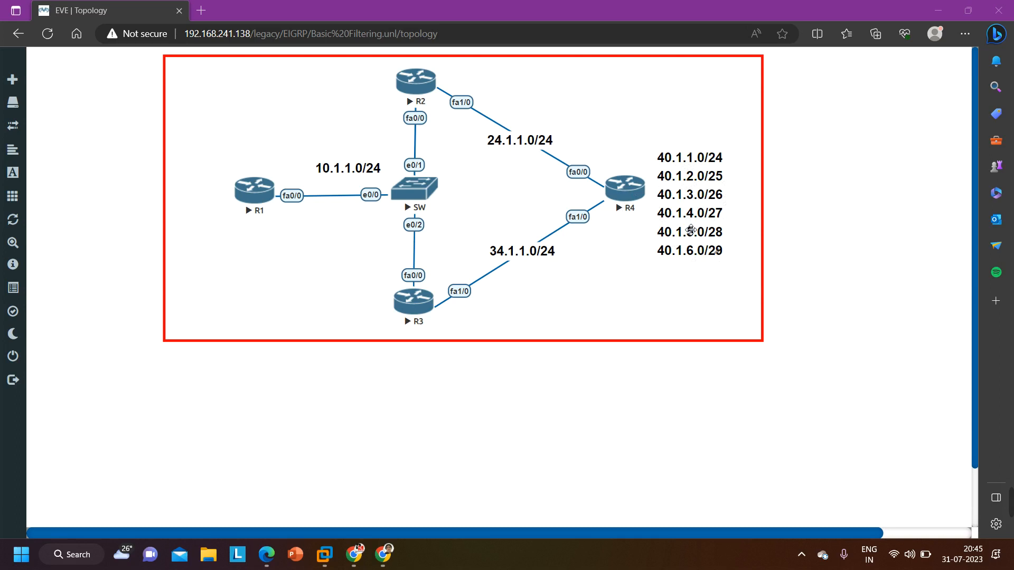
# Edit the network label beside R4 and set the 40.1.2.0 network's prefix to /24
pyautogui.click(691, 230)
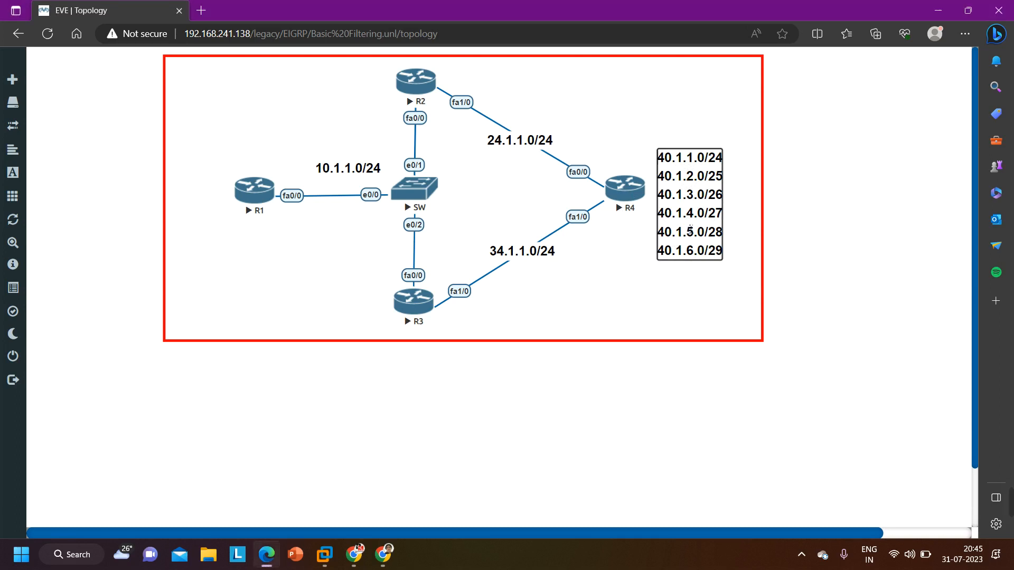
pyautogui.doubleClick(691, 230)
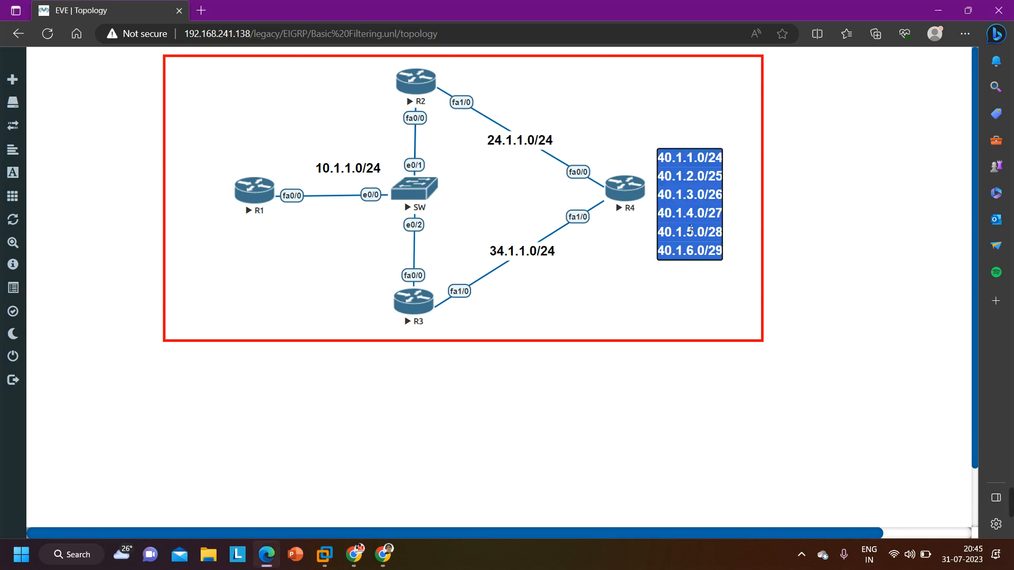
pyautogui.click(691, 230)
pyautogui.press('Down')
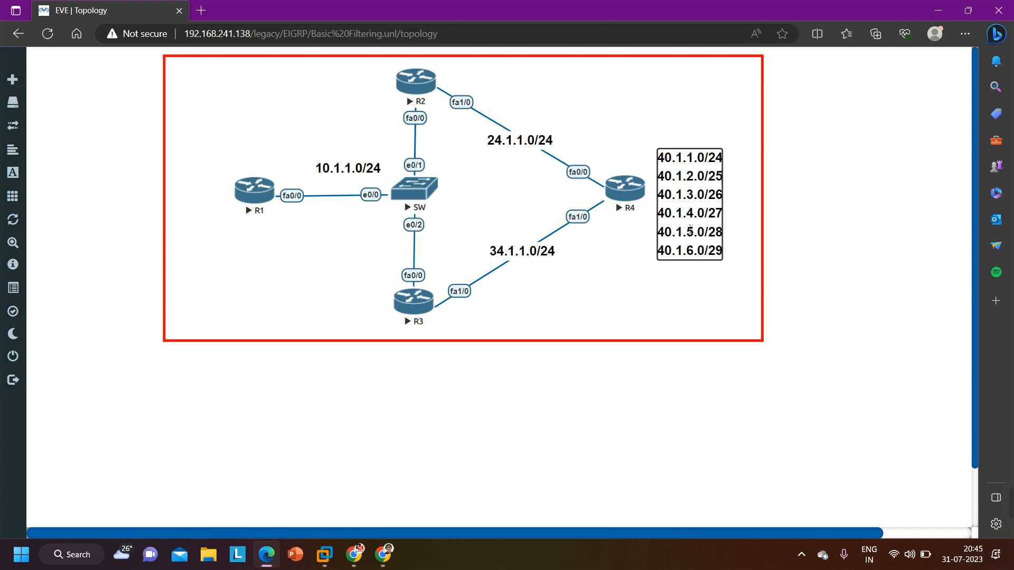
pyautogui.press('BackSpace')
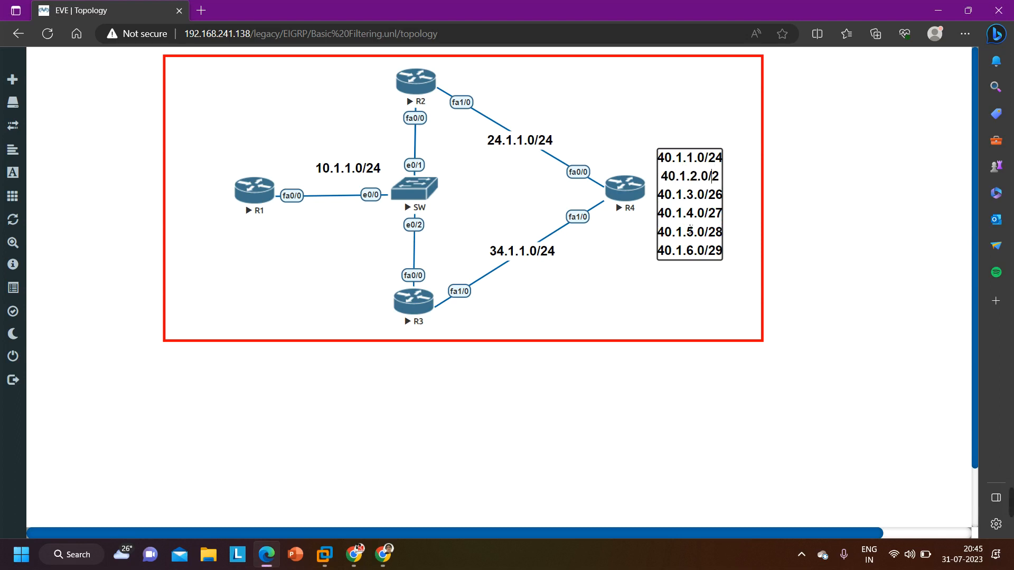
pyautogui.press('Left')
pyautogui.press('Right')
pyautogui.press('Left')
pyautogui.press('Num_Lock')
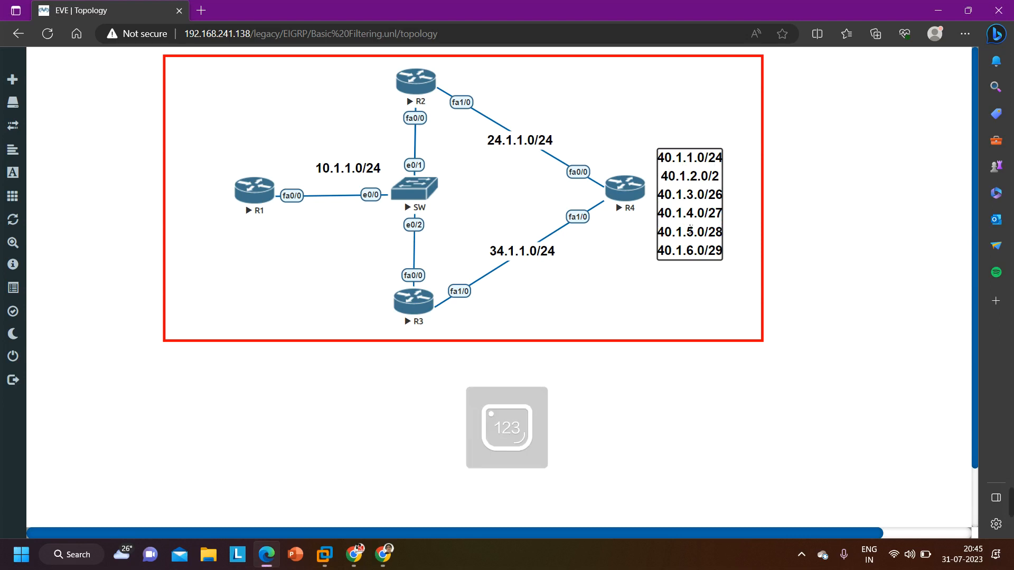
pyautogui.press('Right')
pyautogui.write('4')
# Set the prefixes of 40.1.3.0, 40.1.4.0 and 40.1.5.0 to /24 in R4's network label
pyautogui.press('Down')
pyautogui.press('BackSpace')
pyautogui.write('4')
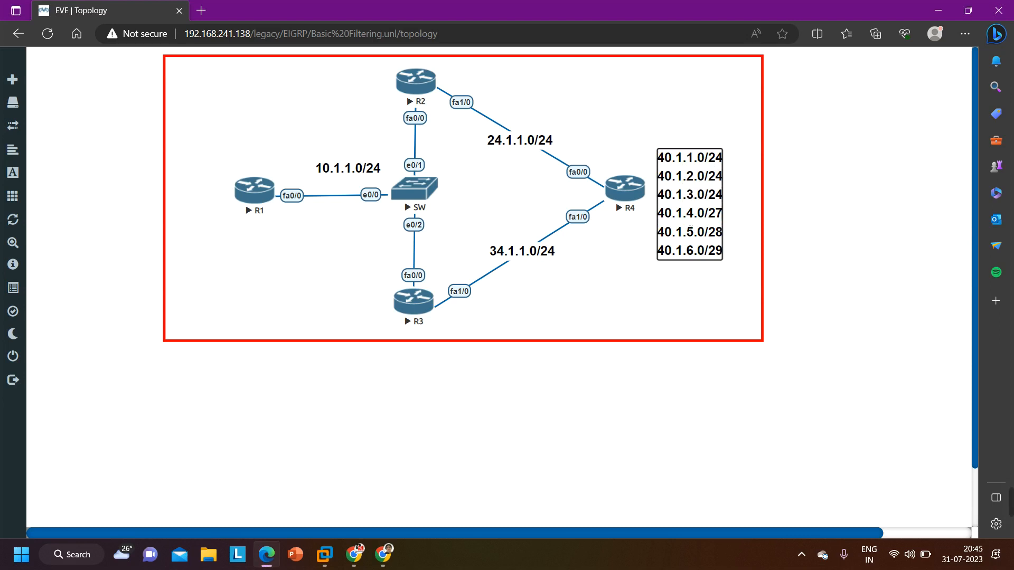
pyautogui.press('BackSpace')
pyautogui.write('4')
pyautogui.press('BackSpace')
pyautogui.write('4')
# Delete the 40.1.6.0/29 line from R4's network label and nudge the label slightly closer to the router
pyautogui.press('BackSpace')
pyautogui.press('BackSpace')
pyautogui.press('BackSpace')
pyautogui.press('BackSpace')
pyautogui.press('BackSpace')
pyautogui.press('BackSpace')
pyautogui.press('BackSpace')
pyautogui.press('BackSpace')
pyautogui.press('BackSpace')
pyautogui.press('BackSpace')
pyautogui.press('BackSpace')
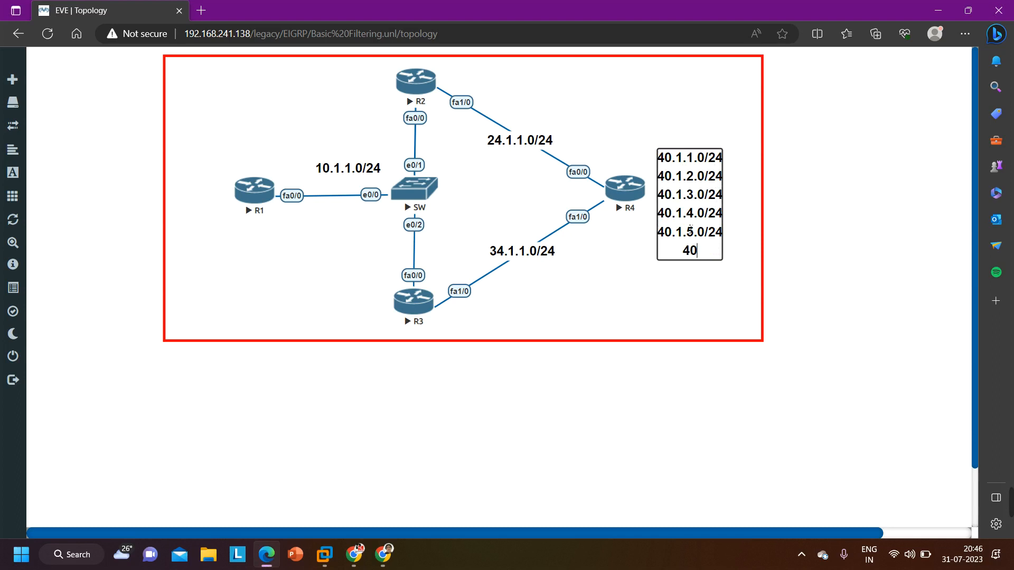
pyautogui.press('BackSpace')
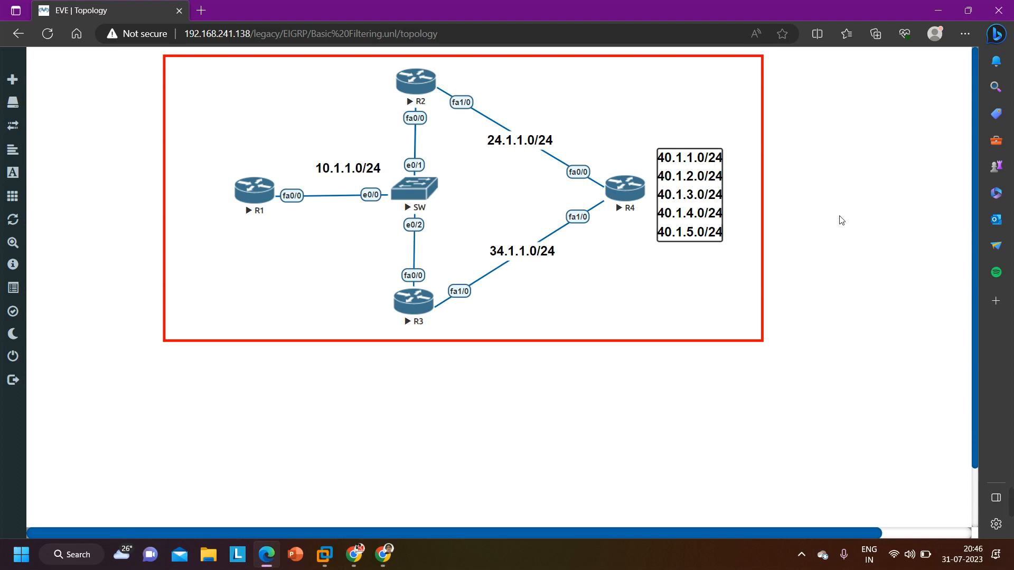
pyautogui.click(848, 207)
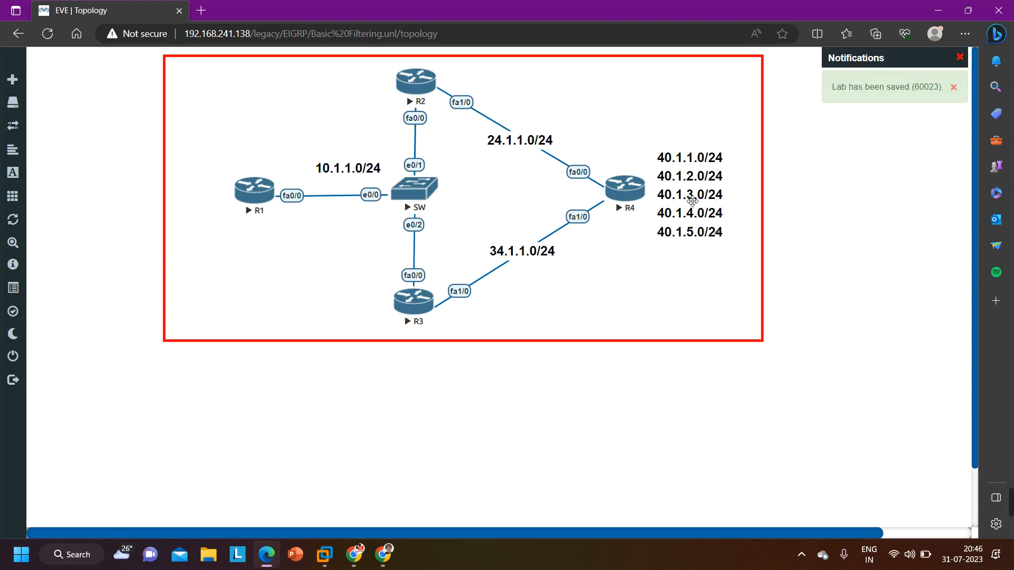
pyautogui.moveTo(692, 200); pyautogui.dragTo(690, 202)
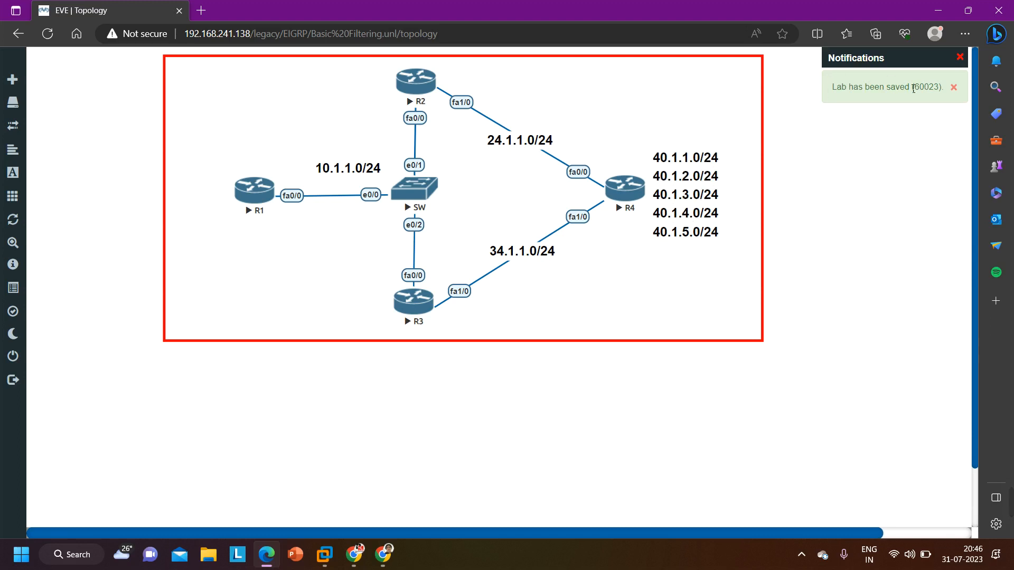
pyautogui.click(961, 58)
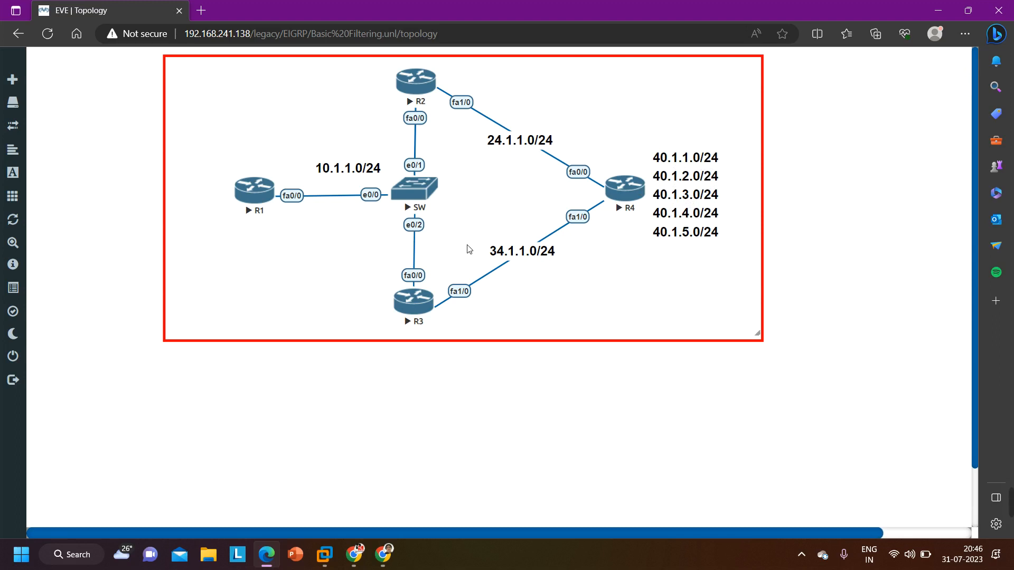
# Open R1's console, place its window below the topology and enter privileged EXEC mode
pyautogui.click(260, 193)
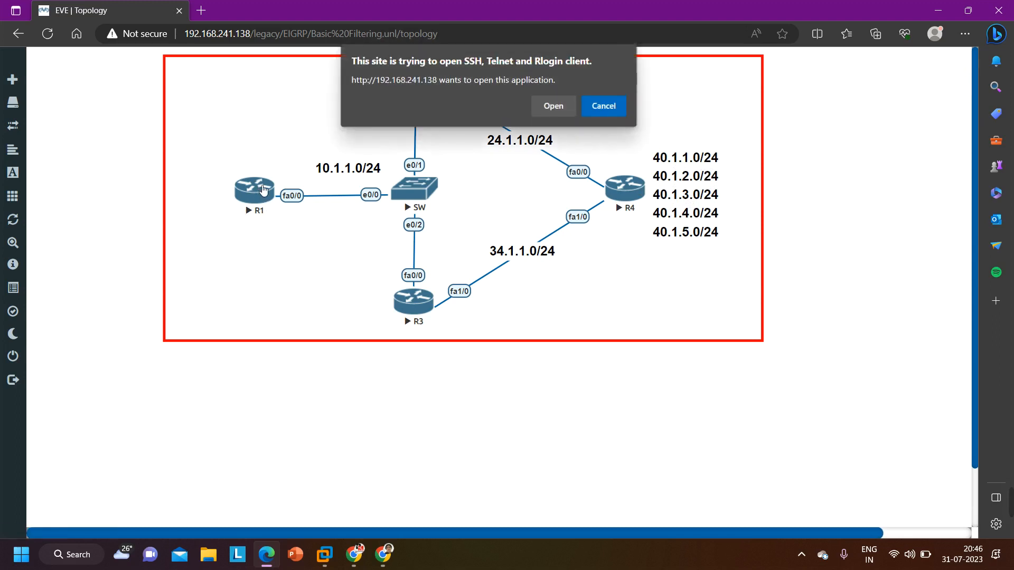
pyautogui.click(552, 106)
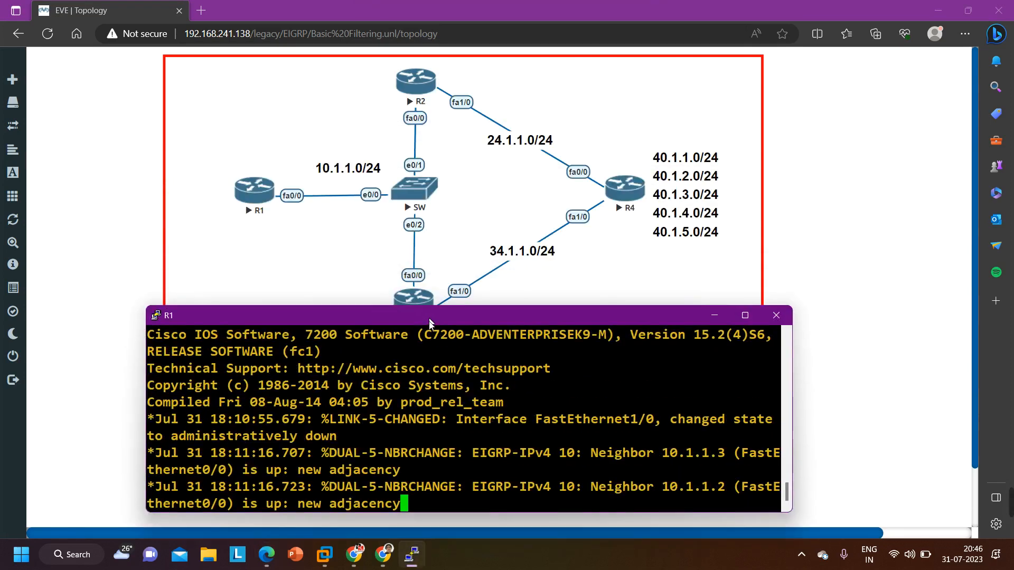
pyautogui.moveTo(429, 319); pyautogui.dragTo(432, 340)
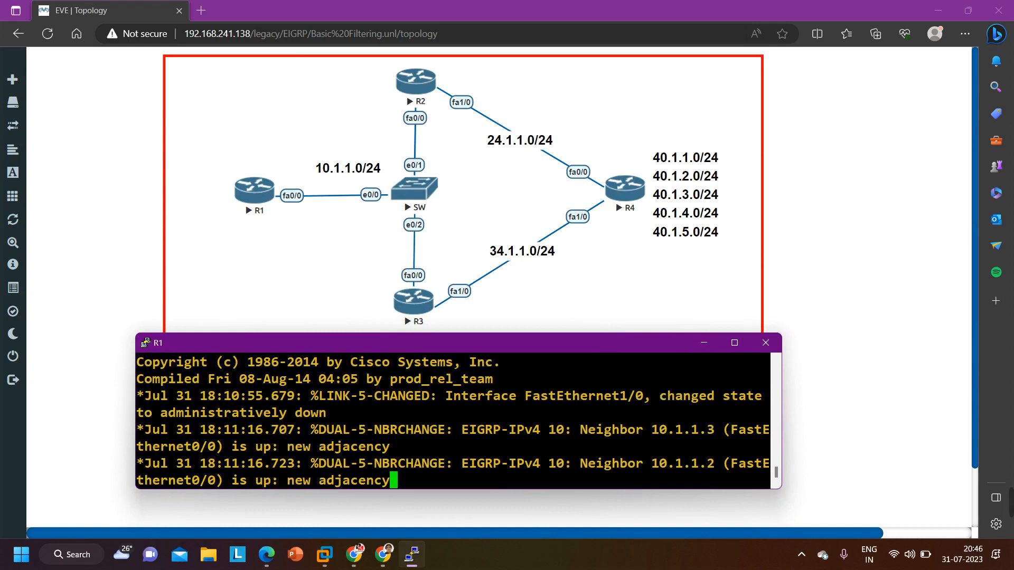
pyautogui.press('Return')
pyautogui.press('Return')
pyautogui.press('Return')
pyautogui.press('Return')
pyautogui.press('Return')
pyautogui.press('Return')
pyautogui.press('Return')
pyautogui.press('Return')
pyautogui.write('n')
pyautogui.press('Return')
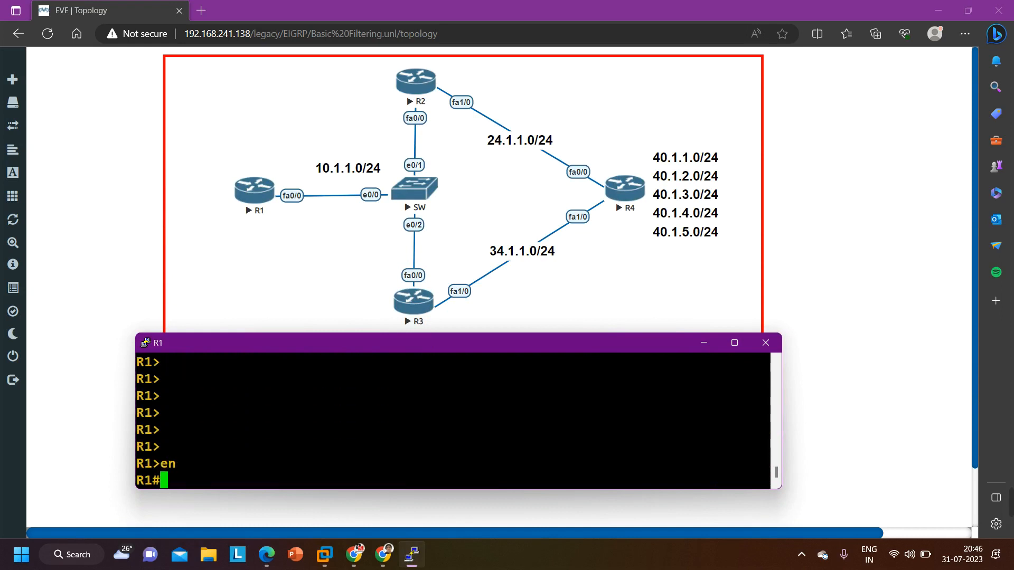
# Run show ip protocols on R1 and examine the EIGRP 10 outgoing and incoming update filters
pyautogui.write('sh')
pyautogui.press('Tab')
pyautogui.write('ip pr')
pyautogui.write('o')
pyautogui.press('Tab')
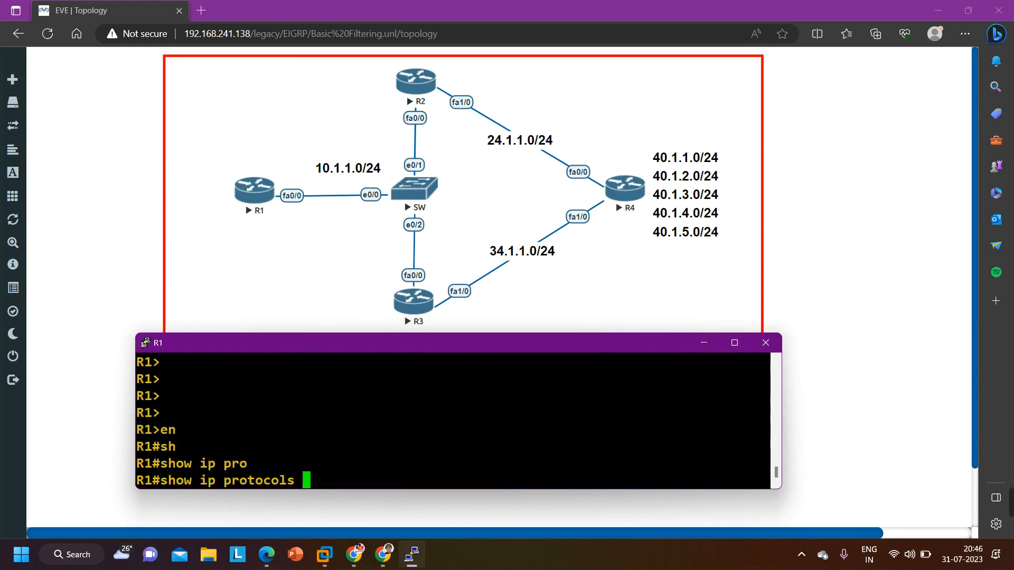
pyautogui.press('Return')
pyautogui.scroll(6, 453, 420)
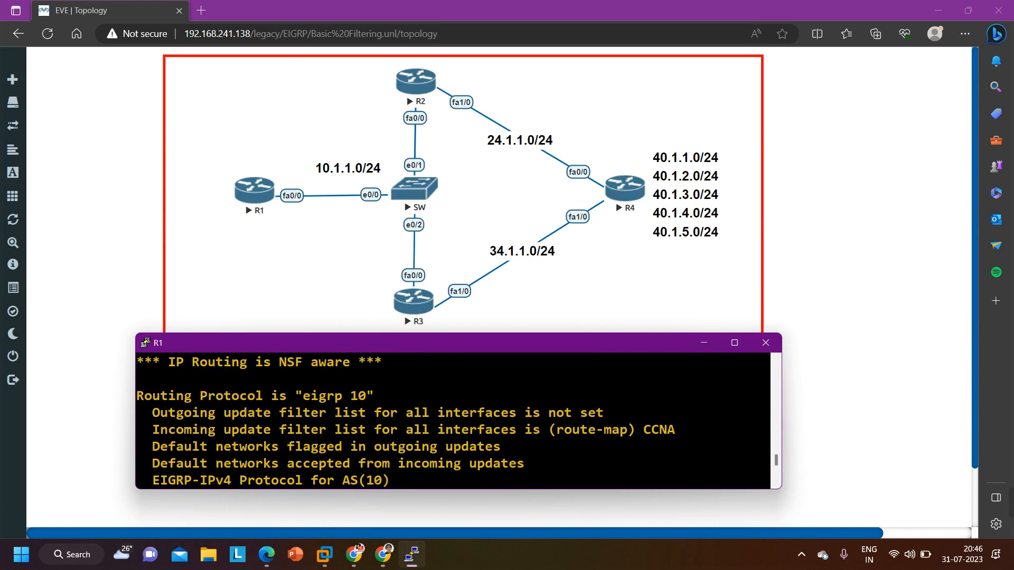
pyautogui.moveTo(137, 396); pyautogui.dragTo(403, 402)
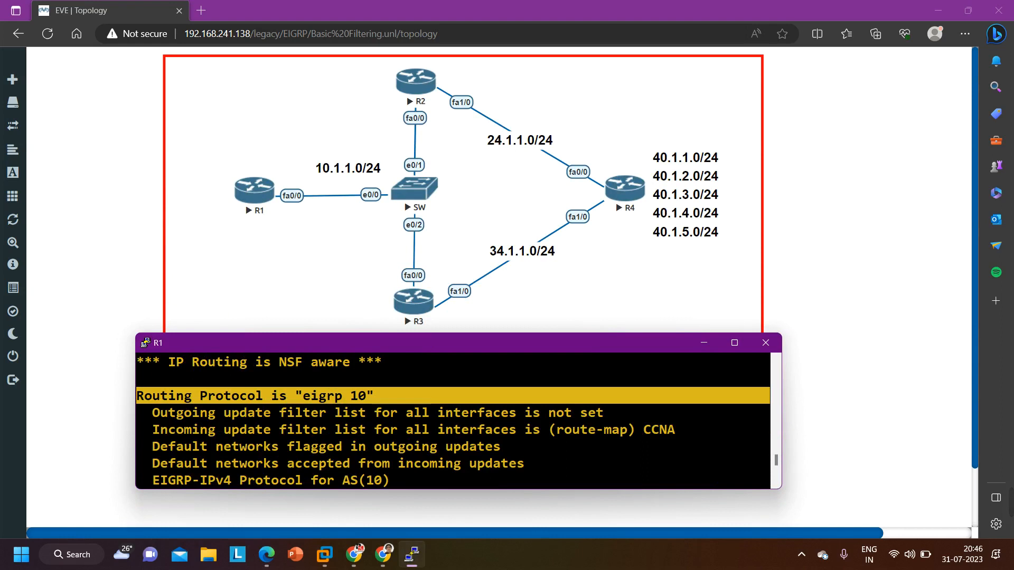
pyautogui.moveTo(145, 412); pyautogui.dragTo(603, 413)
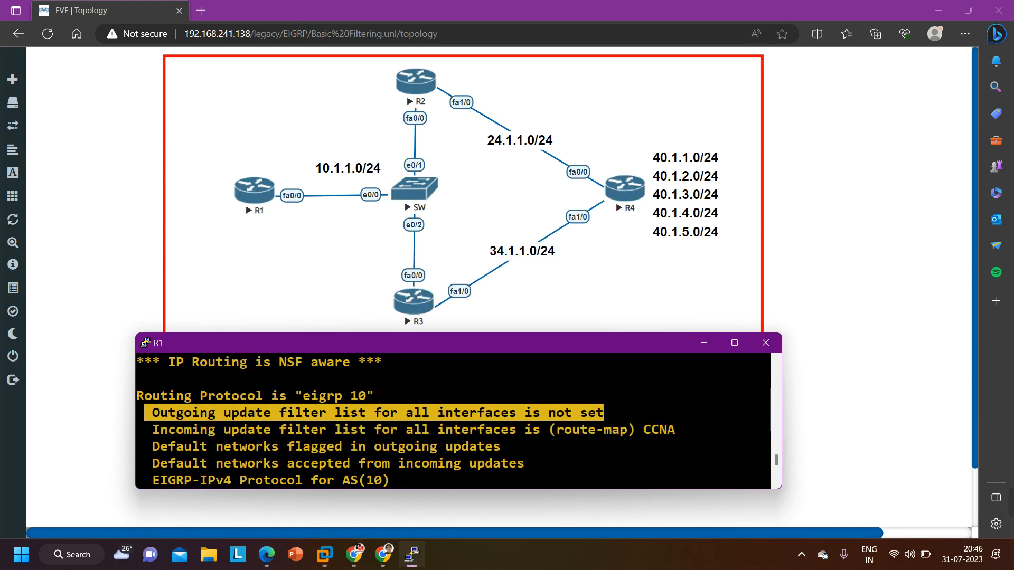
pyautogui.click(157, 430)
pyautogui.moveTo(153, 430); pyautogui.dragTo(687, 433)
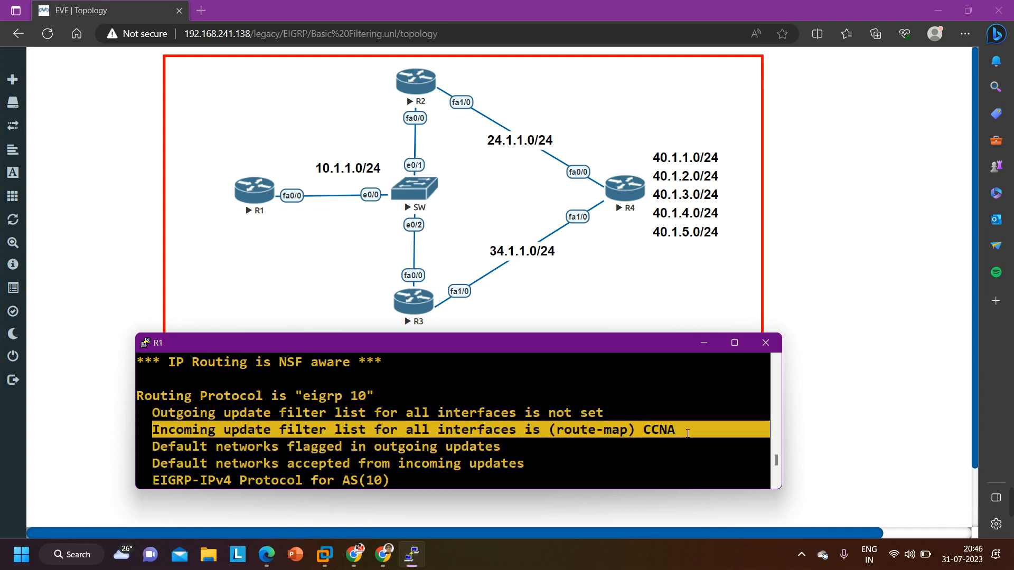
pyautogui.hotkey('ctrl', 'c')
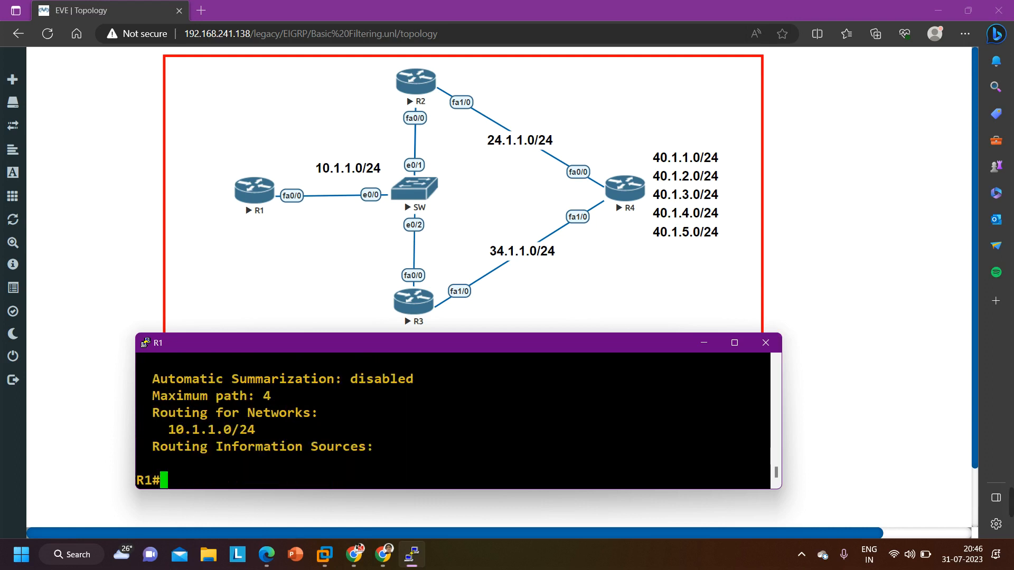
# Run show route-map on R1 and compare the names of the listed route-map entries
pyautogui.write('sho')
pyautogui.press('Tab')
pyautogui.write('ro')
pyautogui.press('Tab')
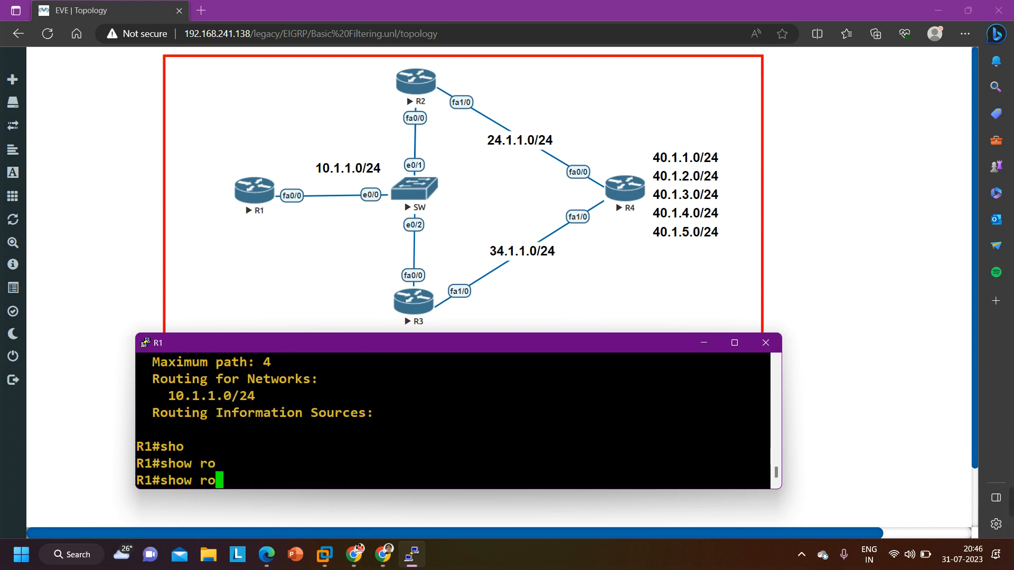
pyautogui.write('u')
pyautogui.press('Tab')
pyautogui.write('te-')
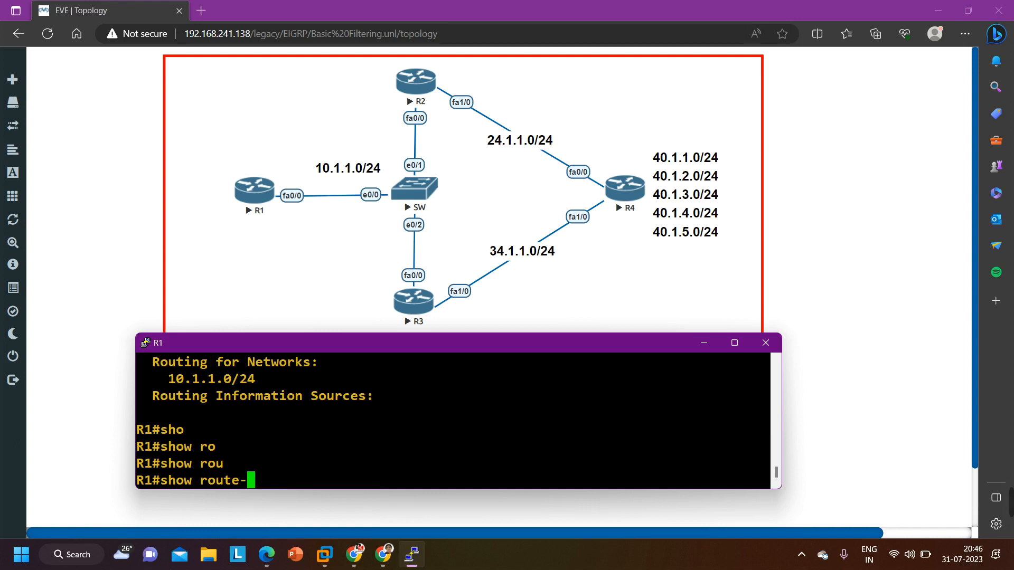
pyautogui.write('map')
pyautogui.press('Tab')
pyautogui.press('Return')
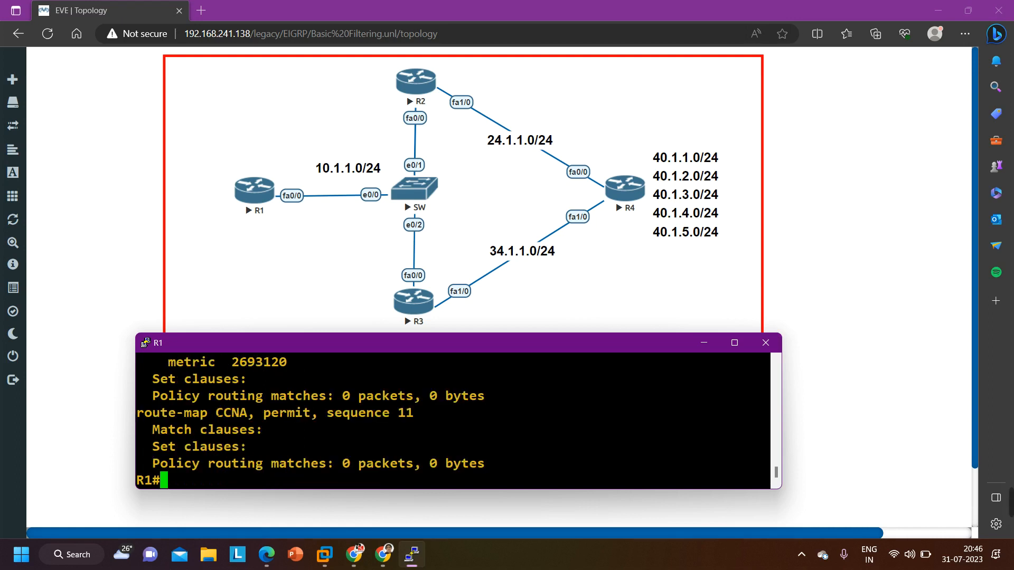
pyautogui.moveTo(207, 412); pyautogui.dragTo(255, 413)
pyautogui.scroll(2, 255, 413)
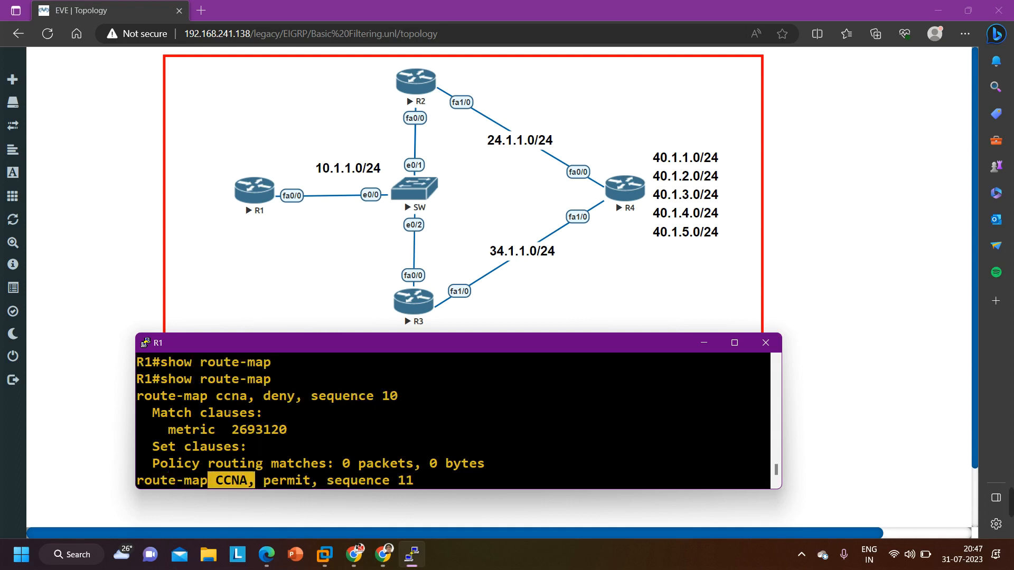
pyautogui.moveTo(208, 396); pyautogui.dragTo(246, 400)
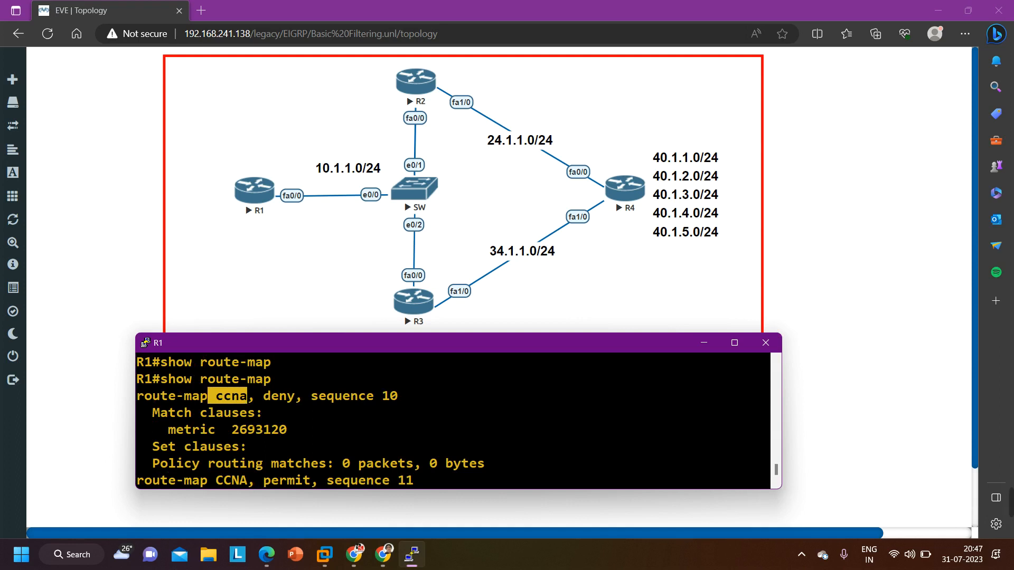
pyautogui.scroll(-2, 454, 420)
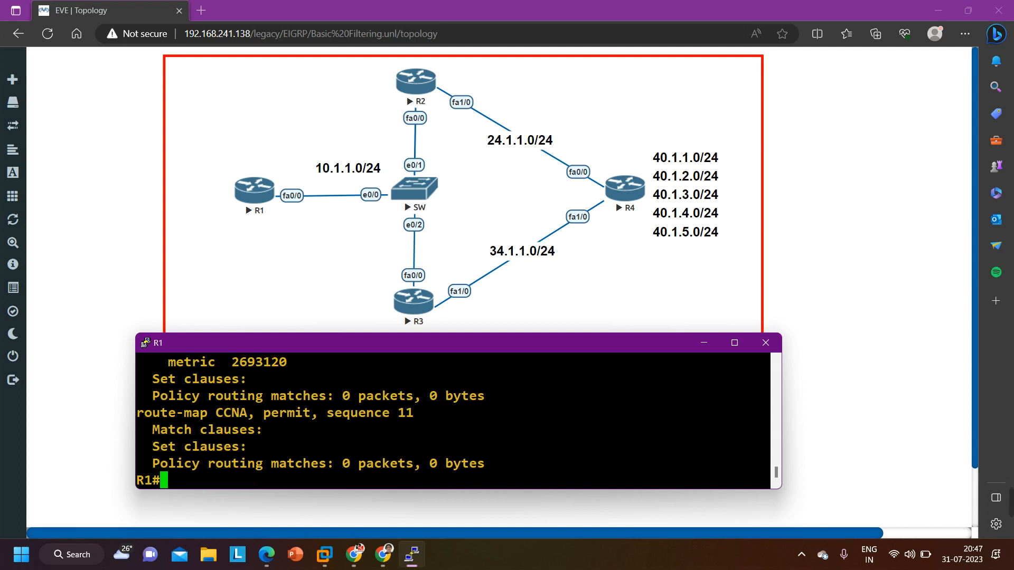
# Enter global configuration mode from the terminal on R1
pyautogui.write('conf')
pyautogui.press('Tab')
pyautogui.press('Return')
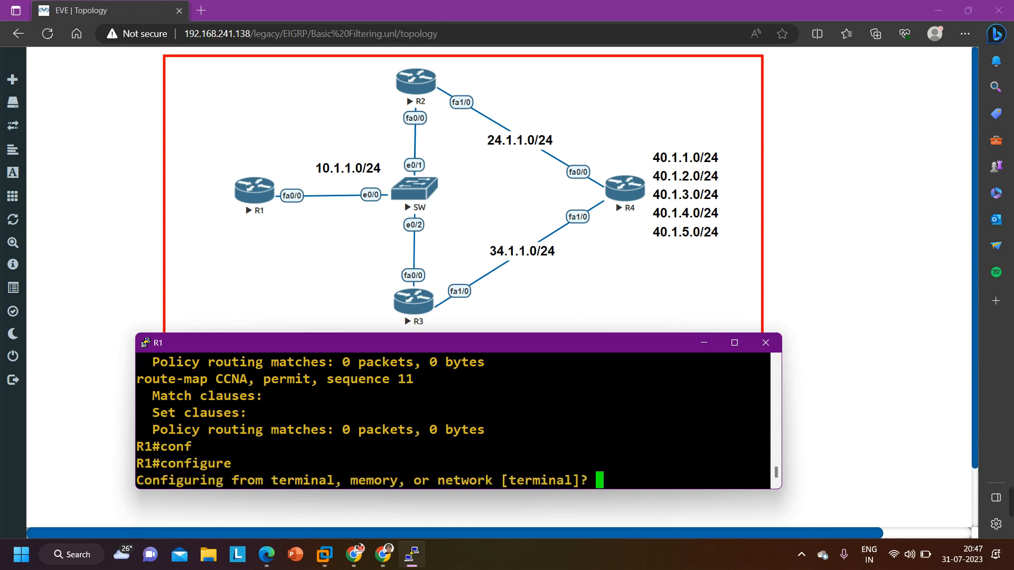
pyautogui.press('Return')
pyautogui.press('Return')
pyautogui.press('Return')
pyautogui.press('Return')
pyautogui.press('Return')
pyautogui.write('ro')
pyautogui.press('Tab')
pyautogui.write('ute')
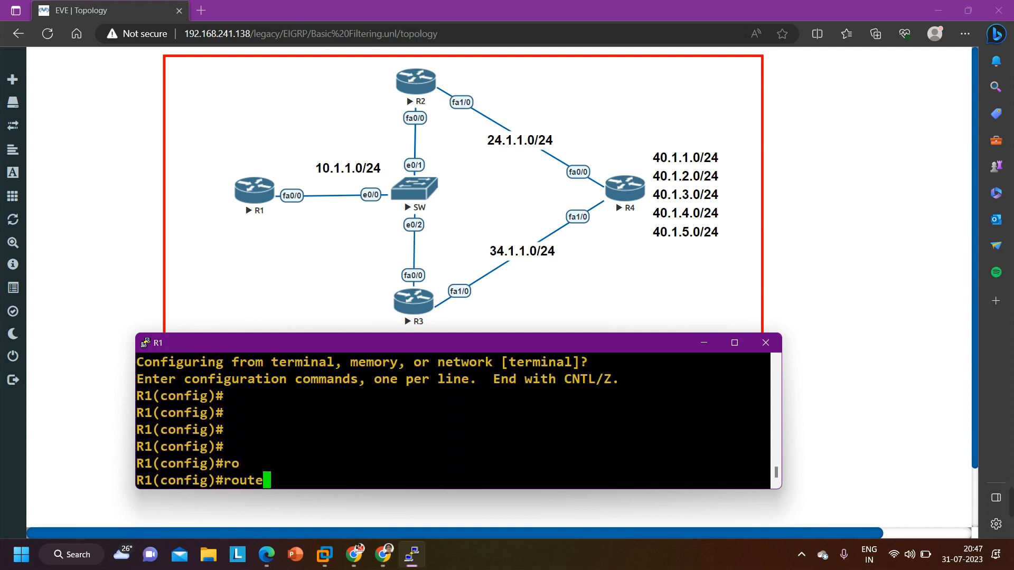
pyautogui.press('BackSpace')
pyautogui.press('BackSpace')
pyautogui.press('BackSpace')
pyautogui.press('BackSpace')
pyautogui.press('BackSpace')
# Remove the route-map CCNA from R1 with no route-map CCNA and return to privileged EXEC mode
pyautogui.write('no rou')
pyautogui.press('Tab')
pyautogui.write('te-map')
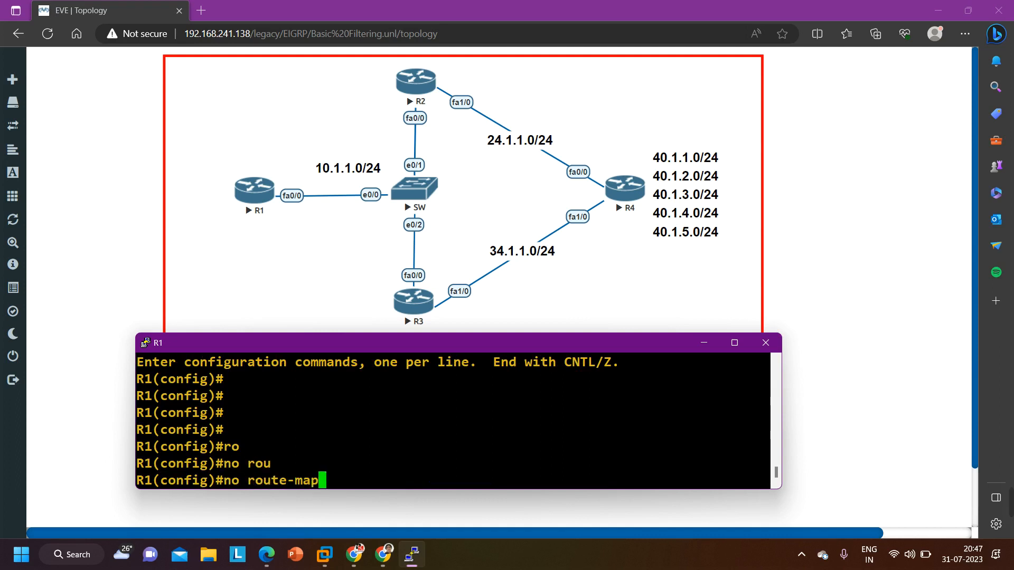
pyautogui.press('Tab')
pyautogui.write('ccna')
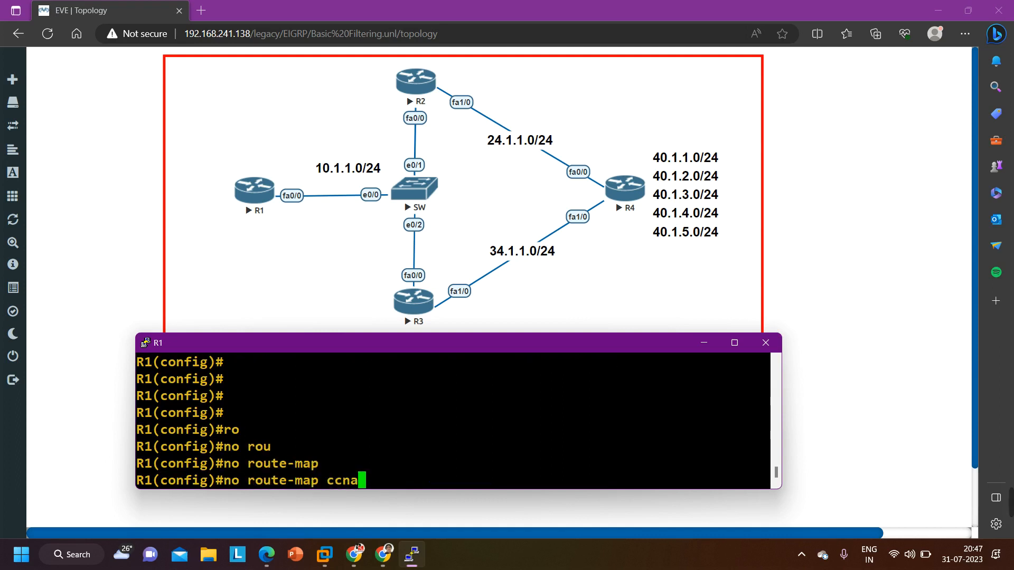
pyautogui.press('Tab')
pyautogui.press('BackSpace')
pyautogui.press('BackSpace')
pyautogui.press('BackSpace')
pyautogui.press('BackSpace')
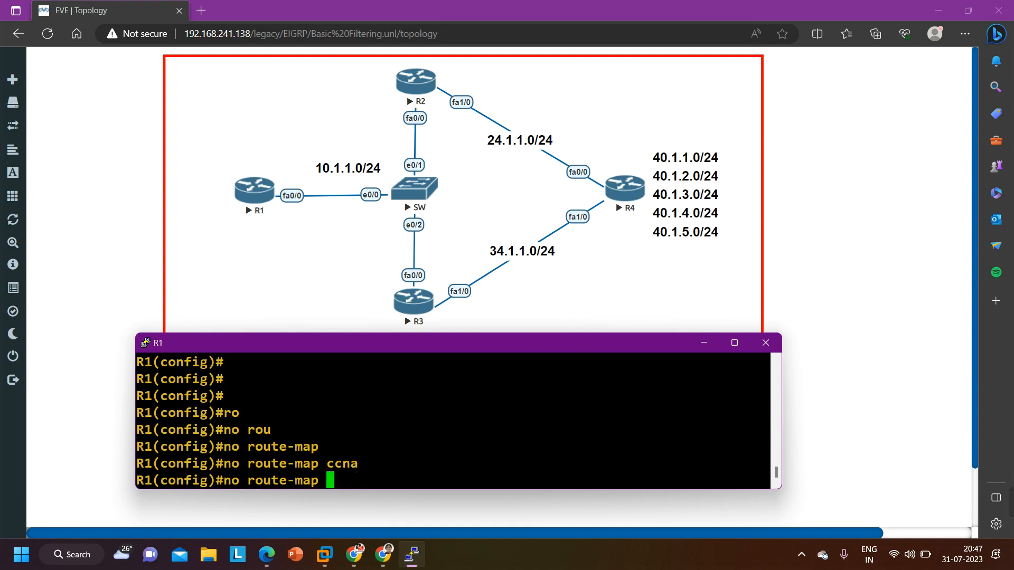
pyautogui.press('capslock')
pyautogui.write('CCN')
pyautogui.write('A')
pyautogui.press('Return')
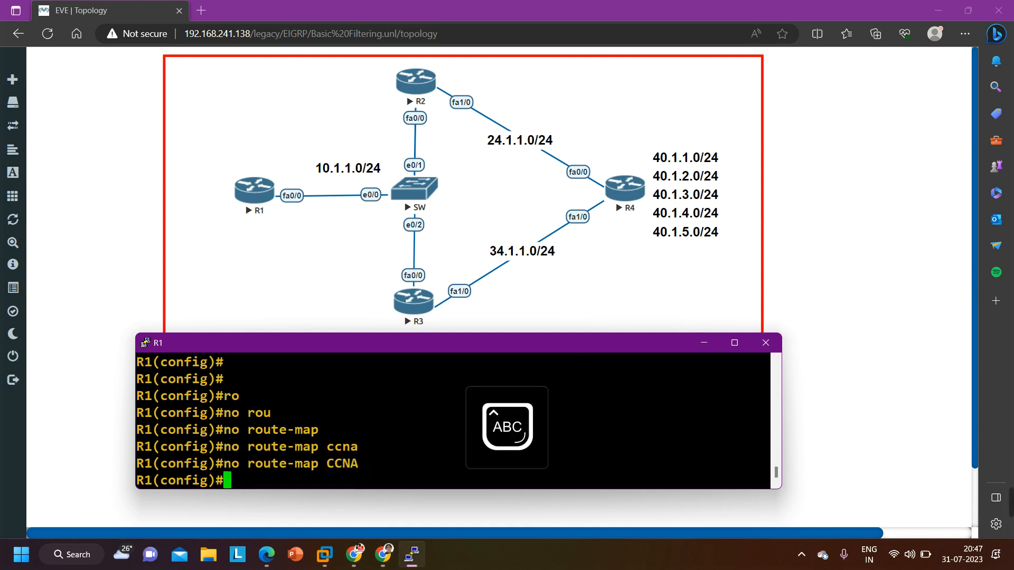
pyautogui.press('Return')
pyautogui.hotkey('ctrl', 'z')
pyautogui.press('Return')
pyautogui.press('Return')
# Run show route-map on R1 to check for remaining route-map entries
pyautogui.press('capslock')
pyautogui.write('show rou')
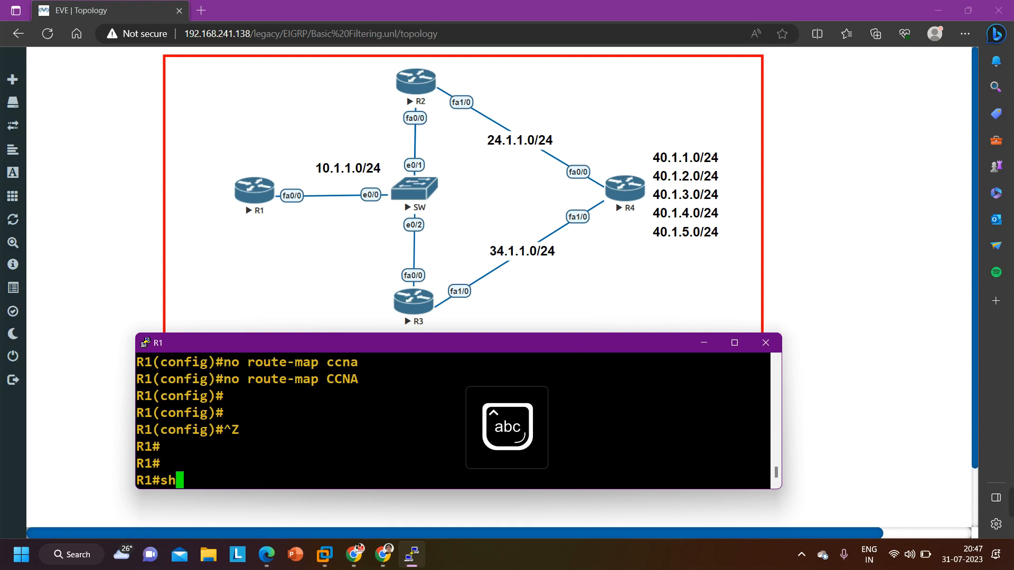
pyautogui.press('Tab')
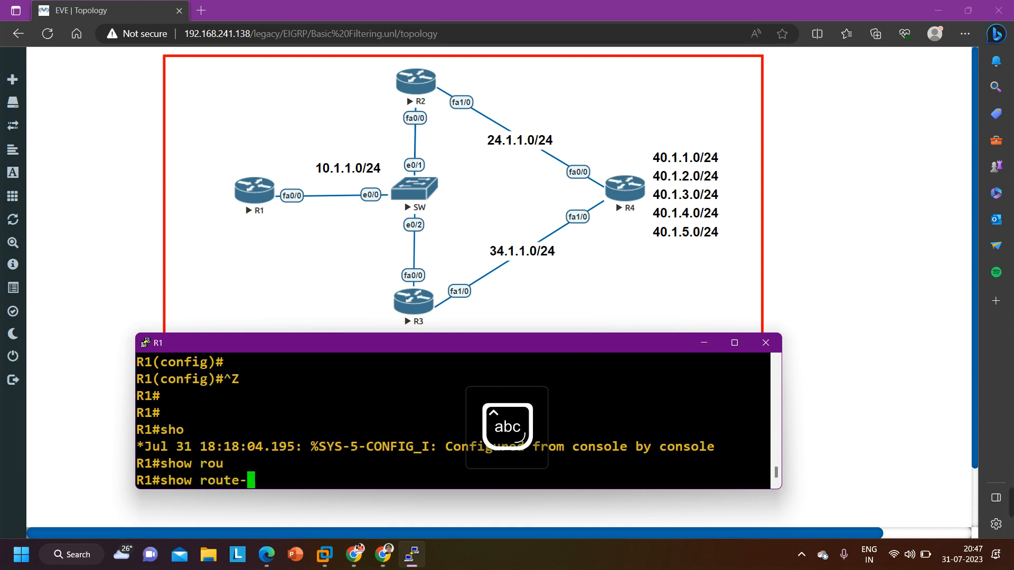
pyautogui.write('map')
pyautogui.press('Return')
pyautogui.press('Up')
pyautogui.press('Return')
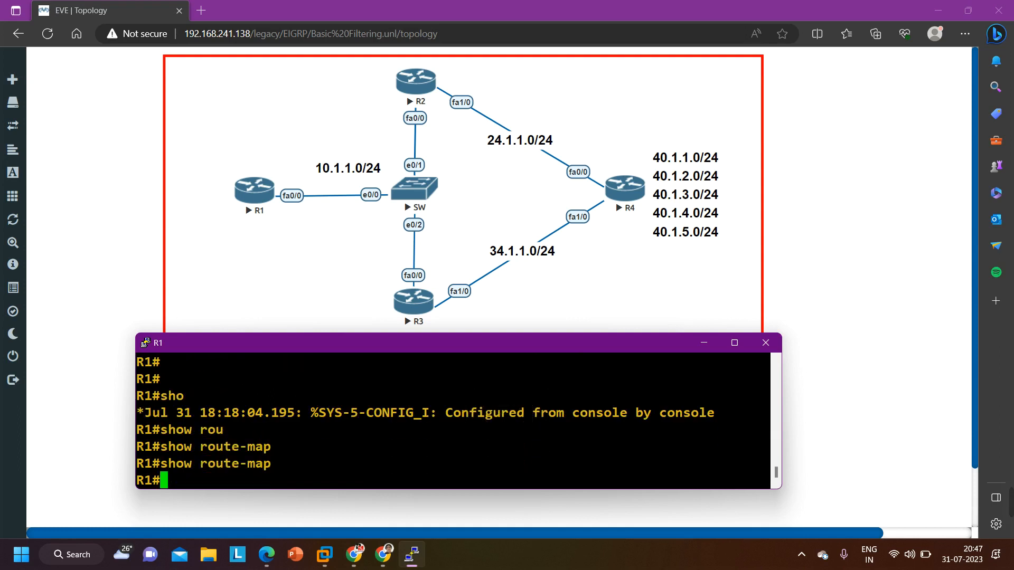
# Display R1's EIGRP configuration with show run | sec eigrp and copy the line distribute-list route-map CCNA in
pyautogui.write('sh')
pyautogui.press('Tab')
pyautogui.write('ru')
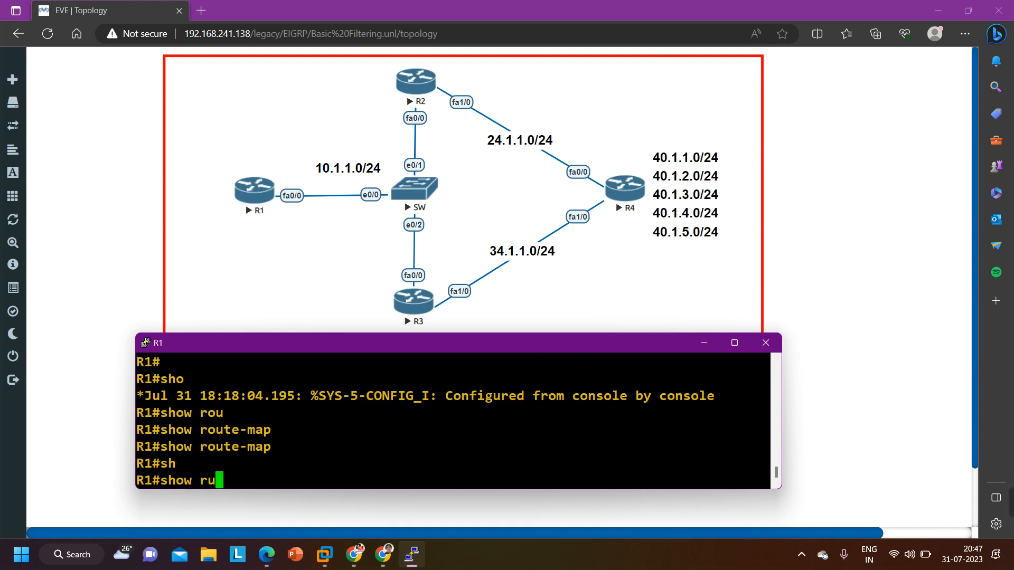
pyautogui.write('n | sec eigrp')
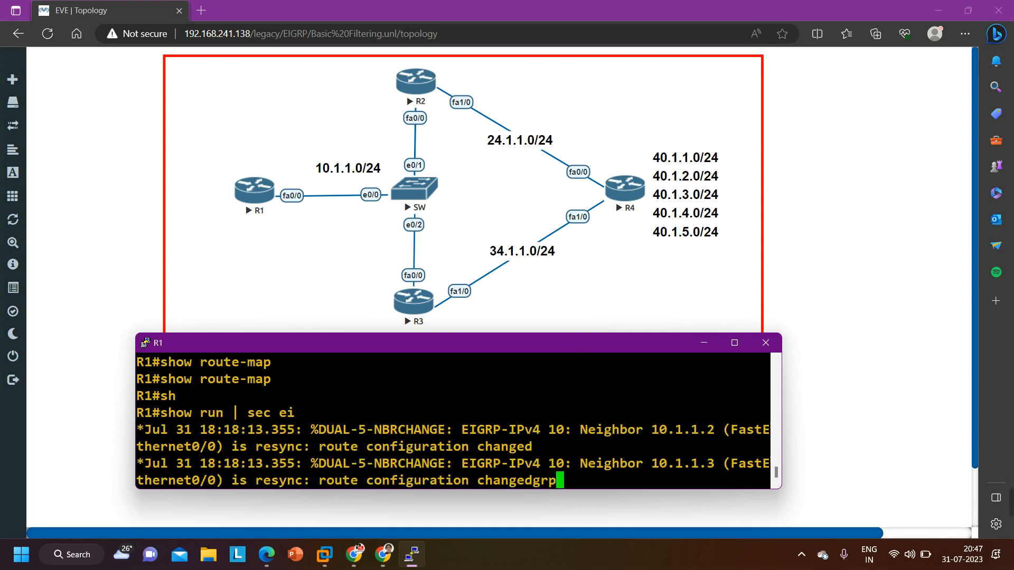
pyautogui.press('Return')
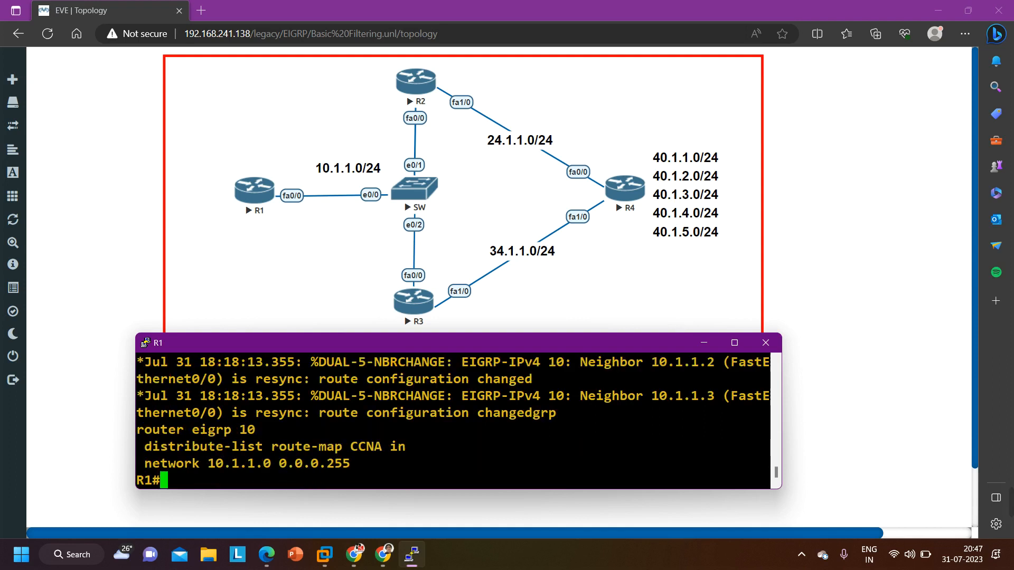
pyautogui.moveTo(144, 446); pyautogui.dragTo(406, 447)
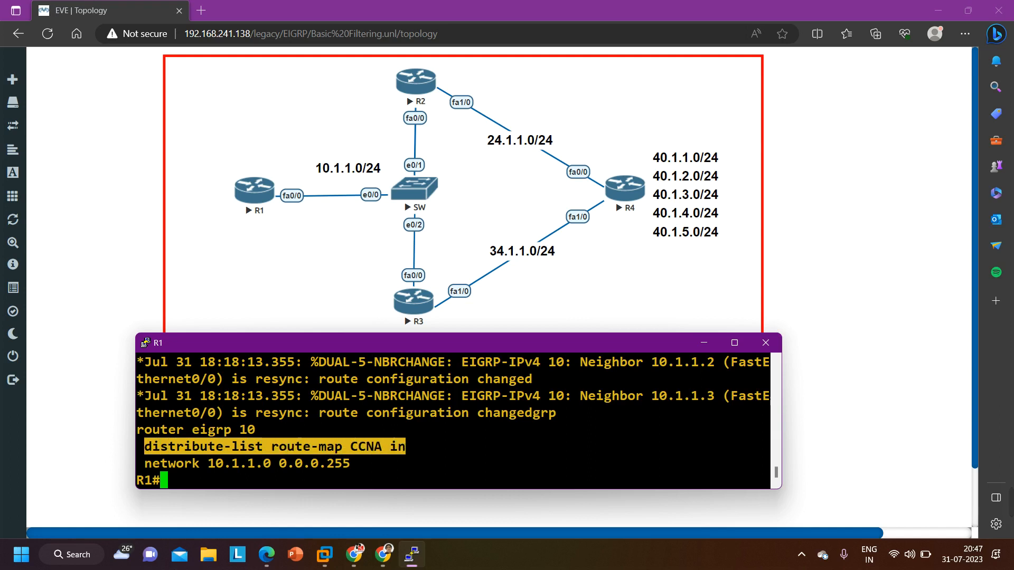
# Enter global configuration mode on R1 and open the EIGRP process with router eigrp 10
pyautogui.write('conf')
pyautogui.press('Tab')
pyautogui.press('Return')
pyautogui.press('Return')
pyautogui.press('Return')
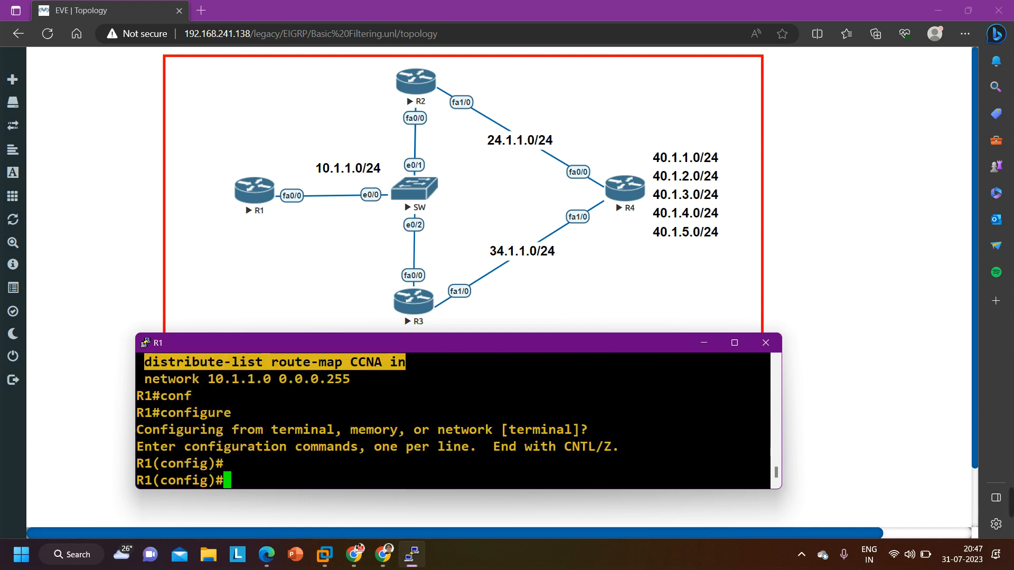
pyautogui.press('Return')
pyautogui.write('ro')
pyautogui.press('Tab')
pyautogui.write('uter ei')
pyautogui.press('Tab')
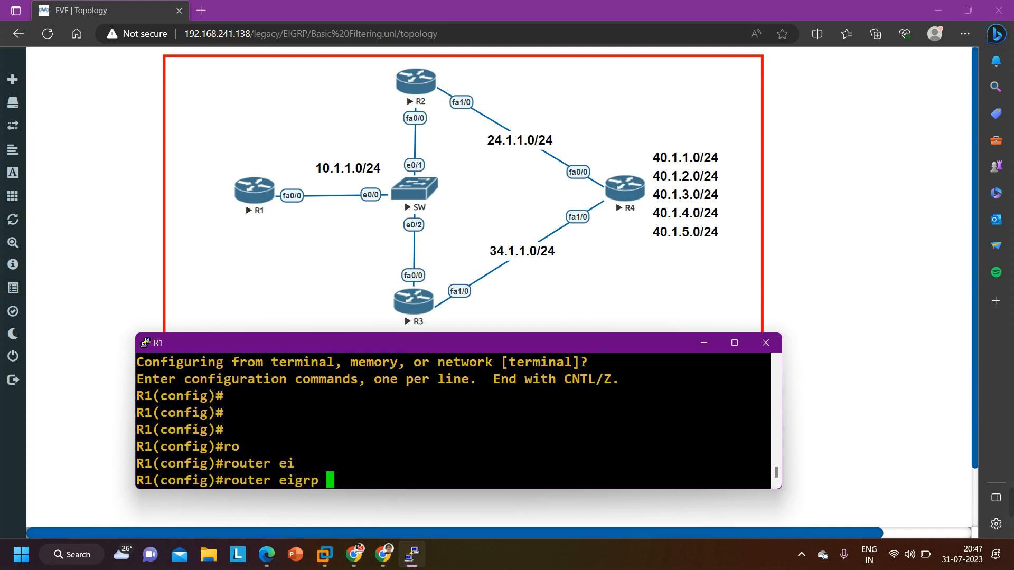
pyautogui.write('100')
pyautogui.press('BackSpace')
pyautogui.press('Return')
# Remove the inbound filter with no distribute-list route-map CCNA in and return R1 to privileged EXEC mode
pyautogui.write('no')
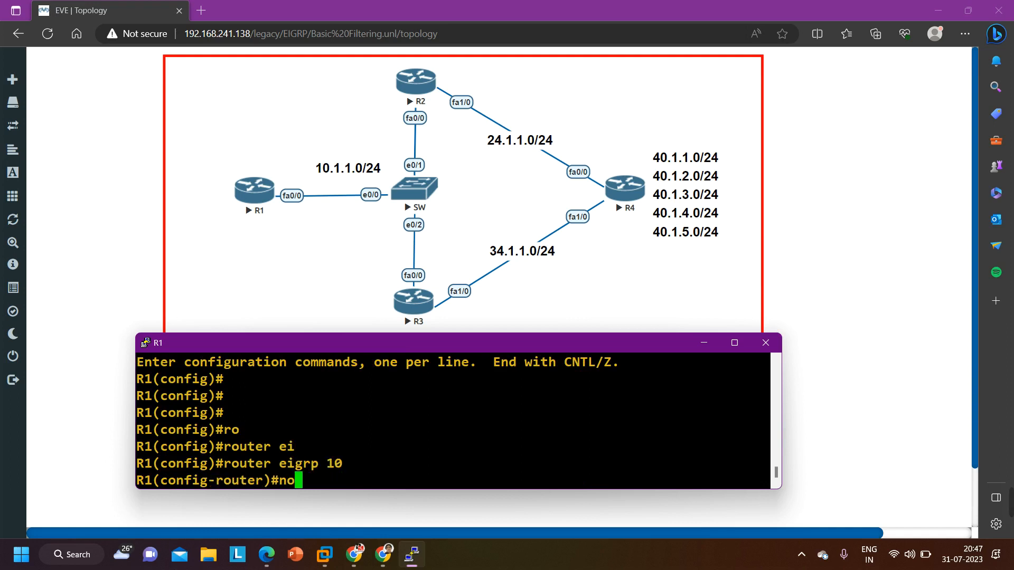
pyautogui.write('distribute-list route-map CCNA in')
pyautogui.press('Return')
pyautogui.press('Return')
pyautogui.press('Return')
pyautogui.press('Return')
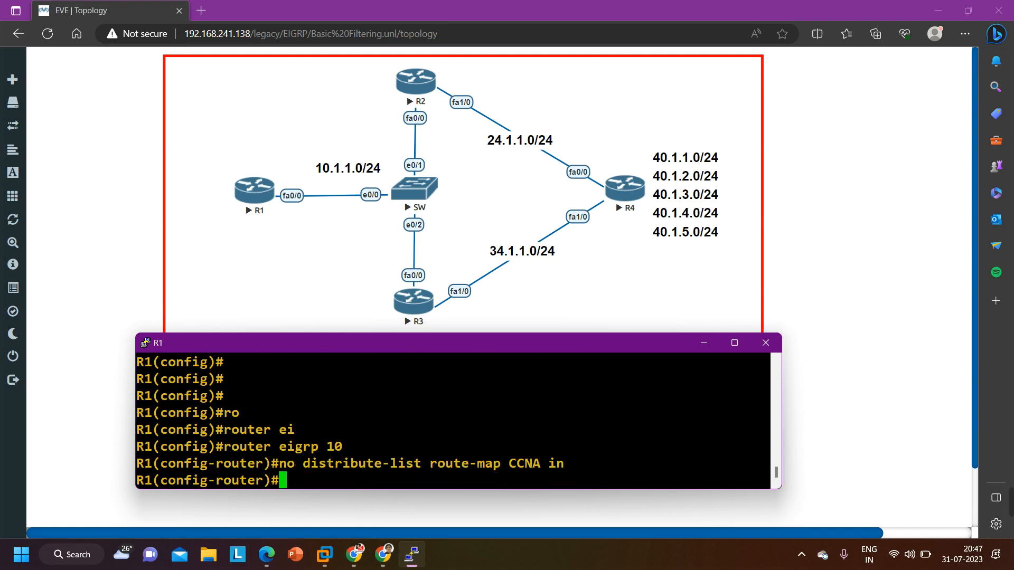
pyautogui.hotkey('ctrl', 'z')
pyautogui.press('Return')
pyautogui.press('Return')
pyautogui.press('Return')
pyautogui.press('Return')
pyautogui.press('Return')
pyautogui.press('Return')
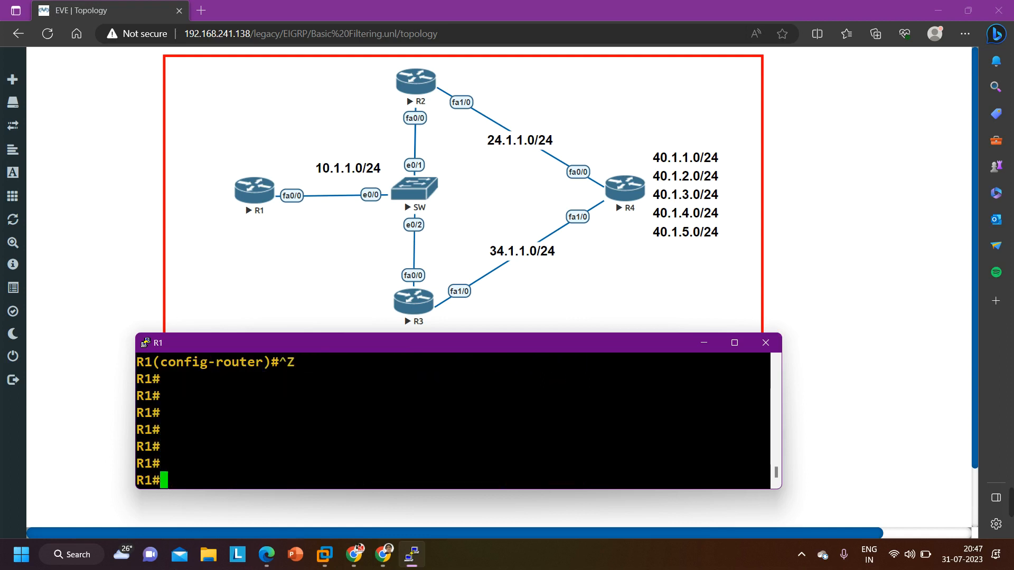
# Run show ip protocols on R1 in an enlarged terminal and check the EIGRP 10 outgoing and incoming update filter lists
pyautogui.click(739, 351)
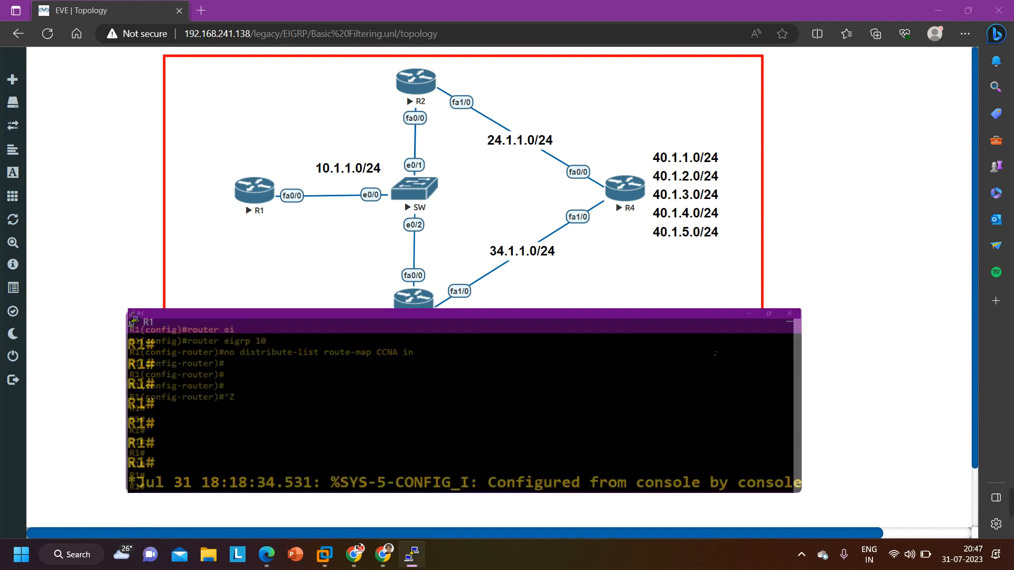
pyautogui.write('show ip pro')
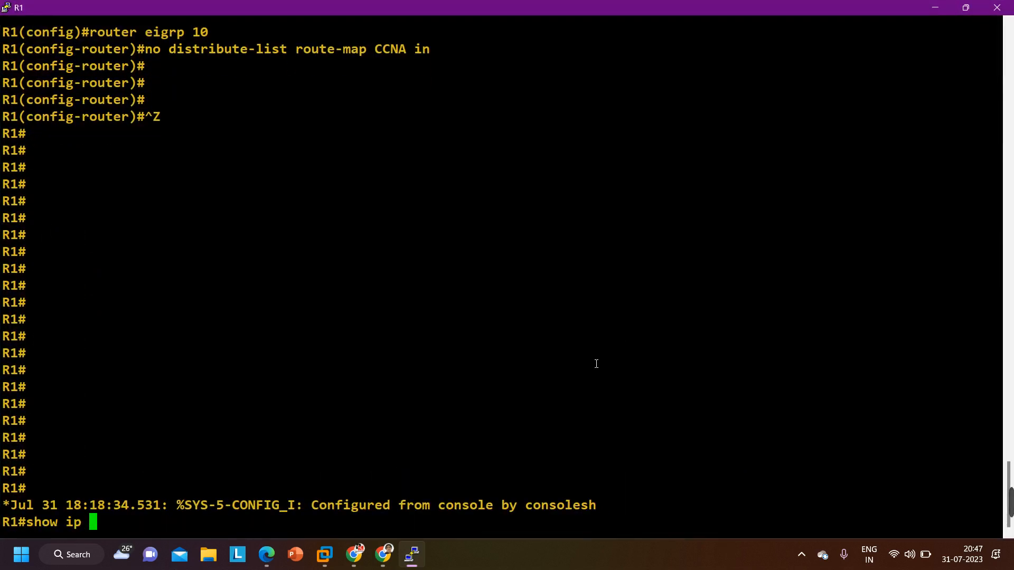
pyautogui.press('Tab')
pyautogui.press('Return')
pyautogui.press('Return')
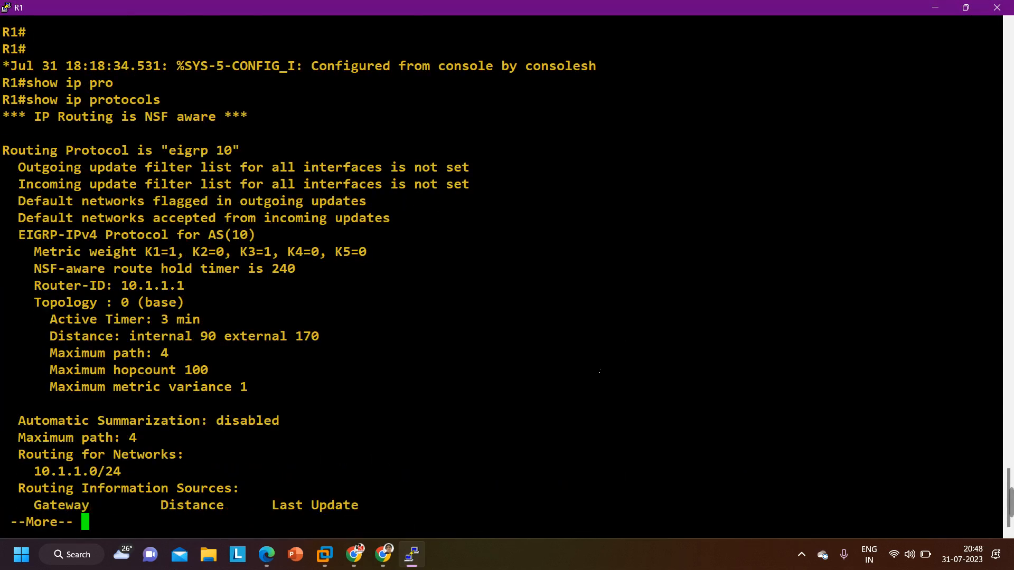
pyautogui.moveTo(22, 170); pyautogui.dragTo(482, 195)
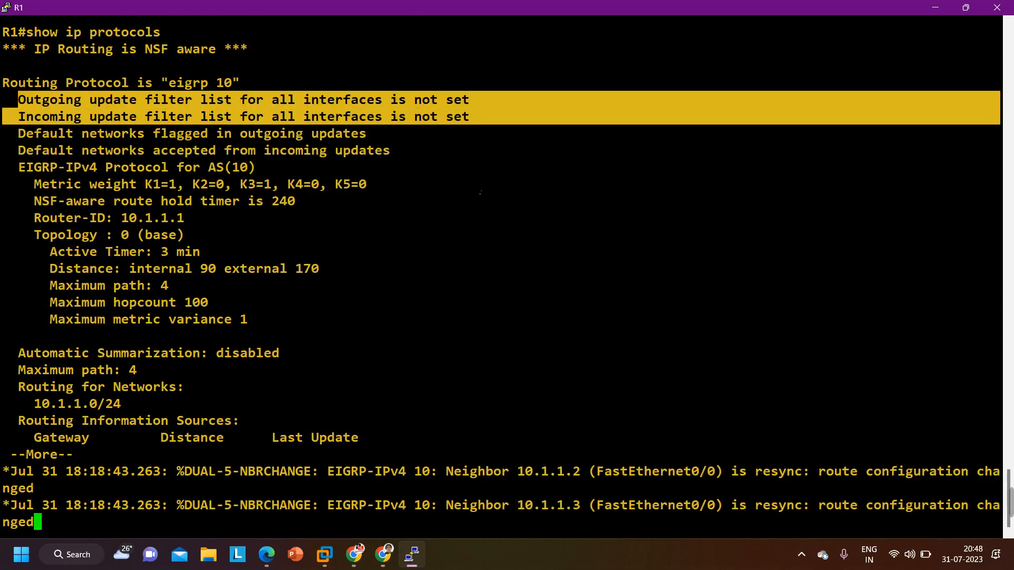
pyautogui.click(965, 8)
pyautogui.press('Return')
pyautogui.press('Return')
pyautogui.press('Return')
pyautogui.press('Return')
pyautogui.press('Return')
pyautogui.press('Return')
pyautogui.press('Return')
pyautogui.press('Return')
pyautogui.press('Return')
pyautogui.press('Return')
pyautogui.press('Return')
pyautogui.press('Return')
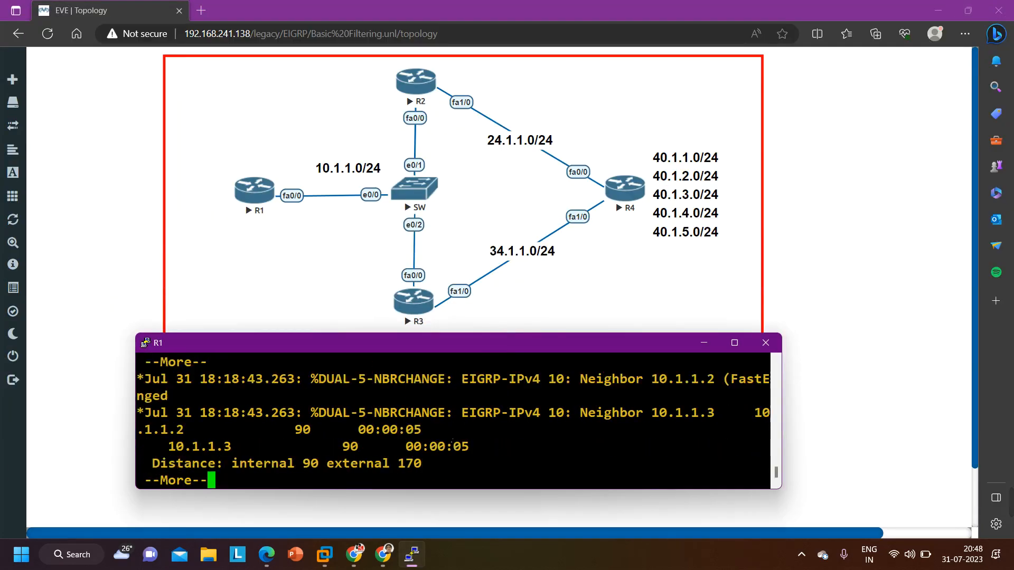
# Run show ip eigrp neighbors on R1 and examine the addresses of the listed neighbors
pyautogui.write('sh')
pyautogui.press('Tab')
pyautogui.write('ip ei')
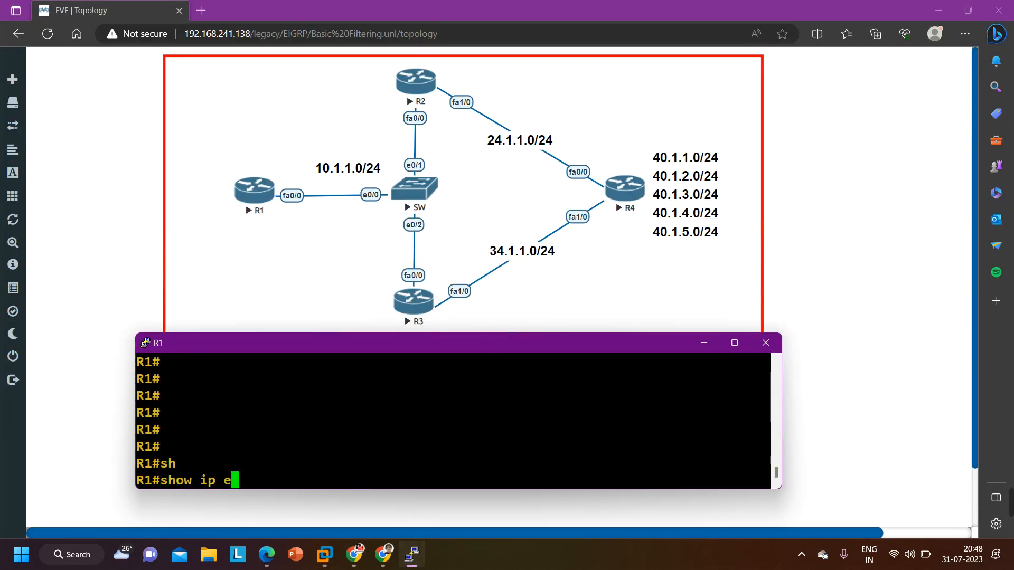
pyautogui.press('Tab')
pyautogui.write('nei')
pyautogui.press('Tab')
pyautogui.press('Return')
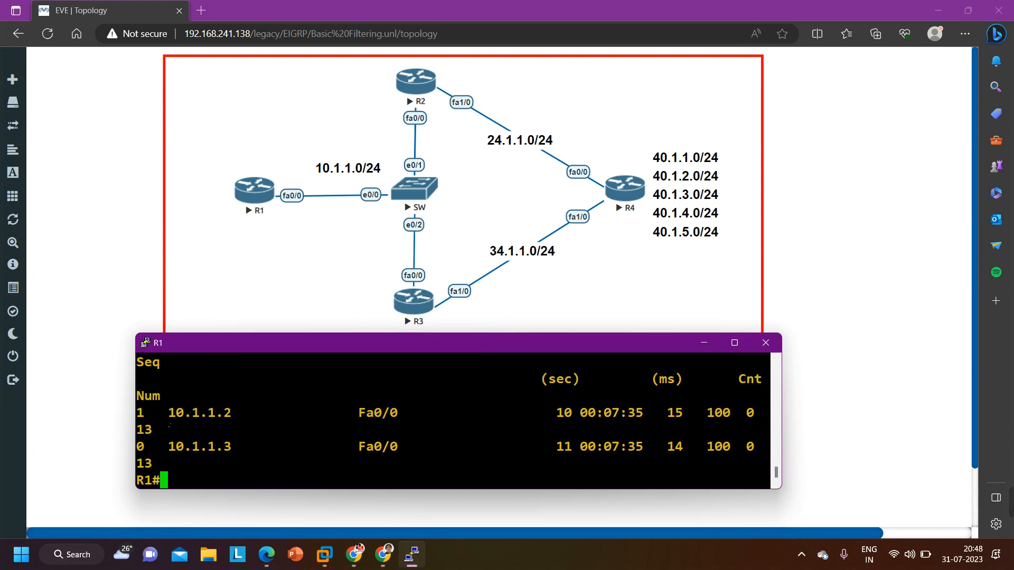
pyautogui.moveTo(166, 422); pyautogui.dragTo(244, 420)
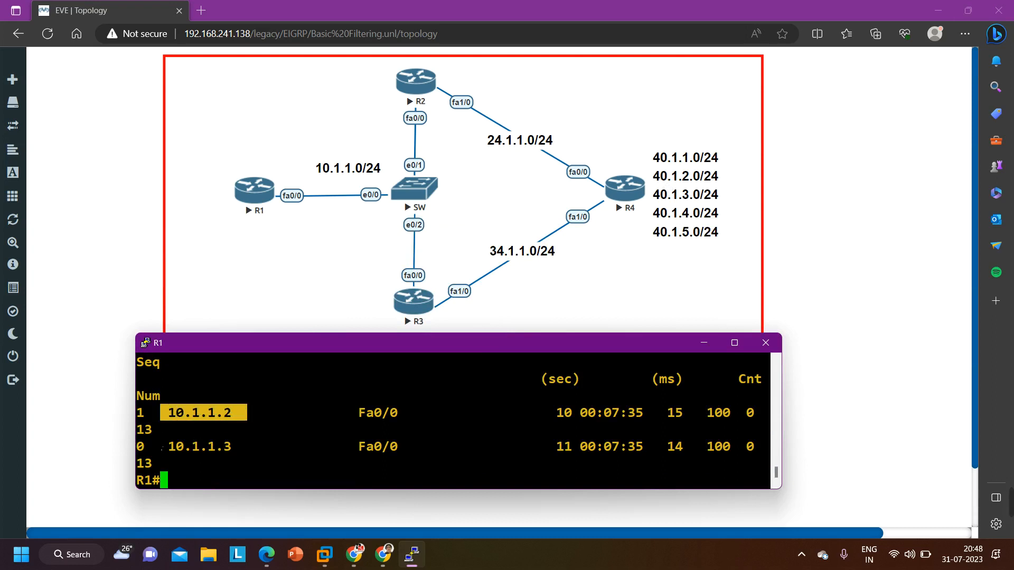
pyautogui.moveTo(154, 458); pyautogui.dragTo(233, 458)
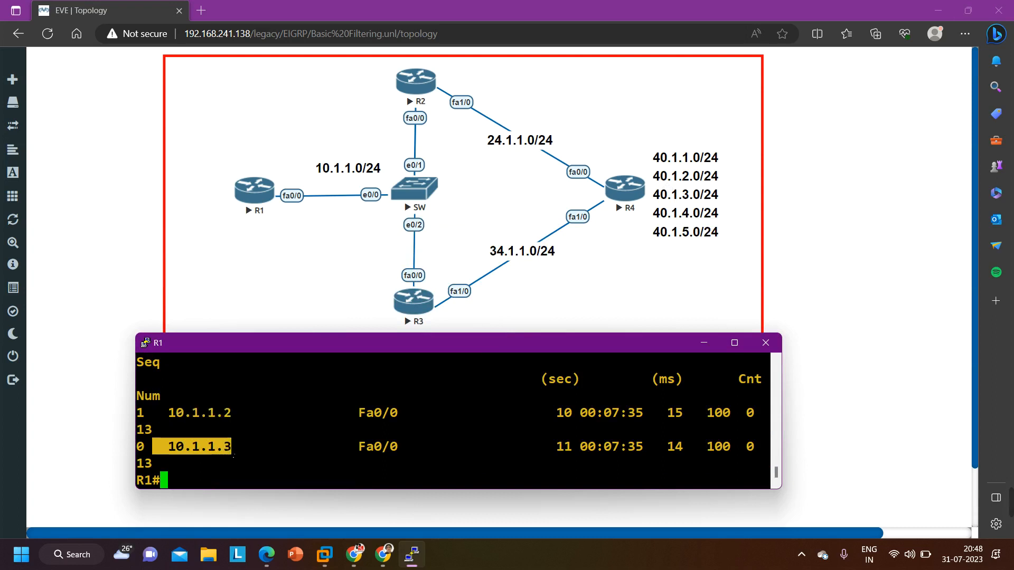
pyautogui.moveTo(167, 420); pyautogui.dragTo(241, 425)
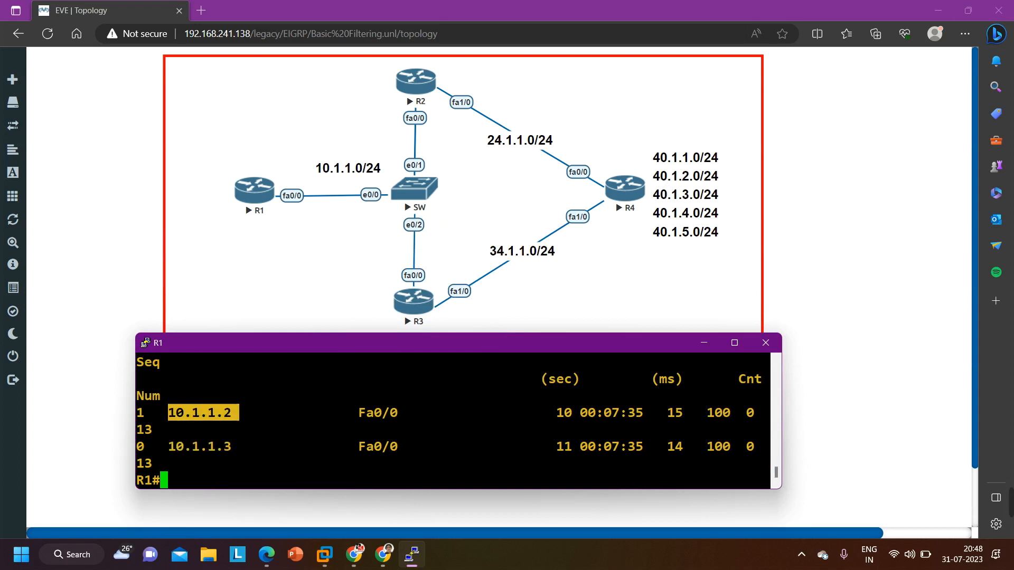
pyautogui.moveTo(1011, 506)
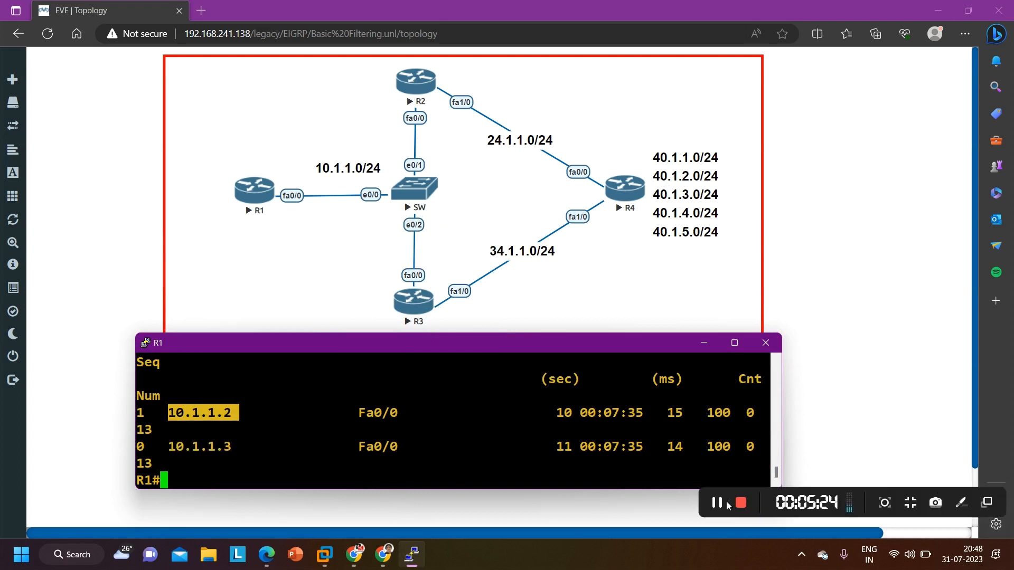
pyautogui.click(429, 455)
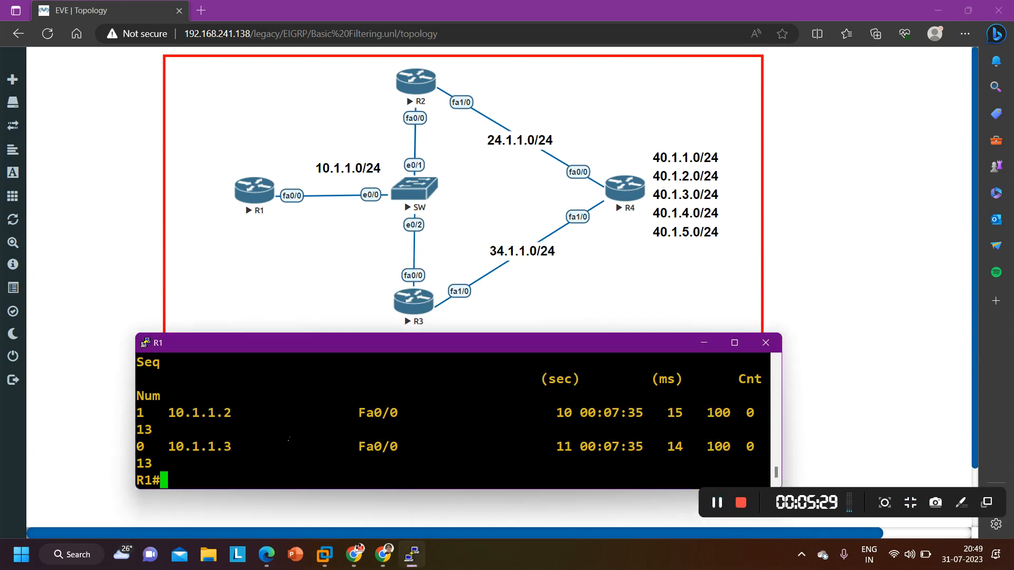
# Run show run | sec eigrp on R1 and review the EIGRP process line and its network statement with wildcard mask
pyautogui.write('sh')
pyautogui.press('Tab')
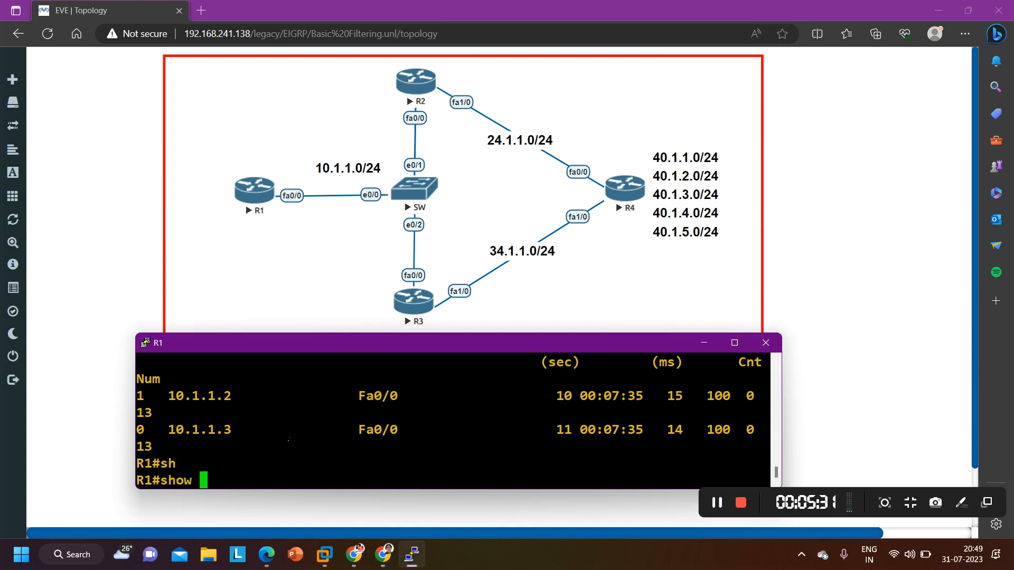
pyautogui.write('run |')
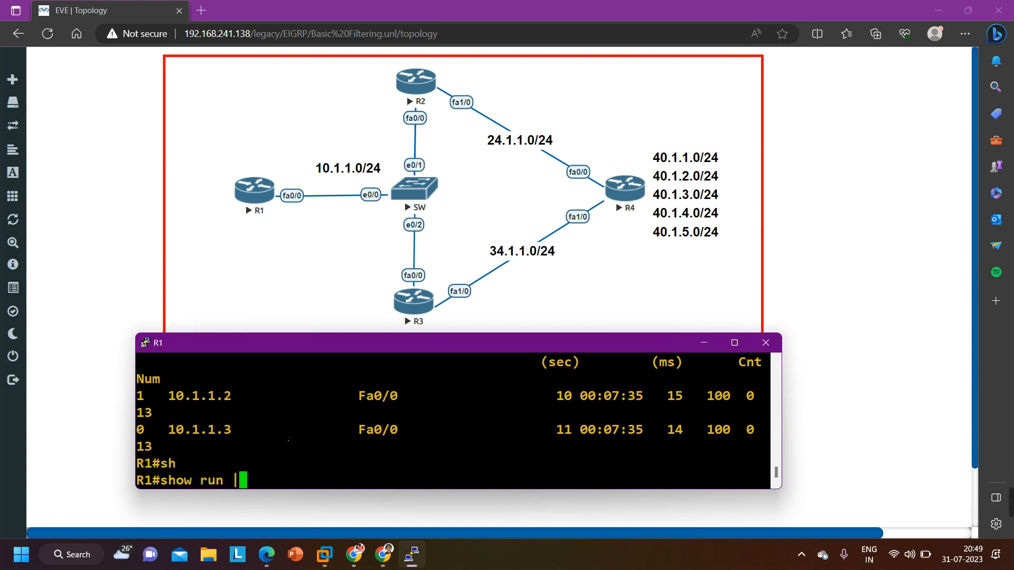
pyautogui.write(' sec eigrp')
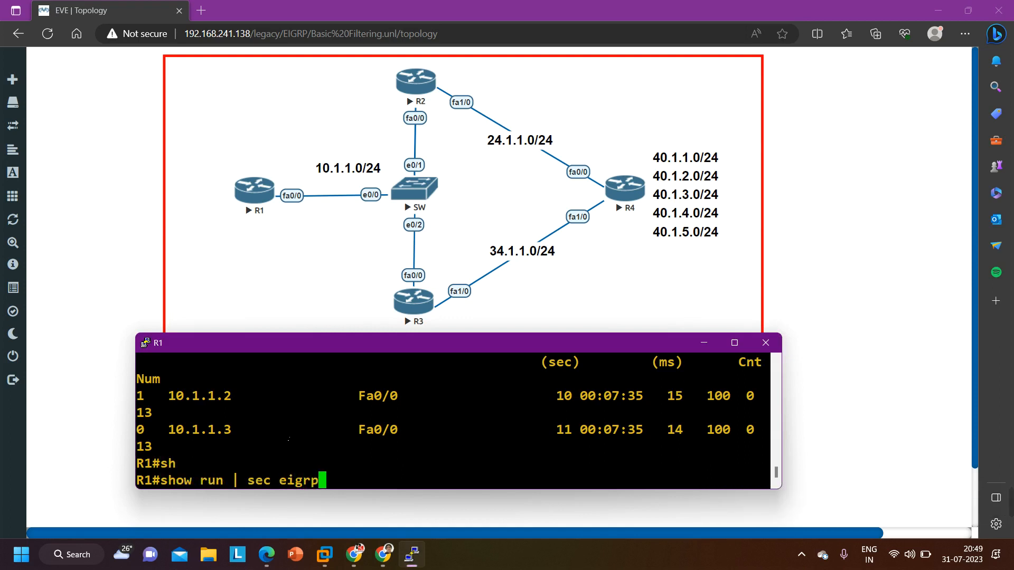
pyautogui.press('Return')
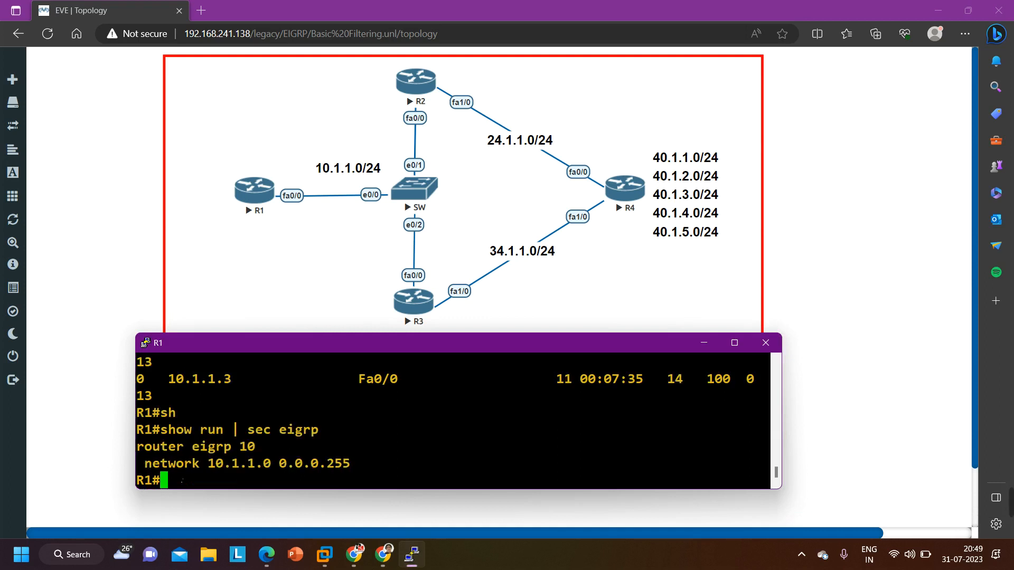
pyautogui.moveTo(137, 447); pyautogui.dragTo(266, 448)
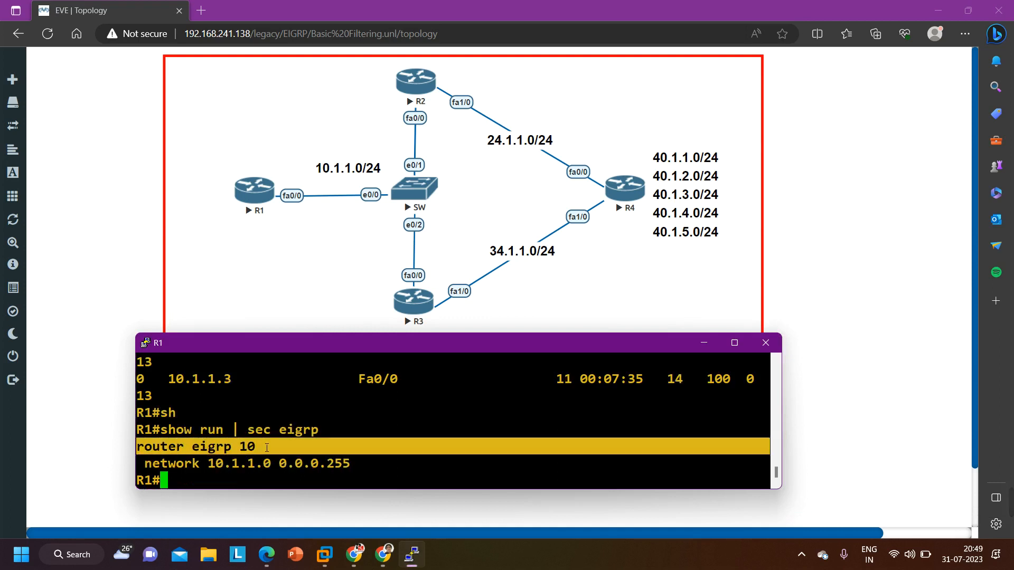
pyautogui.moveTo(160, 464); pyautogui.dragTo(350, 464)
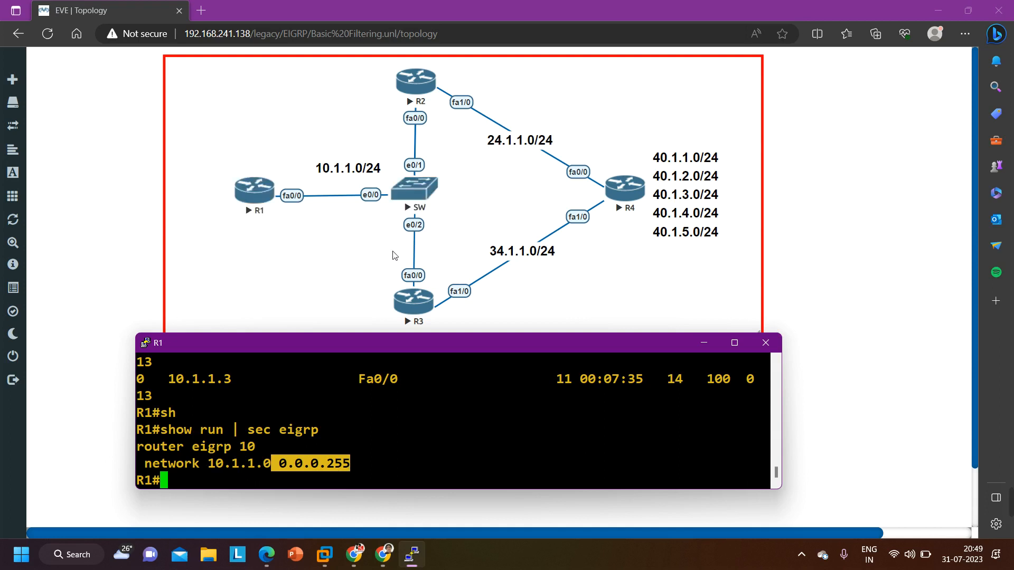
# Put R1's terminal away, open R2's console in a maximized window and enter privileged EXEC mode with en
pyautogui.click(698, 343)
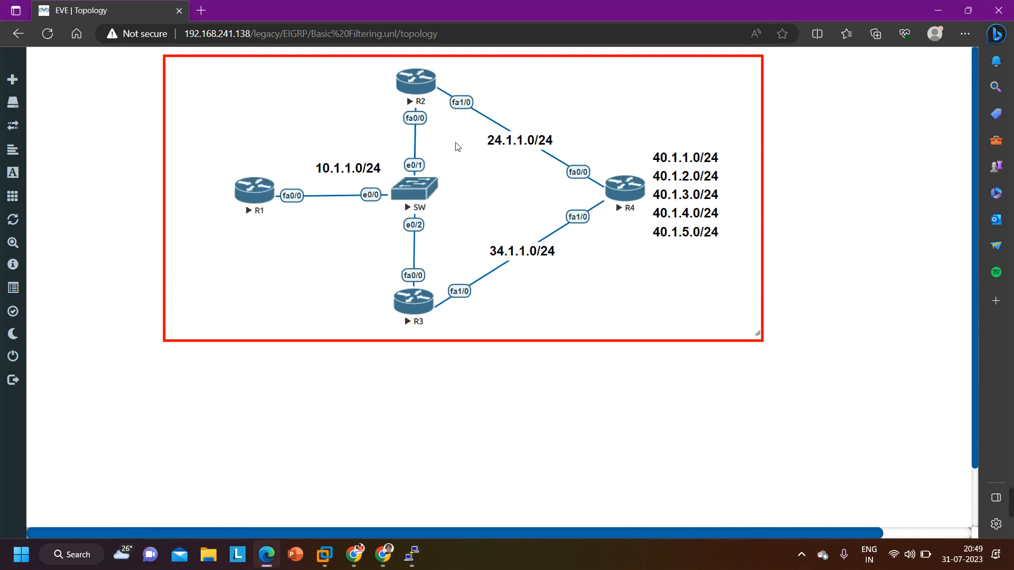
pyautogui.click(415, 83)
pyautogui.click(560, 112)
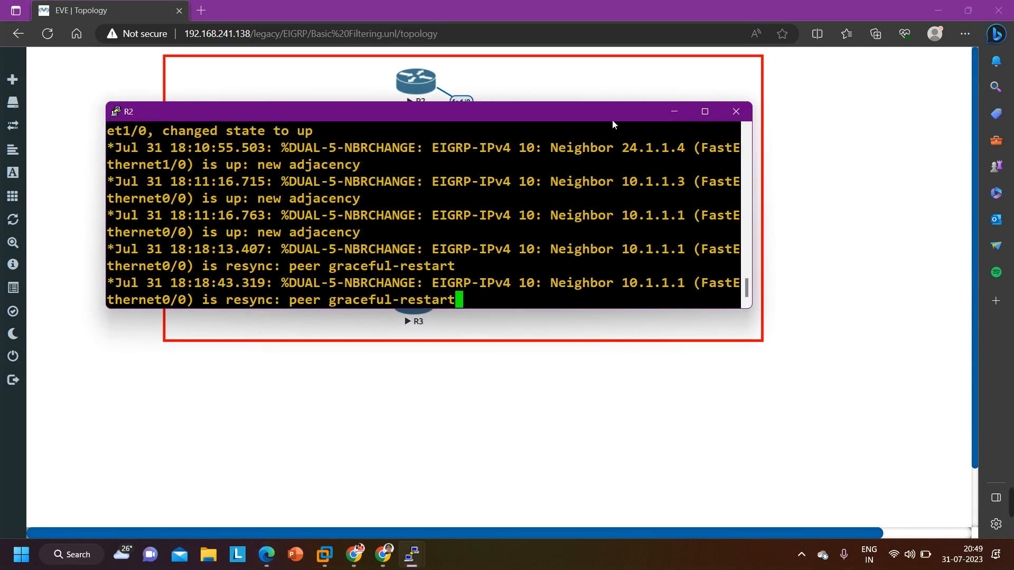
pyautogui.click(710, 118)
pyautogui.press('Return')
pyautogui.press('Return')
pyautogui.press('Return')
pyautogui.press('Return')
pyautogui.press('Return')
pyautogui.press('Return')
pyautogui.press('Return')
pyautogui.press('Return')
pyautogui.press('Return')
pyautogui.press('Return')
pyautogui.press('Return')
pyautogui.press('Return')
pyautogui.press('Return')
pyautogui.press('Return')
pyautogui.press('Return')
pyautogui.press('Return')
pyautogui.press('Return')
pyautogui.press('Return')
pyautogui.press('Return')
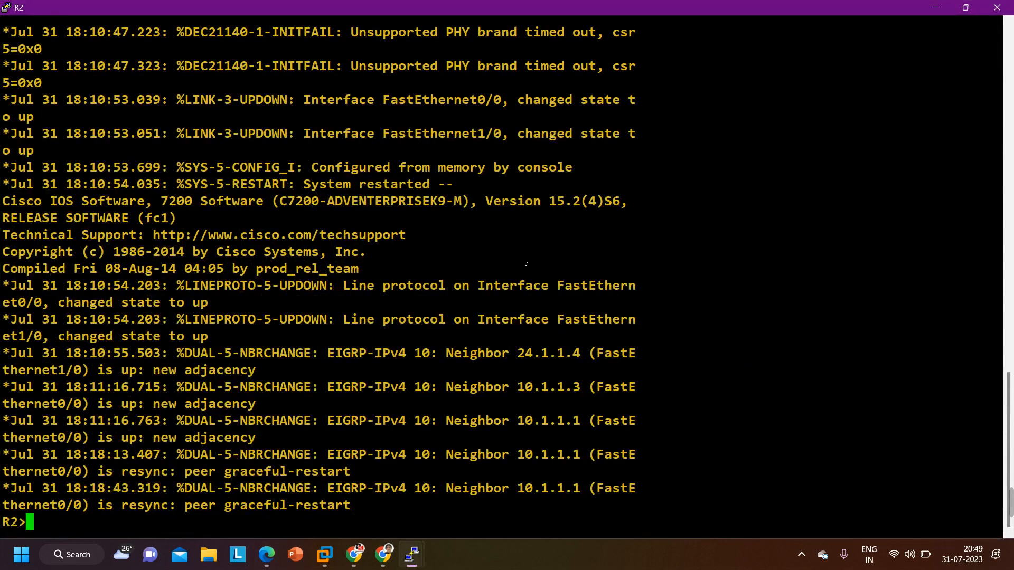
pyautogui.write('en')
pyautogui.press('Return')
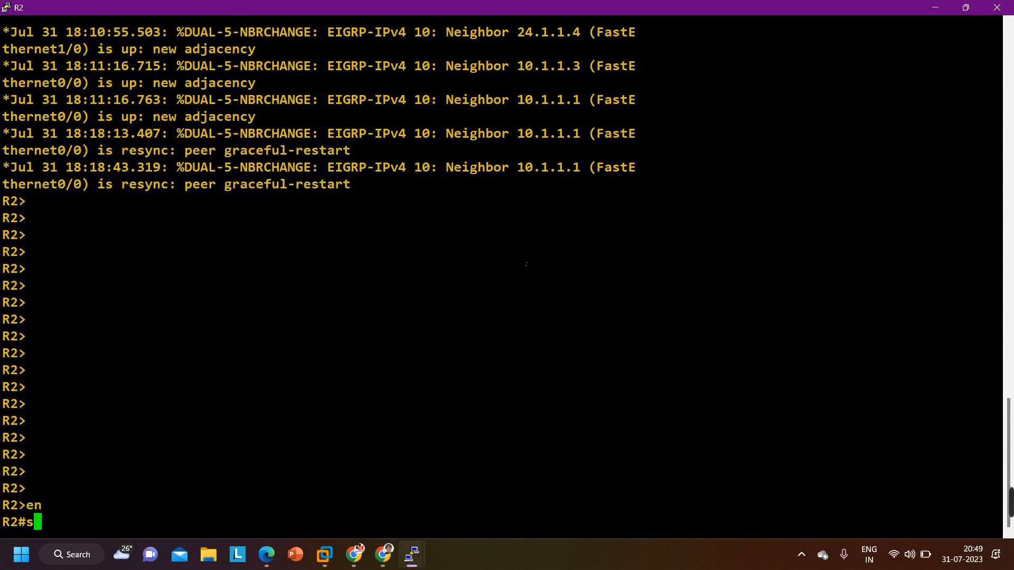
# Run show ip protocols on R2 to check its EIGRP 10 update filters and advertised networks
pyautogui.write('sh')
pyautogui.press('Tab')
pyautogui.write('ip pro')
pyautogui.press('Tab')
pyautogui.press('Return')
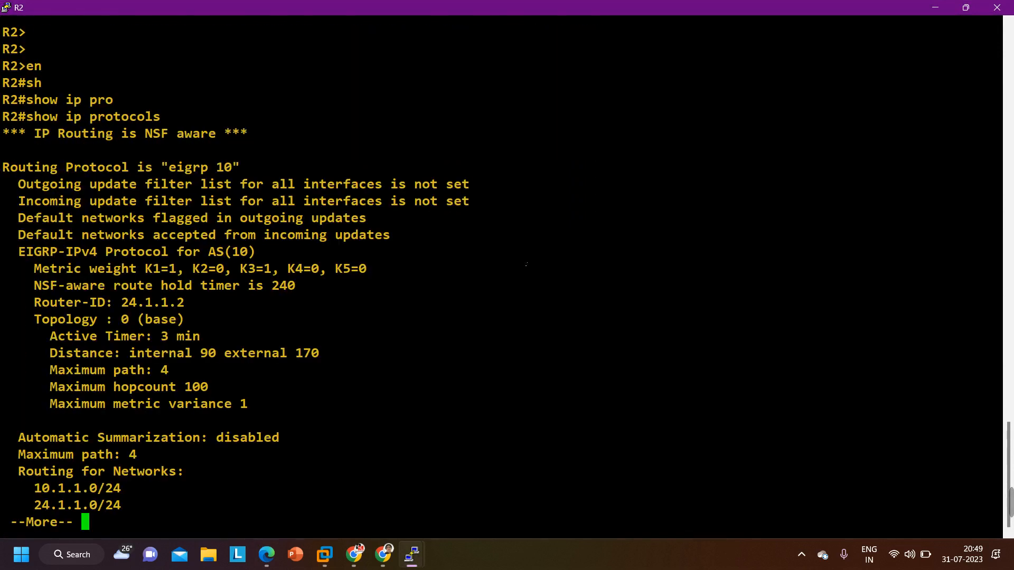
# Examine the outgoing and incoming update filter lines on R2, restore its terminal to a smaller window and uncover the topology diagram
pyautogui.moveTo(11, 184); pyautogui.dragTo(992, 203)
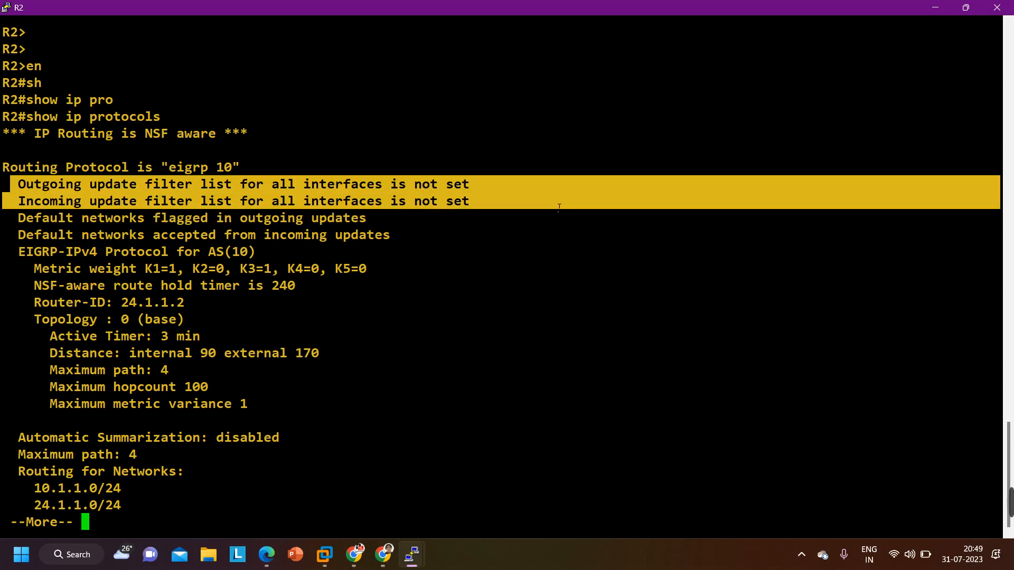
pyautogui.click(968, 7)
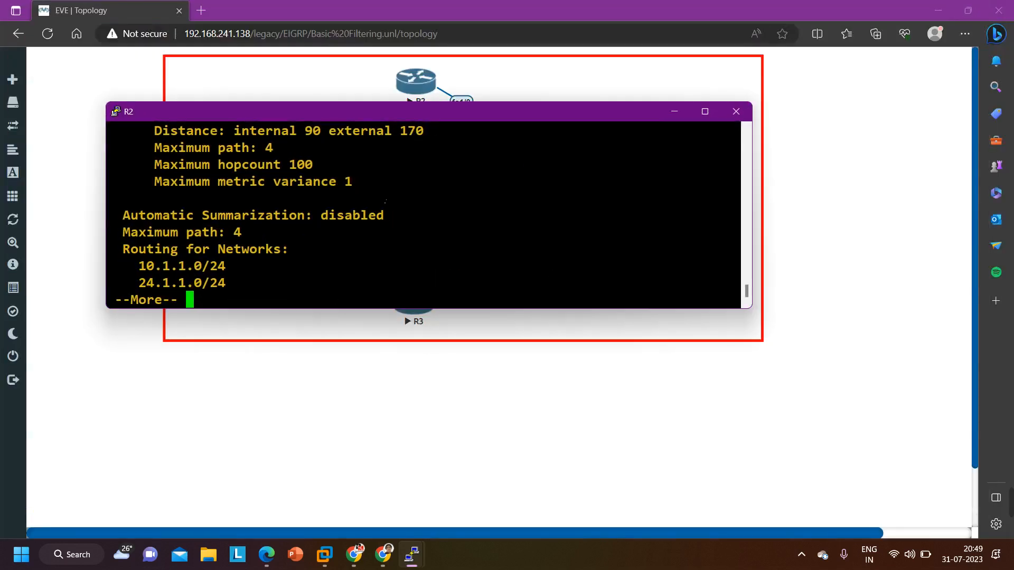
pyautogui.moveTo(423, 113); pyautogui.dragTo(461, 267)
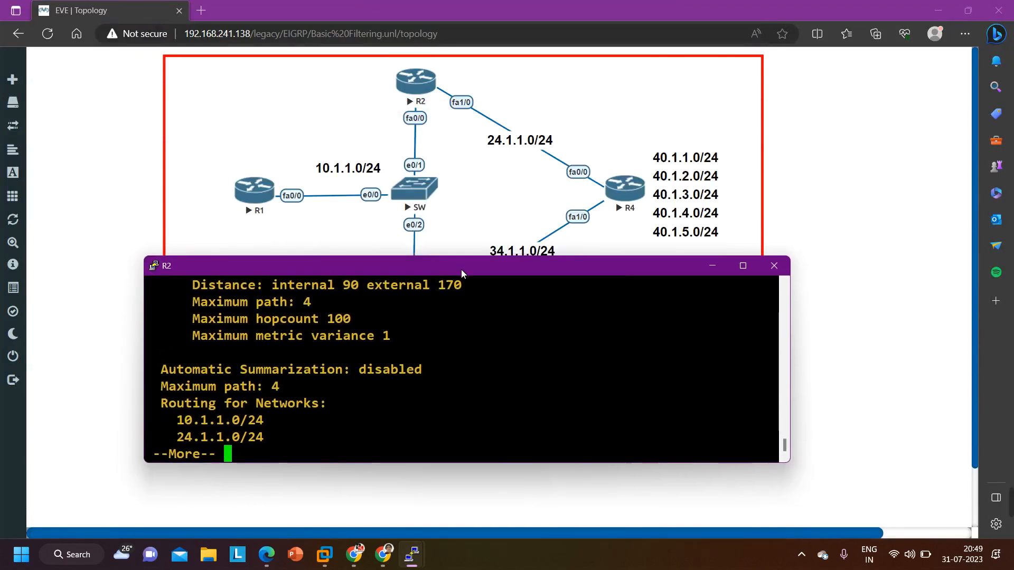
# Leave the paged protocol output on R2 and list its EIGRP neighbors with show ip eigrp ne
pyautogui.press('q')
pyautogui.press('Return')
pyautogui.write('sh')
pyautogui.press('Tab')
pyautogui.write('i')
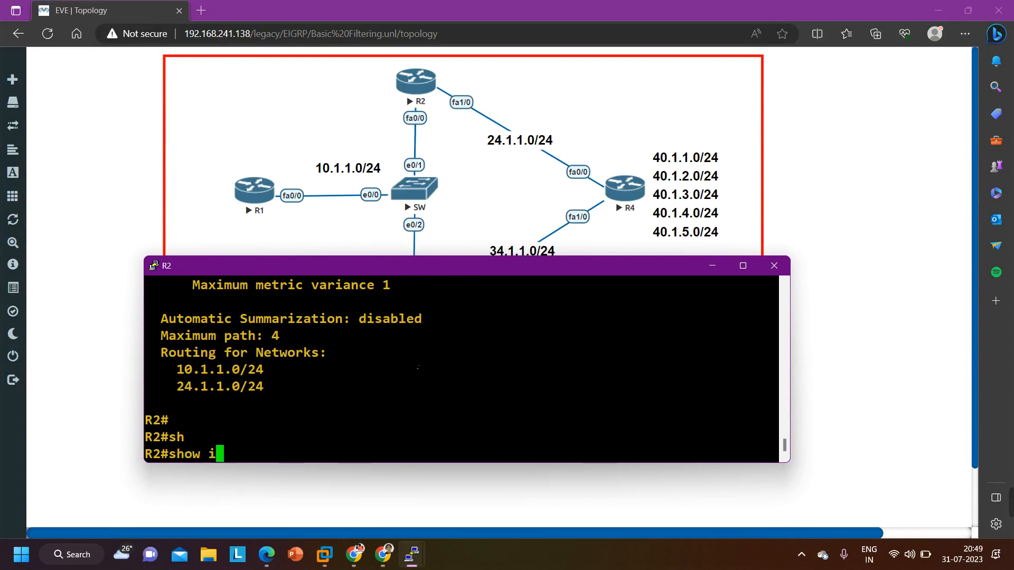
pyautogui.write('p ei')
pyautogui.press('Tab')
pyautogui.write('ne')
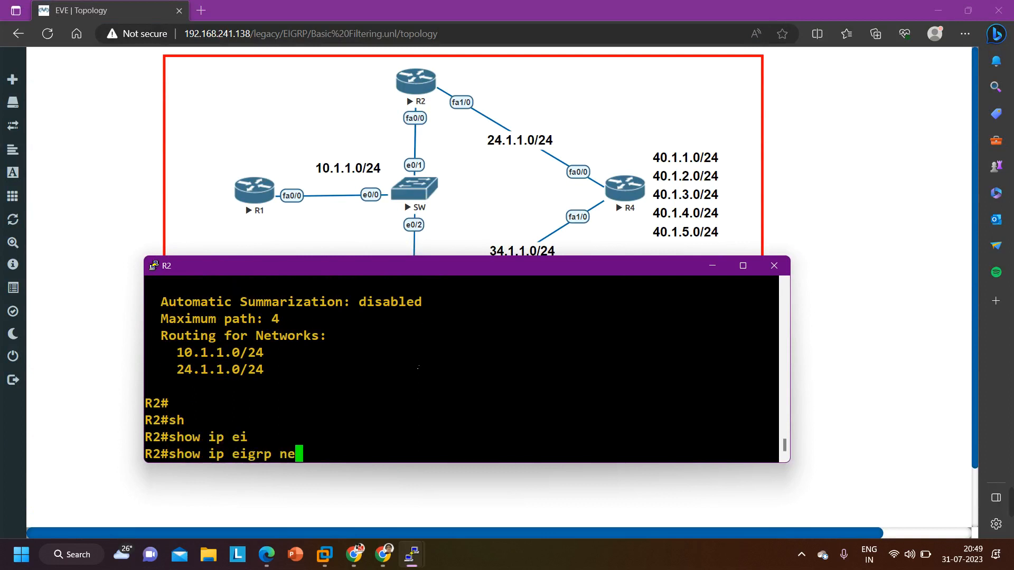
pyautogui.press('Return')
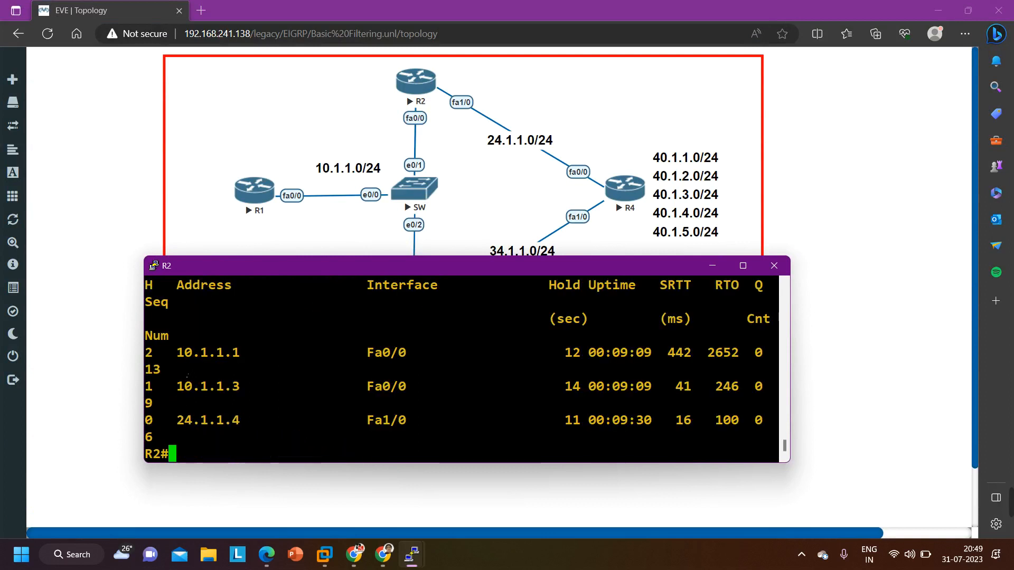
# Compare each neighbor address listed on R2 with the routers in the topology, keeping the diagram uncovered
pyautogui.moveTo(176, 352); pyautogui.dragTo(246, 358)
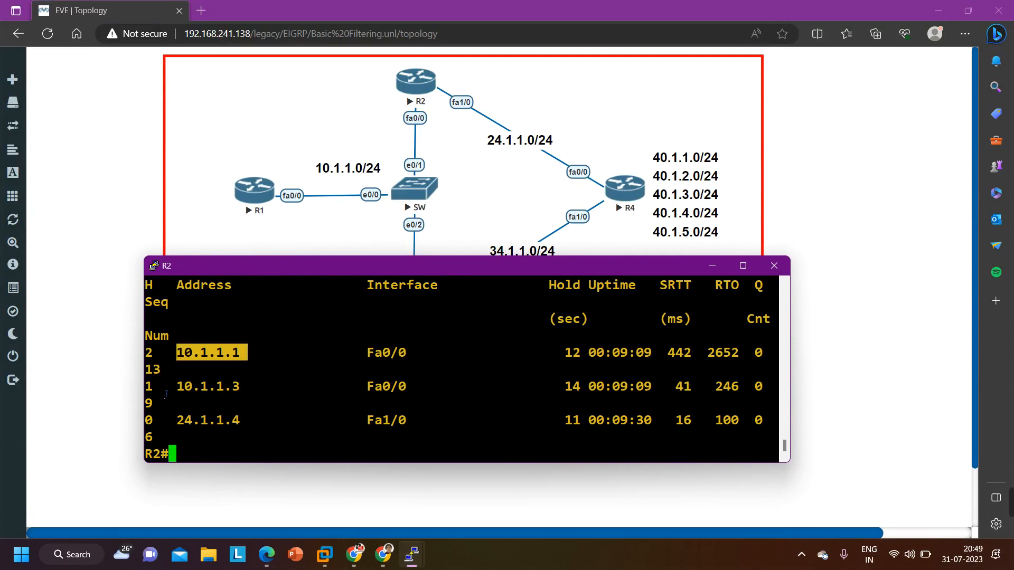
pyautogui.moveTo(161, 388); pyautogui.dragTo(247, 397)
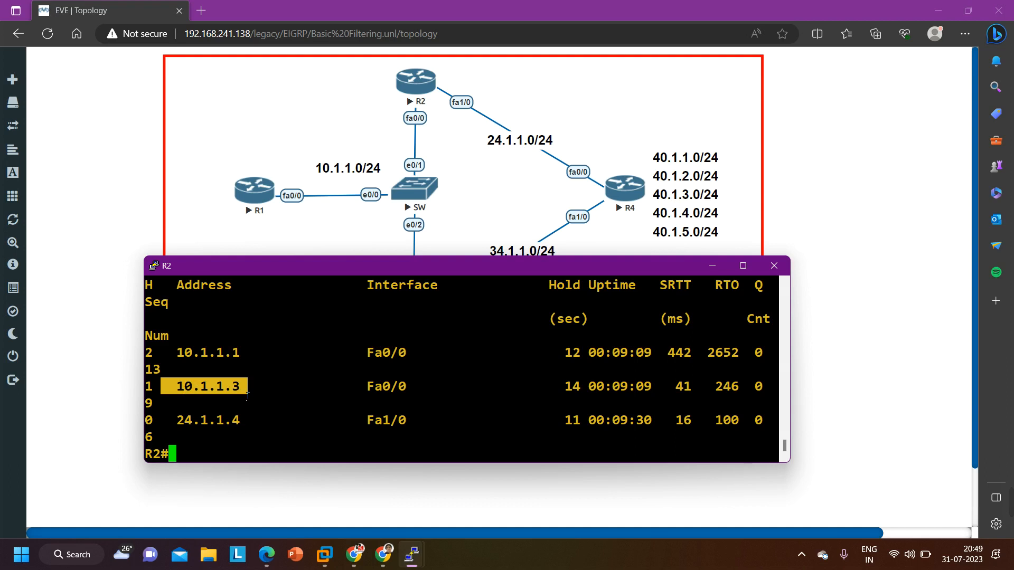
pyautogui.moveTo(393, 271); pyautogui.dragTo(396, 327)
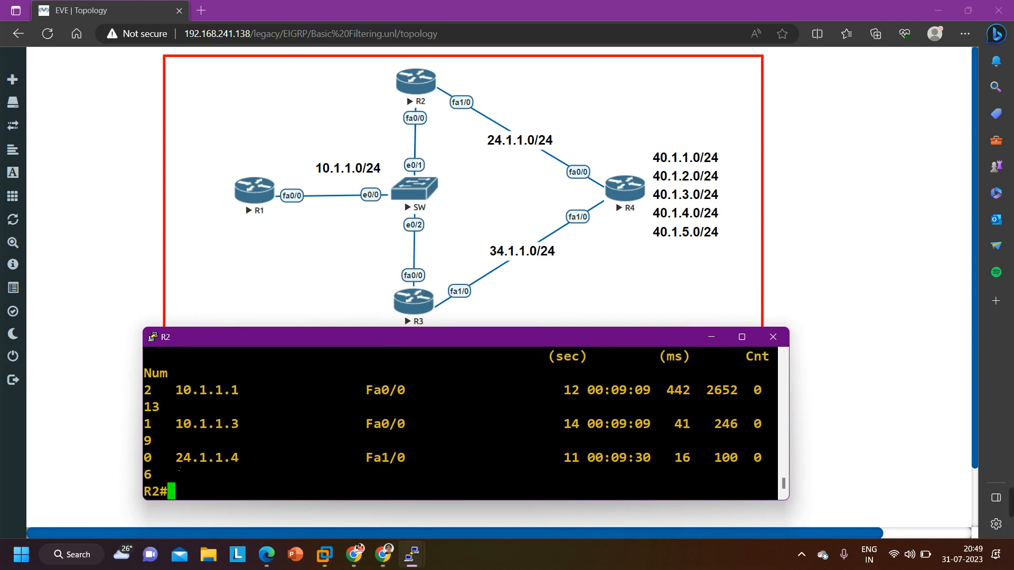
pyautogui.moveTo(168, 457); pyautogui.dragTo(248, 457)
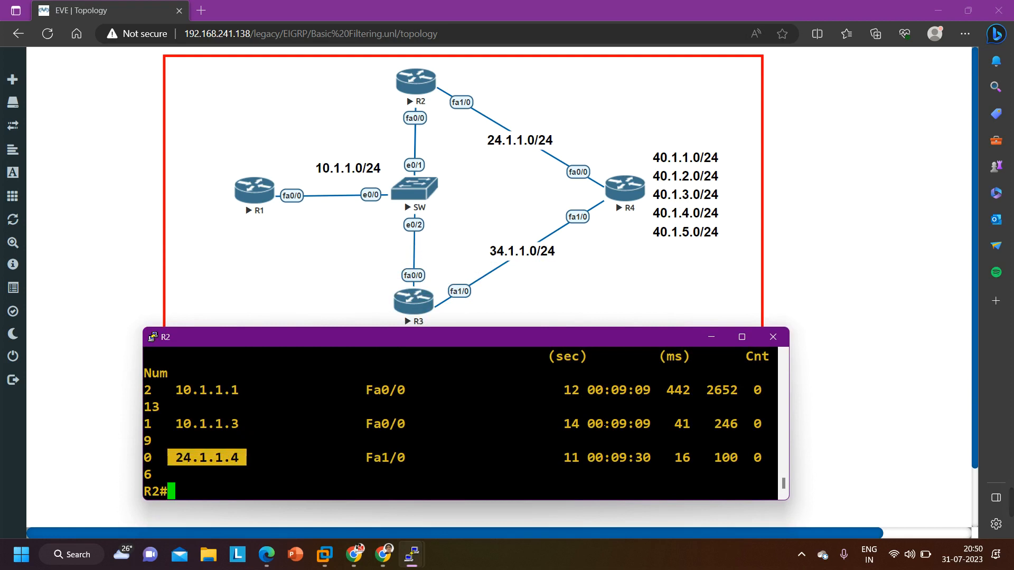
# Put R2's terminal away, open R3's console from the topology and place it below the diagram
pyautogui.click(718, 341)
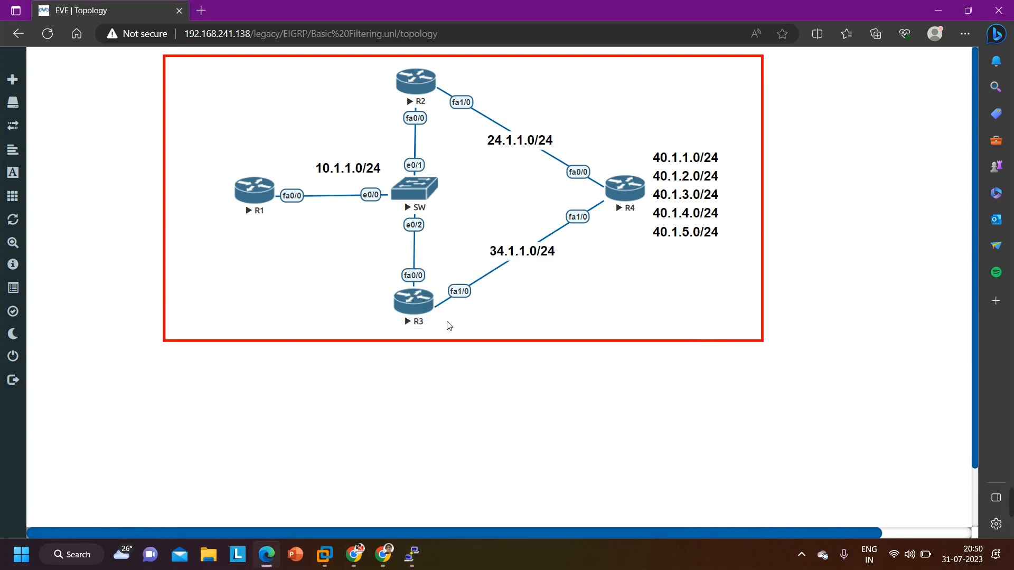
pyautogui.click(424, 313)
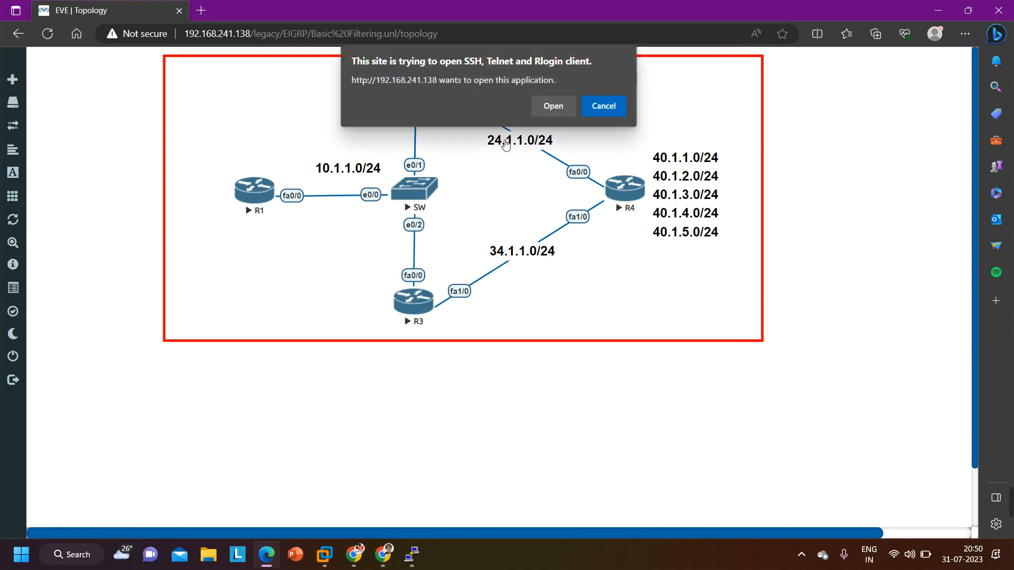
pyautogui.click(558, 108)
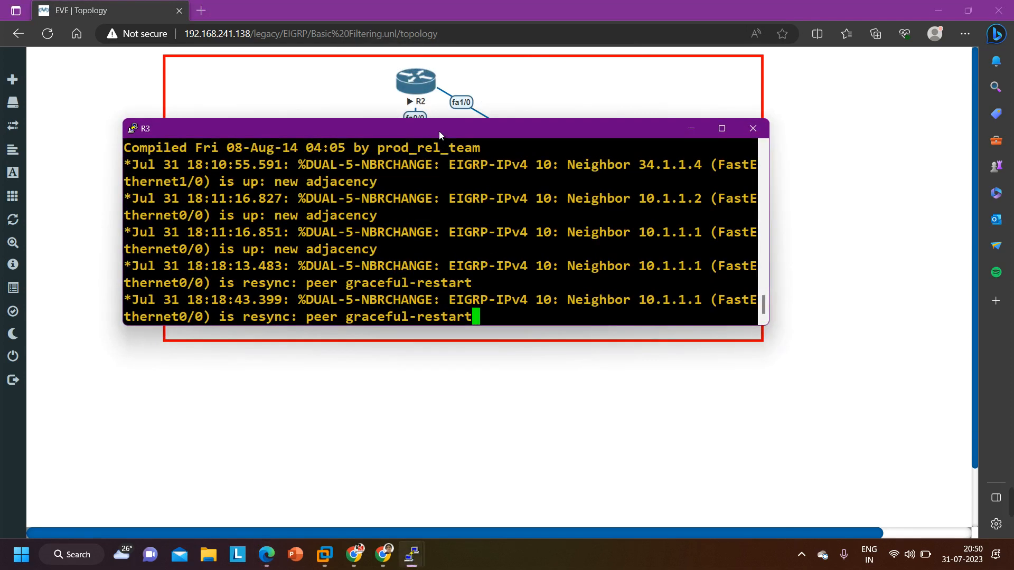
pyautogui.moveTo(442, 120); pyautogui.dragTo(451, 333)
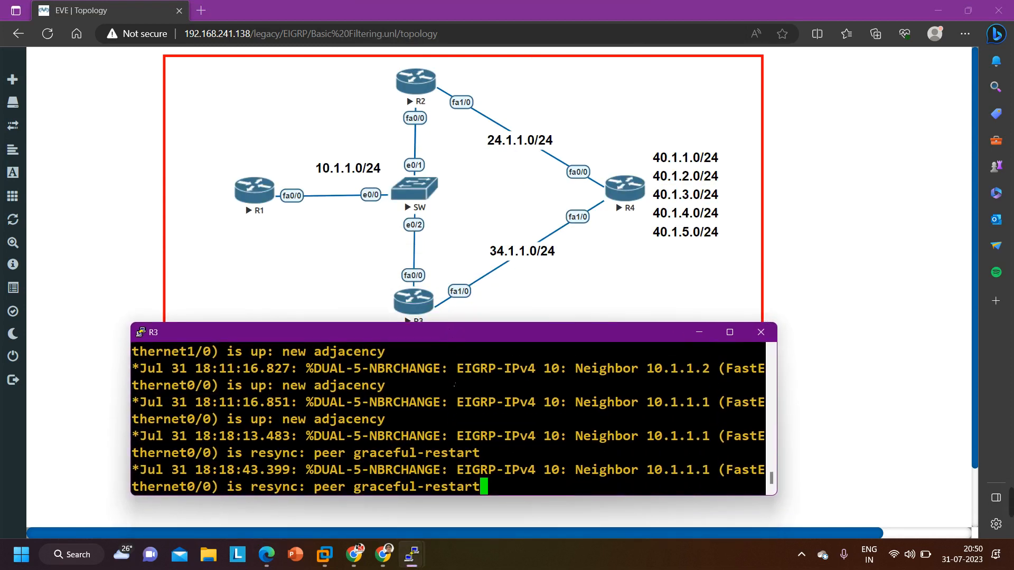
# Return to R2's terminal, run show run | sec eigrp and review the network statements of its EIGRP process
pyautogui.moveTo(421, 560)
pyautogui.click(397, 512)
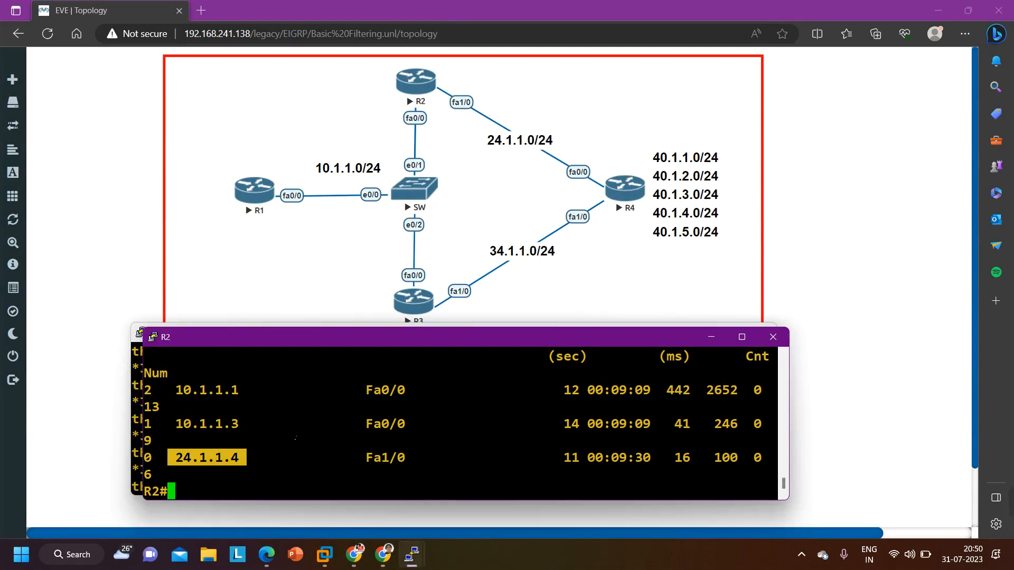
pyautogui.press('Return')
pyautogui.press('Return')
pyautogui.write('sh')
pyautogui.press('Tab')
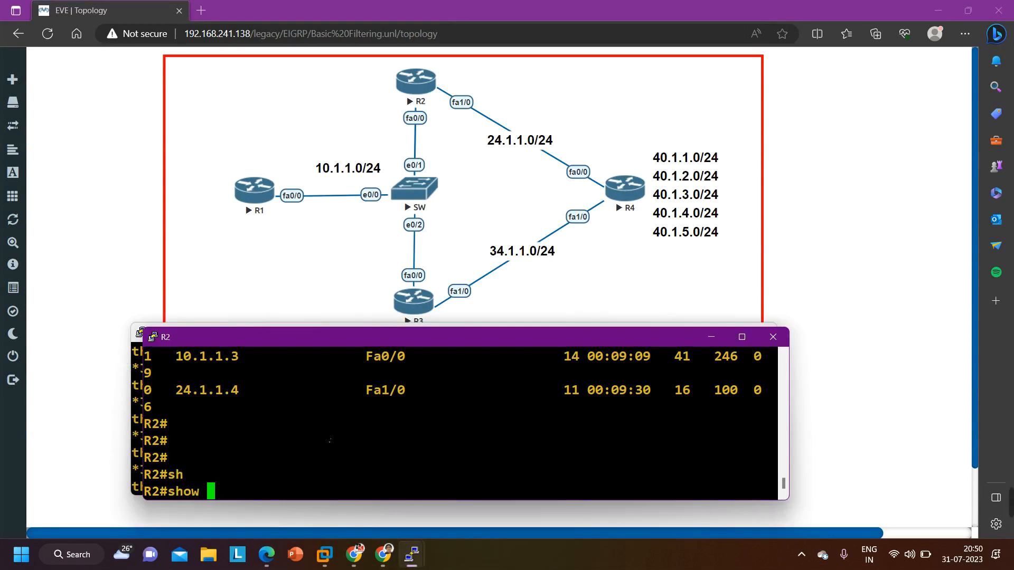
pyautogui.write('run | ')
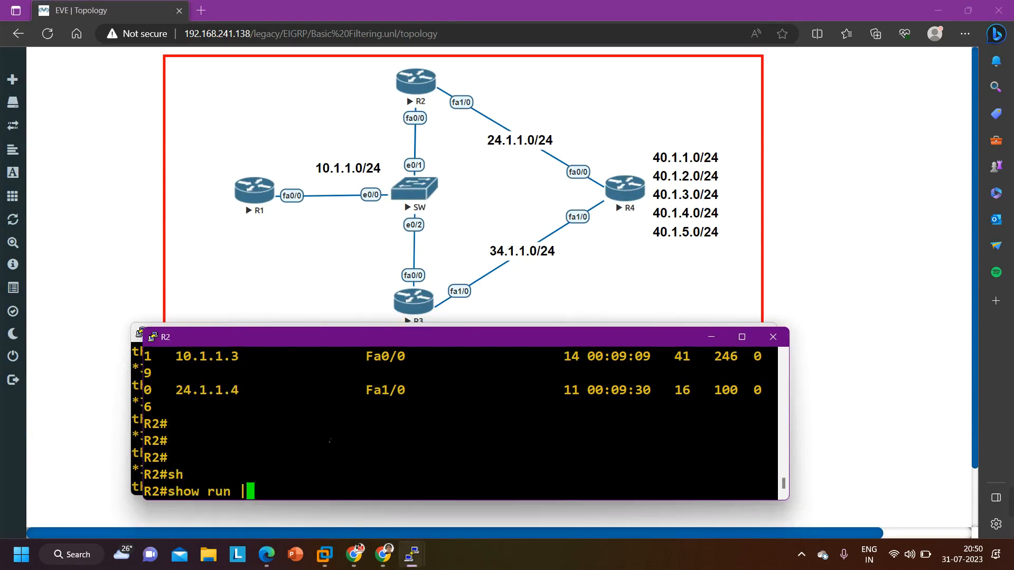
pyautogui.write('sec eigrp')
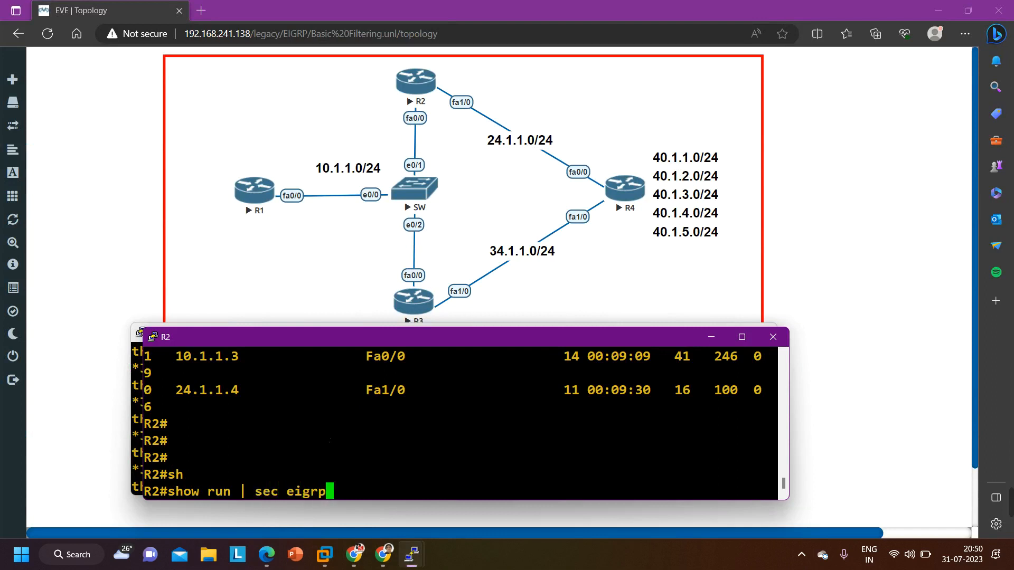
pyautogui.press('Return')
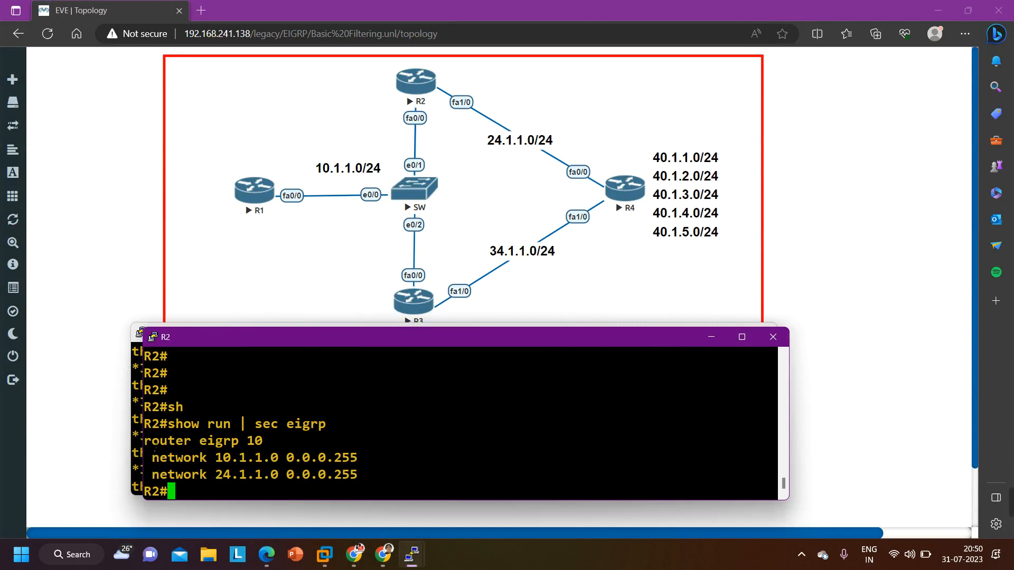
pyautogui.moveTo(160, 440); pyautogui.dragTo(284, 463)
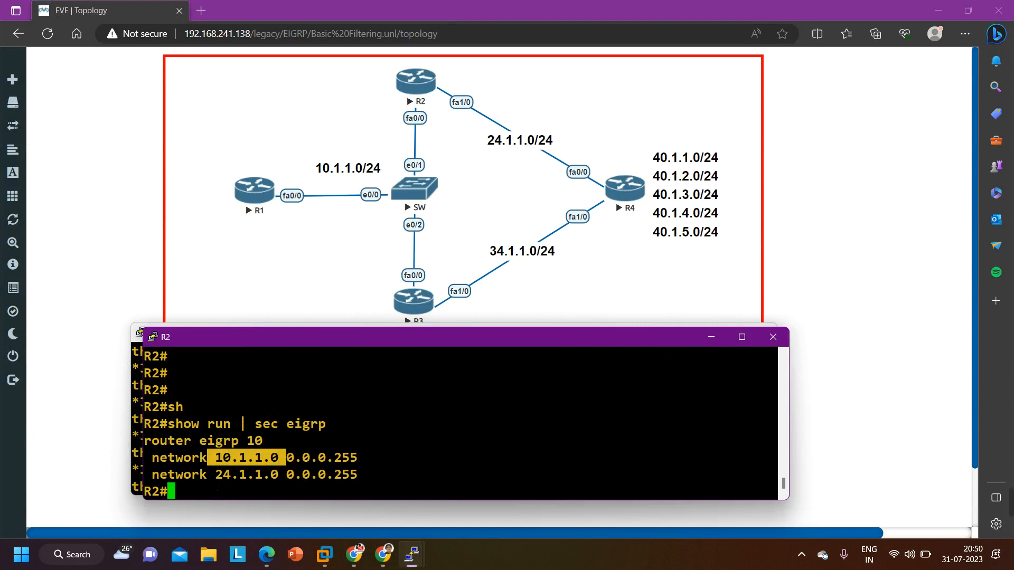
pyautogui.moveTo(209, 475); pyautogui.dragTo(280, 483)
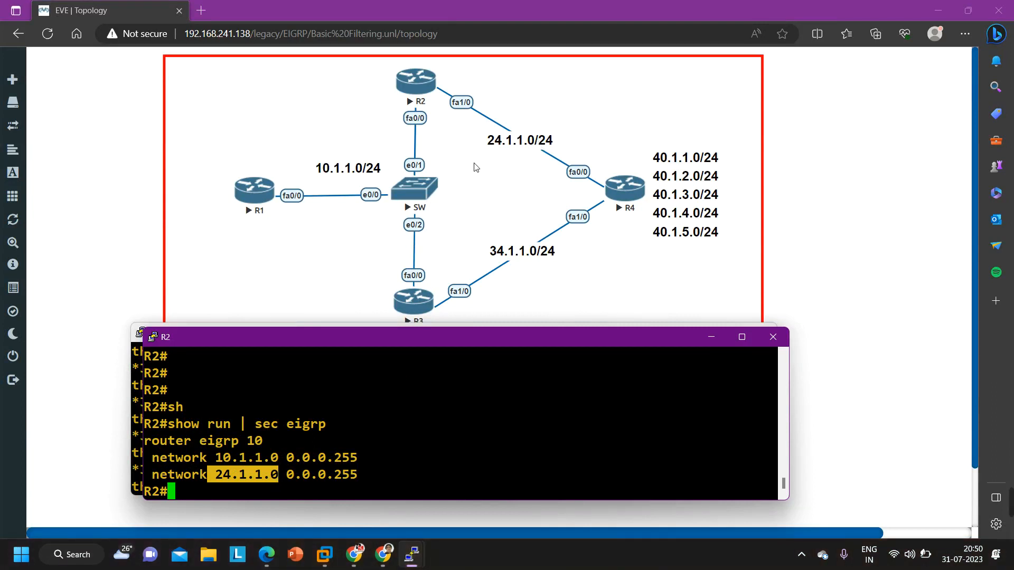
# Put R2's terminal away and enter privileged EXEC mode on R3 with en
pyautogui.click(712, 337)
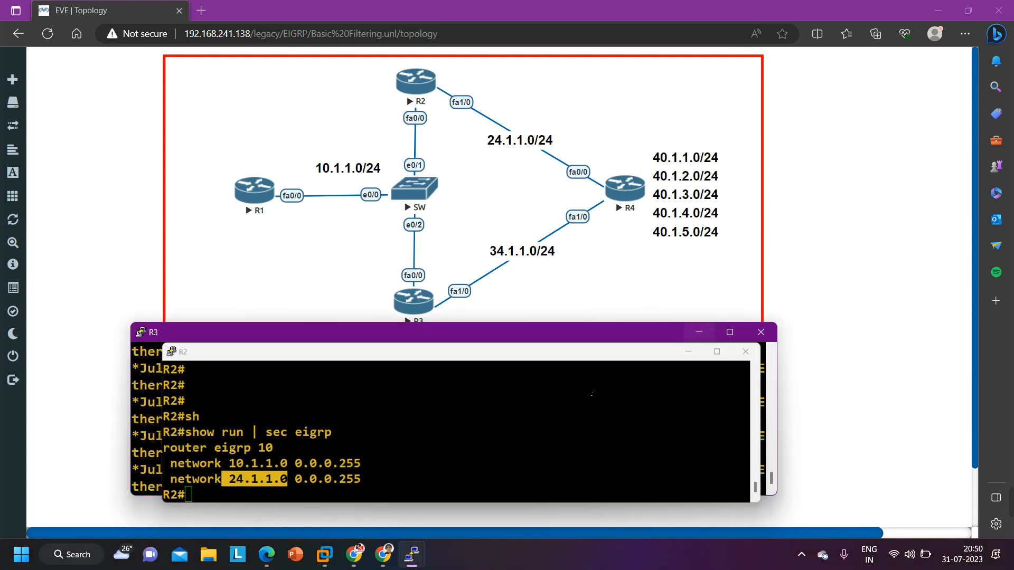
pyautogui.press('Return')
pyautogui.press('Return')
pyautogui.press('Return')
pyautogui.press('Return')
pyautogui.press('Return')
pyautogui.press('Return')
pyautogui.press('Return')
pyautogui.press('Return')
pyautogui.press('Return')
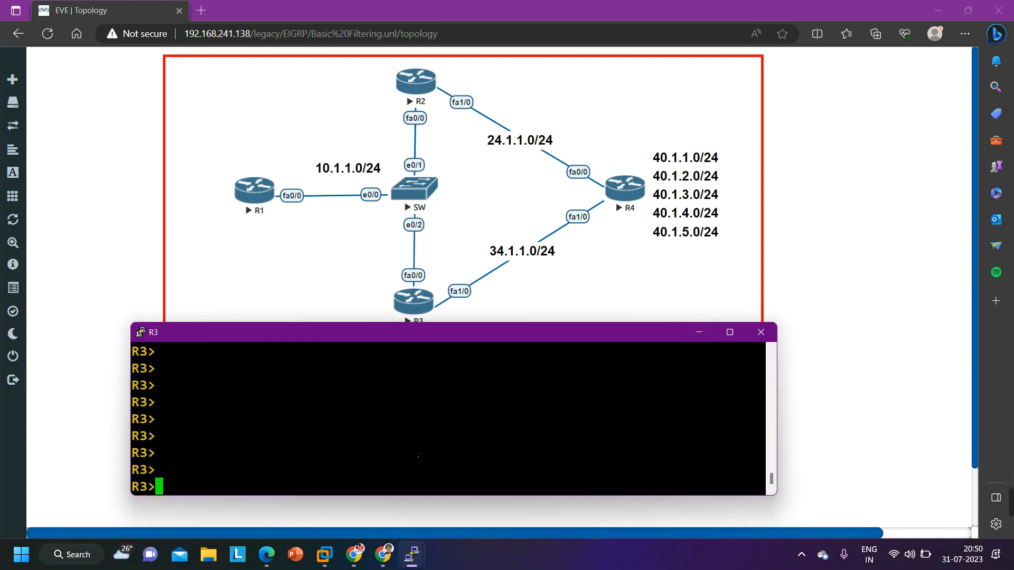
pyautogui.write('en')
pyautogui.press('Return')
# Run show ip protocols on R3 and examine its outgoing and incoming update filter lines in a temporarily maximized window
pyautogui.write('sh')
pyautogui.press('Tab')
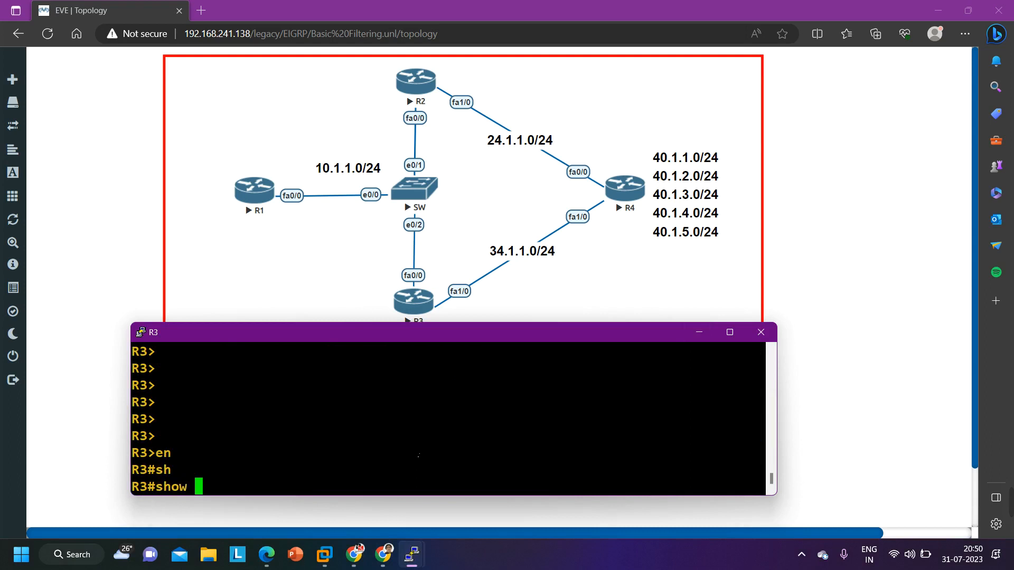
pyautogui.write('ip pro')
pyautogui.press('Return')
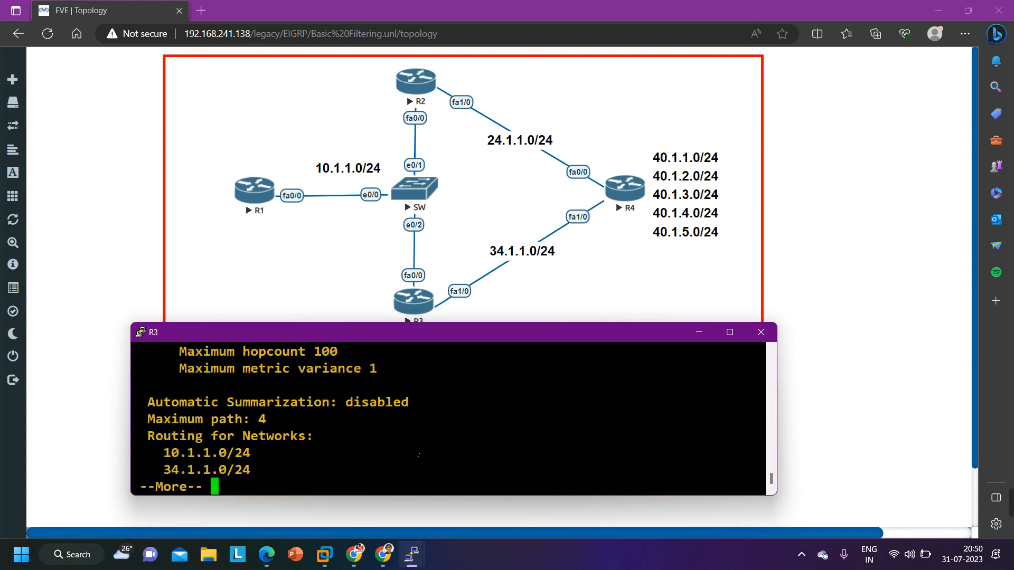
pyautogui.click(729, 332)
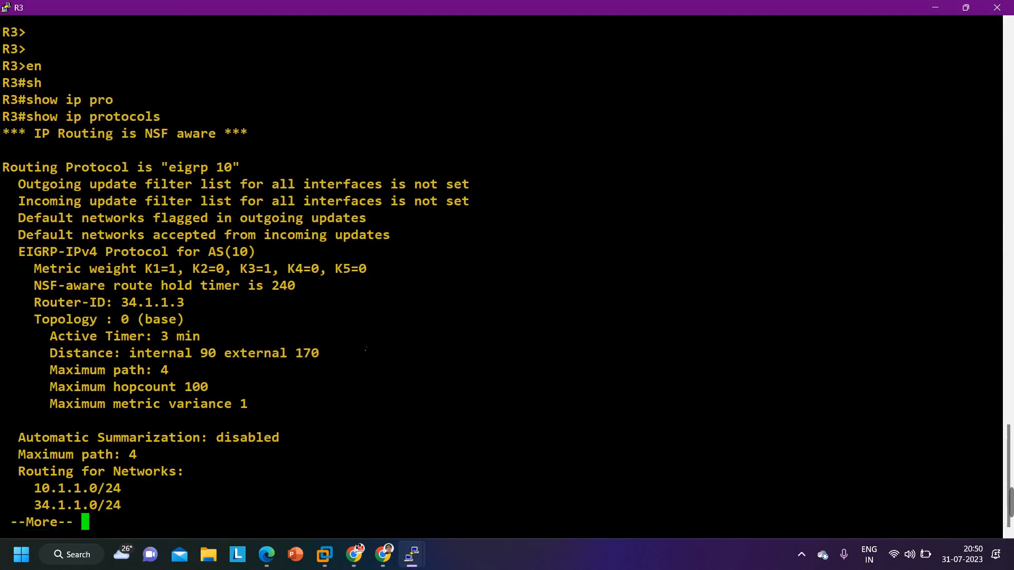
pyautogui.moveTo(11, 182); pyautogui.dragTo(488, 202)
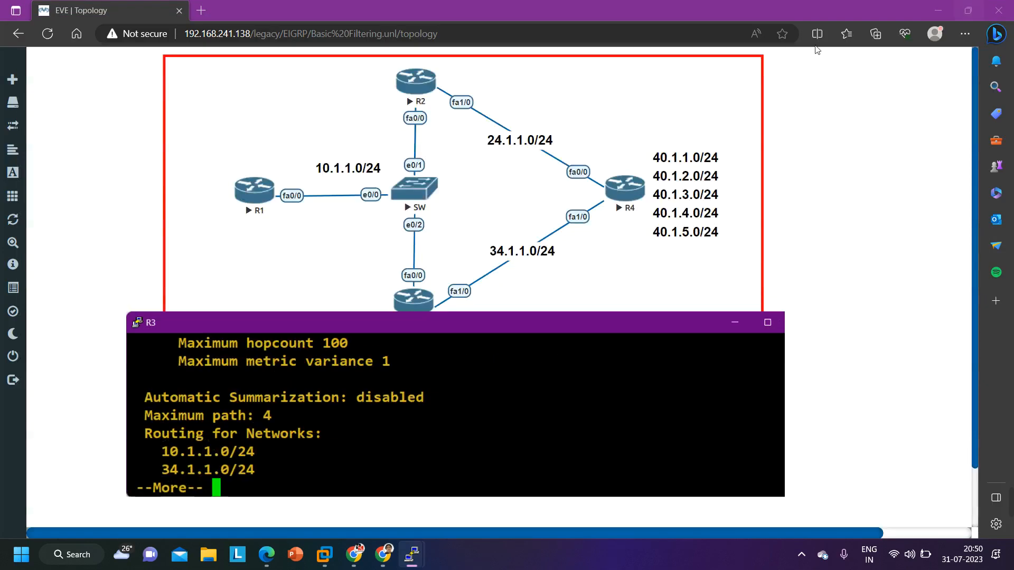
pyautogui.click(966, 8)
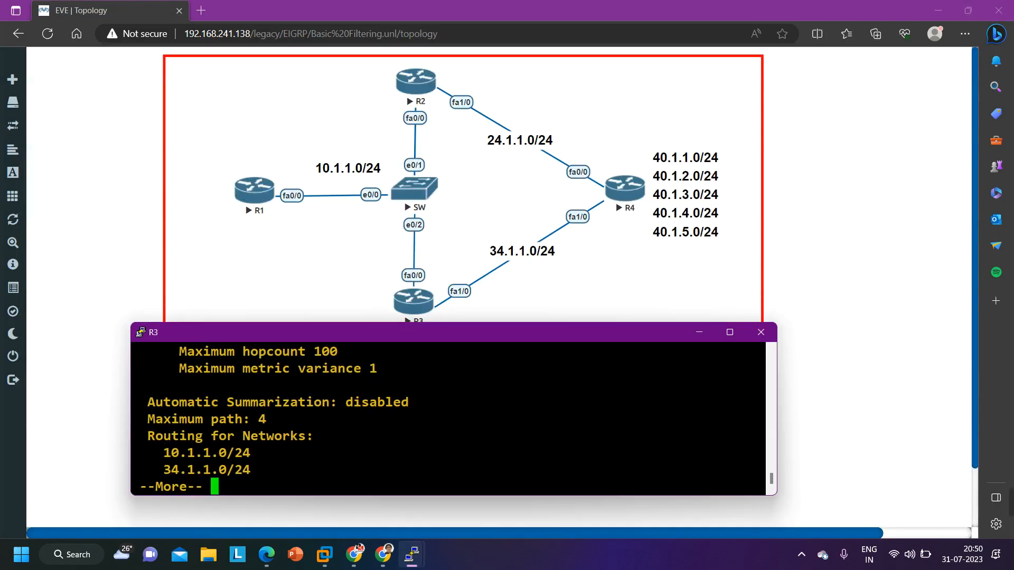
# Leave the paged protocol output on R3 and try to list the EIGRP neighbors with show eigrp nei
pyautogui.write('qsho')
pyautogui.press('Tab')
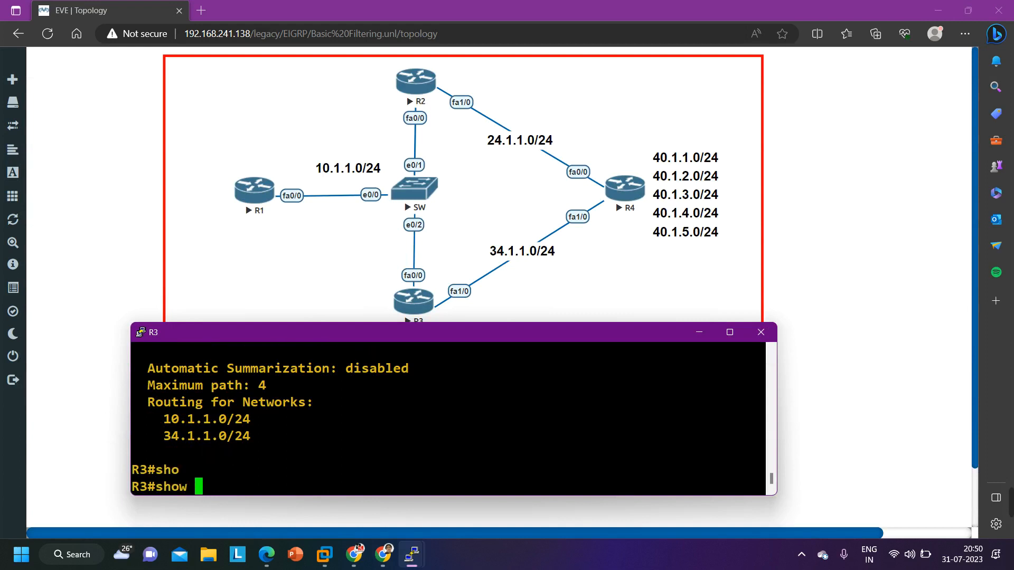
pyautogui.write('ei')
pyautogui.press('Tab')
pyautogui.write('nei')
pyautogui.press('Tab')
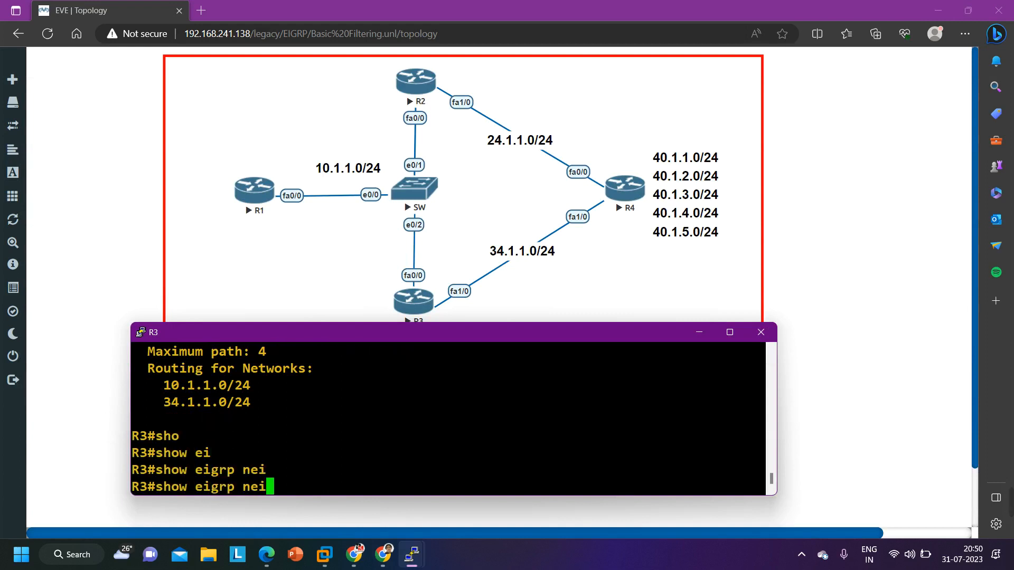
pyautogui.press('Return')
# Run show ip eigrp nei on R3 and examine the address of each listed neighbor
pyautogui.write('sh')
pyautogui.press('Tab')
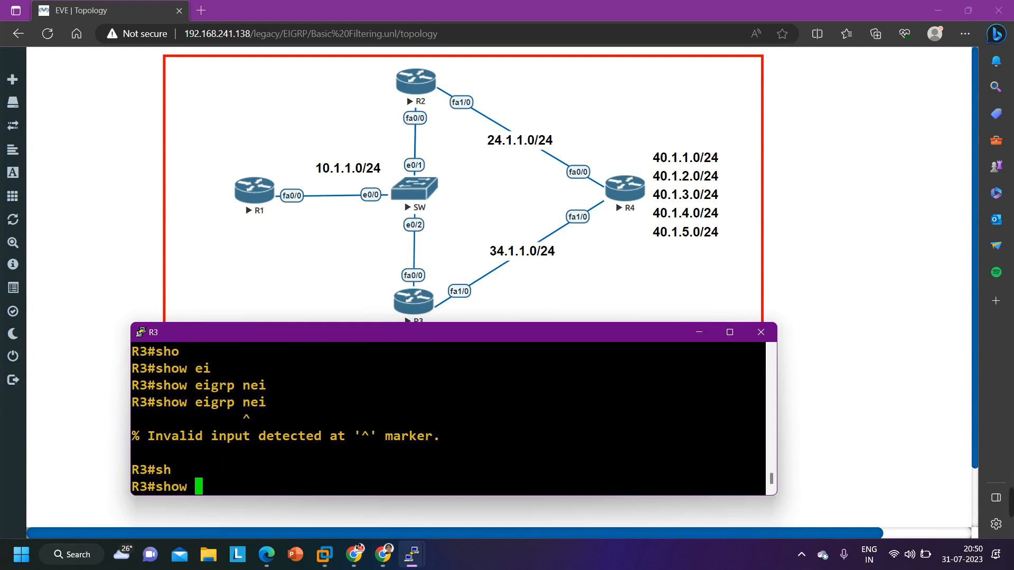
pyautogui.write('ip ei')
pyautogui.press('Tab')
pyautogui.write('nei')
pyautogui.press('Return')
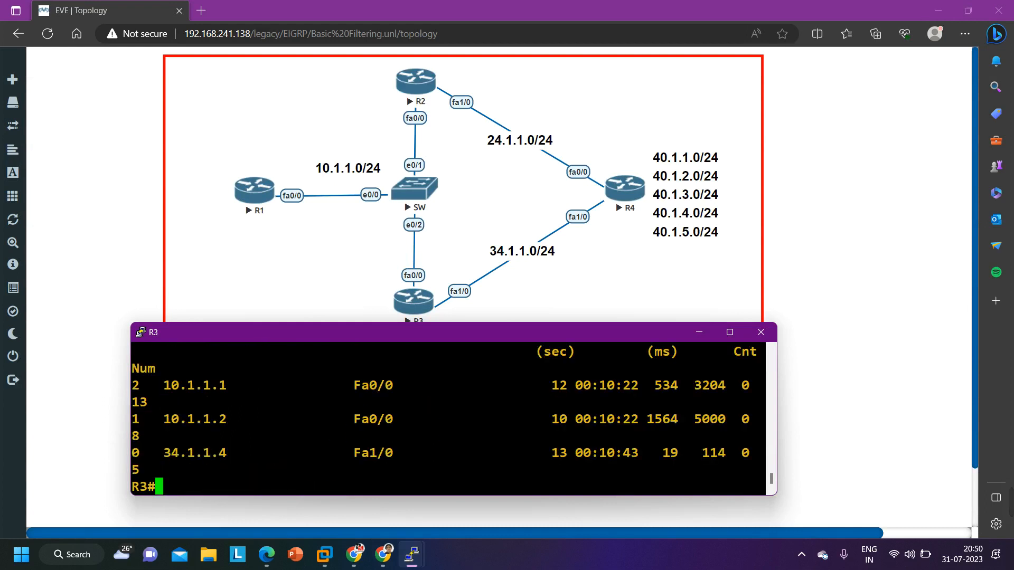
pyautogui.moveTo(156, 385); pyautogui.dragTo(257, 385)
pyautogui.moveTo(162, 419); pyautogui.dragTo(243, 419)
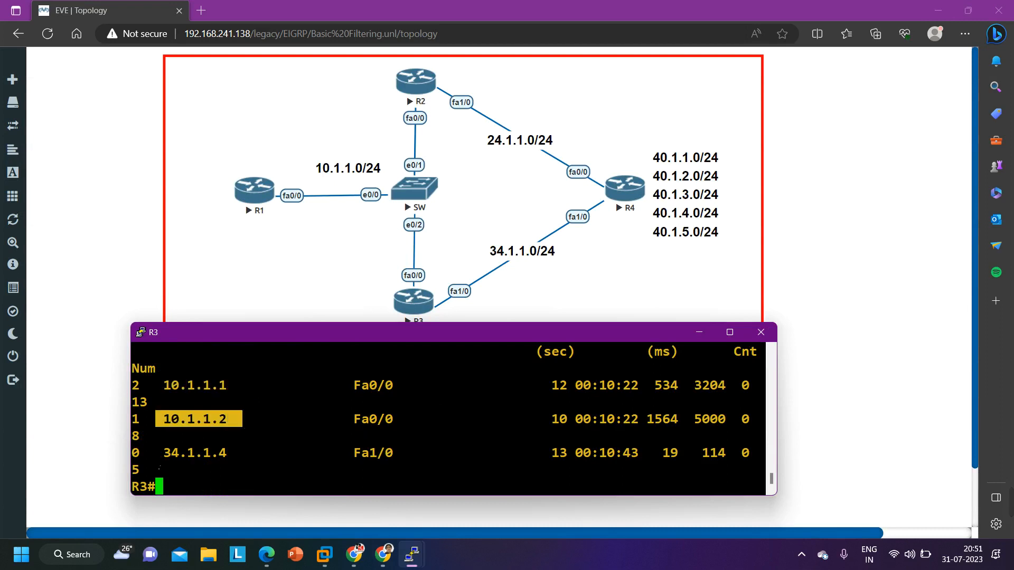
pyautogui.moveTo(157, 453); pyautogui.dragTo(249, 461)
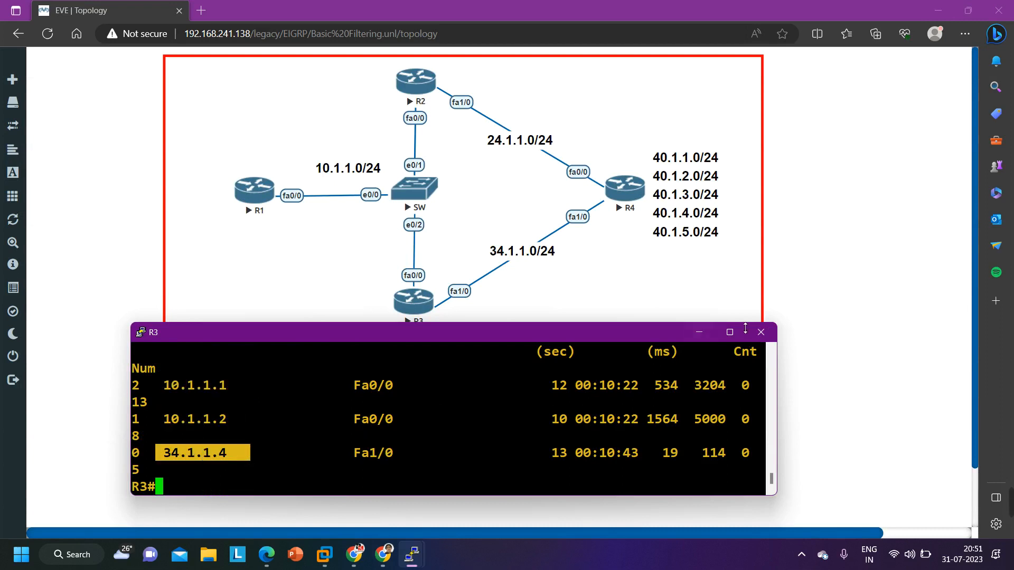
# Run show run | sec eigrp on R3 and examine its EIGRP process and each advertised network
pyautogui.write('sh')
pyautogui.press('Tab')
pyautogui.write('run ')
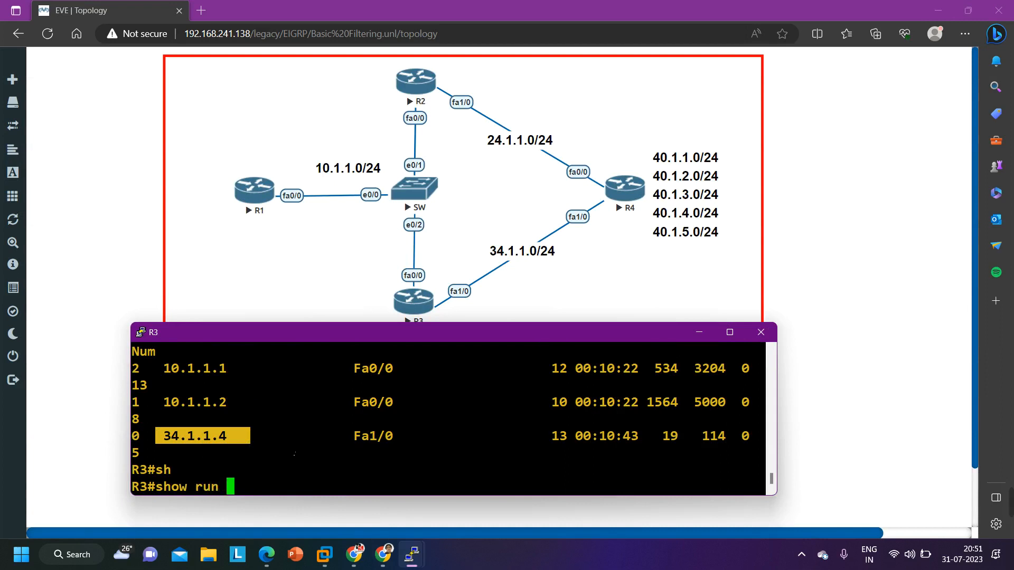
pyautogui.write('| sec eigr')
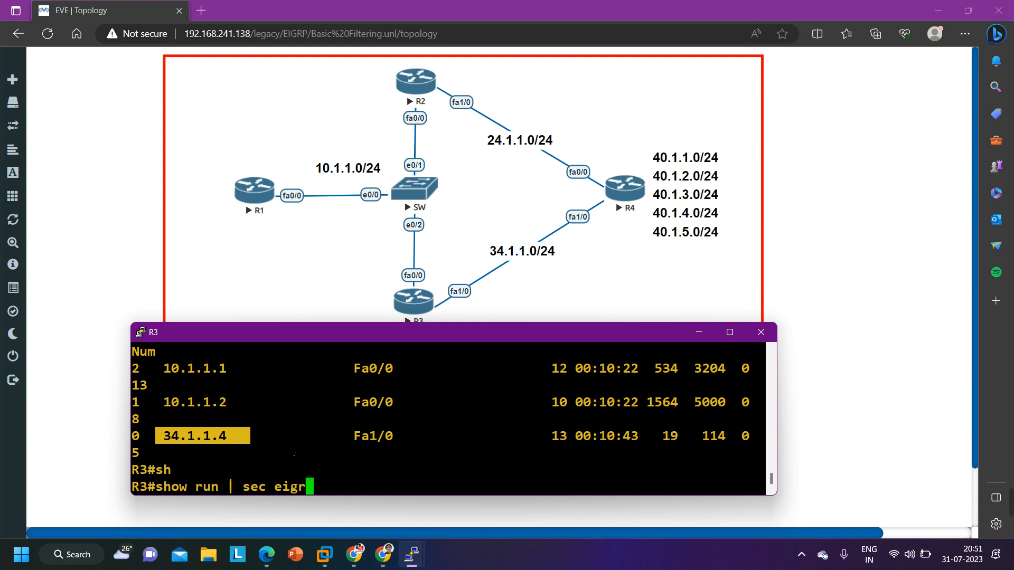
pyautogui.write('p')
pyautogui.press('Return')
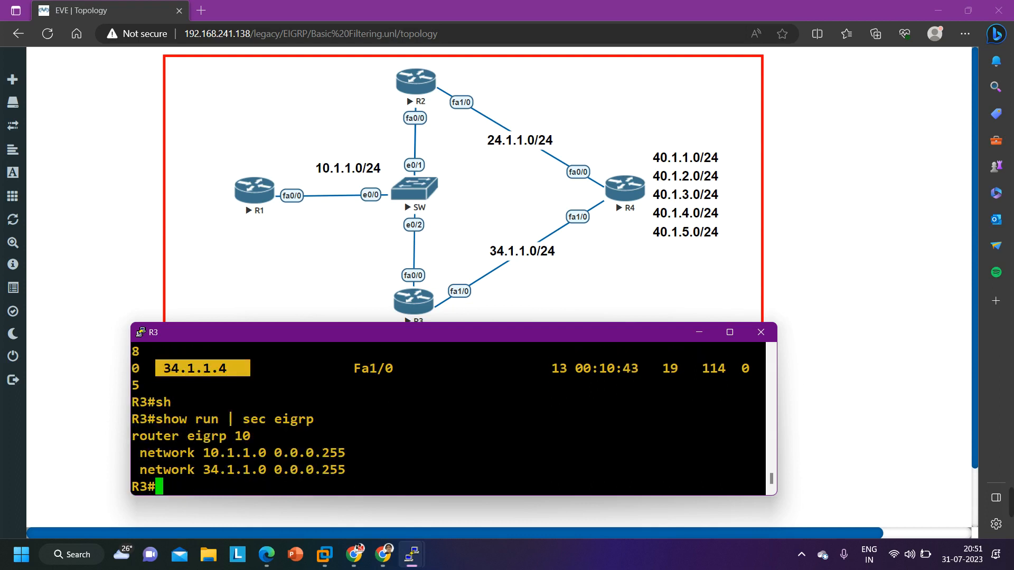
pyautogui.moveTo(133, 435); pyautogui.dragTo(263, 441)
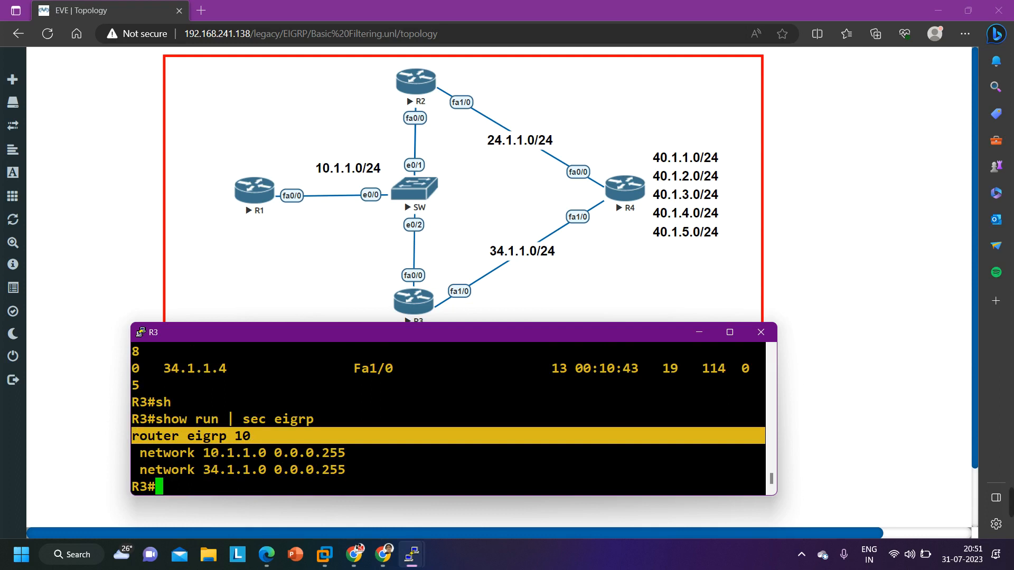
pyautogui.doubleClick(234, 453)
pyautogui.moveTo(198, 470); pyautogui.dragTo(265, 470)
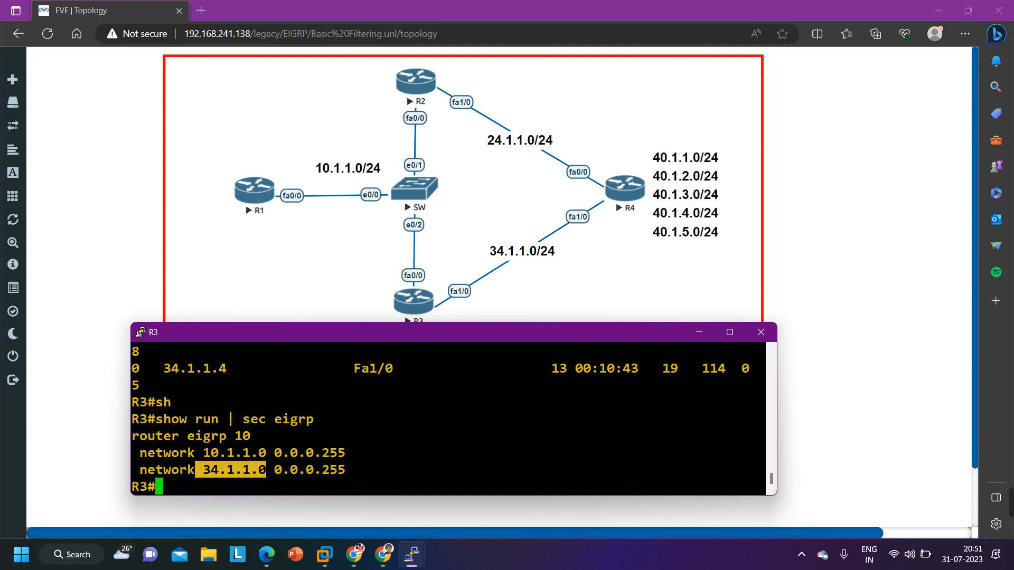
# Put R3's terminal away and open R4's console in a maximized window
pyautogui.moveTo(529, 337); pyautogui.dragTo(537, 354)
pyautogui.click(705, 349)
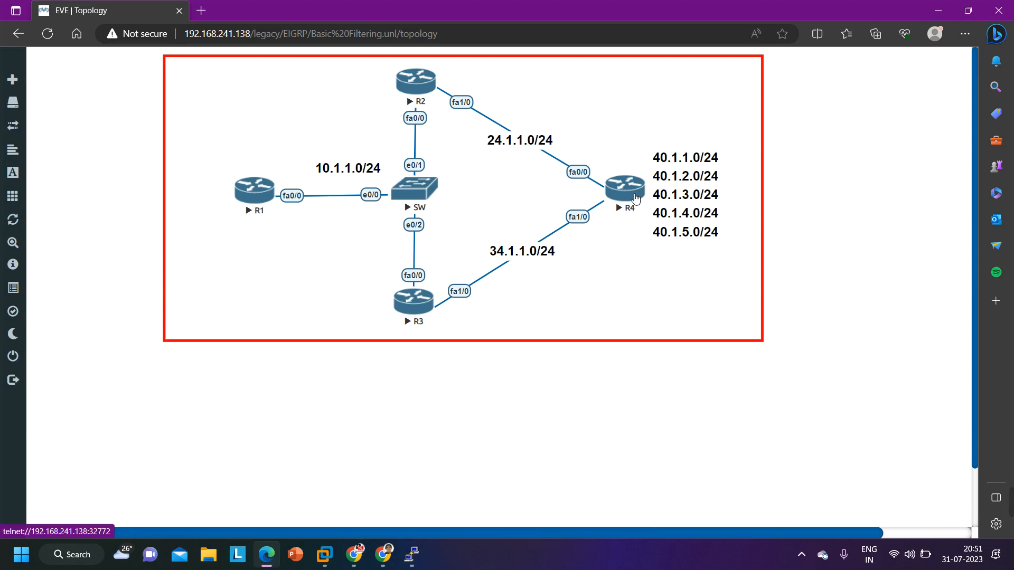
pyautogui.click(629, 195)
pyautogui.click(551, 108)
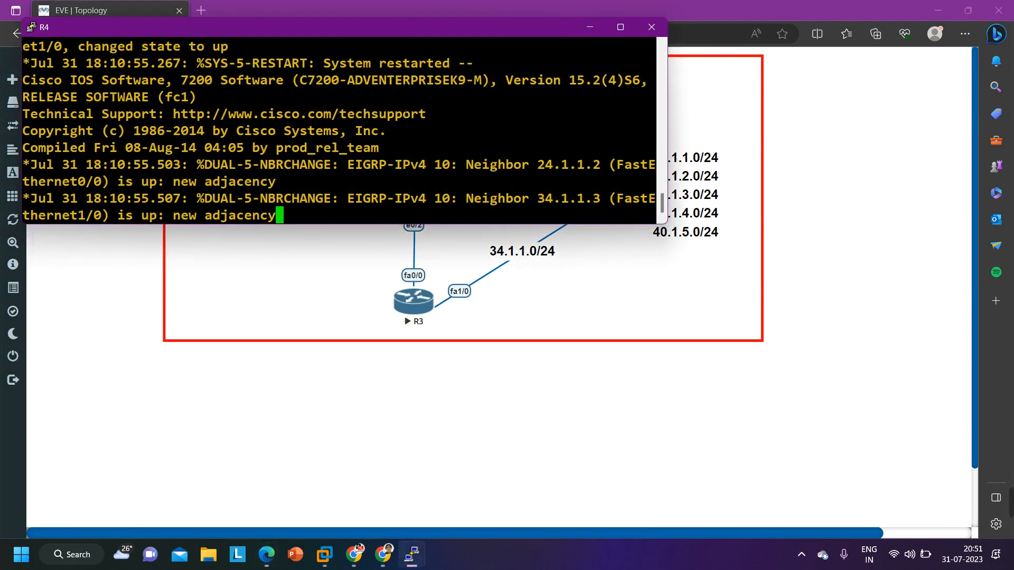
pyautogui.moveTo(334, 32); pyautogui.dragTo(440, 309)
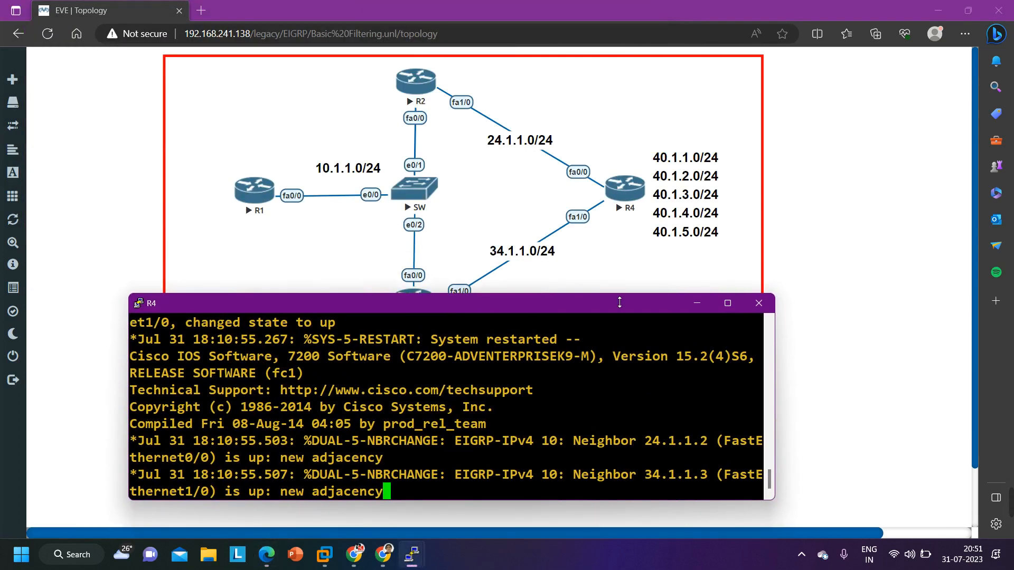
pyautogui.click(735, 308)
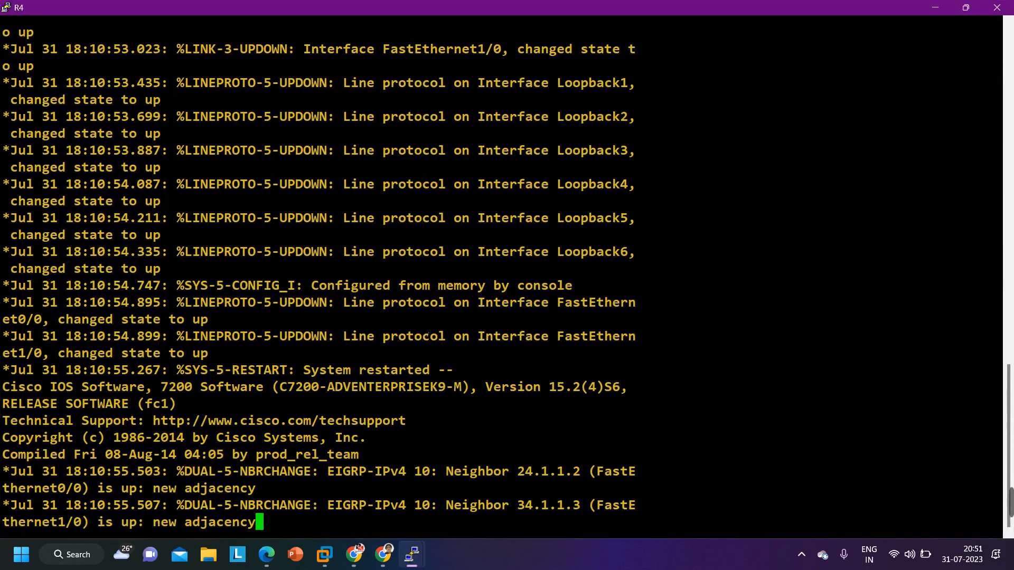
# Bring up R4's command prompt and enter privileged EXEC mode with en
pyautogui.press('Return')
pyautogui.press('Return')
pyautogui.press('Return')
pyautogui.press('Return')
pyautogui.press('Return')
pyautogui.press('Return')
pyautogui.press('Return')
pyautogui.press('Return')
pyautogui.press('Return')
pyautogui.press('Return')
pyautogui.press('Return')
pyautogui.press('Return')
pyautogui.press('Return')
pyautogui.press('Return')
pyautogui.press('Return')
pyautogui.press('Return')
pyautogui.press('Return')
pyautogui.press('Return')
pyautogui.press('Return')
pyautogui.press('Return')
pyautogui.press('Return')
pyautogui.write('en')
# Run show ip protocols on R4, examine its update filter lines, then restore the window and finish the paged output
pyautogui.press('Return')
pyautogui.write('sh')
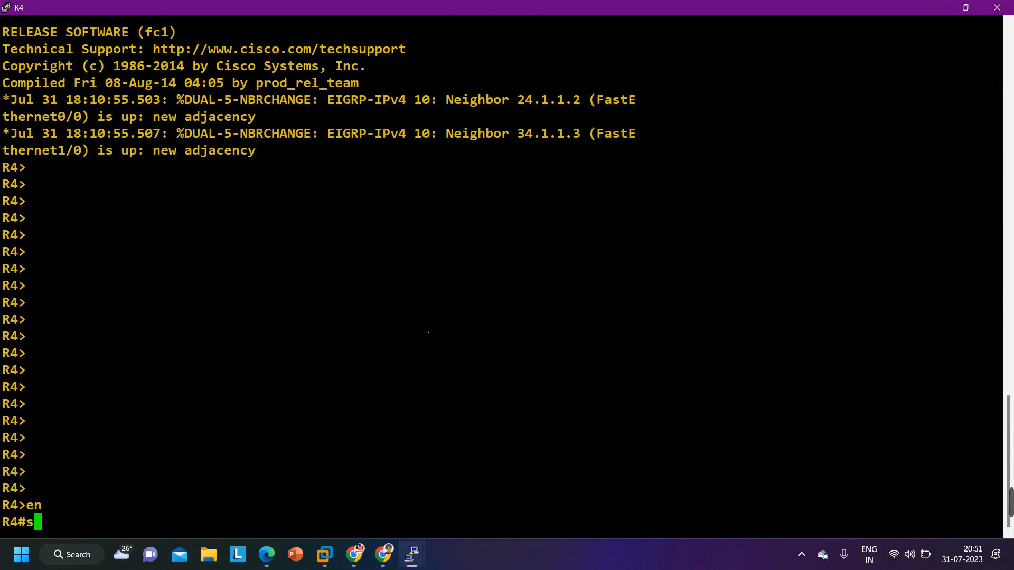
pyautogui.press('Tab')
pyautogui.write('ip pro')
pyautogui.press('Tab')
pyautogui.press('Return')
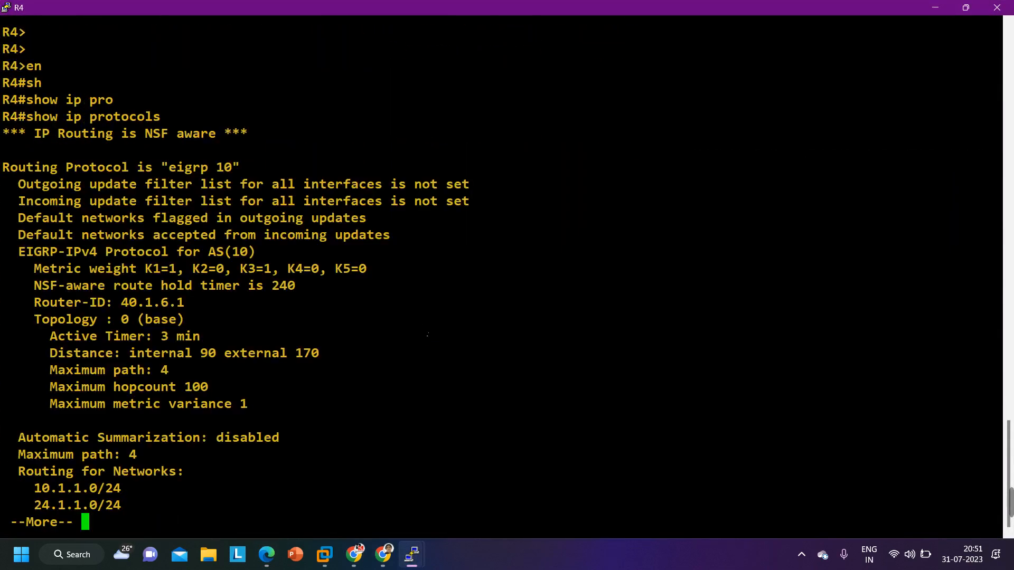
pyautogui.press('Return')
pyautogui.moveTo(10, 151); pyautogui.dragTo(469, 152)
pyautogui.click(966, 7)
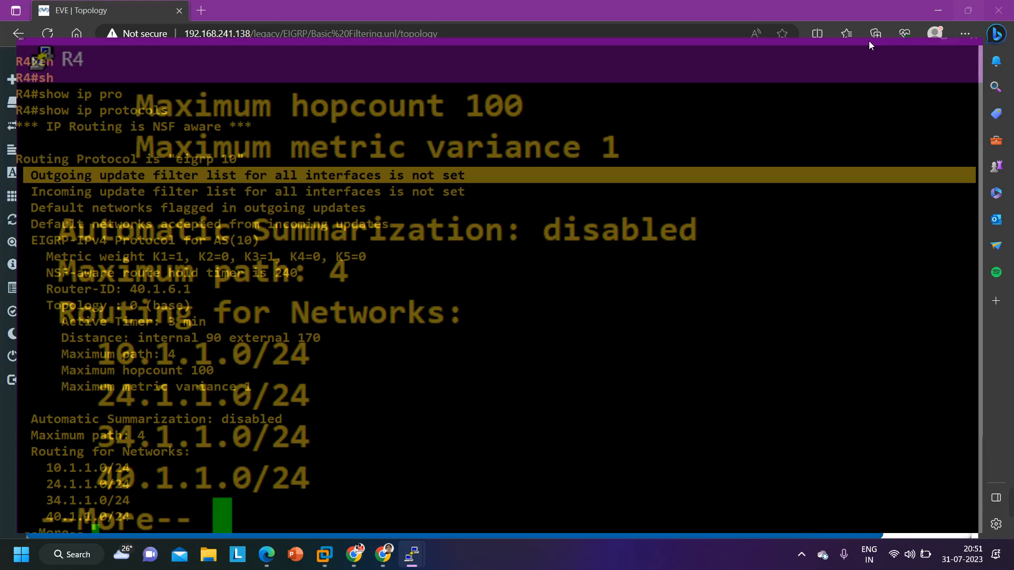
pyautogui.press('Return')
pyautogui.press('Return')
# List R4's EIGRP neighbors with show ip eigrp neighbors
pyautogui.write('sh')
pyautogui.press('Tab')
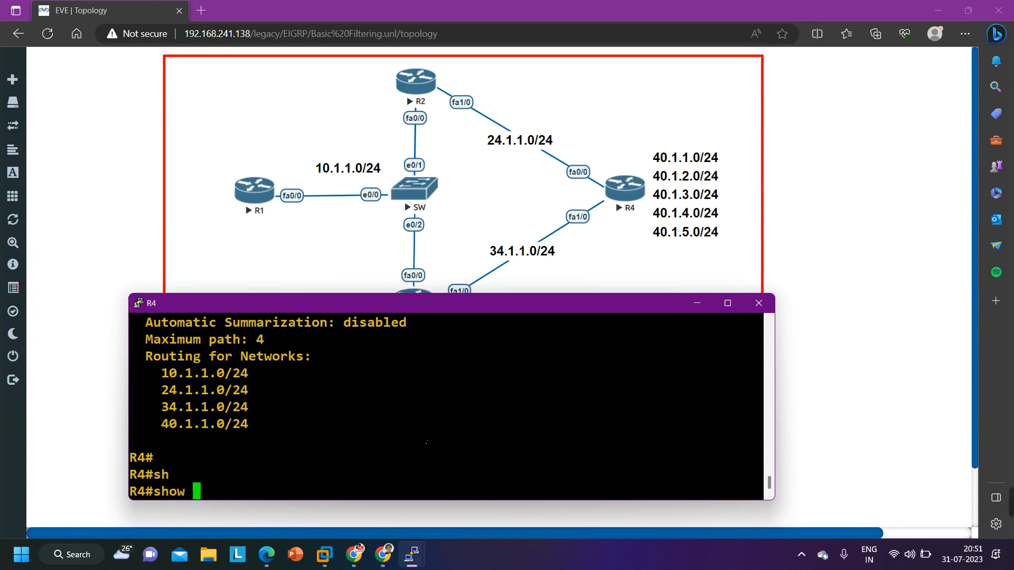
pyautogui.write('ip ei')
pyautogui.press('Tab')
pyautogui.write('nei')
pyautogui.press('Tab')
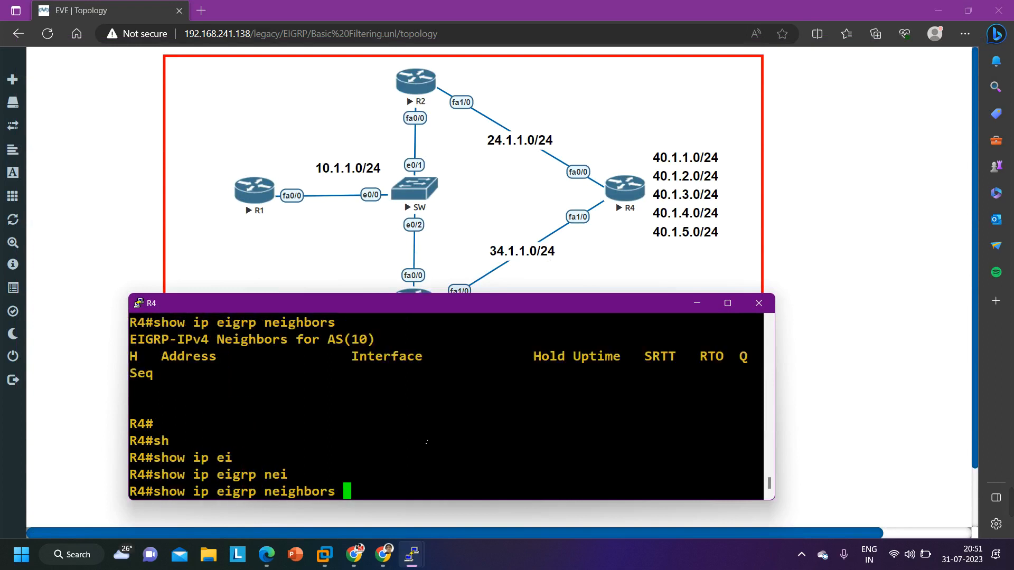
pyautogui.press('Return')
# Run show run | sec eigrp on R4 and examine its EIGRP process and network statements
pyautogui.write('sh')
pyautogui.press('Tab')
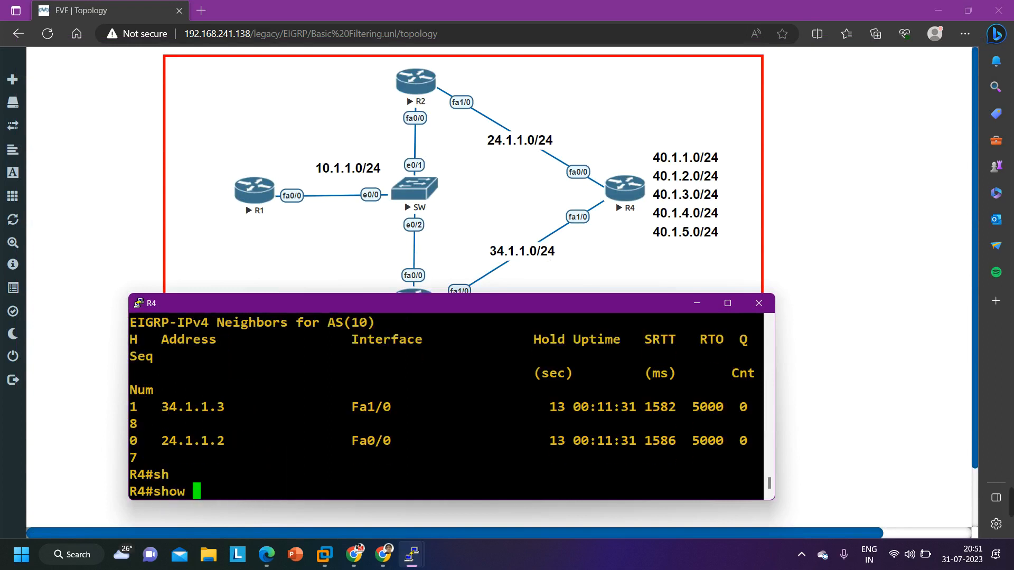
pyautogui.write('run | ')
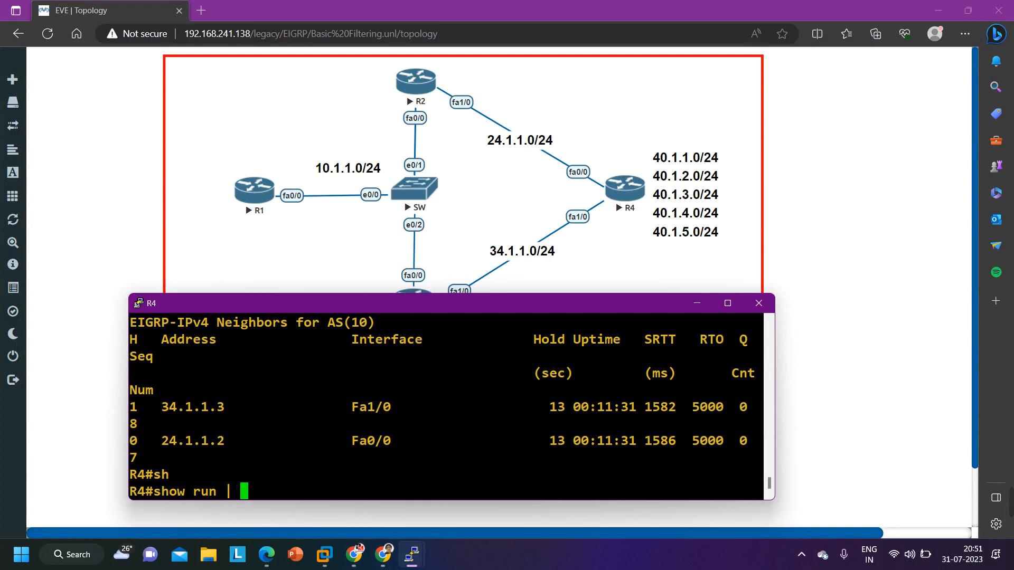
pyautogui.write('sec eigrp')
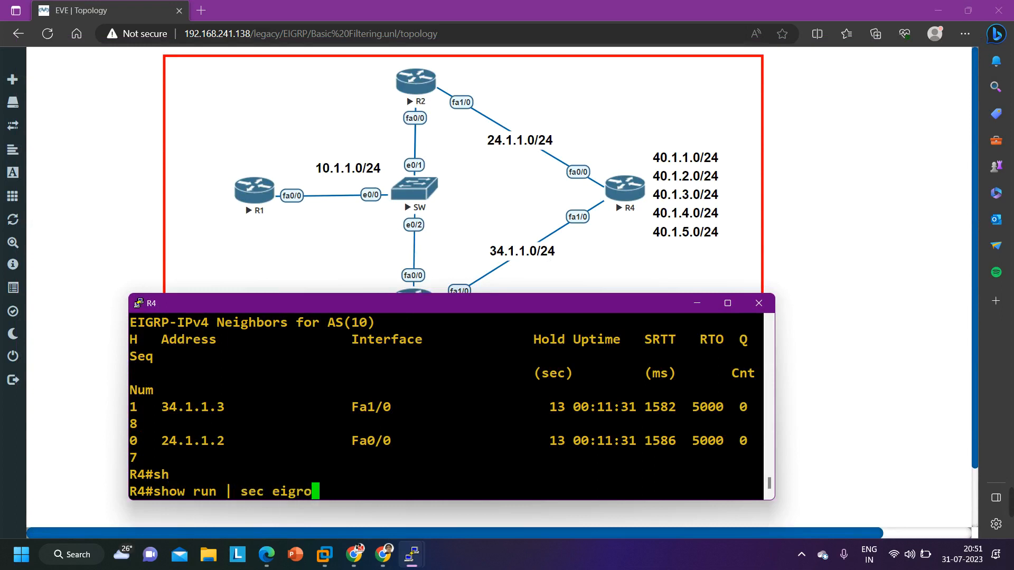
pyautogui.press('Return')
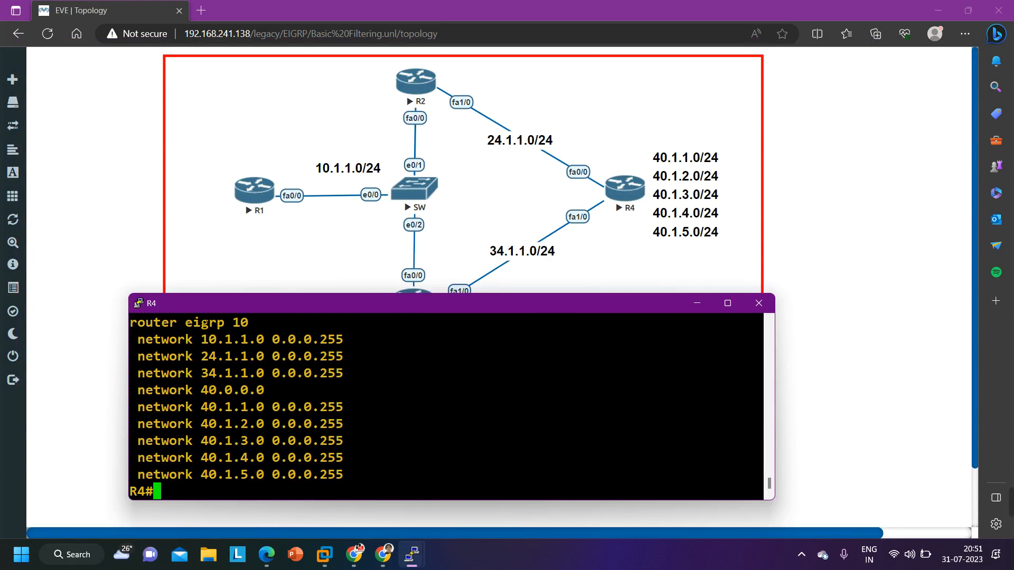
pyautogui.moveTo(145, 323); pyautogui.dragTo(283, 330)
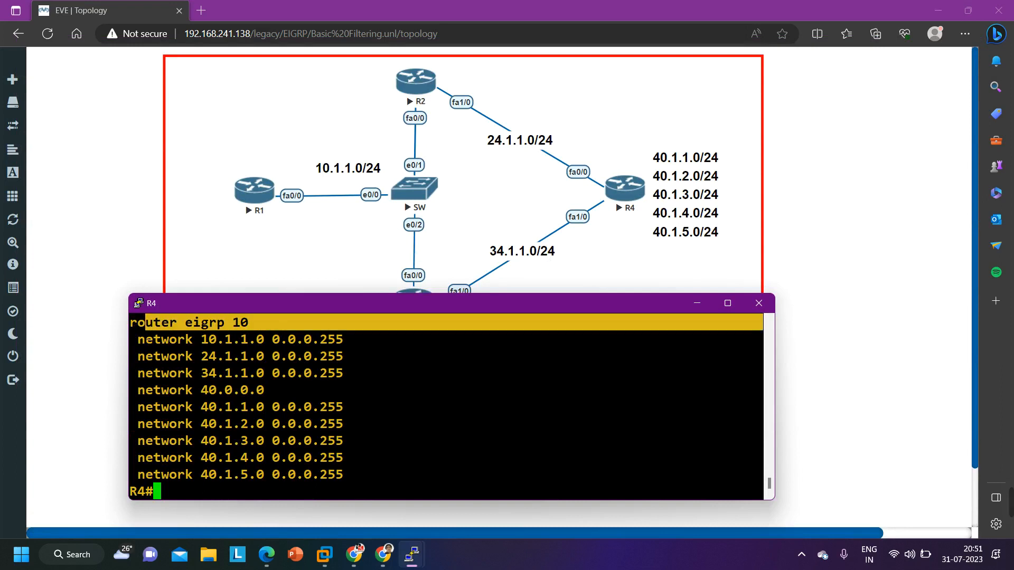
pyautogui.moveTo(137, 340); pyautogui.dragTo(262, 340)
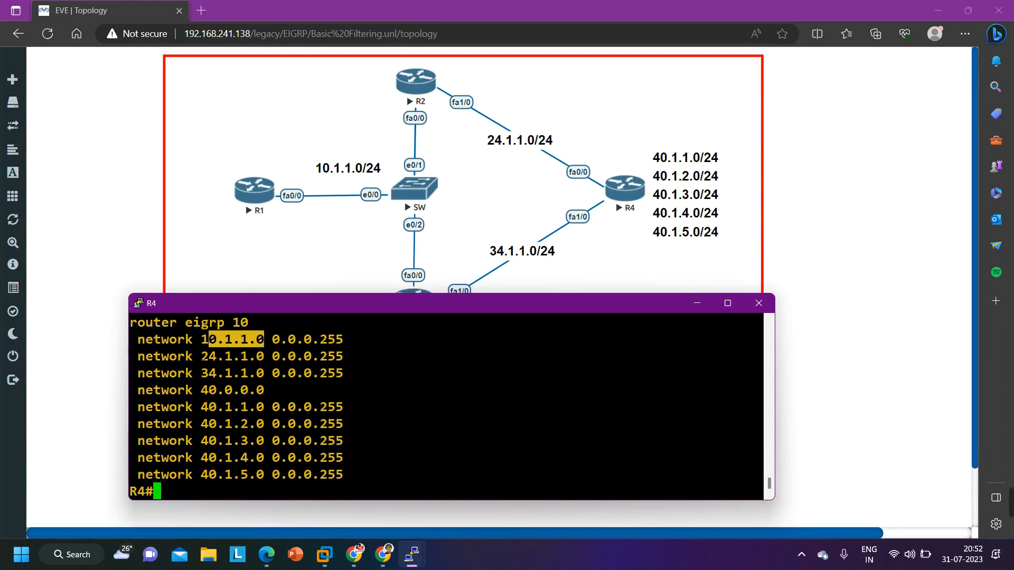
pyautogui.moveTo(202, 356); pyautogui.dragTo(263, 356)
pyautogui.moveTo(201, 374); pyautogui.dragTo(271, 373)
pyautogui.moveTo(193, 390); pyautogui.dragTo(275, 394)
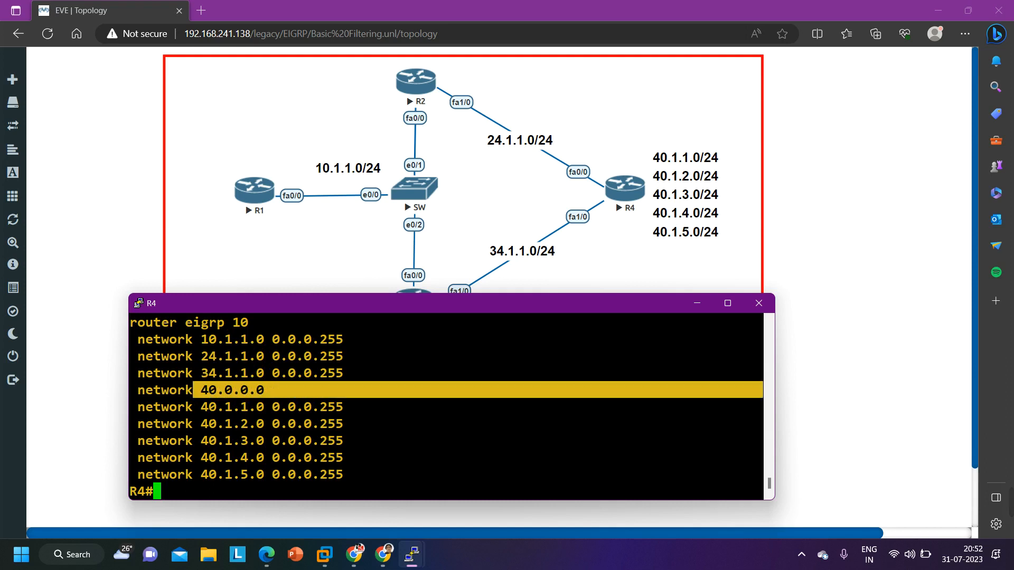
pyautogui.moveTo(201, 407); pyautogui.dragTo(280, 406)
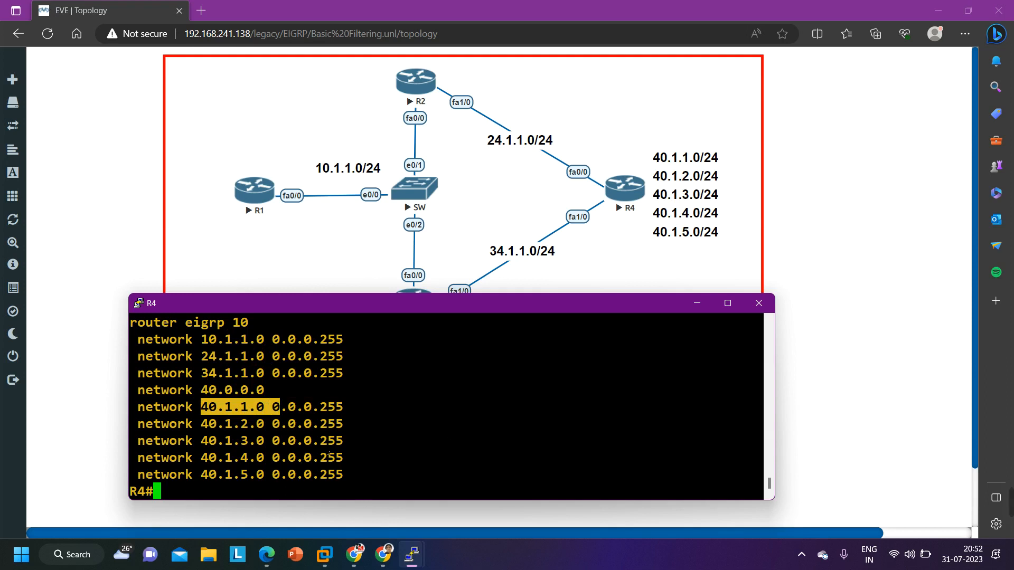
# Enter global configuration mode on R4, accepting the terminal as the configuration source
pyautogui.write('conf')
pyautogui.press('Return')
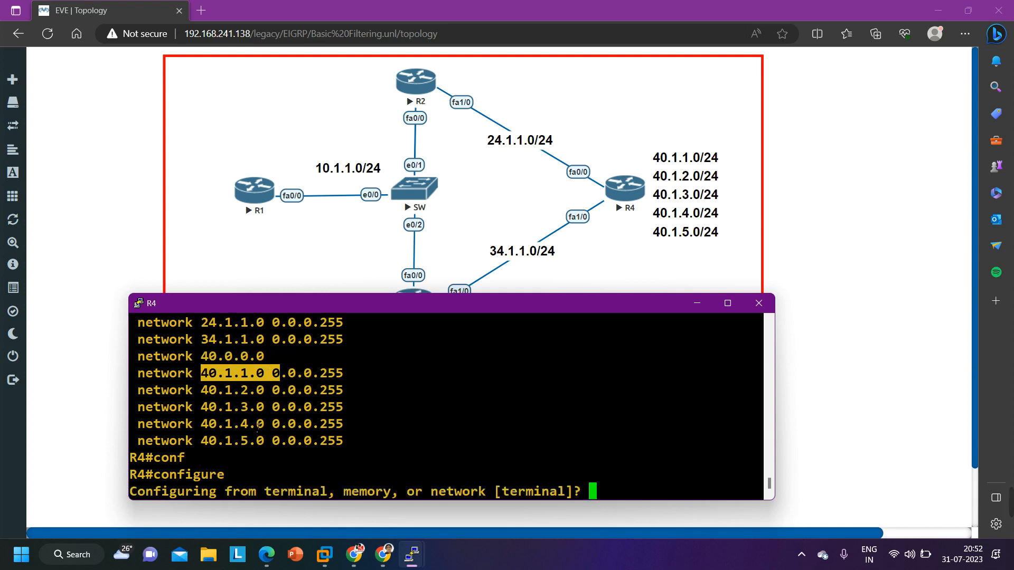
pyautogui.press('Return')
pyautogui.press('Return')
pyautogui.press('Return')
pyautogui.press('Return')
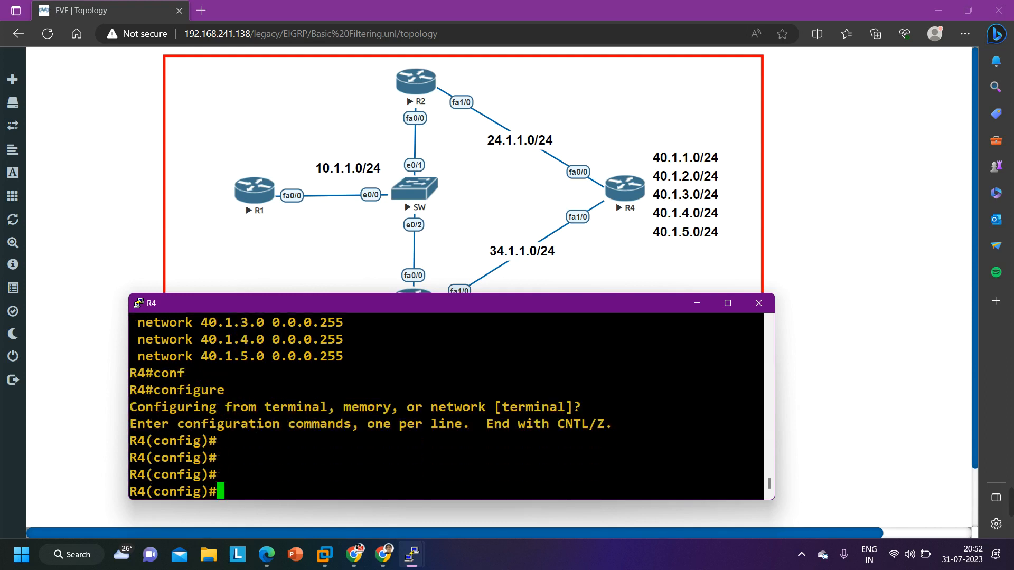
# Remove the EIGRP process from R4 with no router eigrp 10
pyautogui.write('no ro')
pyautogui.press('Tab')
pyautogui.write('ute')
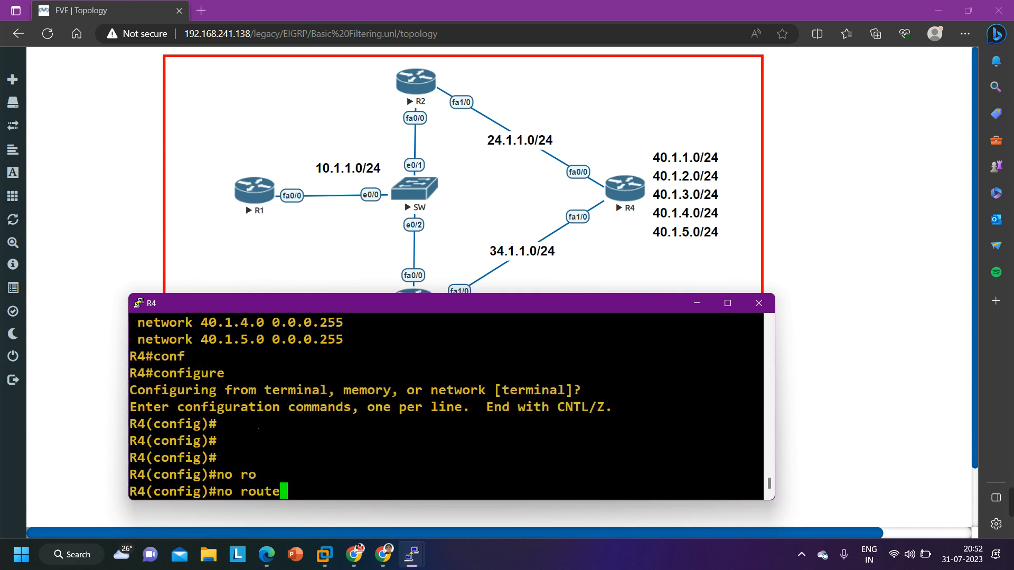
pyautogui.write('r ei')
pyautogui.press('Tab')
pyautogui.write('10')
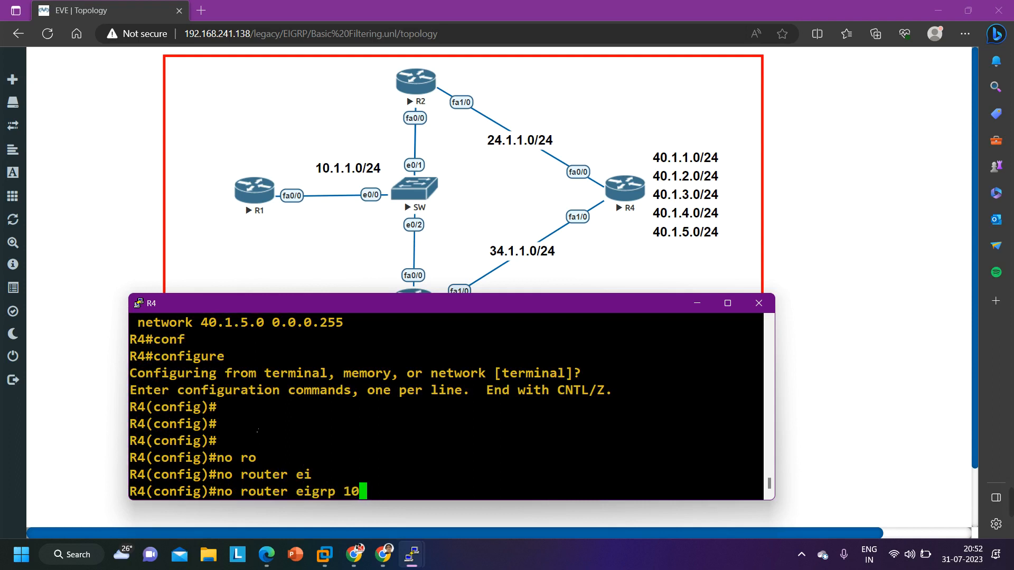
pyautogui.press('Return')
pyautogui.press('Return')
pyautogui.press('Return')
# Run do show ip int br | ex un on R4 and examine its FastEthernet and loopback interfaces
pyautogui.write('do s')
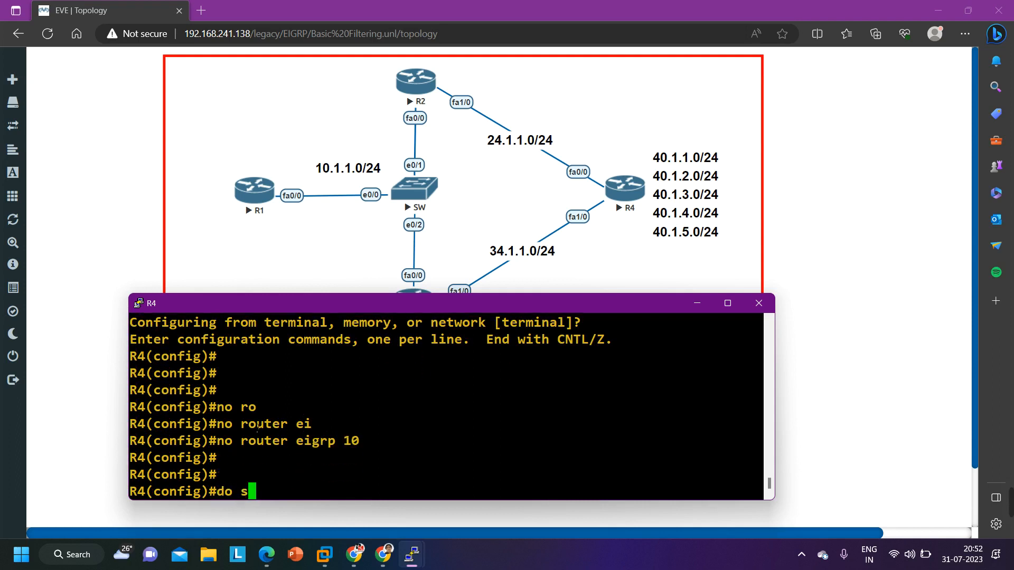
pyautogui.write('how ip int ')
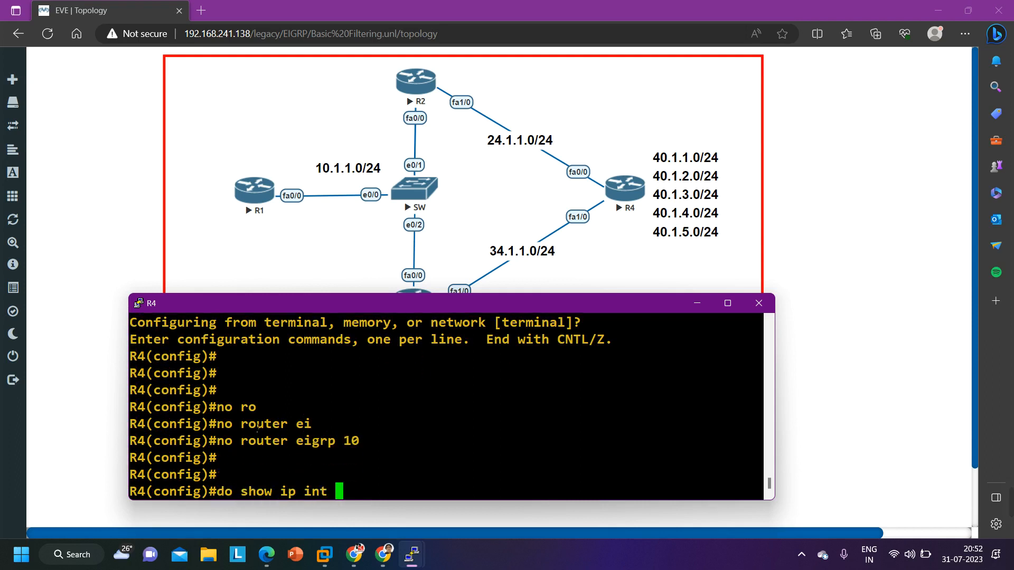
pyautogui.write('br | ex un')
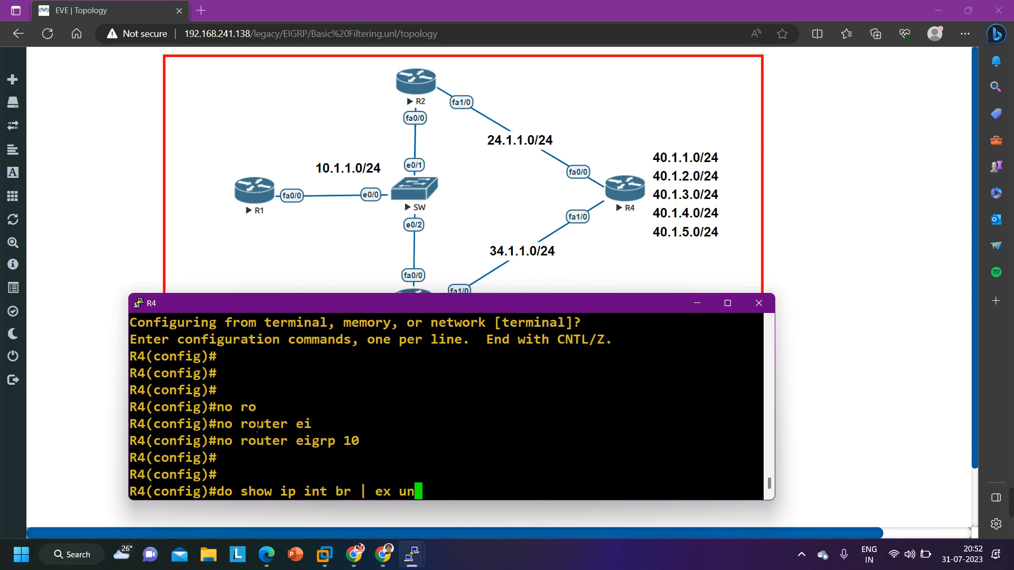
pyautogui.press('Return')
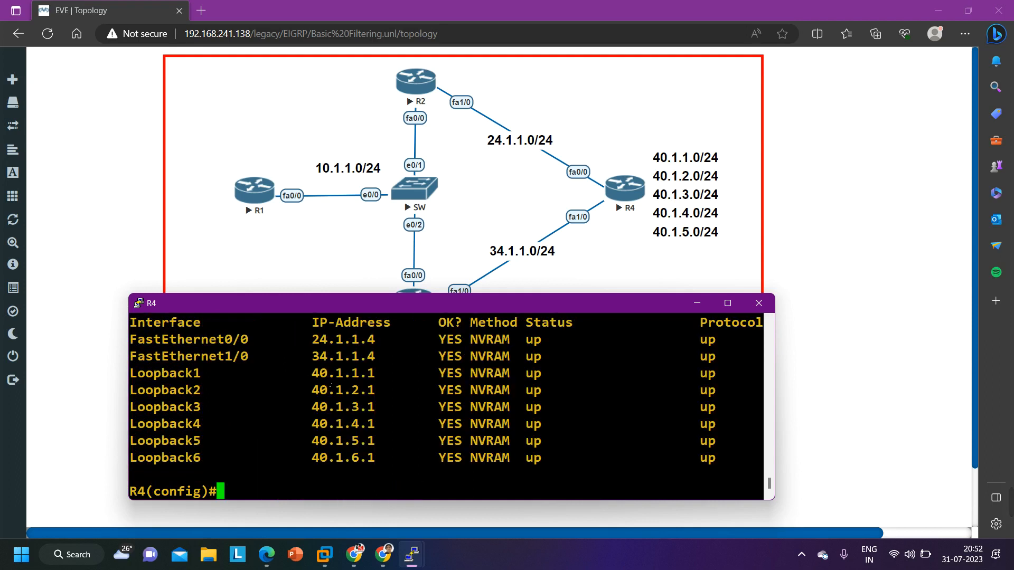
pyautogui.moveTo(186, 343); pyautogui.dragTo(337, 364)
pyautogui.moveTo(177, 373); pyautogui.dragTo(407, 459)
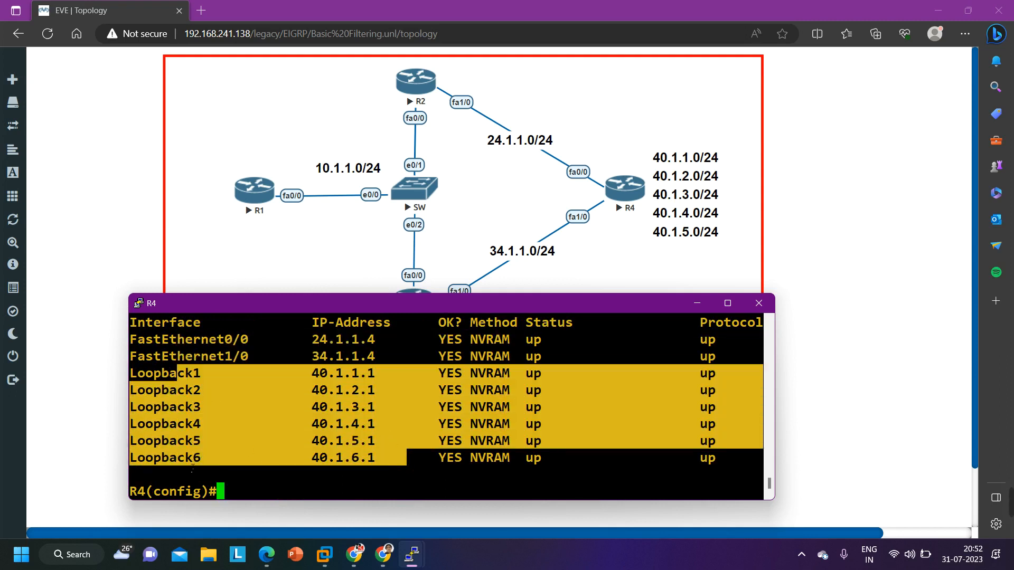
# Delete the Loopback6 interface from R4 with no int l6
pyautogui.write('int l6')
pyautogui.press('Left')
pyautogui.press('Left')
pyautogui.press('Left')
pyautogui.press('Left')
pyautogui.press('Left')
pyautogui.press('Left')
pyautogui.write('no')
pyautogui.press('Return')
# Rerun do show ip int br | ex un on R4 to check the remaining interfaces
pyautogui.press('Return')
pyautogui.press('Return')
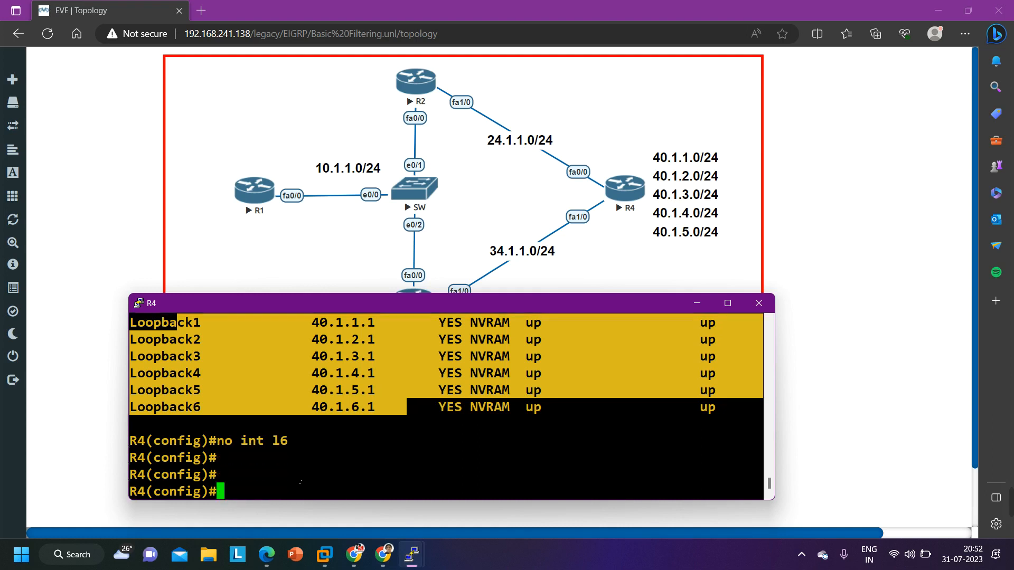
pyautogui.press('Up')
pyautogui.press('Up')
# Create EIGRP process 10 on R4 with router eigrp 10
pyautogui.press('Return')
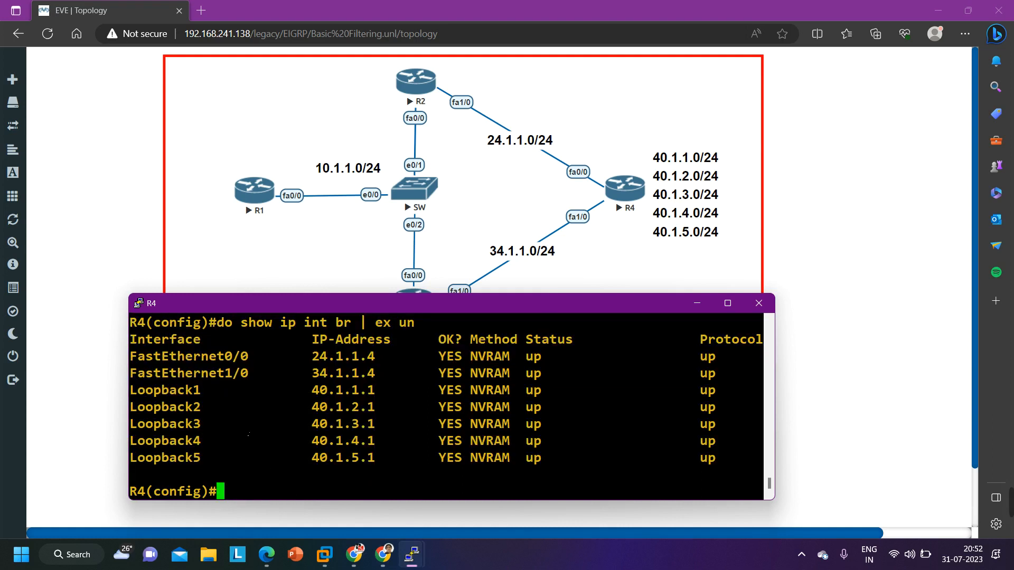
pyautogui.press('Return')
pyautogui.press('Return')
pyautogui.press('Return')
pyautogui.press('Return')
pyautogui.press('Return')
pyautogui.press('Return')
pyautogui.press('Return')
pyautogui.press('Return')
pyautogui.press('Return')
pyautogui.press('Return')
pyautogui.press('Return')
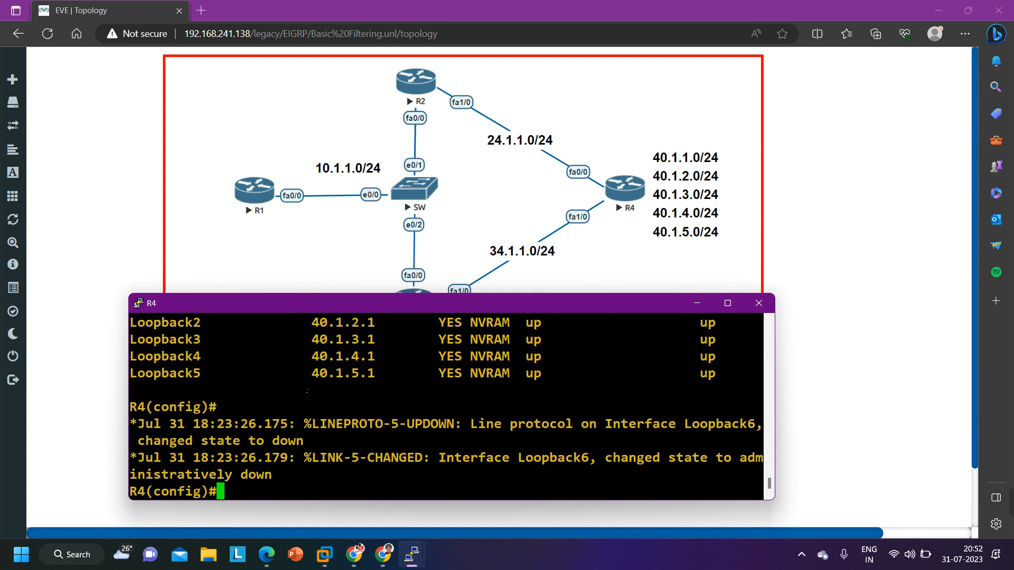
pyautogui.write('ro')
pyautogui.press('Tab')
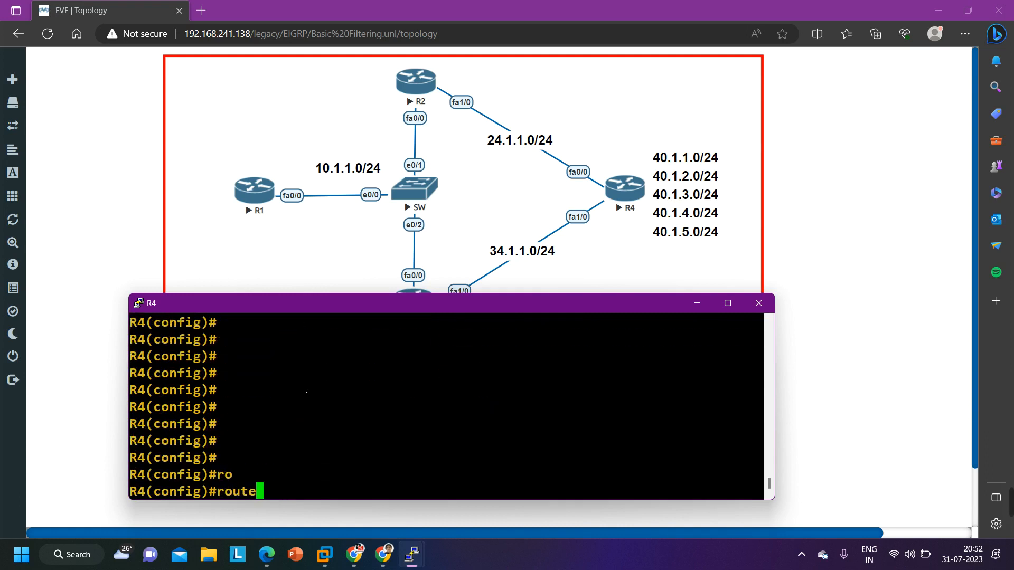
pyautogui.write('r ei')
pyautogui.press('Tab')
pyautogui.write('10')
pyautogui.press('Return')
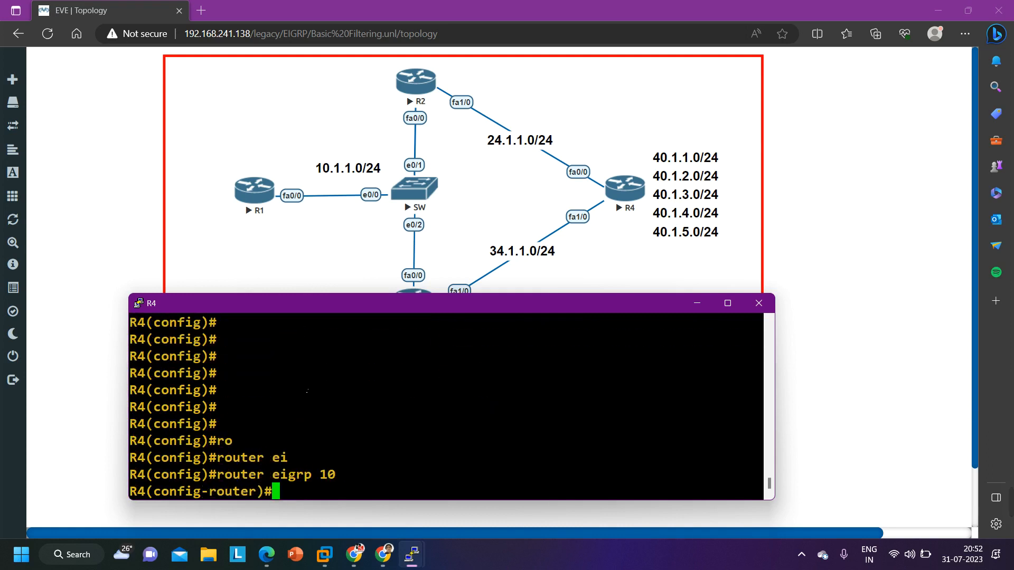
# Enable EIGRP on all of R4's interfaces with network 0.0.0.0 and return to privileged mode
pyautogui.write('net')
pyautogui.press('Tab')
pyautogui.write('0.0.0.0')
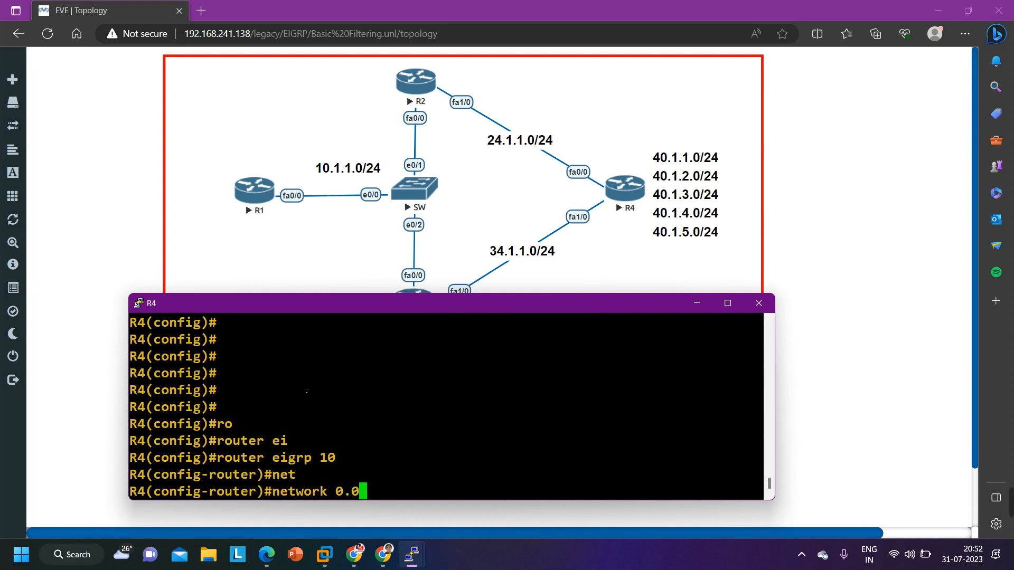
pyautogui.press('Return')
pyautogui.hotkey('ctrl', 'z')
pyautogui.press('Return')
pyautogui.press('Return')
pyautogui.press('Return')
pyautogui.press('Return')
pyautogui.press('Return')
pyautogui.press('Return')
pyautogui.press('Return')
pyautogui.press('Return')
pyautogui.press('Return')
pyautogui.press('Return')
pyautogui.press('Return')
pyautogui.press('Return')
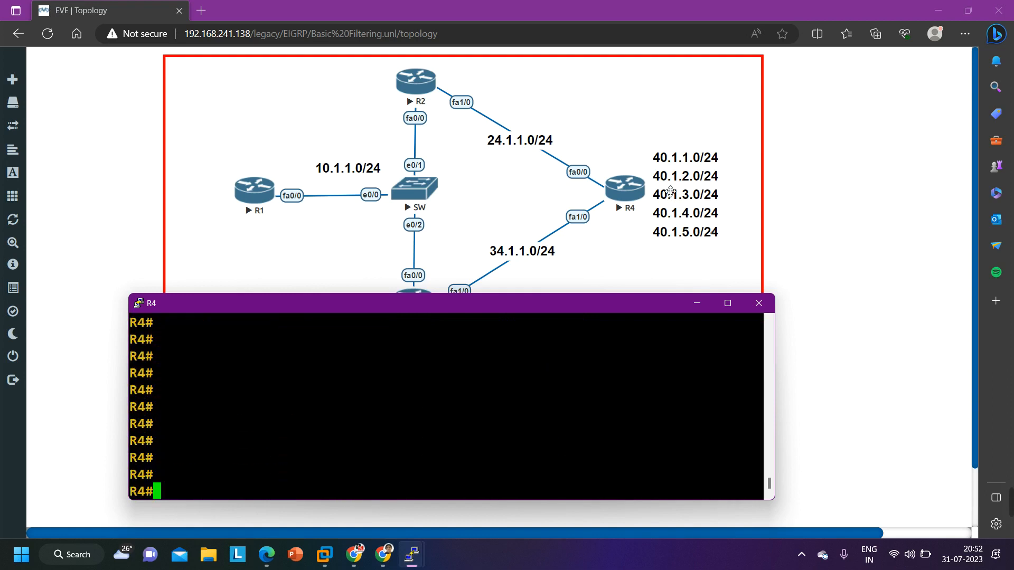
# Switch to the R1 console and run show ip route eigrp
pyautogui.click(697, 303)
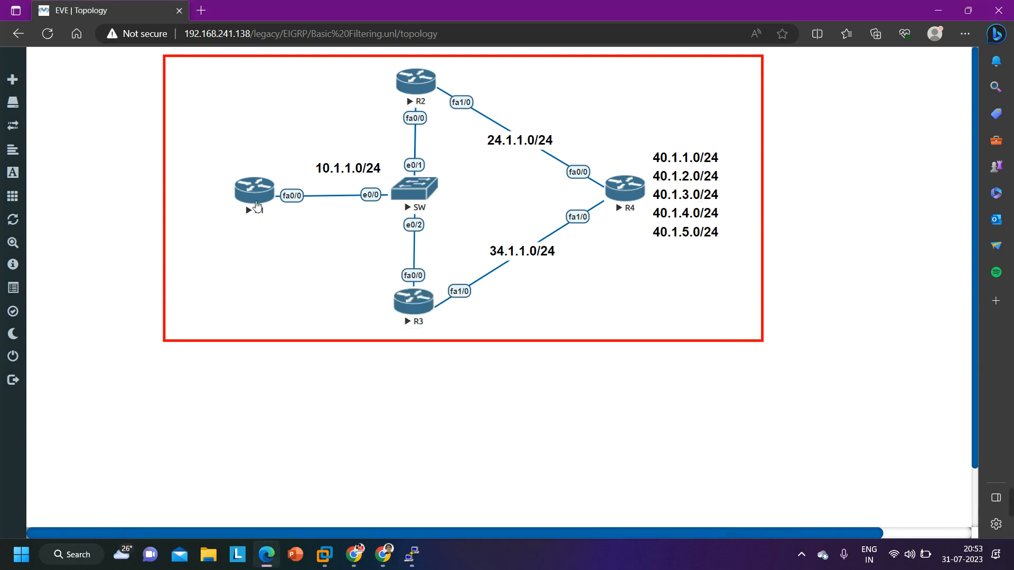
pyautogui.moveTo(411, 554)
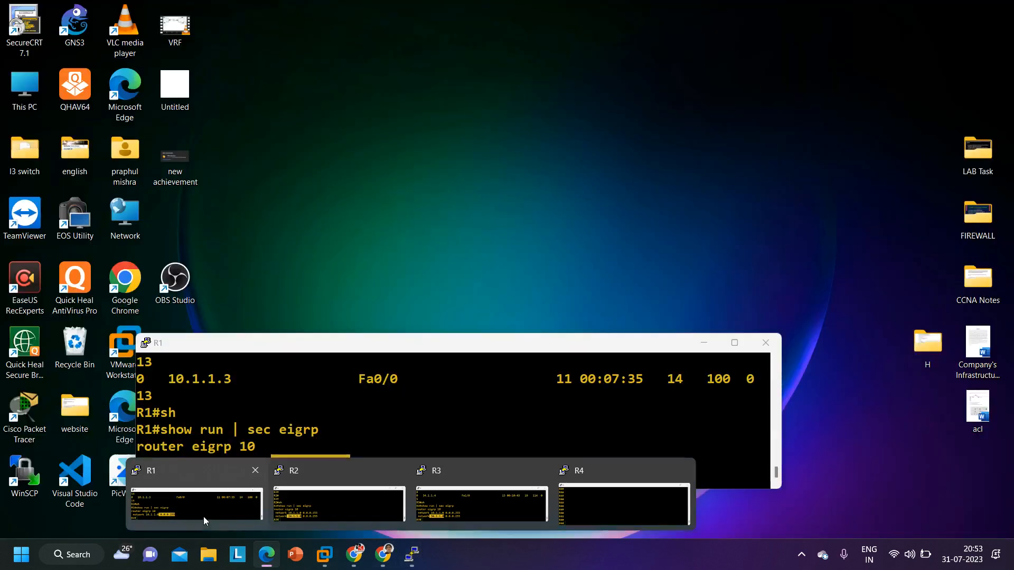
pyautogui.click(204, 516)
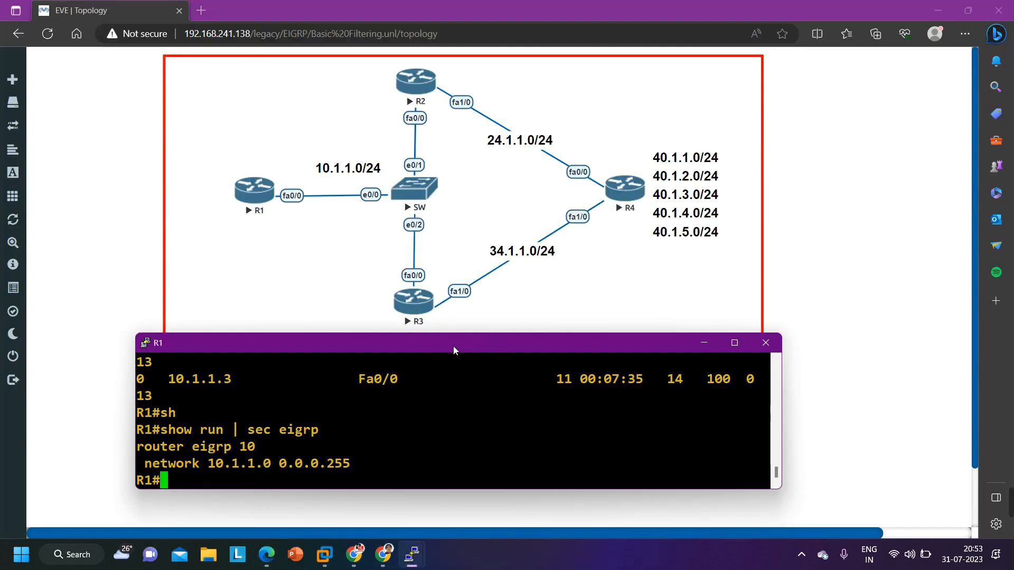
pyautogui.moveTo(454, 348)
pyautogui.mouseDown()
pyautogui.moveTo(456, 379)
pyautogui.moveTo(458, 338)
pyautogui.mouseUp()
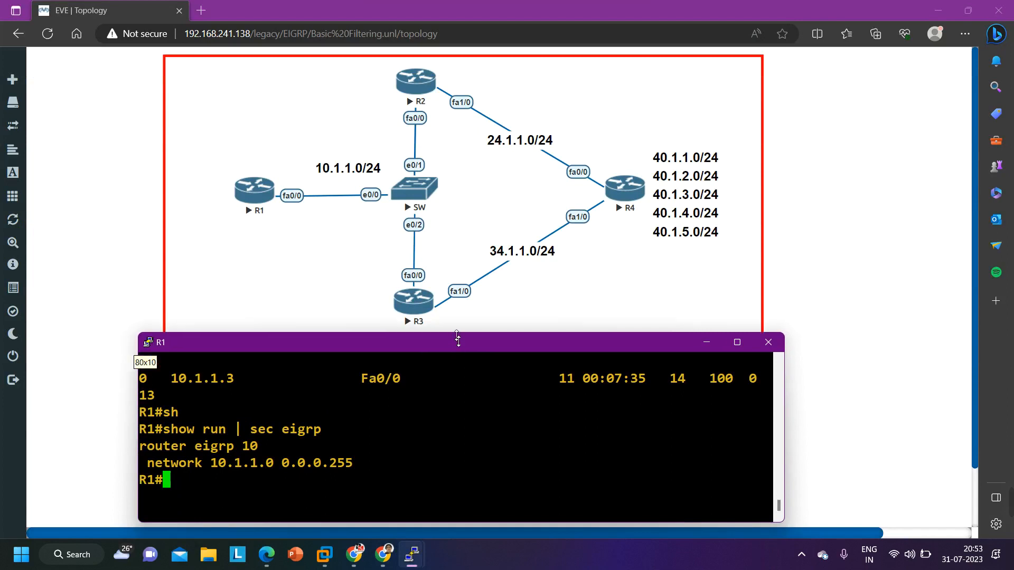
pyautogui.write('sh')
pyautogui.press('Tab')
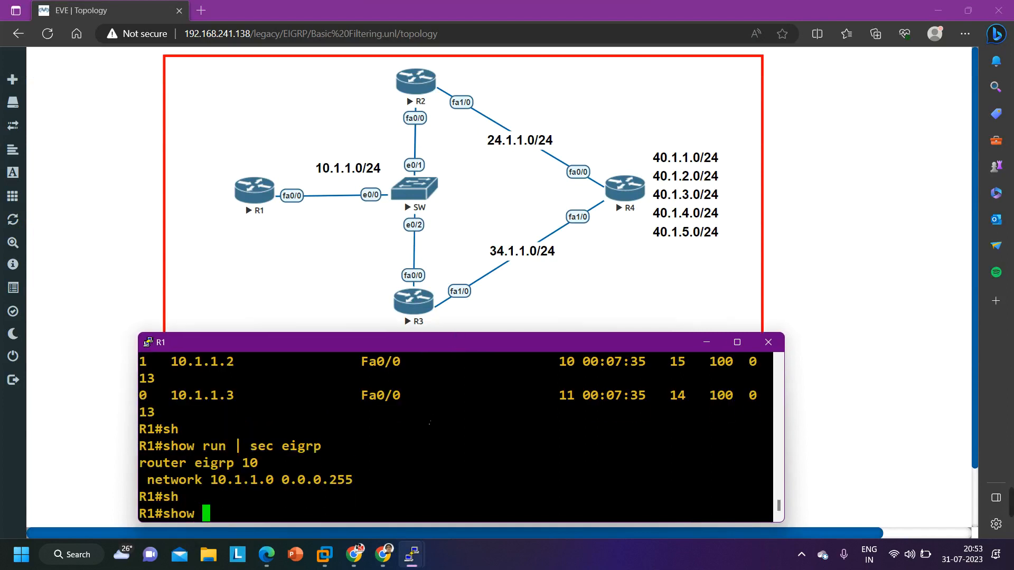
pyautogui.write('ip ro')
pyautogui.press('Tab')
pyautogui.write('ei')
pyautogui.press('Tab')
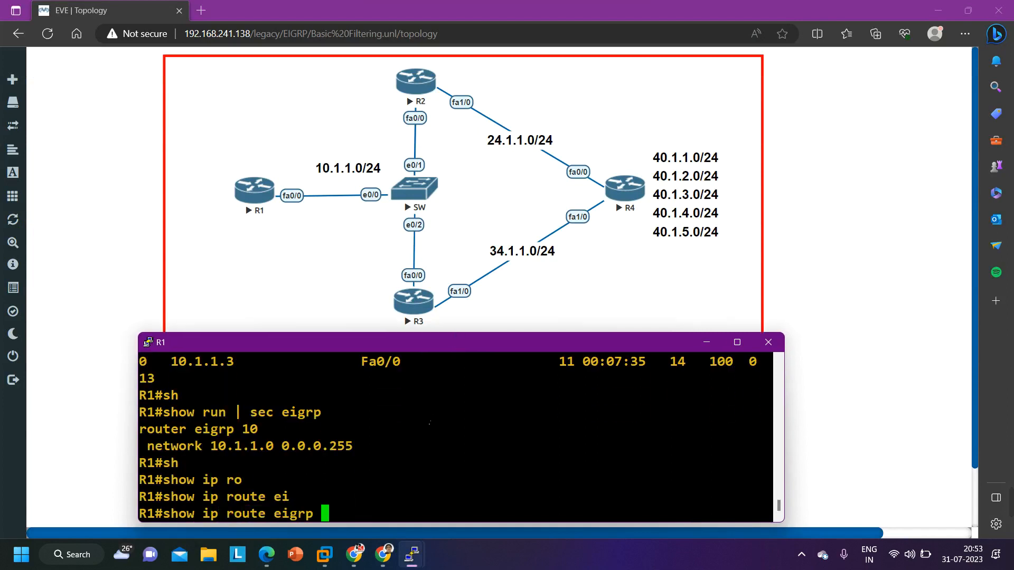
pyautogui.press('Return')
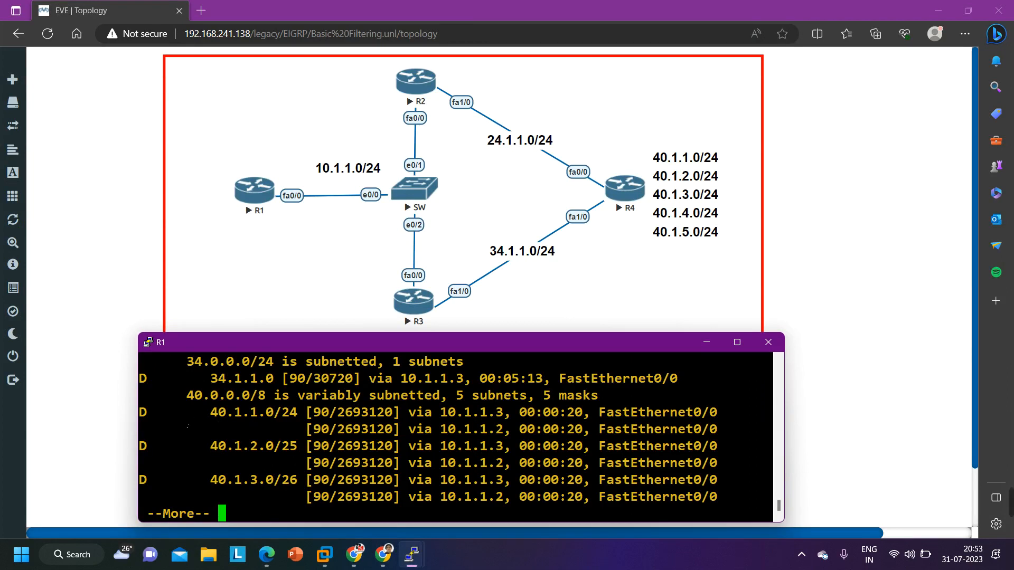
# Examine the 40.1.x.0 routes and their next hops in R1's EIGRP routing table through to the end
pyautogui.moveTo(187, 420); pyautogui.dragTo(336, 420)
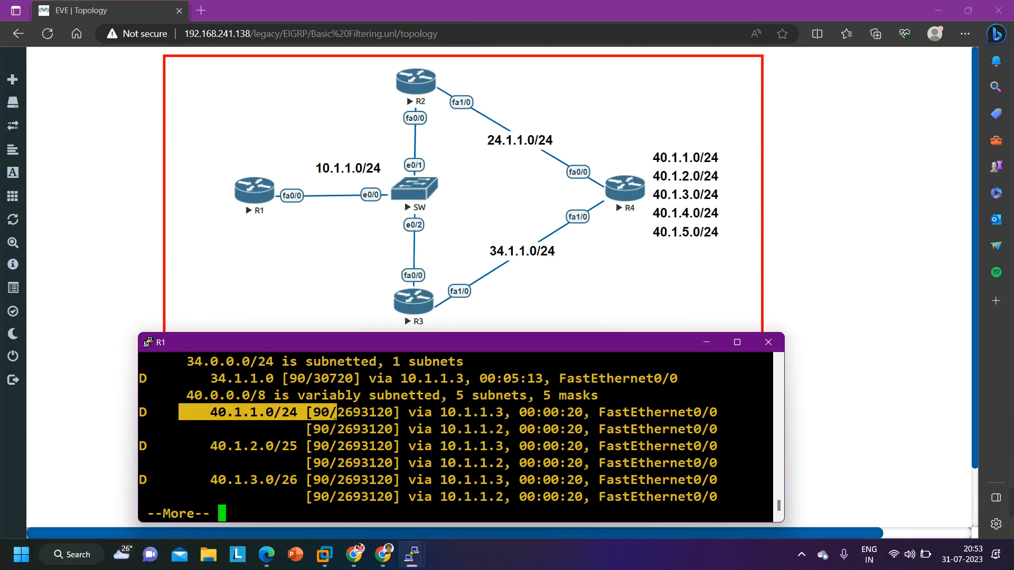
pyautogui.press('Return')
pyautogui.press('Return')
pyautogui.press('Return')
pyautogui.press('Return')
pyautogui.press('Return')
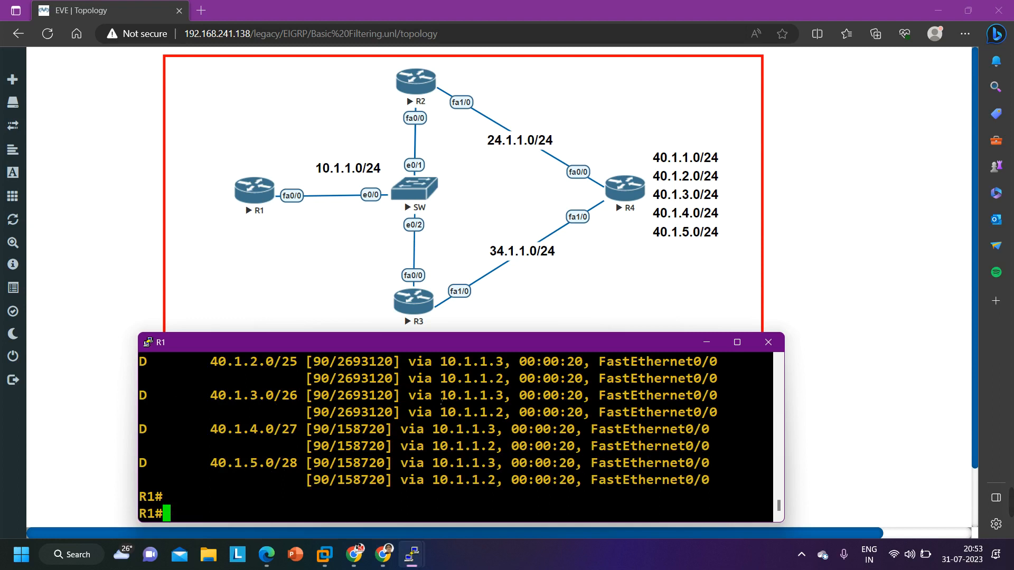
pyautogui.moveTo(440, 400); pyautogui.dragTo(508, 399)
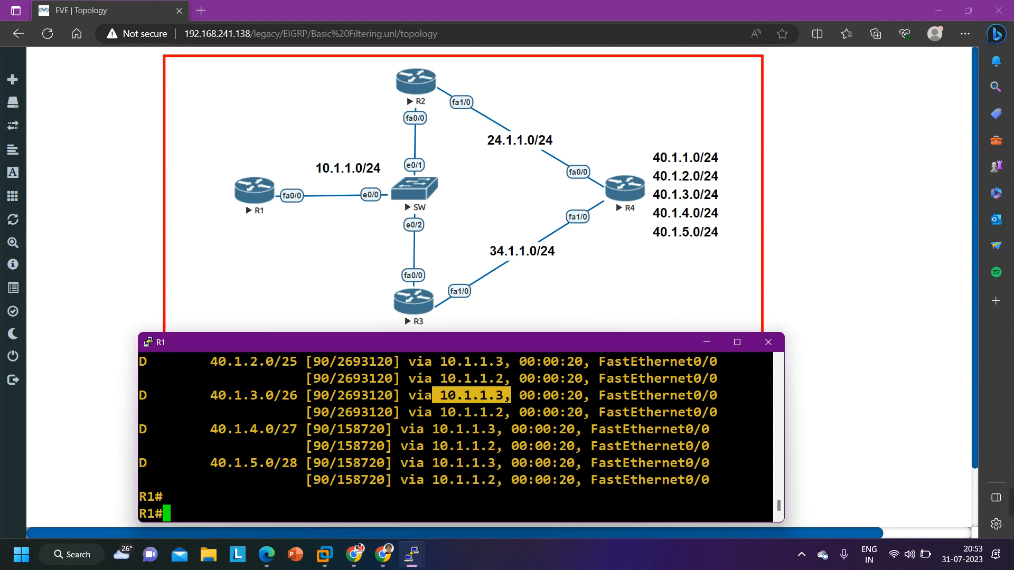
pyautogui.moveTo(434, 413); pyautogui.dragTo(504, 413)
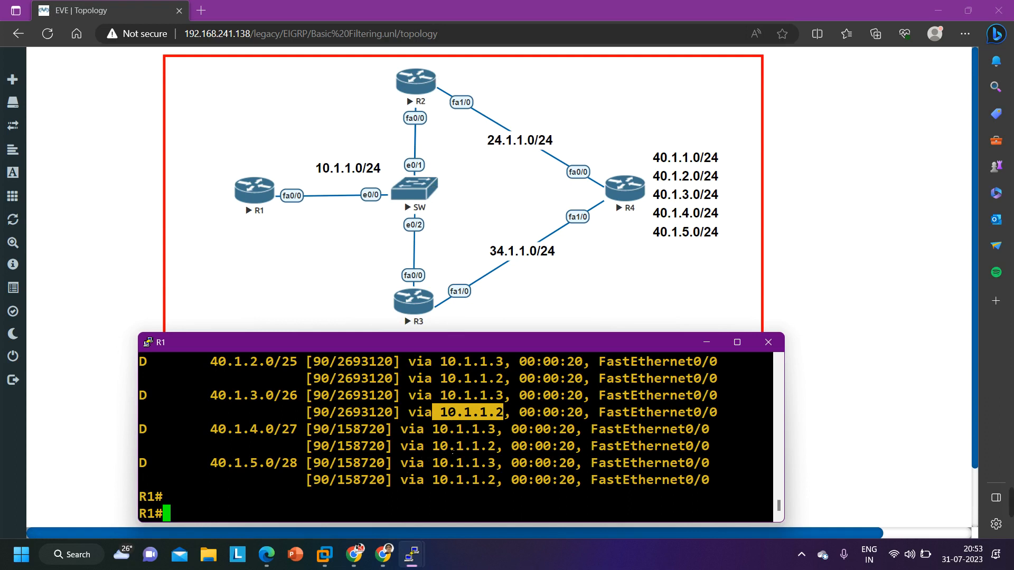
pyautogui.moveTo(205, 397); pyautogui.dragTo(218, 403)
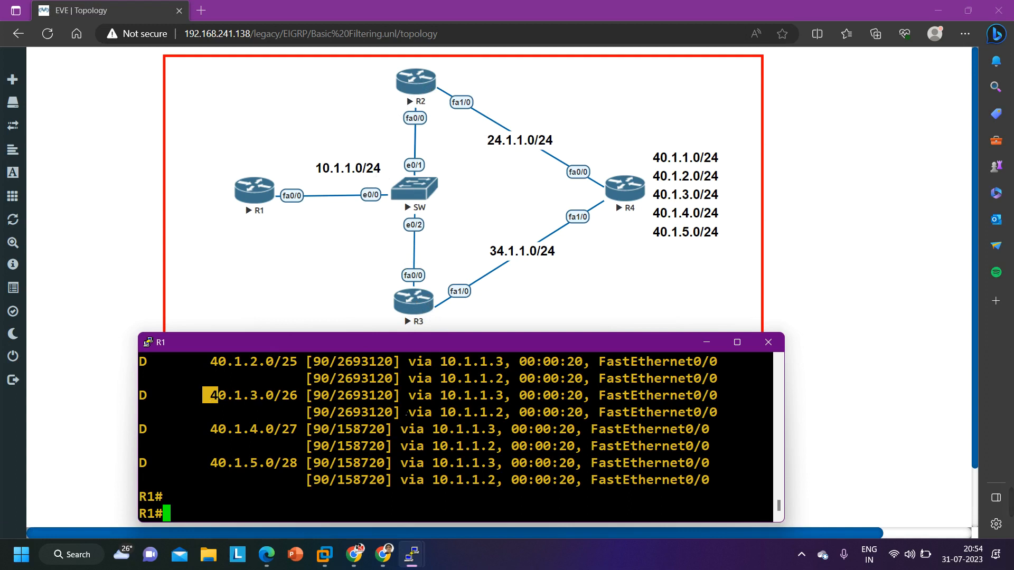
# Enter global configuration mode on R1
pyautogui.press('Return')
pyautogui.write('conf')
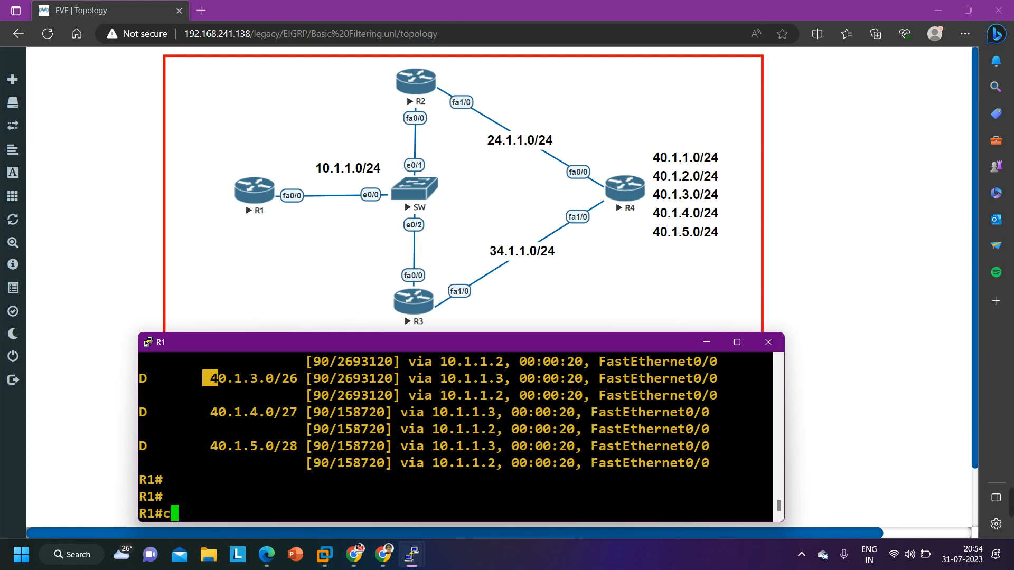
pyautogui.press('Tab')
pyautogui.press('Return')
pyautogui.press('Return')
pyautogui.press('Return')
pyautogui.press('Return')
pyautogui.press('Return')
pyautogui.press('Return')
pyautogui.press('Return')
pyautogui.press('Return')
pyautogui.press('Return')
pyautogui.press('Return')
pyautogui.press('Return')
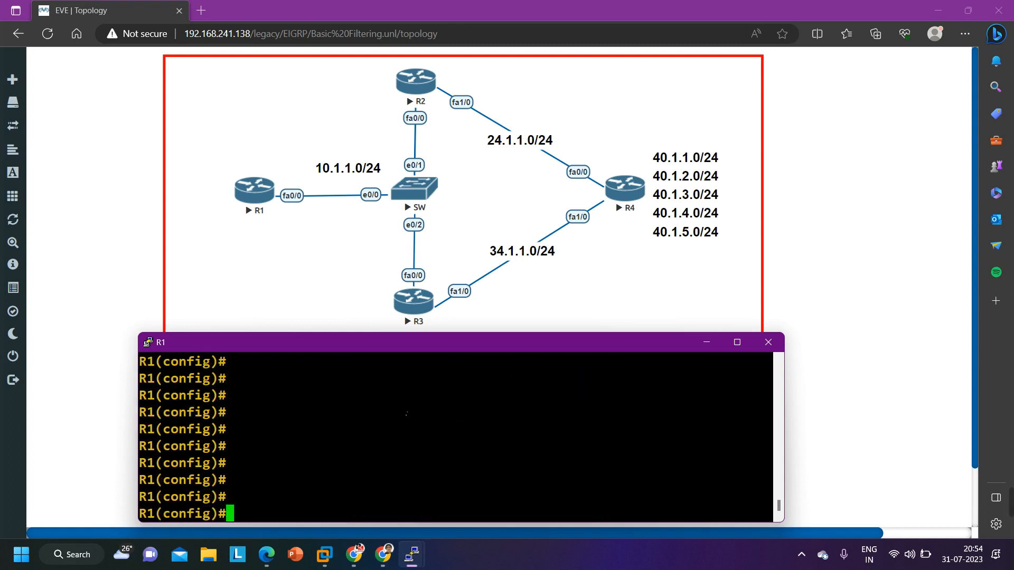
# Create standard access list 10 on R1 with access-list 10 deny 40.1.0.0 0.0.255.255
pyautogui.write('acc')
pyautogui.press('Tab')
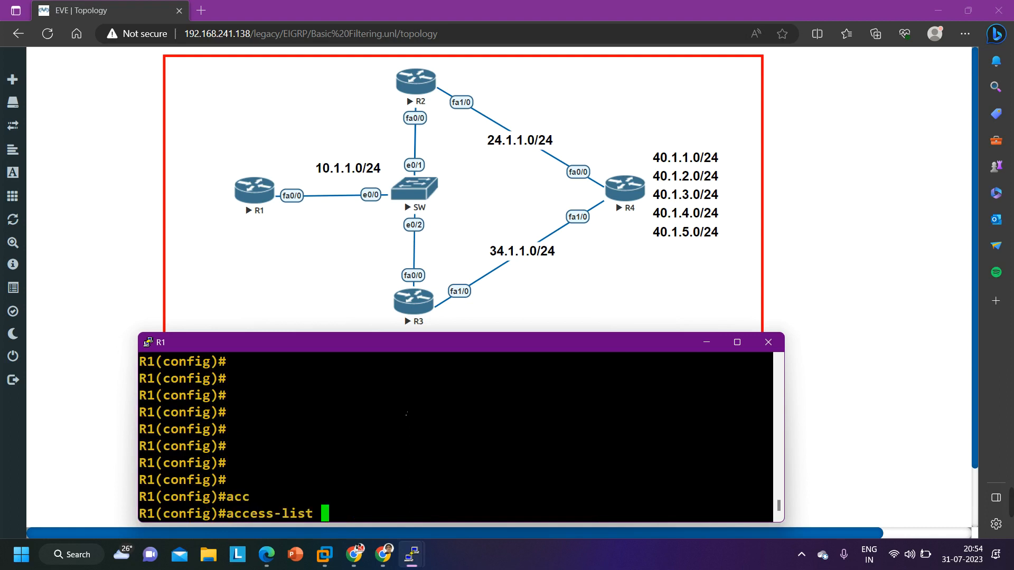
pyautogui.write('10 de')
pyautogui.write('n')
pyautogui.press('Tab')
pyautogui.write('40.1')
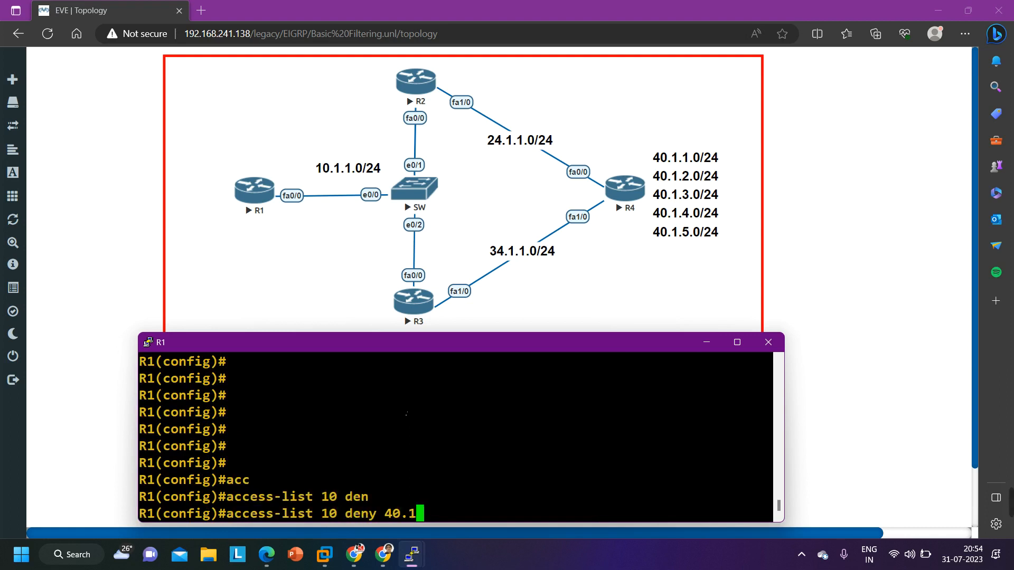
pyautogui.write('.0.0. 0.0.')
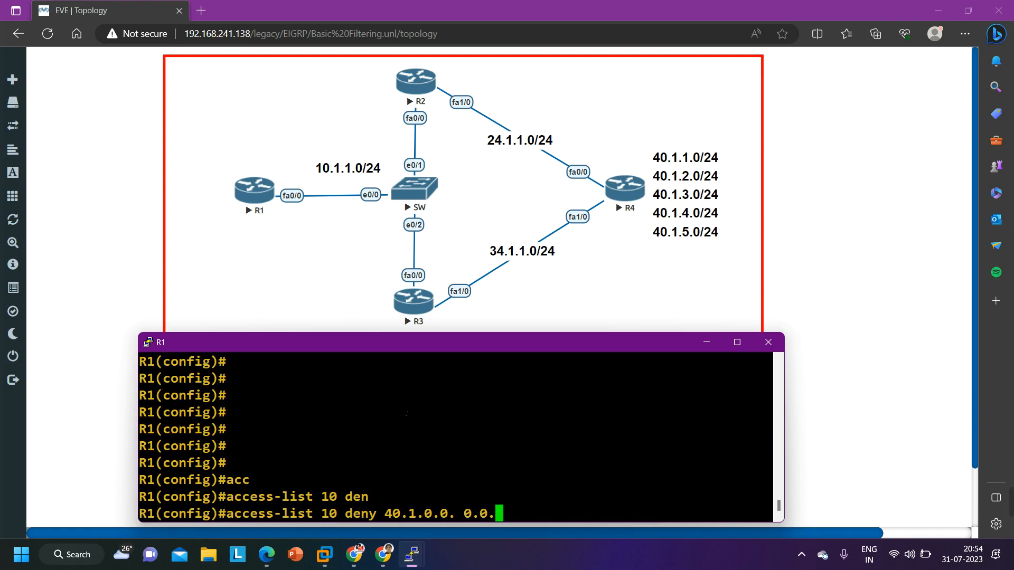
pyautogui.press('BackSpace')
pyautogui.press('BackSpace')
pyautogui.press('BackSpace')
pyautogui.press('BackSpace')
pyautogui.press('BackSpace')
pyautogui.press('BackSpace')
pyautogui.write('0')
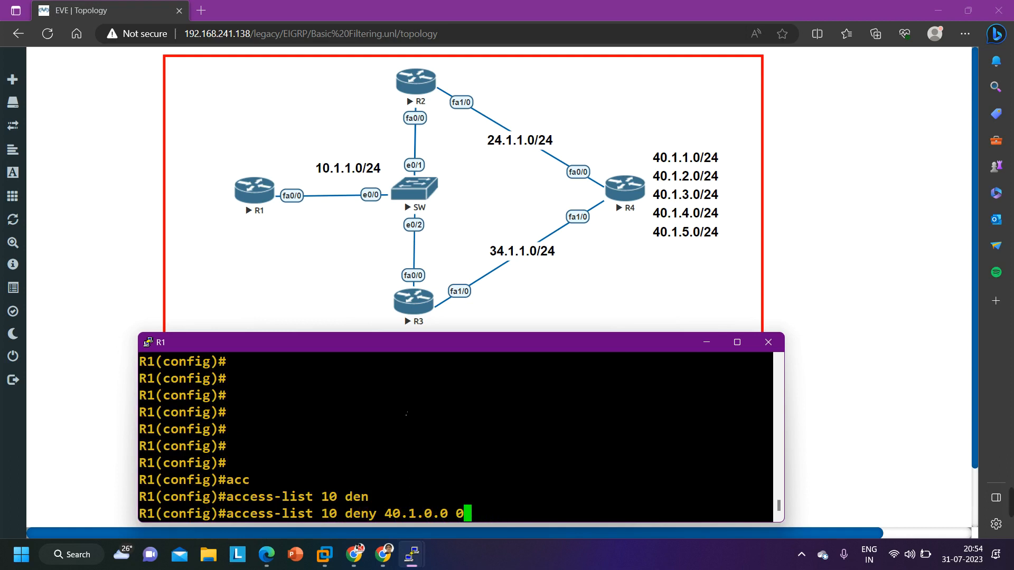
pyautogui.write('.0.255.255')
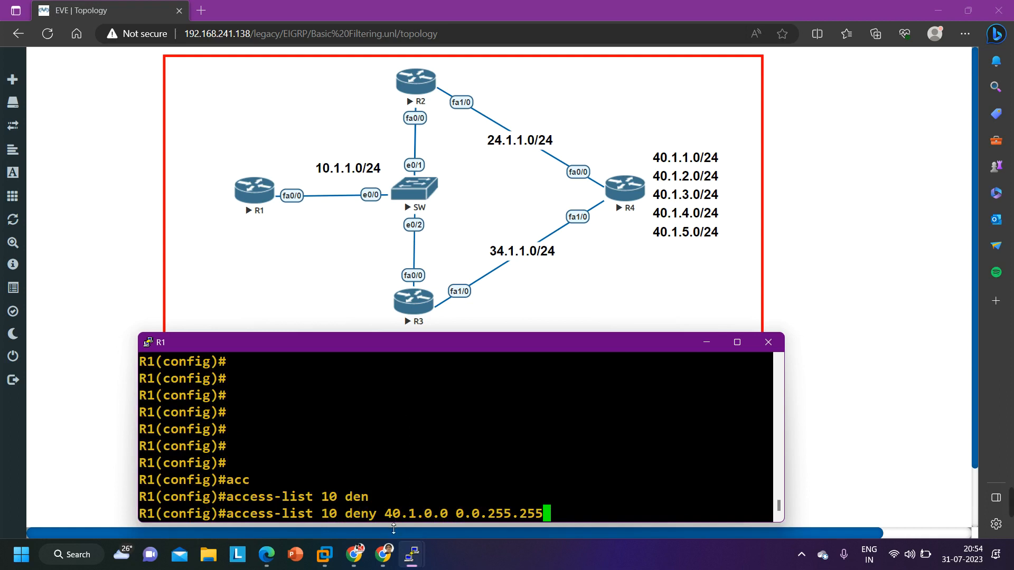
pyautogui.moveTo(378, 522); pyautogui.dragTo(415, 522)
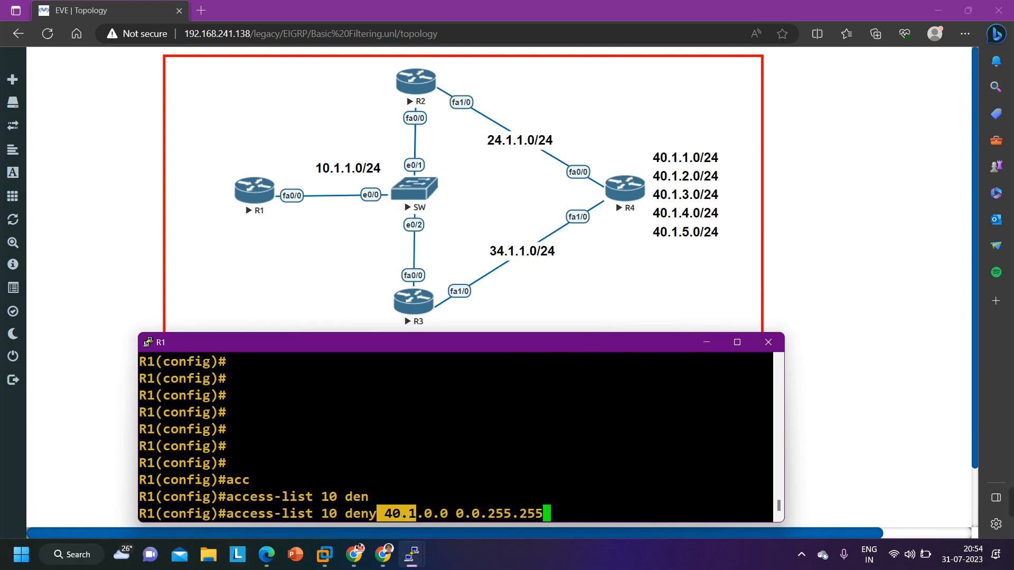
pyautogui.press('Return')
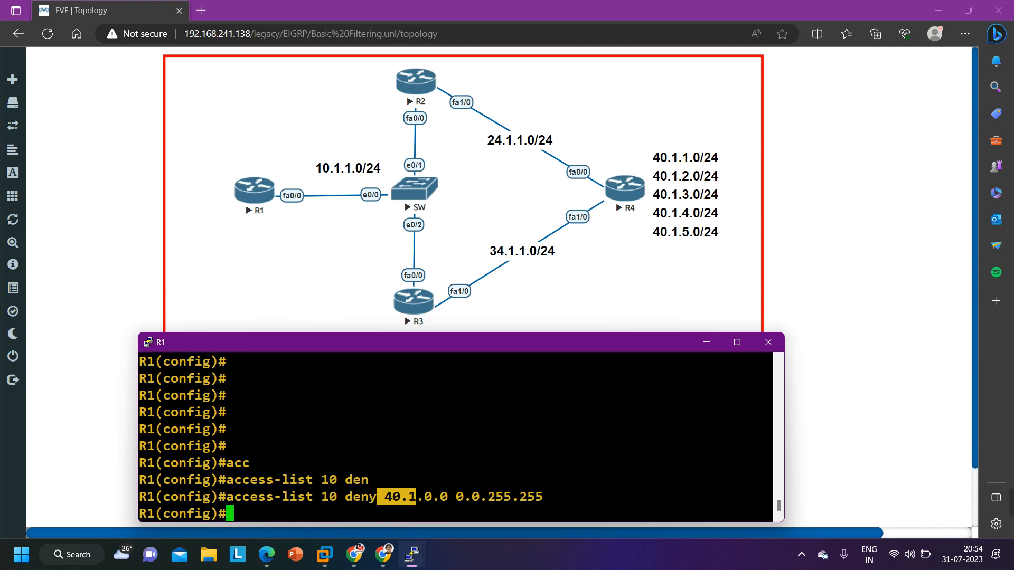
# Apply access list 10 inbound under router eigrp 10 on R1 with distribute-list 10 in, and return to privileged mode
pyautogui.write('ro')
pyautogui.press('Tab')
pyautogui.write('uter ei')
pyautogui.press('Tab')
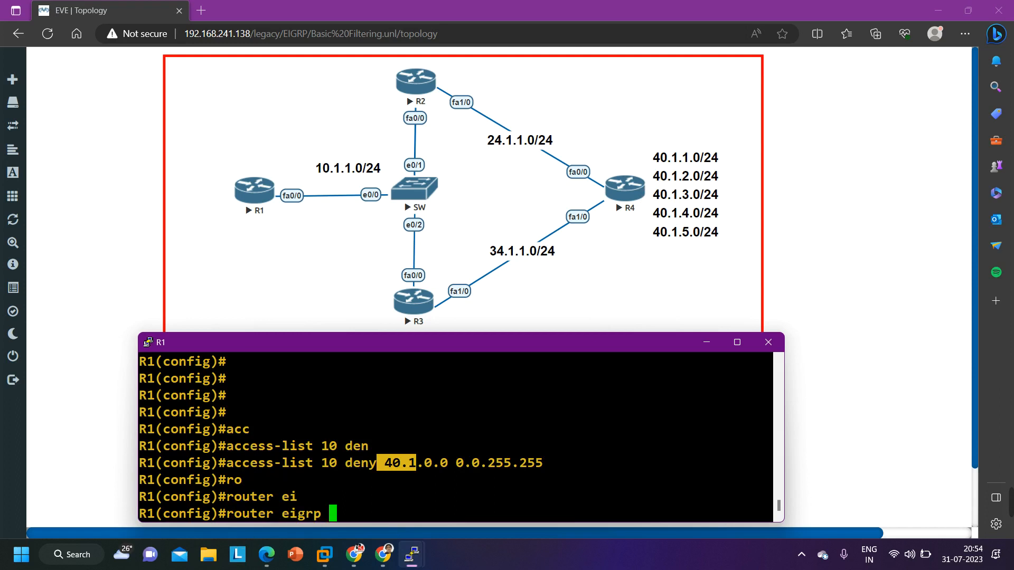
pyautogui.write('10')
pyautogui.press('Return')
pyautogui.write('di')
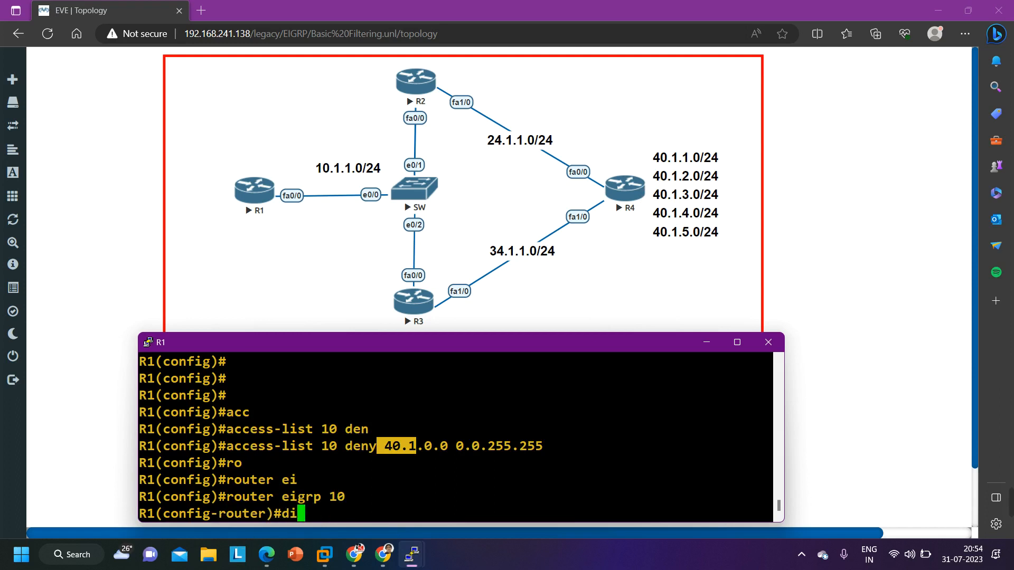
pyautogui.press('Tab')
pyautogui.write('st')
pyautogui.write('r')
pyautogui.press('Tab')
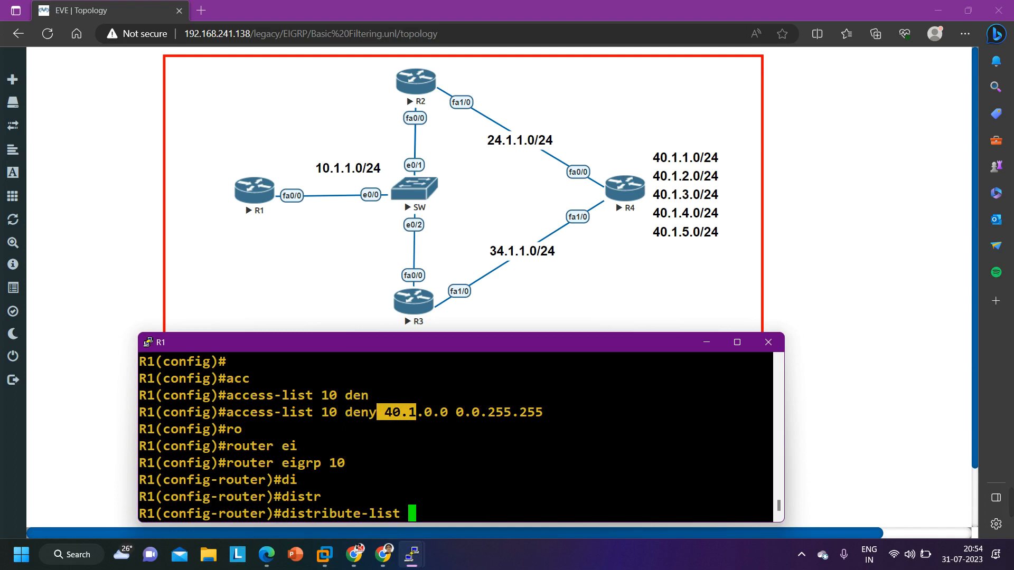
pyautogui.write('10 in')
pyautogui.press('Return')
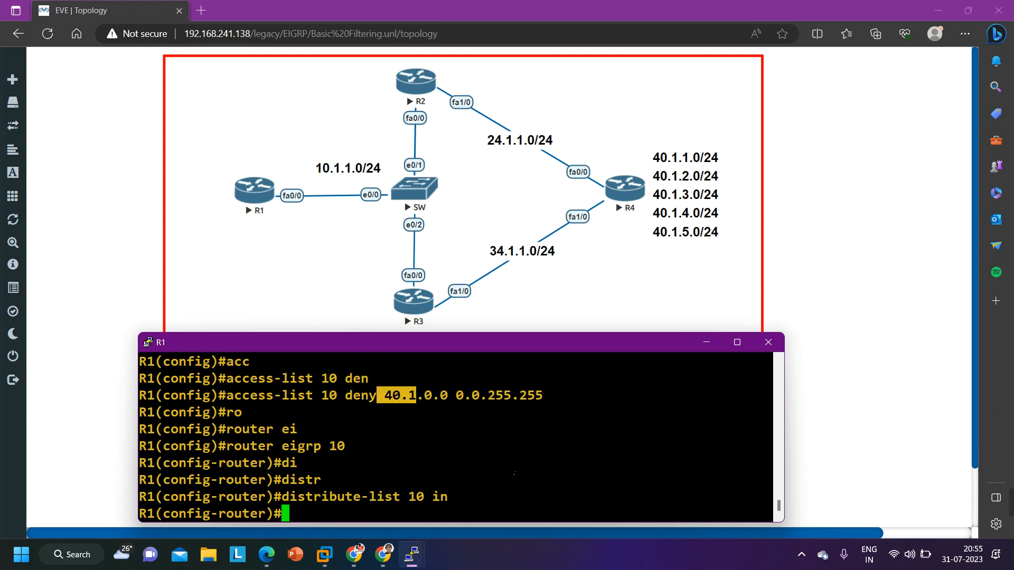
pyautogui.hotkey('ctrl', 'z')
pyautogui.press('Return')
pyautogui.press('Return')
# Run show ip route eigrp on R1 to check the effect of the inbound distribute list
pyautogui.write('show i')
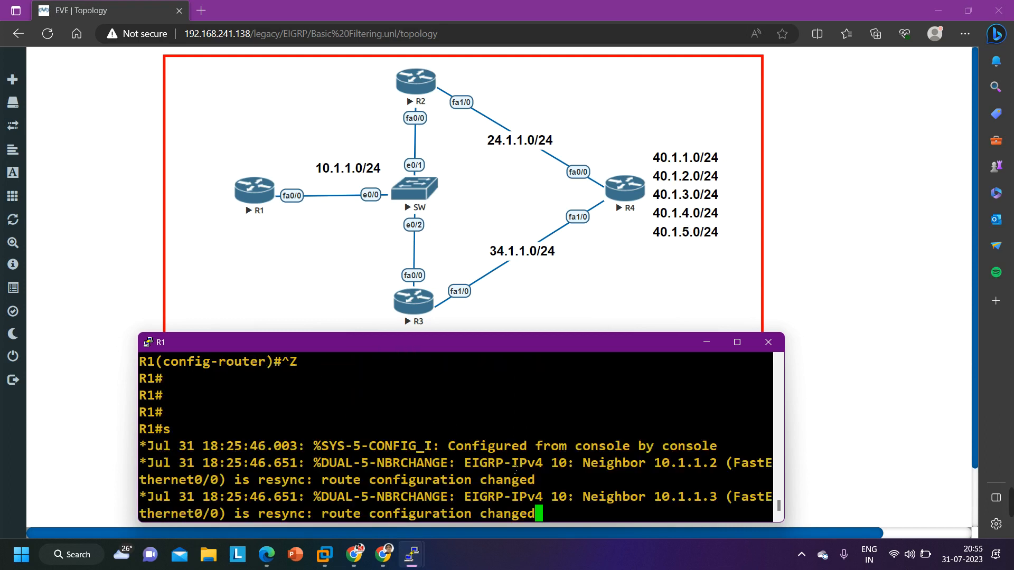
pyautogui.write('p ro')
pyautogui.press('Tab')
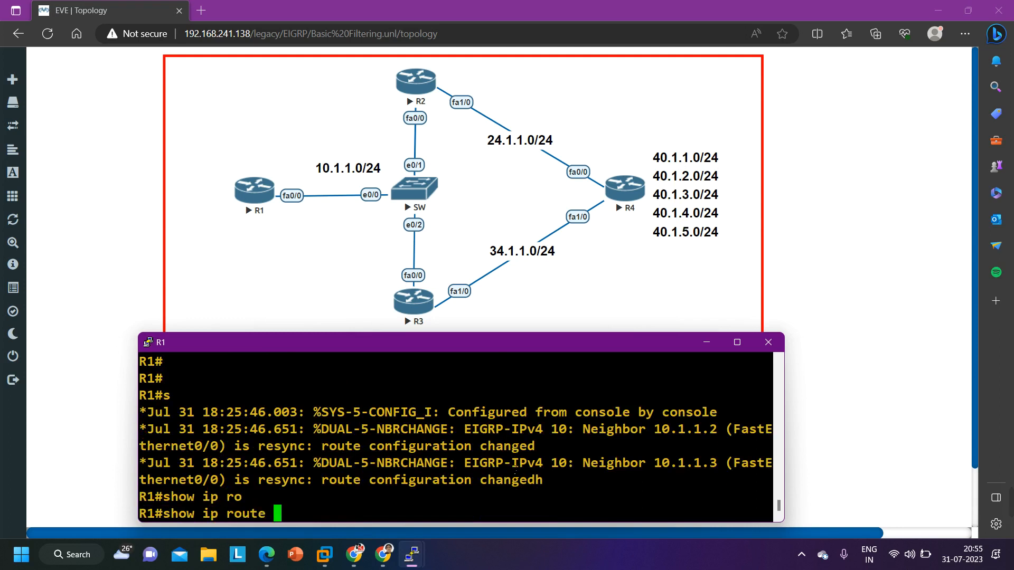
pyautogui.write('ei')
pyautogui.press('Tab')
pyautogui.press('Return')
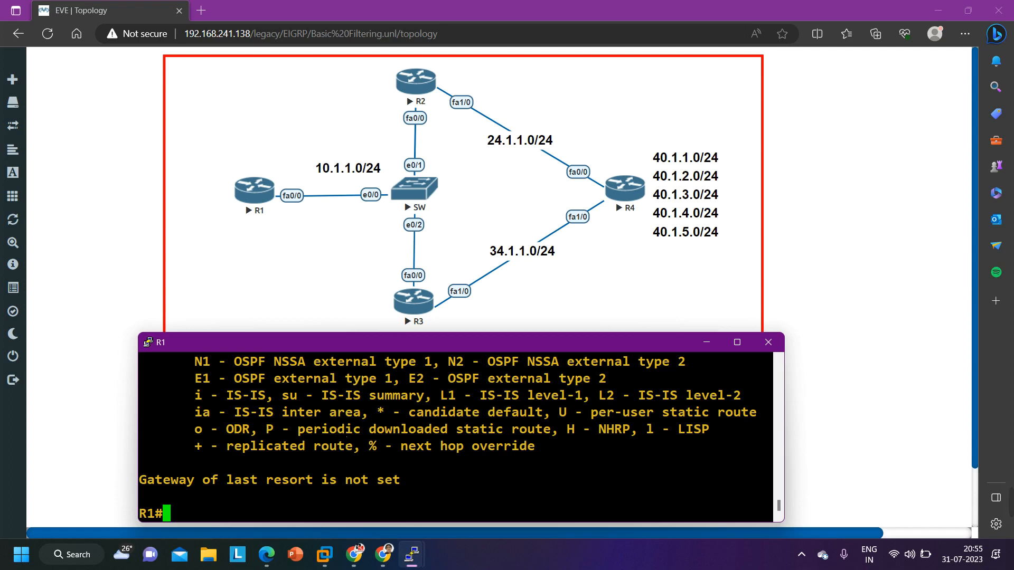
# Rerun show ip route eigrp on R1 to recheck the EIGRP routes
pyautogui.press('Return')
pyautogui.press('Return')
pyautogui.press('Return')
pyautogui.press('Return')
pyautogui.press('Return')
pyautogui.press('Up')
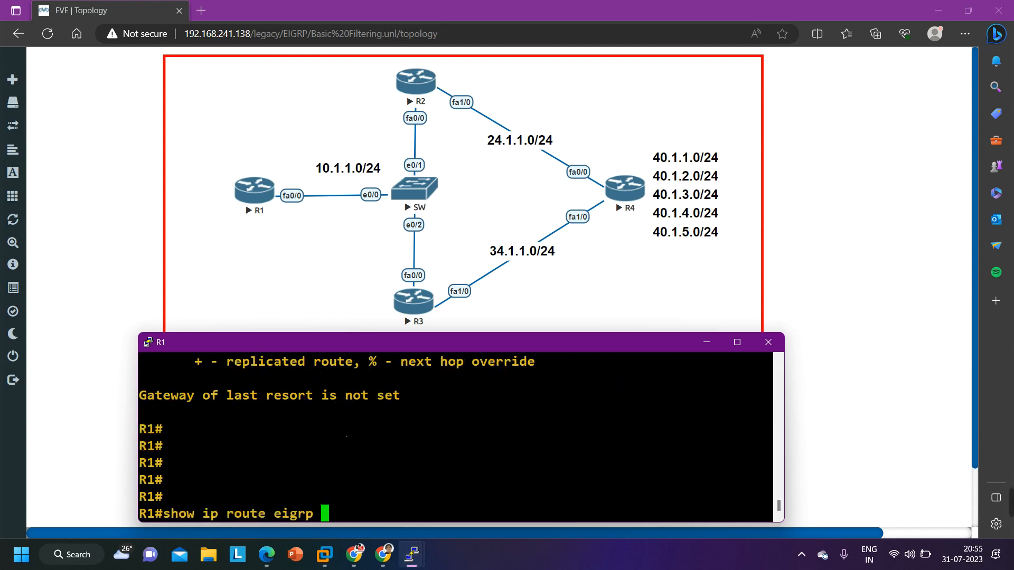
pyautogui.press('Return')
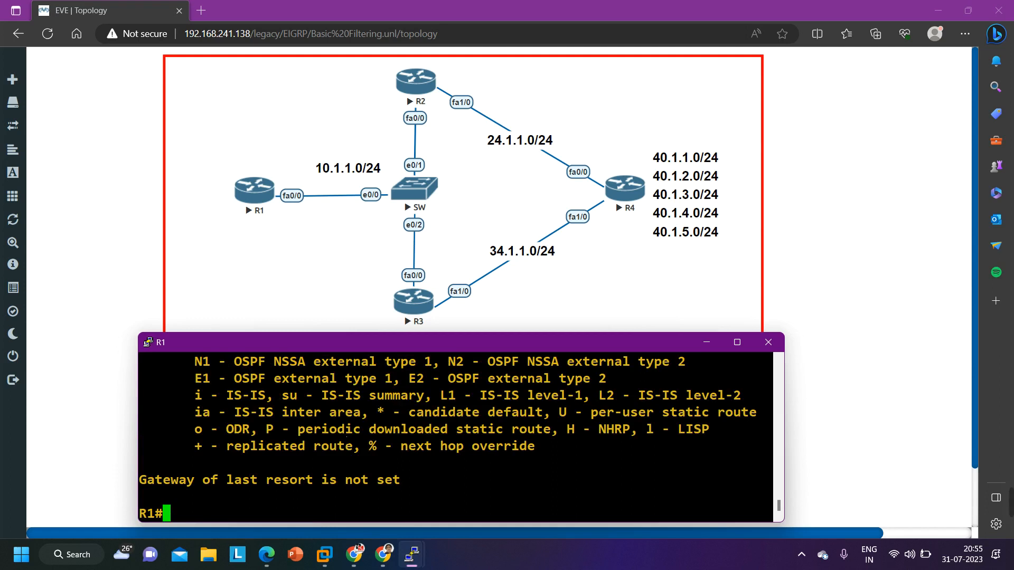
# Run show ip route on R1 and examine the entries listed in the full routing table
pyautogui.write('sh')
pyautogui.press('Tab')
pyautogui.write('ip route')
pyautogui.press('Return')
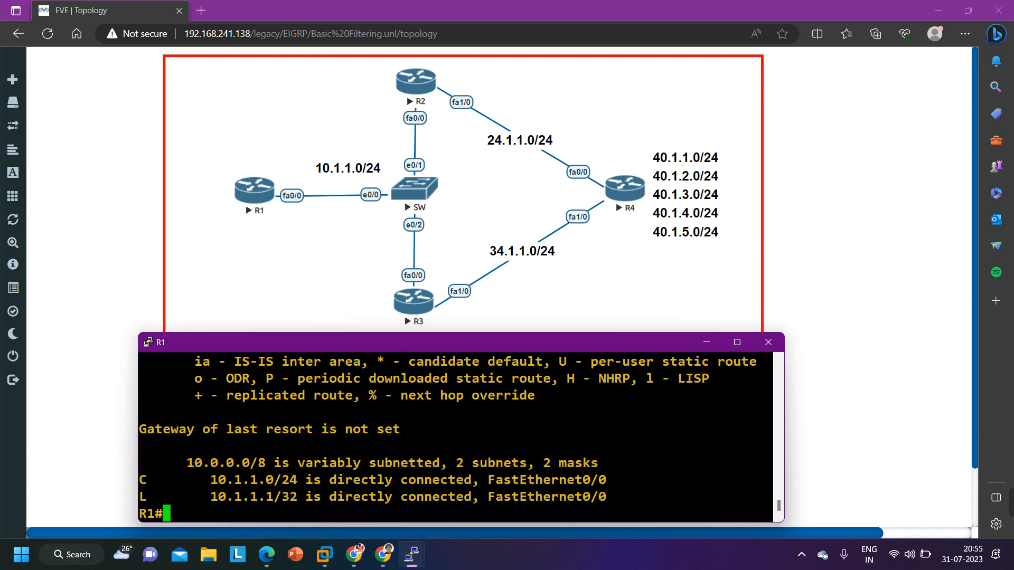
pyautogui.moveTo(178, 479); pyautogui.dragTo(480, 520)
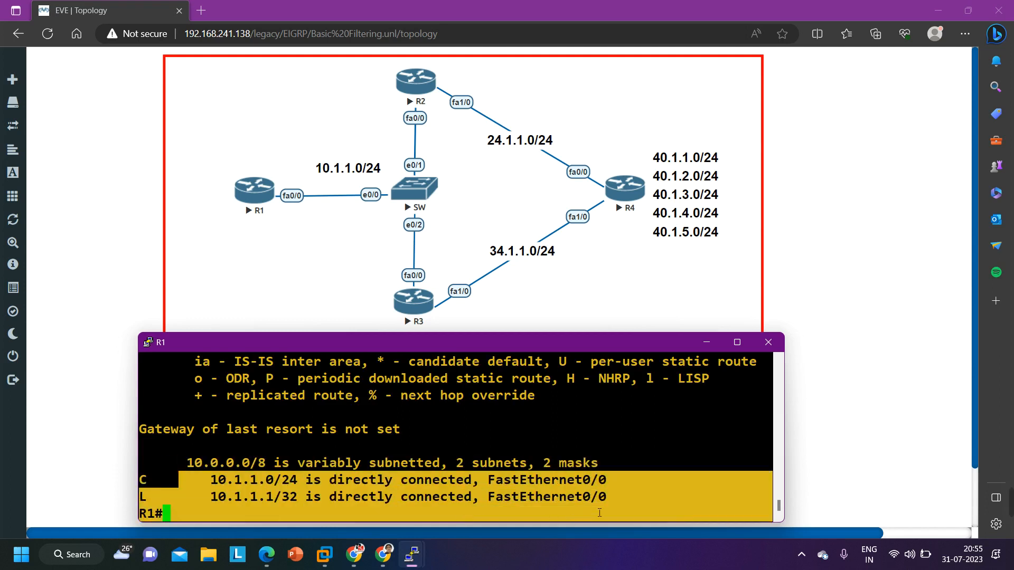
pyautogui.moveTo(600, 513); pyautogui.dragTo(622, 504)
pyautogui.press('Return')
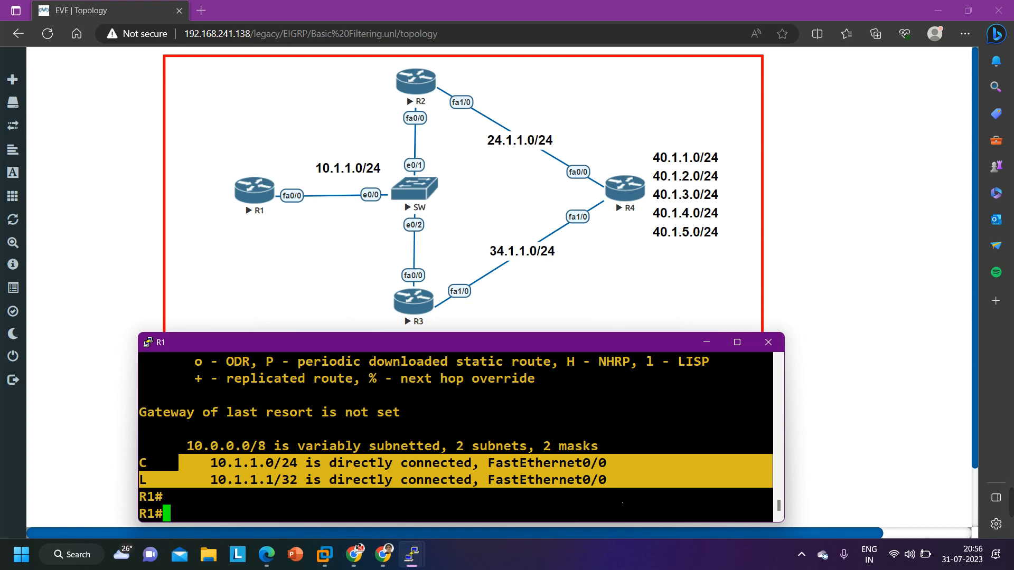
pyautogui.press('Return')
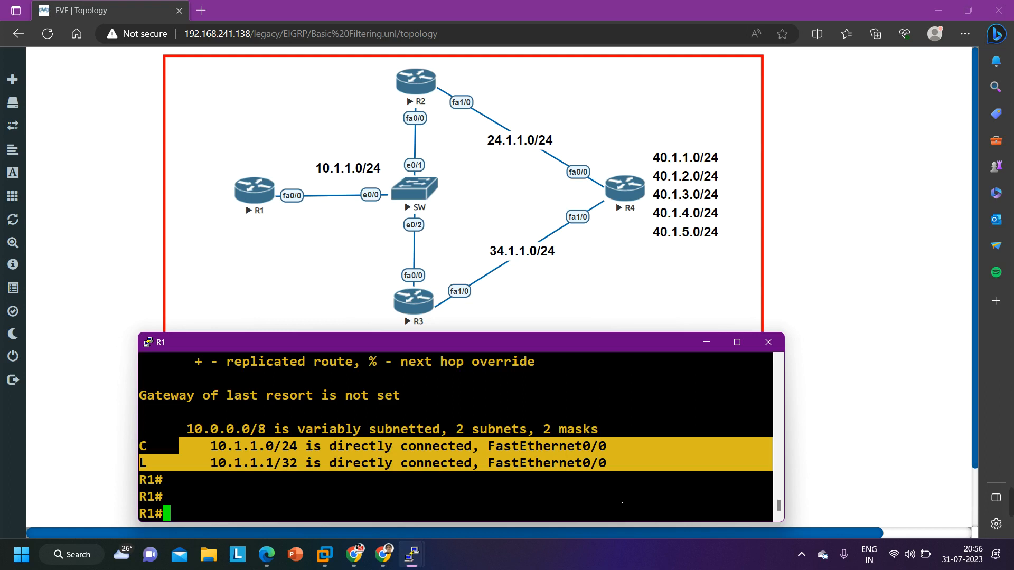
# Enter router eigrp 10 configuration mode on R1
pyautogui.write('conf')
pyautogui.press('Tab')
pyautogui.press('Return')
pyautogui.press('Return')
pyautogui.press('Return')
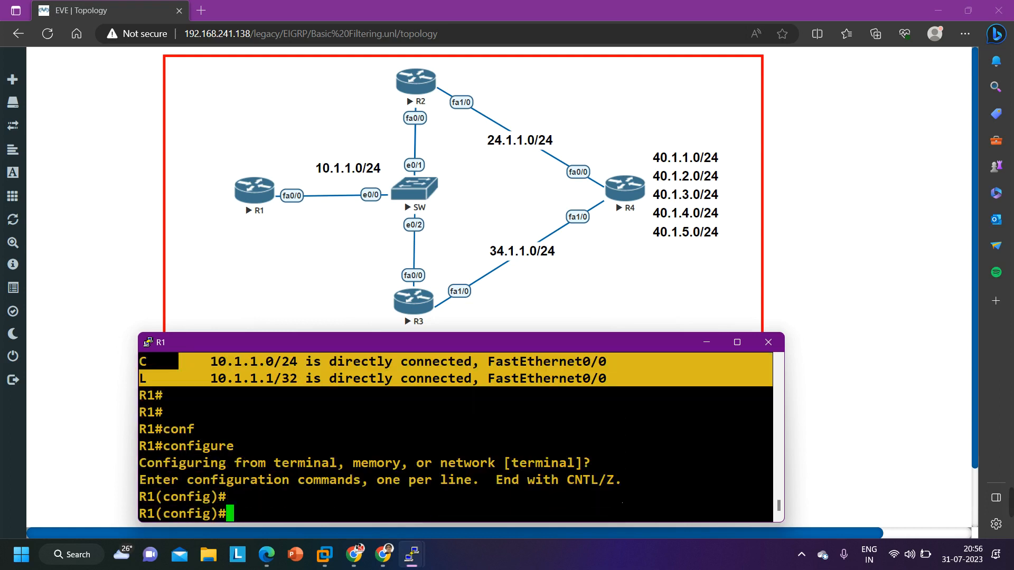
pyautogui.press('Return')
pyautogui.write('ro')
pyautogui.press('Tab')
pyautogui.write('ei')
pyautogui.press('Tab')
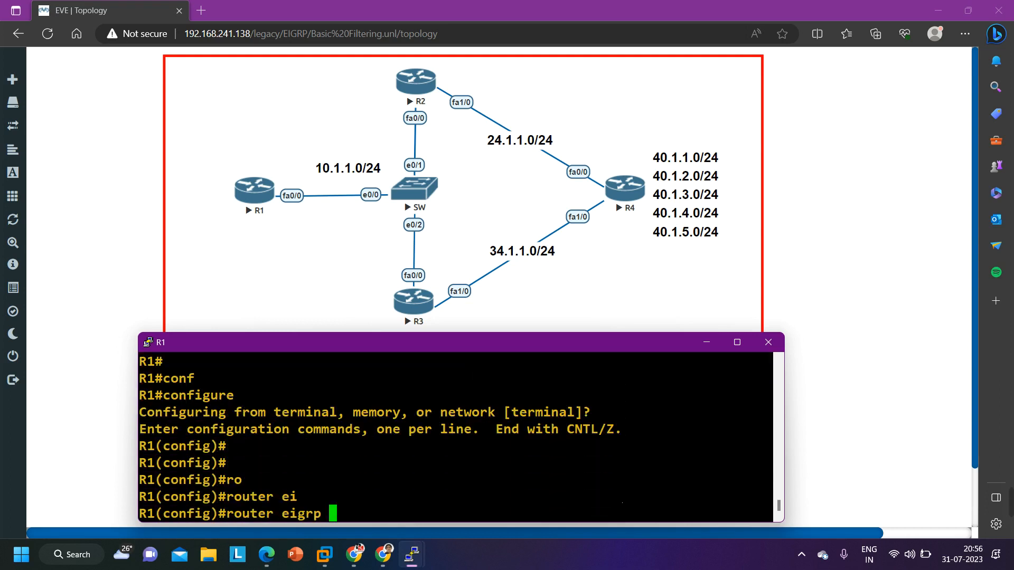
pyautogui.write('100')
pyautogui.press('BackSpace')
pyautogui.press('Return')
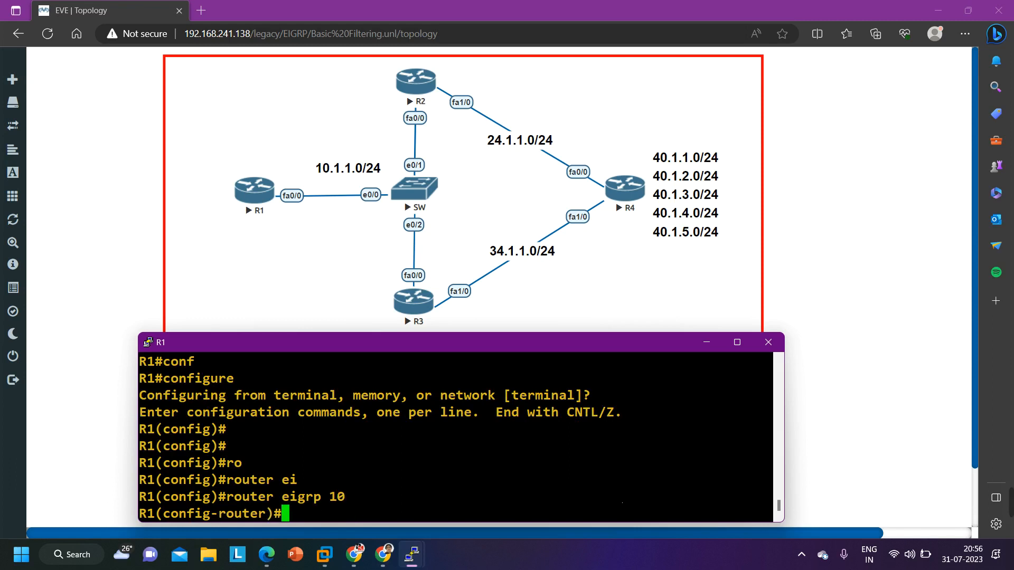
# Remove the inbound distribute list from EIGRP 10 on R1 with no distribute-list 10 in
pyautogui.write('distribute-list 10 in')
pyautogui.press('Left')
pyautogui.press('Left')
pyautogui.press('Left')
pyautogui.press('Left')
pyautogui.press('Left')
pyautogui.press('Left')
pyautogui.press('Left')
pyautogui.press('Left')
pyautogui.press('Left')
pyautogui.press('Left')
pyautogui.press('Left')
pyautogui.press('Left')
pyautogui.press('Left')
pyautogui.press('Left')
pyautogui.press('Left')
pyautogui.press('Left')
pyautogui.press('Left')
pyautogui.press('Left')
pyautogui.press('Left')
pyautogui.press('Left')
pyautogui.press('Left')
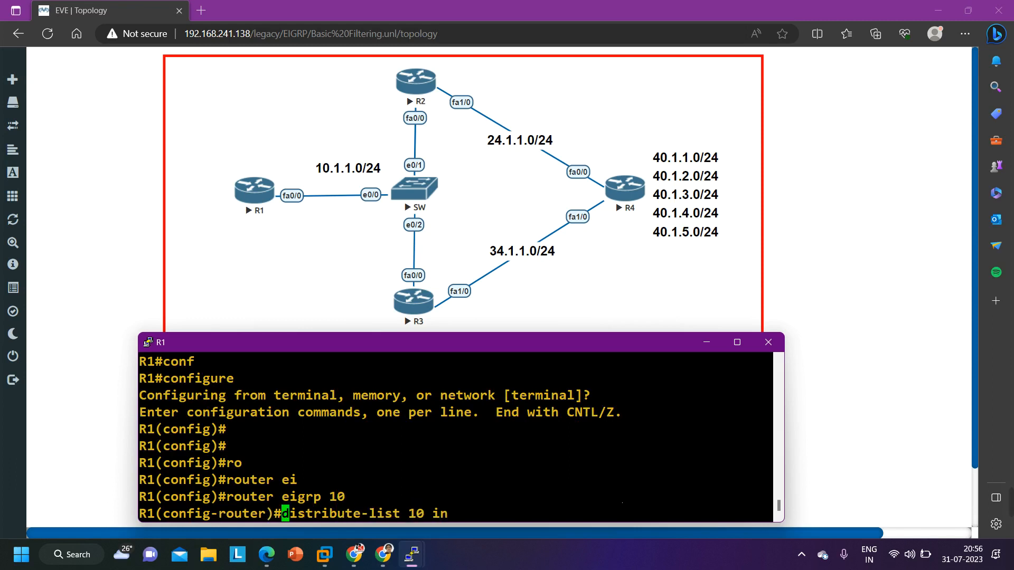
pyautogui.write('nbo')
pyautogui.press('BackSpace')
pyautogui.press('BackSpace')
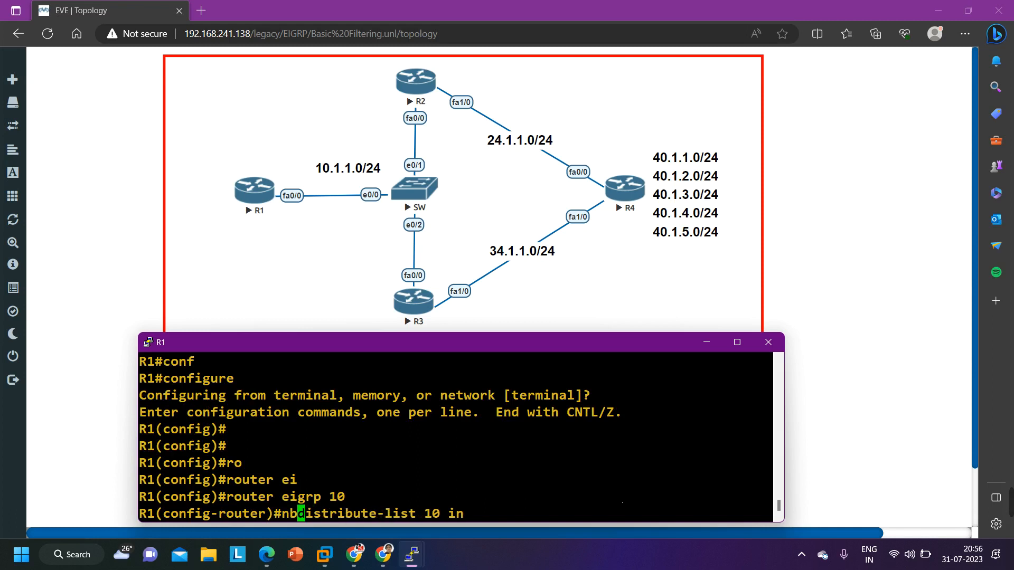
pyautogui.write('o')
pyautogui.press('Return')
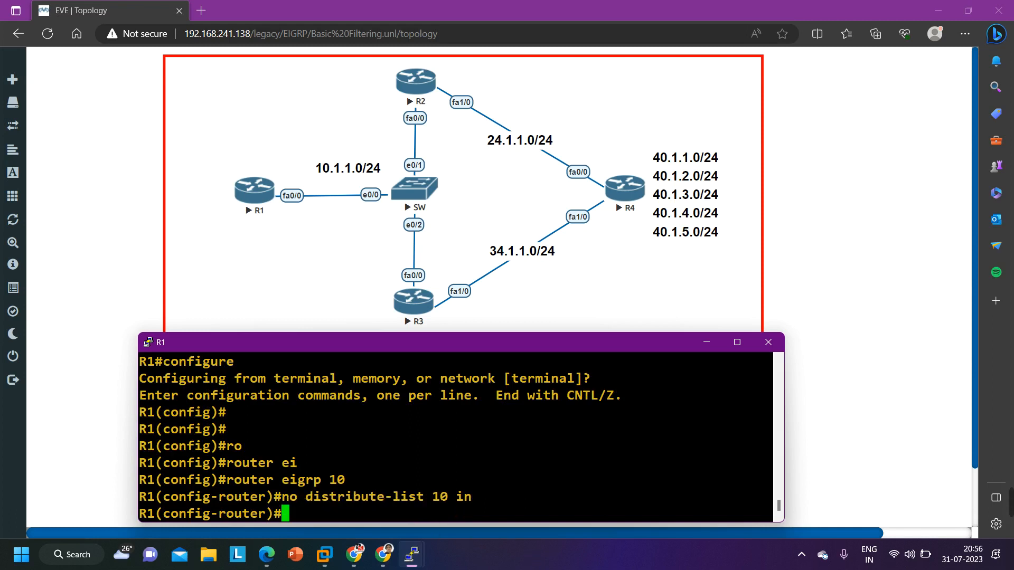
pyautogui.press('Return')
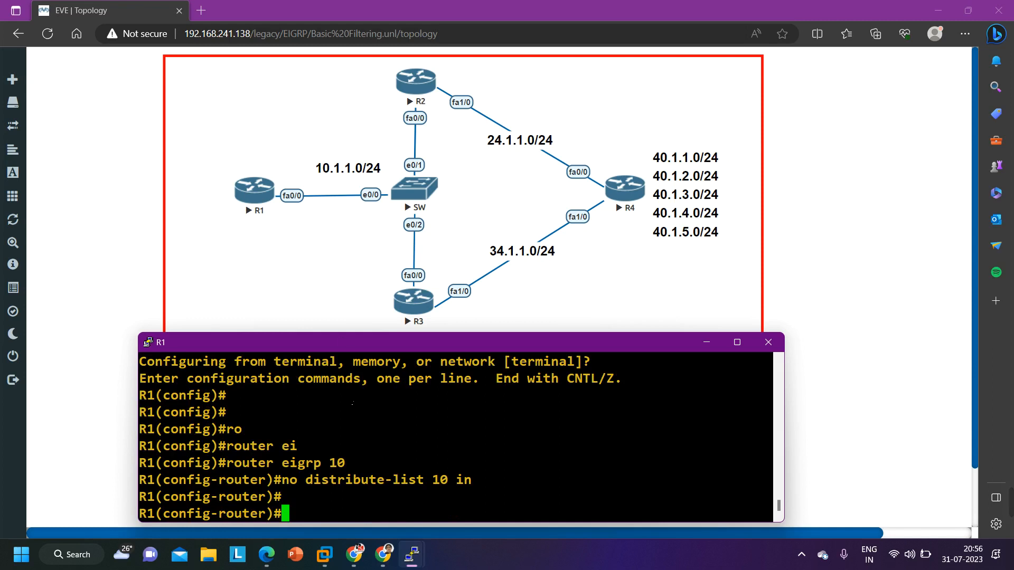
# Exit router configuration, delete access list 10 with no access-list 10, and return R1 to privileged mode
pyautogui.write('exi')
pyautogui.press('Return')
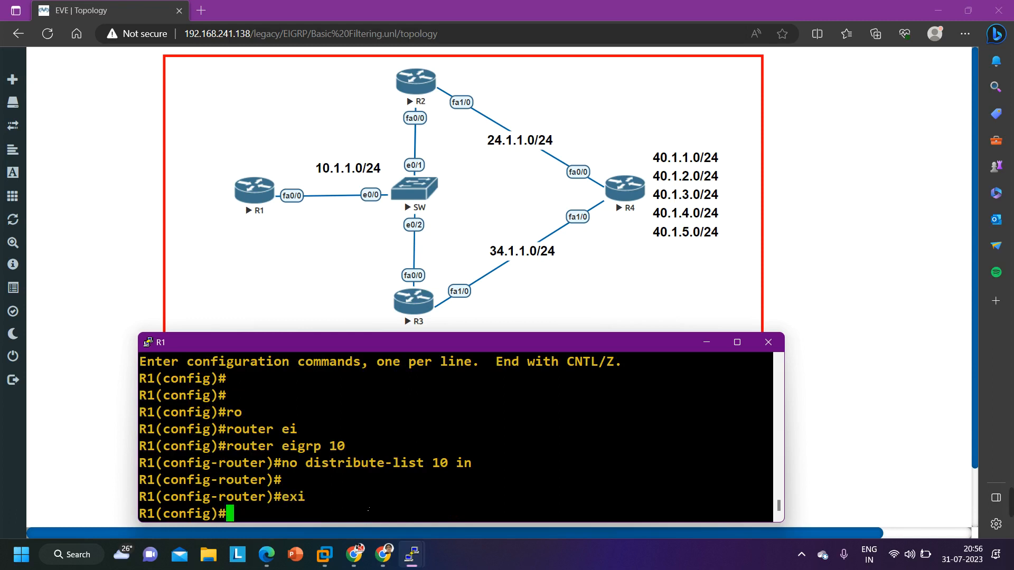
pyautogui.write('no acc')
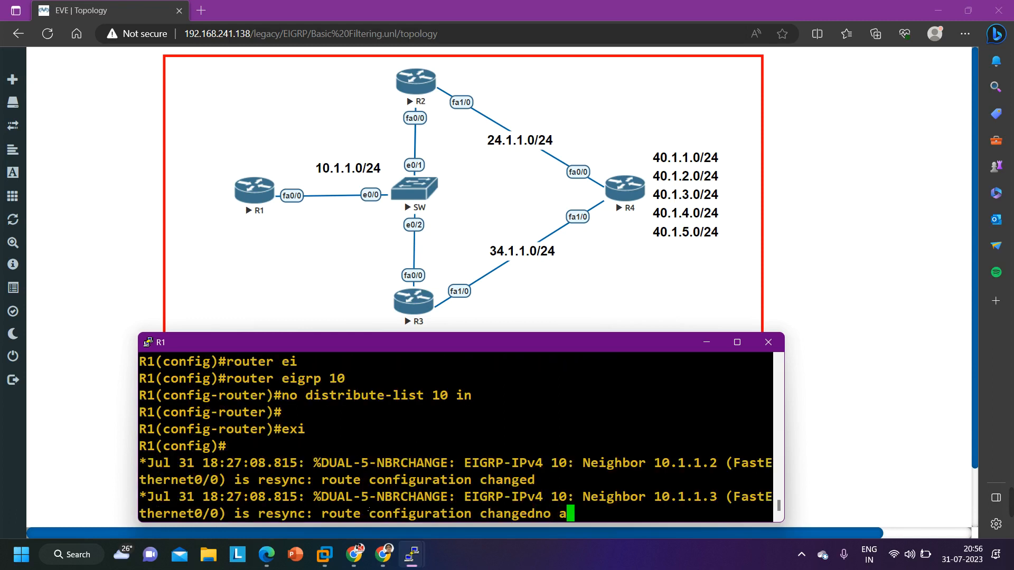
pyautogui.press('Tab')
pyautogui.write('10')
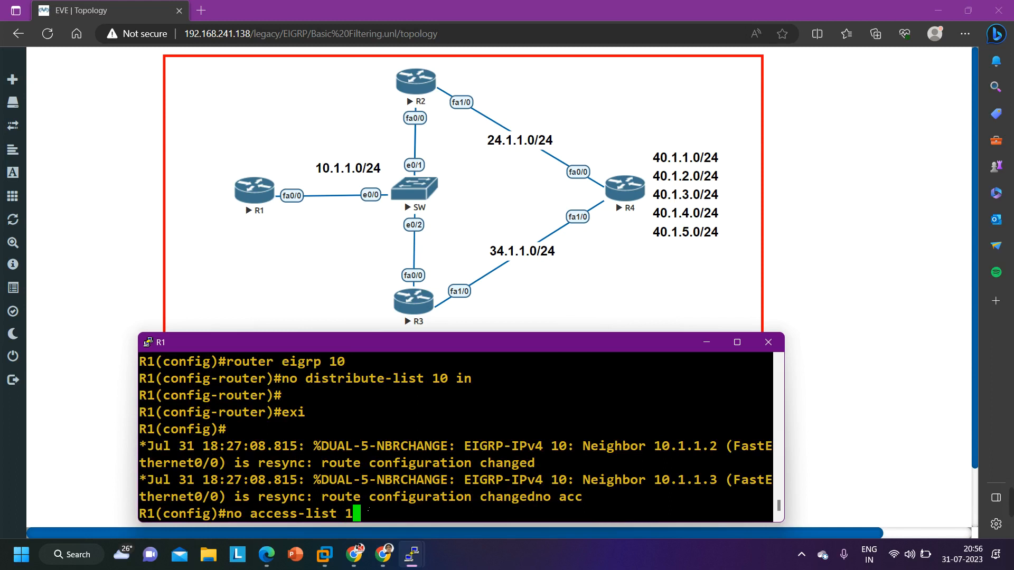
pyautogui.press('Return')
pyautogui.hotkey('ctrl', 'z')
pyautogui.press('Return')
pyautogui.press('Return')
pyautogui.press('Return')
pyautogui.press('Return')
pyautogui.press('Return')
pyautogui.press('Return')
pyautogui.press('Return')
pyautogui.press('Return')
pyautogui.press('Return')
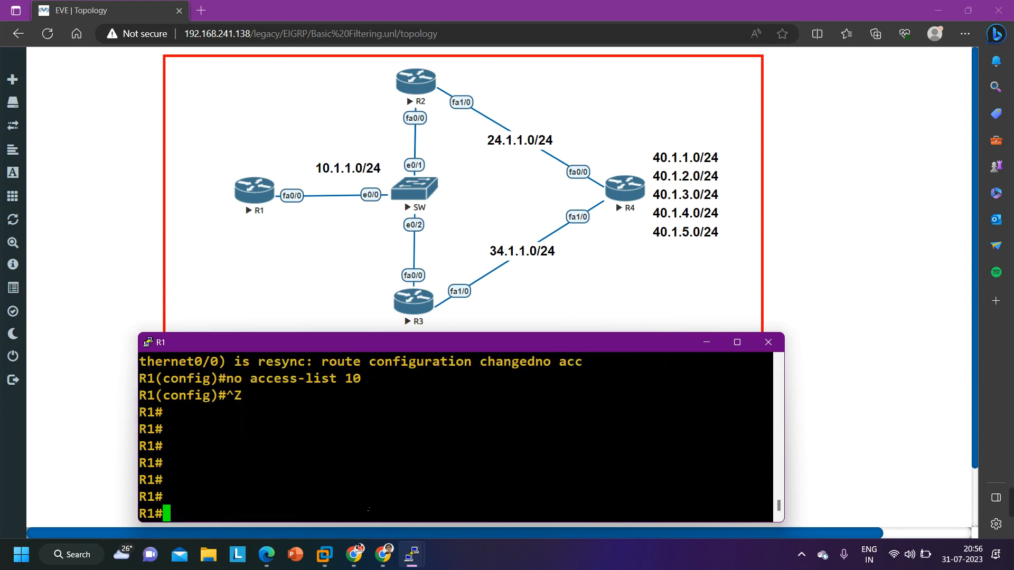
# Run show ip route eigrp on R1 and page through the complete output
pyautogui.write('show ip ro')
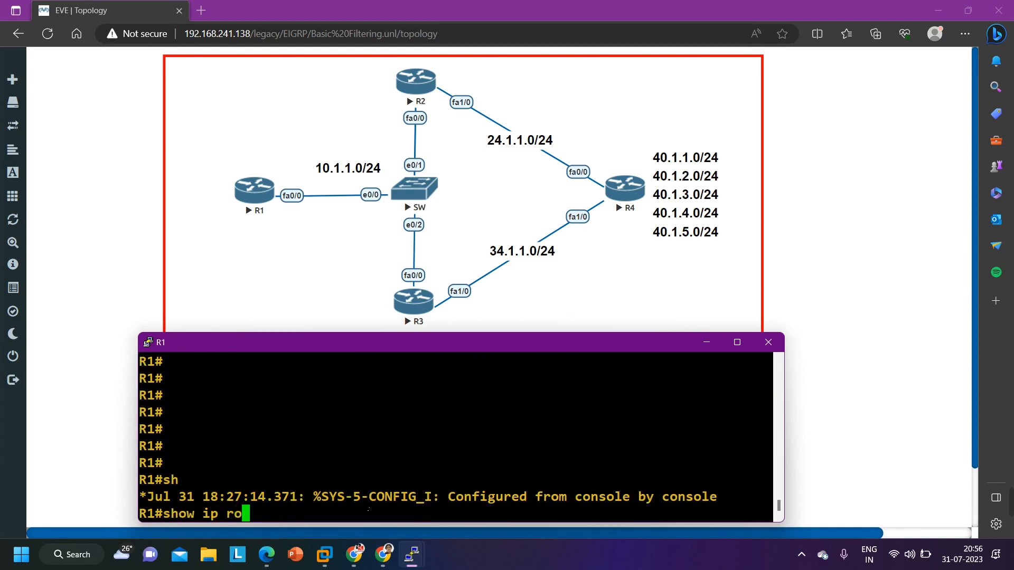
pyautogui.press('Tab')
pyautogui.write('ei')
pyautogui.press('Return')
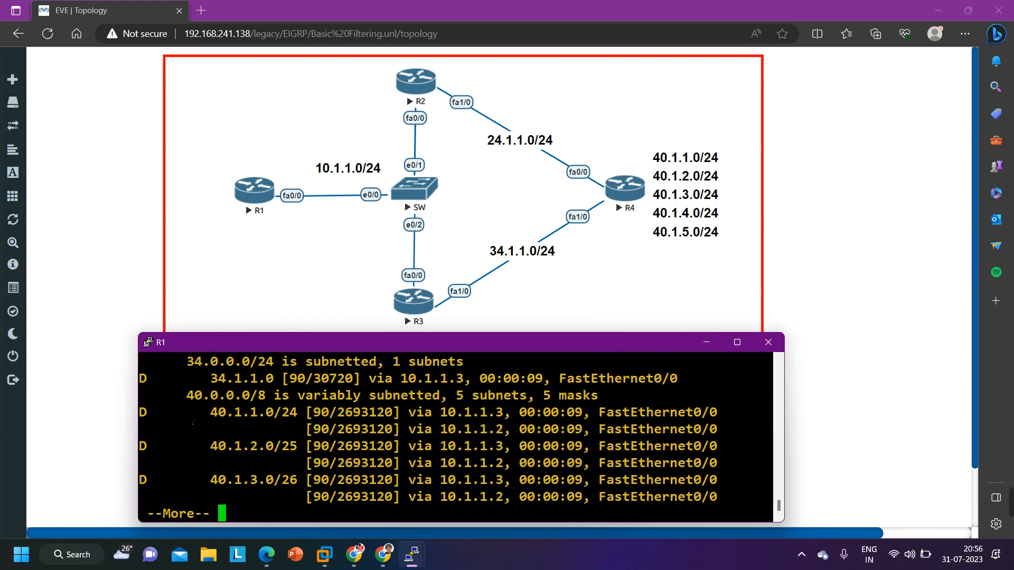
pyautogui.moveTo(192, 416); pyautogui.dragTo(531, 511)
pyautogui.press('Return')
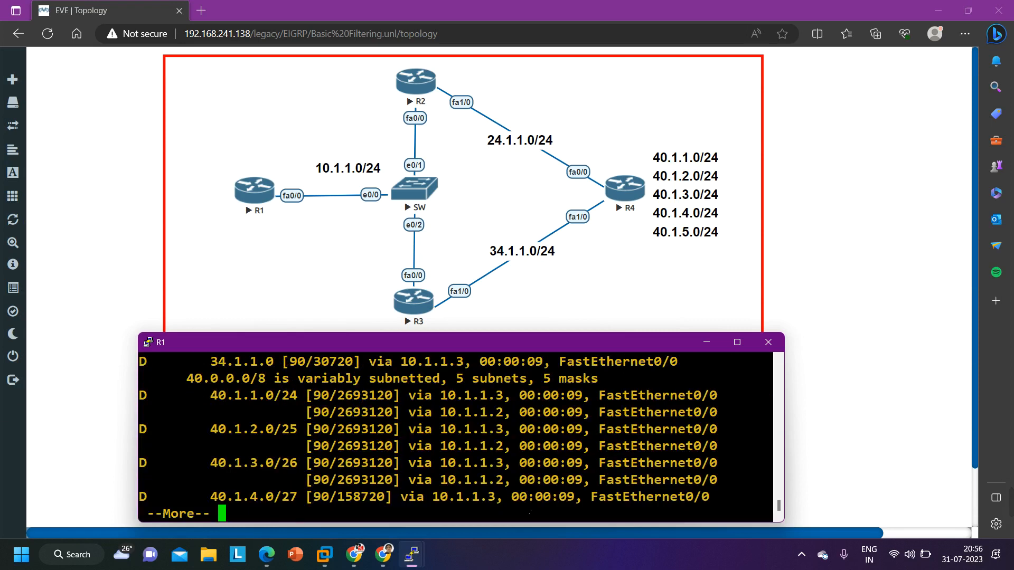
pyautogui.press('Return')
pyautogui.press('Return')
pyautogui.press('Return')
pyautogui.press('Return')
pyautogui.press('Return')
pyautogui.press('Return')
pyautogui.press('Return')
# Examine the 40.1.x.0 routes on R1 and compare their next-hop addresses
pyautogui.scroll(2, 428, 492)
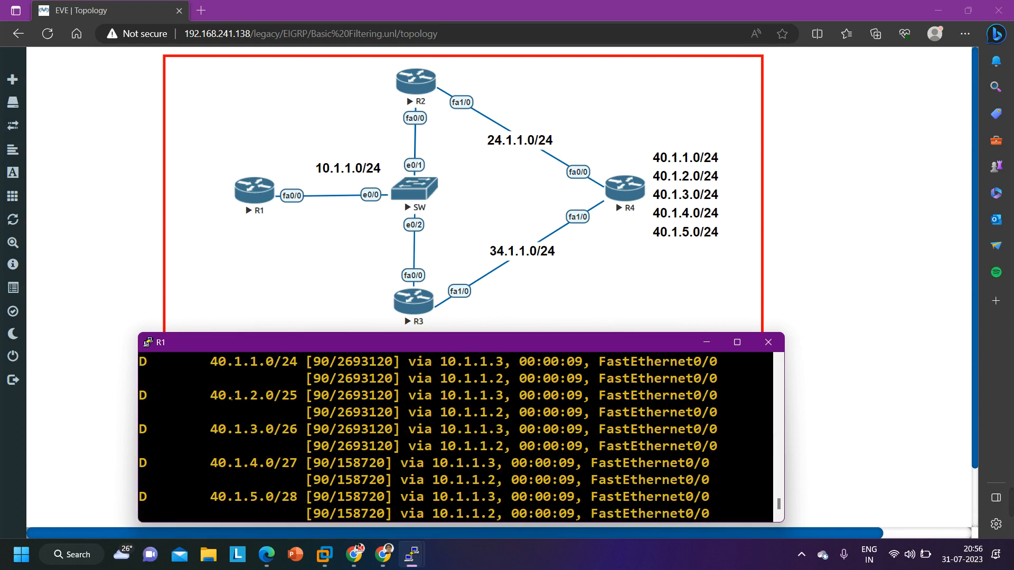
pyautogui.moveTo(194, 362); pyautogui.dragTo(622, 514)
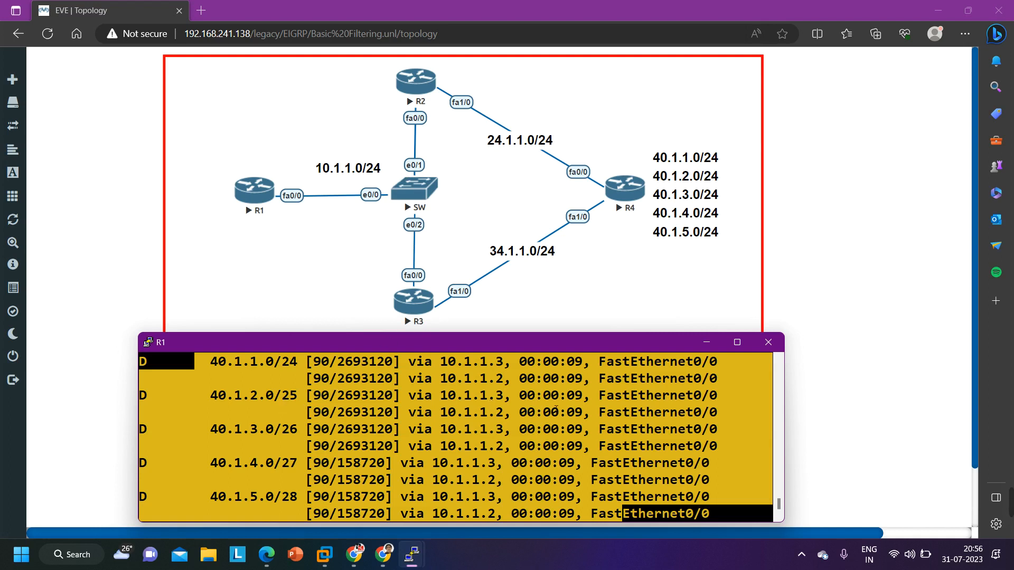
pyautogui.moveTo(441, 362); pyautogui.dragTo(501, 362)
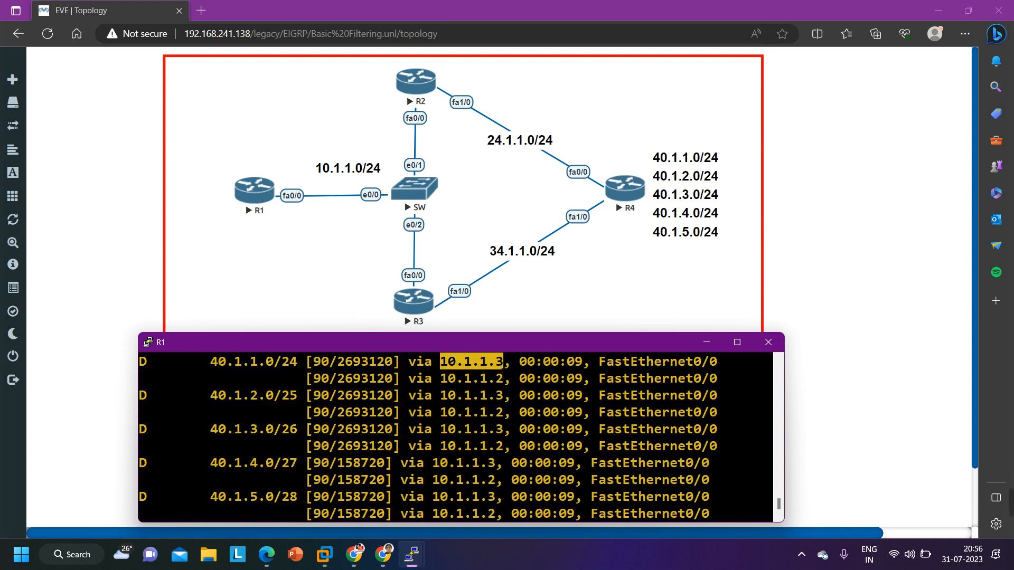
pyautogui.moveTo(438, 379); pyautogui.dragTo(505, 389)
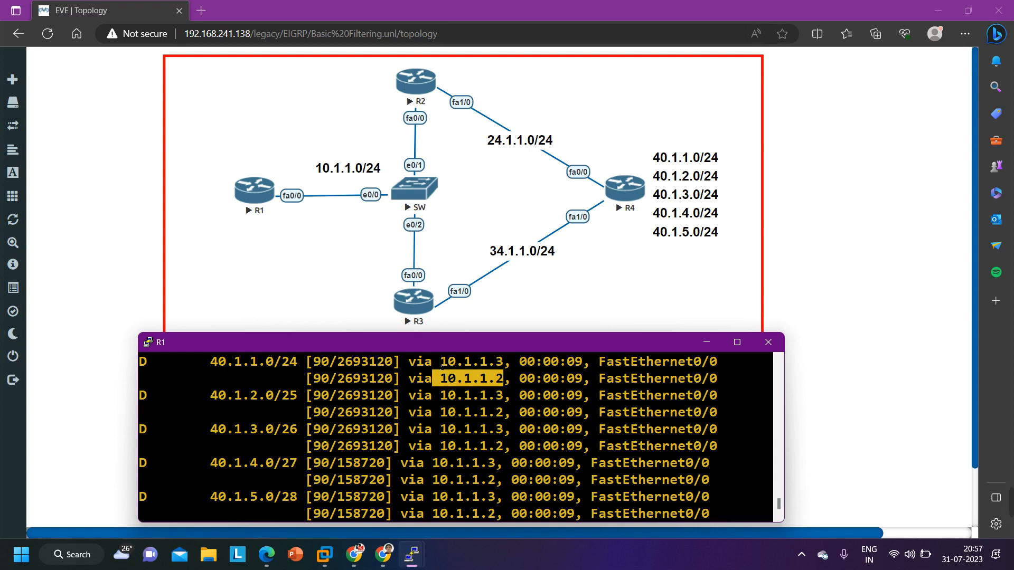
pyautogui.moveTo(433, 362); pyautogui.dragTo(513, 371)
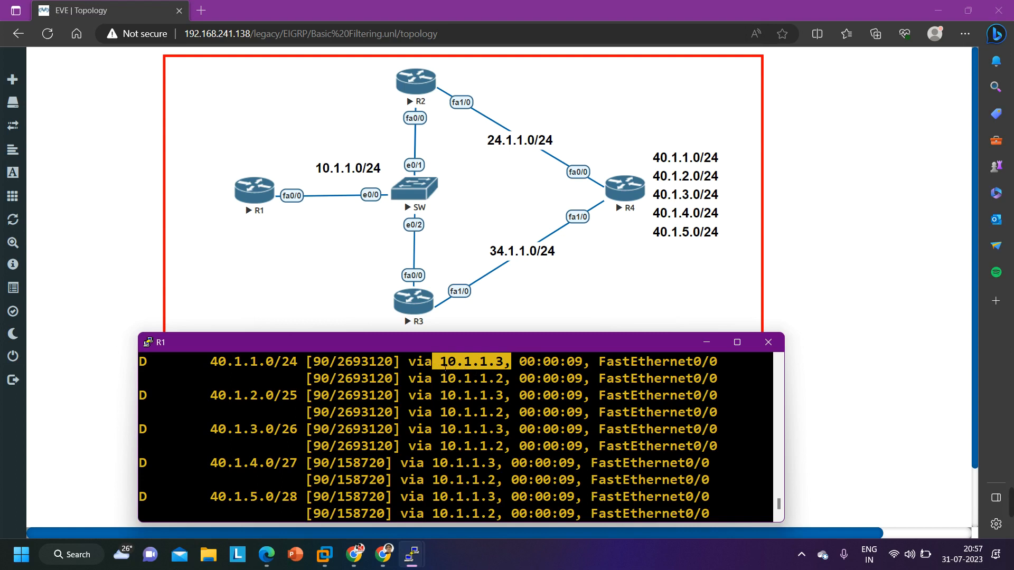
# Enter global configuration mode on R1 and begin an extended access list entry with access-list 101 deny
pyautogui.press('Return')
pyautogui.press('Return')
pyautogui.press('Return')
pyautogui.press('Return')
pyautogui.press('Return')
pyautogui.write('conf')
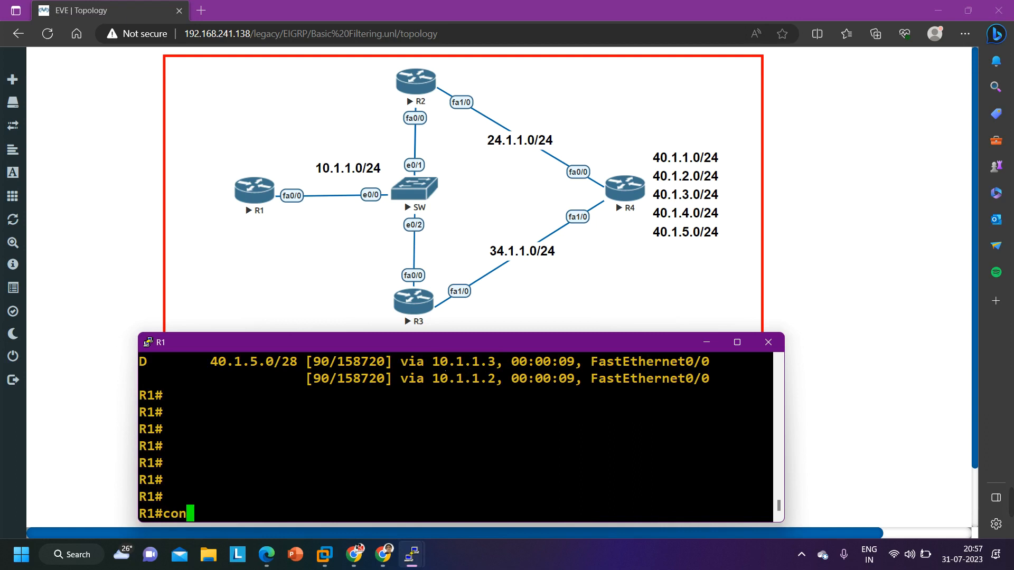
pyautogui.press('Tab')
pyautogui.press('Return')
pyautogui.press('Return')
pyautogui.press('Return')
pyautogui.write('acc')
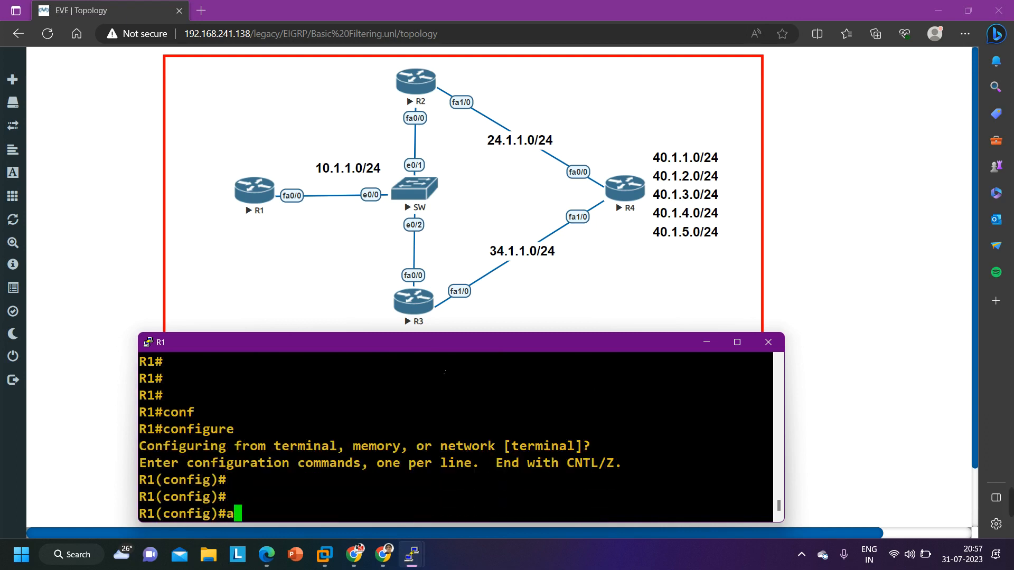
pyautogui.press('Tab')
pyautogui.write('101')
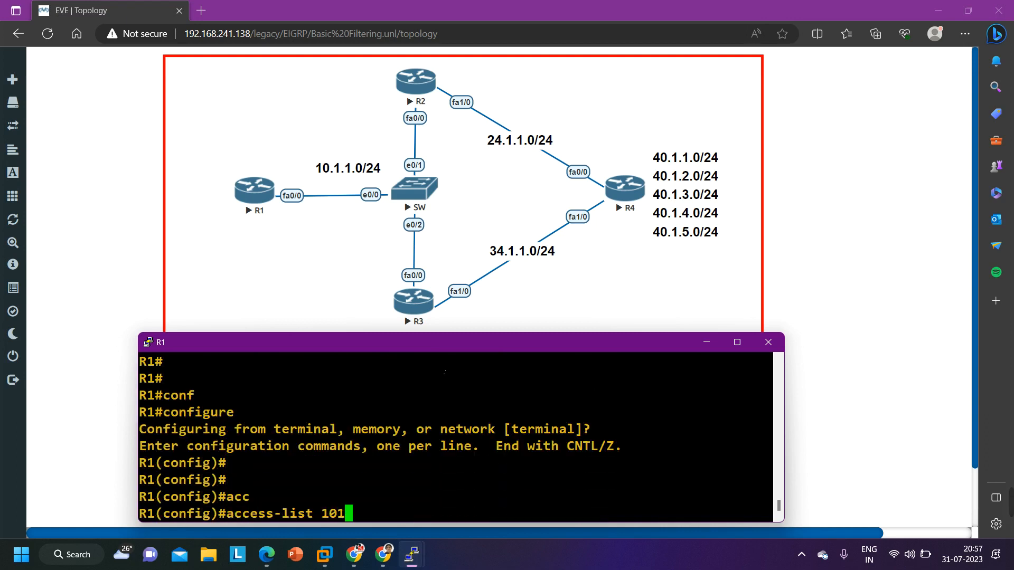
pyautogui.write(' den')
pyautogui.press('Tab')
pyautogui.write('40.1.0.0')
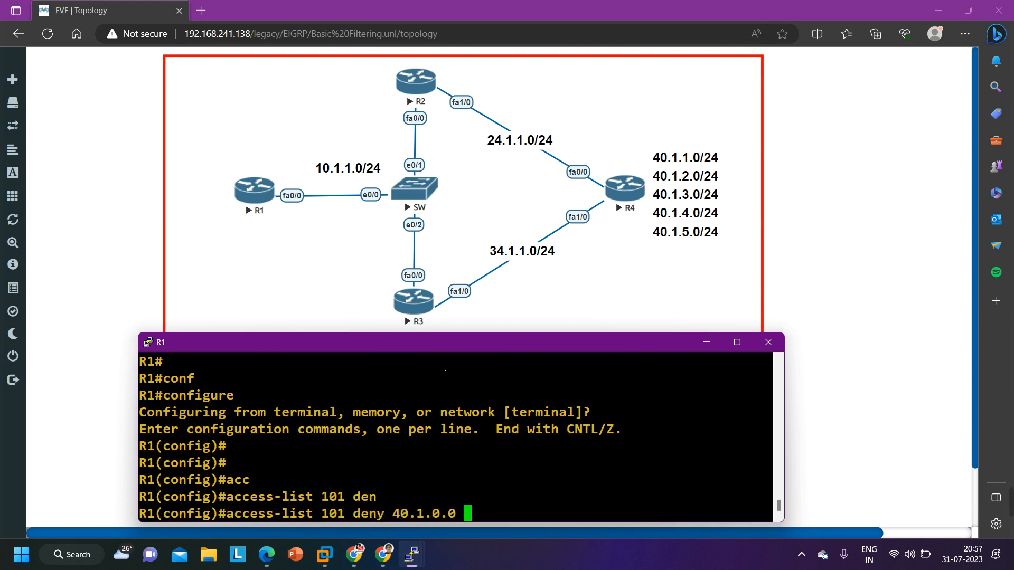
pyautogui.press('BackSpace')
pyautogui.press('BackSpace')
pyautogui.press('BackSpace')
pyautogui.press('BackSpace')
pyautogui.press('BackSpace')
pyautogui.press('BackSpace')
pyautogui.press('BackSpace')
pyautogui.press('BackSpace')
pyautogui.press('BackSpace')
# Specify ip as the protocol in the access-list 101 deny entry and list the available source options
pyautogui.write('ip ')
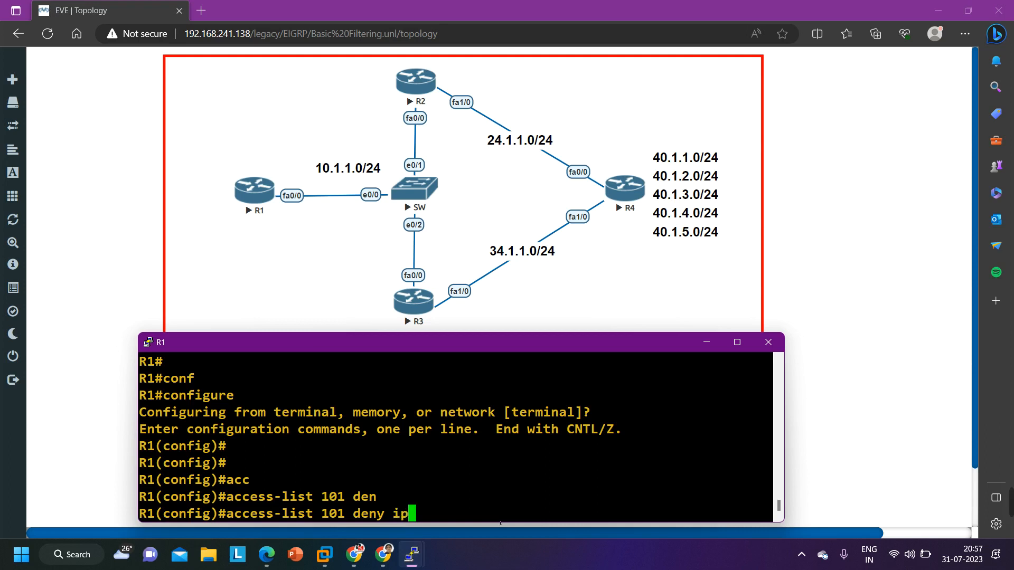
pyautogui.write('?')
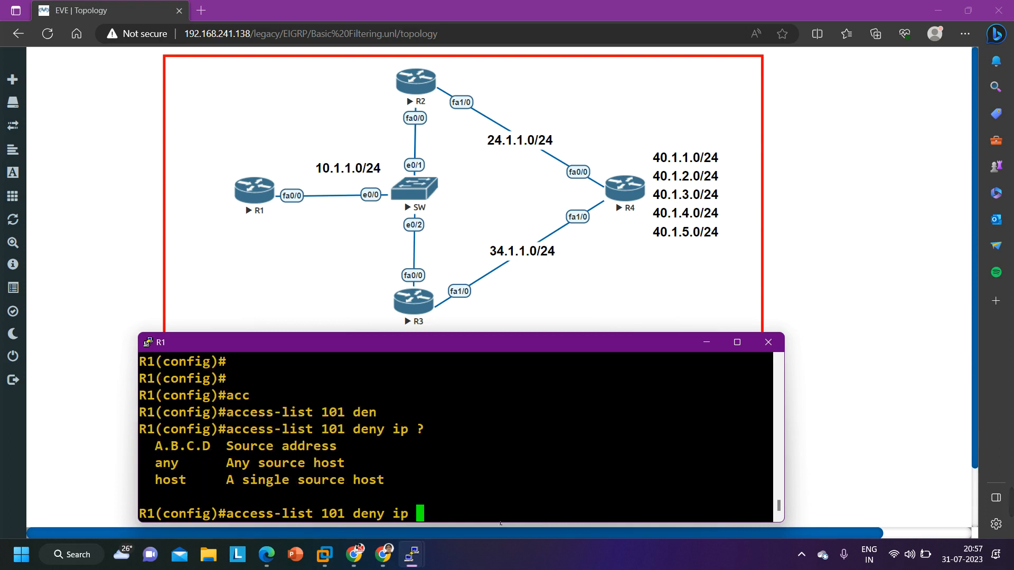
pyautogui.moveTo(147, 446); pyautogui.dragTo(347, 444)
pyautogui.click(434, 517)
pyautogui.write('10.1.1.3')
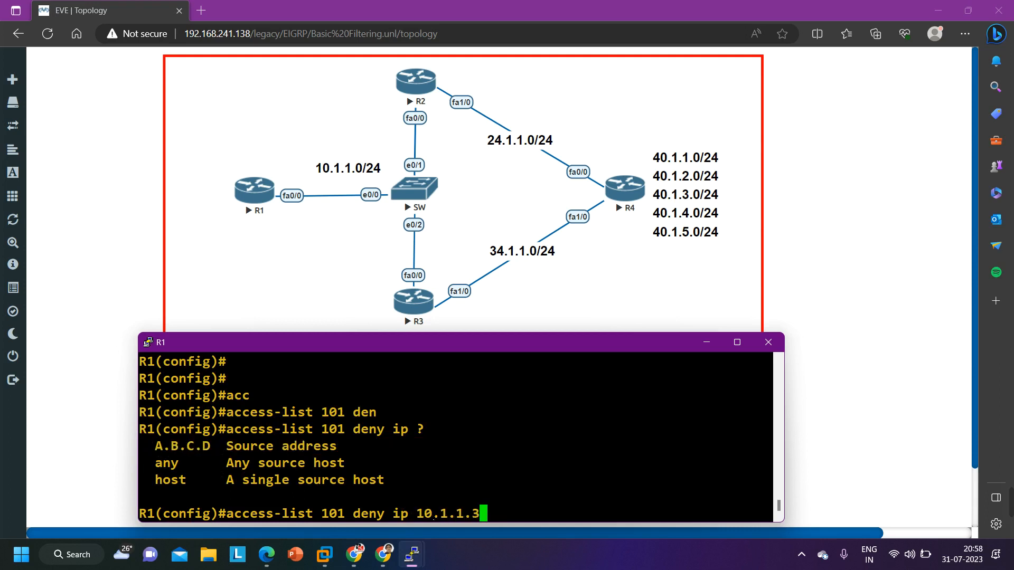
pyautogui.write(' 0.0.0.0')
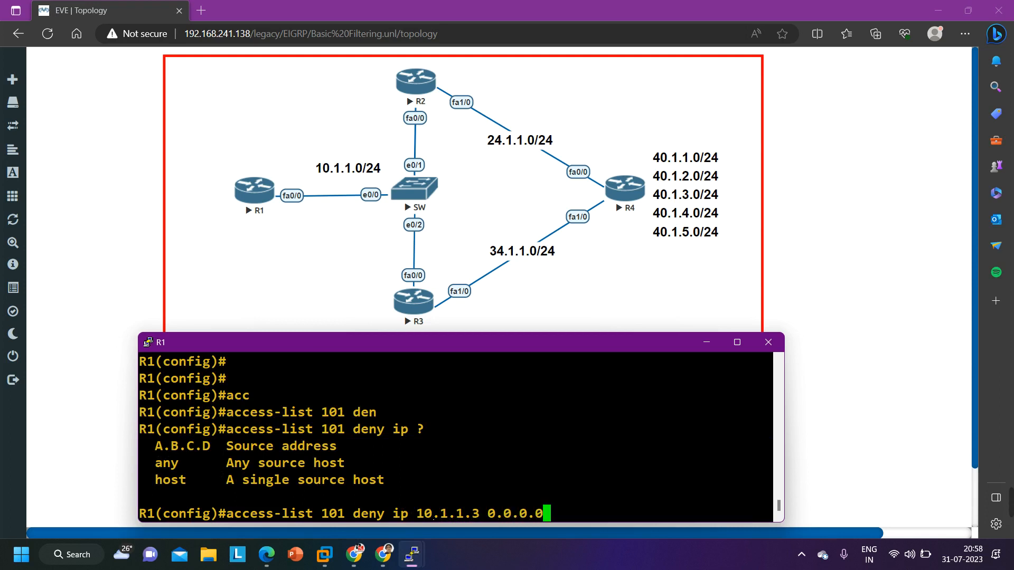
pyautogui.press('BackSpace')
pyautogui.press('BackSpace')
pyautogui.press('BackSpace')
pyautogui.press('BackSpace')
pyautogui.press('BackSpace')
pyautogui.press('BackSpace')
pyautogui.press('BackSpace')
pyautogui.press('BackSpace')
pyautogui.press('BackSpace')
pyautogui.press('BackSpace')
pyautogui.press('BackSpace')
pyautogui.press('BackSpace')
pyautogui.press('BackSpace')
pyautogui.press('BackSpace')
pyautogui.press('BackSpace')
pyautogui.press('BackSpace')
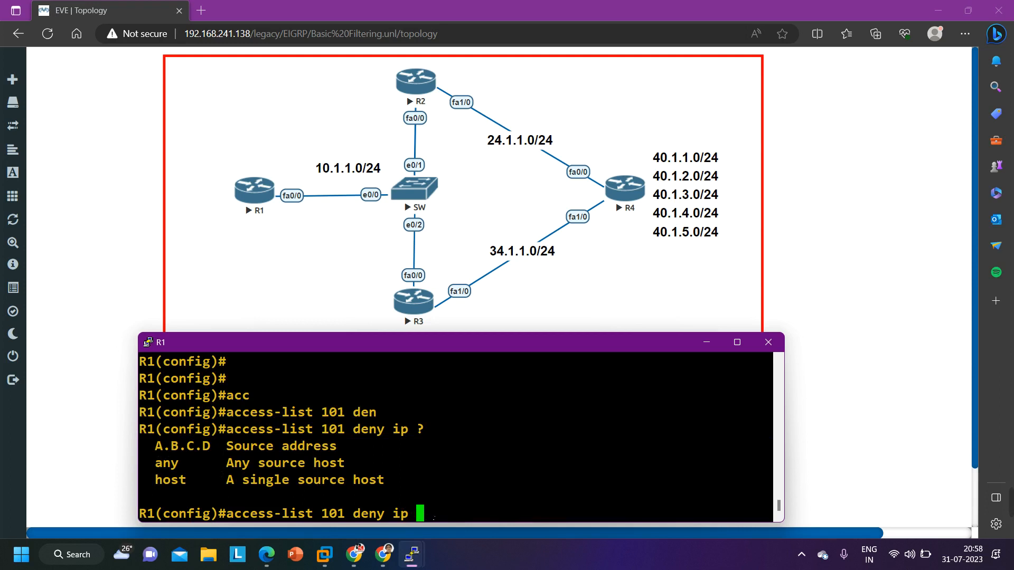
# Complete the access-list 101 deny ip entry with source host 10.1.1.3, destination 40.1.0.0 and wildcard mask 0.0.255.255
pyautogui.write('ho')
pyautogui.press('Tab')
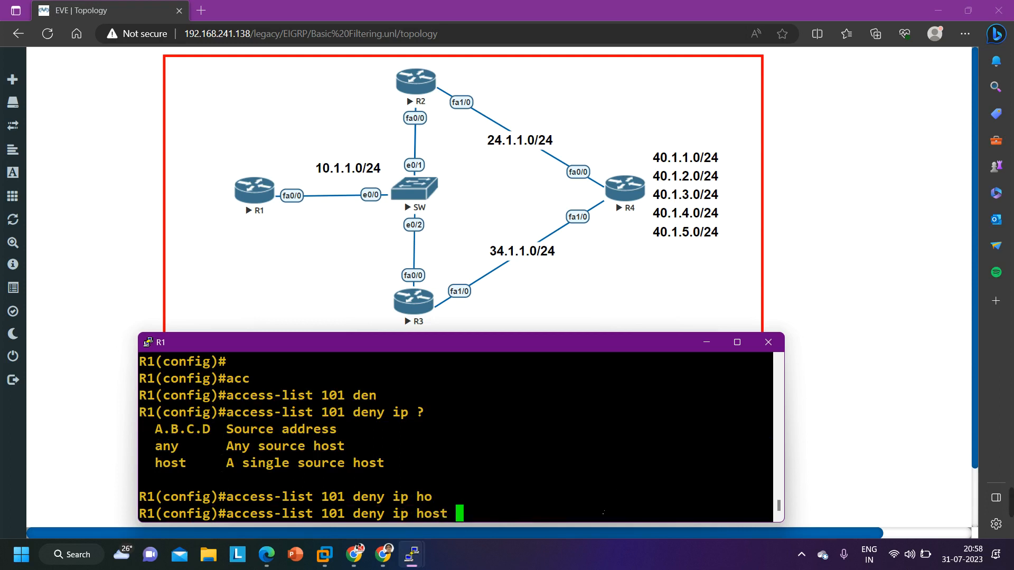
pyautogui.write('10.1.1.3')
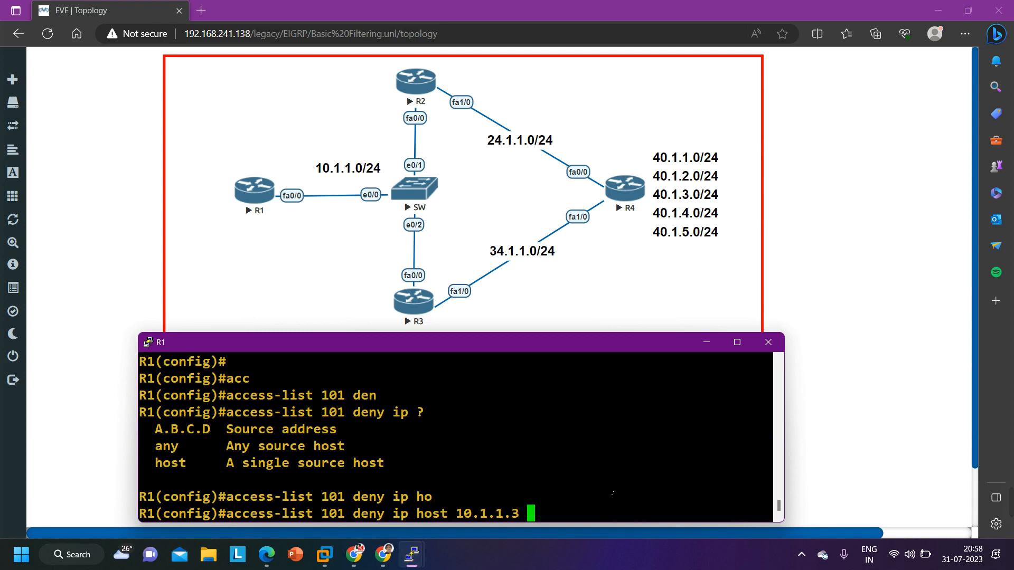
pyautogui.write(' 40.1.1.')
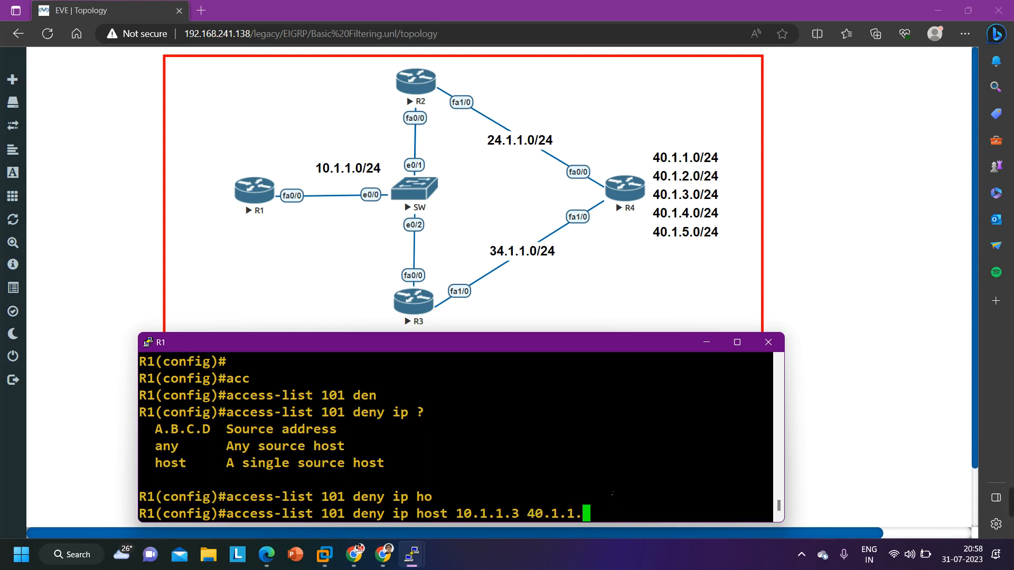
pyautogui.press('BackSpace')
pyautogui.write('0.0 0.0.0.')
pyautogui.press('BackSpace')
pyautogui.press('BackSpace')
pyautogui.write('255.25')
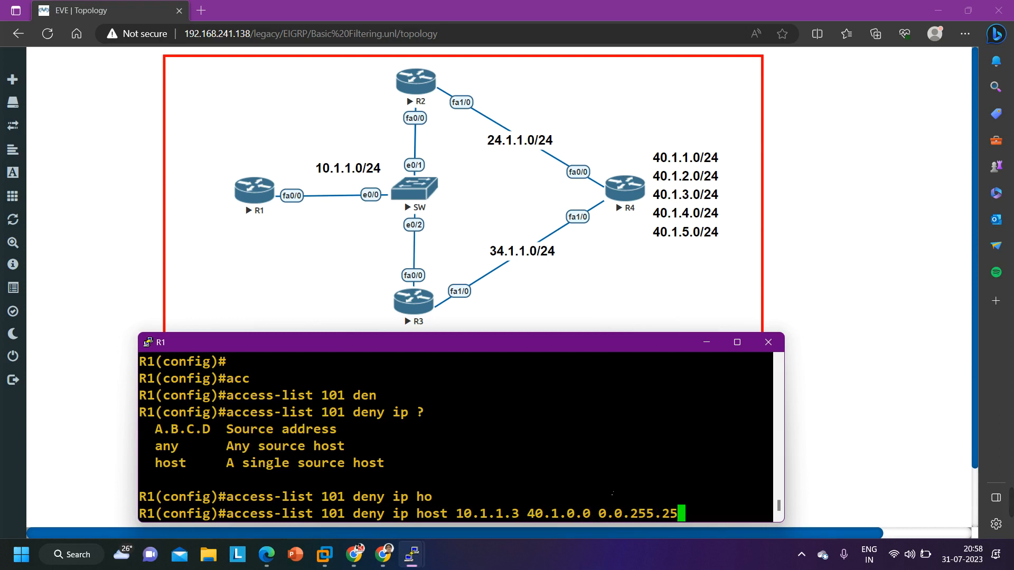
pyautogui.write('5')
pyautogui.press('Return')
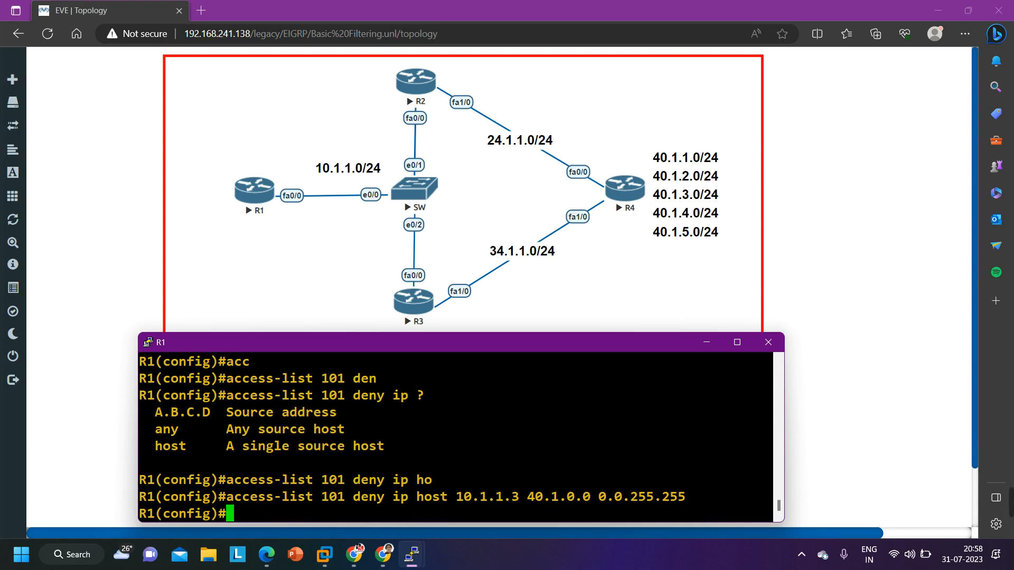
pyautogui.moveTo(456, 497); pyautogui.dragTo(597, 497)
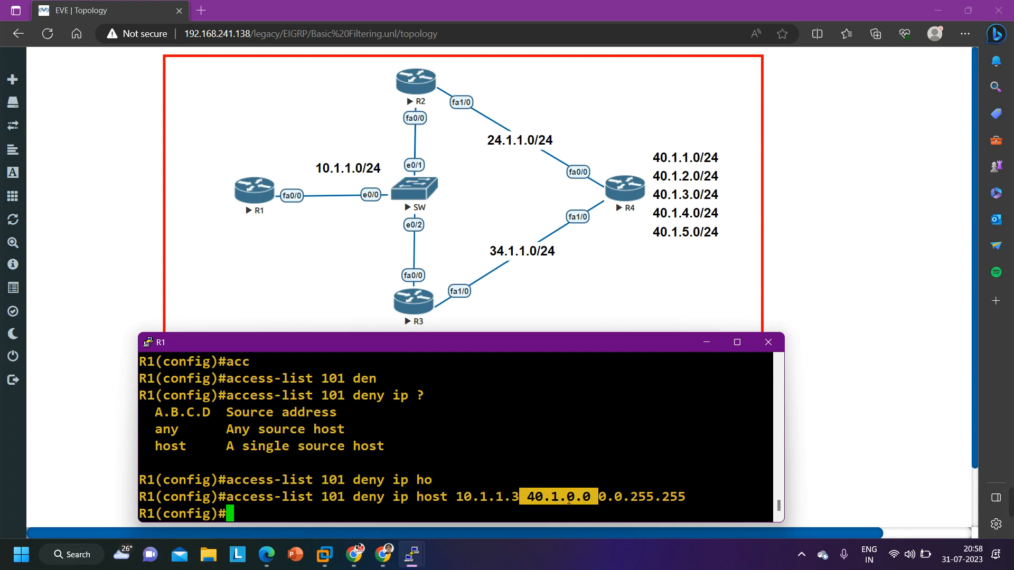
# Add a permit ip any any entry to access list 101 on R1
pyautogui.write('acc')
pyautogui.press('Tab')
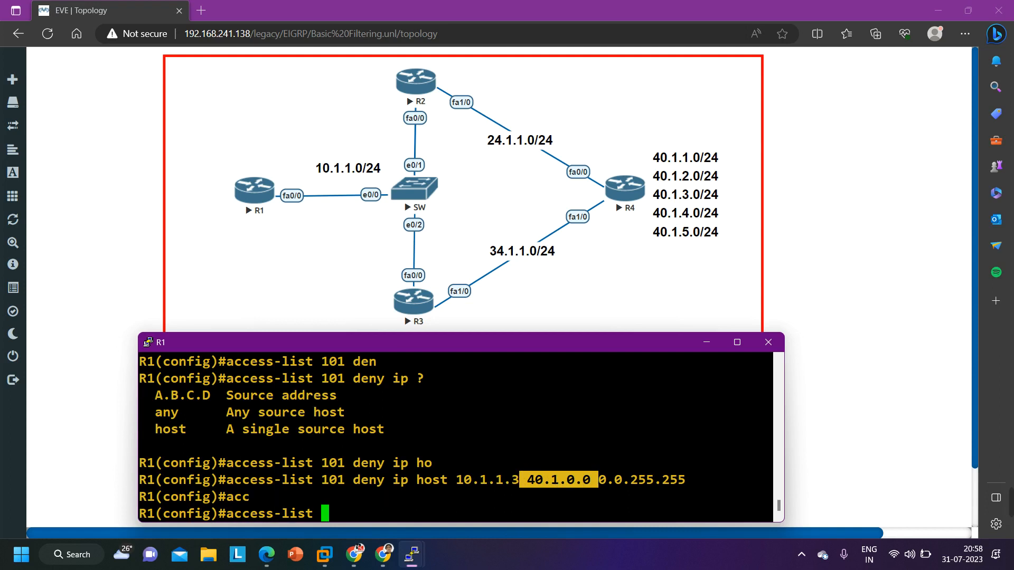
pyautogui.write('101 per')
pyautogui.press('Tab')
pyautogui.write('ip an')
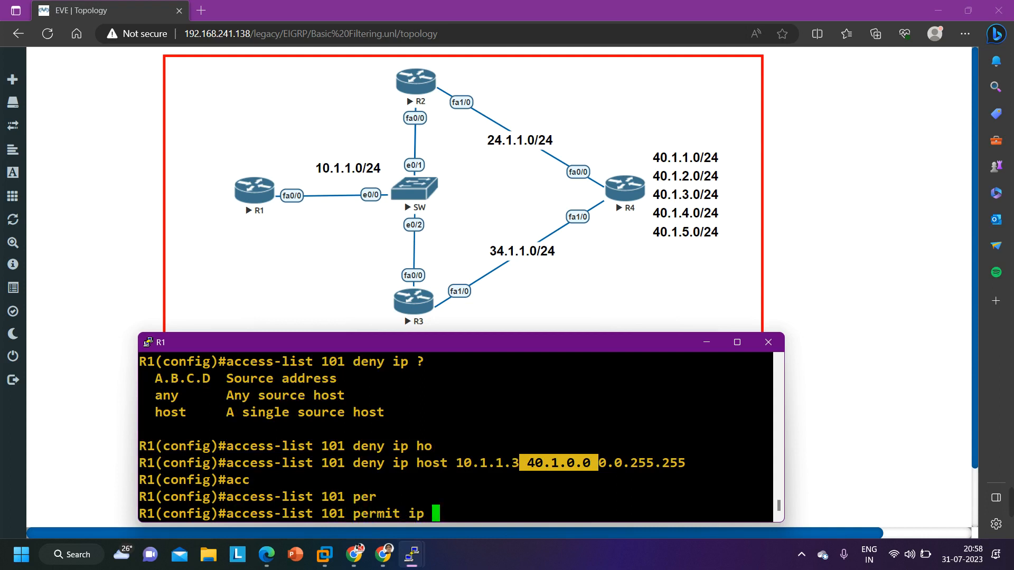
pyautogui.press('Tab')
pyautogui.press('Return')
pyautogui.press('Up')
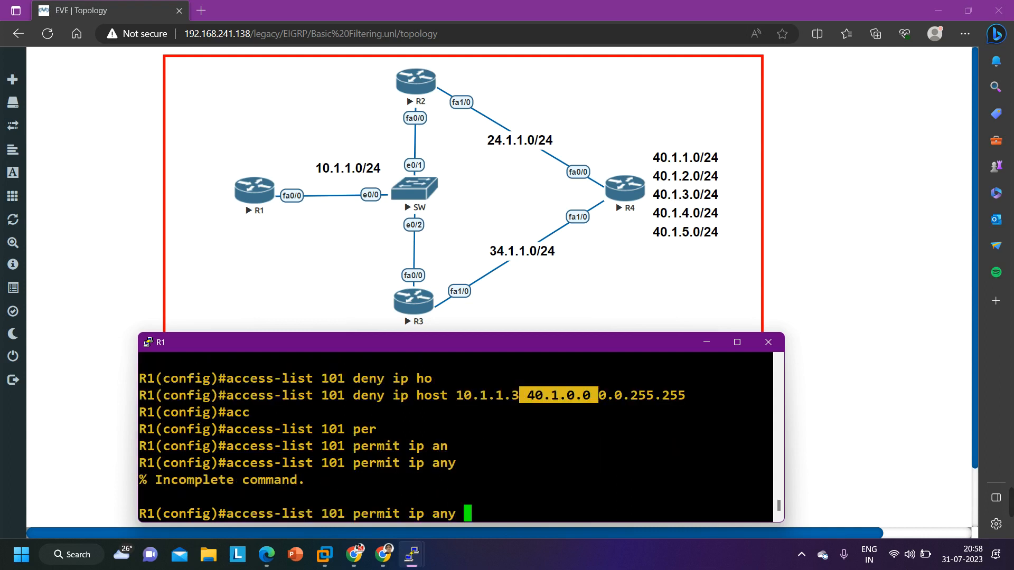
pyautogui.write('an')
pyautogui.press('Tab')
pyautogui.press('Return')
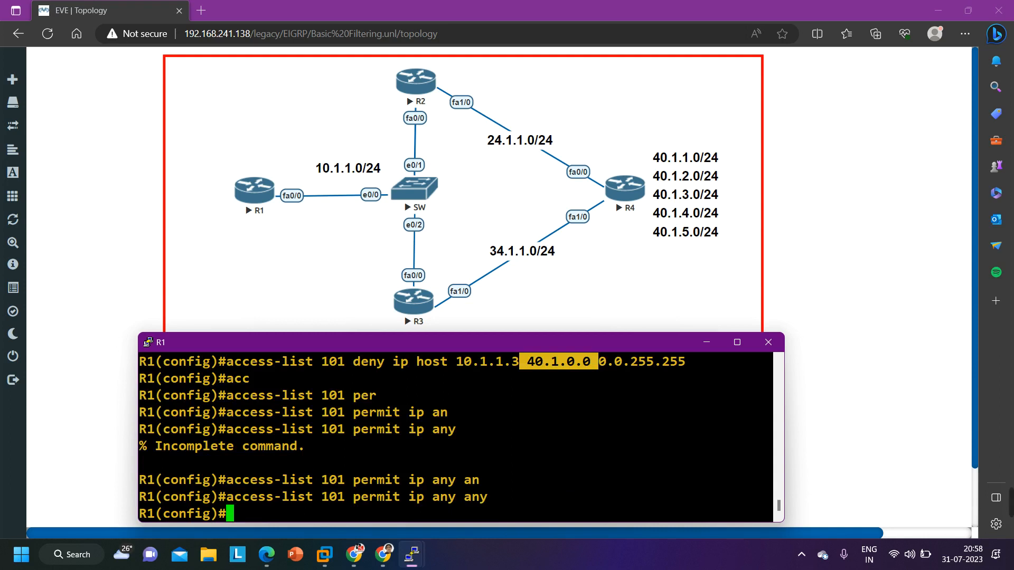
# Enter router configuration mode for EIGRP 10 on R1
pyautogui.write('ro')
pyautogui.press('Tab')
pyautogui.write('uter ei')
pyautogui.press('Tab')
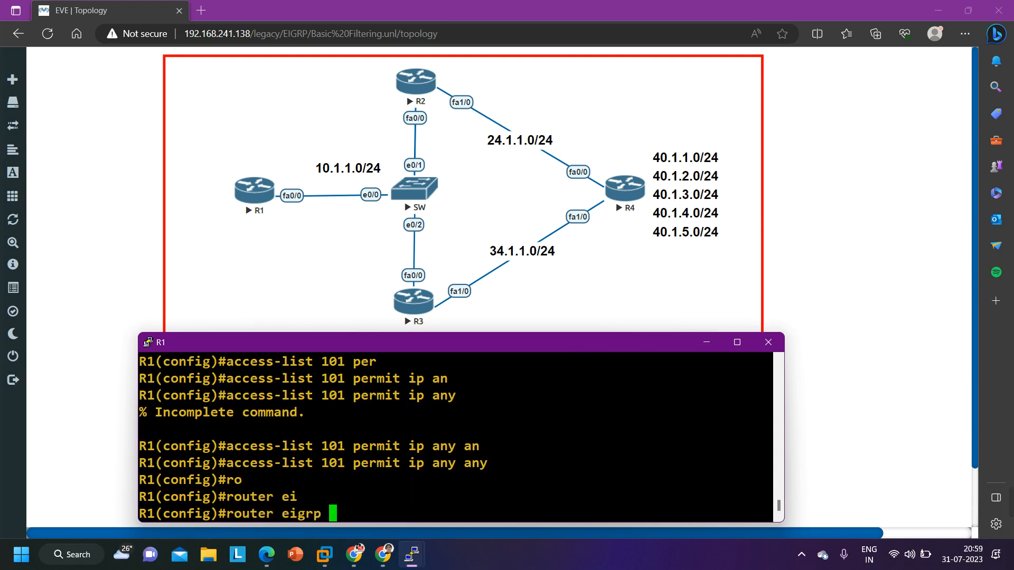
pyautogui.write('10')
pyautogui.press('Return')
# Apply access list 101 as an inbound filter with distribute-list 101 in, and return to privileged EXEC mode
pyautogui.write('di')
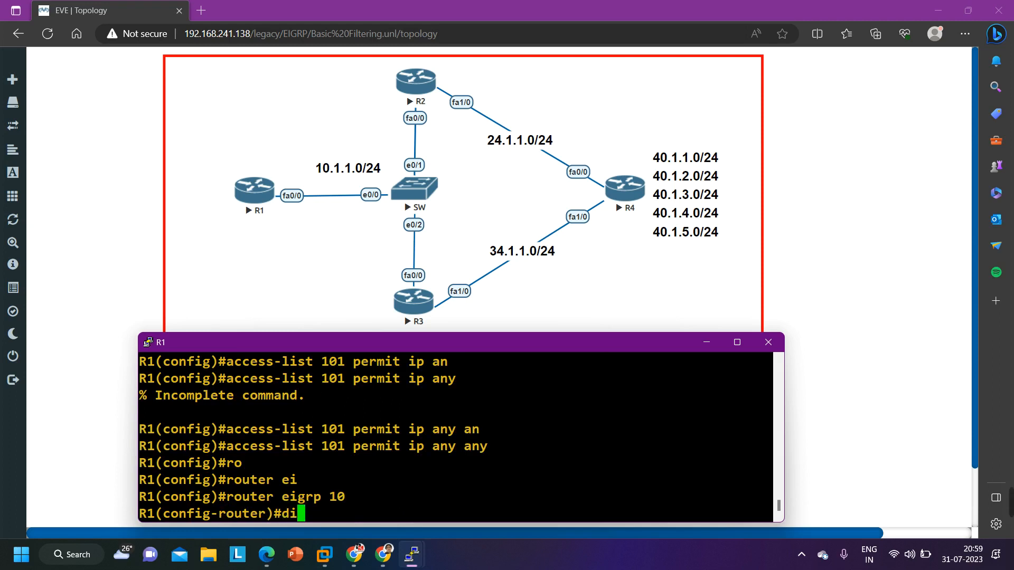
pyautogui.press('Tab')
pyautogui.write('str')
pyautogui.press('Tab')
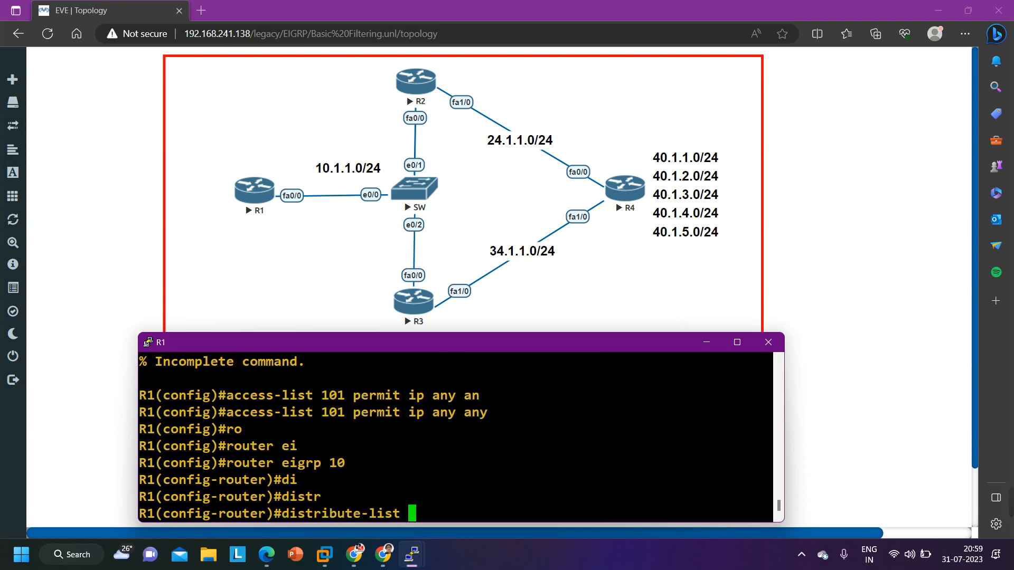
pyautogui.write('101')
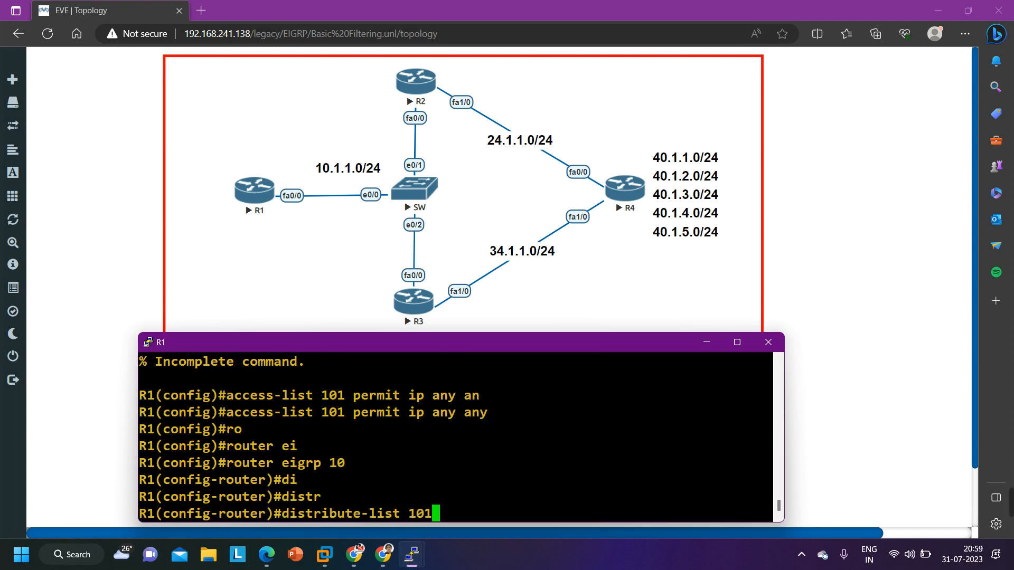
pyautogui.write(' in')
pyautogui.press('Return')
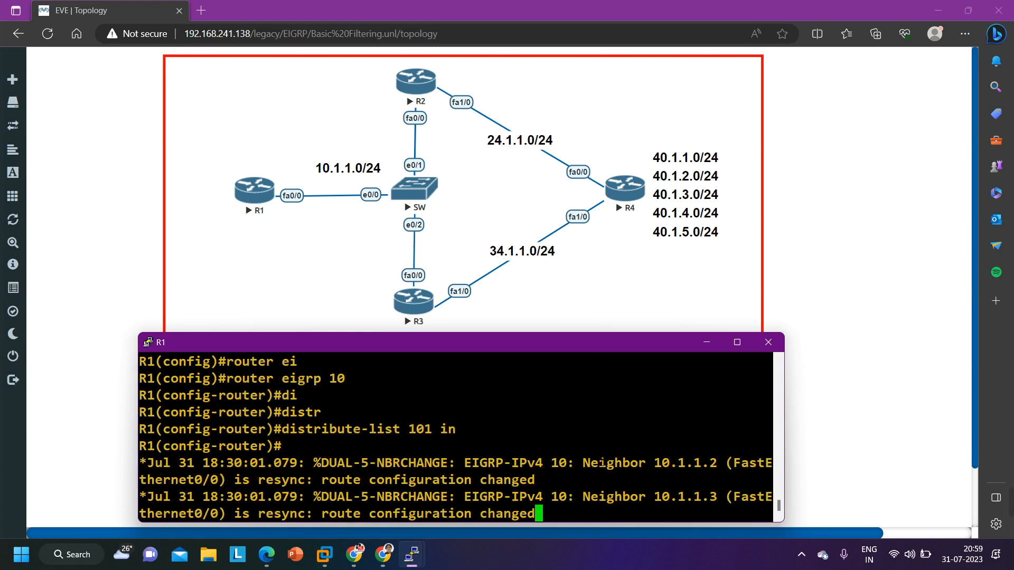
pyautogui.press('Return')
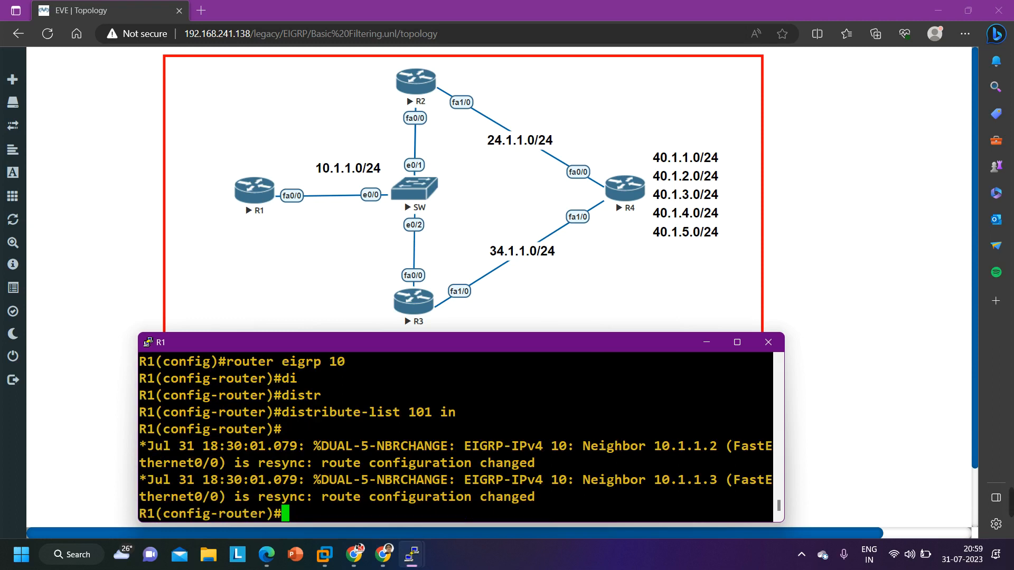
pyautogui.press('Return')
pyautogui.hotkey('ctrl', 'z')
pyautogui.press('Return')
pyautogui.press('Return')
pyautogui.press('Return')
pyautogui.press('Return')
pyautogui.press('Return')
pyautogui.press('Return')
pyautogui.press('Return')
pyautogui.press('Return')
pyautogui.press('Return')
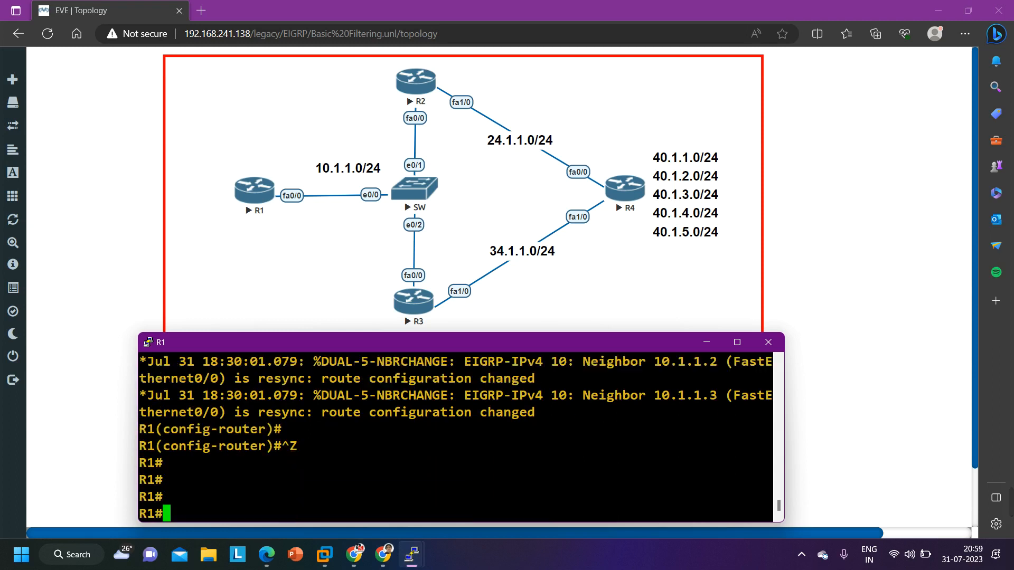
# Run show ip route eigrp on R1 and check the next hops of the 40.1.x.0 routes
pyautogui.write('show ip ro')
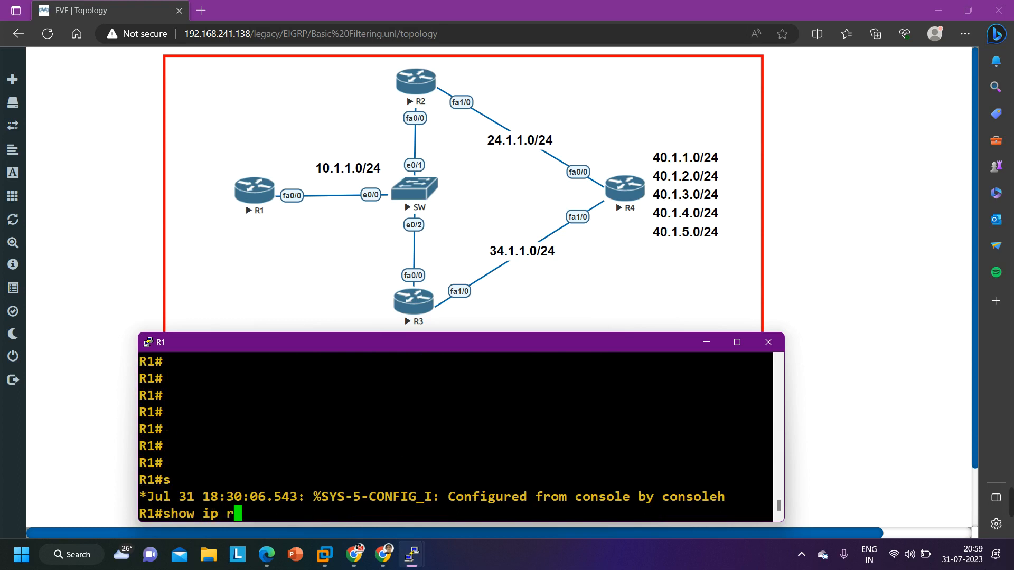
pyautogui.press('Tab')
pyautogui.write('ei')
pyautogui.press('Tab')
pyautogui.press('Return')
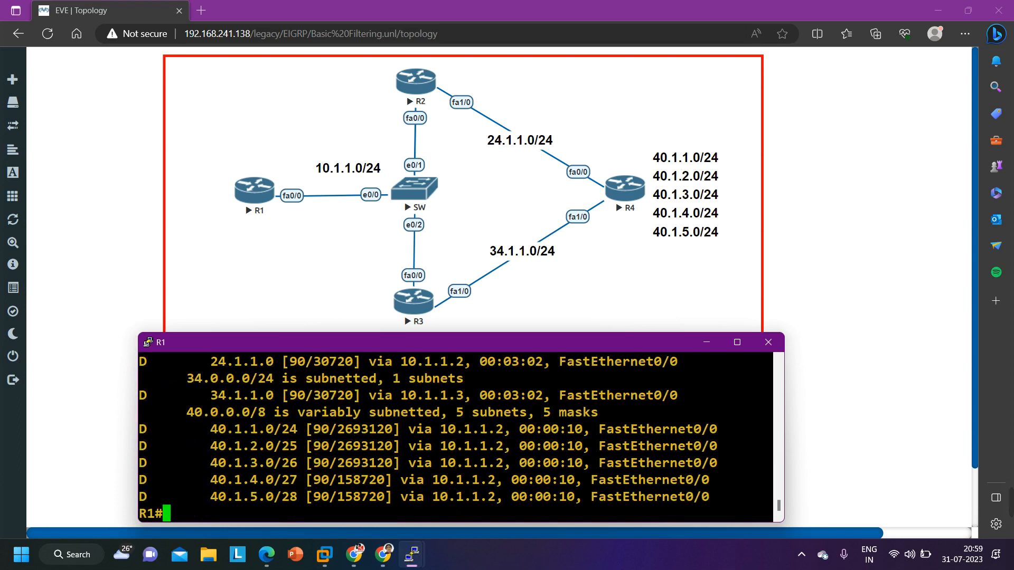
pyautogui.moveTo(139, 429); pyautogui.dragTo(733, 506)
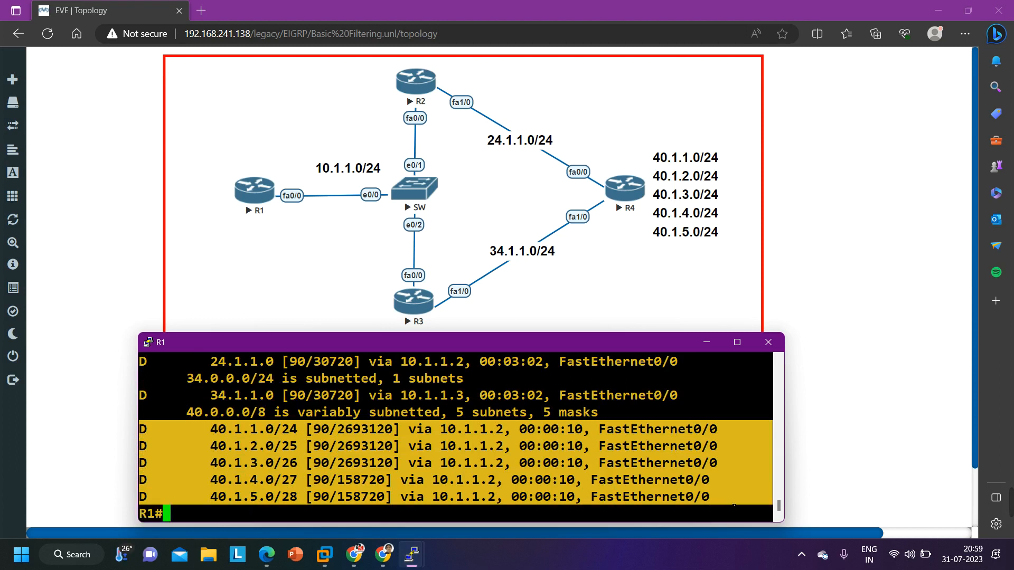
pyautogui.moveTo(444, 440); pyautogui.dragTo(511, 431)
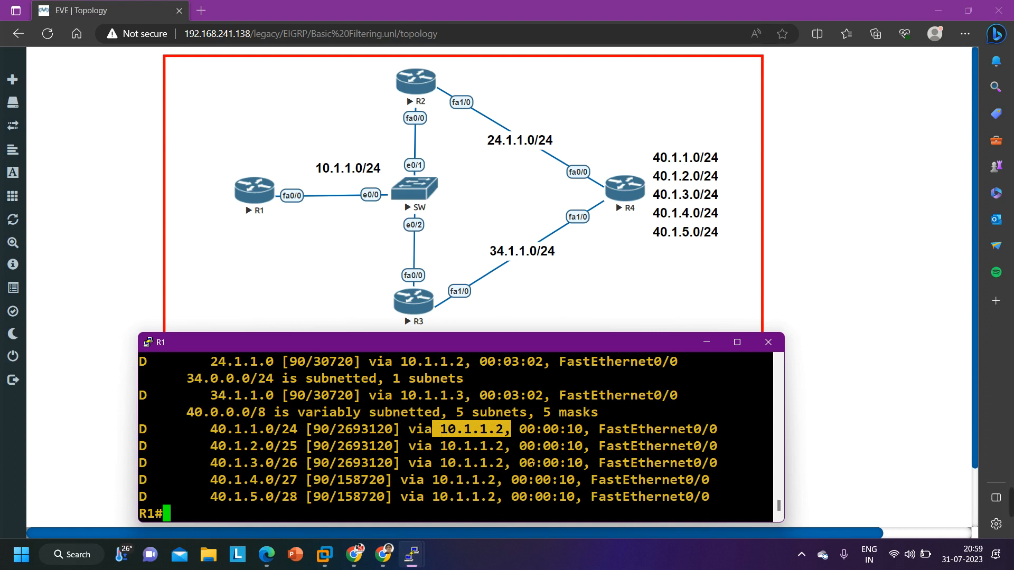
# Rerun show ip route eigrp on R1 to list the EIGRP routes again
pyautogui.press('Up')
pyautogui.press('Return')
pyautogui.press('Return')
pyautogui.press('Return')
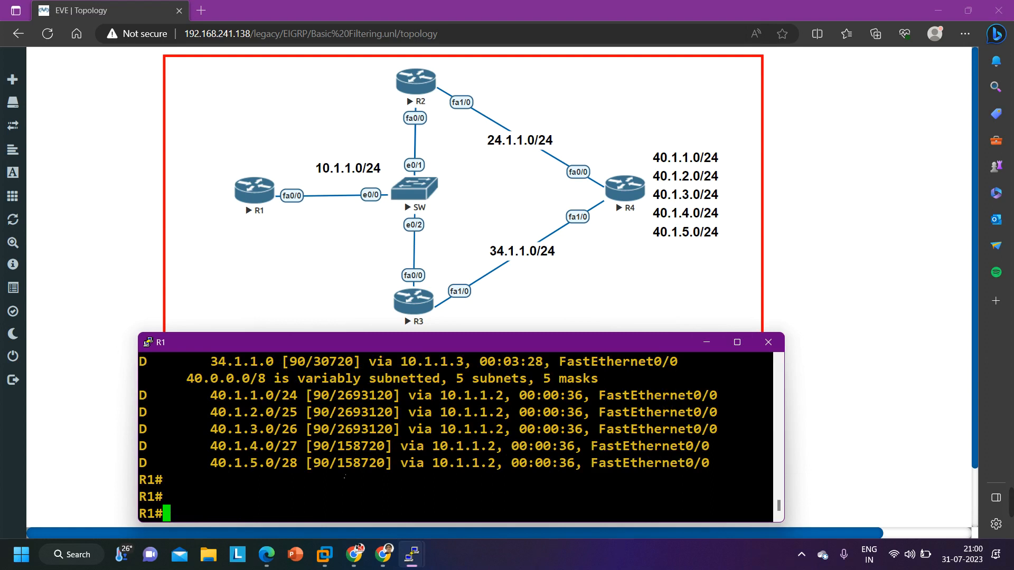
# Run show ip protocols on R1 in a maximized console and check the incoming update filter list for EIGRP 10
pyautogui.write('sh')
pyautogui.press('Tab')
pyautogui.write('ip pro')
pyautogui.press('Tab')
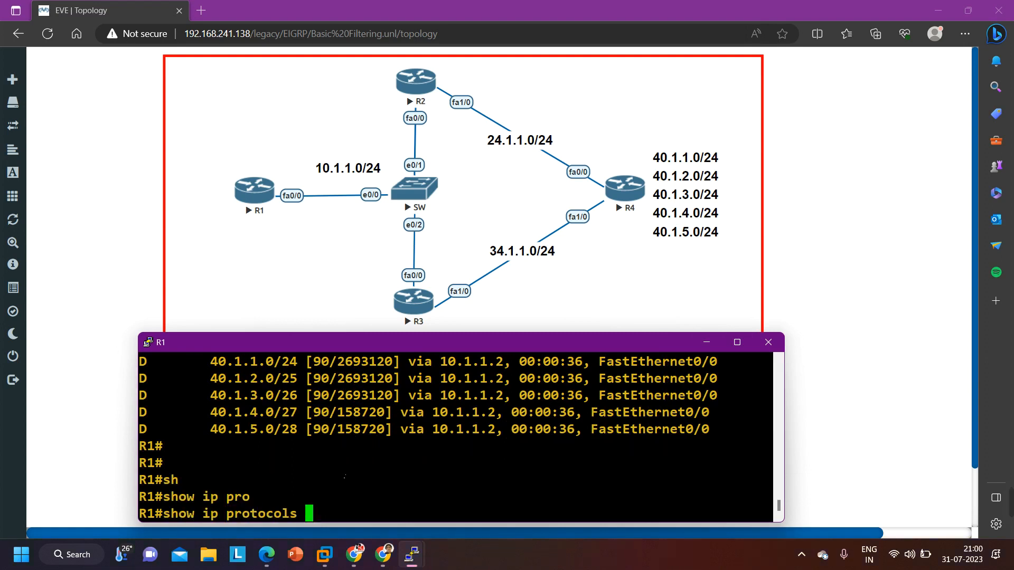
pyautogui.click(737, 342)
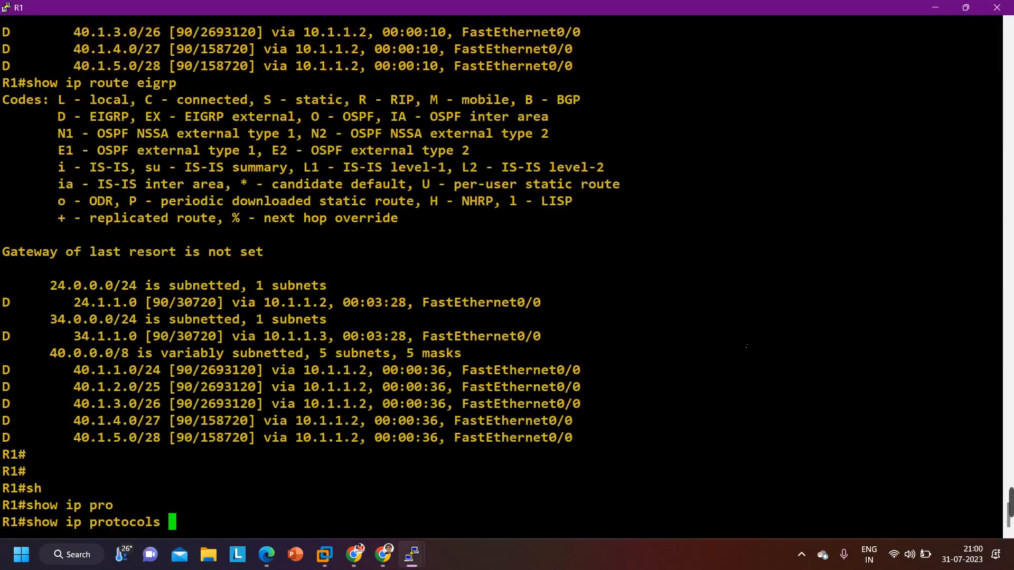
pyautogui.press('Return')
pyautogui.press('Return')
pyautogui.press('Return')
pyautogui.press('Return')
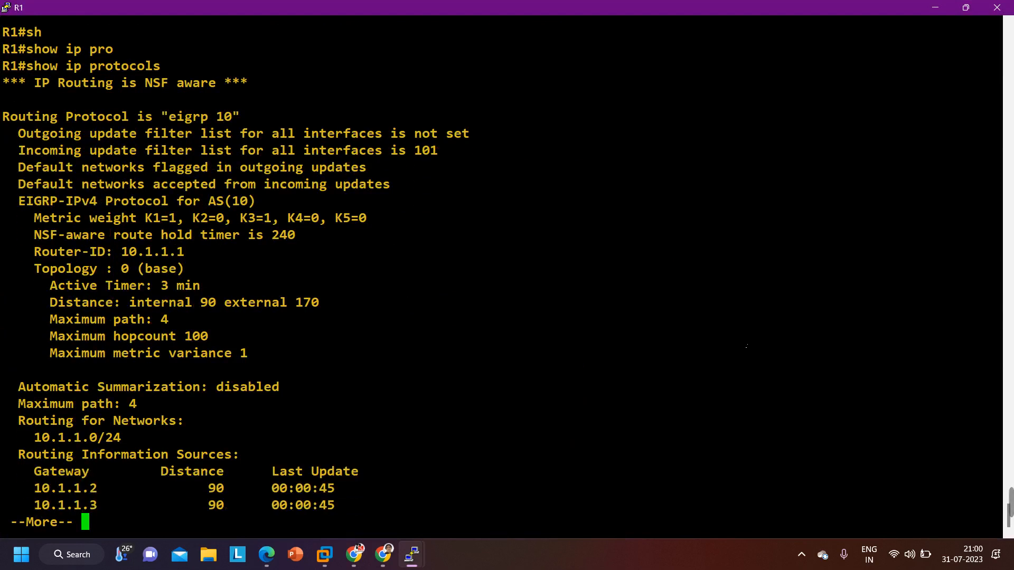
pyautogui.moveTo(20, 153); pyautogui.dragTo(447, 161)
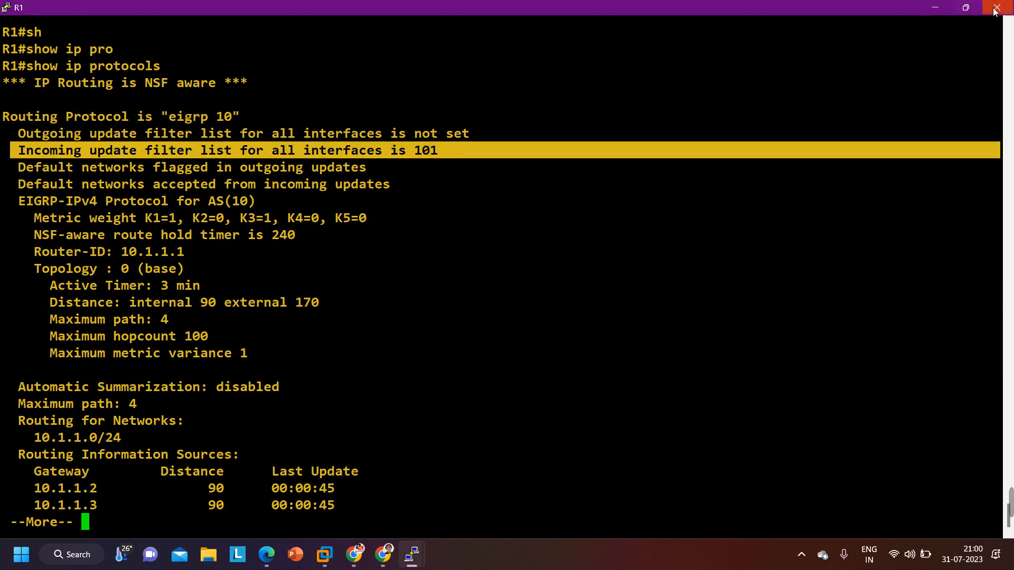
pyautogui.press('space')
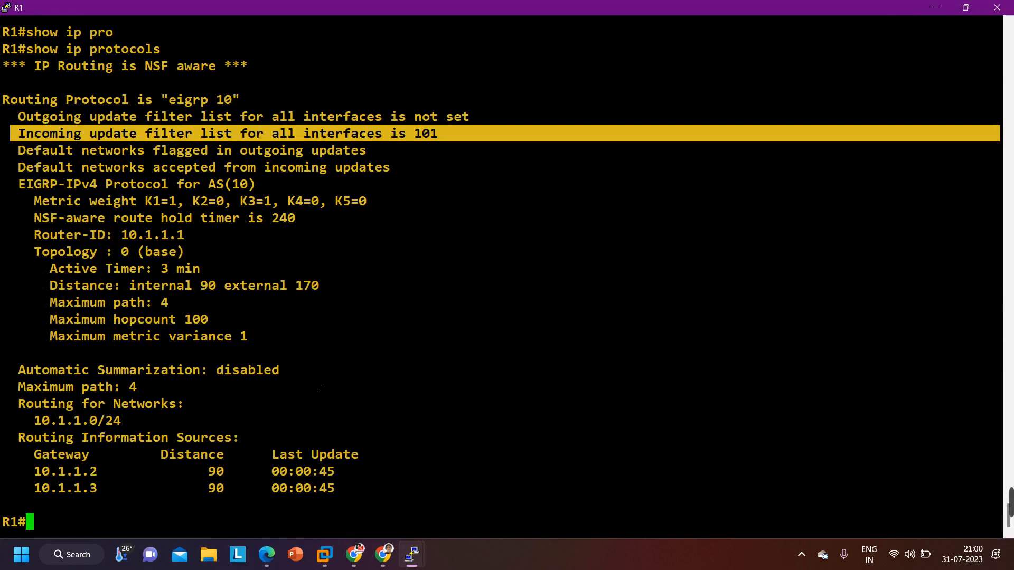
# Run show access-lists 101, examine the deny entry's source host and network, and restore the console to its smaller size
pyautogui.write('sho')
pyautogui.press('Tab')
pyautogui.write('acc')
pyautogui.press('Tab')
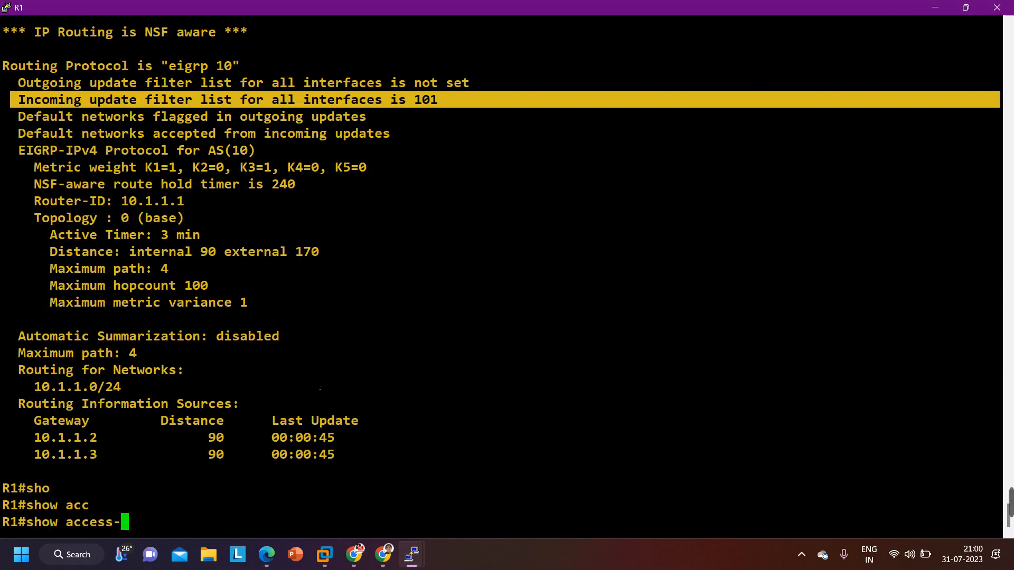
pyautogui.write('l')
pyautogui.press('Tab')
pyautogui.write('101')
pyautogui.press('Return')
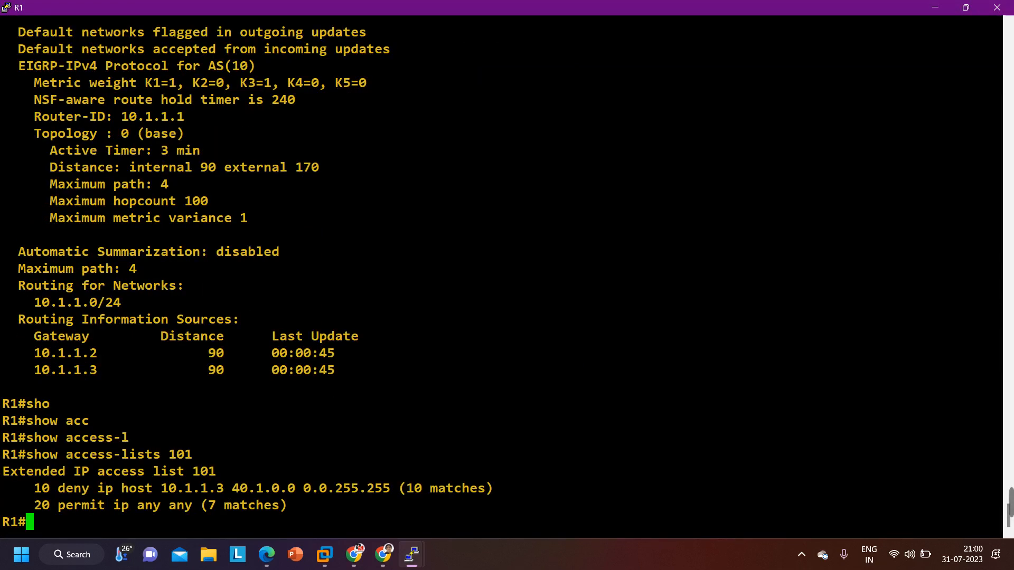
pyautogui.moveTo(226, 497); pyautogui.dragTo(296, 502)
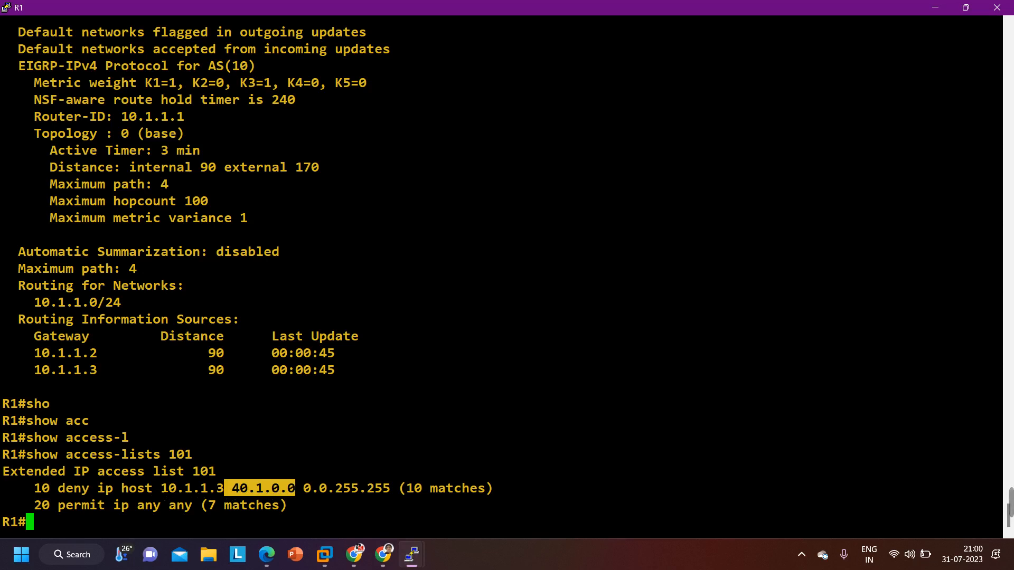
pyautogui.moveTo(161, 490); pyautogui.dragTo(225, 494)
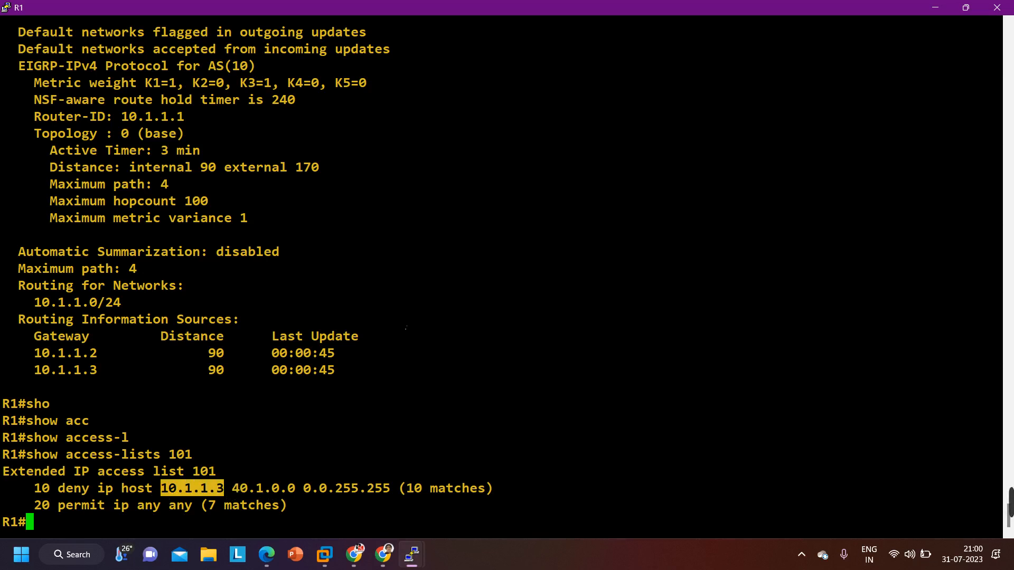
pyautogui.click(972, 7)
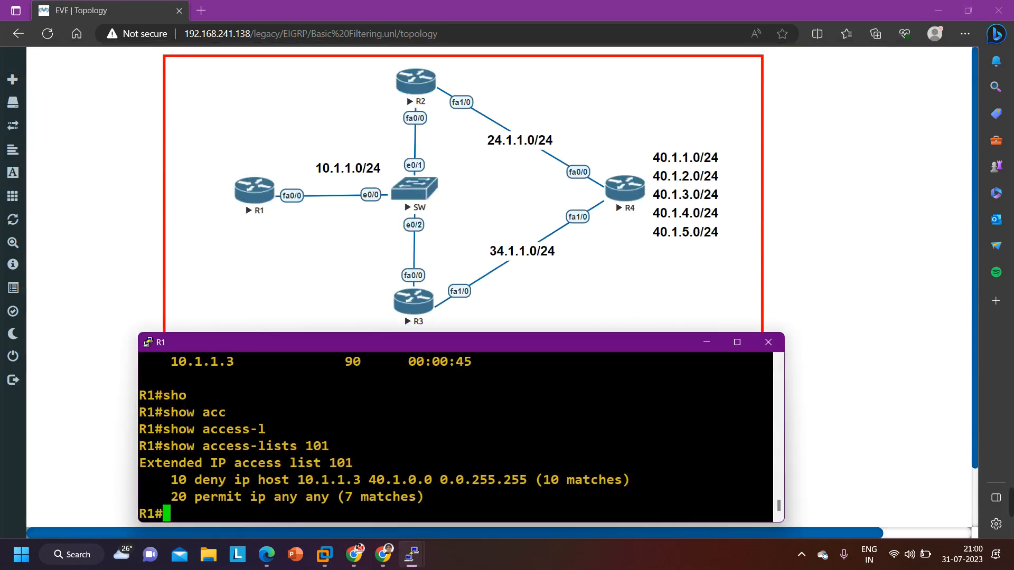
# Enter global configuration mode on R1 from the terminal
pyautogui.press('Return')
pyautogui.press('Return')
pyautogui.press('Return')
pyautogui.write('con')
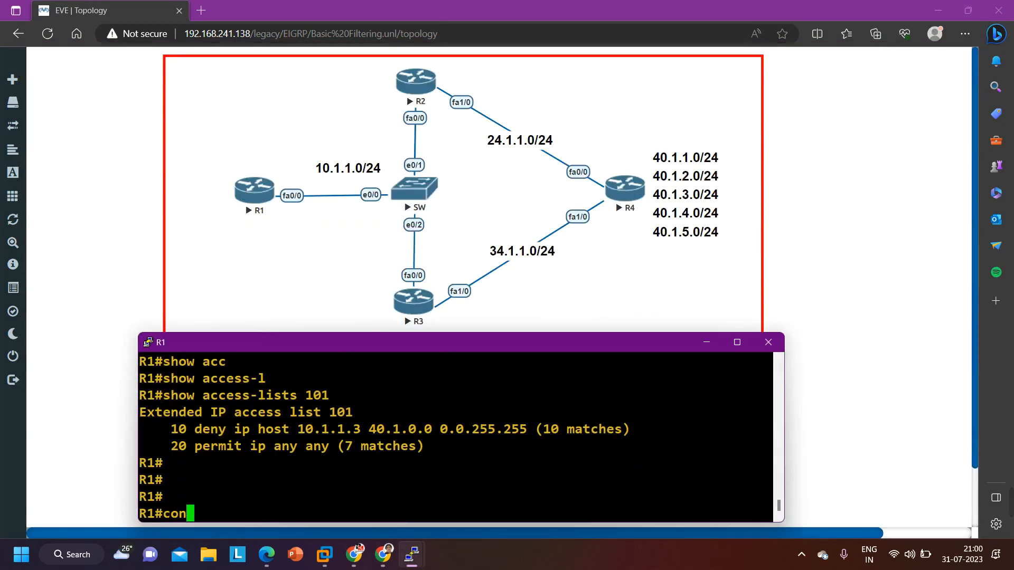
pyautogui.write('f')
pyautogui.press('Tab')
pyautogui.press('Return')
pyautogui.press('Return')
pyautogui.press('Return')
pyautogui.press('Return')
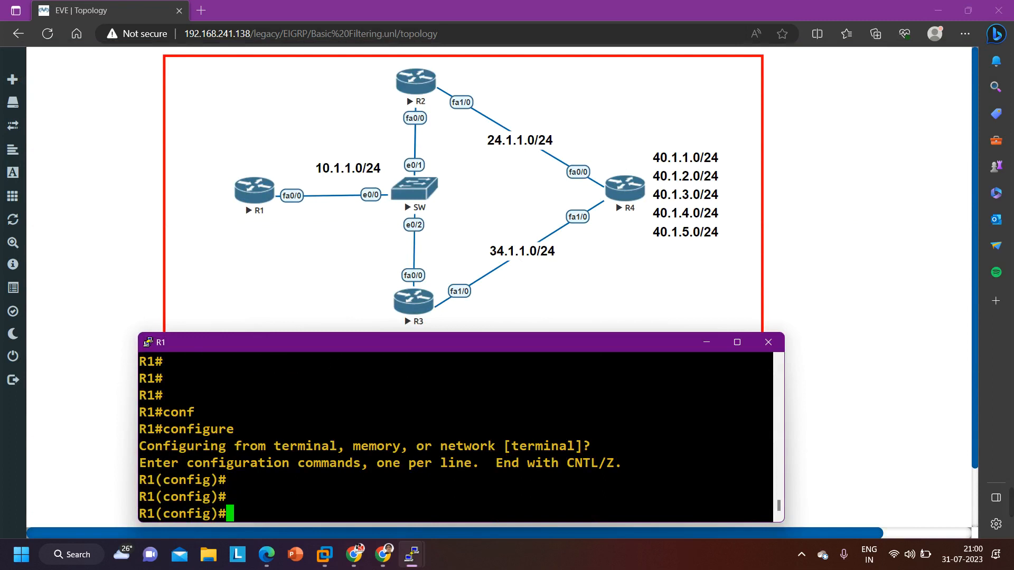
# Enter router configuration mode for EIGRP 10 on R1
pyautogui.write('ro')
pyautogui.press('Tab')
pyautogui.write('uter ei')
pyautogui.press('Tab')
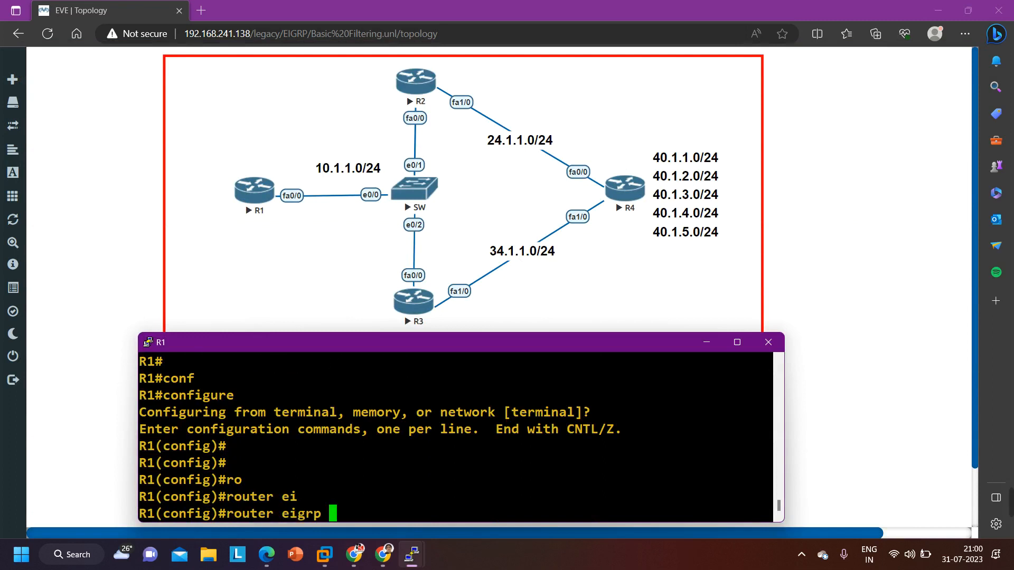
pyautogui.write('10')
pyautogui.press('Return')
# Remove the inbound distribute-list 101 from EIGRP 10 and exit back to global configuration mode
pyautogui.press('Up')
pyautogui.press('Up')
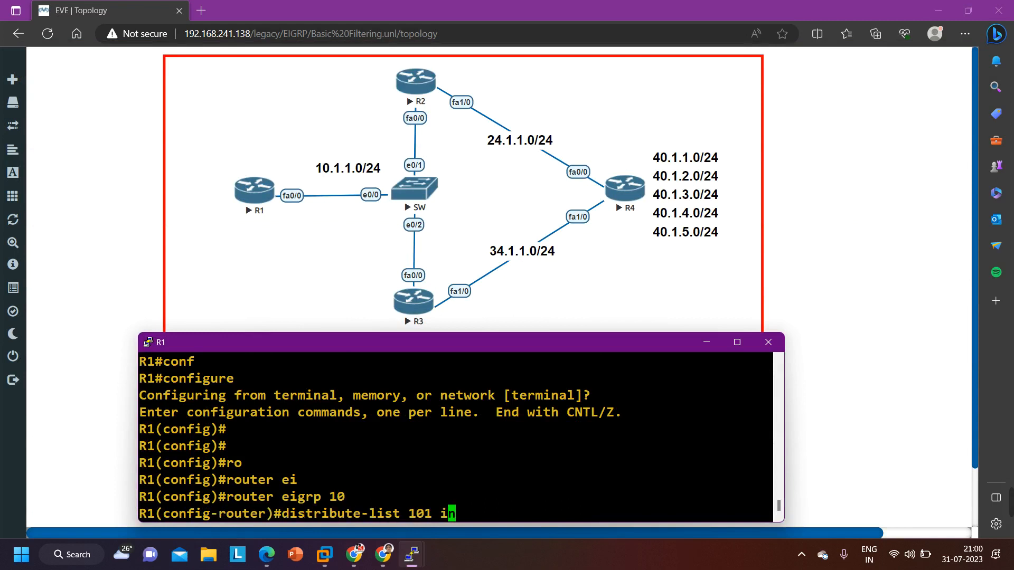
pyautogui.press('Left')
pyautogui.press('Left')
pyautogui.press('Left')
pyautogui.press('Left')
pyautogui.press('Left')
pyautogui.press('Left')
pyautogui.press('Left')
pyautogui.press('Left')
pyautogui.press('Left')
pyautogui.press('Left')
pyautogui.press('Left')
pyautogui.press('Left')
pyautogui.press('Left')
pyautogui.press('Left')
pyautogui.press('Left')
pyautogui.press('Left')
pyautogui.press('Left')
pyautogui.press('Left')
pyautogui.press('Left')
pyautogui.press('Left')
pyautogui.write('no')
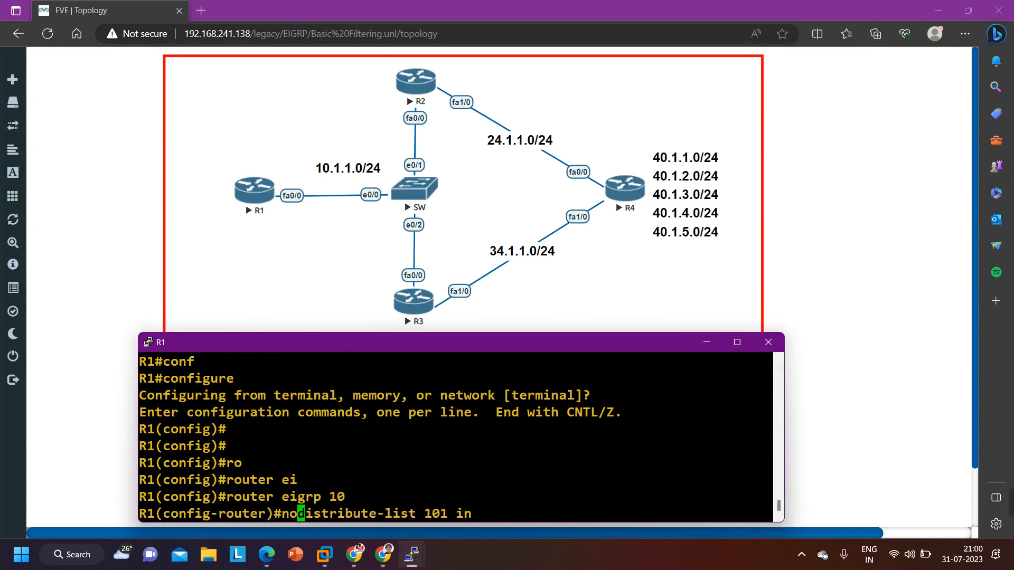
pyautogui.press('Return')
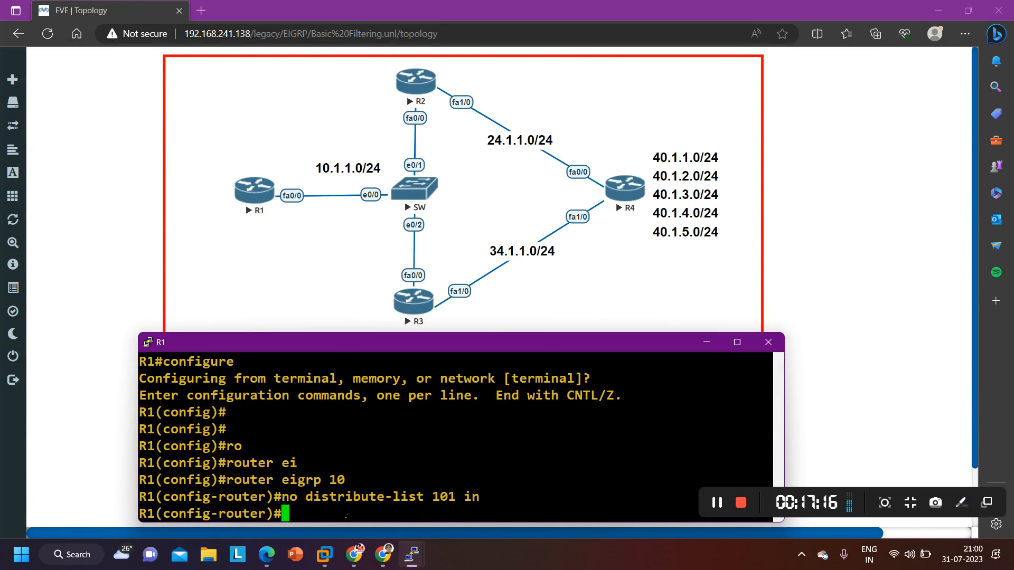
pyautogui.write('exi')
pyautogui.press('Return')
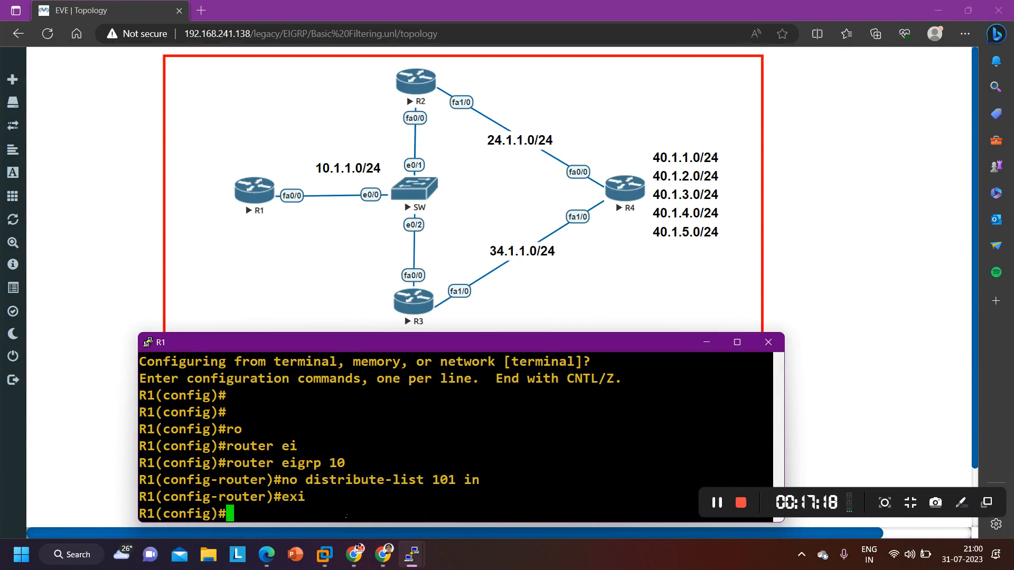
# Delete access list 101 from R1 with no access-list 101
pyautogui.write('acc')
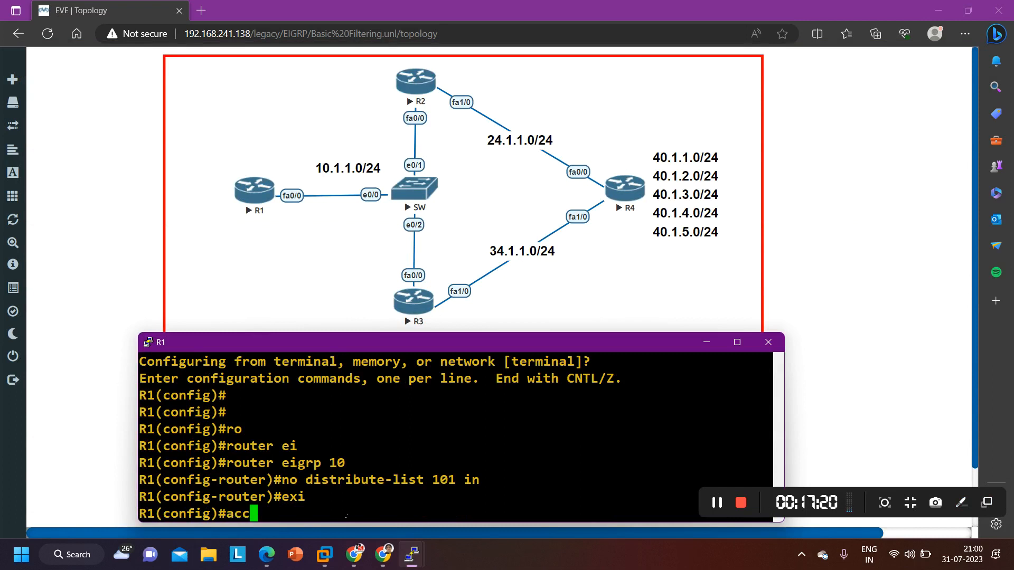
pyautogui.press('BackSpace')
pyautogui.press('BackSpace')
pyautogui.press('BackSpace')
pyautogui.write('no acc')
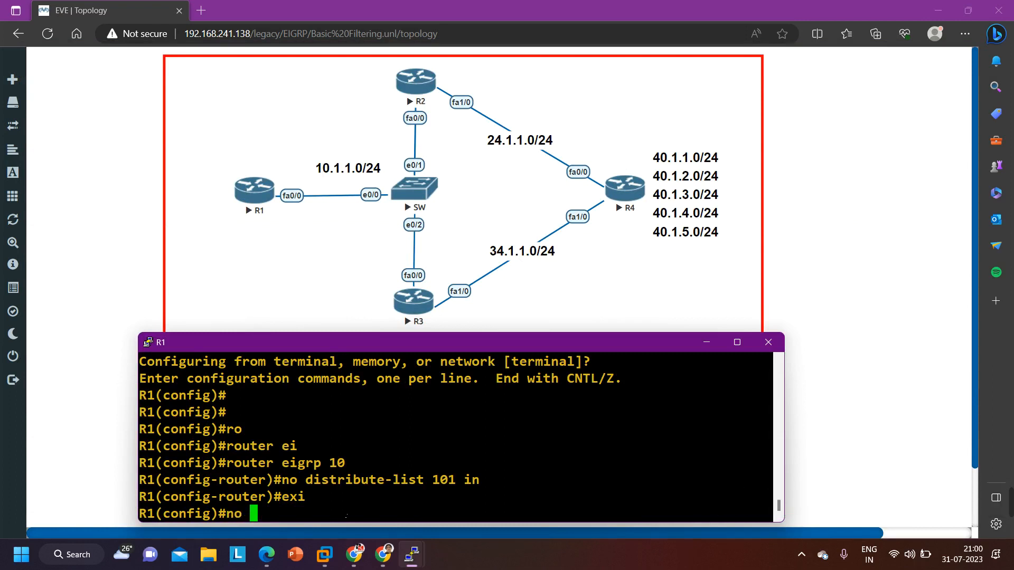
pyautogui.press('Tab')
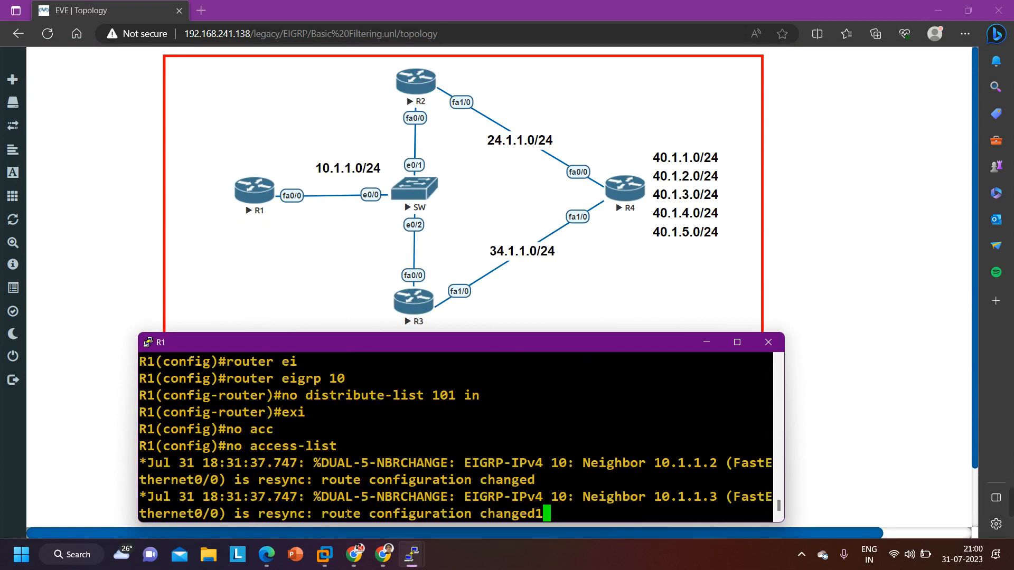
pyautogui.write('101')
pyautogui.press('Return')
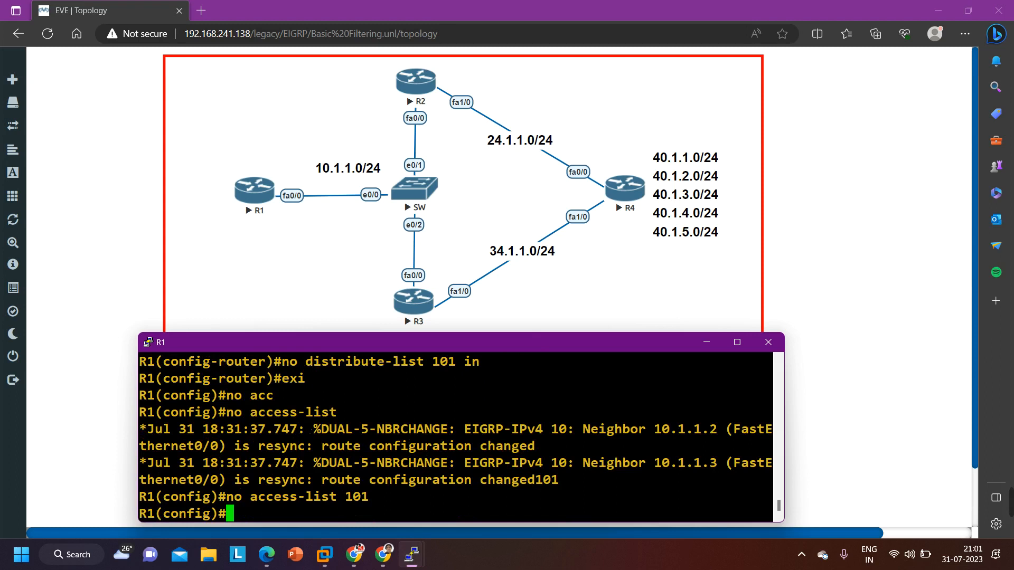
# Clear space at the R1 prompt and run do show ip route eigrp to list the EIGRP routes
pyautogui.press('Return')
pyautogui.press('Return')
pyautogui.press('Return')
pyautogui.press('Return')
pyautogui.press('Return')
pyautogui.press('Return')
pyautogui.press('Return')
pyautogui.press('Return')
pyautogui.press('Return')
pyautogui.write('d')
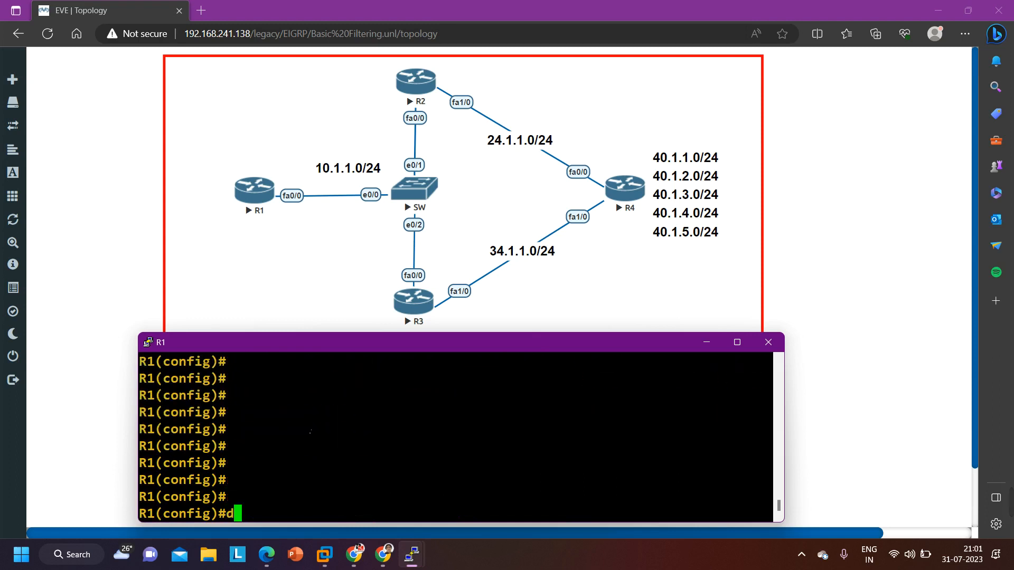
pyautogui.write('o show ip ')
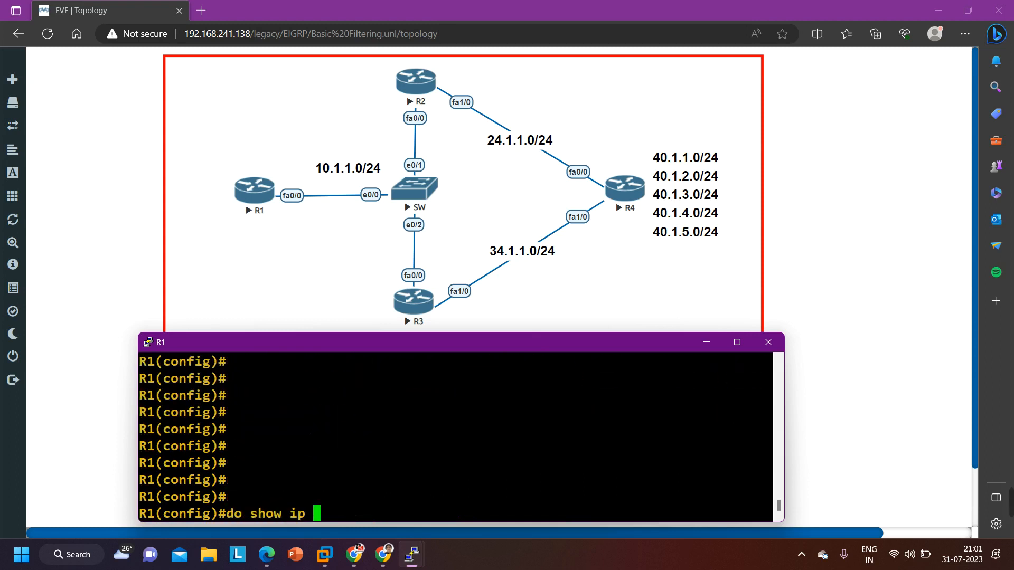
pyautogui.write('route e')
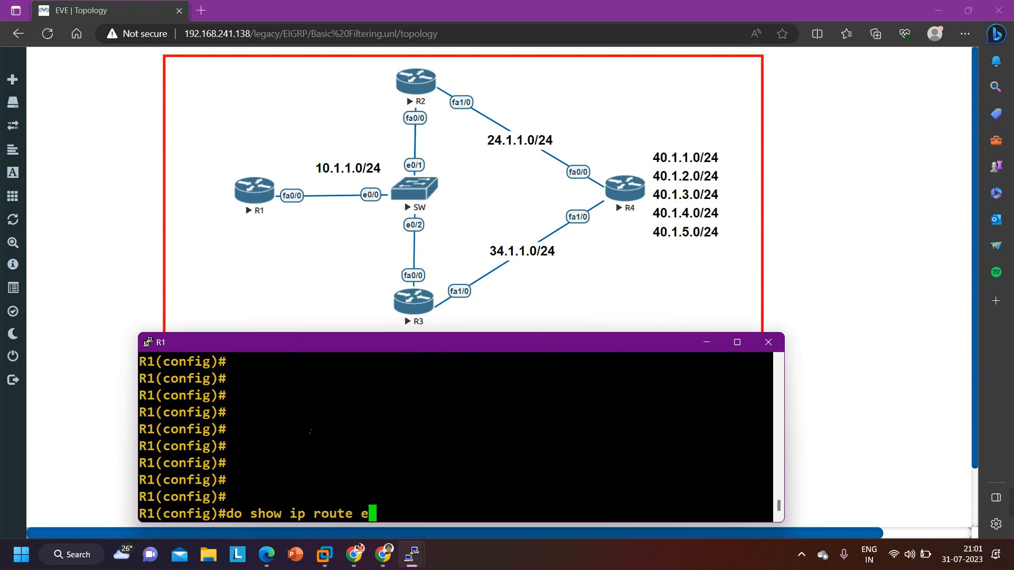
pyautogui.write('igrp')
pyautogui.press('Return')
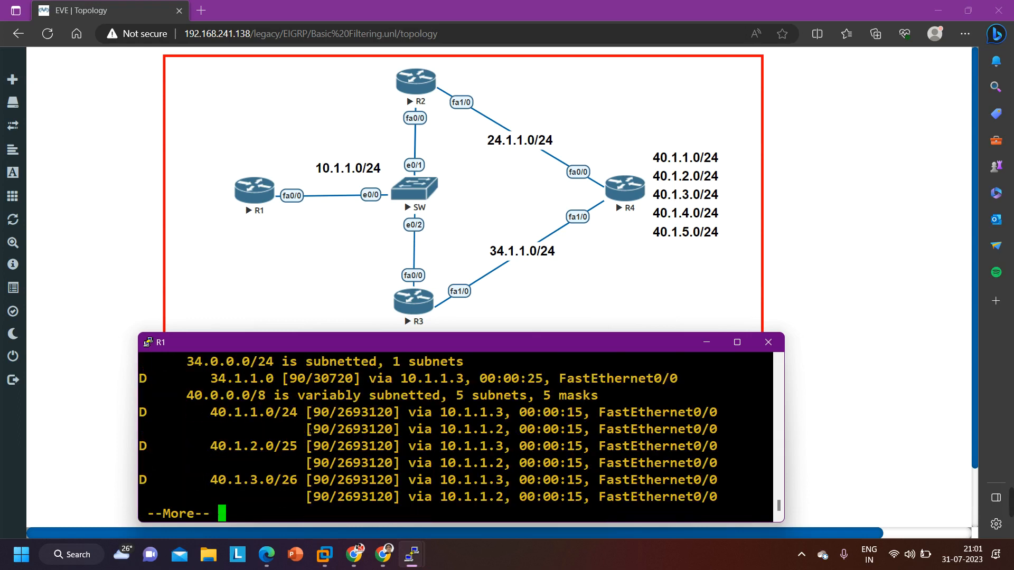
# Page through the rest of the route output and examine the next hops for the 40.1.x.0 networks
pyautogui.moveTo(212, 429); pyautogui.dragTo(566, 496)
pyautogui.press('Return')
pyautogui.press('Return')
pyautogui.press('Return')
pyautogui.press('Return')
pyautogui.press('Return')
pyautogui.press('Return')
pyautogui.press('Return')
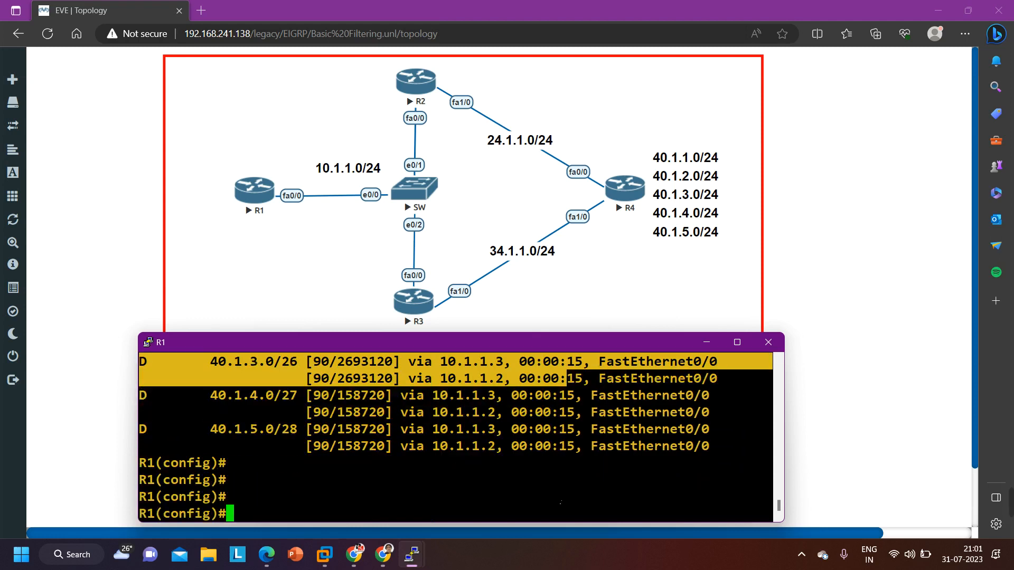
pyautogui.scroll(3, 282, 465)
pyautogui.scroll(-2, 284, 457)
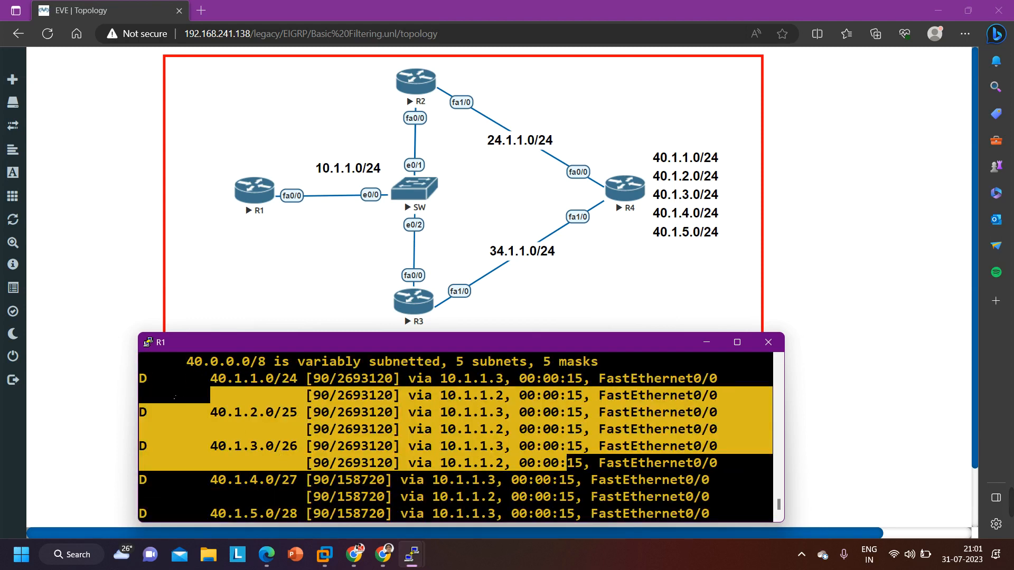
pyautogui.moveTo(155, 397); pyautogui.dragTo(668, 478)
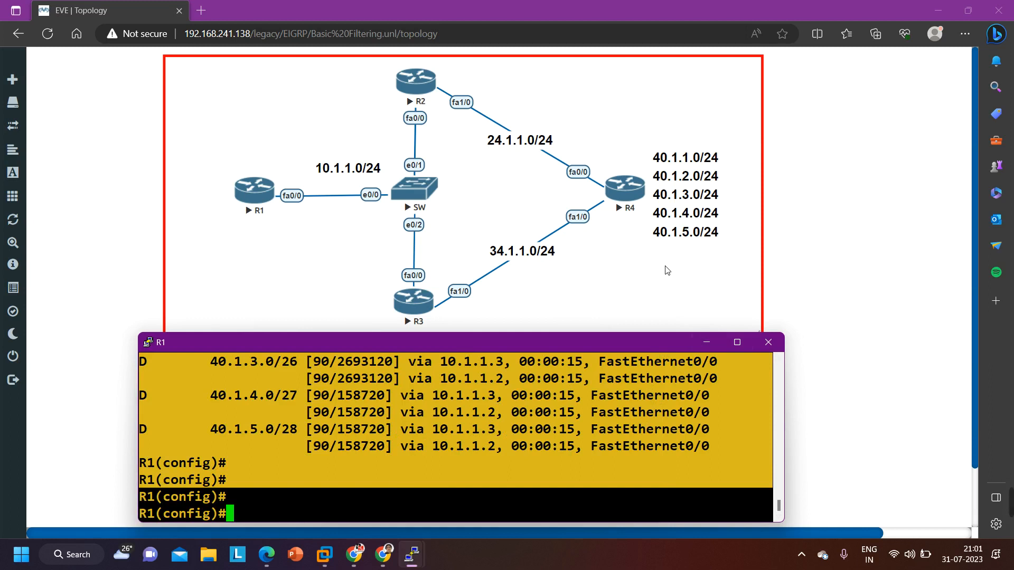
# Nudge the 40.1.x.0 network label block slightly closer to R4 and bring the R1 console back to its route list
pyautogui.click(686, 203)
pyautogui.moveTo(687, 204); pyautogui.dragTo(682, 206)
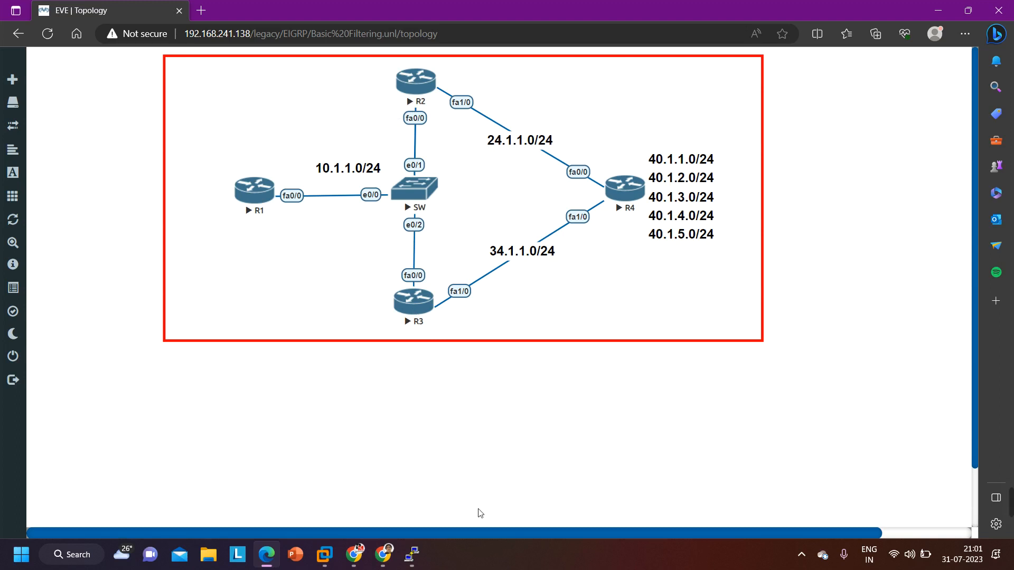
pyautogui.moveTo(412, 555)
pyautogui.click(207, 508)
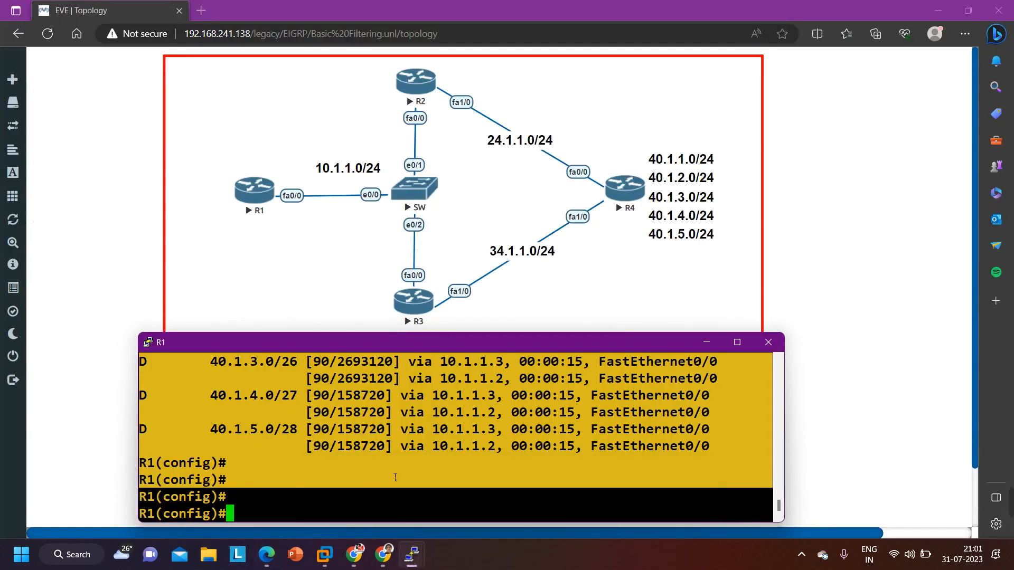
pyautogui.scroll(2, 326, 452)
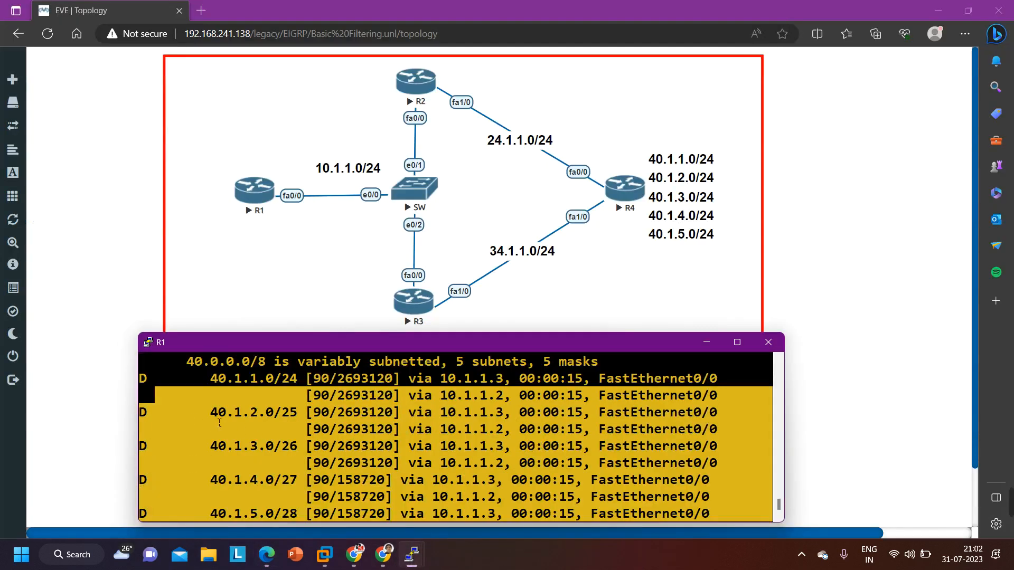
# Run do show access-lists on R1 to check for remaining access lists, leaving a clear prompt
pyautogui.press('Return')
pyautogui.press('Return')
pyautogui.press('Return')
pyautogui.press('Return')
pyautogui.press('Return')
pyautogui.press('Return')
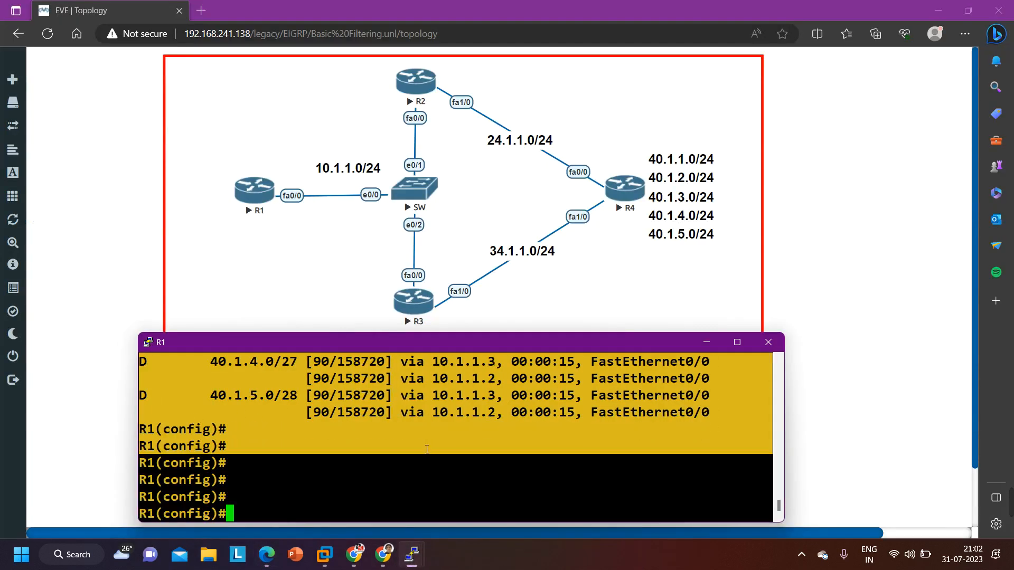
pyautogui.write('do s')
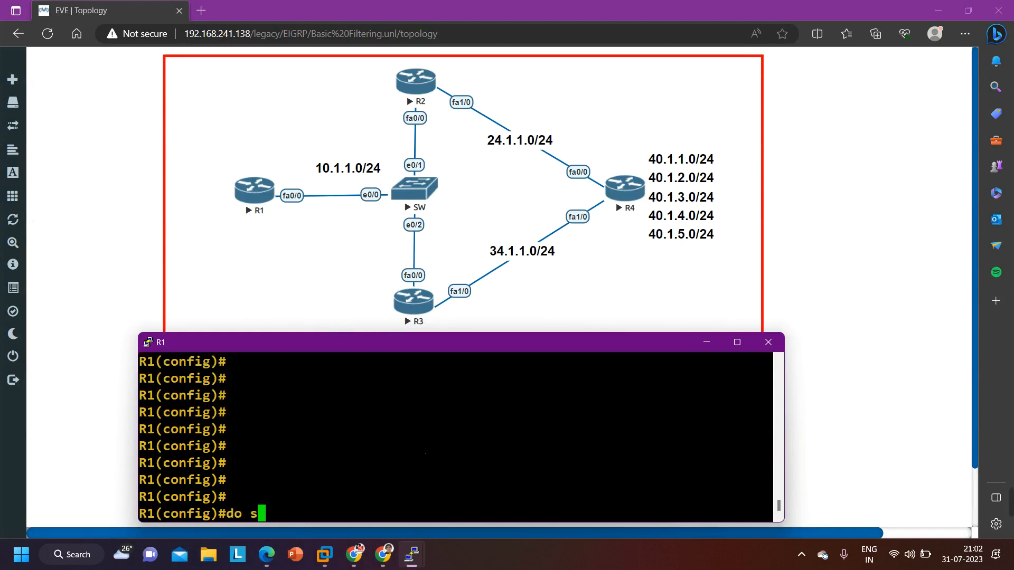
pyautogui.write('how acces')
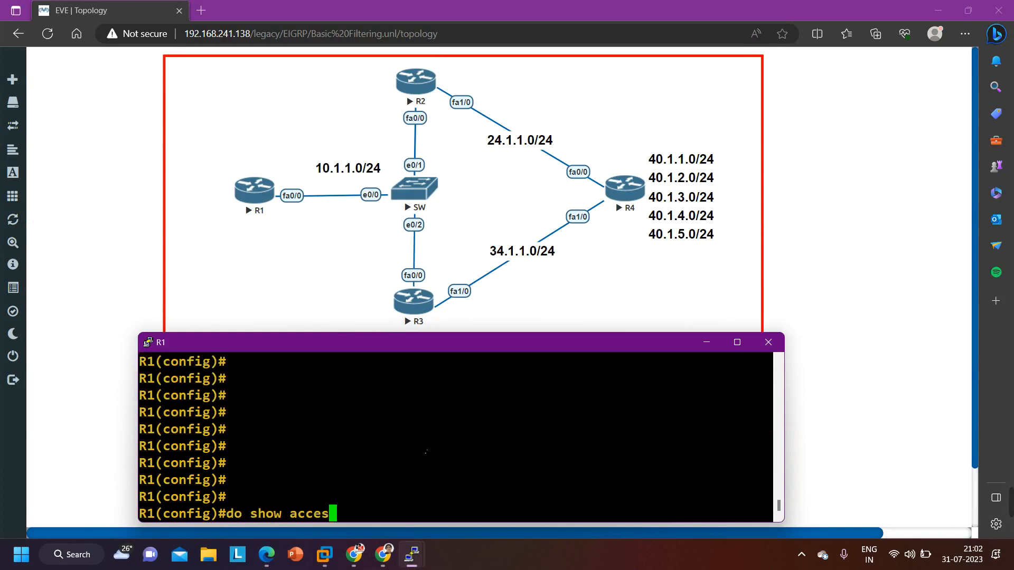
pyautogui.press('Tab')
pyautogui.write('l')
pyautogui.press('Tab')
pyautogui.press('Return')
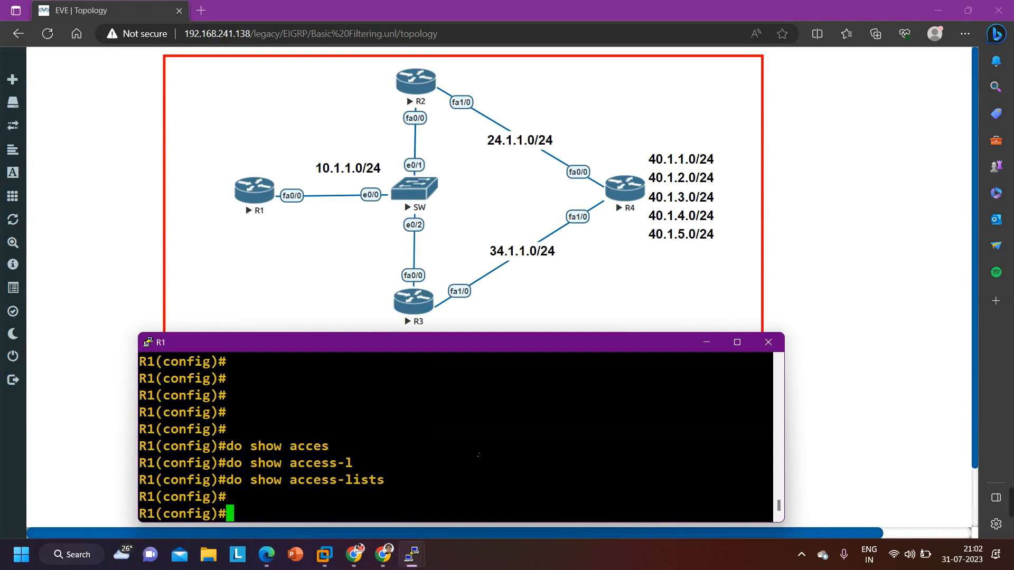
pyautogui.press('Return')
pyautogui.press('Return')
pyautogui.press('Return')
pyautogui.press('Return')
pyautogui.press('Return')
pyautogui.press('Return')
pyautogui.press('Return')
pyautogui.press('Return')
pyautogui.press('Return')
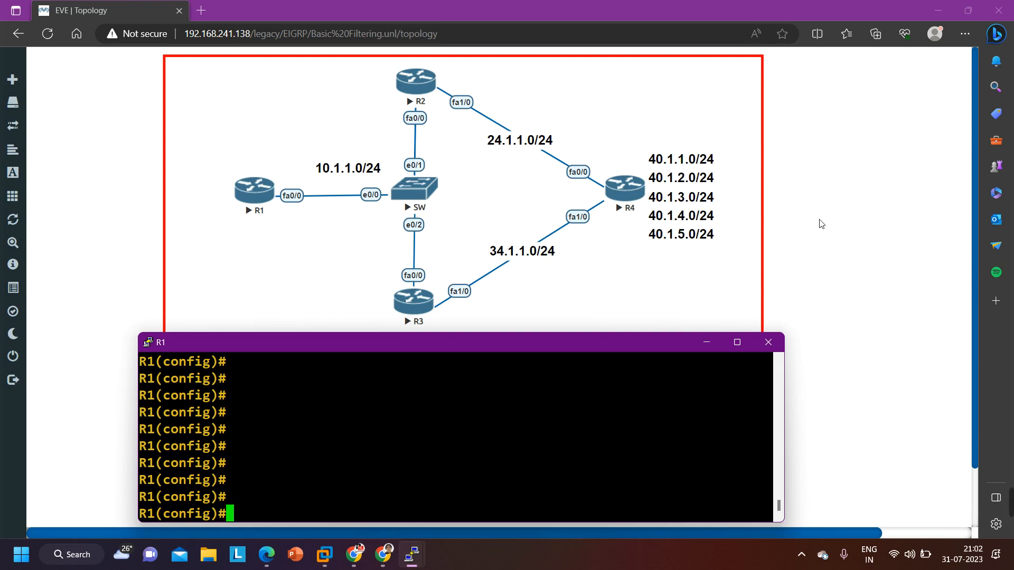
pyautogui.write('40.1.1.')
pyautogui.press('BackSpace')
pyautogui.press('BackSpace')
pyautogui.write('0.0 ')
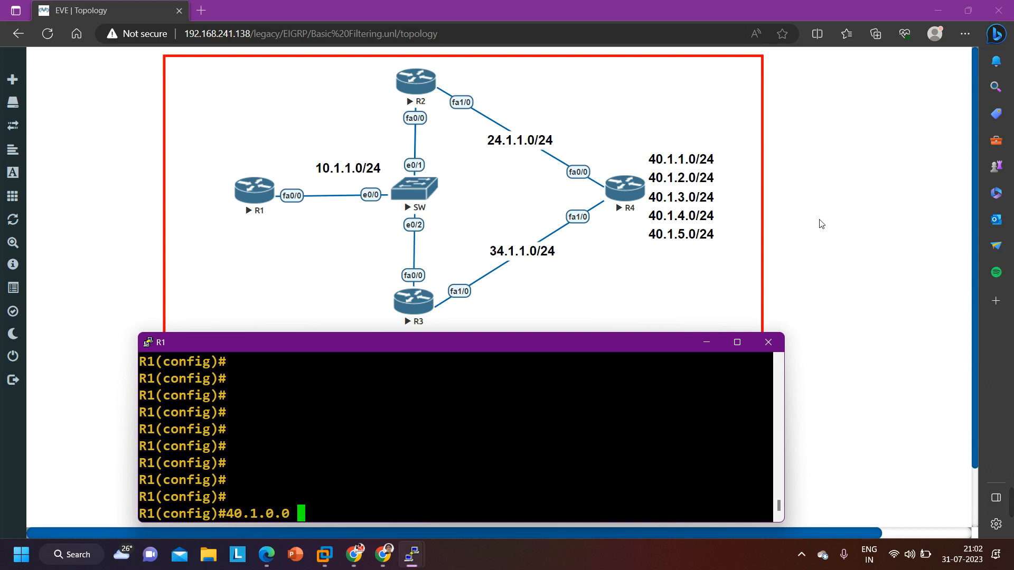
pyautogui.write('0')
pyautogui.press('BackSpace')
pyautogui.write('0.0.3.255')
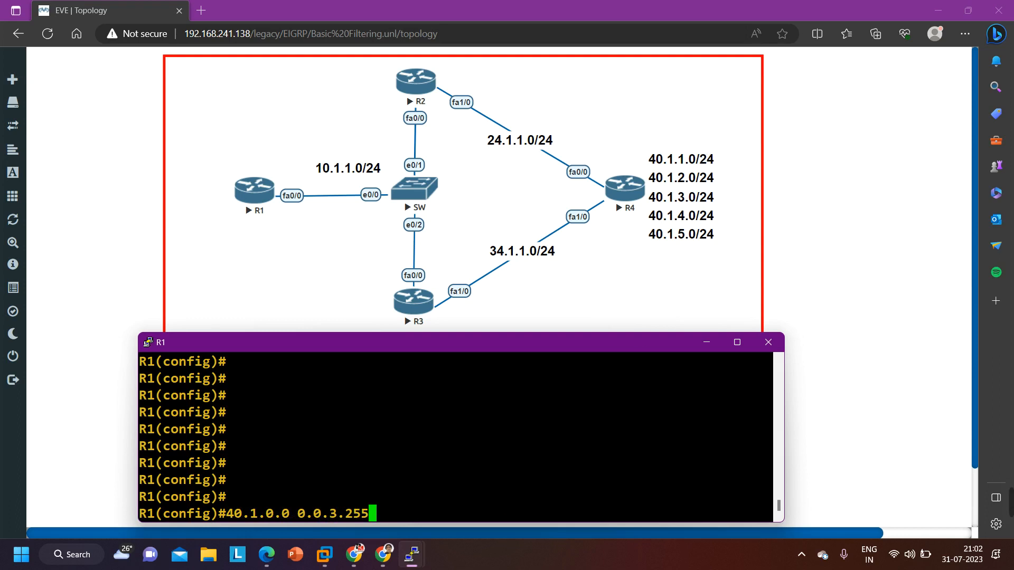
pyautogui.press('BackSpace')
pyautogui.press('BackSpace')
pyautogui.press('BackSpace')
pyautogui.press('BackSpace')
pyautogui.press('BackSpace')
pyautogui.press('BackSpace')
pyautogui.press('BackSpace')
pyautogui.press('BackSpace')
pyautogui.press('BackSpace')
pyautogui.press('BackSpace')
pyautogui.press('BackSpace')
pyautogui.press('BackSpace')
pyautogui.press('BackSpace')
pyautogui.press('BackSpace')
pyautogui.press('BackSpace')
pyautogui.press('BackSpace')
pyautogui.press('BackSpace')
pyautogui.press('BackSpace')
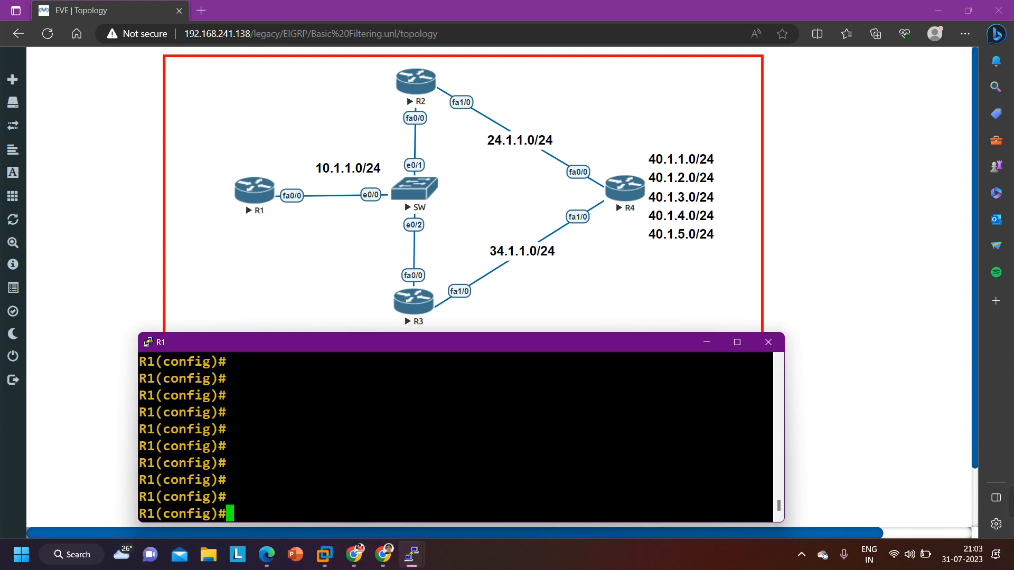
# Compose an access-list 101 deny ip entry at the R1 prompt with source 10.1.1.3, network 40.1.0.0 and wildcard 0.0.3.255
pyautogui.write('acc')
pyautogui.press('Tab')
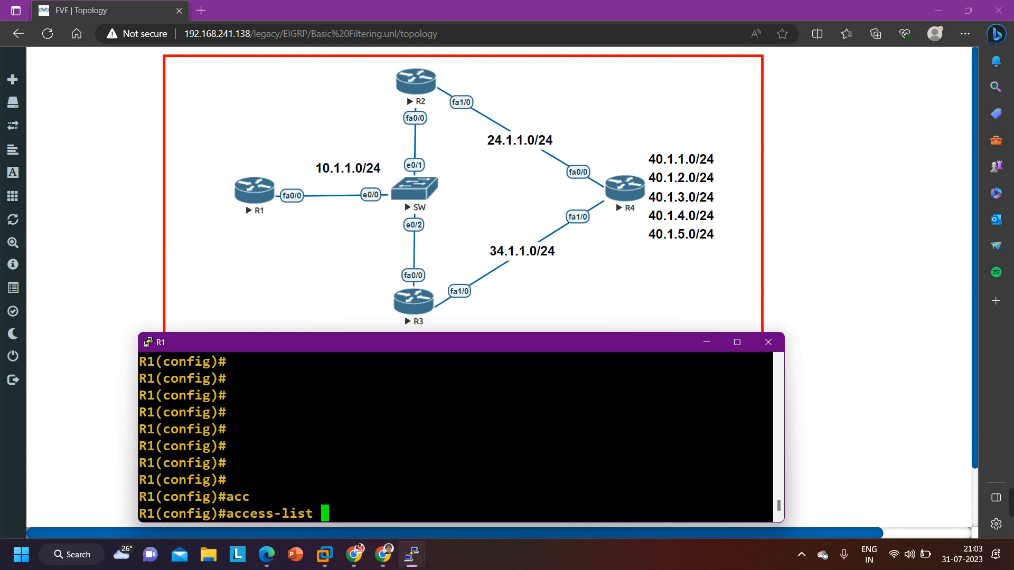
pyautogui.write('101 den')
pyautogui.press('Tab')
pyautogui.write('ip ')
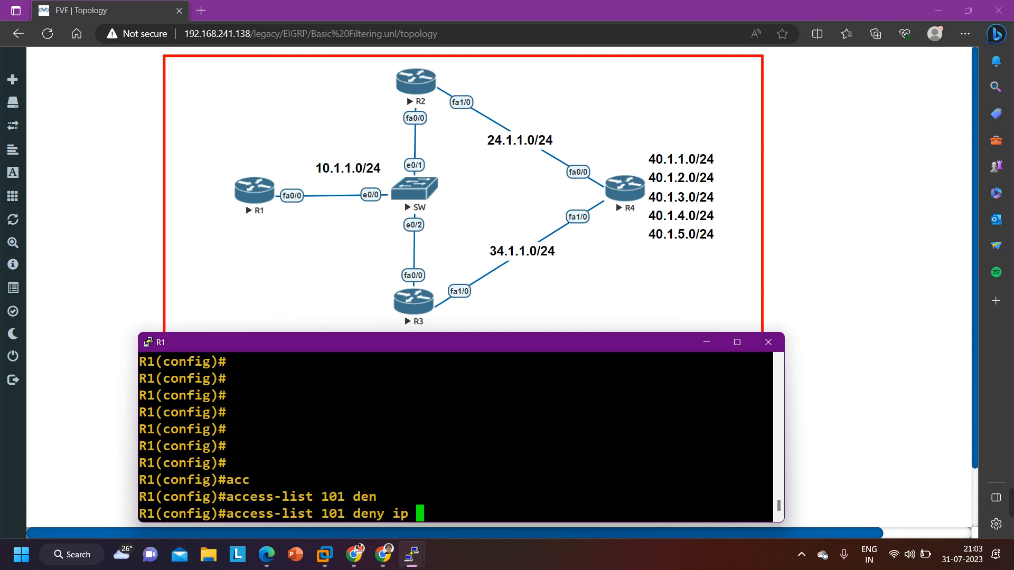
pyautogui.write('10.1.1.3')
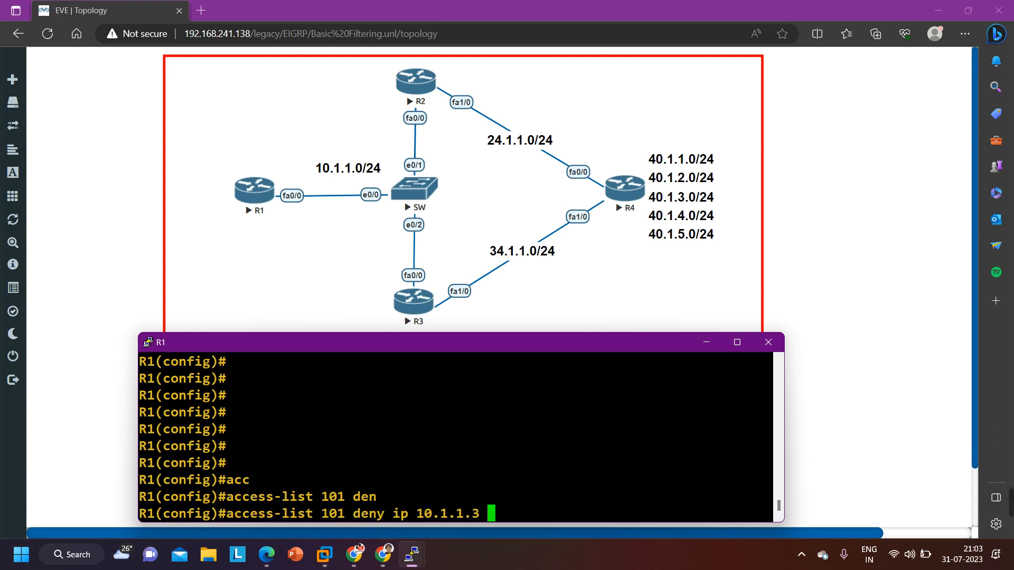
pyautogui.write('40.1.0.0')
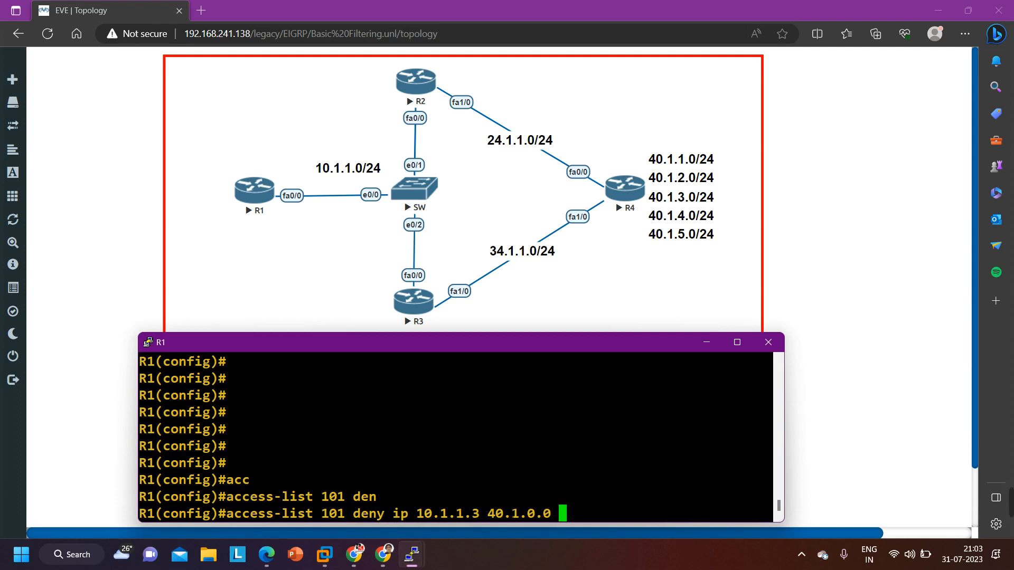
pyautogui.write(' 0.0.3.')
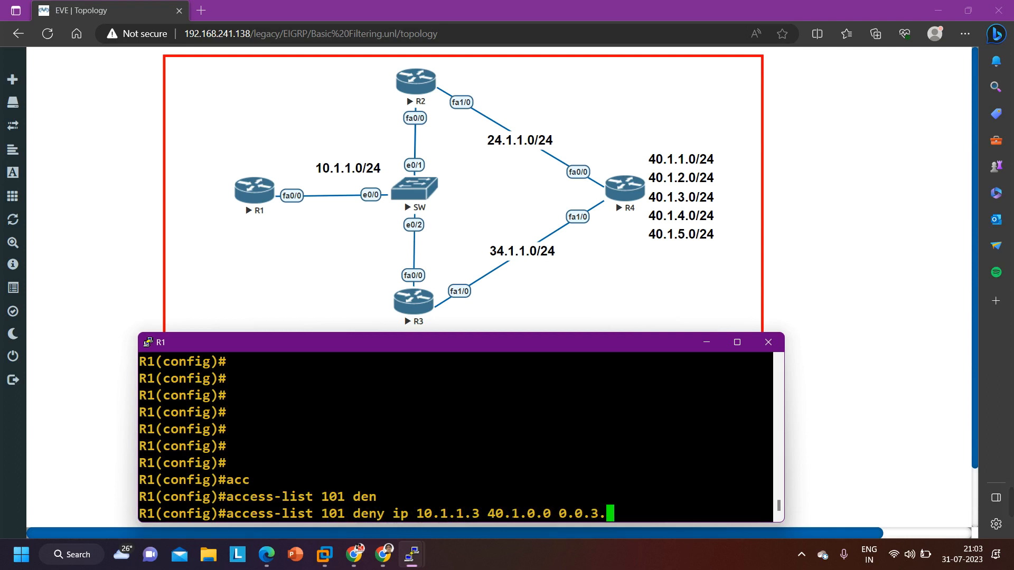
pyautogui.write('255')
# Insert the host keyword before 10.1.1.3 in the drafted deny entry and submit the command
pyautogui.press('Left')
pyautogui.press('Left')
pyautogui.press('Left')
pyautogui.press('Left')
pyautogui.press('Left')
pyautogui.press('Left')
pyautogui.press('Left')
pyautogui.press('Left')
pyautogui.press('Left')
pyautogui.press('Left')
pyautogui.press('Left')
pyautogui.press('Left')
pyautogui.press('Left')
pyautogui.press('Left')
pyautogui.press('Left')
pyautogui.press('Left')
pyautogui.press('Left')
pyautogui.press('Left')
pyautogui.press('Left')
pyautogui.press('Left')
pyautogui.press('Left')
pyautogui.press('Left')
pyautogui.write('host')
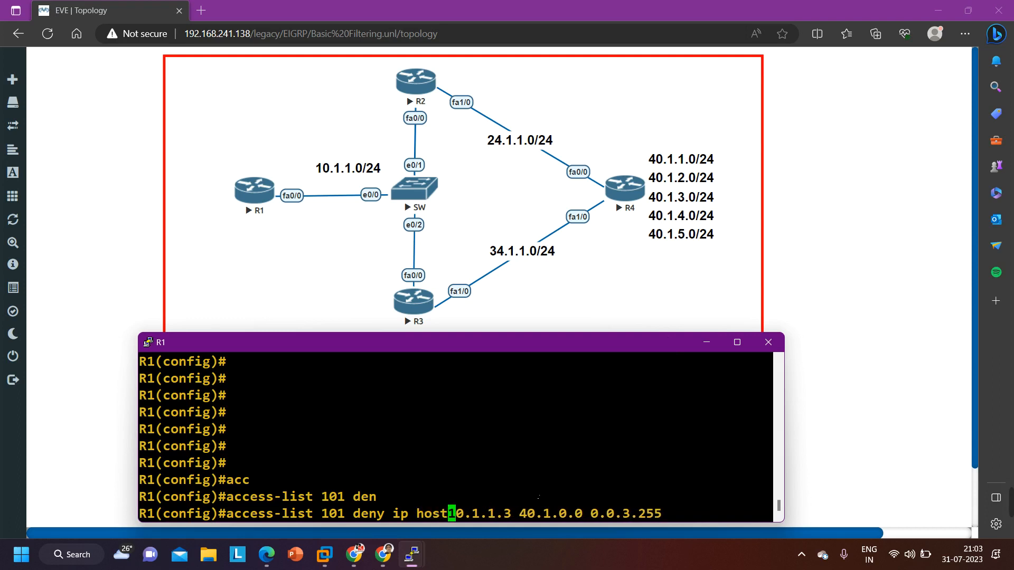
pyautogui.press('Return')
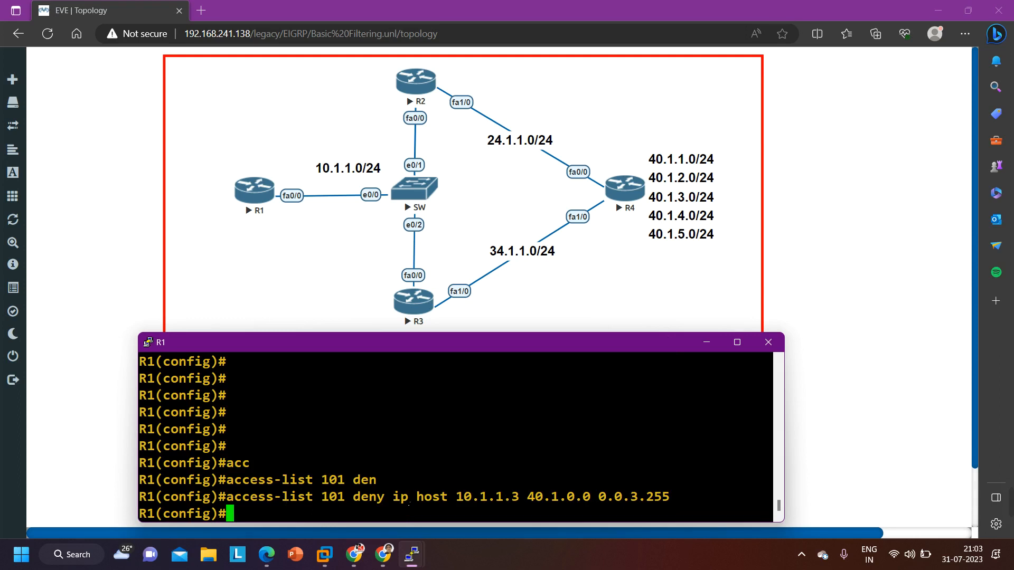
pyautogui.write('acc')
pyautogui.press('Tab')
pyautogui.write('101')
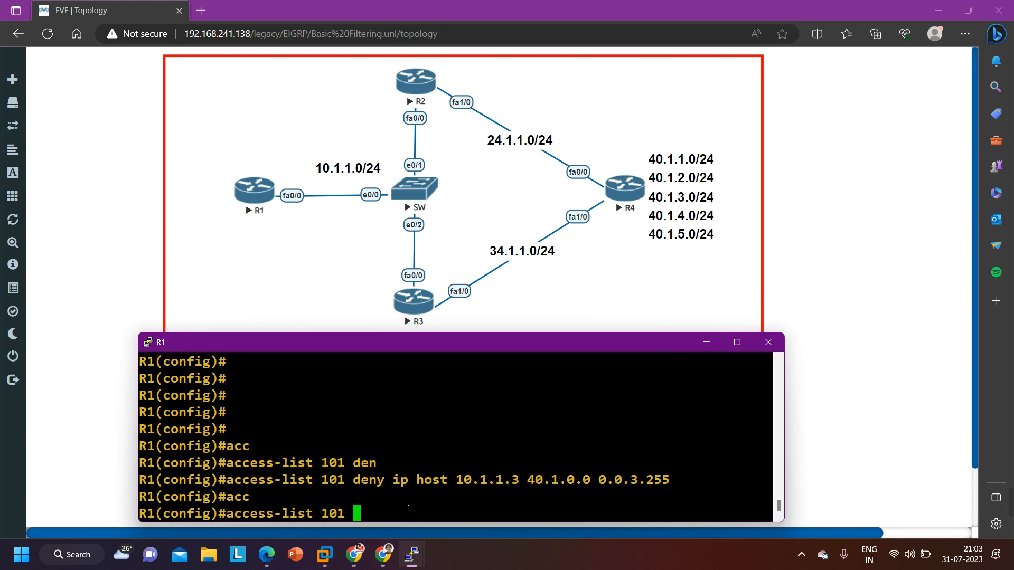
pyautogui.write(' peer')
pyautogui.press('Tab')
pyautogui.press('Delete')
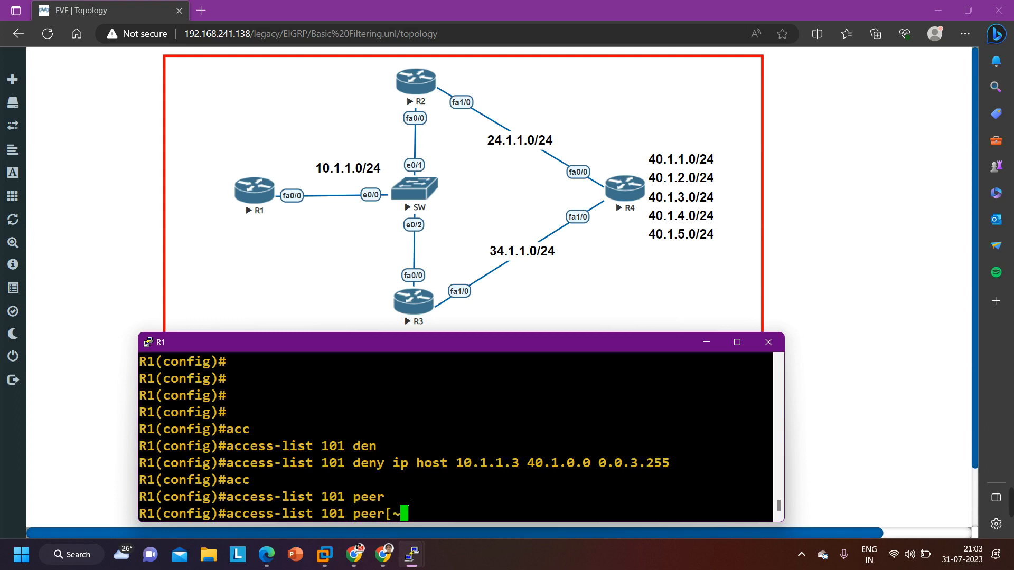
pyautogui.press('Delete')
pyautogui.press('BackSpace')
pyautogui.press('BackSpace')
pyautogui.press('BackSpace')
pyautogui.press('BackSpace')
pyautogui.press('BackSpace')
pyautogui.press('BackSpace')
pyautogui.press('BackSpace')
pyautogui.press('BackSpace')
pyautogui.press('BackSpace')
pyautogui.press('BackSpace')
pyautogui.press('BackSpace')
pyautogui.press('BackSpace')
pyautogui.press('BackSpace')
pyautogui.press('BackSpace')
pyautogui.press('BackSpace')
pyautogui.press('BackSpace')
pyautogui.press('BackSpace')
pyautogui.press('BackSpace')
pyautogui.press('BackSpace')
pyautogui.press('BackSpace')
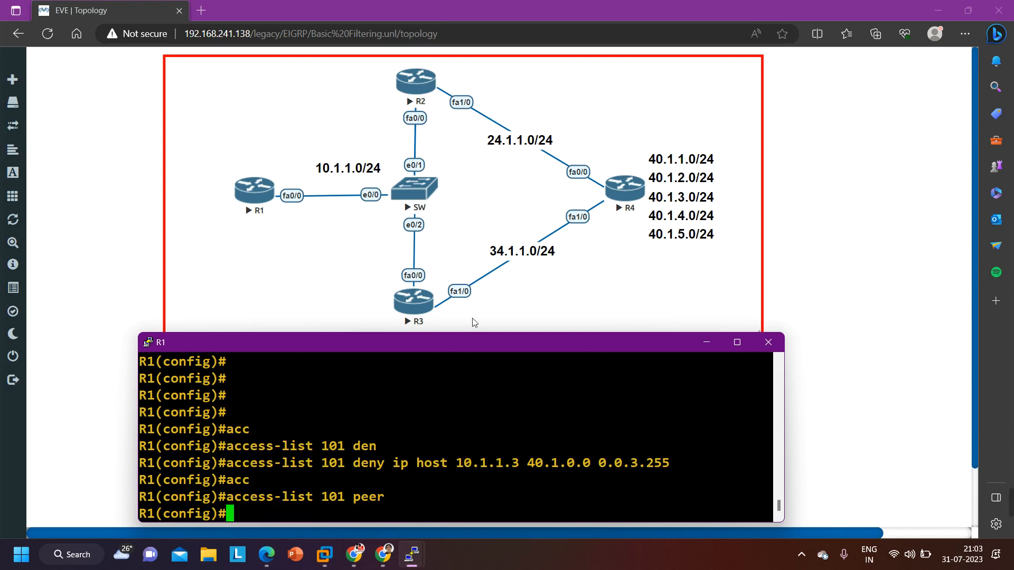
# Add an access-list 101 entry on R1 that denies ip host 10.1.1.2 for 40.1.4.0 with wildcard 0.0.3.255
pyautogui.write('acc')
pyautogui.press('Tab')
pyautogui.write('1')
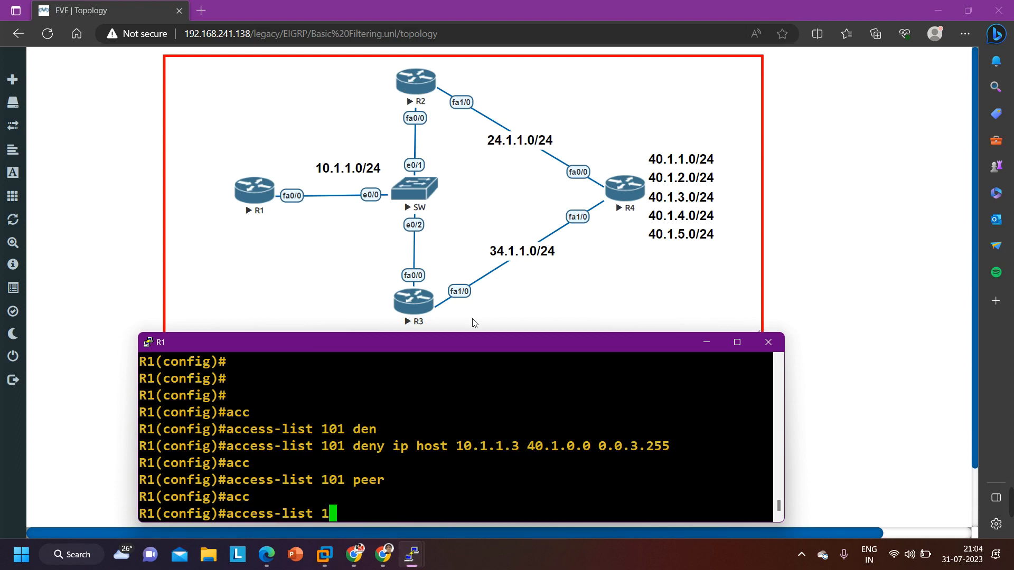
pyautogui.write('01 den')
pyautogui.press('Tab')
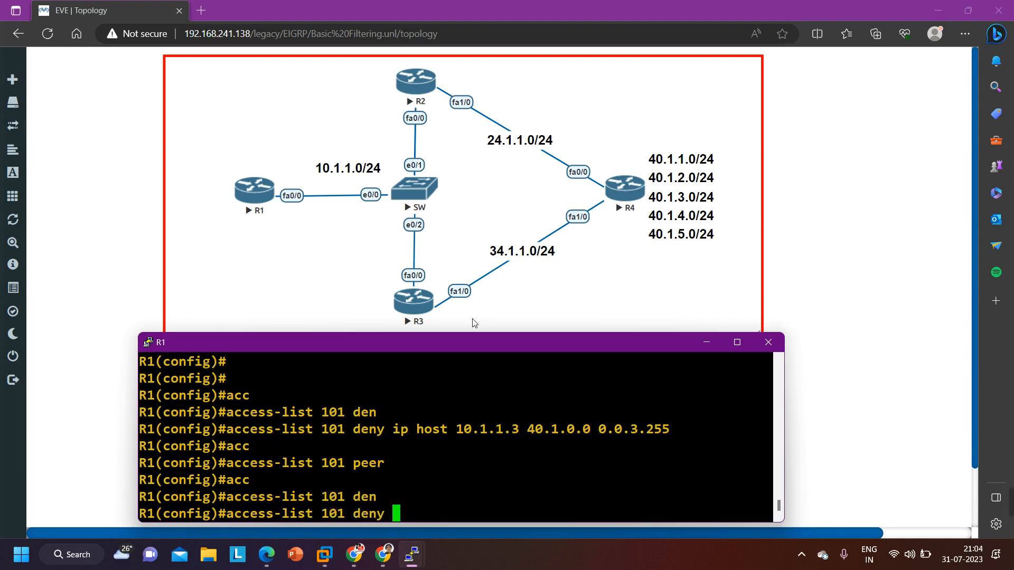
pyautogui.write('ip ho')
pyautogui.press('Tab')
pyautogui.write('10.1.')
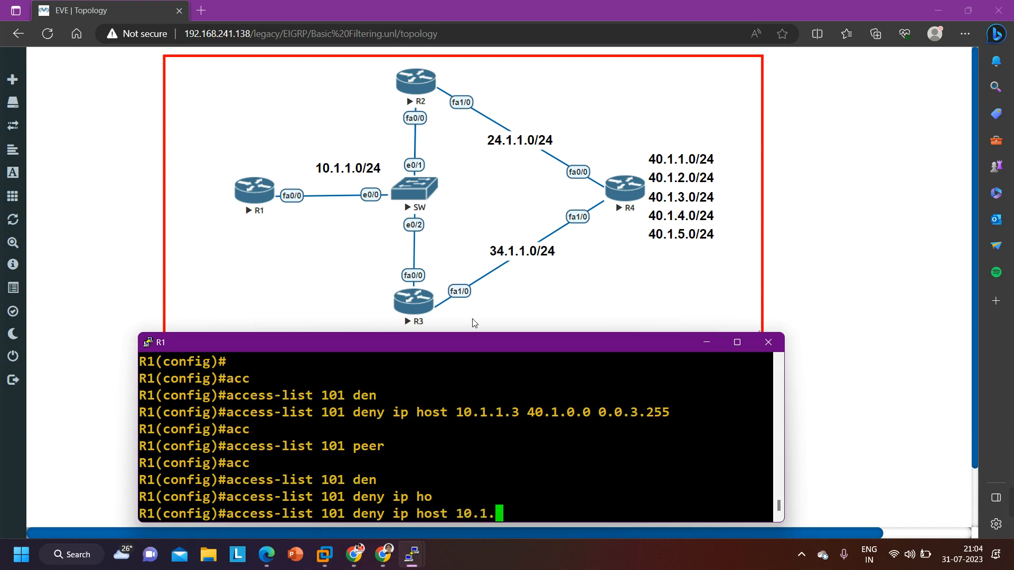
pyautogui.write('1.2')
pyautogui.write('40.1.')
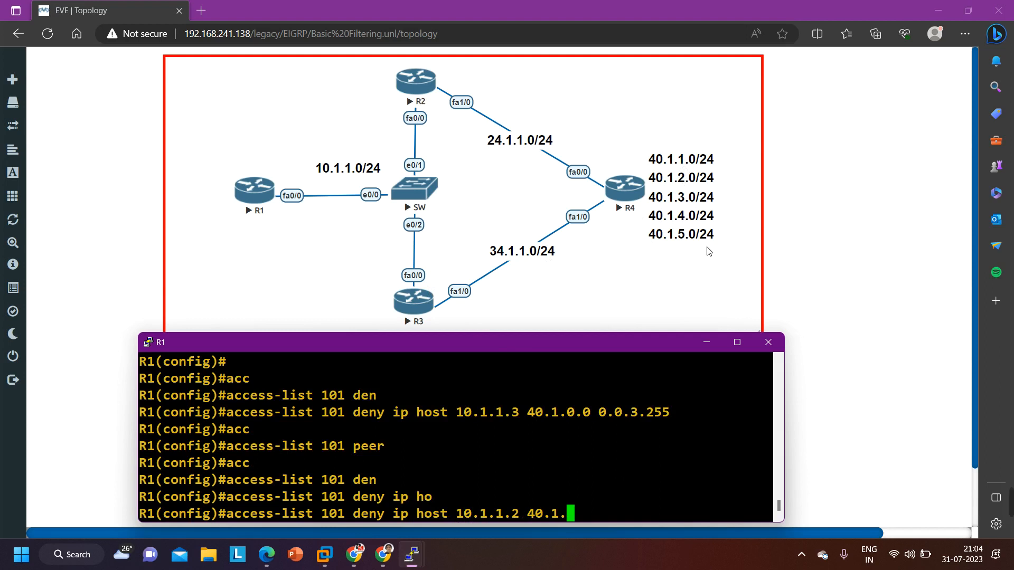
pyautogui.write('4.0 0.0.3.255')
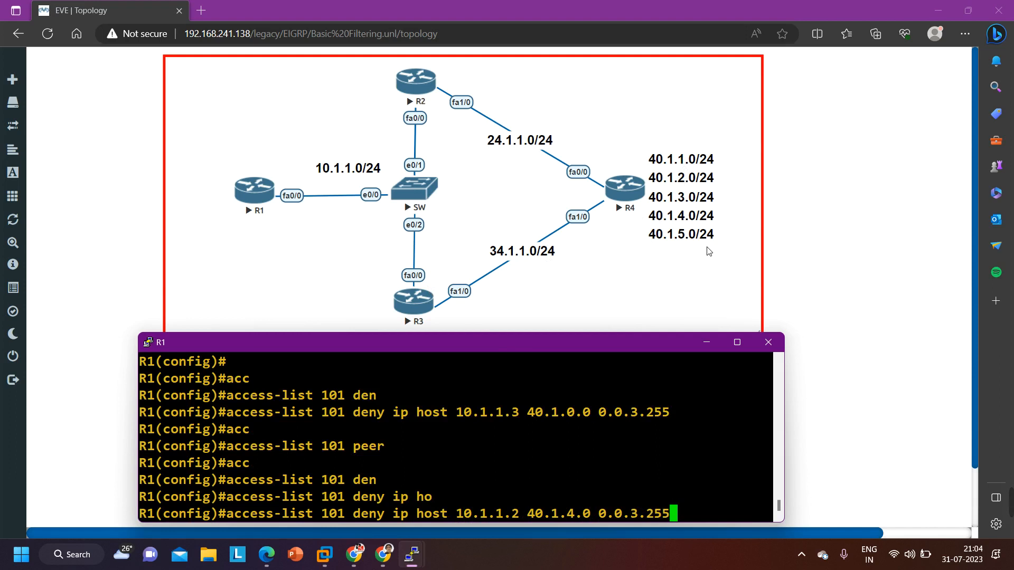
pyautogui.press('Return')
# Add a closing permit ip any any entry to access list 101 on R1
pyautogui.write('acc')
pyautogui.press('Tab')
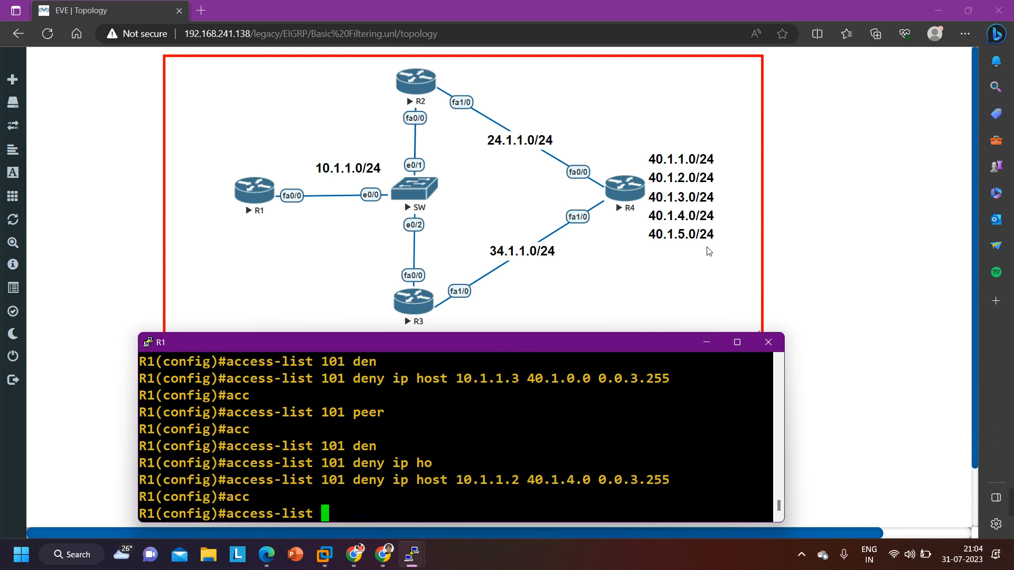
pyautogui.write('101 ')
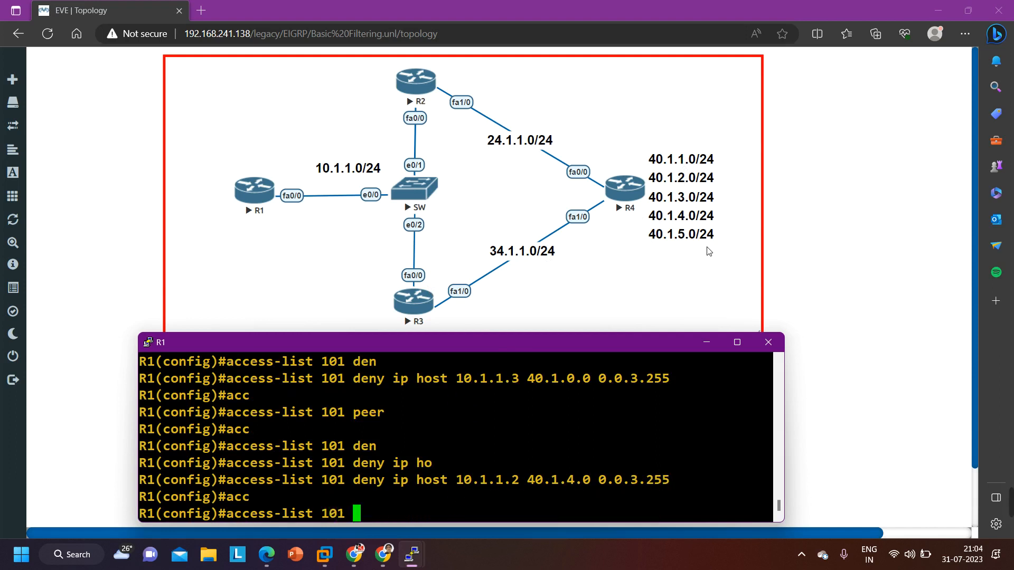
pyautogui.write('per')
pyautogui.press('Tab')
pyautogui.write('ip an')
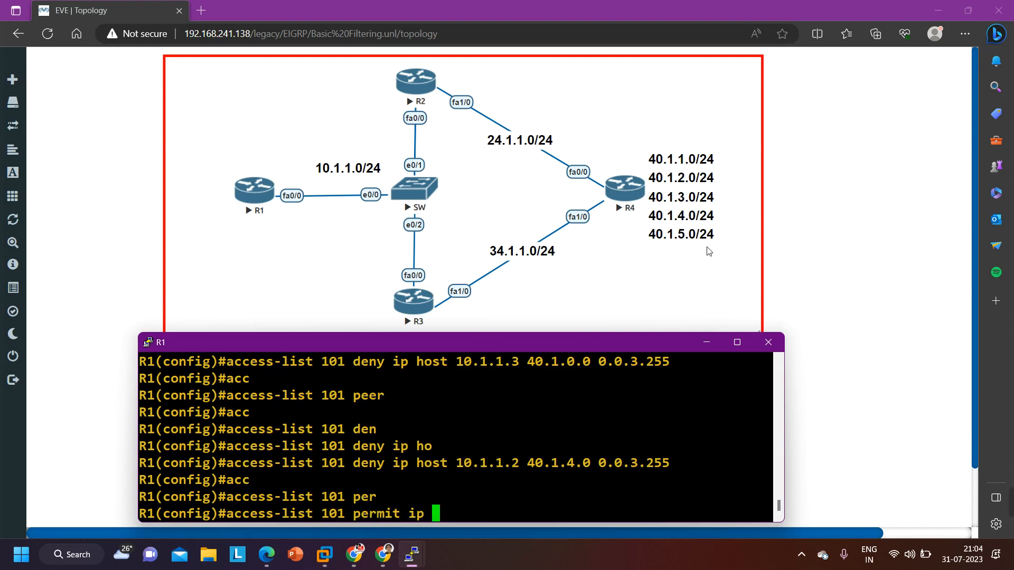
pyautogui.press('Tab')
pyautogui.write('an')
pyautogui.press('Tab')
pyautogui.press('Return')
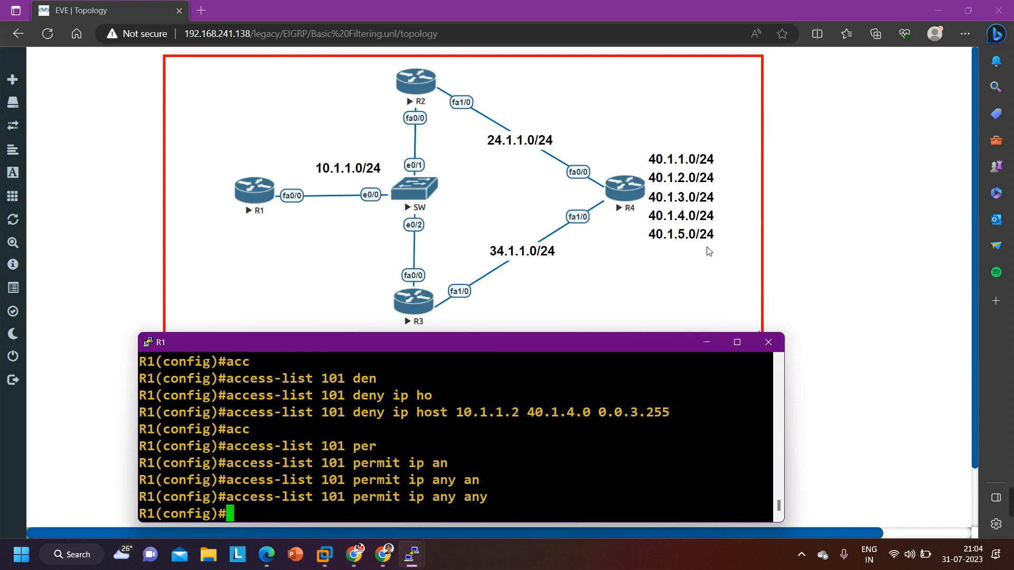
# Clear space at the R1 prompt and run do show access-lists to review the configured entries
pyautogui.press('Return')
pyautogui.press('Return')
pyautogui.press('Return')
pyautogui.press('Return')
pyautogui.press('Return')
pyautogui.press('Return')
pyautogui.press('Return')
pyautogui.press('Return')
pyautogui.press('Return')
pyautogui.write('do')
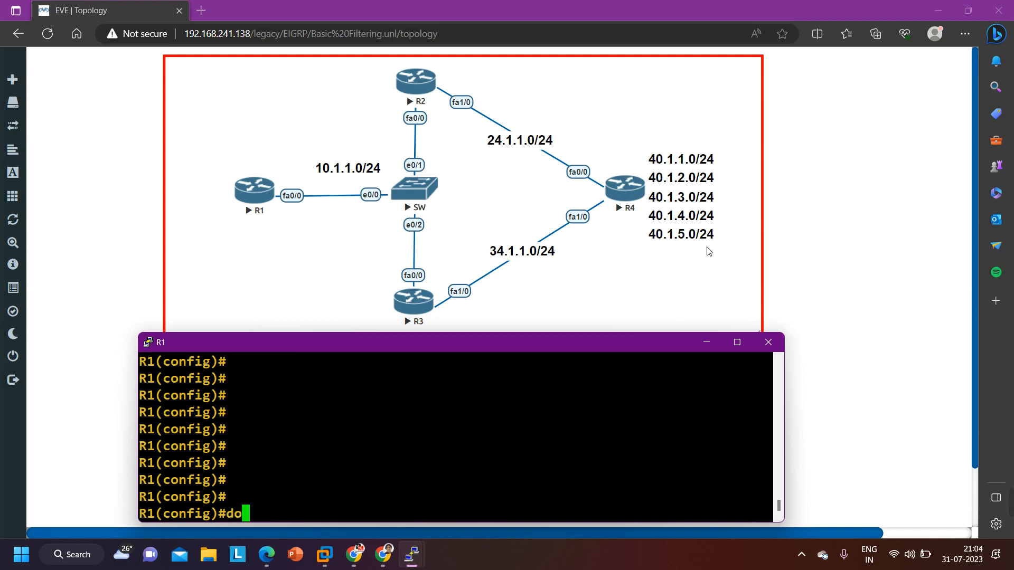
pyautogui.write(' show acce')
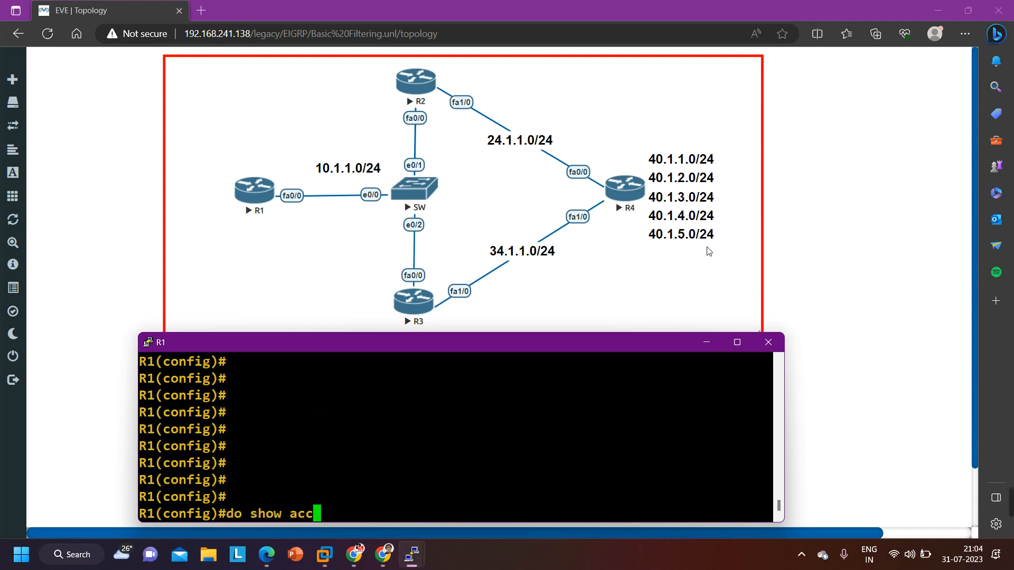
pyautogui.press('Tab')
pyautogui.write('l')
pyautogui.press('Tab')
pyautogui.press('Return')
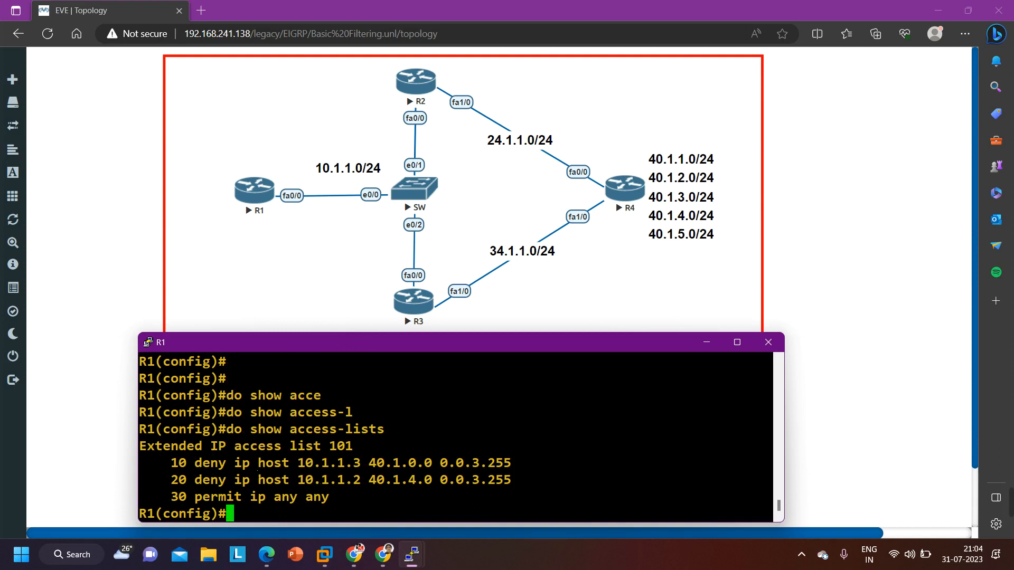
# Highlight parts of deny entries 10 and 20 in the listing to examine their source hosts, networks and wildcards
pyautogui.moveTo(290, 463); pyautogui.dragTo(512, 463)
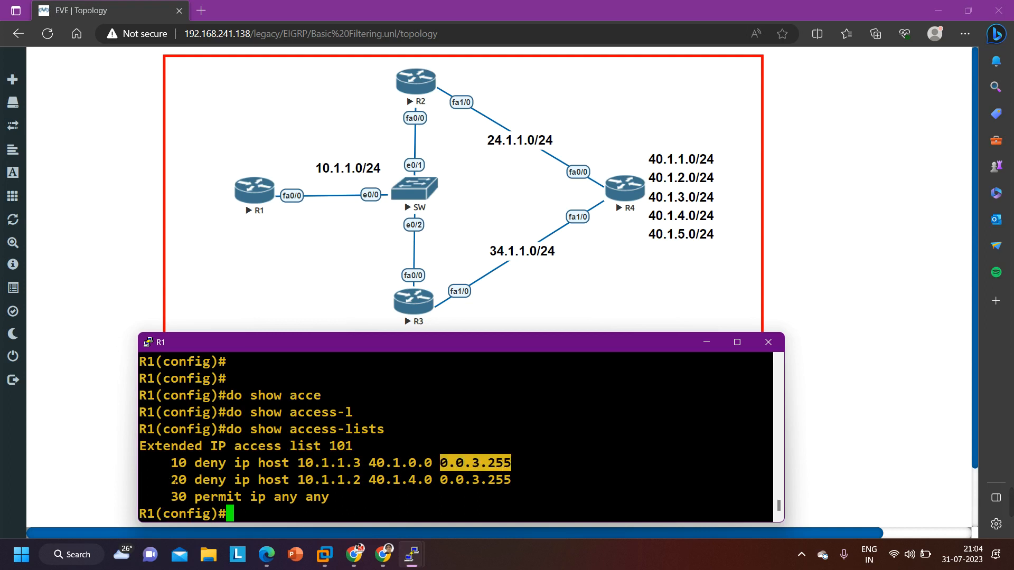
pyautogui.moveTo(171, 480); pyautogui.dragTo(185, 482)
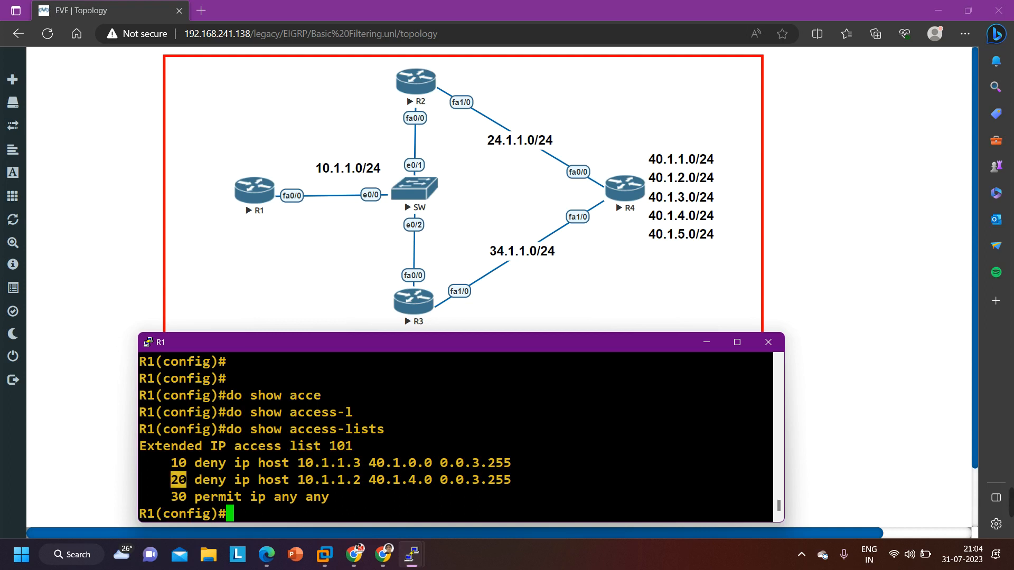
pyautogui.moveTo(290, 480); pyautogui.dragTo(443, 482)
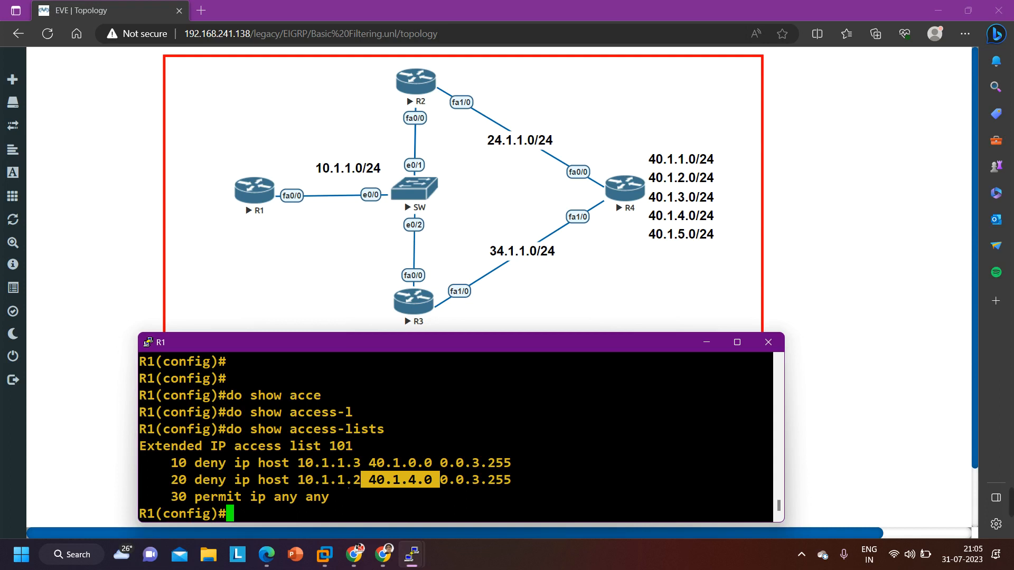
# Enter EIGRP router configuration mode on R1 with router eigrp 10
pyautogui.press('Return')
pyautogui.write('ro')
pyautogui.press('Tab')
pyautogui.write('ei')
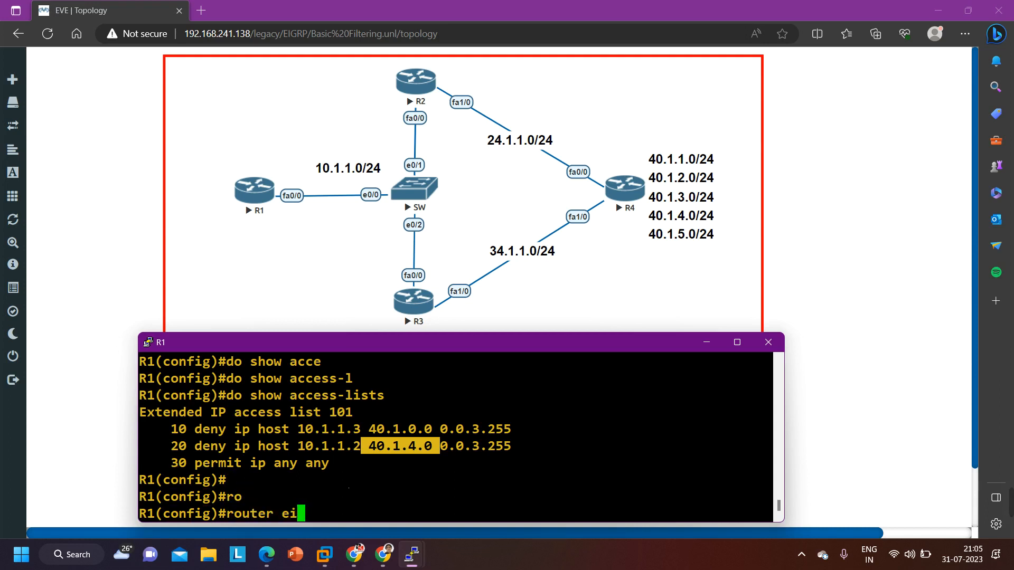
pyautogui.press('Tab')
pyautogui.write('10')
pyautogui.press('Return')
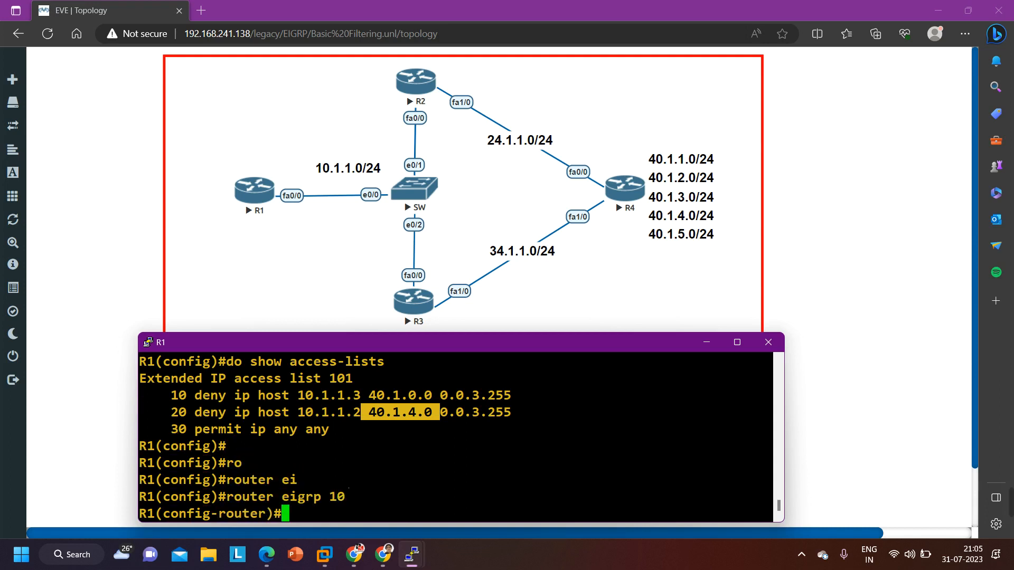
# Apply access list 101 as an inbound distribute list under EIGRP 10 on R1
pyautogui.write('di')
pyautogui.press('Tab')
pyautogui.write('st')
pyautogui.write('r')
pyautogui.press('Tab')
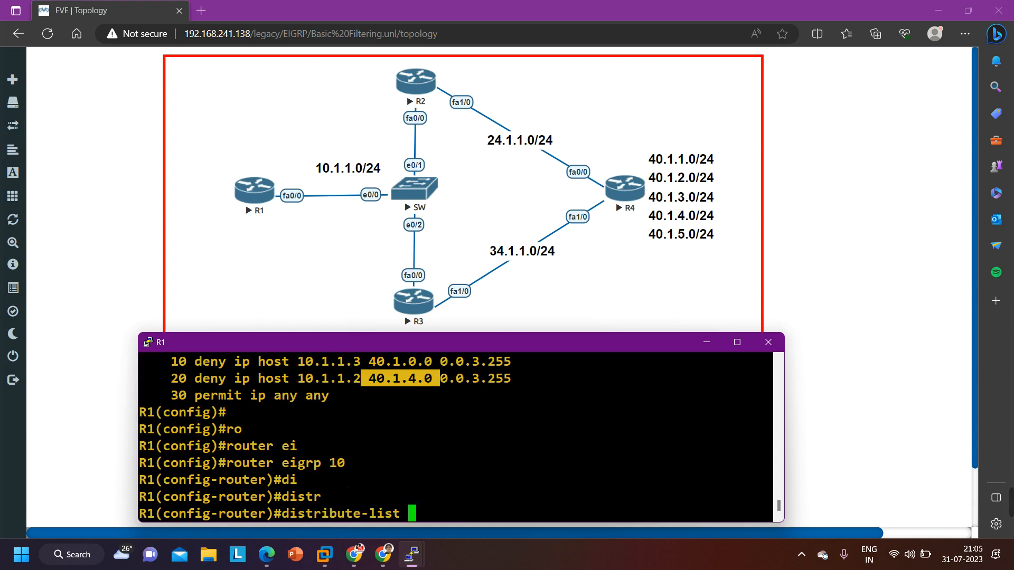
pyautogui.write('101 in')
pyautogui.press('Return')
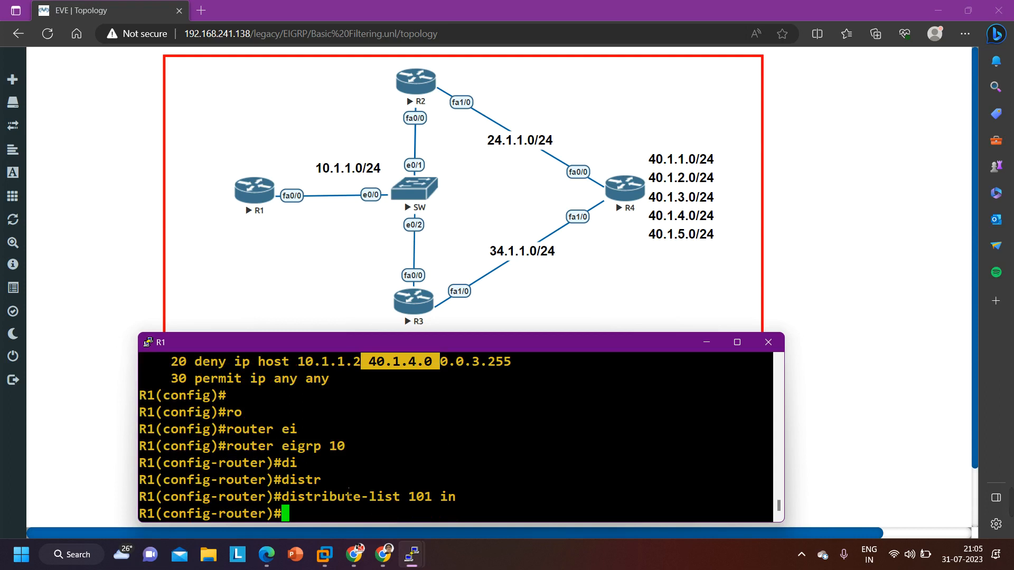
# Leave configuration mode on R1 for the privileged prompt and keep its console in focus
pyautogui.hotkey('ctrl', 'z')
pyautogui.press('Return')
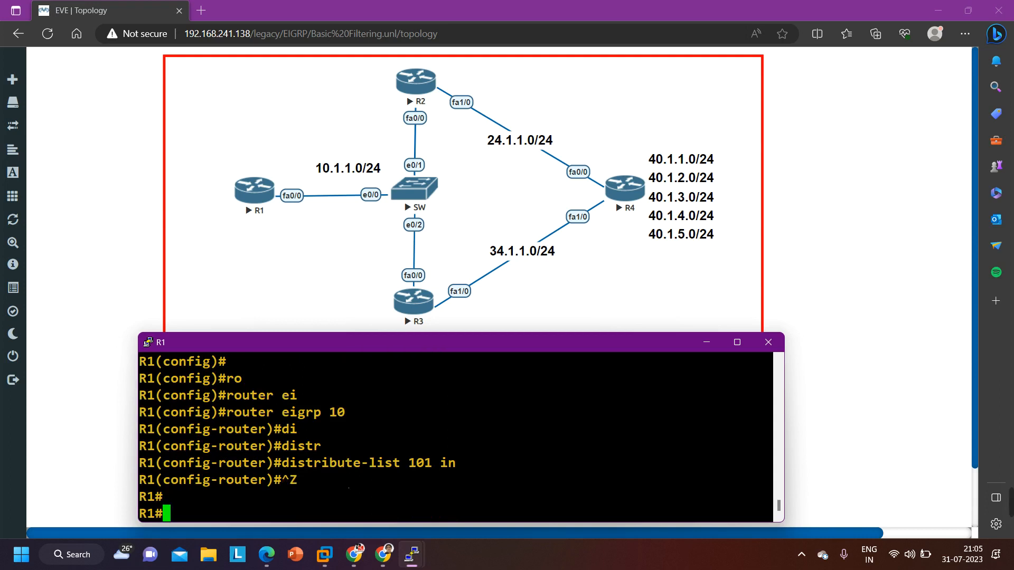
pyautogui.moveTo(1010, 502)
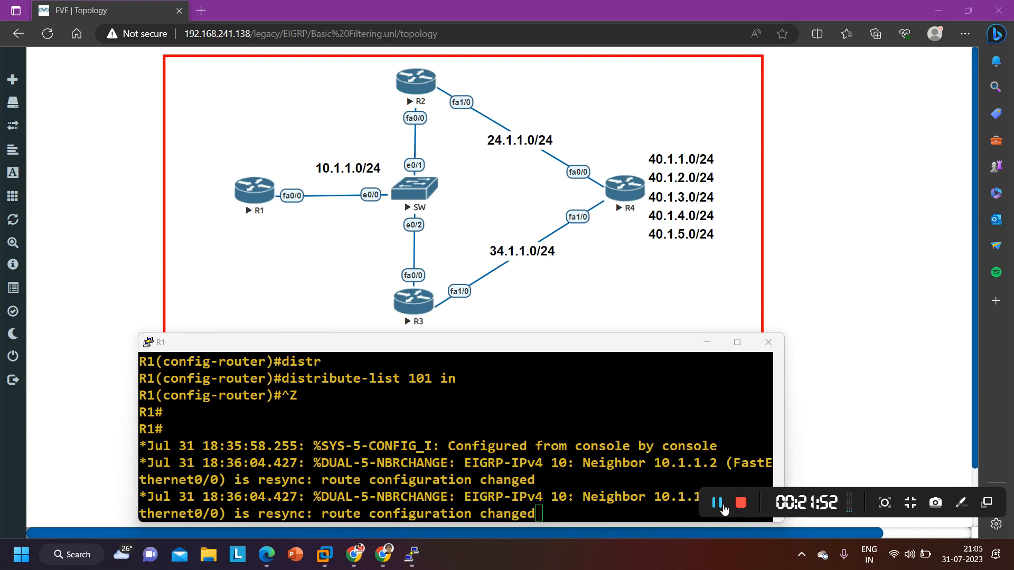
pyautogui.click(539, 513)
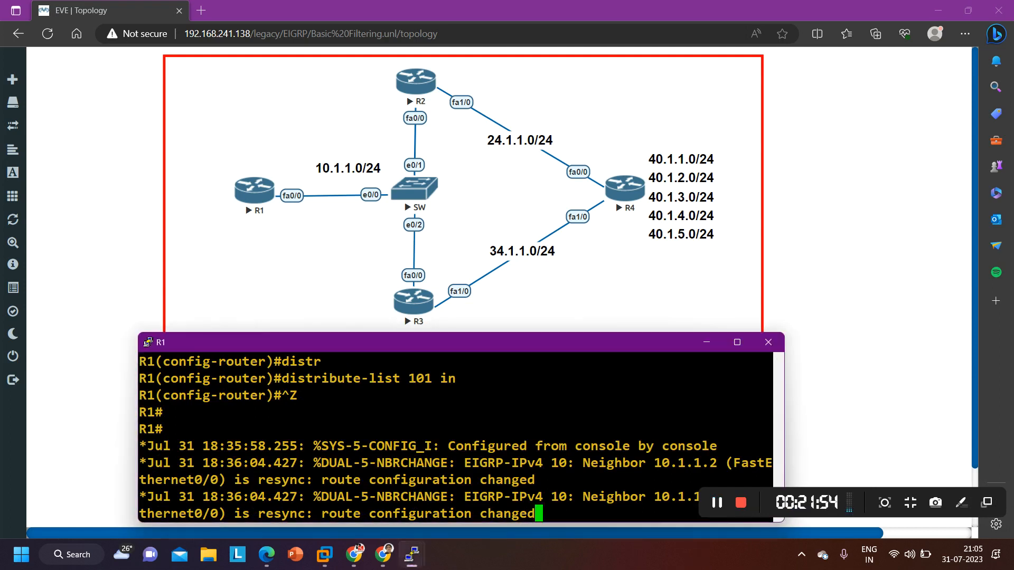
# List the EIGRP routes in R1's routing table with show ip route eigrp
pyautogui.press('Return')
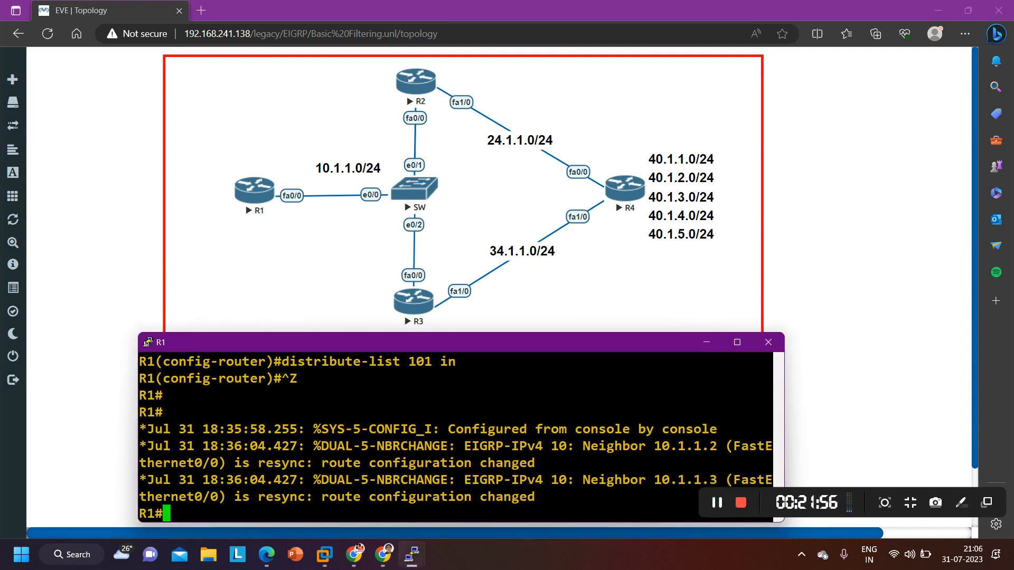
pyautogui.press('Return')
pyautogui.press('Return')
pyautogui.press('Return')
pyautogui.press('Return')
pyautogui.press('Return')
pyautogui.press('Return')
pyautogui.press('Return')
pyautogui.press('Return')
pyautogui.press('Return')
pyautogui.write('sh')
pyautogui.press('Tab')
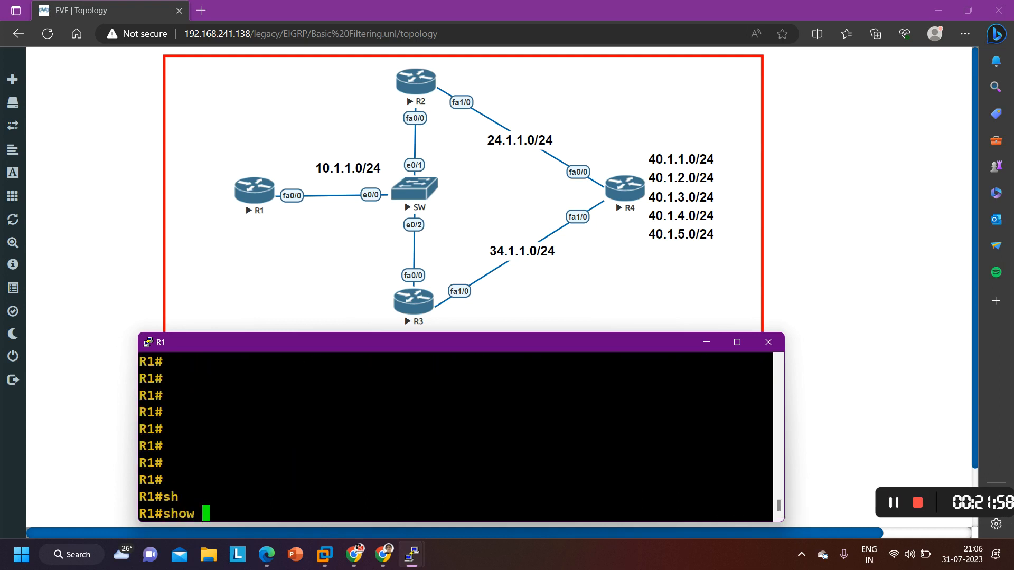
pyautogui.write('ip ro')
pyautogui.press('Tab')
pyautogui.write('ei')
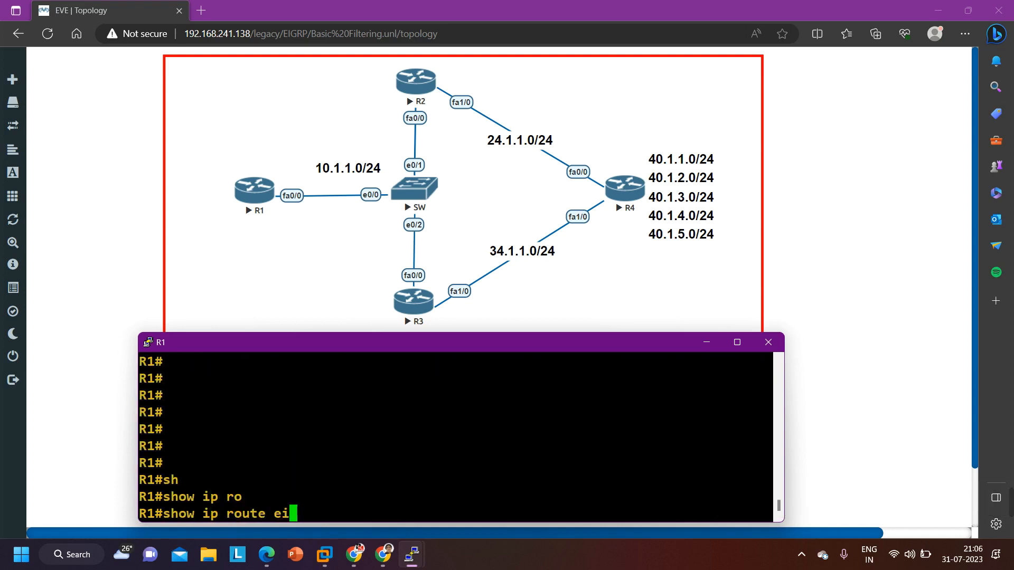
pyautogui.press('Tab')
pyautogui.press('Return')
pyautogui.press('Return')
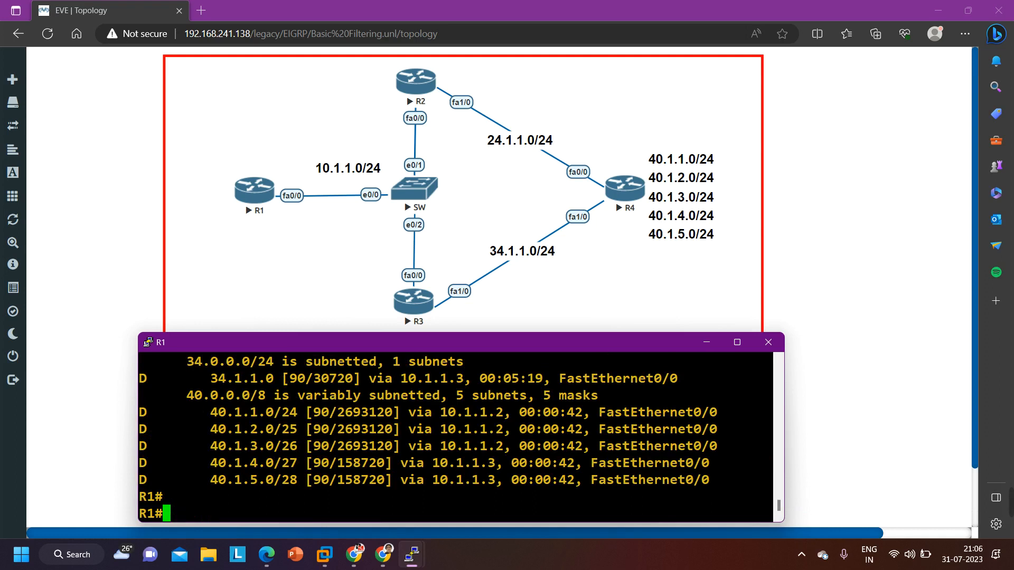
# Highlight the 40.1.1.0 to 40.1.3.0 and 40.1.4.0 to 40.1.5.0 route lines to compare their next hops
pyautogui.moveTo(139, 412); pyautogui.dragTo(727, 452)
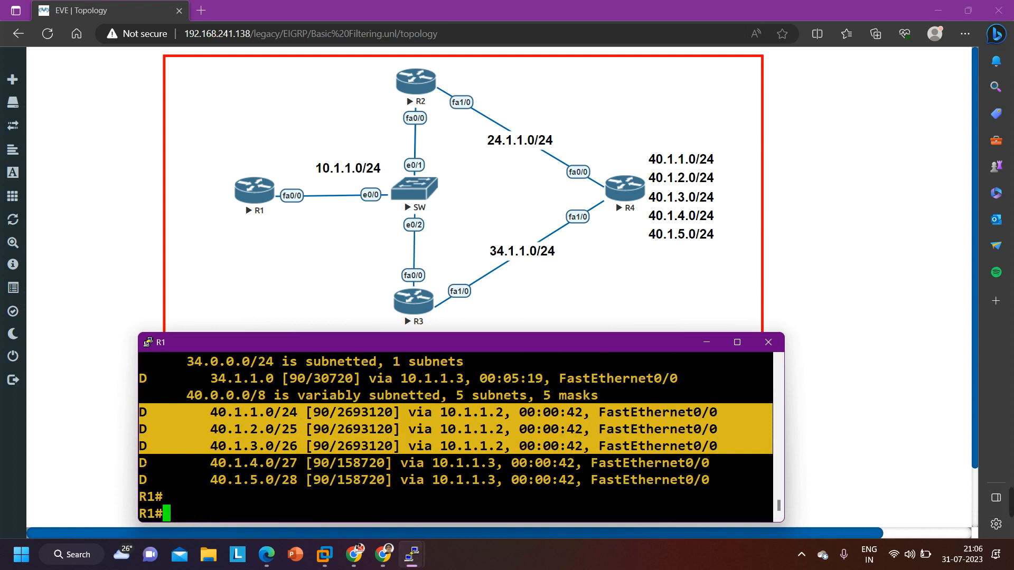
pyautogui.moveTo(139, 463); pyautogui.dragTo(720, 482)
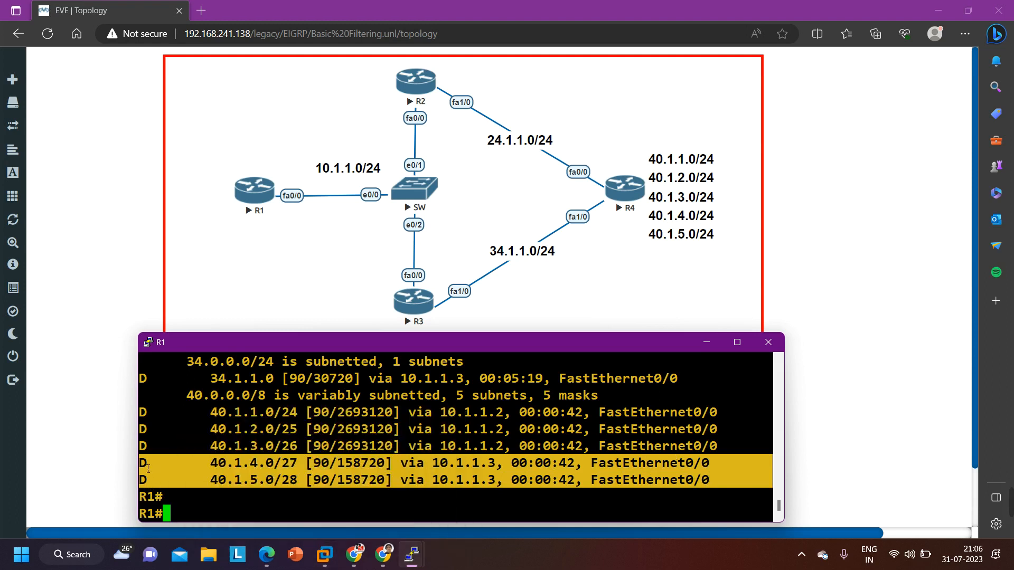
pyautogui.moveTo(149, 469); pyautogui.dragTo(521, 489)
pyautogui.moveTo(138, 412); pyautogui.dragTo(718, 447)
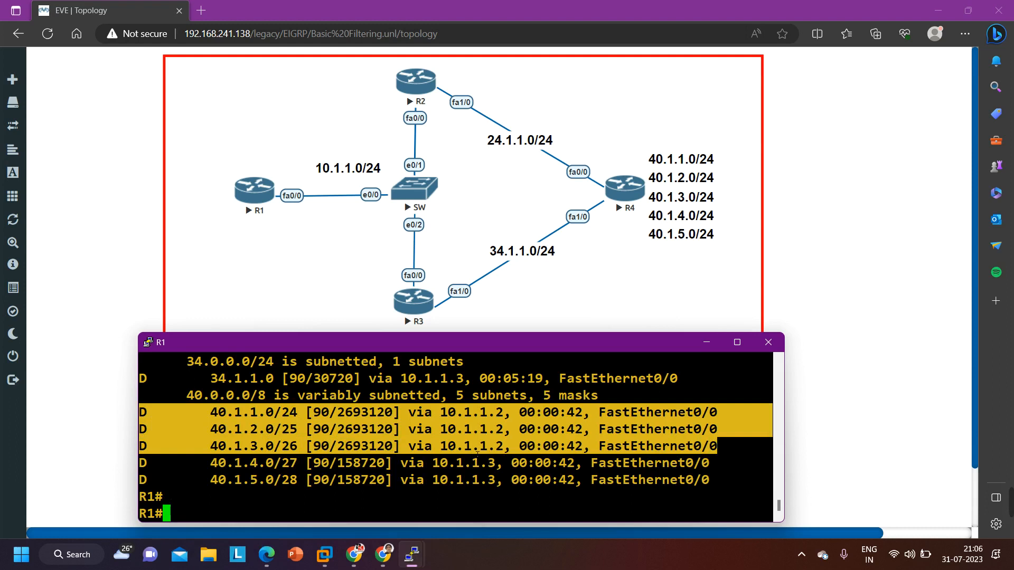
# Run a numeric traceroute from R1 to 40.1.1.1 and highlight the hop addresses to examine the path
pyautogui.write('tr')
pyautogui.press('Tab')
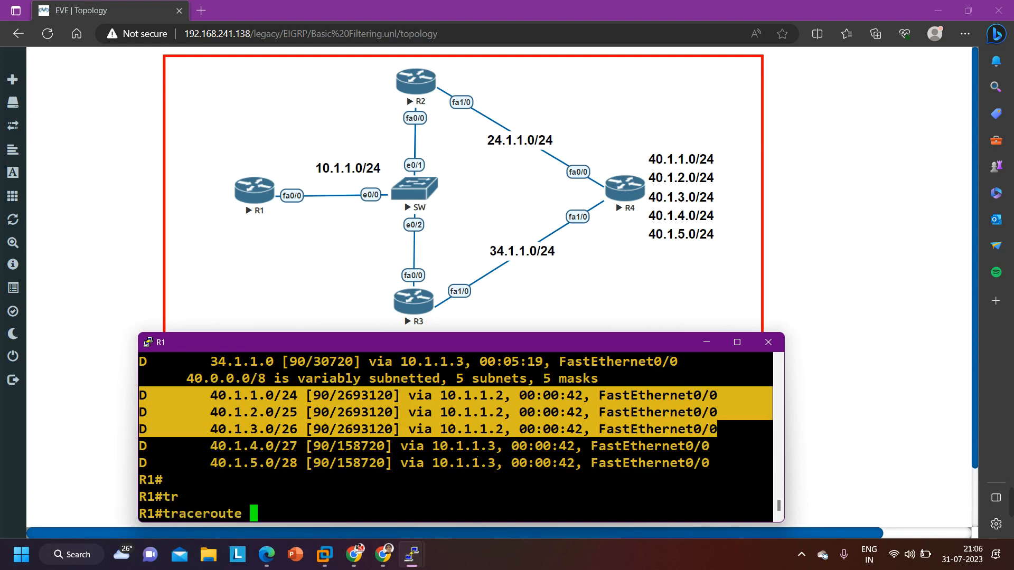
pyautogui.write('40.1.1.1 num')
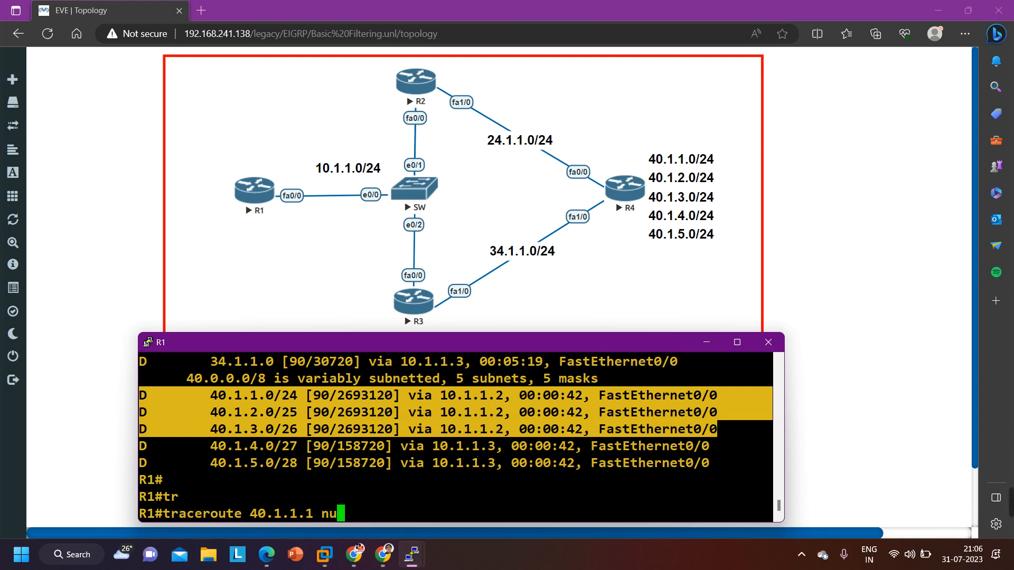
pyautogui.press('Tab')
pyautogui.press('Return')
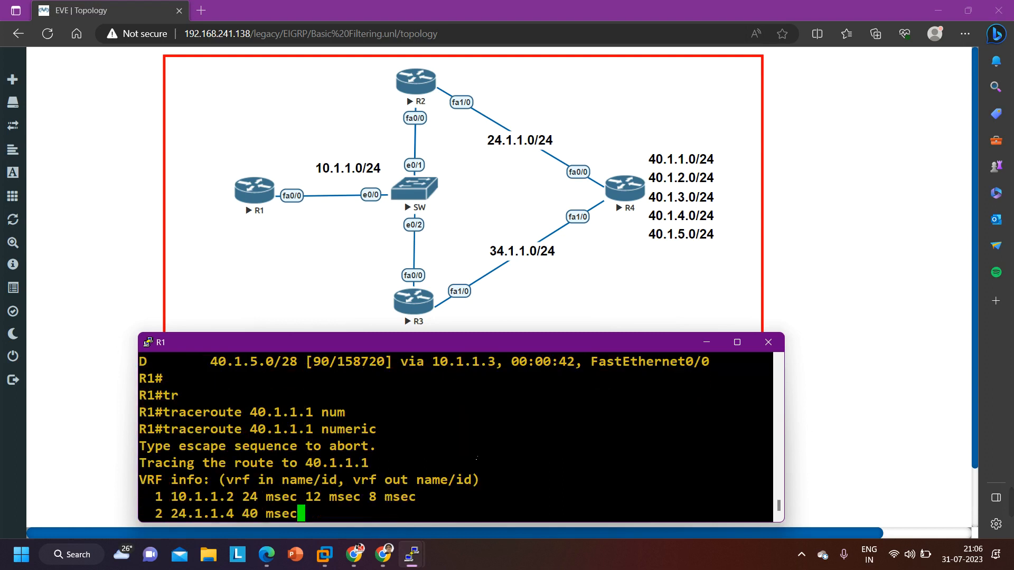
pyautogui.moveTo(163, 497); pyautogui.dragTo(242, 496)
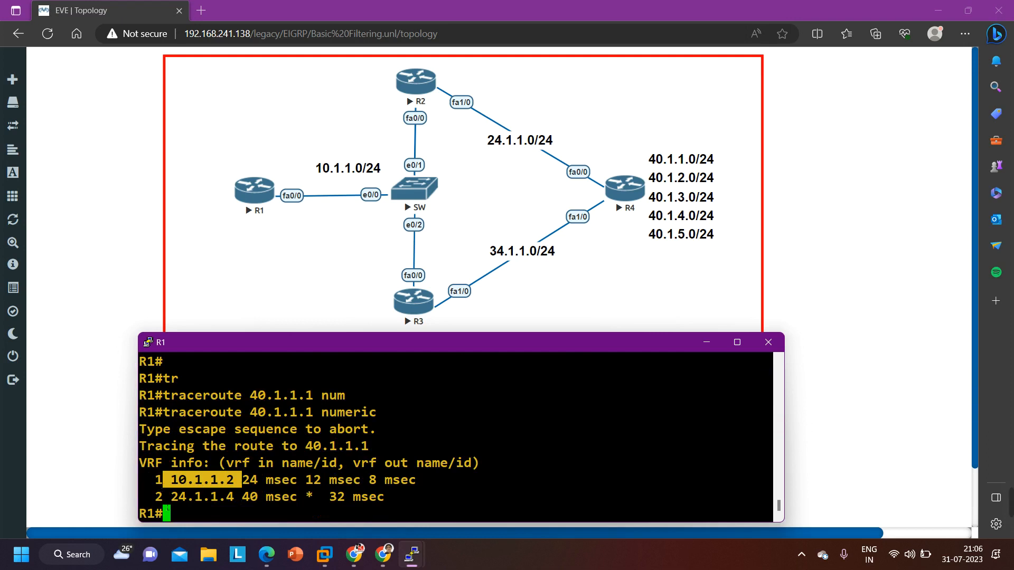
pyautogui.moveTo(162, 496); pyautogui.dragTo(226, 496)
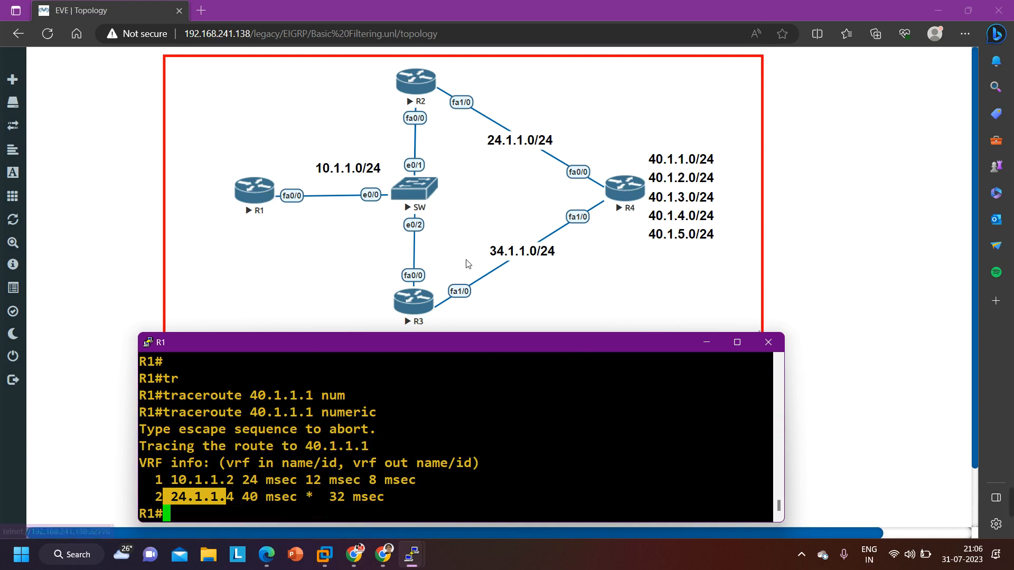
# Run a numeric traceroute from R1 to 40.1.4.1 and highlight the first hop to examine the path
pyautogui.press('Return')
pyautogui.press('Up')
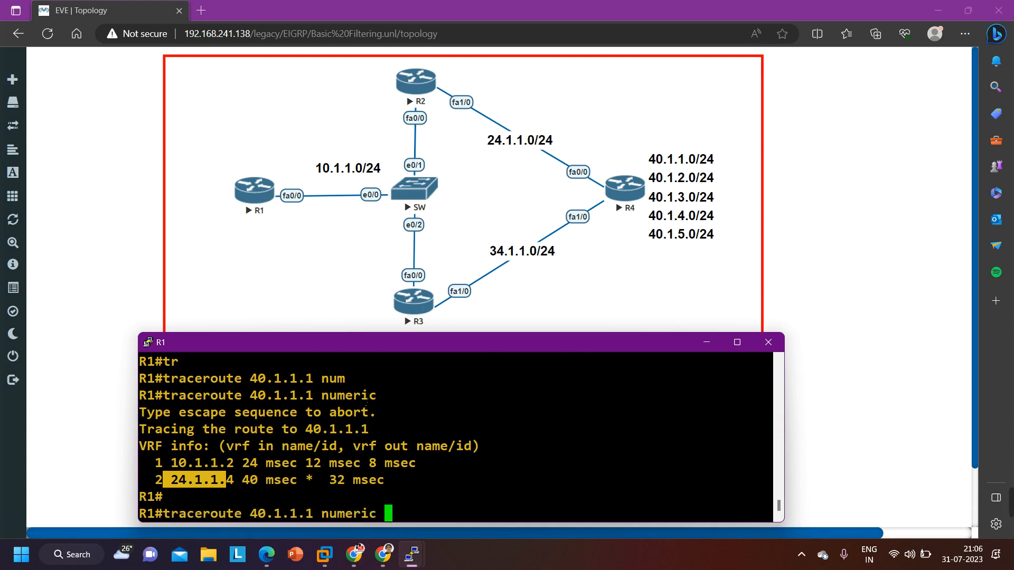
pyautogui.press('Left')
pyautogui.press('Left')
pyautogui.press('Left')
pyautogui.press('Left')
pyautogui.press('Left')
pyautogui.press('Left')
pyautogui.press('Left')
pyautogui.press('Left')
pyautogui.press('Left')
pyautogui.press('Left')
pyautogui.press('Left')
pyautogui.press('BackSpace')
pyautogui.write('4')
pyautogui.press('Return')
pyautogui.moveTo(164, 497); pyautogui.dragTo(242, 499)
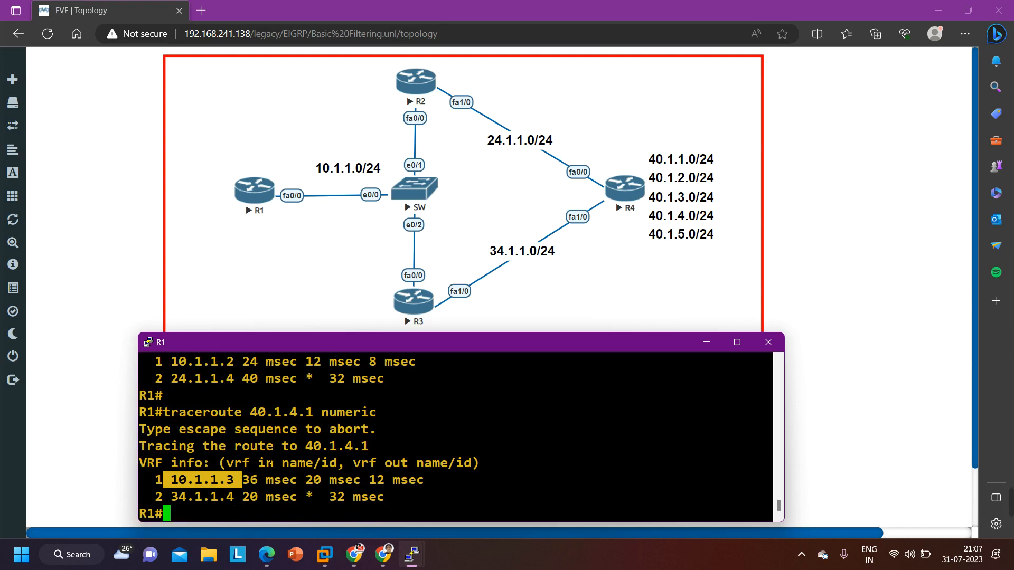
# Display R1's EIGRP routes again and highlight the two groups of 40.1.x.0 routes to check their next hops
pyautogui.press('Return')
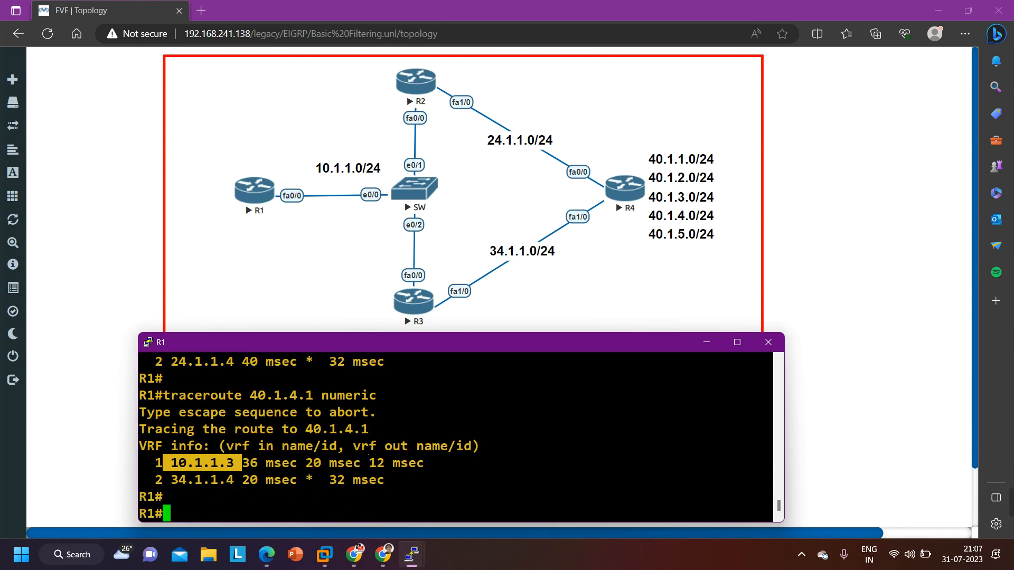
pyautogui.press('Return')
pyautogui.press('Return')
pyautogui.press('Return')
pyautogui.press('Return')
pyautogui.press('Return')
pyautogui.press('Return')
pyautogui.press('Return')
pyautogui.press('Return')
pyautogui.press('Return')
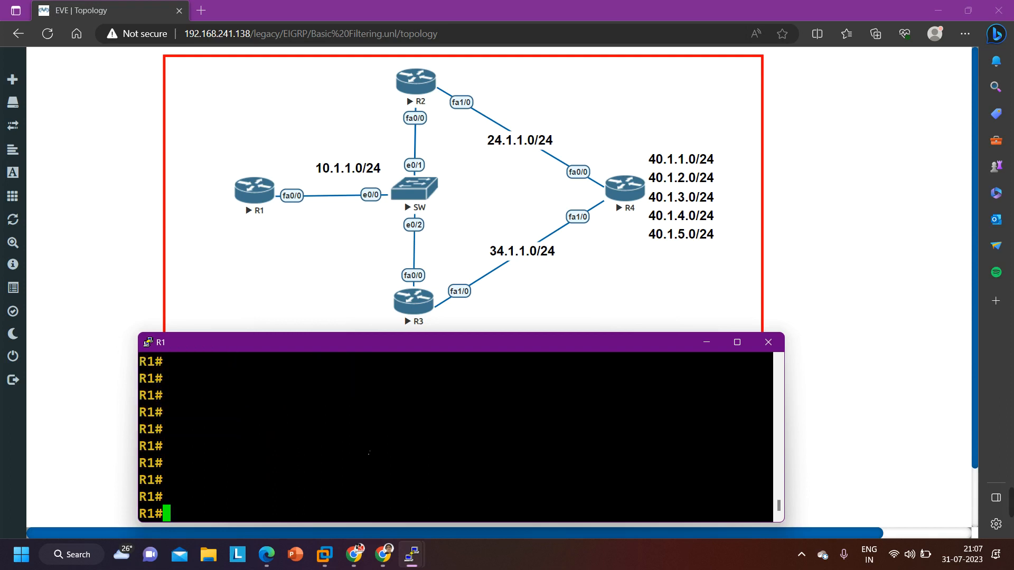
pyautogui.press('Up')
pyautogui.press('Up')
pyautogui.press('Up')
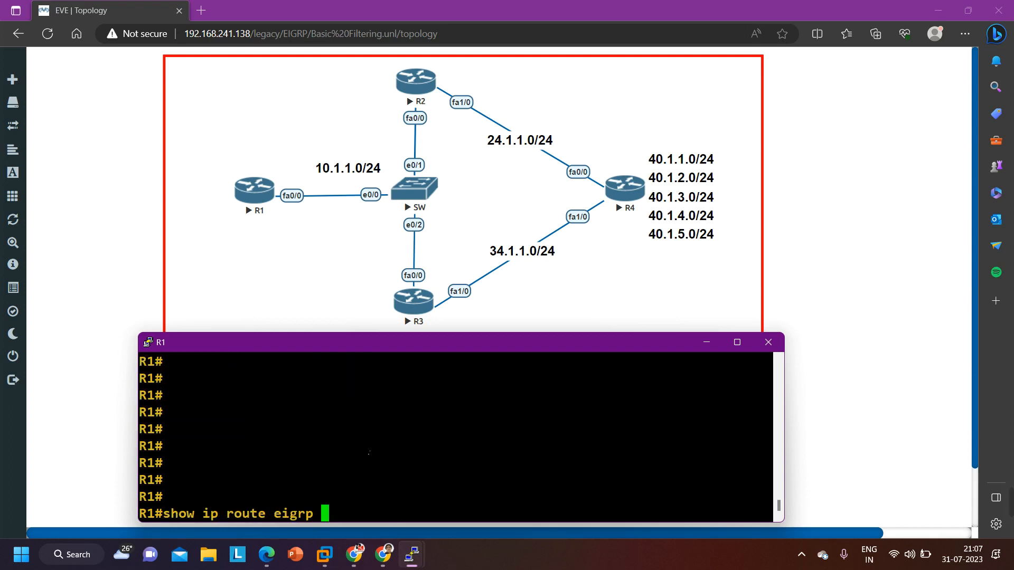
pyautogui.press('Return')
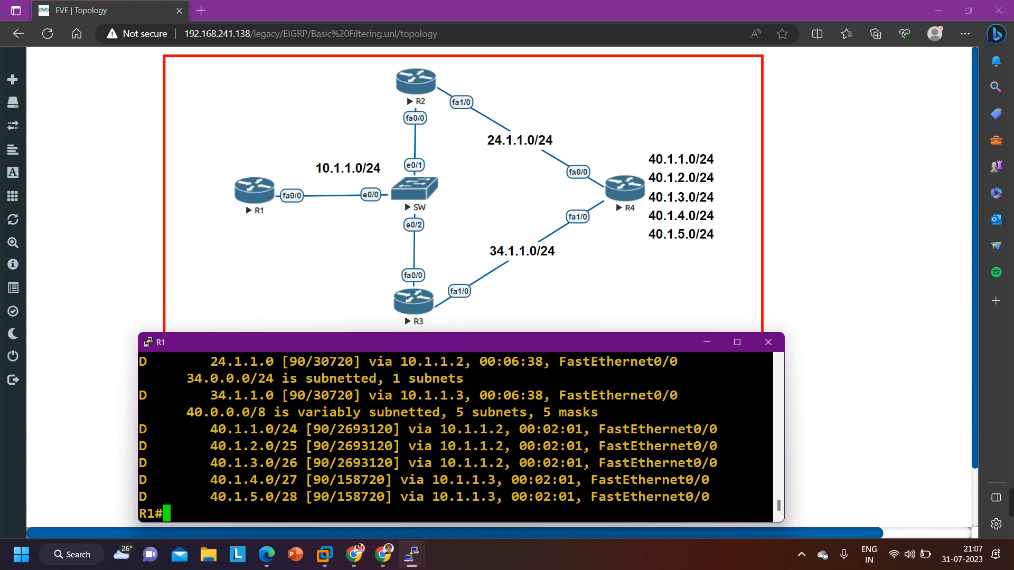
pyautogui.moveTo(141, 429); pyautogui.dragTo(409, 463)
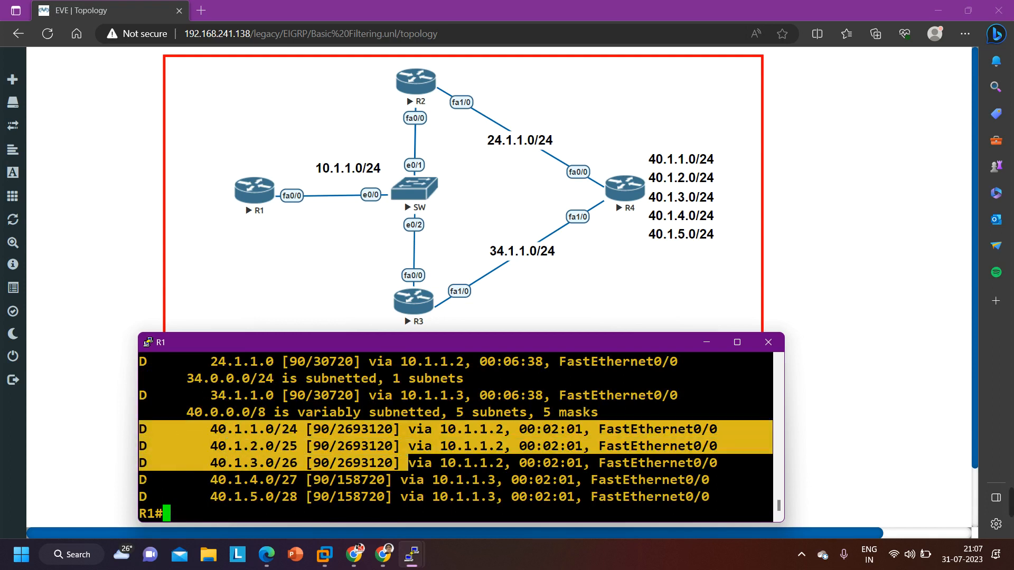
pyautogui.moveTo(142, 479); pyautogui.dragTo(710, 496)
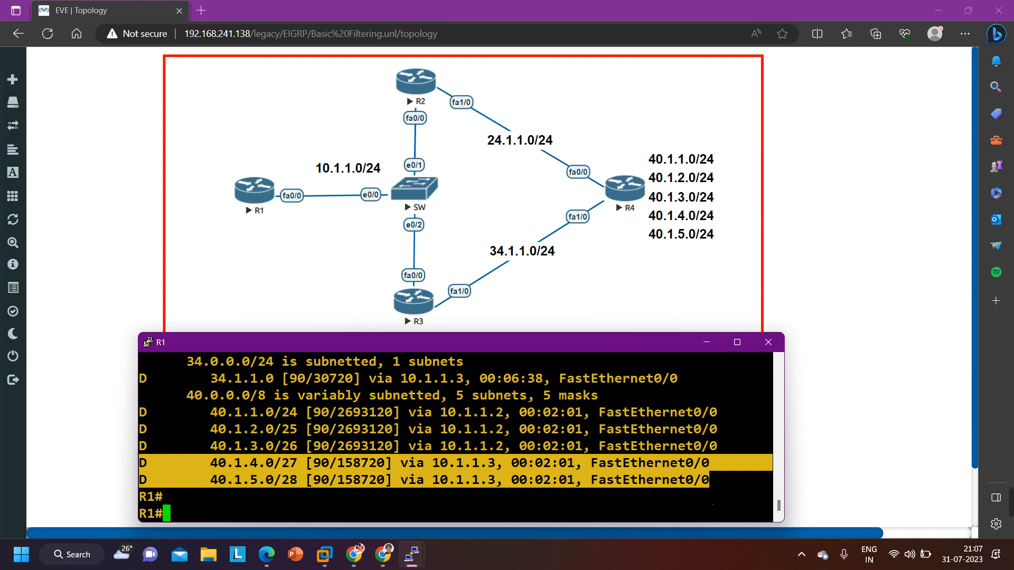
# Display R1's access lists with show access-lists to check the match counters of list 101
pyautogui.write('sho')
pyautogui.press('Tab')
pyautogui.write('acc')
pyautogui.press('Tab')
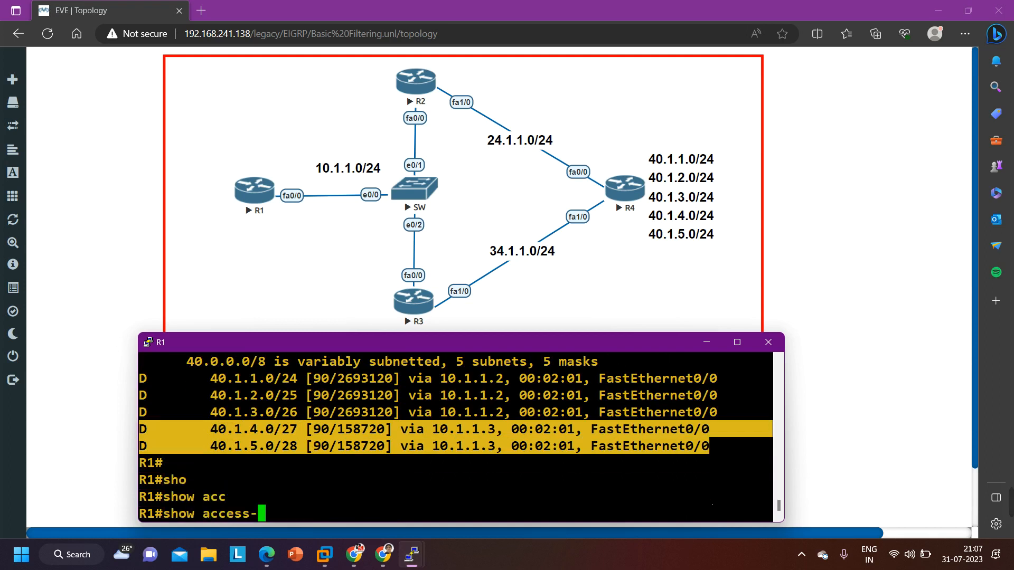
pyautogui.write('l')
pyautogui.press('Tab')
pyautogui.press('Return')
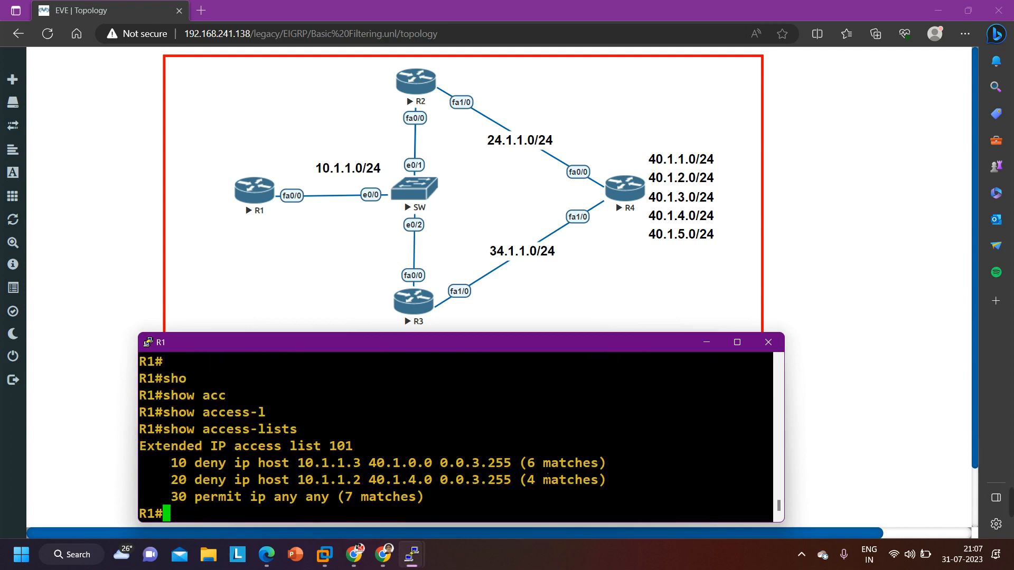
# Enter global configuration mode on R1 and open the EIGRP process with router eigrp 10
pyautogui.write('conf')
pyautogui.press('Tab')
pyautogui.press('Return')
pyautogui.press('Return')
pyautogui.press('Return')
pyautogui.press('Return')
pyautogui.press('Return')
pyautogui.press('Return')
pyautogui.press('Return')
pyautogui.press('Return')
pyautogui.press('Return')
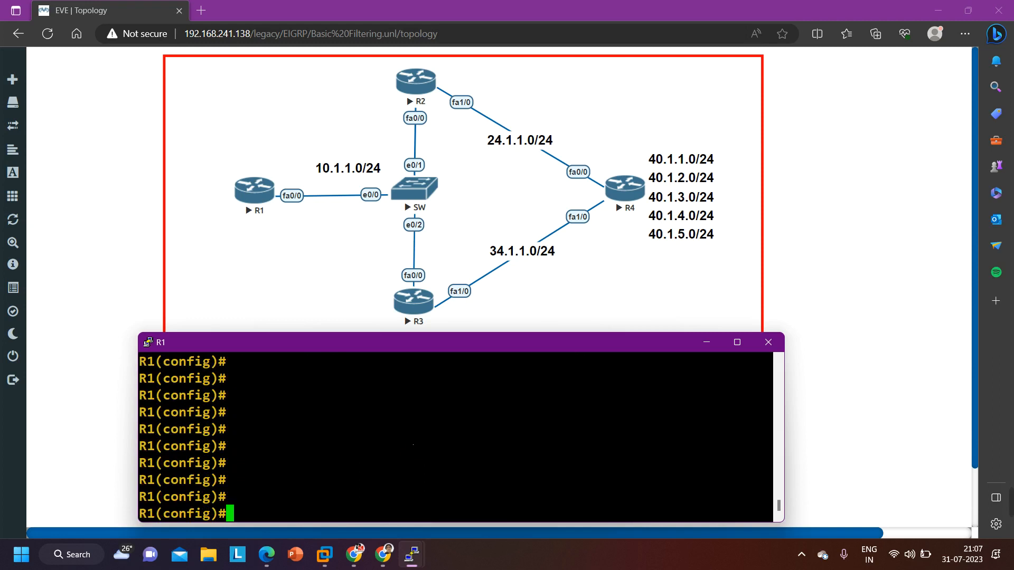
pyautogui.write('ro')
pyautogui.press('Tab')
pyautogui.write('ei')
pyautogui.press('Tab')
pyautogui.write('10')
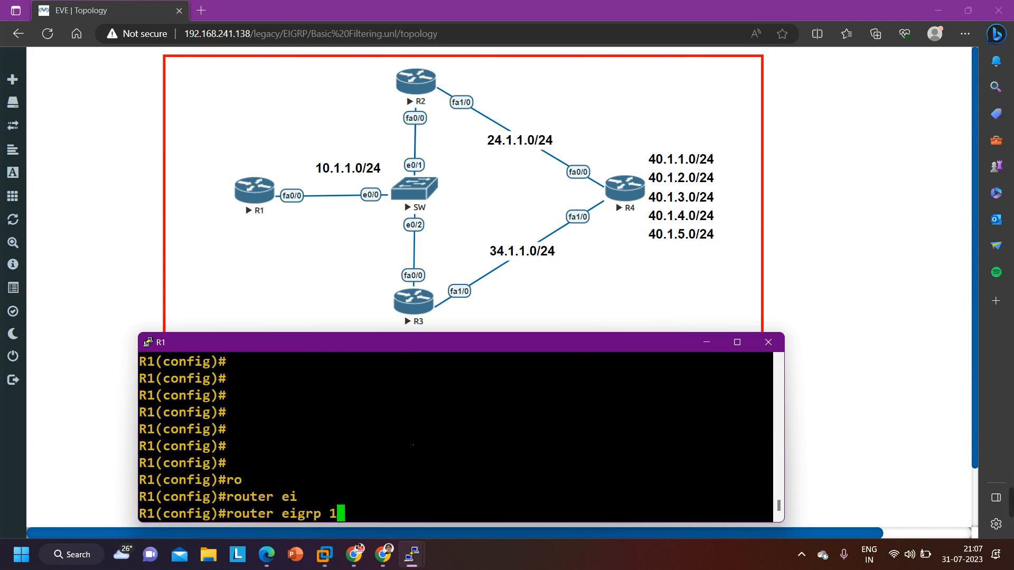
pyautogui.press('Return')
# Remove the inbound distribute list 101 from EIGRP 10 on R1
pyautogui.press('Up')
pyautogui.press('Up')
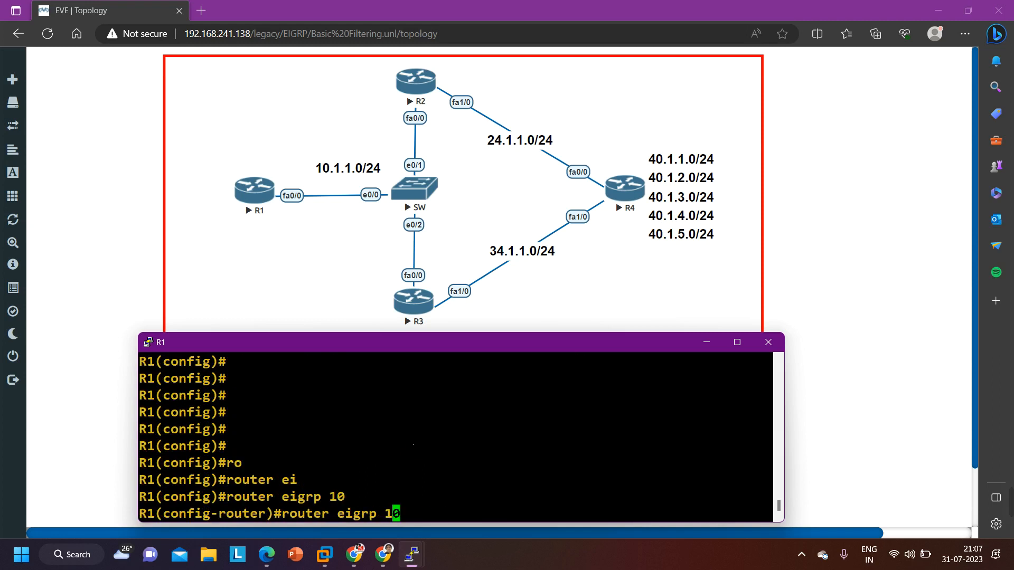
pyautogui.press('Down')
pyautogui.press('Left')
pyautogui.press('Left')
pyautogui.press('Left')
pyautogui.press('Left')
pyautogui.press('Left')
pyautogui.press('Left')
pyautogui.press('Left')
pyautogui.press('Left')
pyautogui.press('Left')
pyautogui.press('Left')
pyautogui.press('Left')
pyautogui.press('Left')
pyautogui.press('Left')
pyautogui.press('Left')
pyautogui.press('Left')
pyautogui.press('Left')
pyautogui.press('Left')
pyautogui.press('Left')
pyautogui.press('Left')
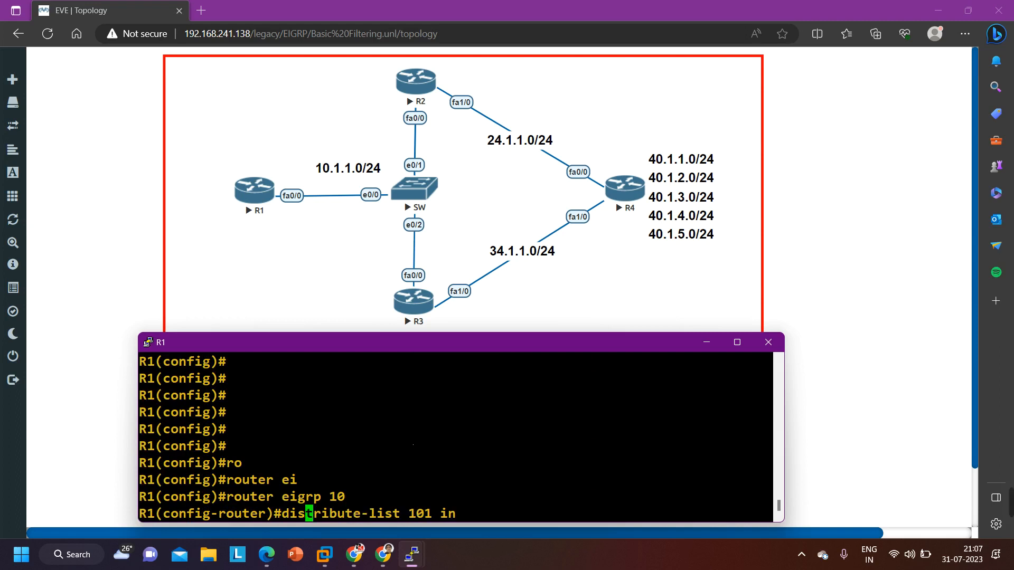
pyautogui.press('Left')
pyautogui.press('Left')
pyautogui.press('Left')
pyautogui.write('no')
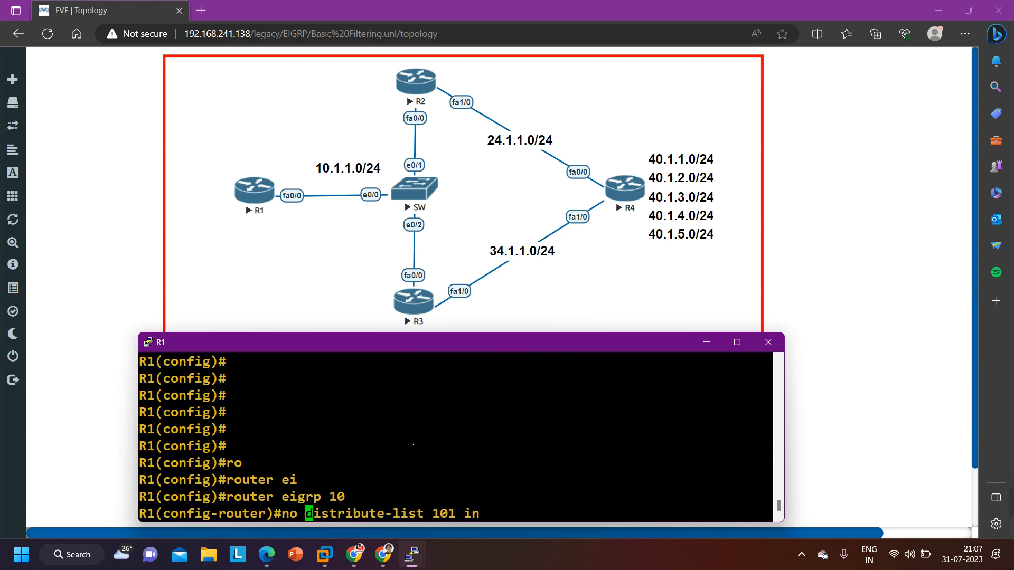
pyautogui.press('Return')
# Delete access list 101 from R1's global configuration and return to the privileged prompt
pyautogui.write('ex')
pyautogui.press('Return')
pyautogui.write('no')
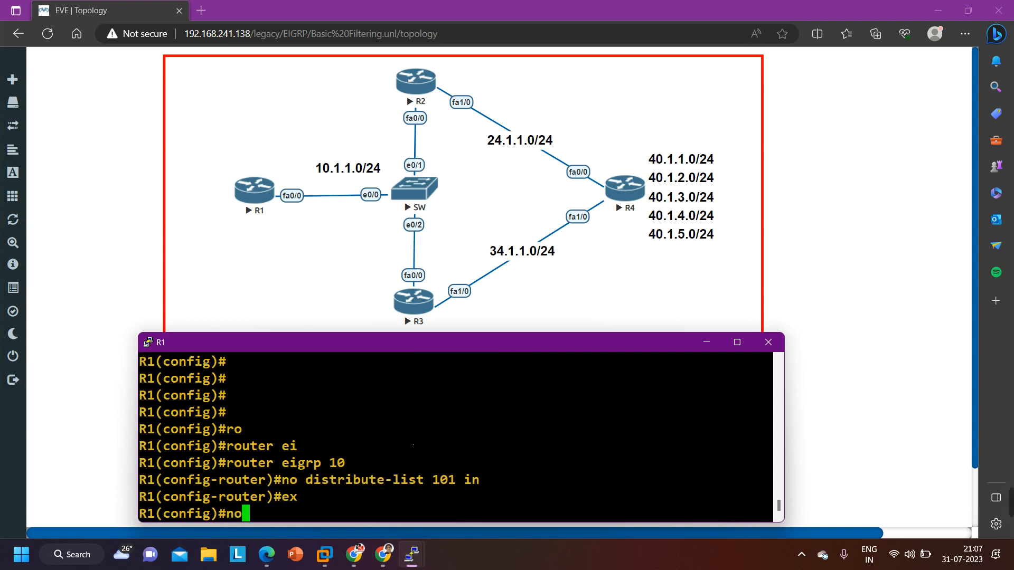
pyautogui.write(' acc')
pyautogui.press('Tab')
pyautogui.write('101')
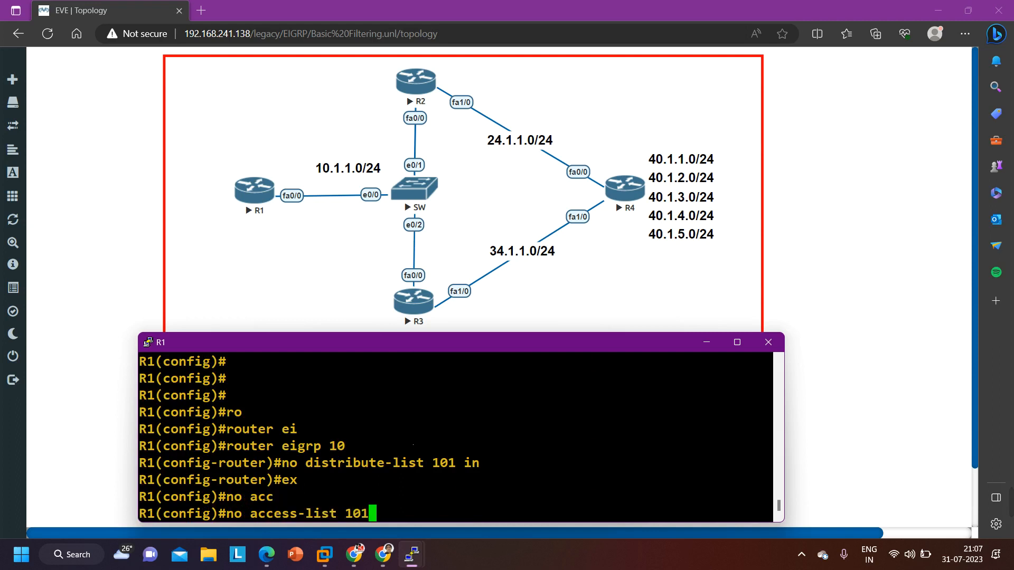
pyautogui.press('Return')
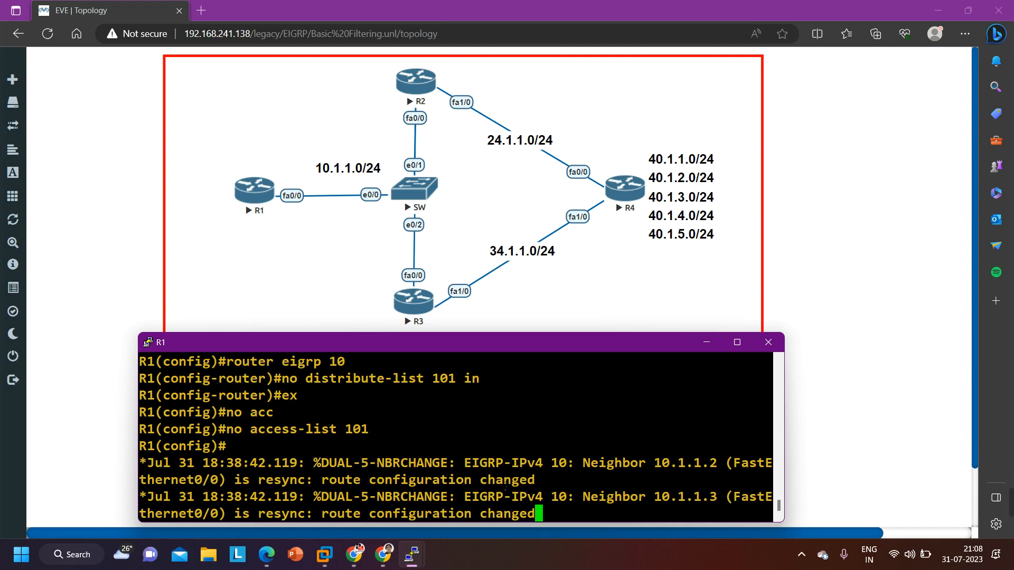
pyautogui.press('Return')
pyautogui.press('Return')
pyautogui.press('Return')
pyautogui.press('Return')
pyautogui.hotkey('ctrl', 'z')
pyautogui.press('Return')
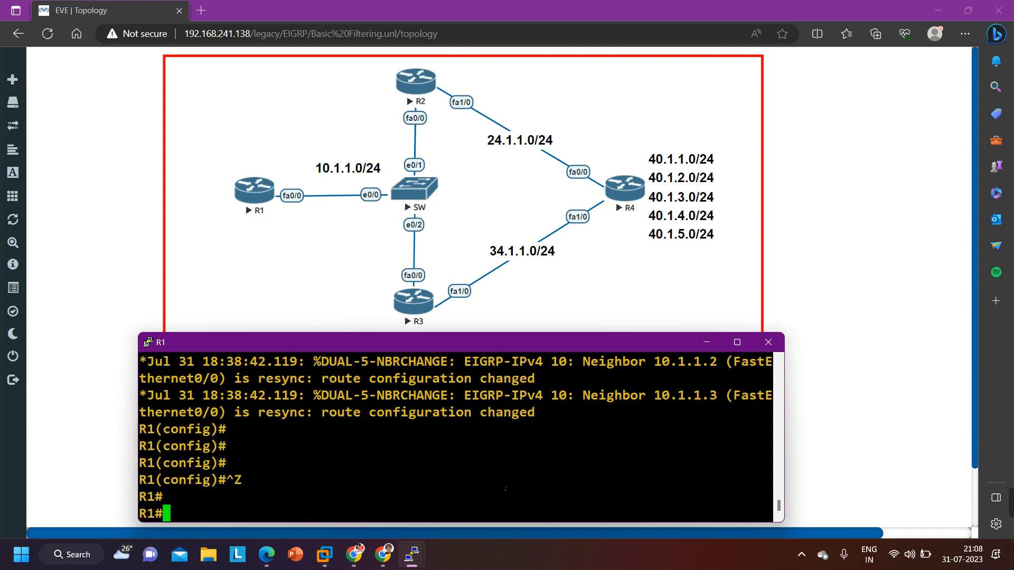
# List R1's EIGRP routes through to the end of the output and examine the next hops of the 40.1.x.0 networks
pyautogui.press('Return')
pyautogui.press('Return')
pyautogui.press('Return')
pyautogui.write('sh')
pyautogui.press('Tab')
pyautogui.write('ip route ')
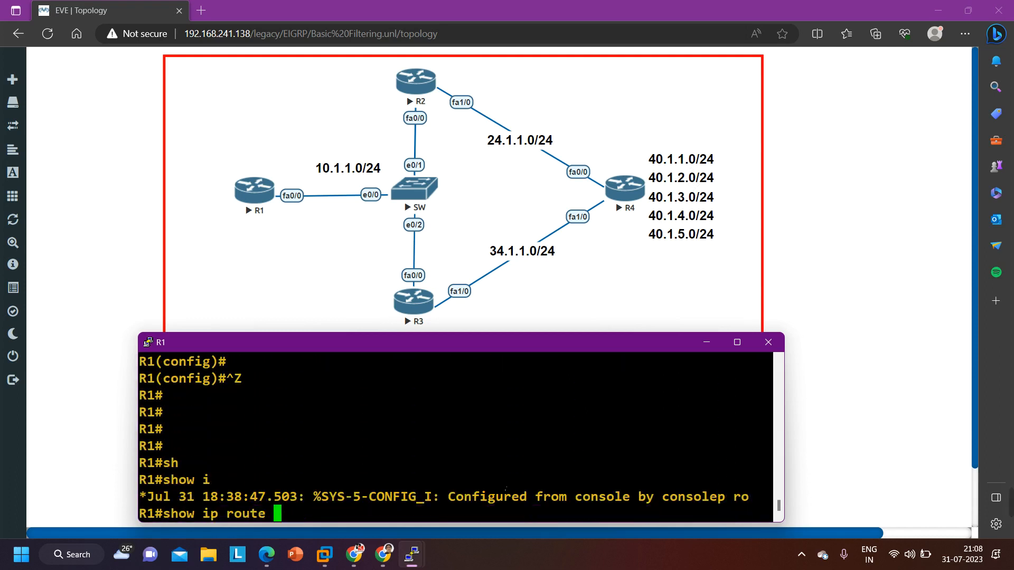
pyautogui.write('ei')
pyautogui.press('Tab')
pyautogui.press('Return')
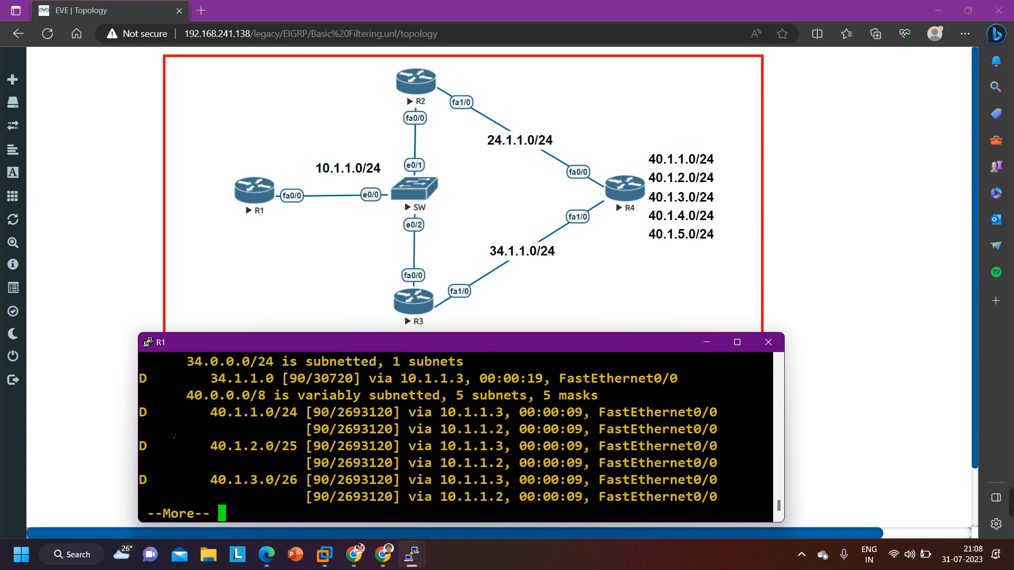
pyautogui.moveTo(145, 420); pyautogui.dragTo(672, 511)
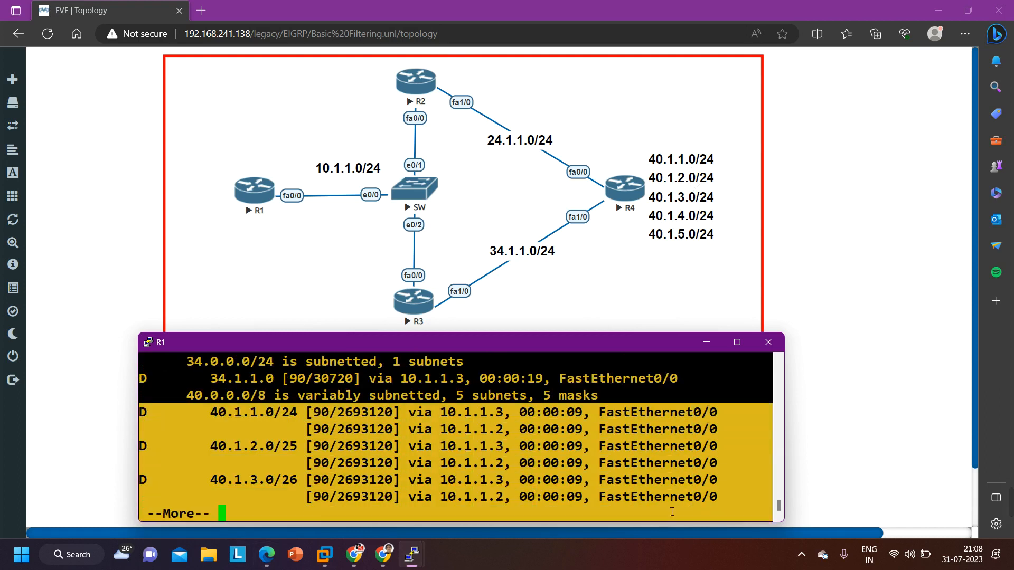
pyautogui.press('Return')
pyautogui.press('Return')
pyautogui.press('Return')
pyautogui.press('Return')
pyautogui.press('Return')
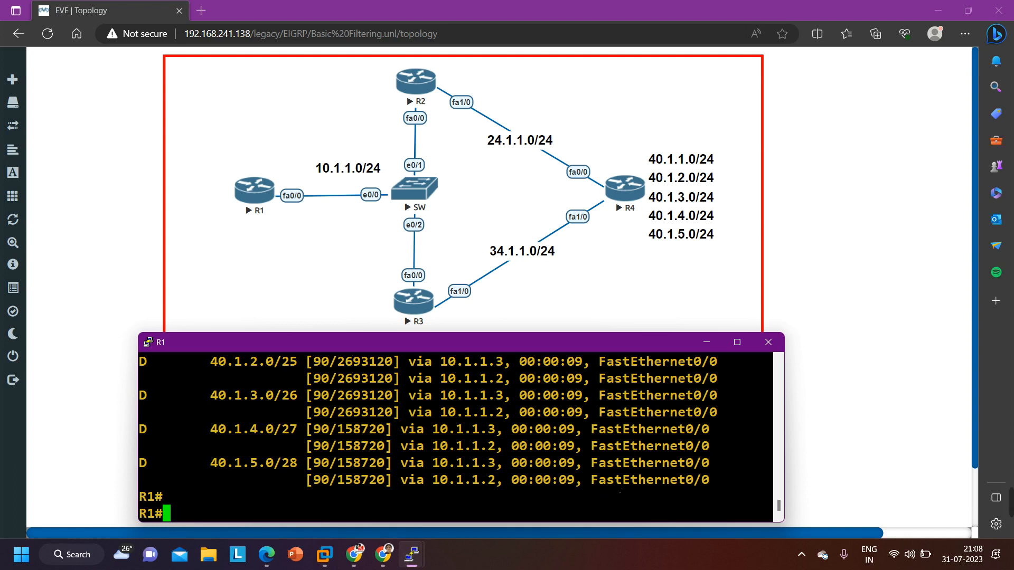
# Minimize R1's console, bring up R2's console and enter privileged EXEC mode
pyautogui.moveTo(1010, 502)
pyautogui.click(718, 503)
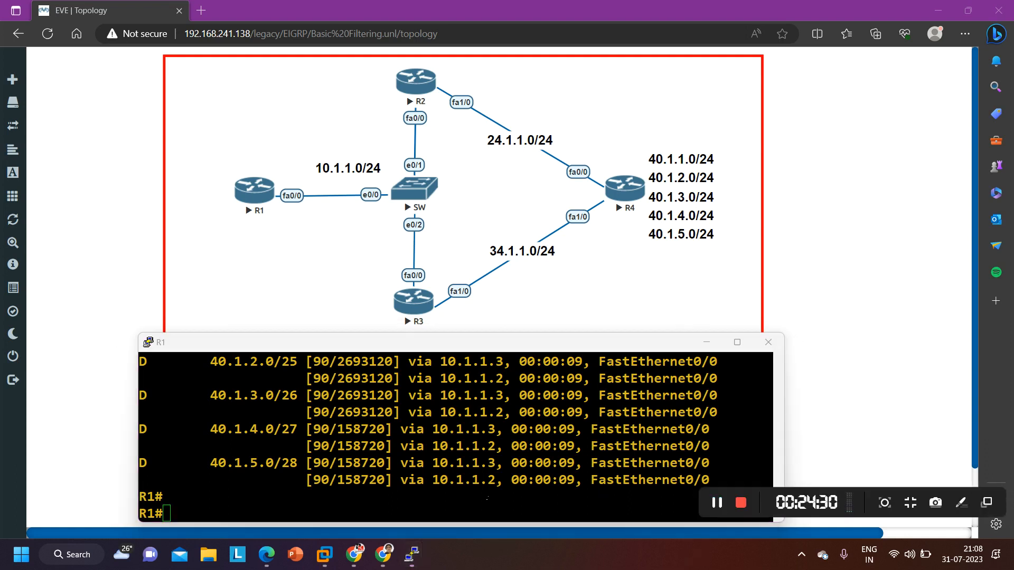
pyautogui.click(706, 343)
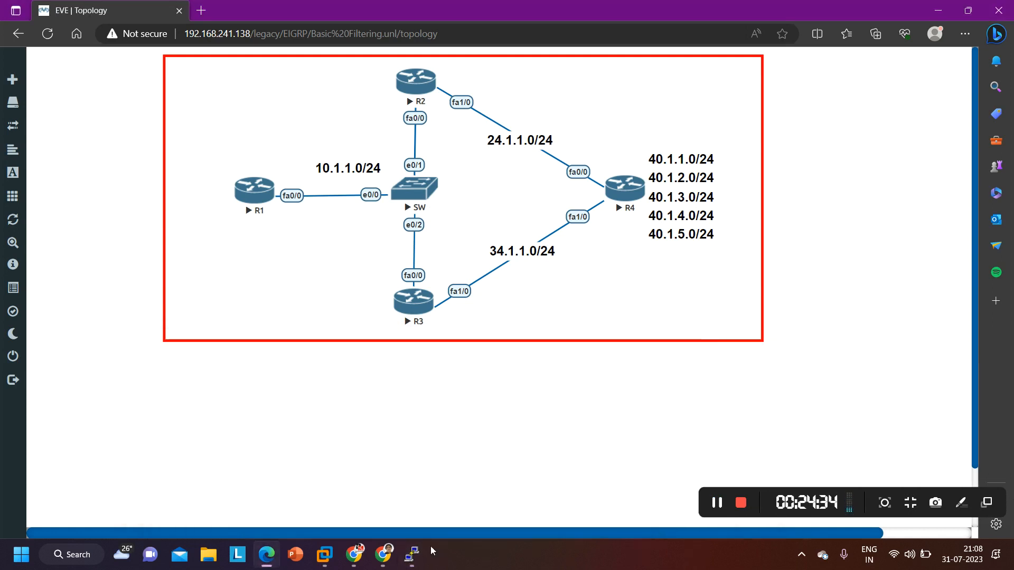
pyautogui.moveTo(412, 553)
pyautogui.click(329, 505)
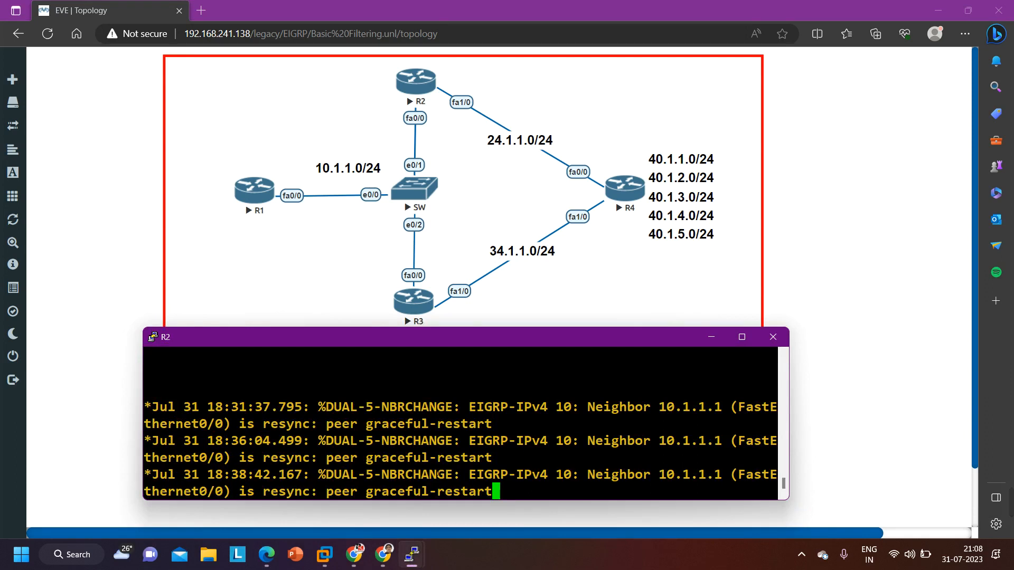
pyautogui.press('Return')
pyautogui.press('Return')
pyautogui.press('Return')
pyautogui.press('Return')
pyautogui.press('Return')
pyautogui.press('Return')
pyautogui.press('Return')
pyautogui.press('Return')
pyautogui.press('Return')
pyautogui.write('en')
pyautogui.press('Return')
pyautogui.press('Return')
pyautogui.press('Return')
pyautogui.press('Return')
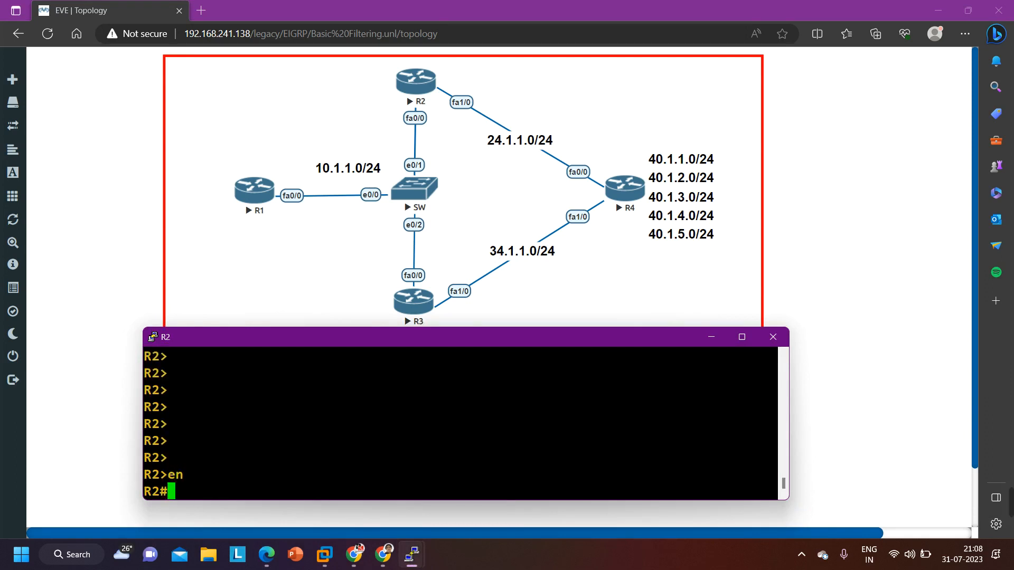
# List R2's EIGRP routes with show ip route eigrp and examine the next hops of the 40.1.x.0 networks
pyautogui.write('sh')
pyautogui.press('Tab')
pyautogui.write('ip ro')
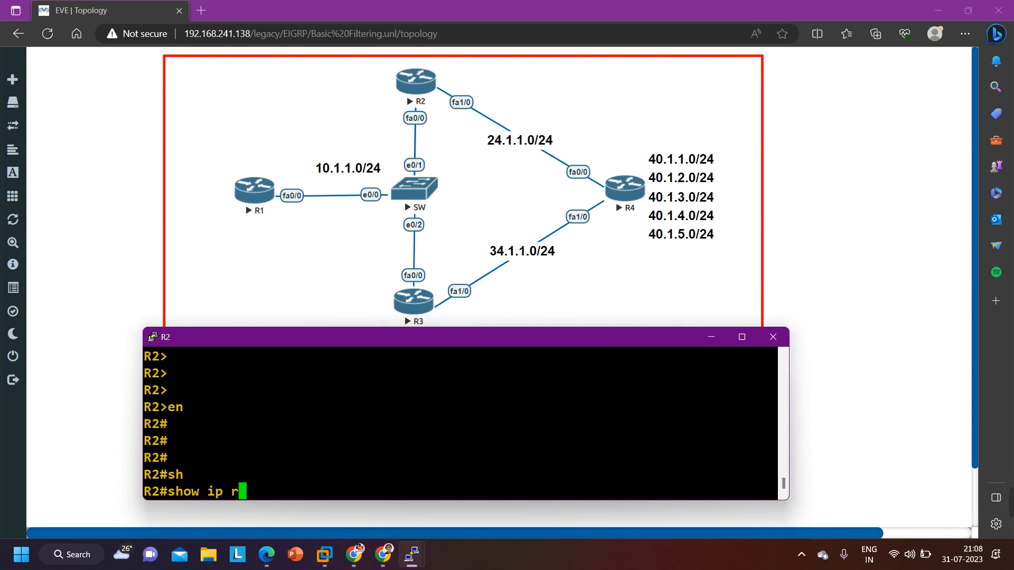
pyautogui.press('Tab')
pyautogui.write('ei')
pyautogui.press('Tab')
pyautogui.press('Return')
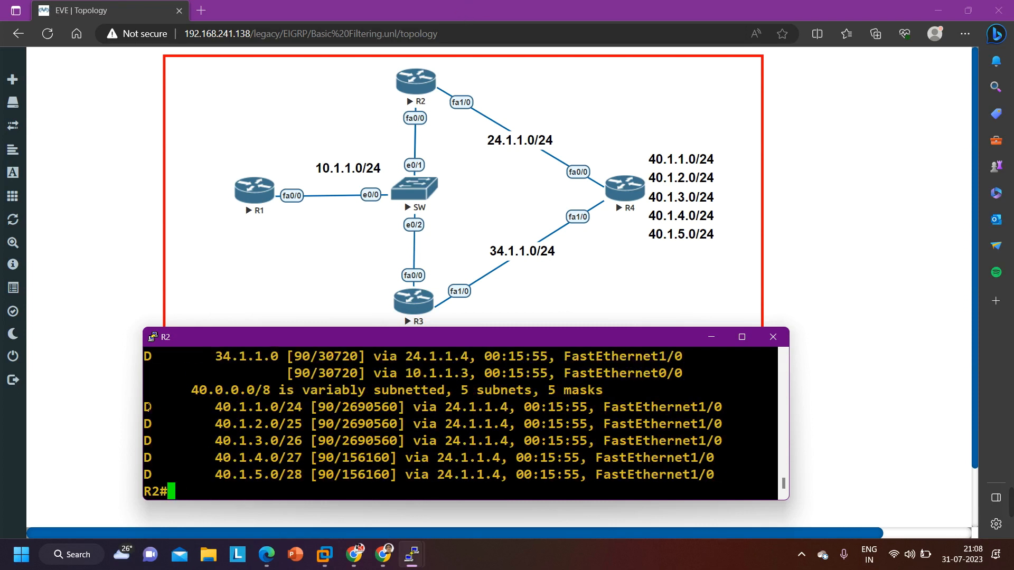
pyautogui.moveTo(154, 409); pyautogui.dragTo(716, 483)
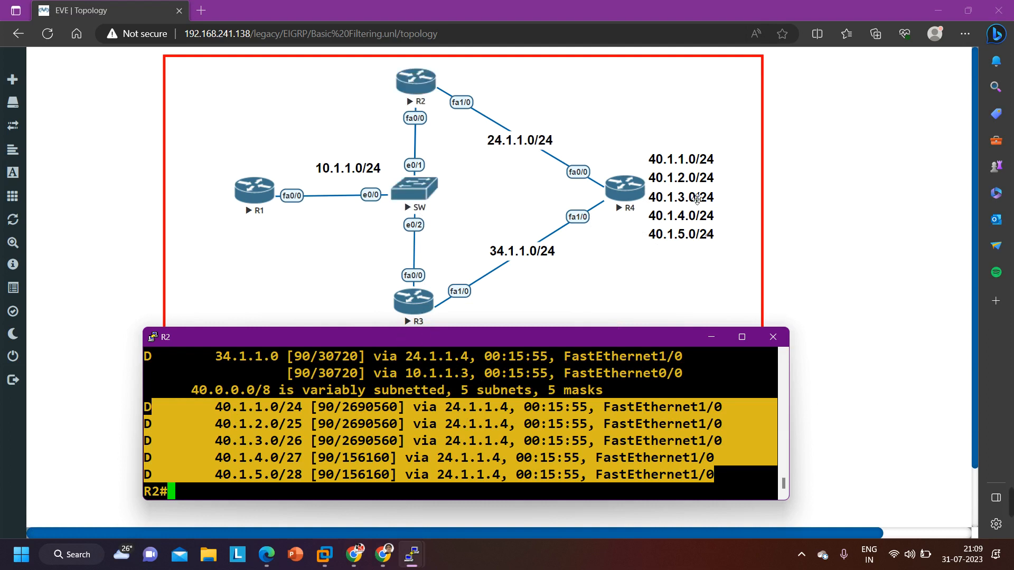
# Move the 40.1.x.0 network label over to R3 and back beside R4 in the topology
pyautogui.click(657, 208)
pyautogui.moveTo(657, 208); pyautogui.dragTo(436, 346)
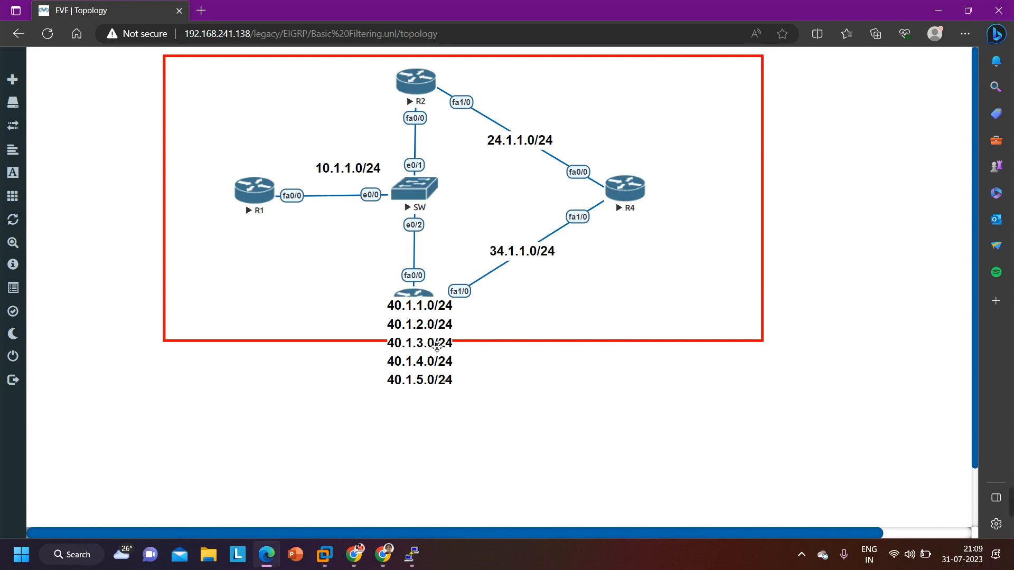
pyautogui.moveTo(436, 346); pyautogui.dragTo(703, 194)
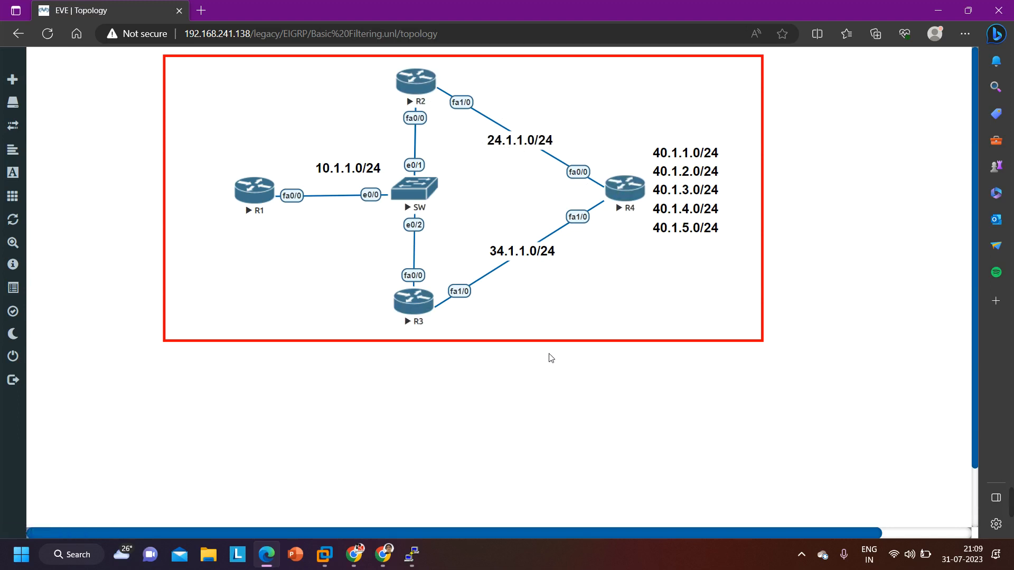
# Bring R2's console back to the front and enter global configuration mode
pyautogui.moveTo(423, 546)
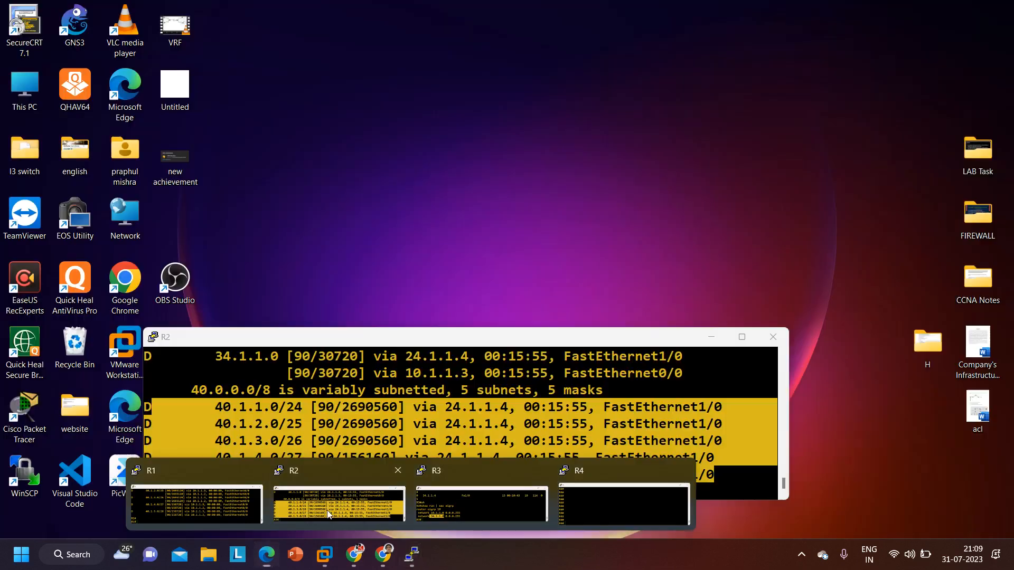
pyautogui.click(328, 510)
pyautogui.click(486, 446)
pyautogui.press('Return')
pyautogui.press('Return')
pyautogui.write('conf')
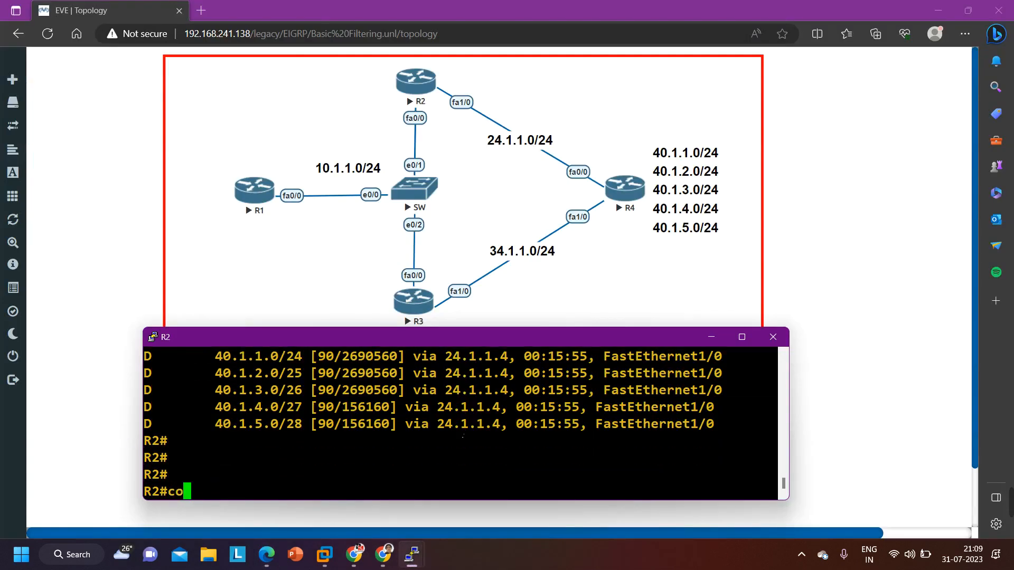
pyautogui.press('Tab')
pyautogui.press('Return')
pyautogui.press('Return')
pyautogui.press('Return')
pyautogui.press('Return')
pyautogui.press('Return')
pyautogui.press('Return')
pyautogui.press('Return')
pyautogui.press('Return')
pyautogui.press('Return')
pyautogui.press('Return')
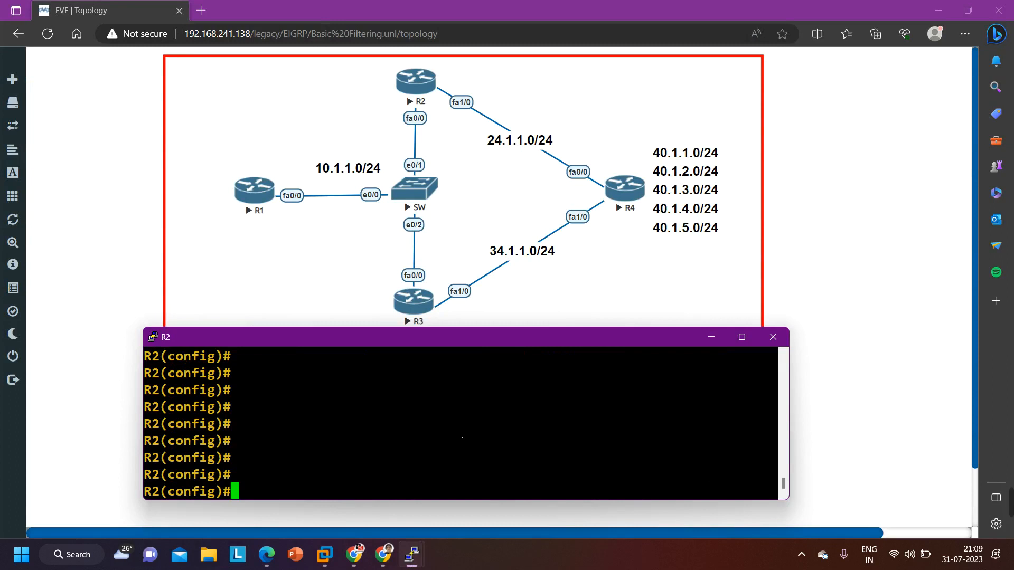
# Add an entry to access list 101 on R2 denying IP from host 24.1.1.4 to 40.1.0.0 with wildcard 0.0.255.255
pyautogui.write('acc')
pyautogui.press('Tab')
pyautogui.write('101 ')
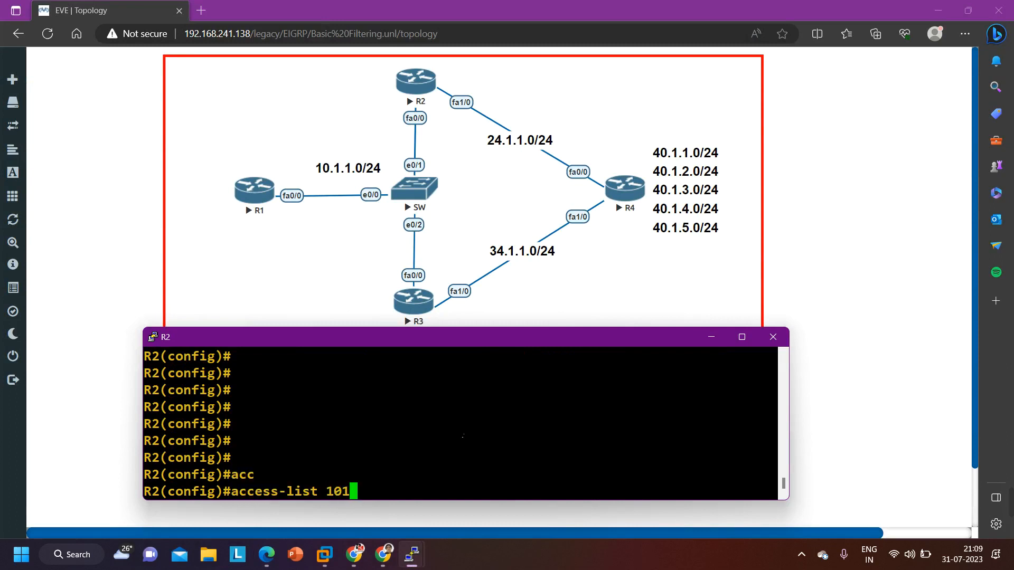
pyautogui.write('den')
pyautogui.press('Tab')
pyautogui.write('ip ')
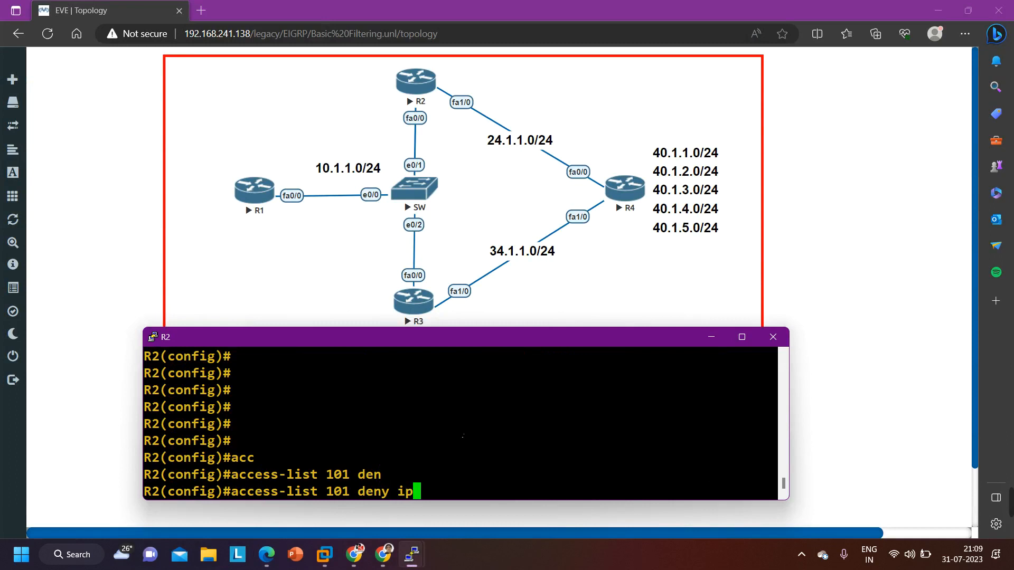
pyautogui.write('ho')
pyautogui.press('Tab')
pyautogui.write('24.1.1')
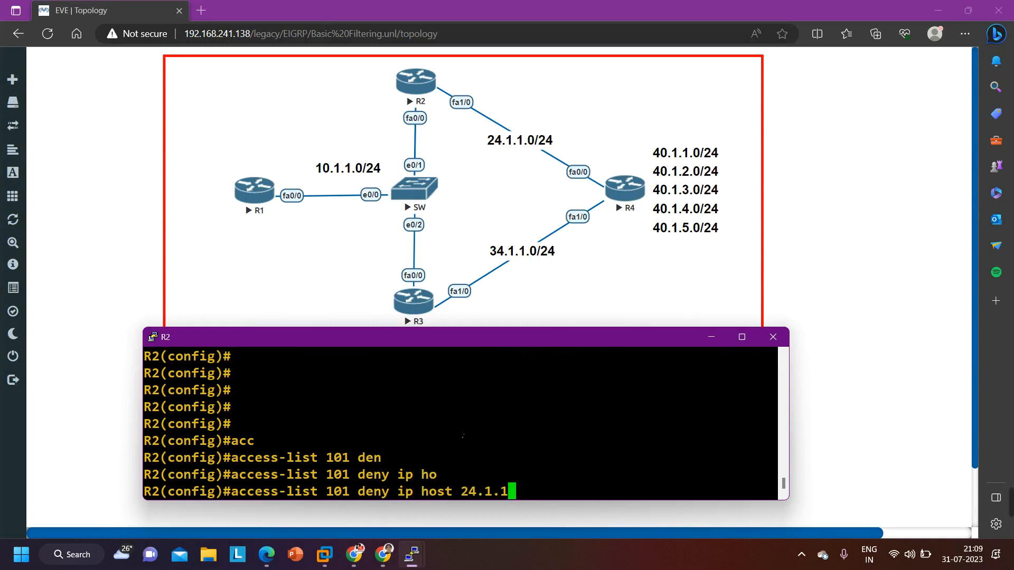
pyautogui.write('.4 40.')
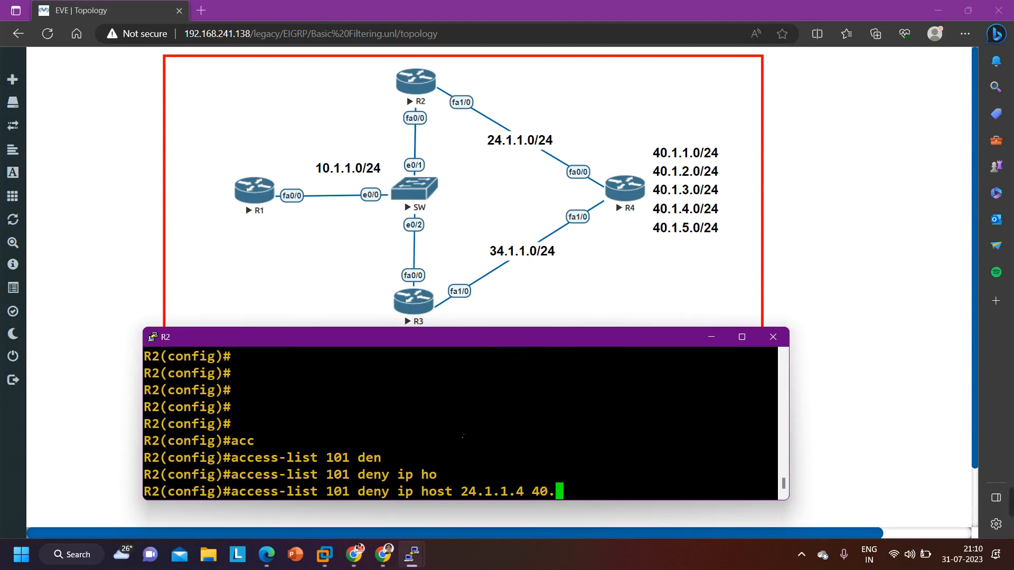
pyautogui.write('1.0.0 0.0.')
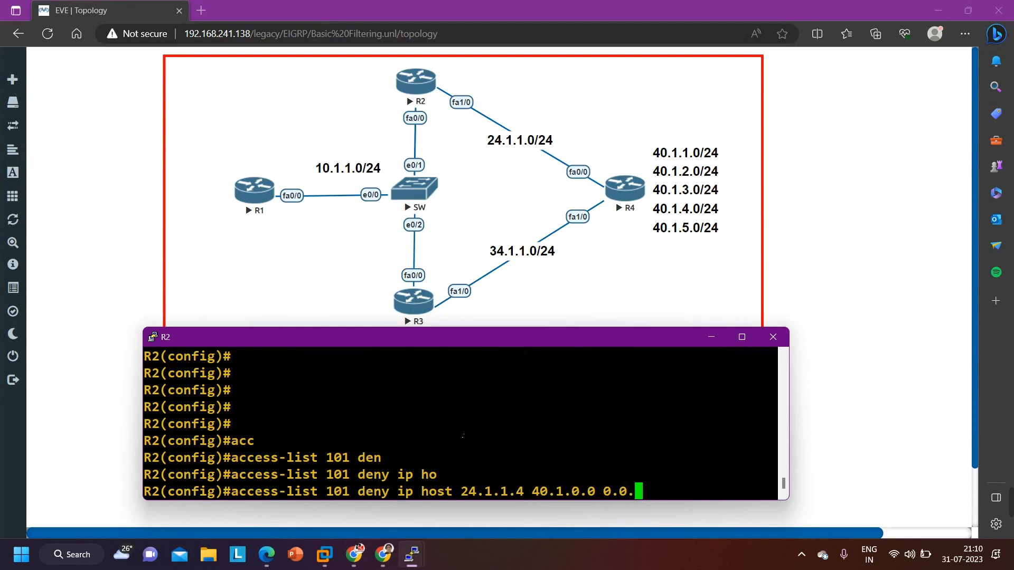
pyautogui.write('255.255')
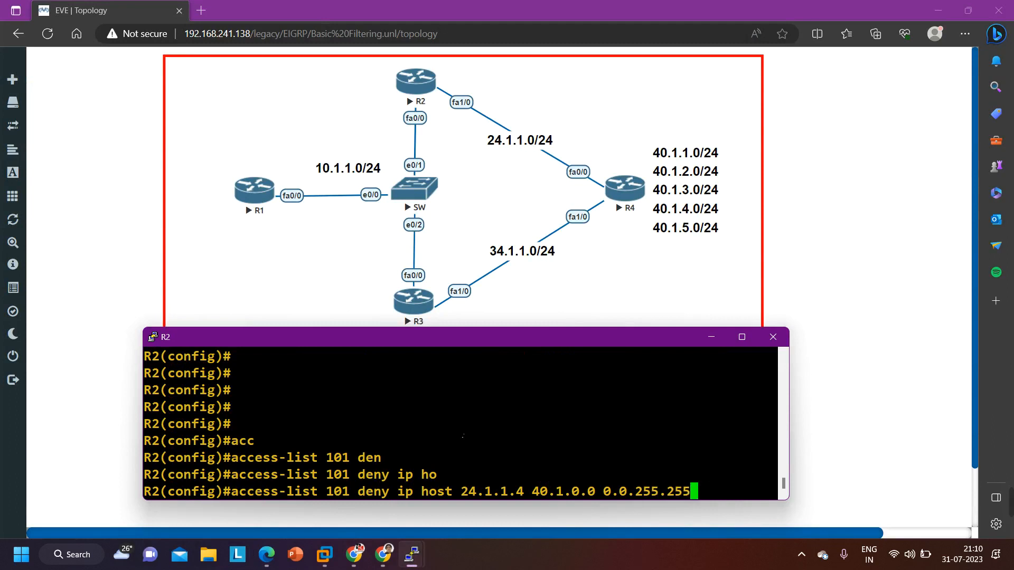
pyautogui.press('Return')
# Add a permit ip any any entry to access list 101 on R2
pyautogui.write('acc')
pyautogui.press('Tab')
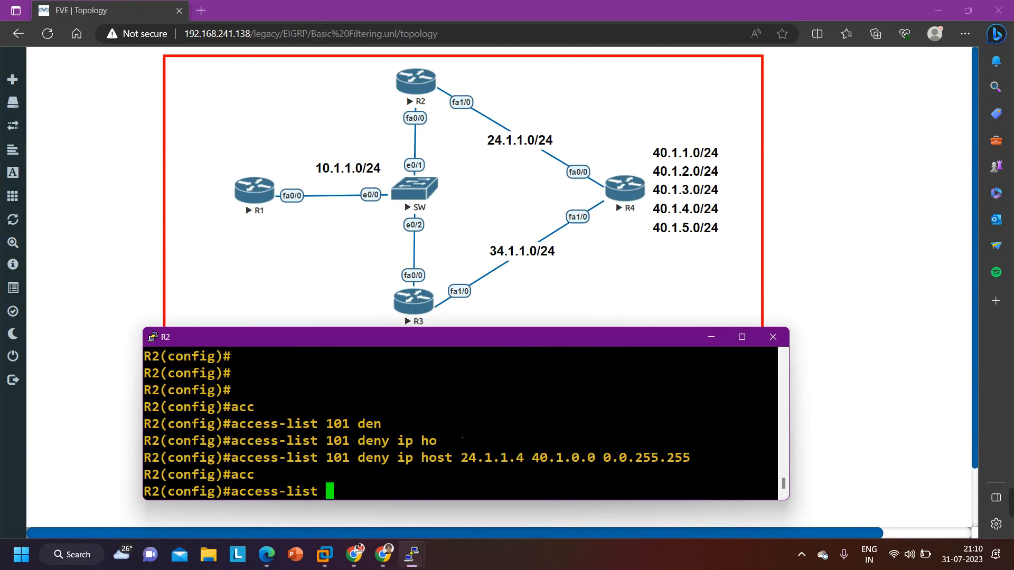
pyautogui.write('101 per')
pyautogui.press('Tab')
pyautogui.write('ip a')
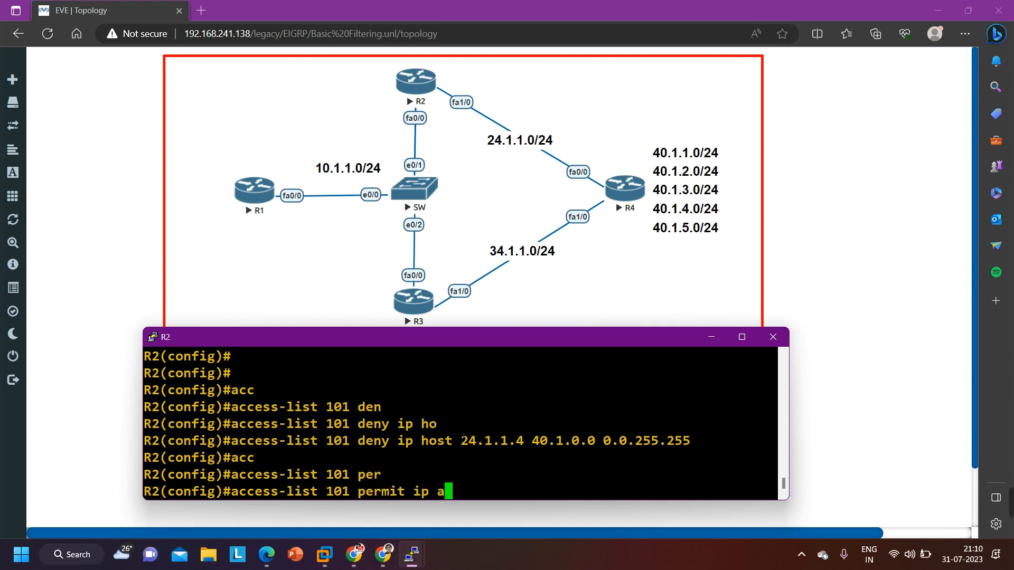
pyautogui.write('n')
pyautogui.press('Tab')
pyautogui.write('an')
pyautogui.press('Tab')
pyautogui.press('Return')
# Open the EIGRP process on R2 with router eigrp 10
pyautogui.press('Return')
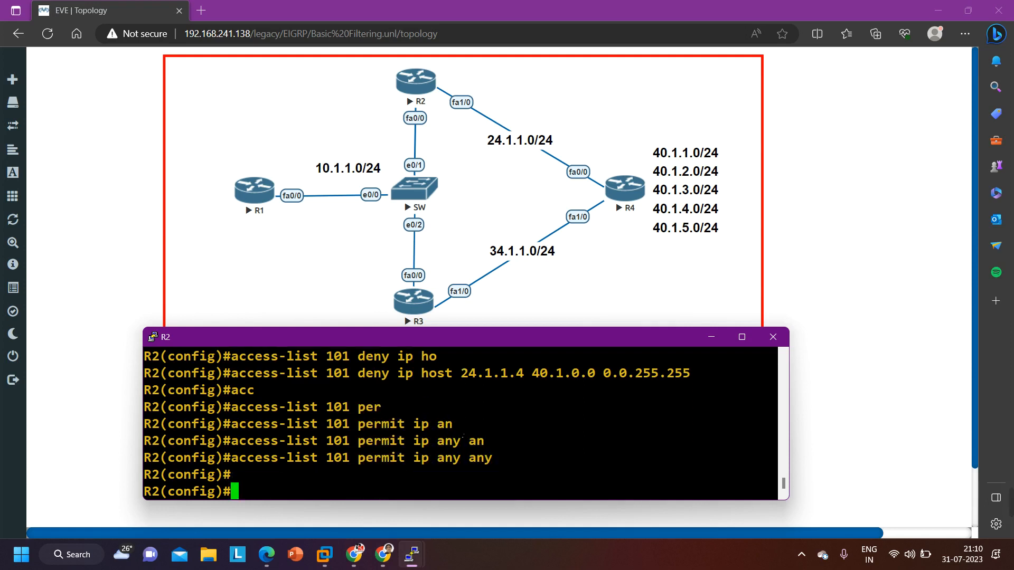
pyautogui.press('Return')
pyautogui.press('Return')
pyautogui.write('ro')
pyautogui.press('Tab')
pyautogui.write('ei')
pyautogui.press('Tab')
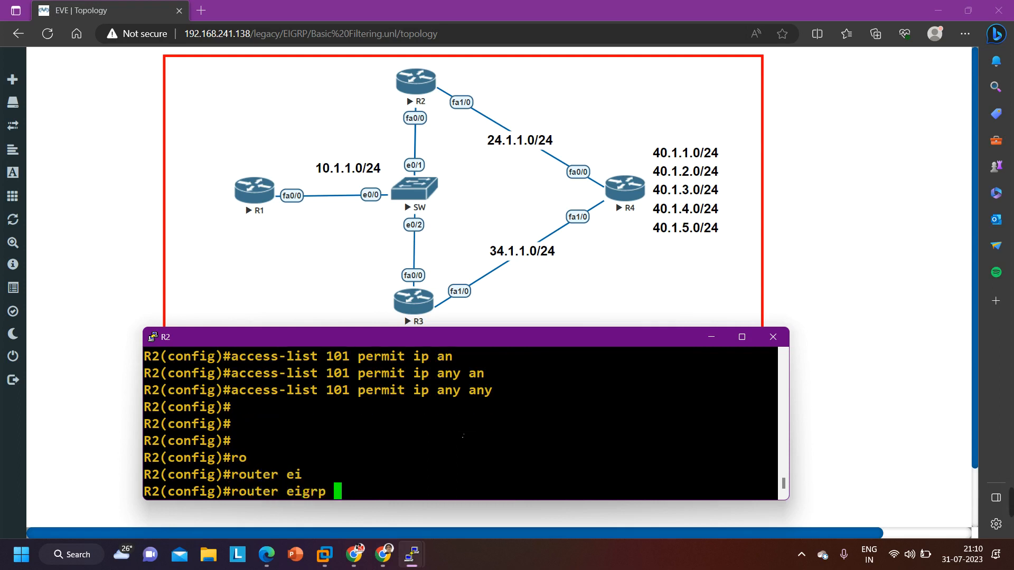
pyautogui.write('10')
pyautogui.press('Return')
# Apply access list 101 as an inbound distribute list in R2's EIGRP 10 and return to the privileged prompt
pyautogui.write('di')
pyautogui.press('Tab')
pyautogui.write('st')
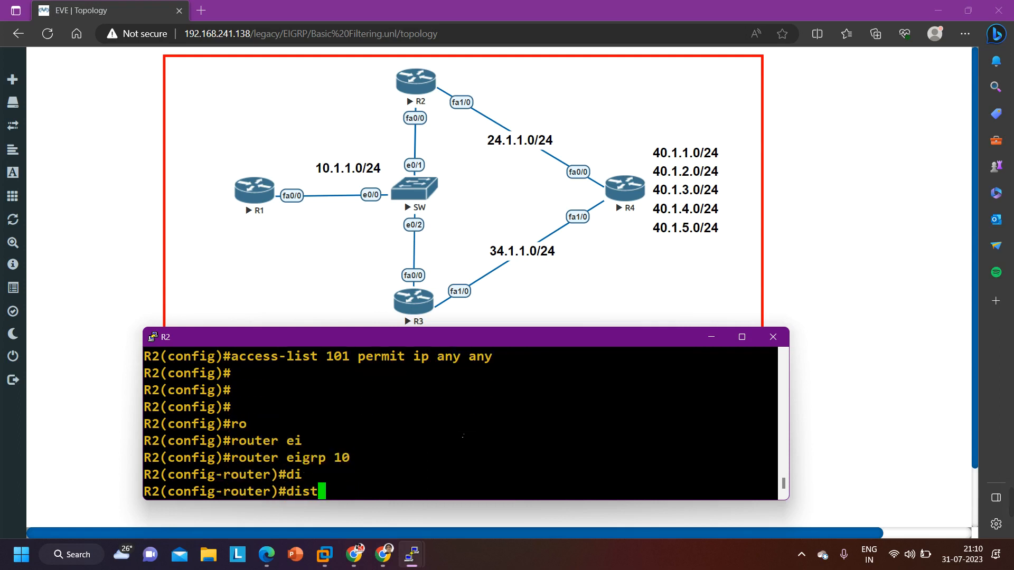
pyautogui.write('r')
pyautogui.press('Tab')
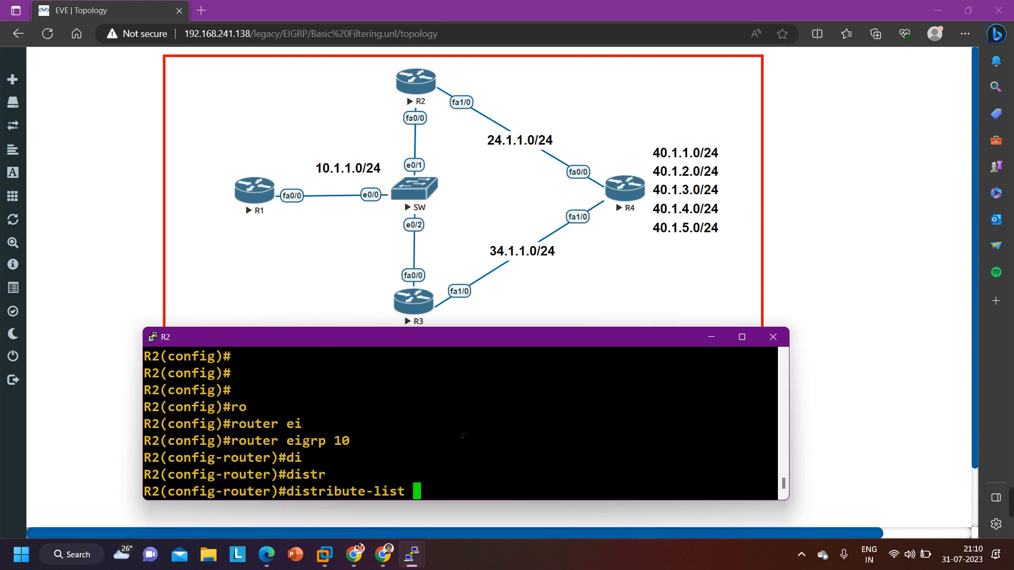
pyautogui.write('101 in')
pyautogui.press('Return')
pyautogui.hotkey('ctrl', 'z')
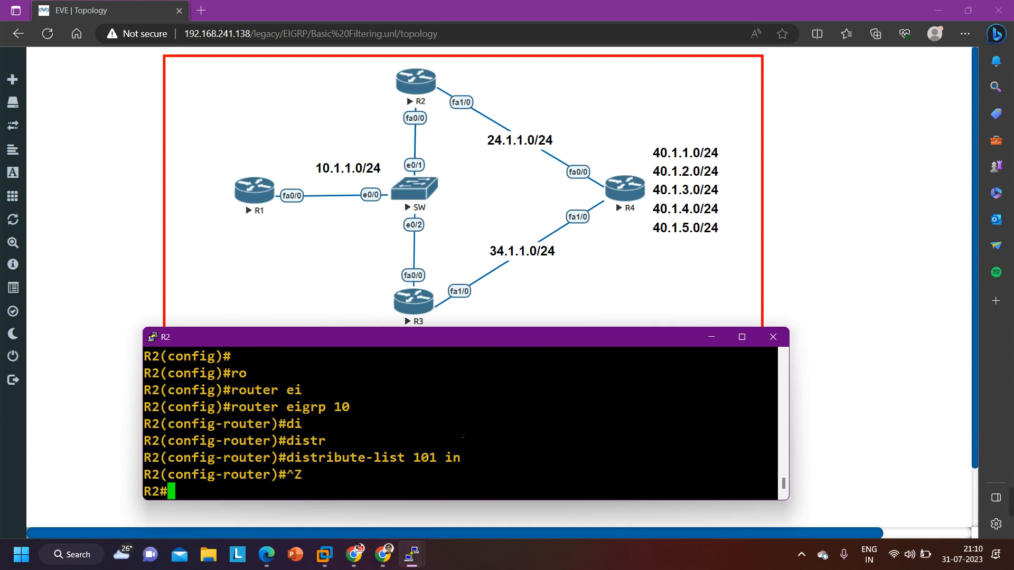
pyautogui.press('Return')
pyautogui.press('Return')
pyautogui.press('Return')
pyautogui.press('Return')
pyautogui.press('Return')
pyautogui.press('Return')
pyautogui.press('Return')
pyautogui.press('Return')
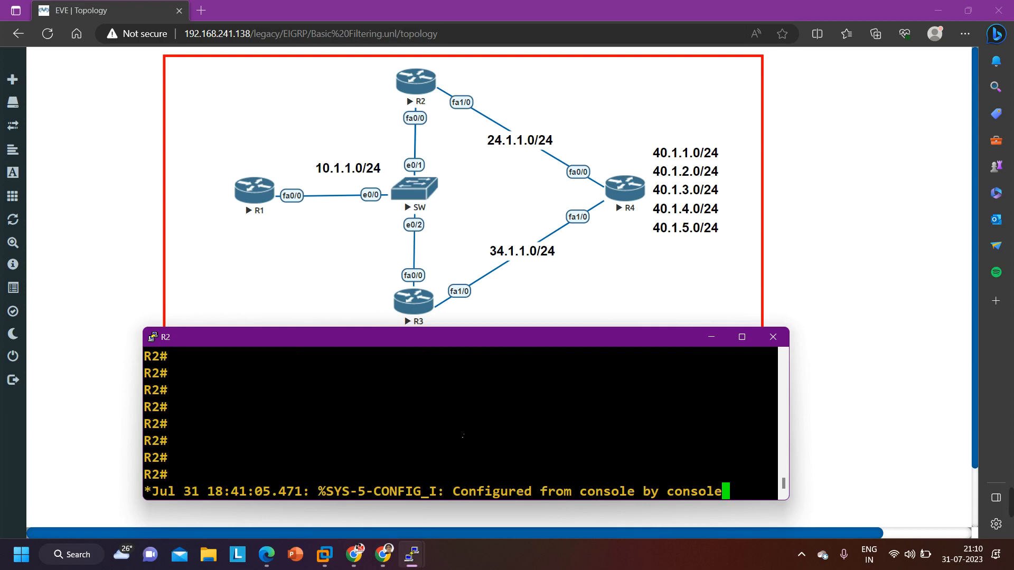
pyautogui.press('Return')
pyautogui.press('Return')
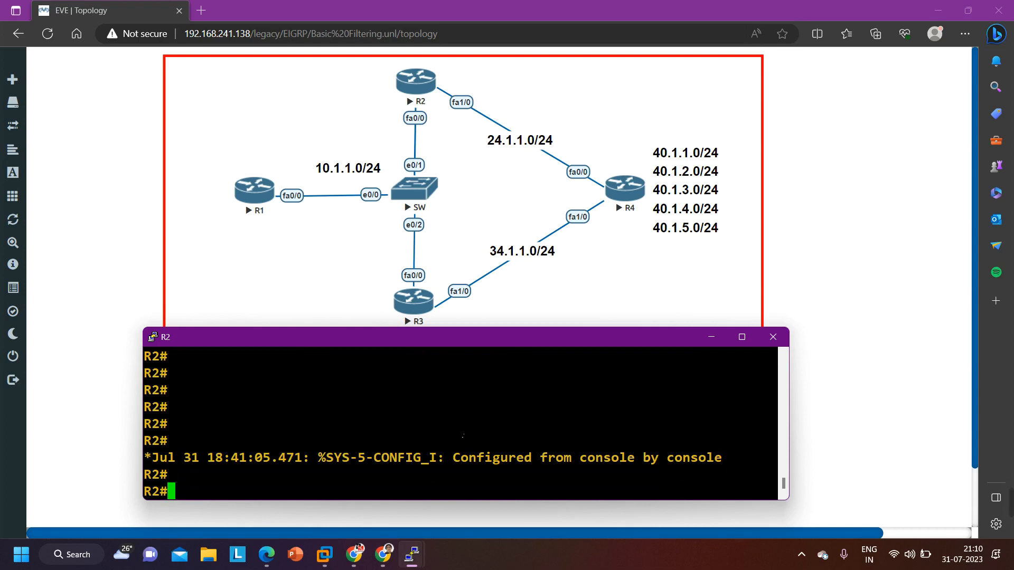
pyautogui.press('Return')
pyautogui.press('Return')
pyautogui.press('Return')
pyautogui.press('Return')
pyautogui.press('Return')
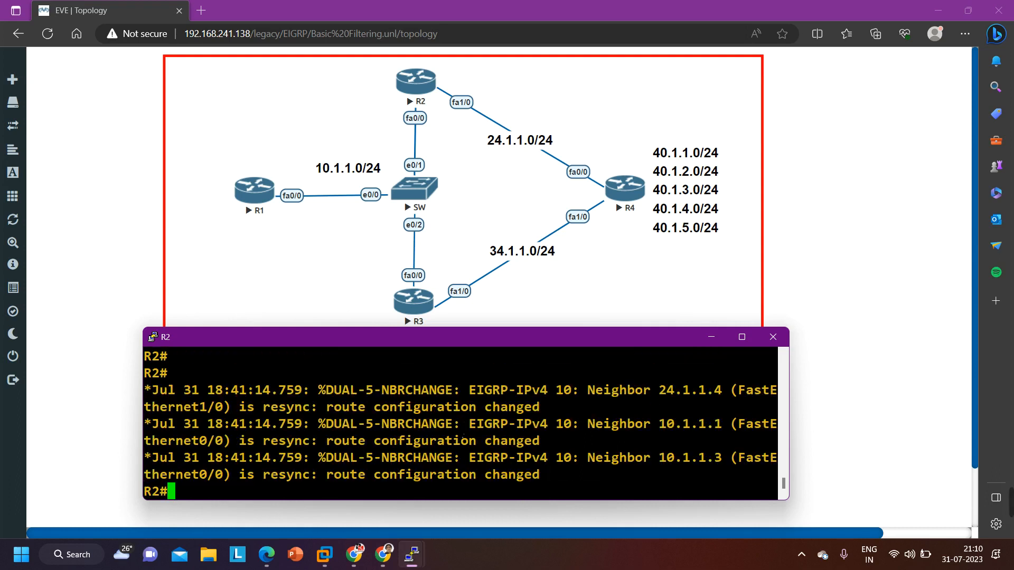
pyautogui.press('Return')
pyautogui.press('Return')
pyautogui.press('Return')
# List R2's EIGRP routes again and check the next hops of the 40.1.x.0 networks with the filter applied
pyautogui.write('sh')
pyautogui.press('Tab')
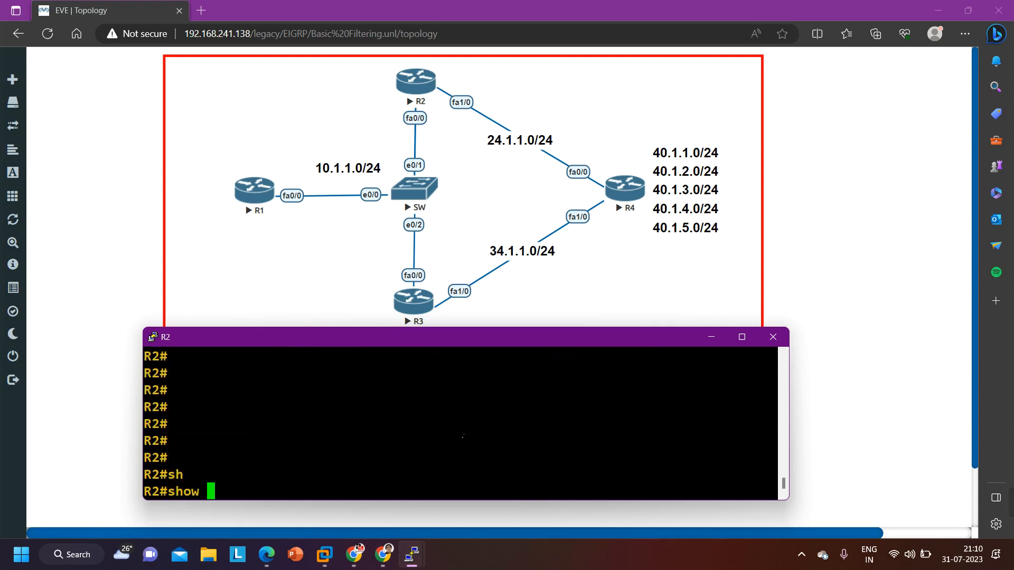
pyautogui.write('ip ro')
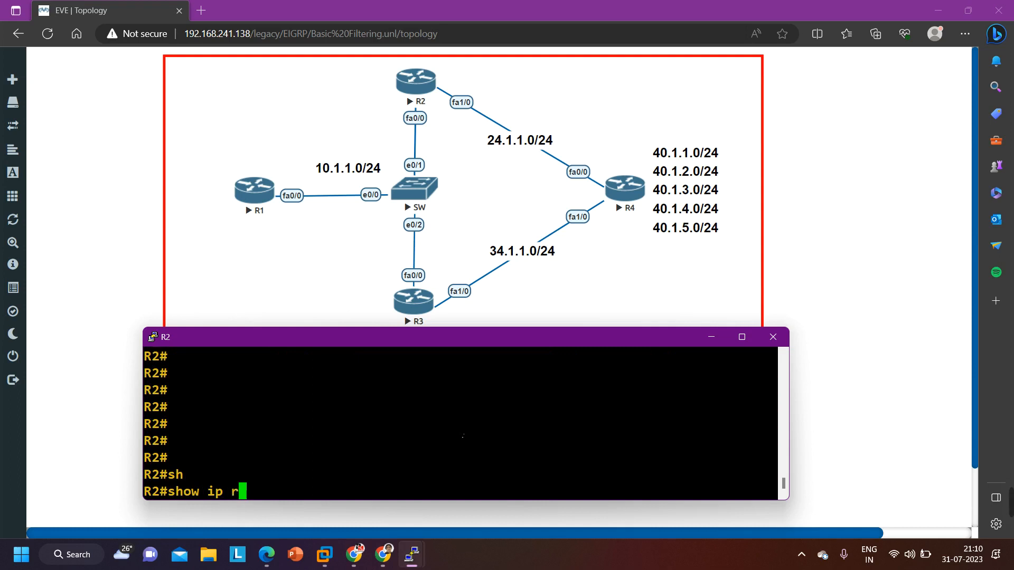
pyautogui.press('Tab')
pyautogui.write('ei')
pyautogui.press('Tab')
pyautogui.press('Return')
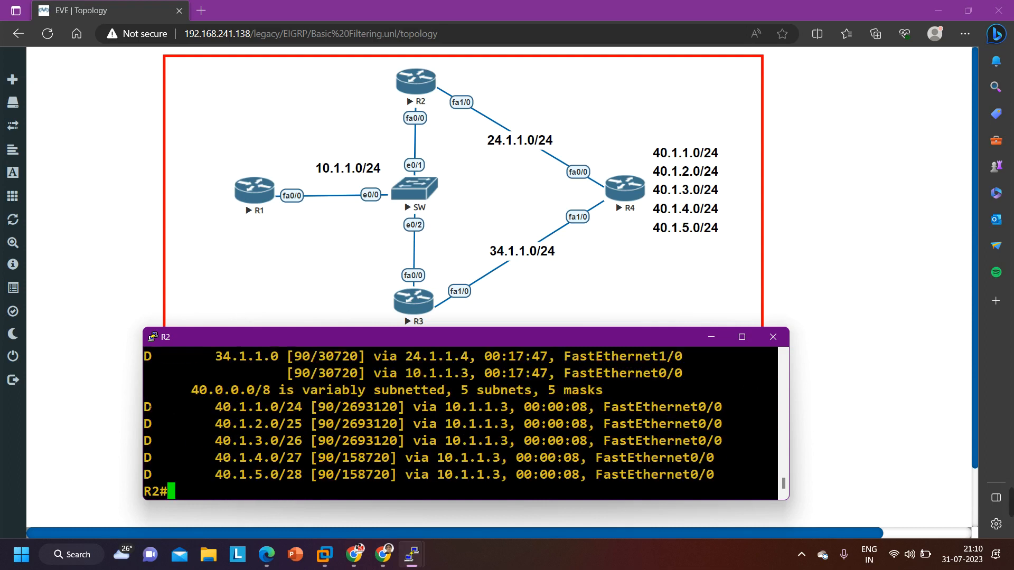
pyautogui.moveTo(152, 406); pyautogui.dragTo(724, 471)
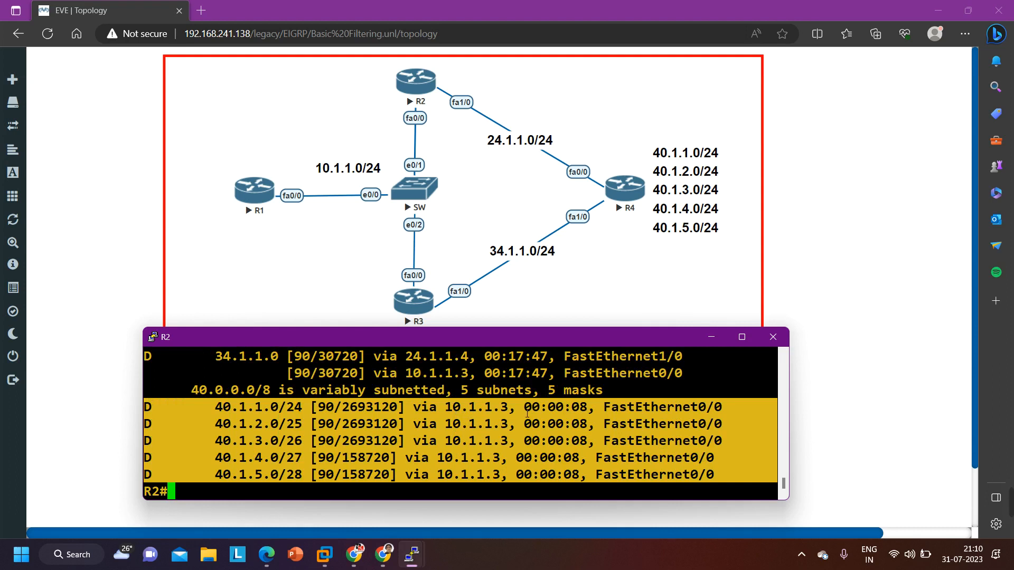
# Trace the route from R2 to 40.1.1.1 and examine the hops taken
pyautogui.write('tr')
pyautogui.press('Tab')
pyautogui.write('40.')
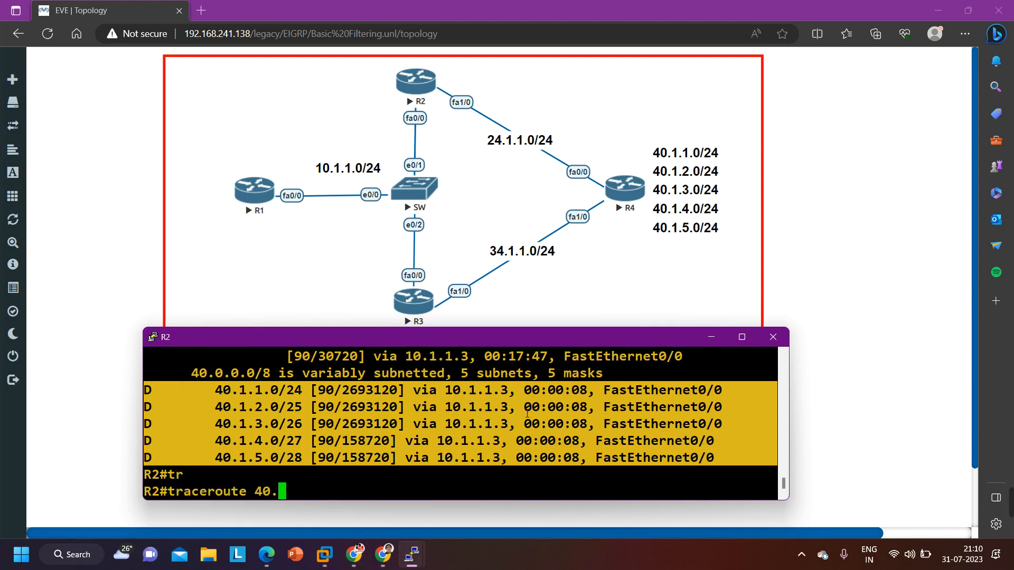
pyautogui.write('1.1.1')
pyautogui.press('Return')
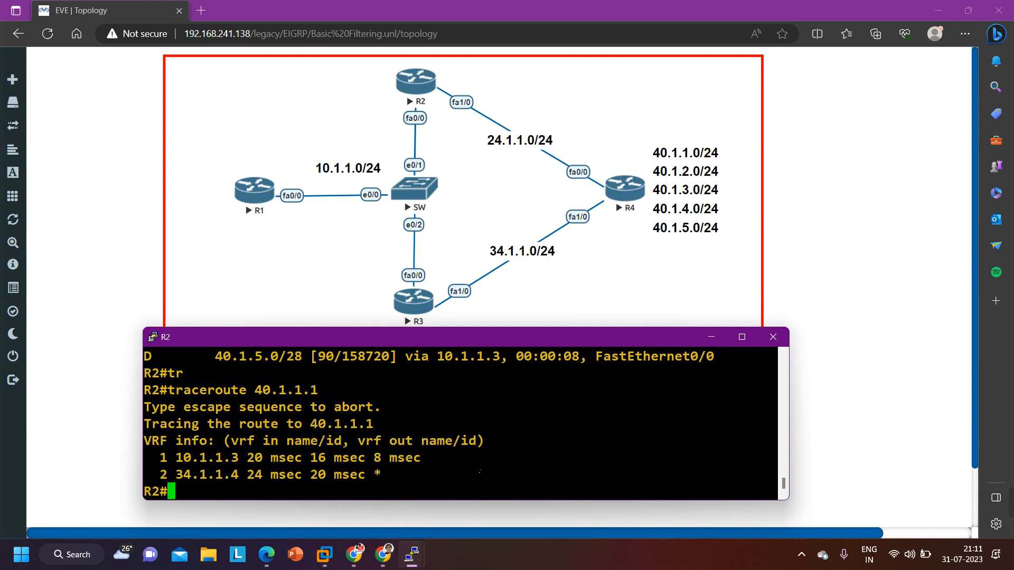
pyautogui.press('Return')
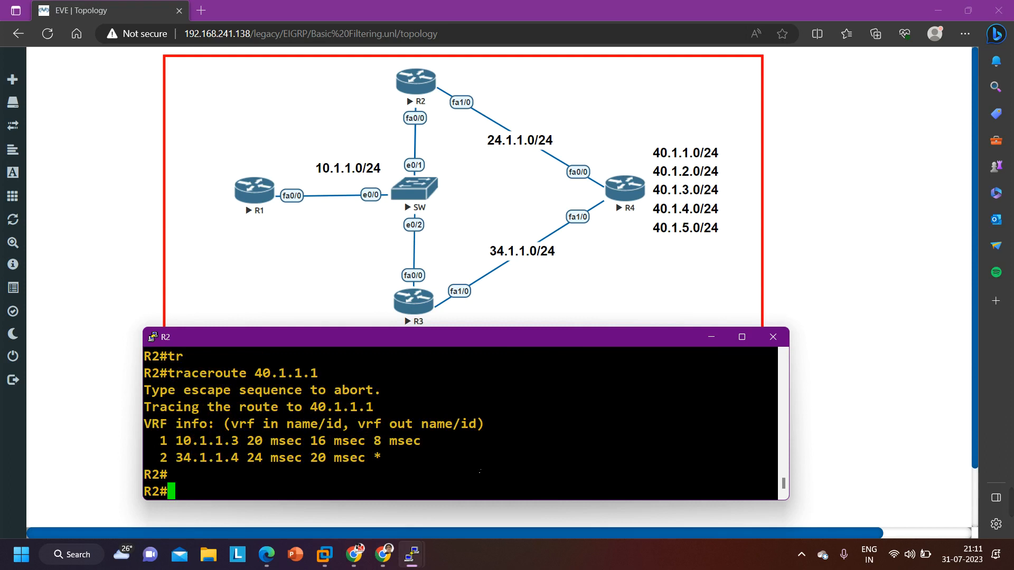
# Highlight the first and second hop addresses in R2's traceroute output to examine the path taken
pyautogui.moveTo(160, 440); pyautogui.dragTo(249, 442)
pyautogui.moveTo(168, 458); pyautogui.dragTo(247, 458)
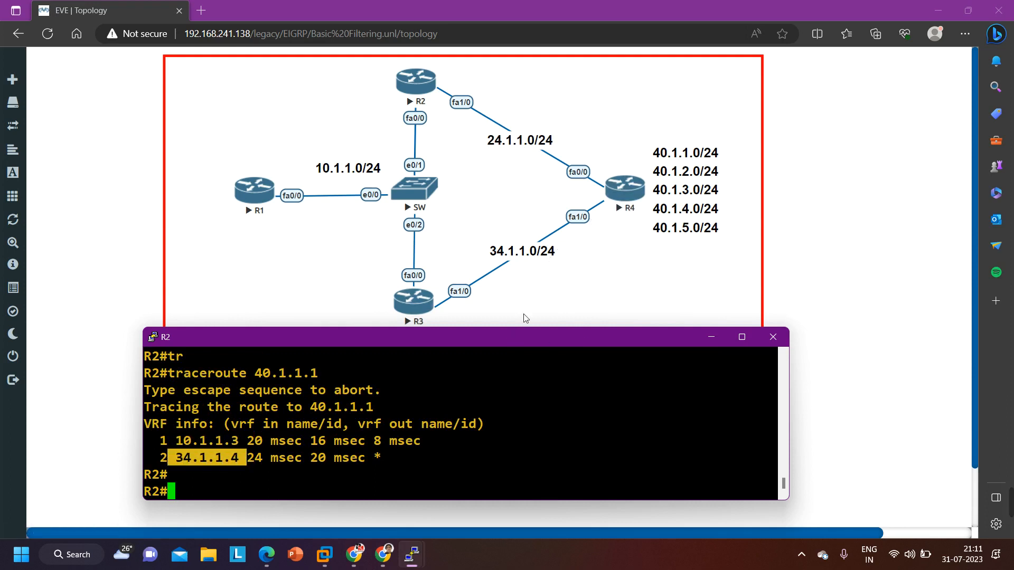
# Enter configuration mode on R2 and open the EIGRP process with router eigrp 10
pyautogui.write('conf')
pyautogui.press('Tab')
pyautogui.press('Return')
pyautogui.press('Return')
pyautogui.press('Return')
pyautogui.press('Return')
pyautogui.press('Return')
pyautogui.press('Return')
pyautogui.press('Return')
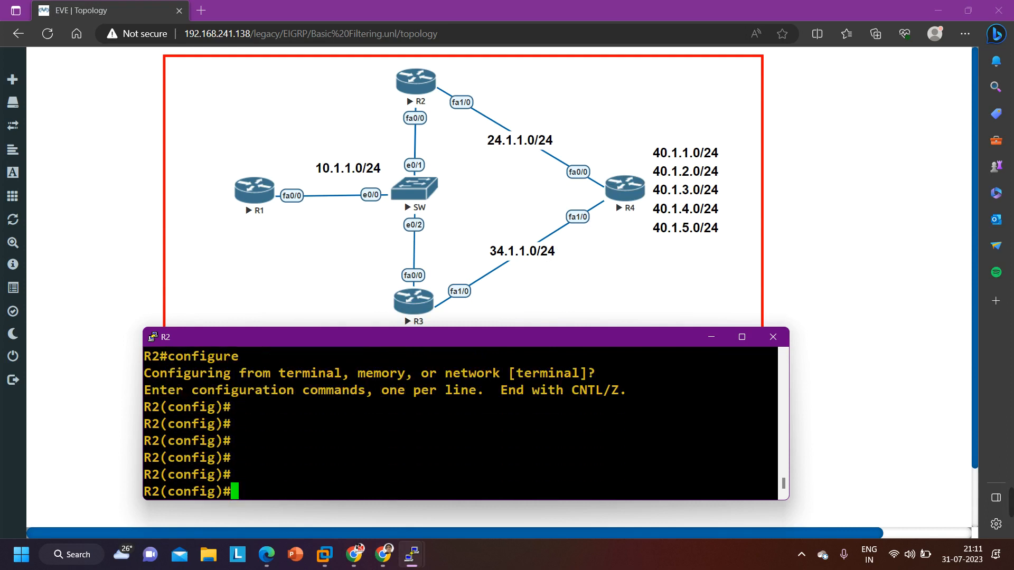
pyautogui.write('ro')
pyautogui.press('Tab')
pyautogui.write('uter ei')
pyautogui.press('Tab')
pyautogui.write('10')
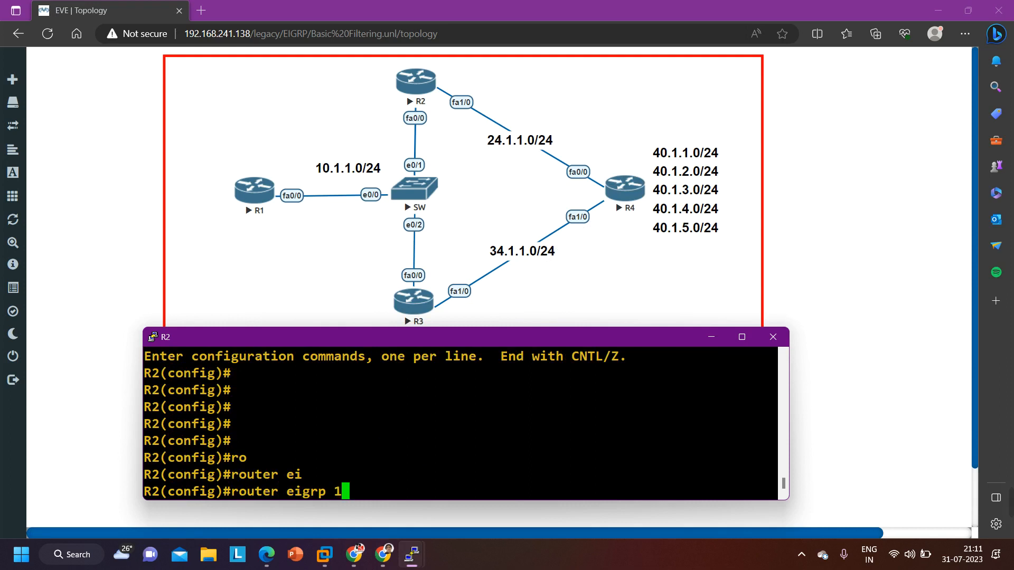
pyautogui.press('Return')
# Remove the inbound distribute list 101 from R2's EIGRP 10 process
pyautogui.write('distribute-list 101 in')
pyautogui.press('Left')
pyautogui.press('Left')
pyautogui.press('Left')
pyautogui.press('Left')
pyautogui.press('Left')
pyautogui.press('Left')
pyautogui.press('Left')
pyautogui.press('Left')
pyautogui.press('Left')
pyautogui.press('Left')
pyautogui.press('Left')
pyautogui.press('Left')
pyautogui.press('Left')
pyautogui.press('Left')
pyautogui.press('Left')
pyautogui.press('Left')
pyautogui.press('Left')
pyautogui.press('Left')
pyautogui.press('Left')
pyautogui.press('Left')
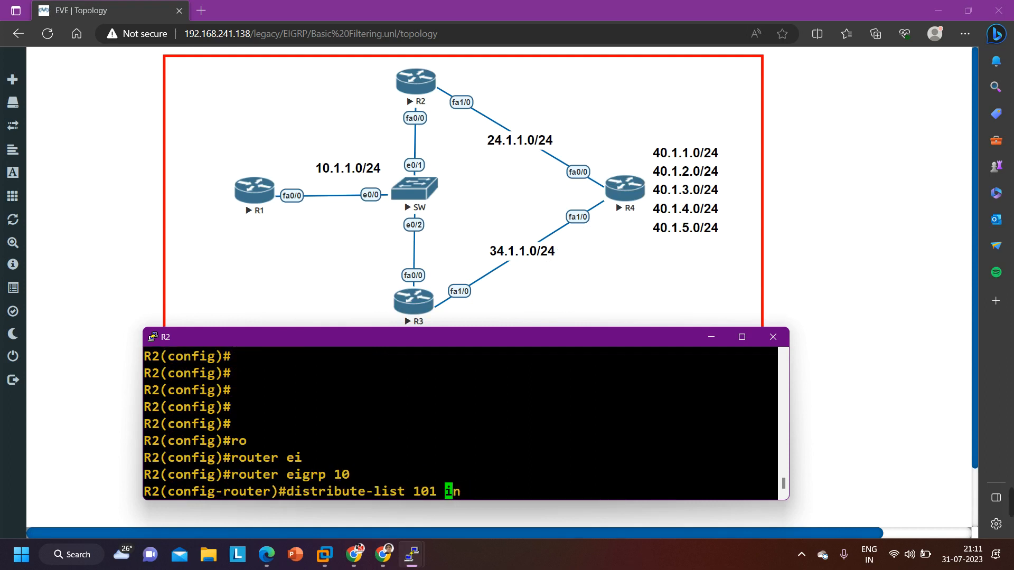
pyautogui.write('no')
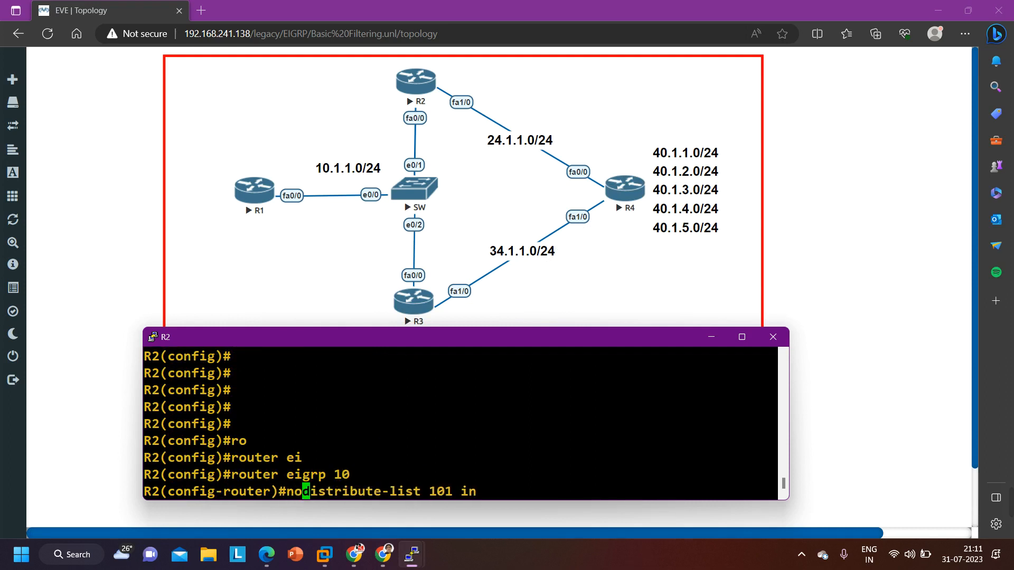
pyautogui.press('Return')
# Delete access list 101 from R2's configuration and return to the privileged prompt
pyautogui.write('ex')
pyautogui.press('Return')
pyautogui.write('no acc')
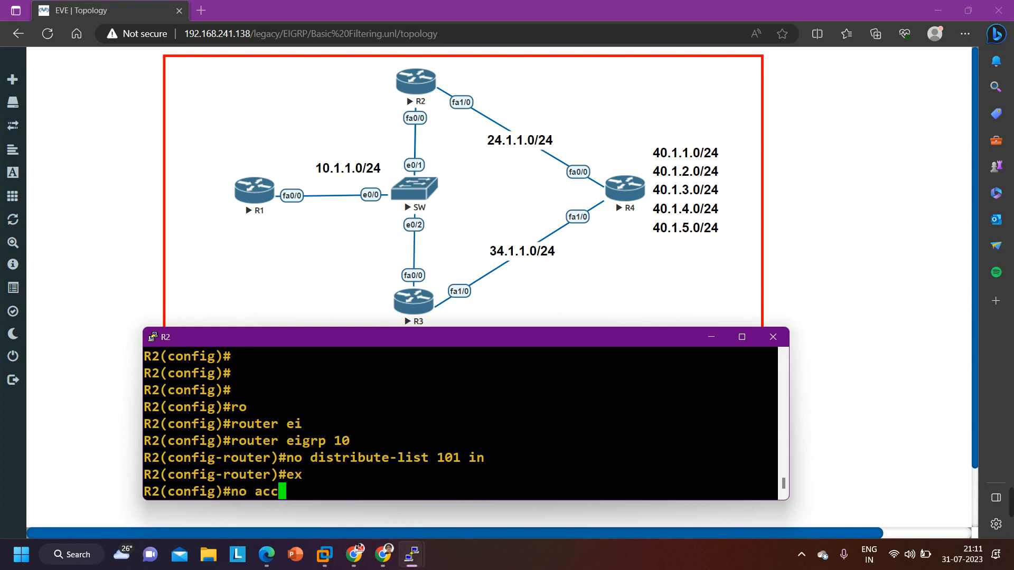
pyautogui.press('Tab')
pyautogui.write('101')
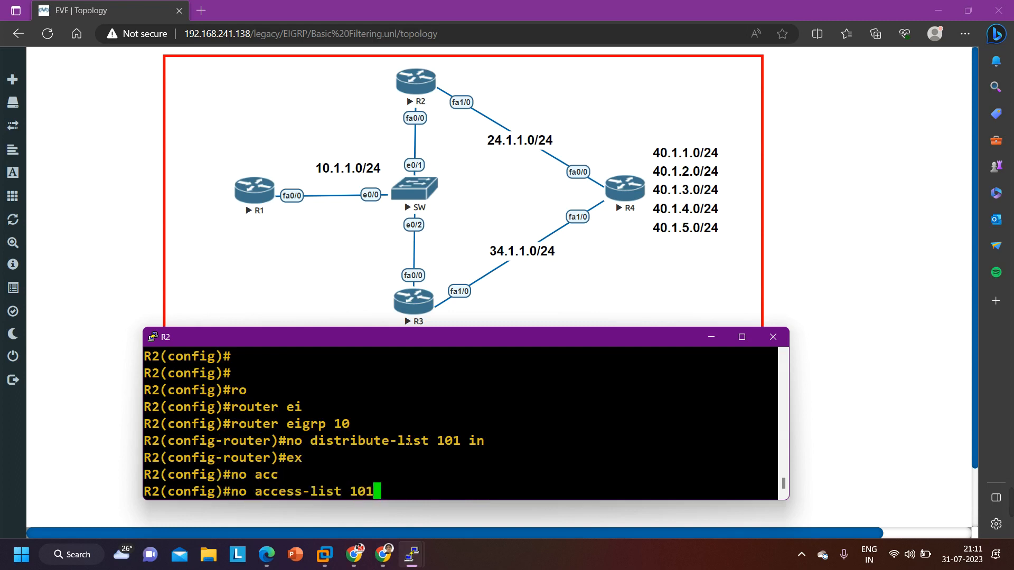
pyautogui.press('Return')
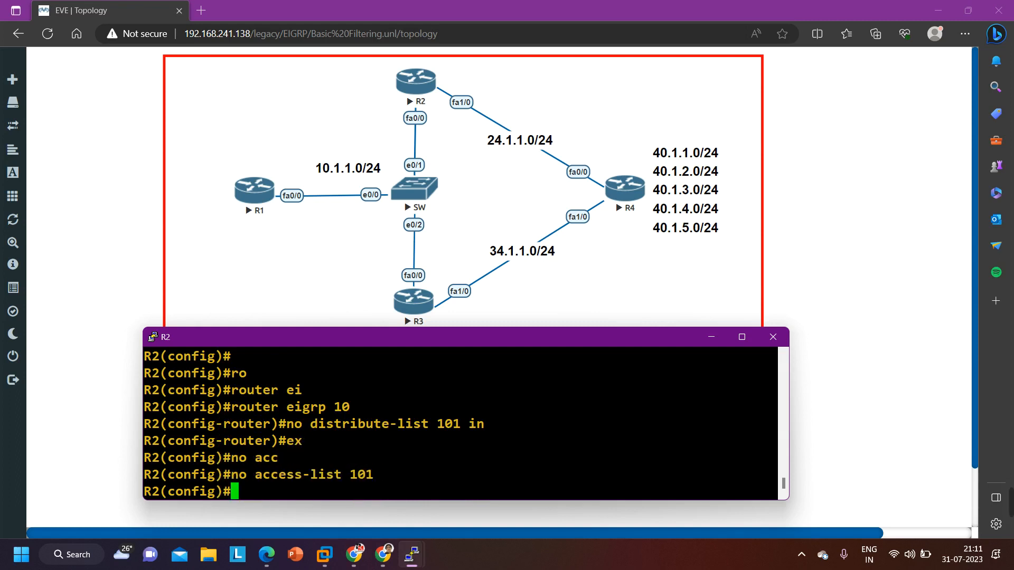
pyautogui.hotkey('ctrl', 'z')
pyautogui.press('Return')
pyautogui.press('Return')
pyautogui.press('Return')
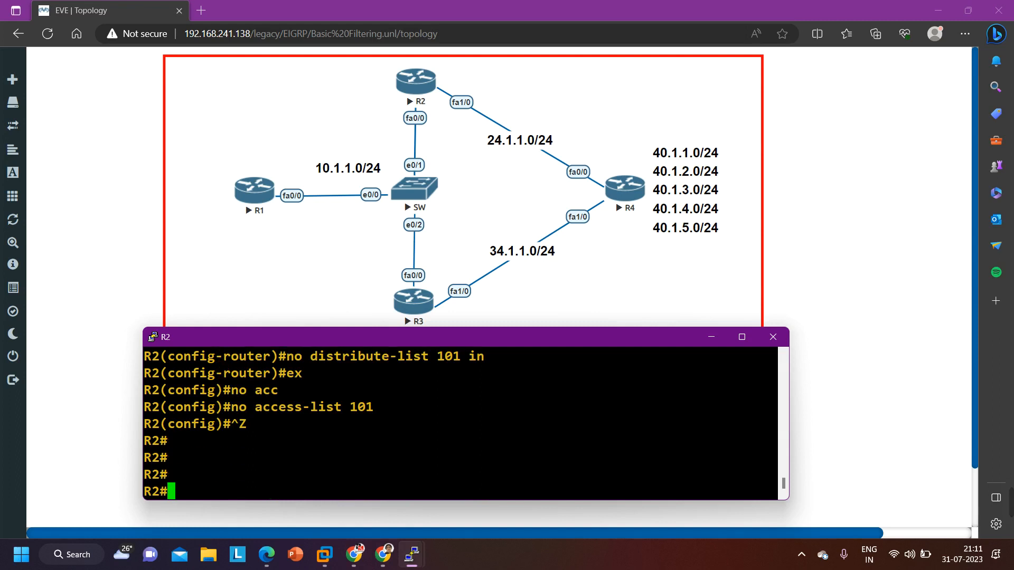
pyautogui.press('Return')
pyautogui.press('Return')
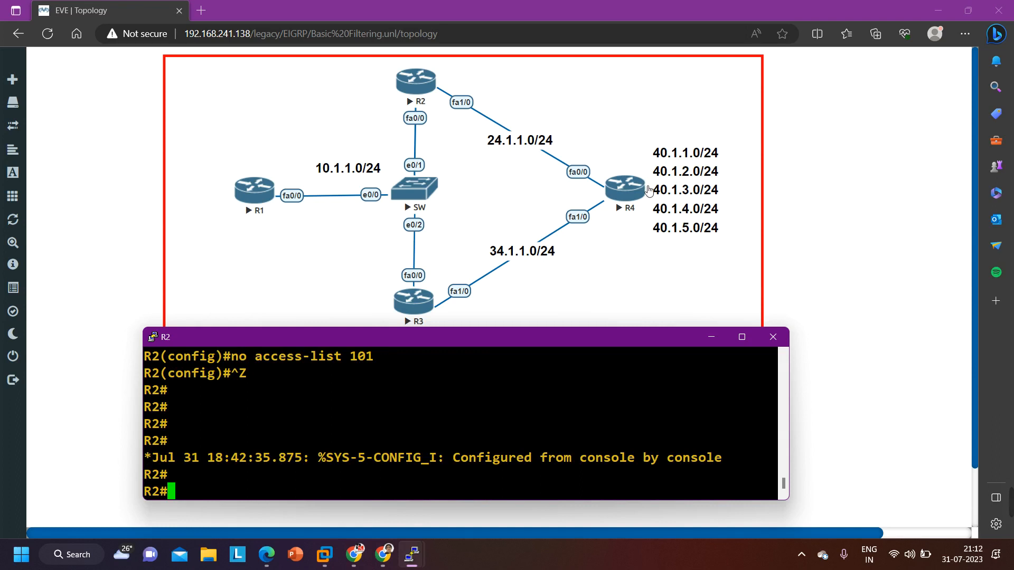
pyautogui.press('Return')
pyautogui.press('Return')
pyautogui.press('Return')
pyautogui.press('Return')
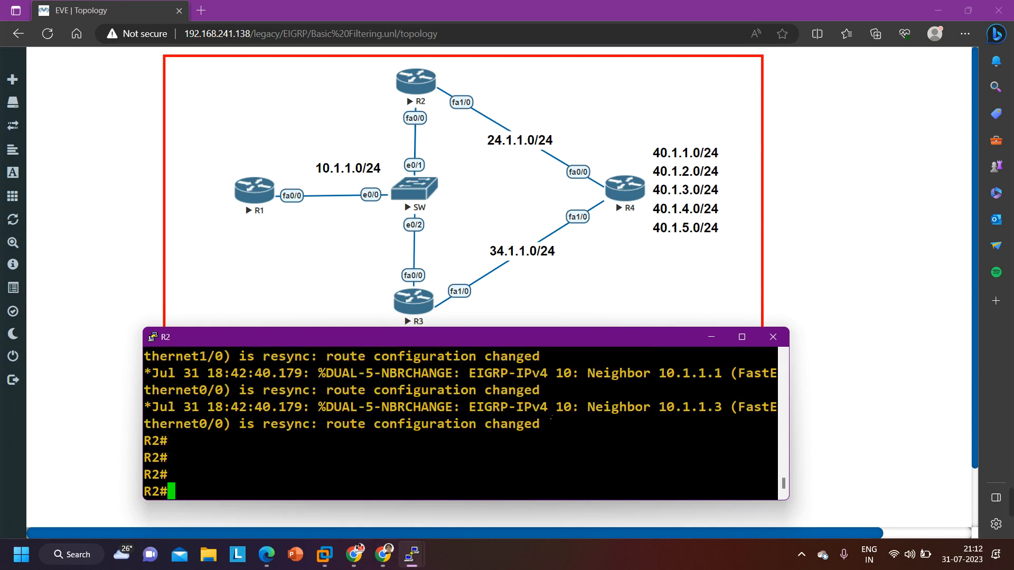
# List R2's EIGRP routes and check the next hop of 40.1.1.0/24 with the filter removed
pyautogui.write('sh')
pyautogui.press('Tab')
pyautogui.write('ip ro')
pyautogui.press('Tab')
pyautogui.write('ei')
pyautogui.press('Tab')
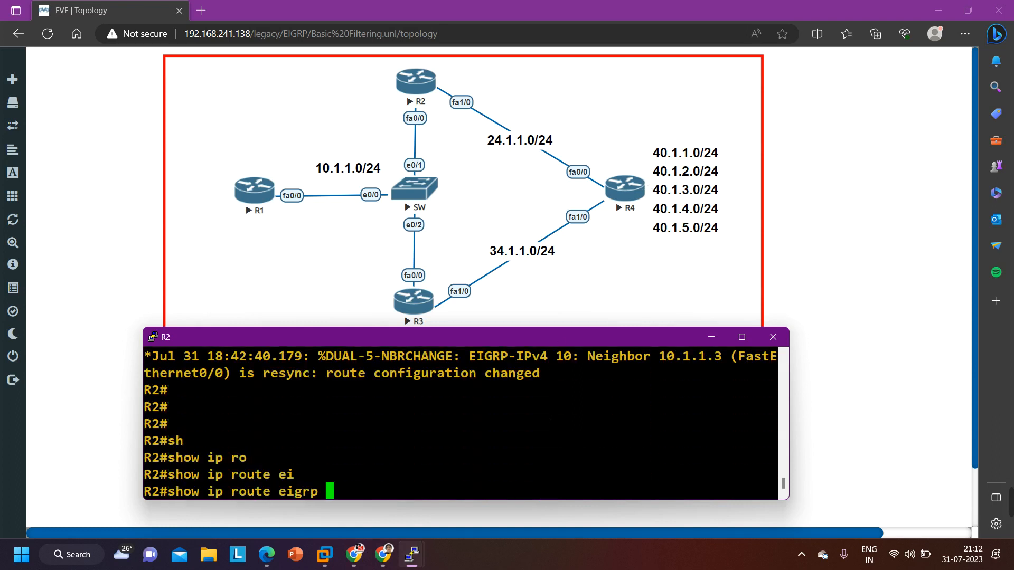
pyautogui.press('Return')
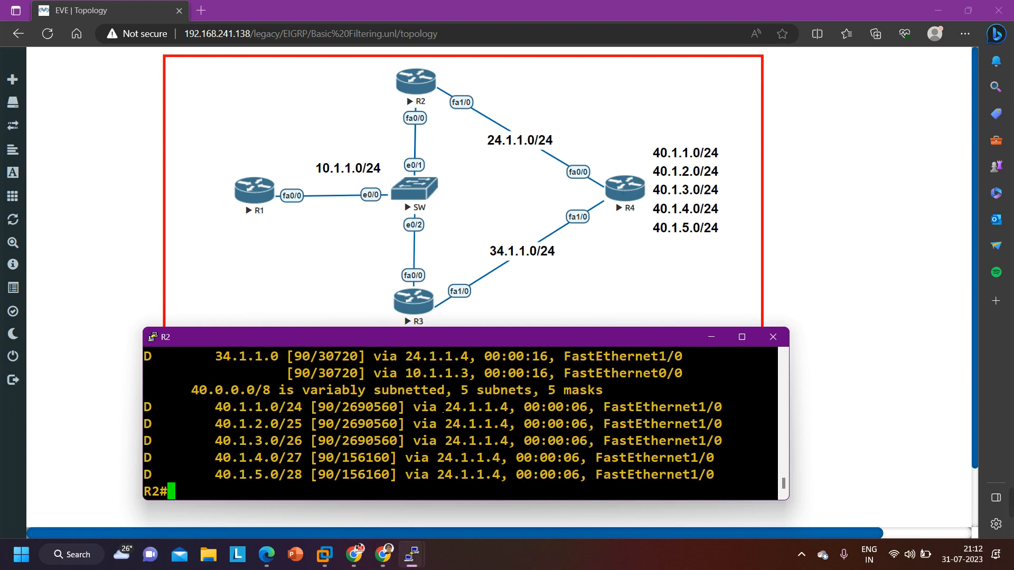
pyautogui.moveTo(438, 407); pyautogui.dragTo(523, 412)
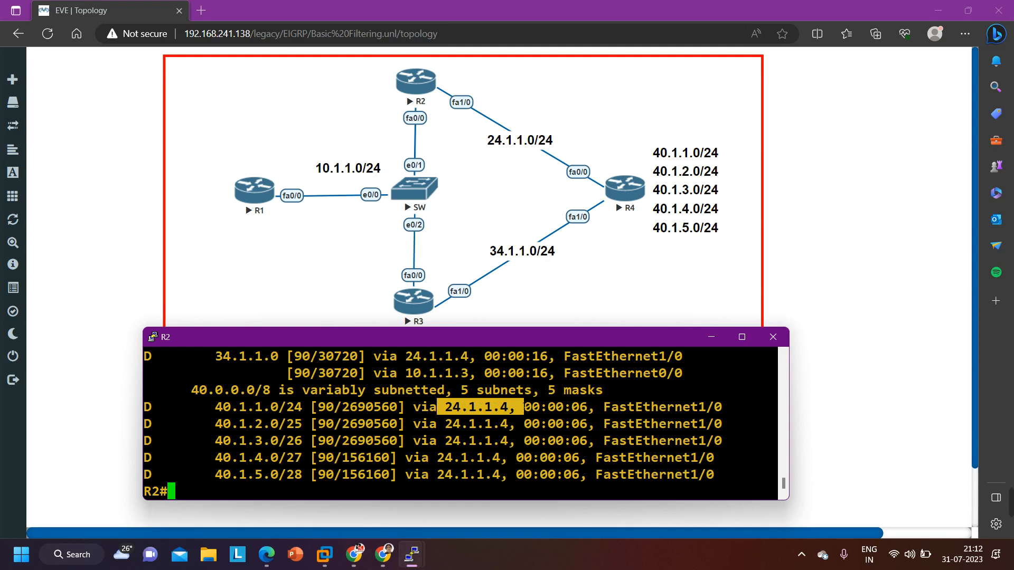
# Put R2's console away and bring up R1's console at a fresh prompt
pyautogui.click(711, 337)
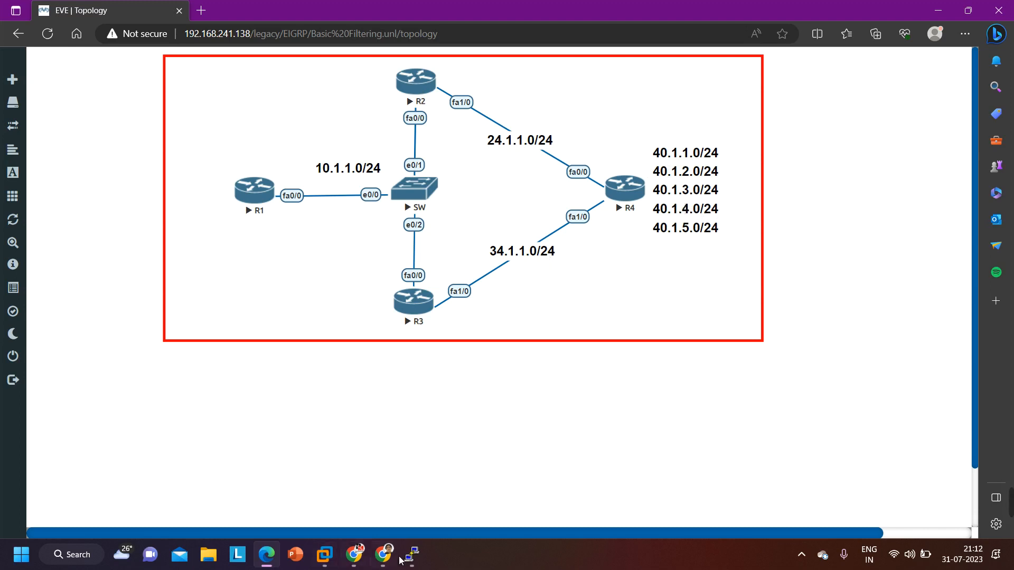
pyautogui.moveTo(410, 561)
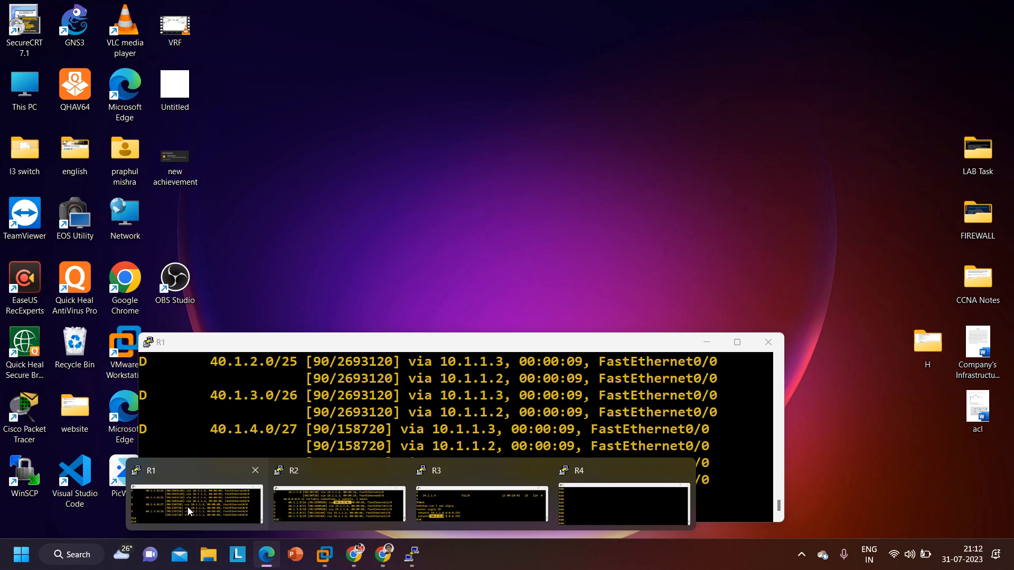
pyautogui.click(188, 506)
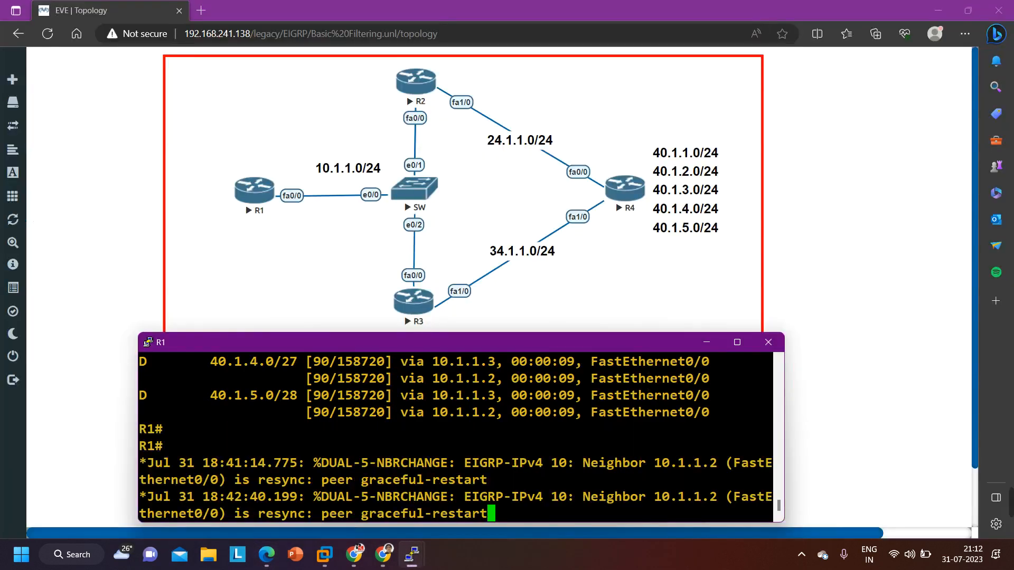
pyautogui.press('Return')
pyautogui.press('Return')
pyautogui.press('Return')
pyautogui.press('Return')
pyautogui.press('Return')
pyautogui.press('Return')
pyautogui.press('Return')
pyautogui.press('Return')
pyautogui.press('Return')
pyautogui.press('Return')
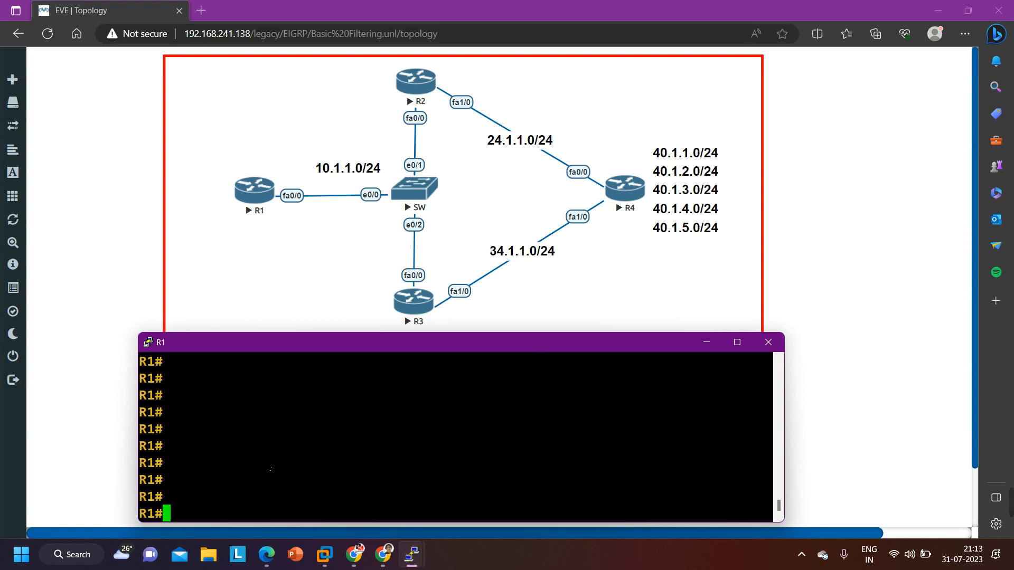
# List R1's EIGRP routes and compare the metrics of the two paths to 40.1.1.0/24
pyautogui.write('sh')
pyautogui.press('Tab')
pyautogui.write('ip ro')
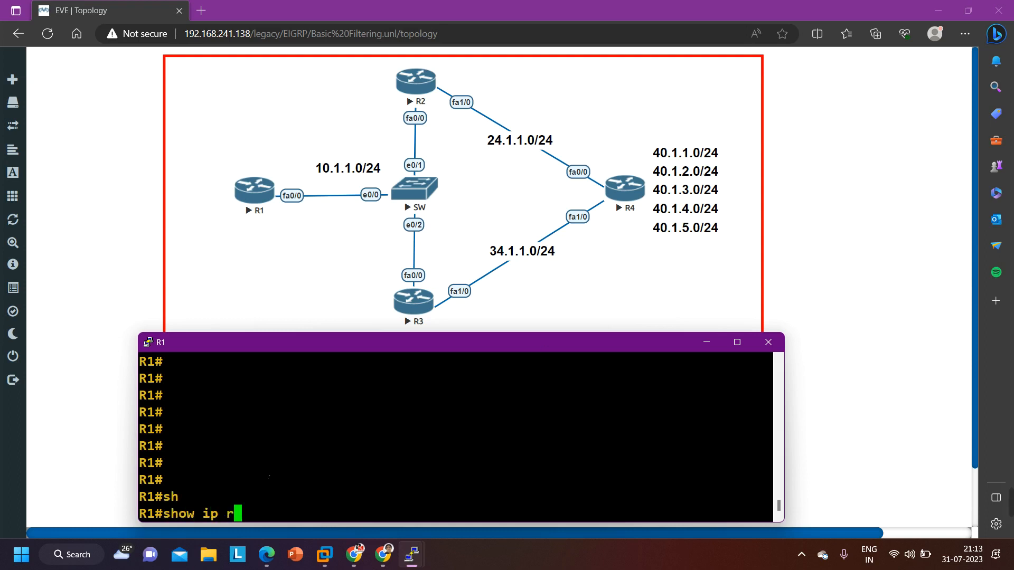
pyautogui.press('Tab')
pyautogui.write('e')
pyautogui.press('Tab')
pyautogui.press('Return')
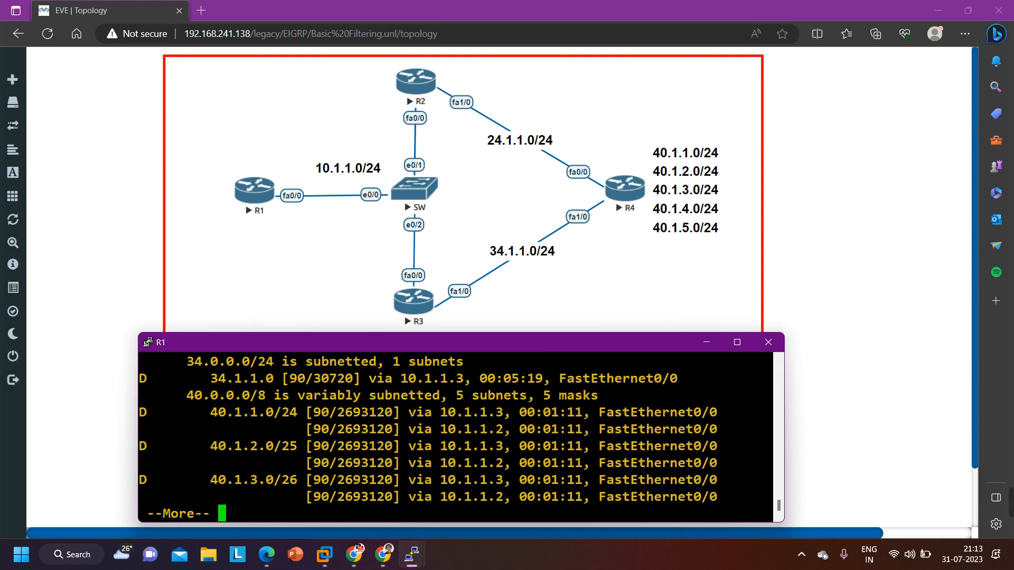
pyautogui.moveTo(329, 412); pyautogui.dragTo(396, 415)
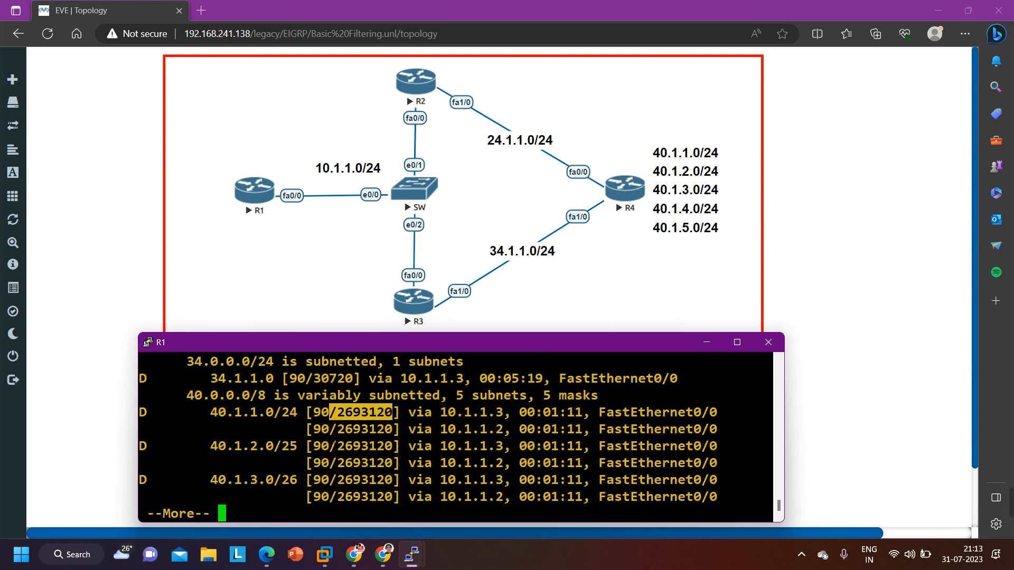
pyautogui.moveTo(336, 429); pyautogui.dragTo(399, 433)
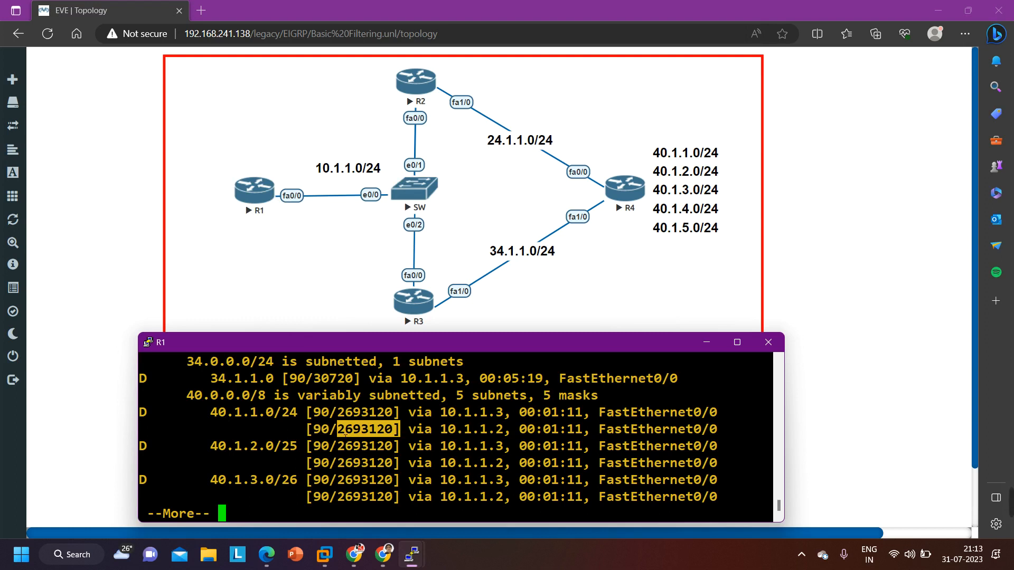
pyautogui.press('q')
pyautogui.press('Return')
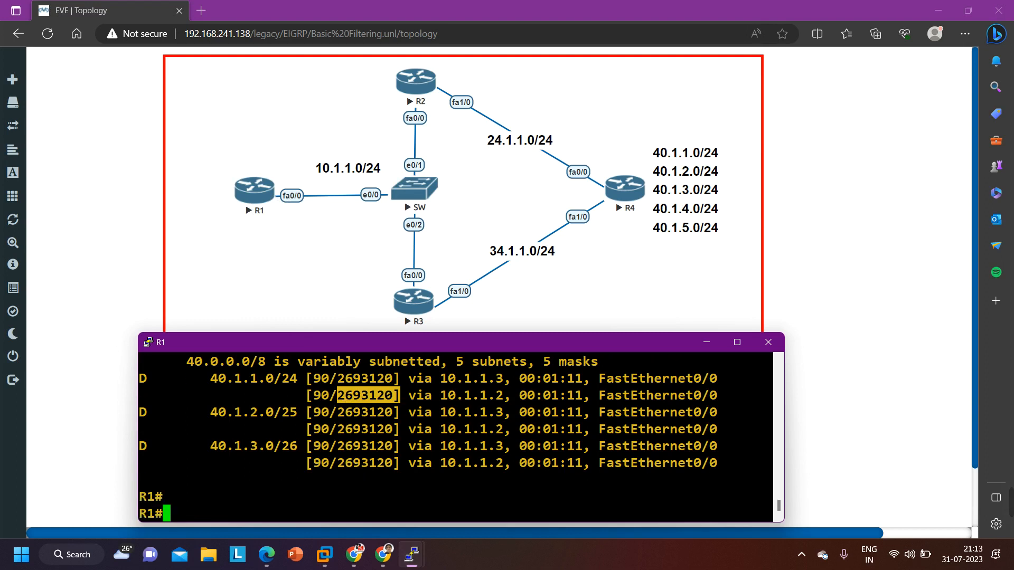
# Enter configuration mode on R1 and open the EIGRP process with router eigrp 10
pyautogui.write('conf')
pyautogui.press('Tab')
pyautogui.press('Return')
pyautogui.press('Return')
pyautogui.press('Return')
pyautogui.press('Return')
pyautogui.press('Return')
pyautogui.press('Return')
pyautogui.press('Return')
pyautogui.press('Return')
pyautogui.press('Return')
pyautogui.press('Return')
pyautogui.press('Return')
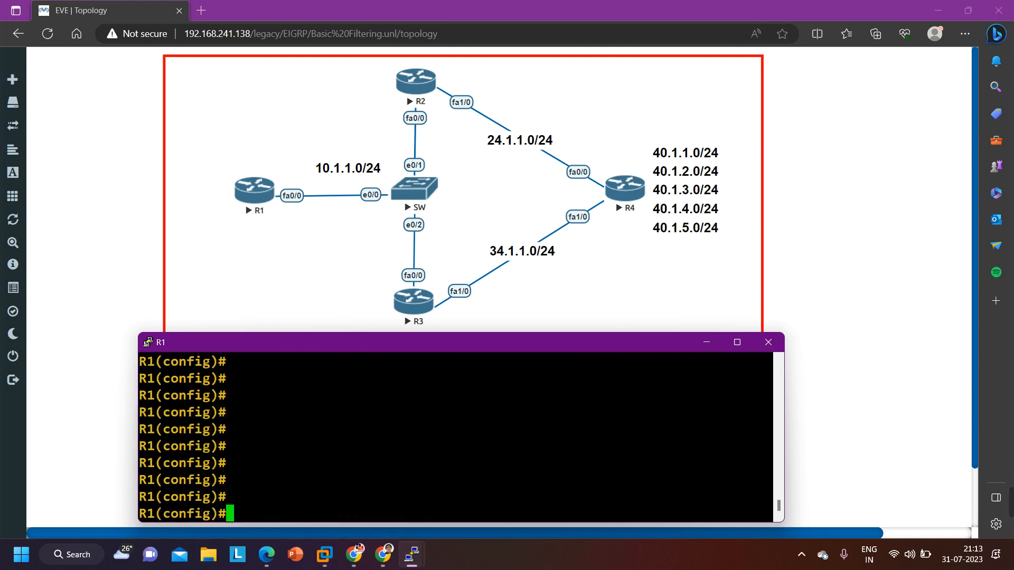
pyautogui.write('ro')
pyautogui.press('Tab')
pyautogui.write('uter ei')
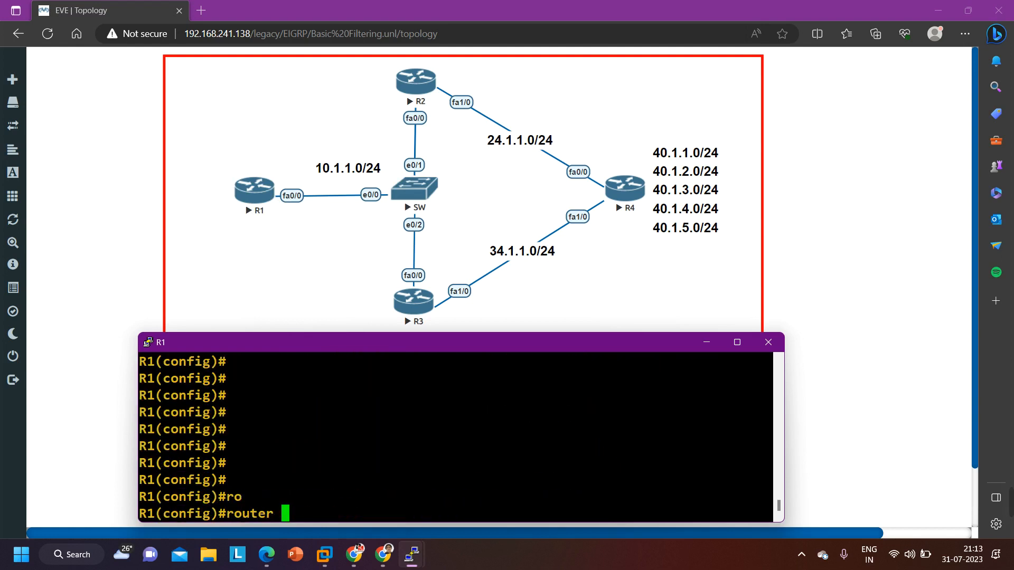
pyautogui.press('Tab')
pyautogui.write('10')
pyautogui.press('Return')
# Try to set the administrative distance to 255 in R1's EIGRP process without giving a source address
pyautogui.write('di')
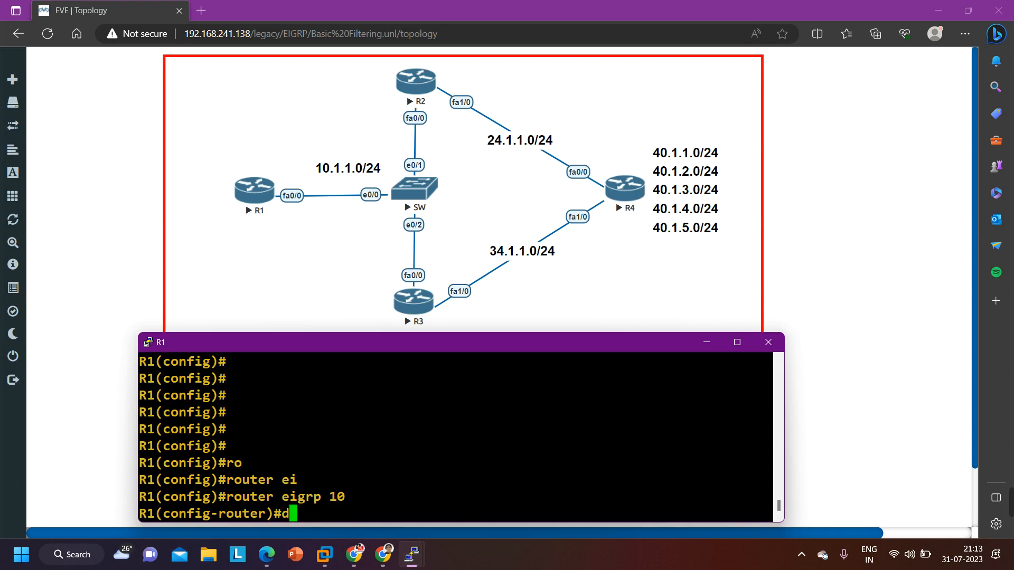
pyautogui.press('Tab')
pyautogui.write('sta')
pyautogui.press('Tab')
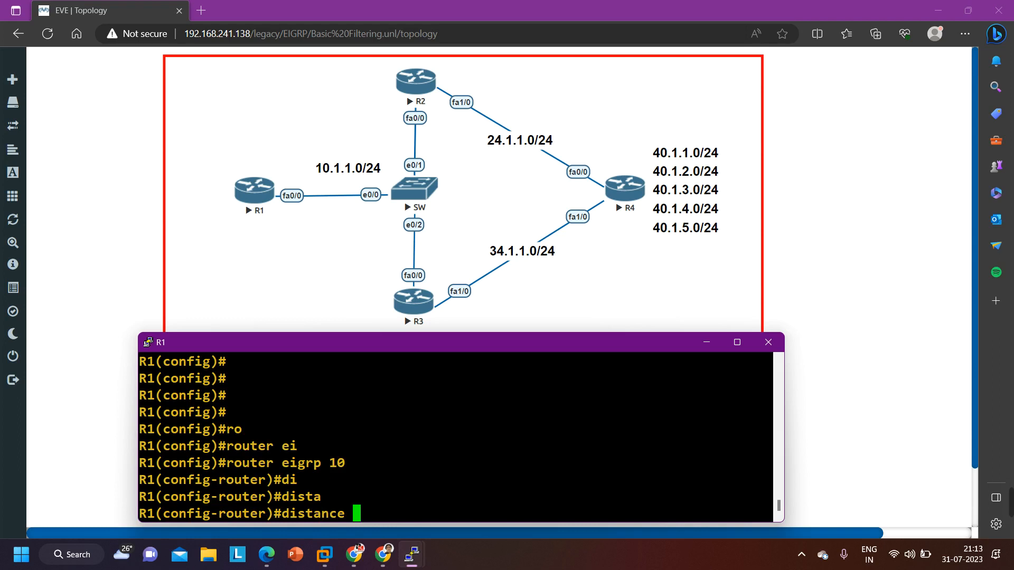
pyautogui.write('255\\')
pyautogui.press('Return')
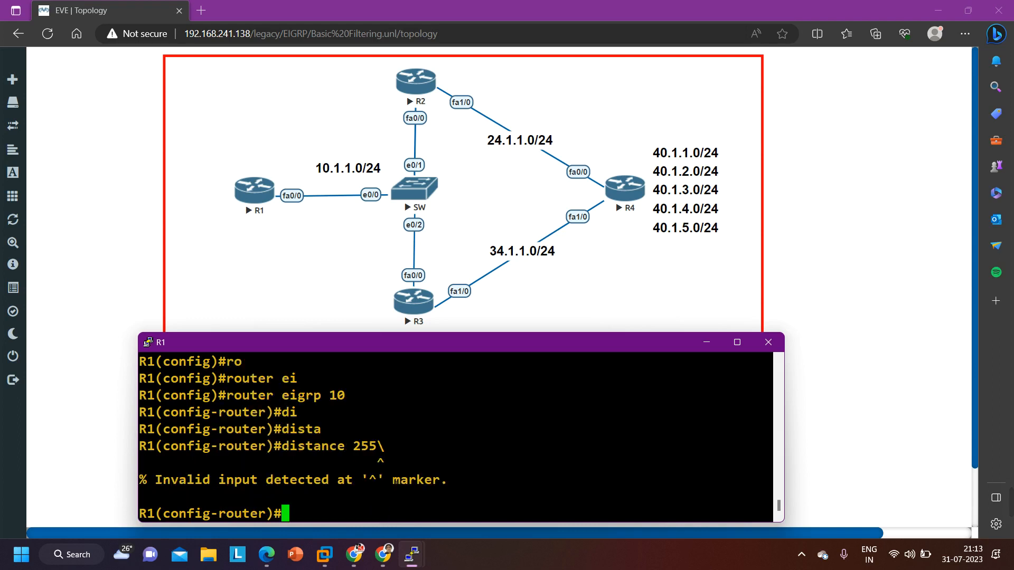
pyautogui.press('Up')
pyautogui.press('BackSpace')
pyautogui.press('Return')
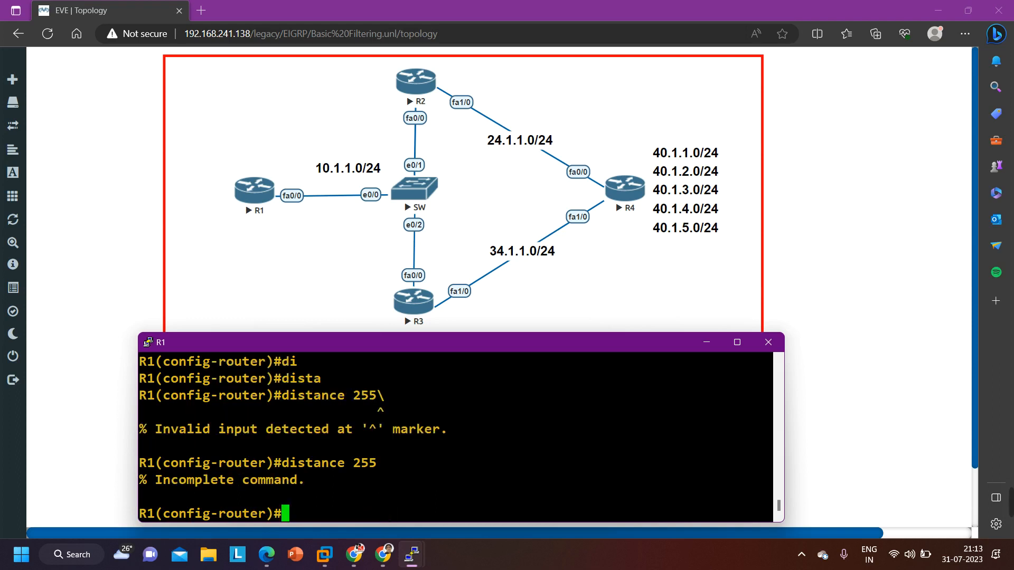
# Set the administrative distance to 255 for routes from source 10.1.1.2 with wildcard 0.0.0.0 in R1's EIGRP 10, checking the command's options on the way
pyautogui.press('Up')
pyautogui.write('?')
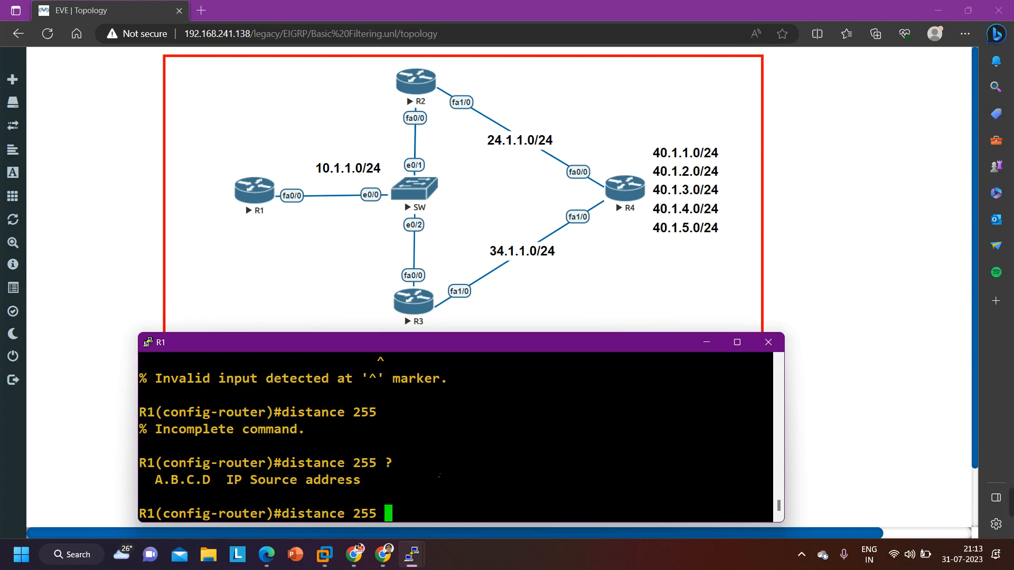
pyautogui.write('10.1.1.2 ')
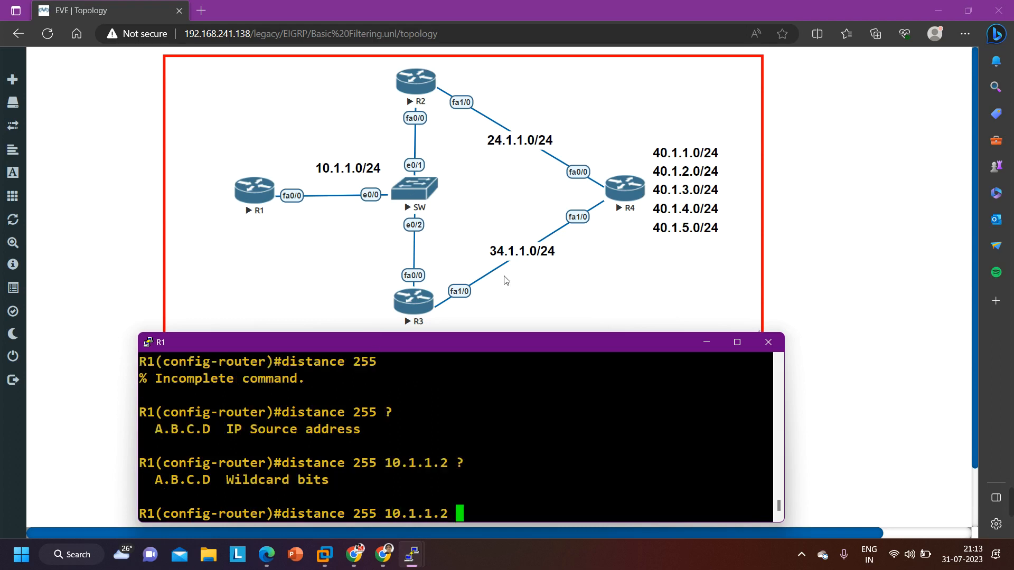
pyautogui.write('?0.0.0.0 ?')
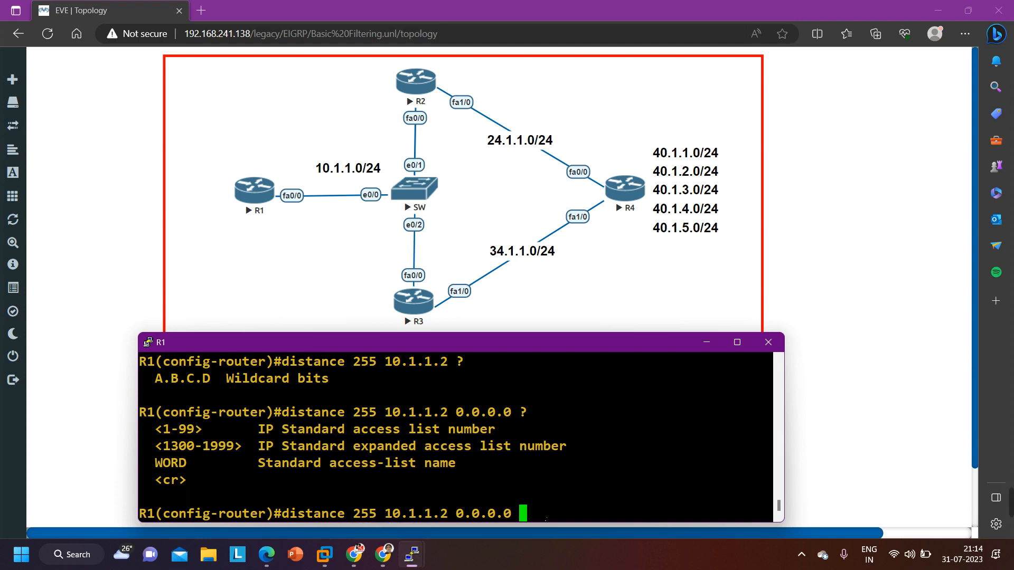
pyautogui.press('Return')
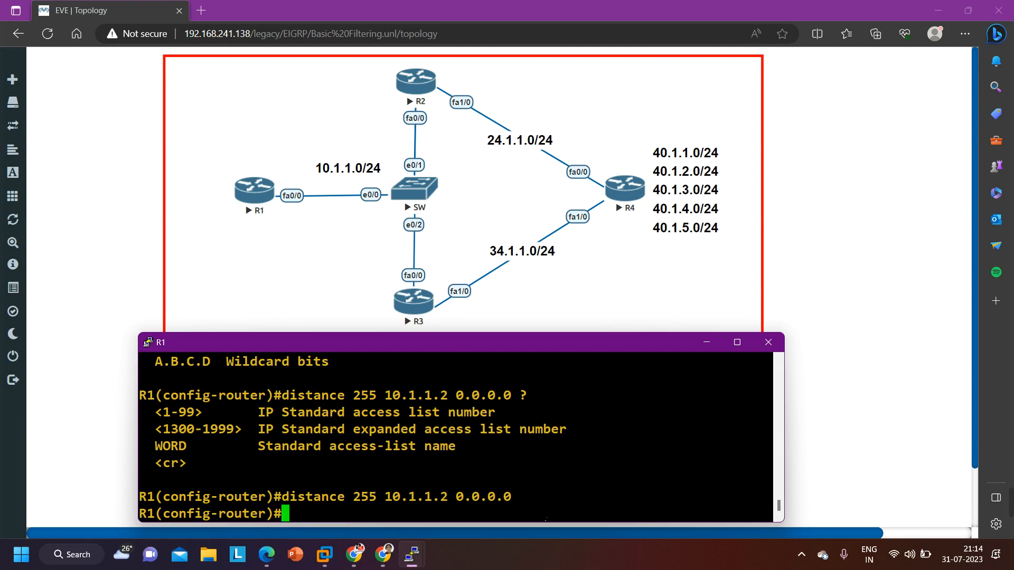
pyautogui.press('Return')
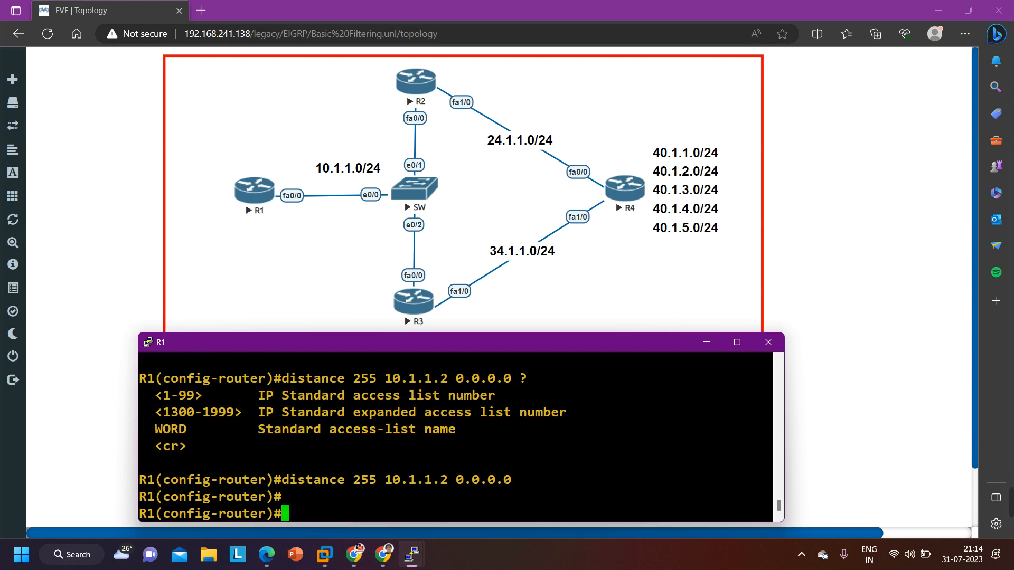
pyautogui.moveTo(387, 484); pyautogui.dragTo(446, 483)
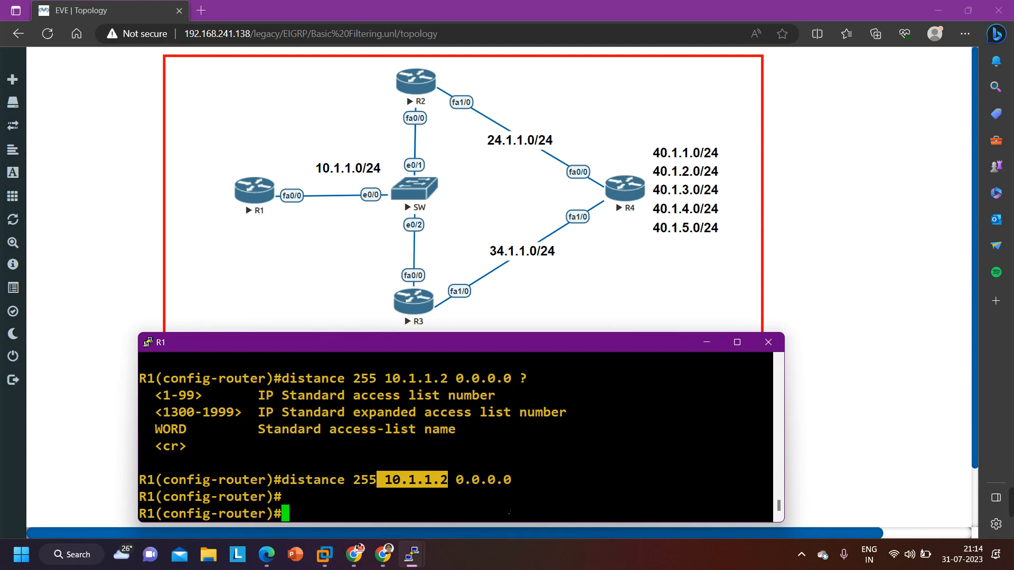
# List R1's EIGRP routes from router configuration mode and examine the next hop of the 40.1.x.x routes
pyautogui.write('do show ip ')
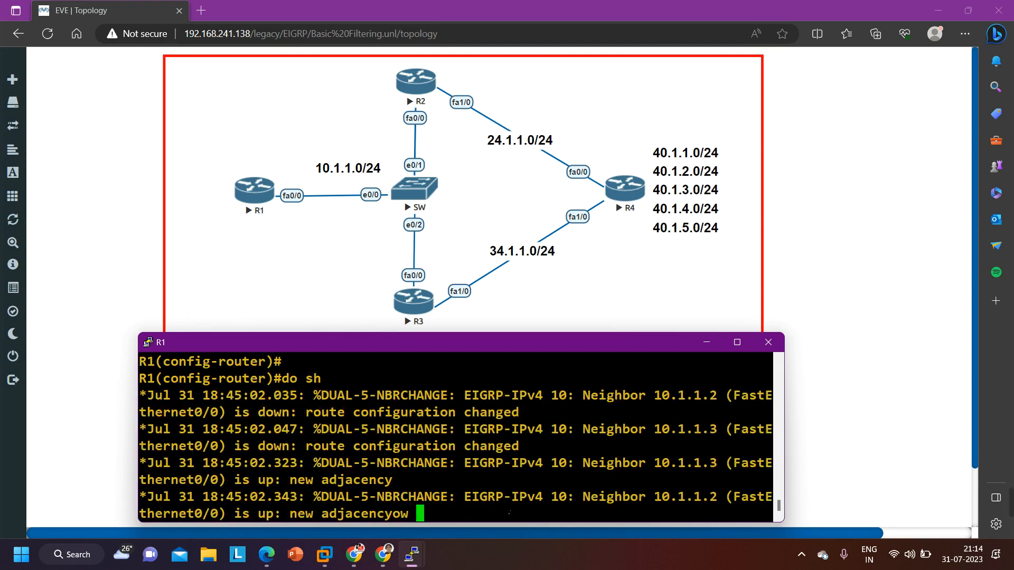
pyautogui.write('router)#do show ip ro')
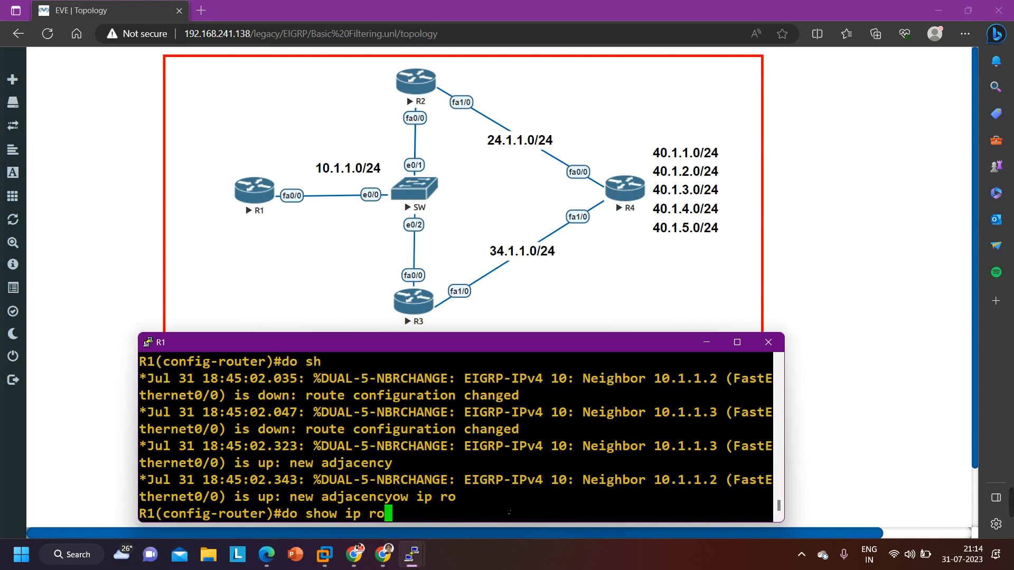
pyautogui.write('ute ei')
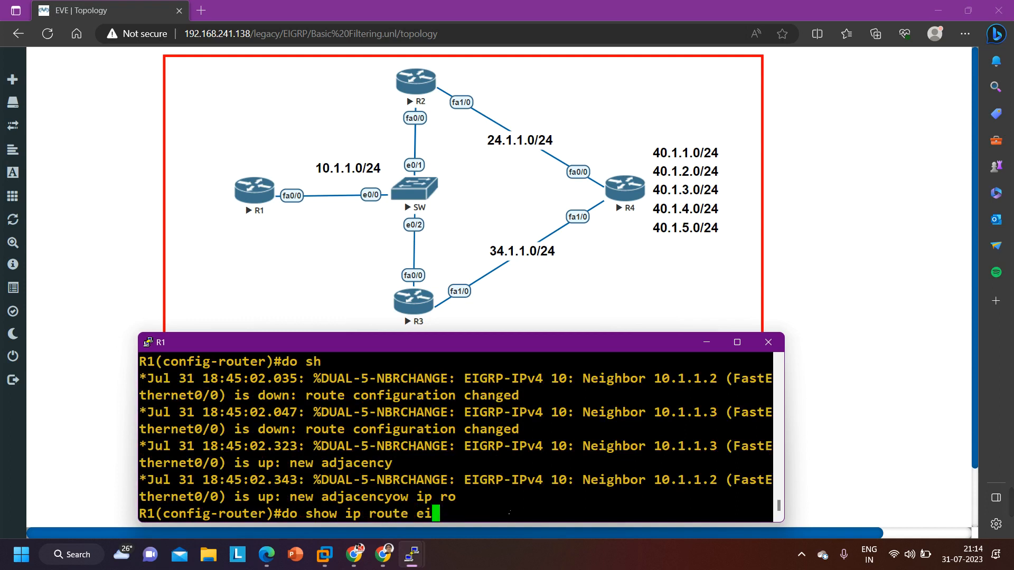
pyautogui.write('grp')
pyautogui.press('Return')
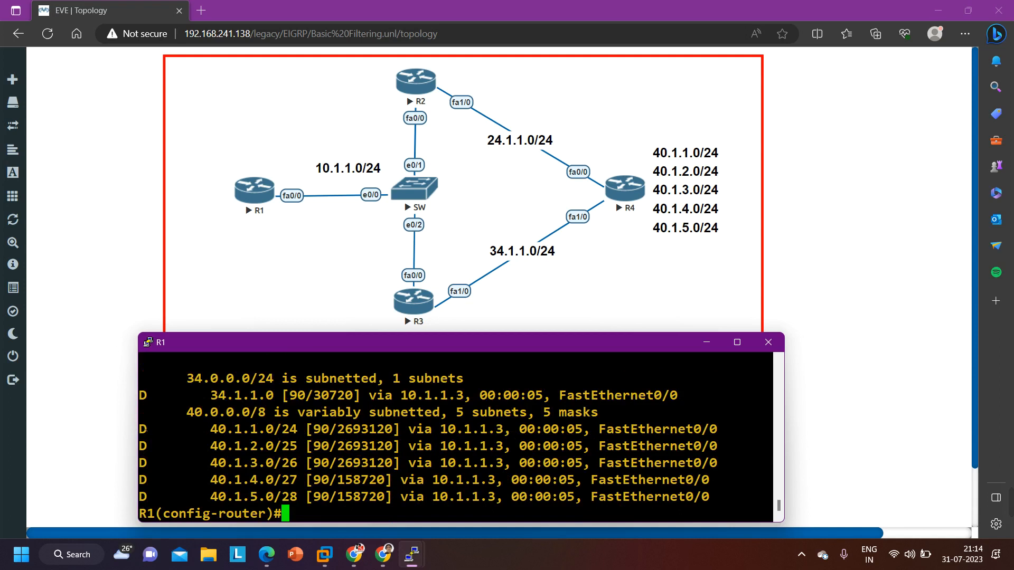
pyautogui.moveTo(145, 430); pyautogui.dragTo(710, 495)
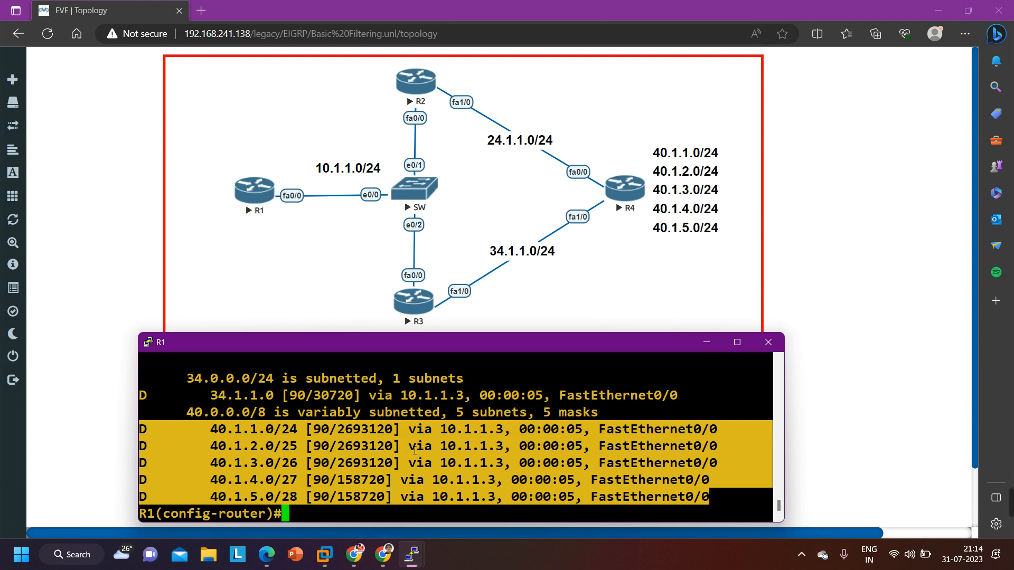
# Remove the administrative distance 255 setting for source 10.1.1.2 with wildcard 0.0.0.0 from R1's EIGRP process
pyautogui.press('Return')
pyautogui.press('Up')
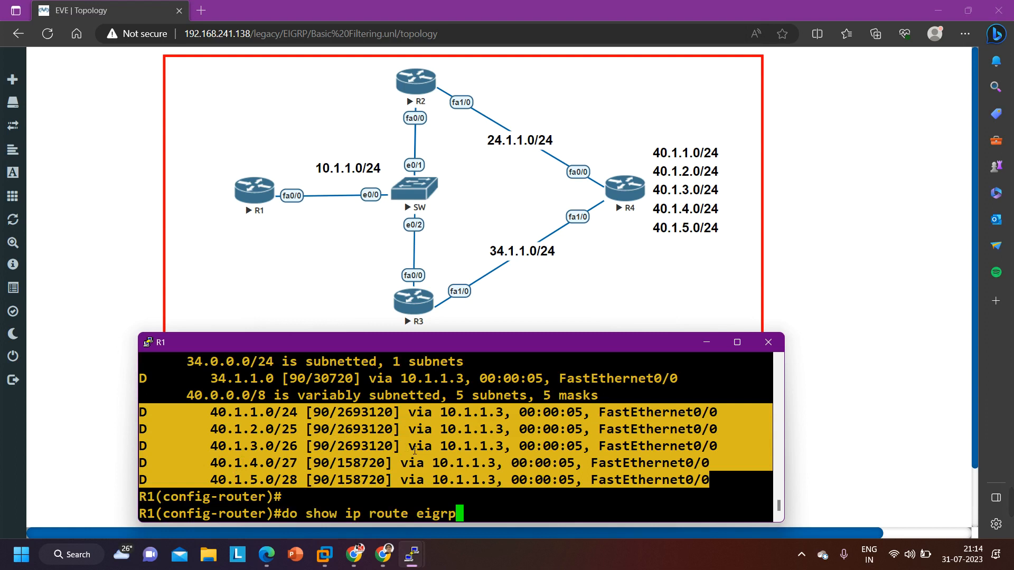
pyautogui.press('Up')
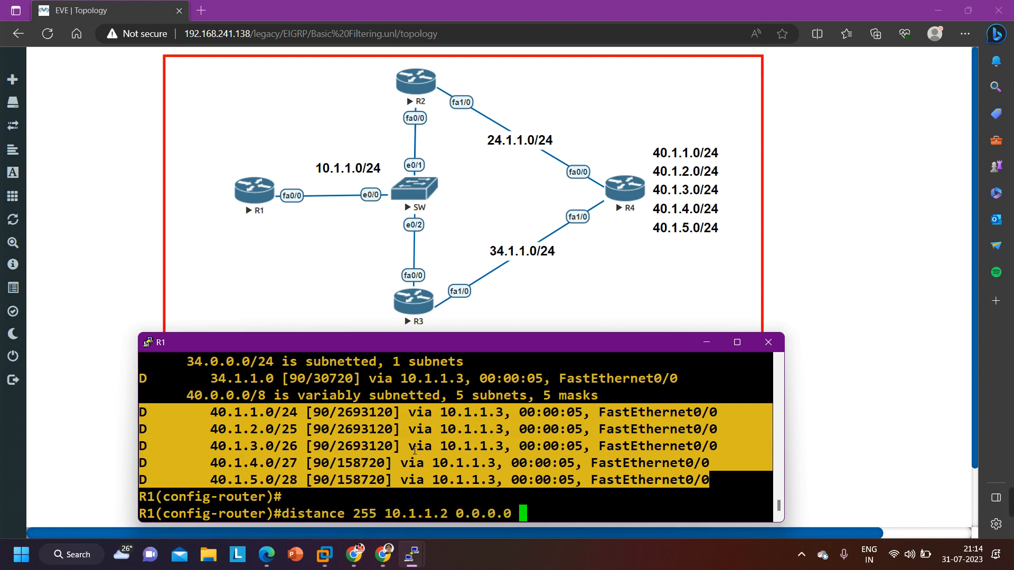
pyautogui.press('Left')
pyautogui.press('Left')
pyautogui.press('Left')
pyautogui.press('Left')
pyautogui.press('Left')
pyautogui.press('Left')
pyautogui.press('Left')
pyautogui.press('Left')
pyautogui.press('Left')
pyautogui.press('Left')
pyautogui.press('Left')
pyautogui.press('Left')
pyautogui.press('Left')
pyautogui.press('Left')
pyautogui.press('Left')
pyautogui.press('Left')
pyautogui.press('Left')
pyautogui.press('Left')
pyautogui.press('Left')
pyautogui.press('Left')
pyautogui.write('no')
pyautogui.press('Return')
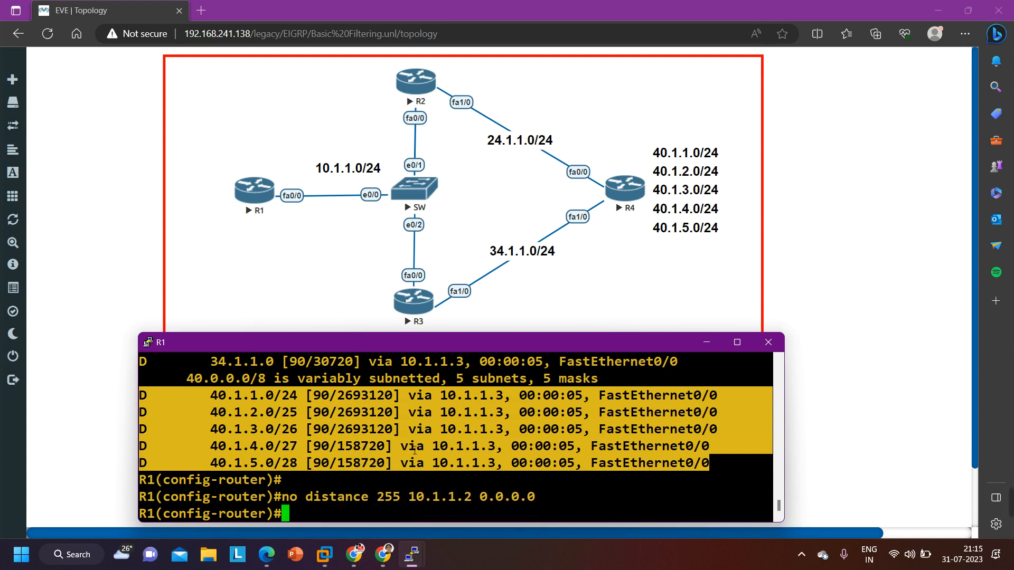
pyautogui.press('Return')
pyautogui.press('Return')
# Try to set R1's EIGRP distance to 255 with only the internal-route value, checking the distance command's options
pyautogui.write('di')
pyautogui.press('Tab')
pyautogui.write('sta')
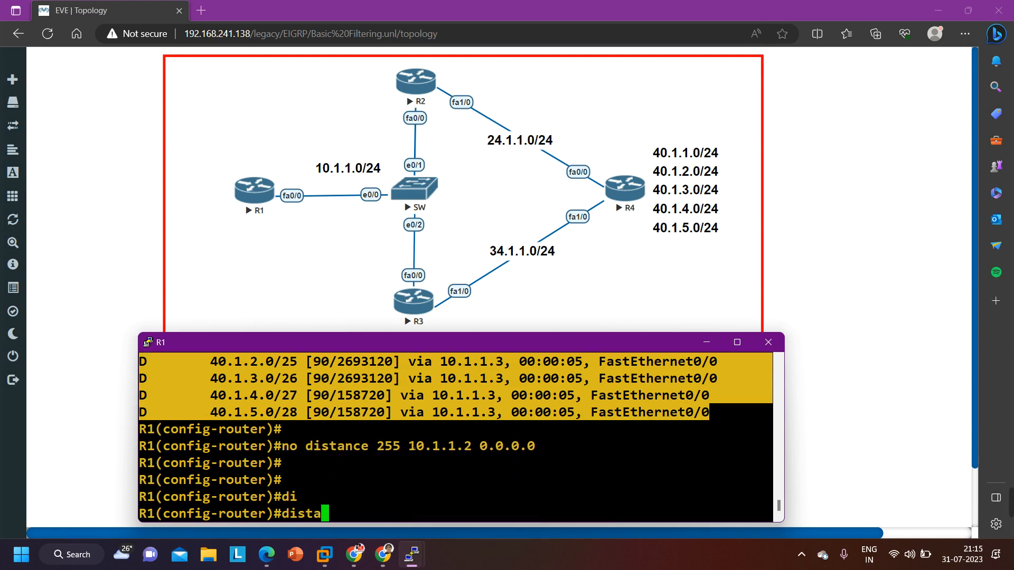
pyautogui.press('Tab')
pyautogui.write('?')
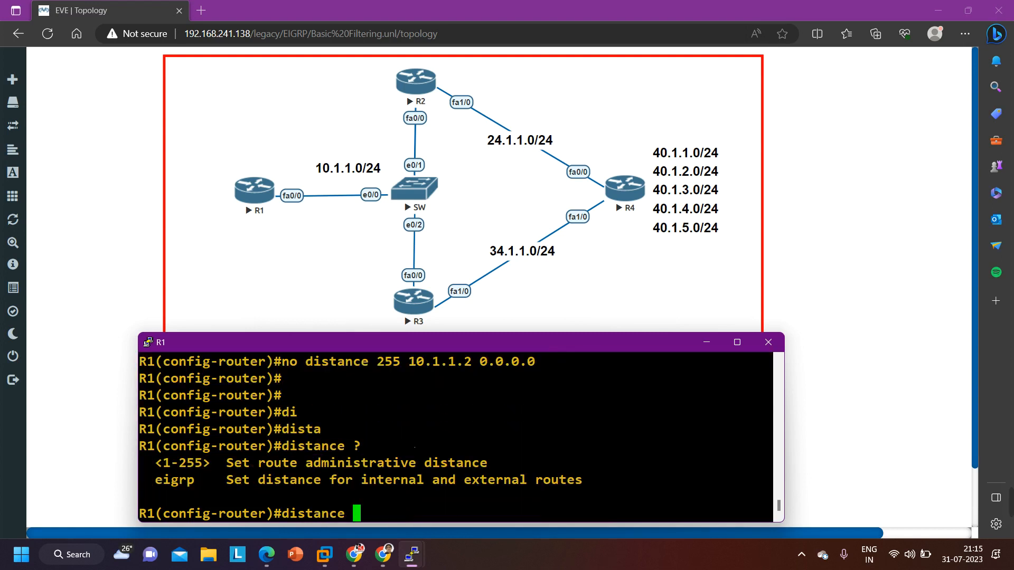
pyautogui.write('ei')
pyautogui.press('Tab')
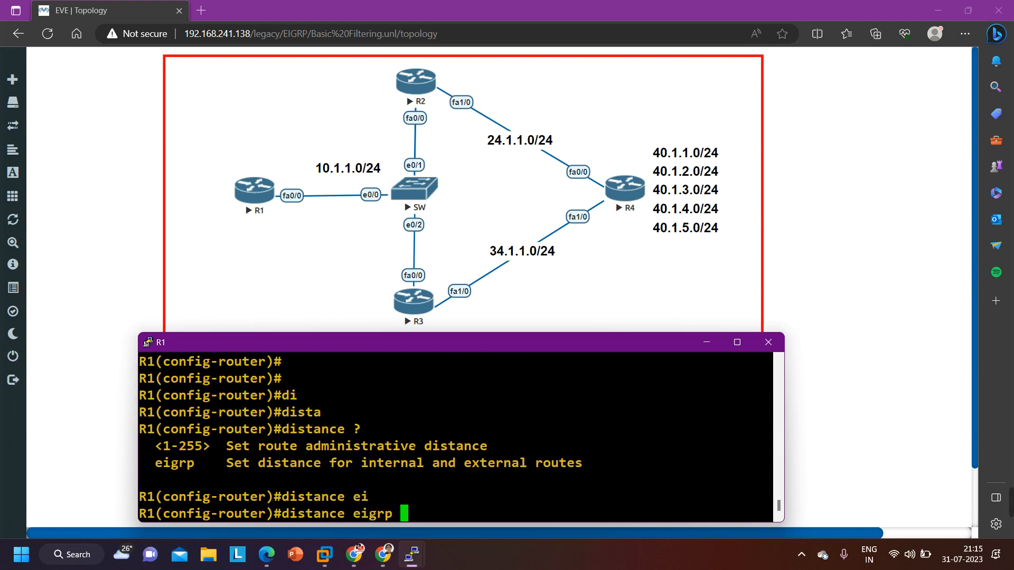
pyautogui.write('?')
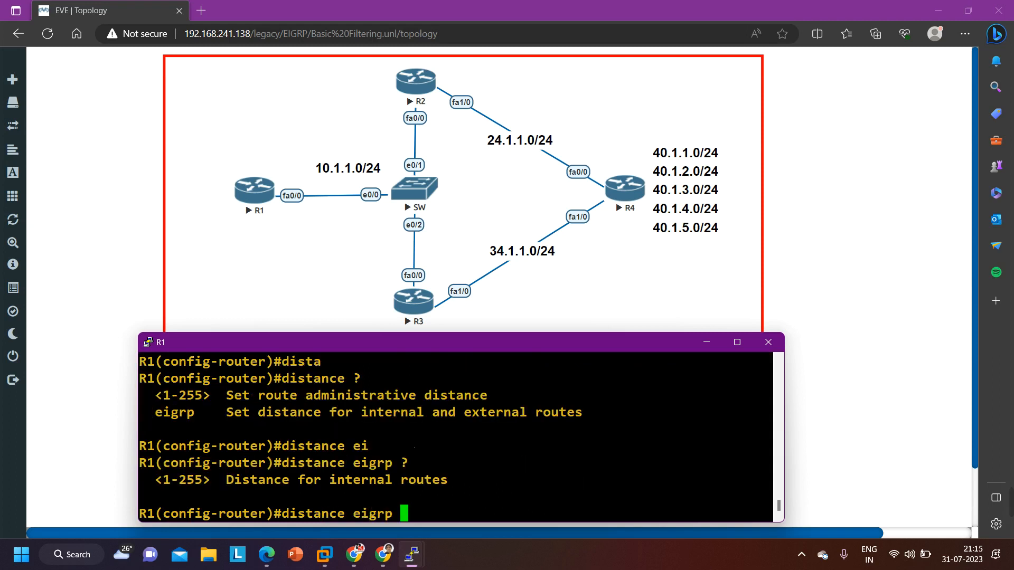
pyautogui.write('255')
pyautogui.press('Return')
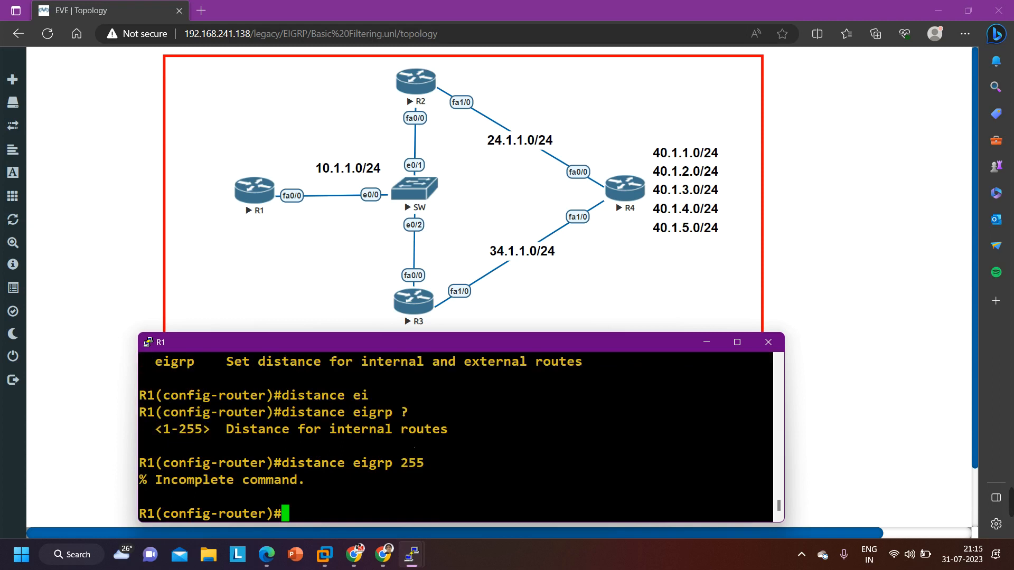
pyautogui.press('Up')
pyautogui.write('?')
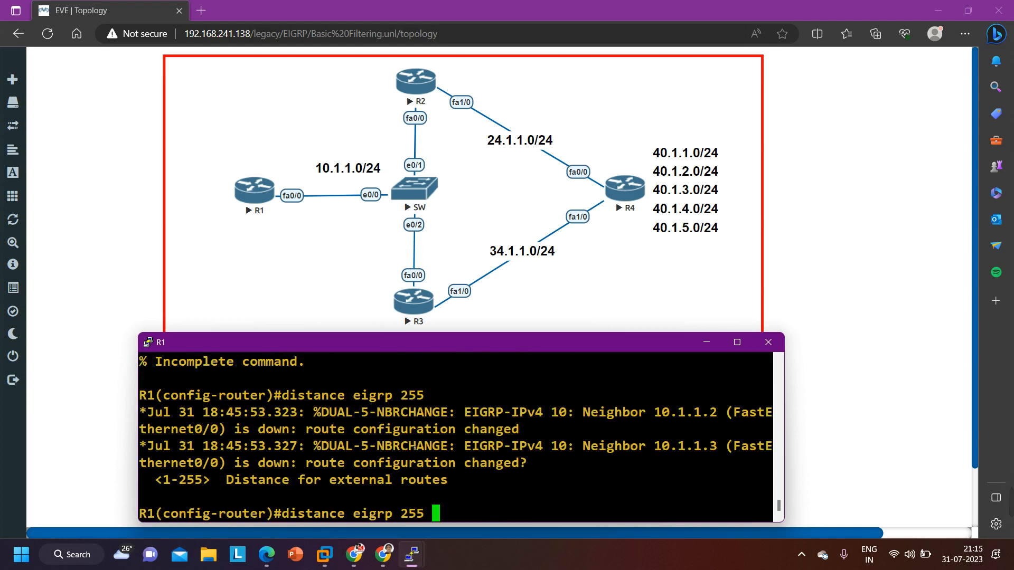
pyautogui.write('?')
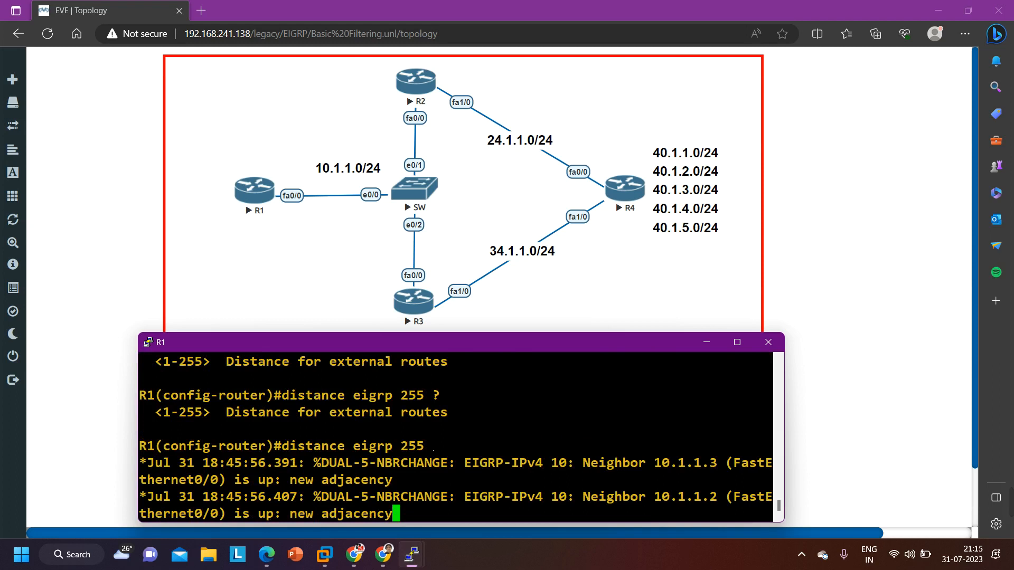
pyautogui.press('Return')
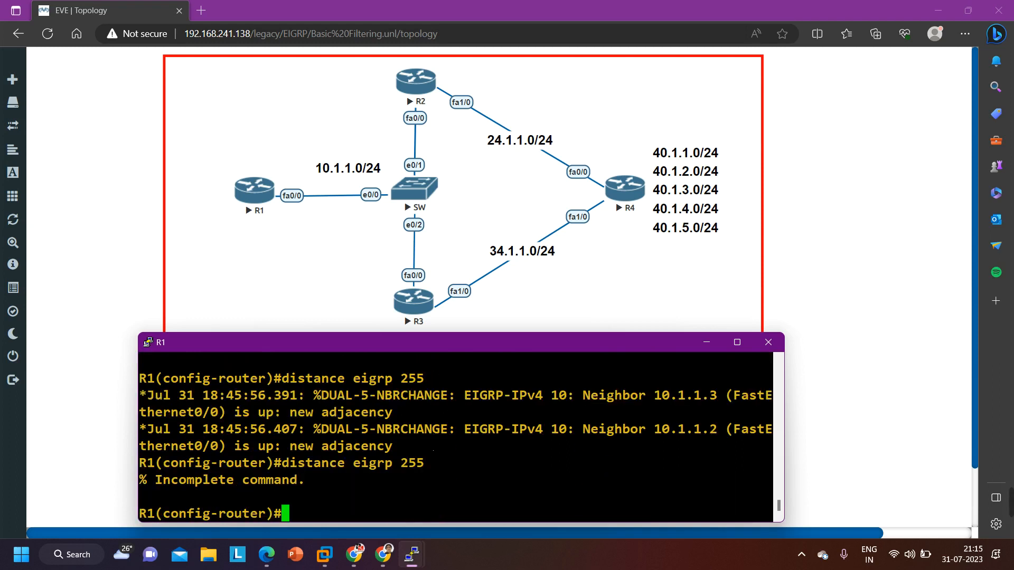
# Set R1's EIGRP administrative distance to 255 for internal and 255 for external routes, reviewing each argument's meaning
pyautogui.press('Up')
pyautogui.write('?')
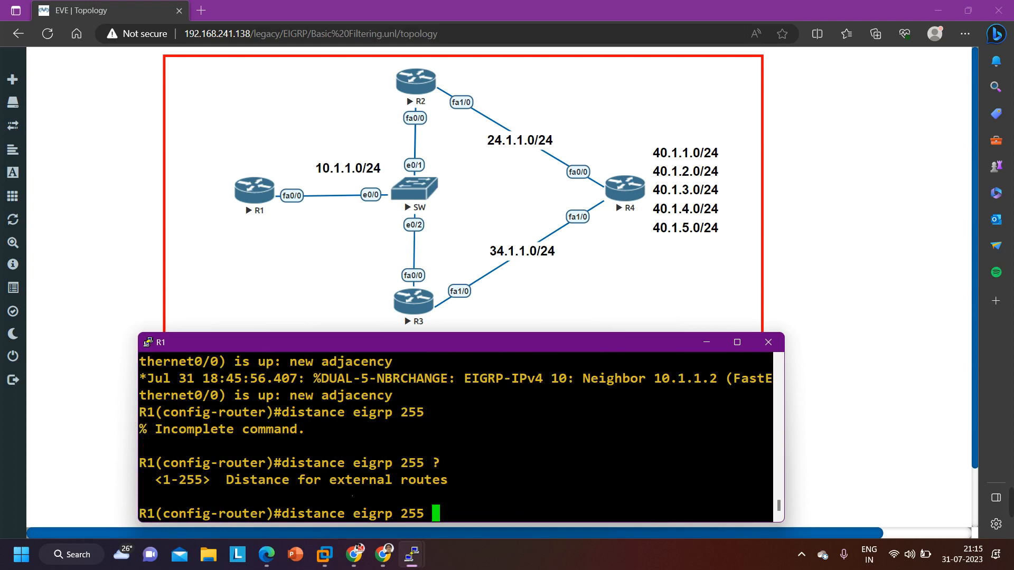
pyautogui.press('BackSpace')
pyautogui.press('BackSpace')
pyautogui.press('BackSpace')
pyautogui.press('BackSpace')
pyautogui.write('?')
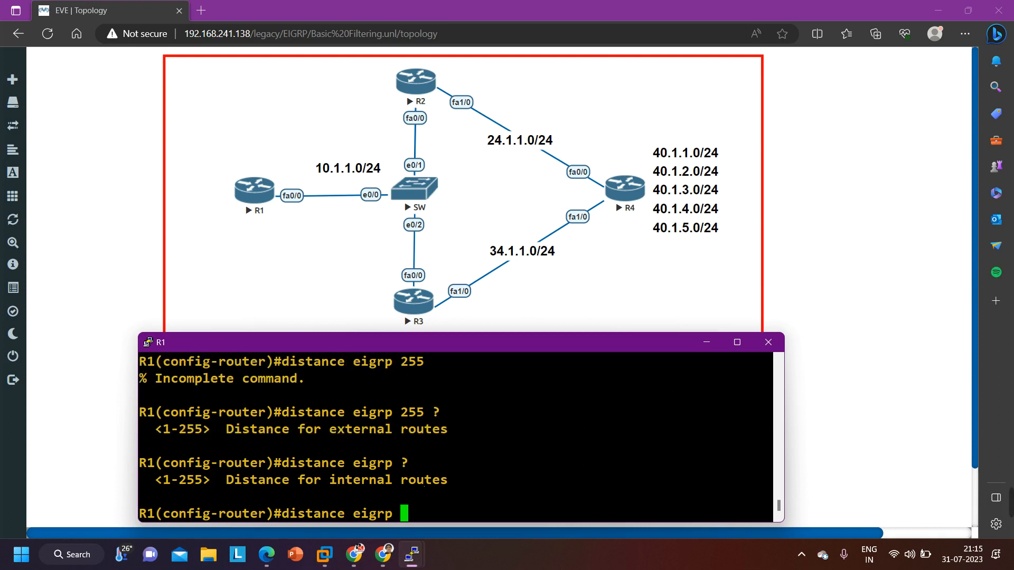
pyautogui.write('255 ')
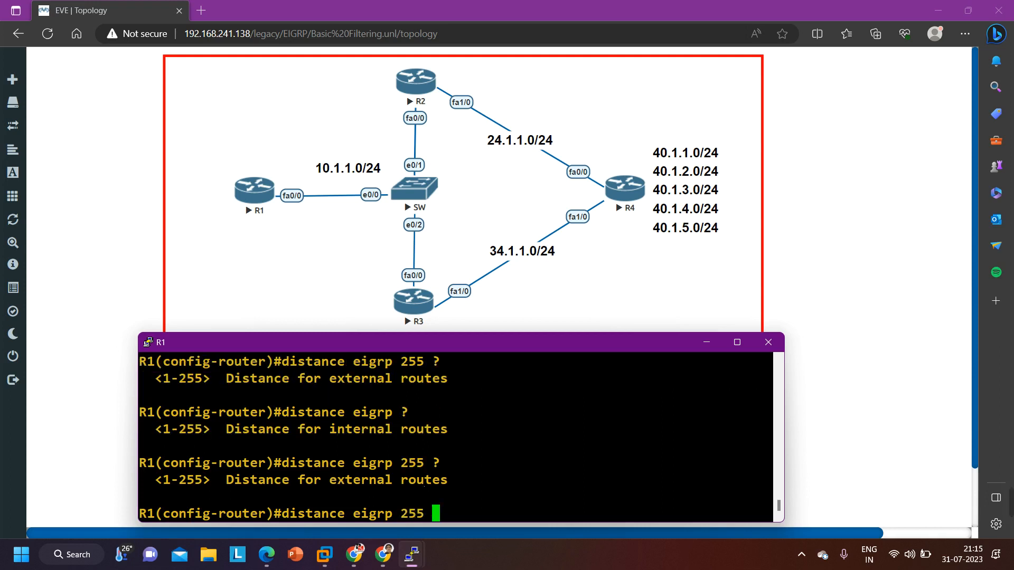
pyautogui.write('?255 ?')
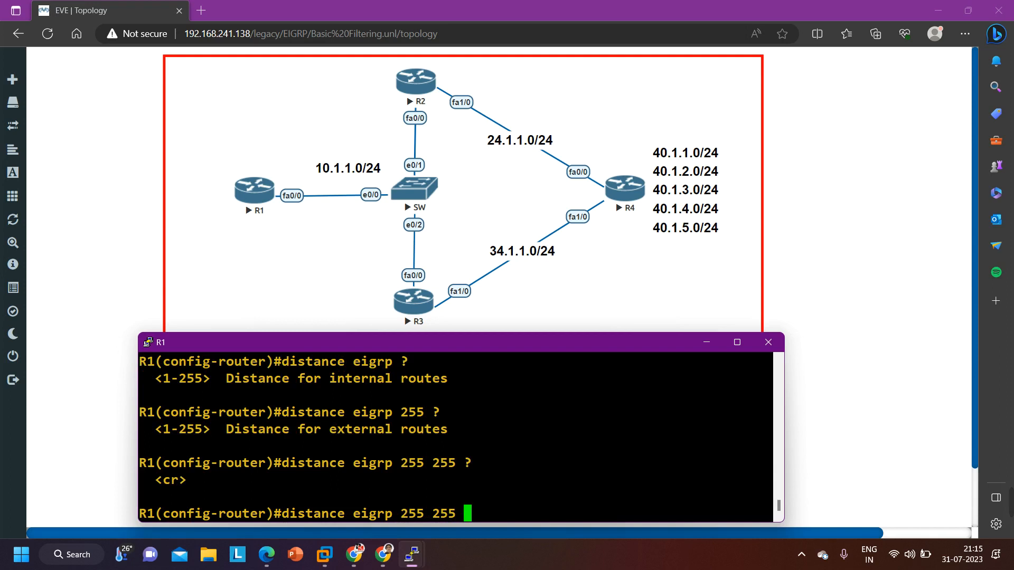
pyautogui.press('Return')
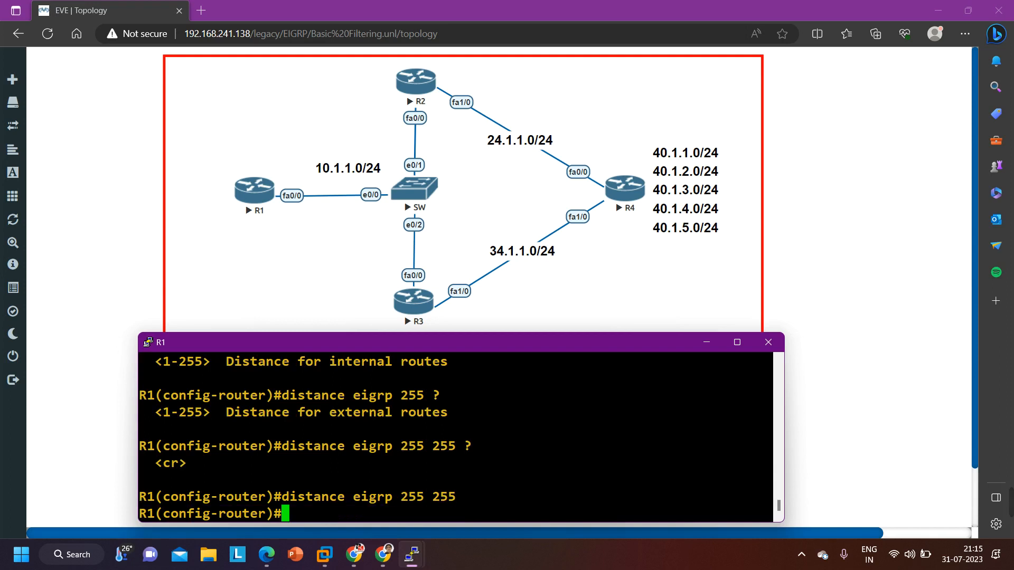
# List R1's EIGRP routes repeatedly to check the effect of the distance change as the neighbors re-form
pyautogui.write('do show ip route e')
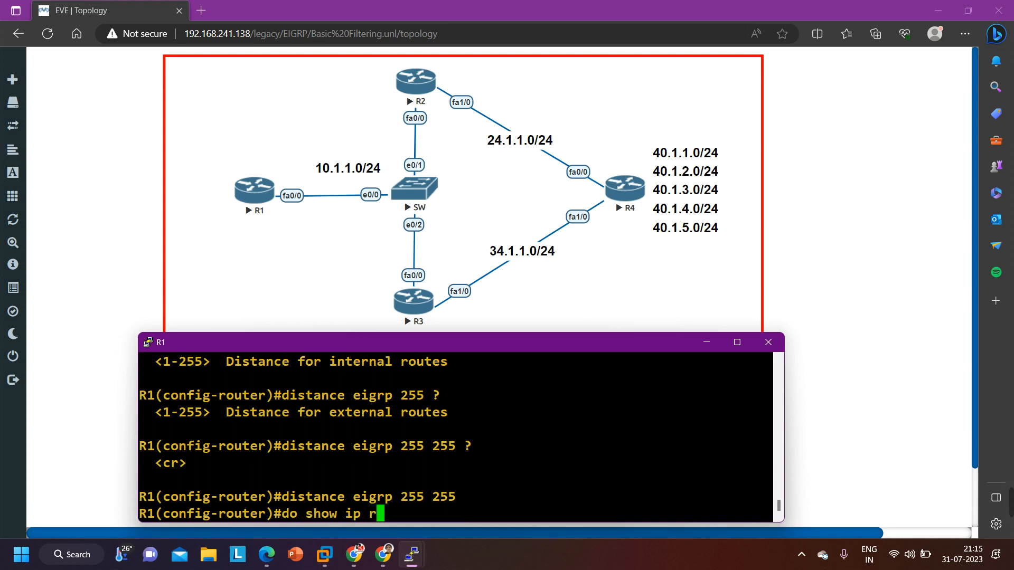
pyautogui.write('igrp')
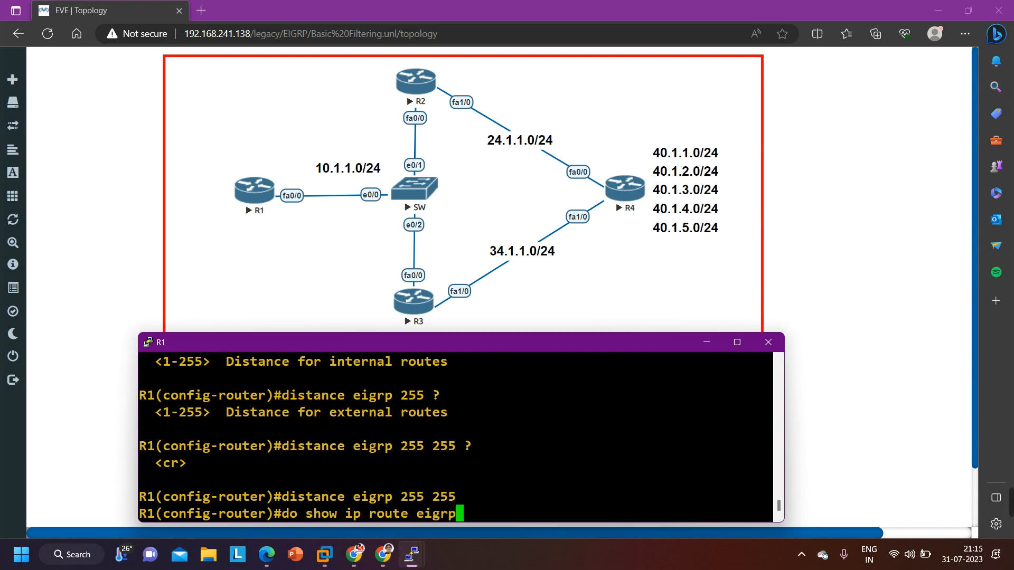
pyautogui.press('Return')
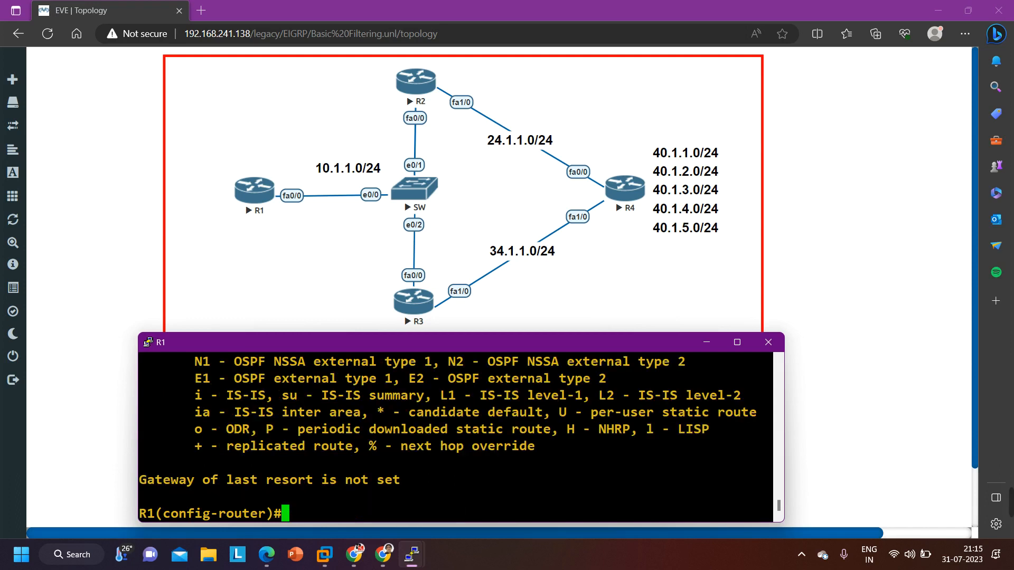
pyautogui.press('Up')
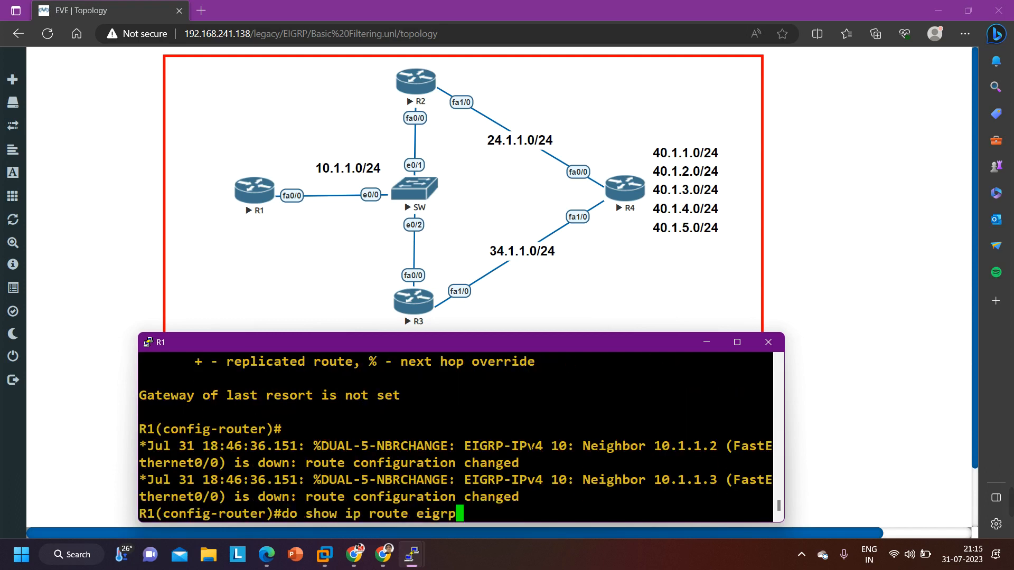
pyautogui.press('Return')
pyautogui.press('Return')
pyautogui.press('Return')
pyautogui.press('Return')
pyautogui.press('Return')
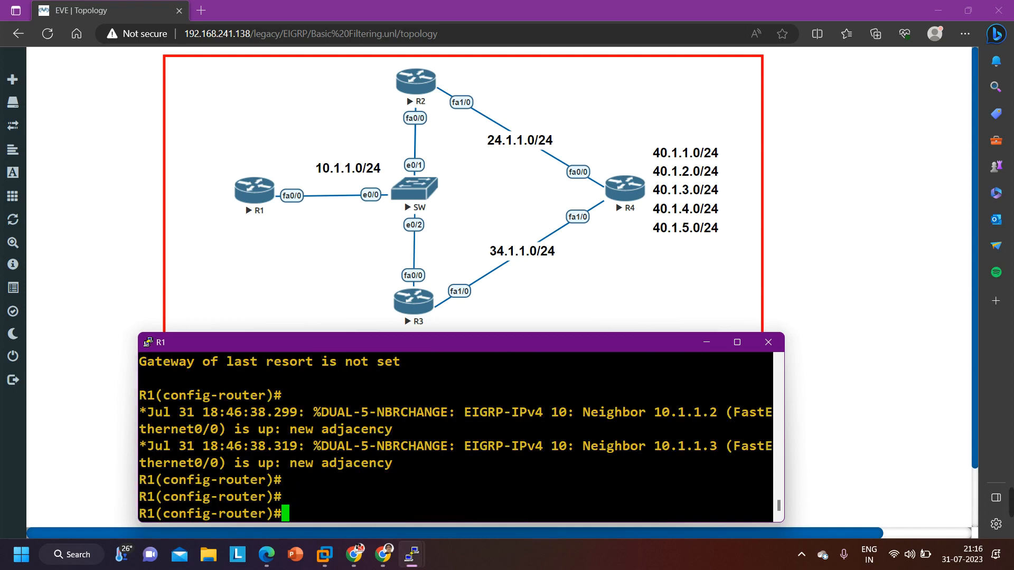
pyautogui.press('Up')
pyautogui.press('Return')
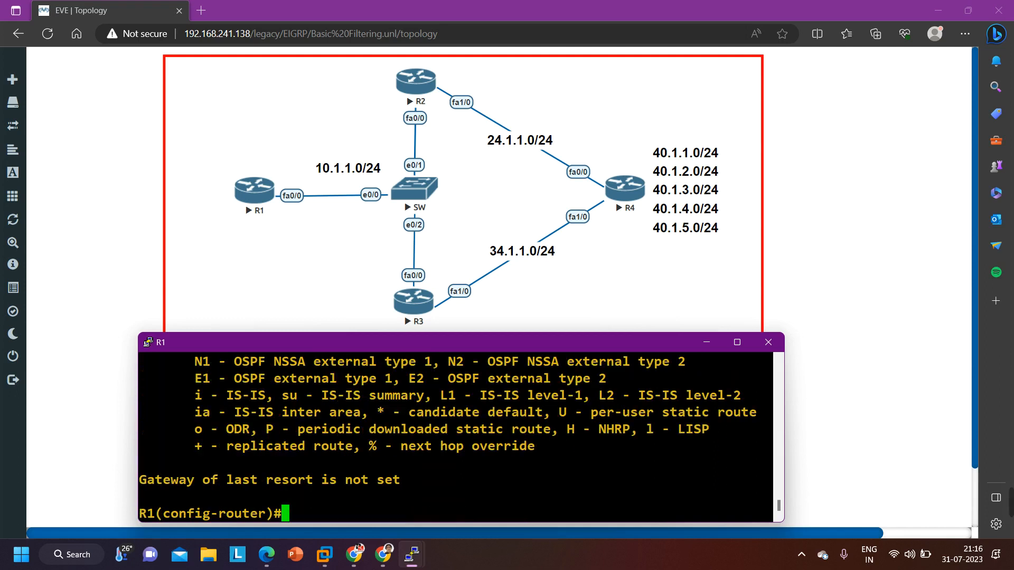
# Check whether distance eigrp 255 255 accepts further options and apply the command again on R1
pyautogui.press('Up')
pyautogui.press('Up')
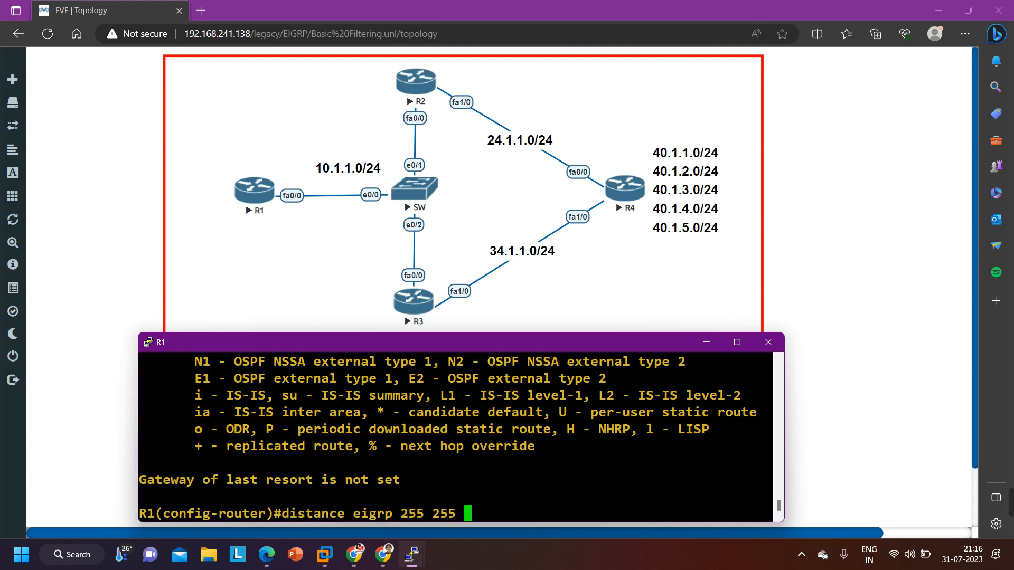
pyautogui.write('?')
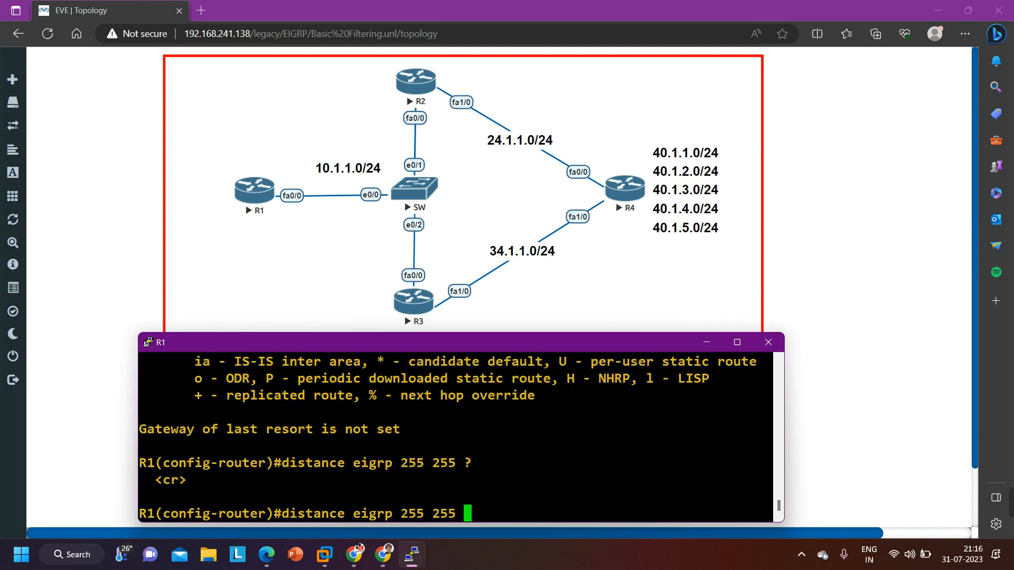
pyautogui.press('Return')
# Remove the internal and external EIGRP distance setting of 255 255 from R1
pyautogui.press('Up')
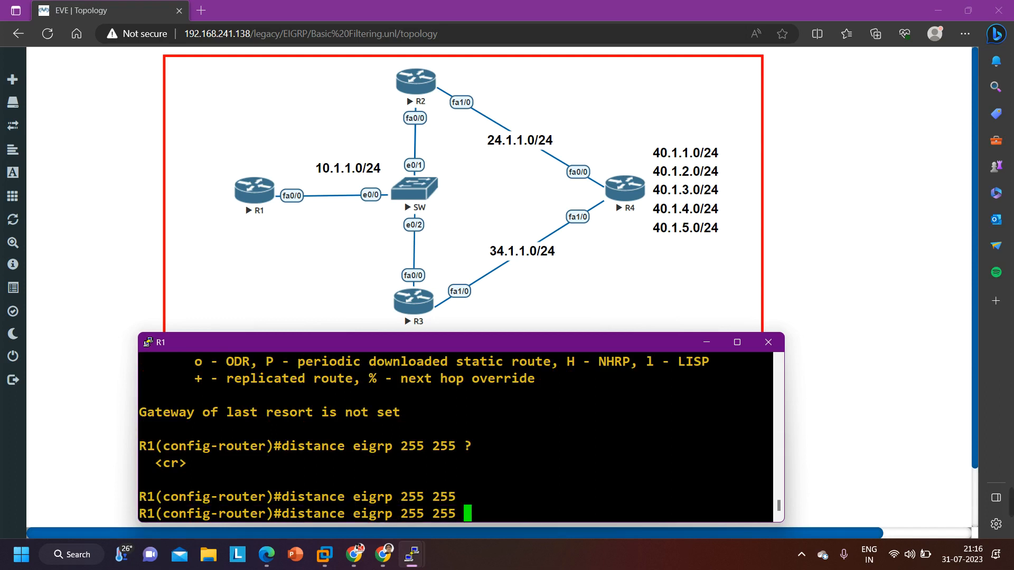
pyautogui.press('Left')
pyautogui.press('Left')
pyautogui.press('Left')
pyautogui.press('Left')
pyautogui.press('Left')
pyautogui.press('Left')
pyautogui.press('Left')
pyautogui.press('Left')
pyautogui.press('Left')
pyautogui.press('Left')
pyautogui.press('Left')
pyautogui.press('Left')
pyautogui.press('Left')
pyautogui.press('Left')
pyautogui.press('Left')
pyautogui.press('Left')
pyautogui.press('Left')
pyautogui.press('Left')
pyautogui.press('Left')
pyautogui.press('Left')
pyautogui.write('no')
pyautogui.press('Return')
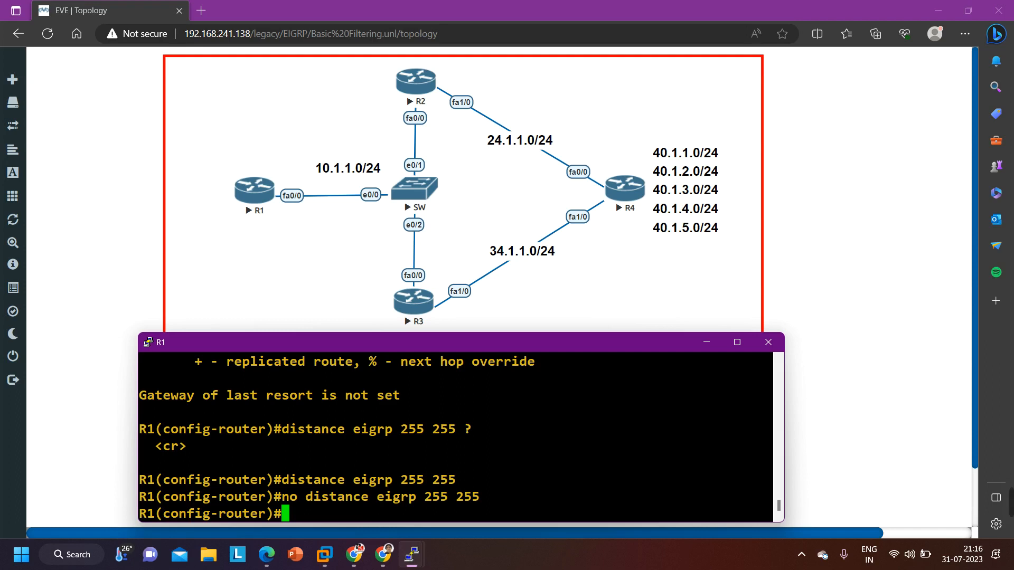
# Check which arguments R1's EIGRP distance command accepts, first on its own and then after the value 255
pyautogui.write('di')
pyautogui.press('Tab')
pyautogui.write('sta')
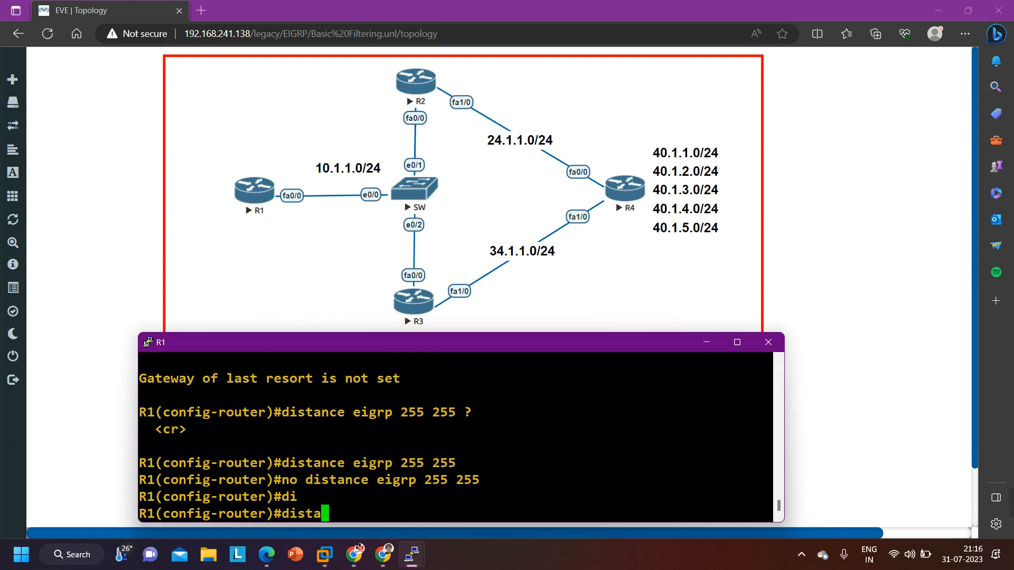
pyautogui.press('BackSpace')
pyautogui.write('an')
pyautogui.press('Tab')
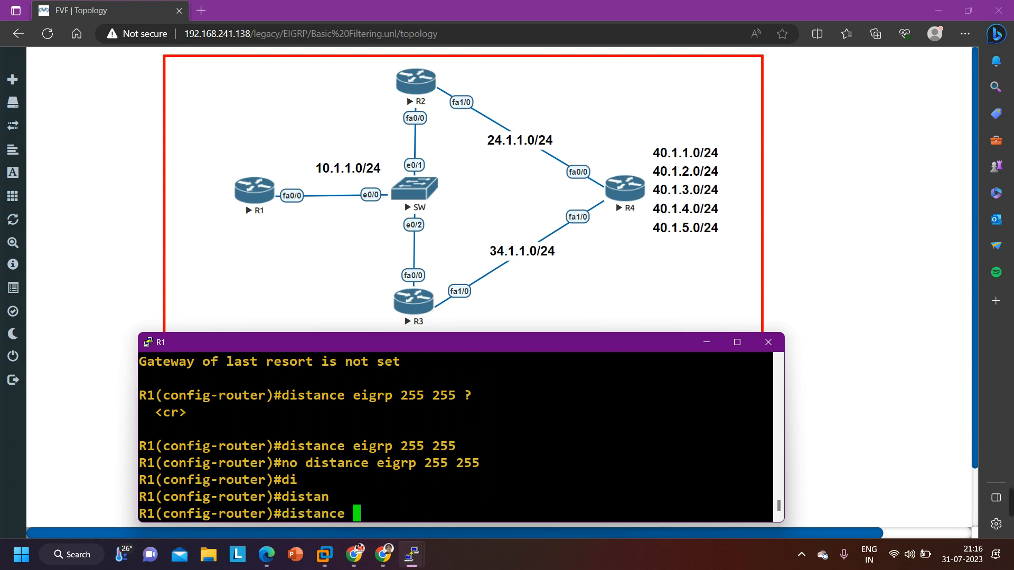
pyautogui.write('?255 ?')
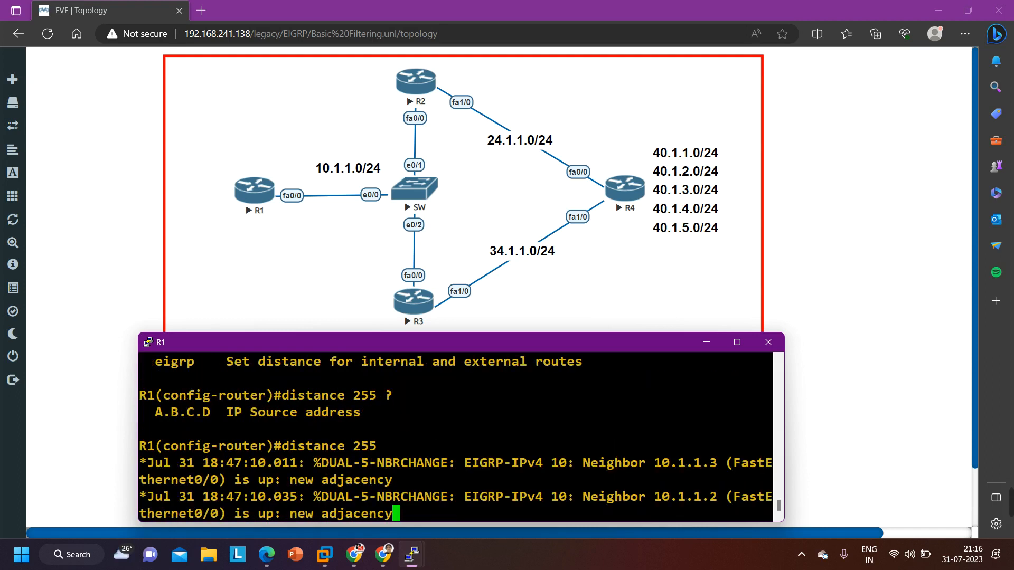
pyautogui.write('10.1')
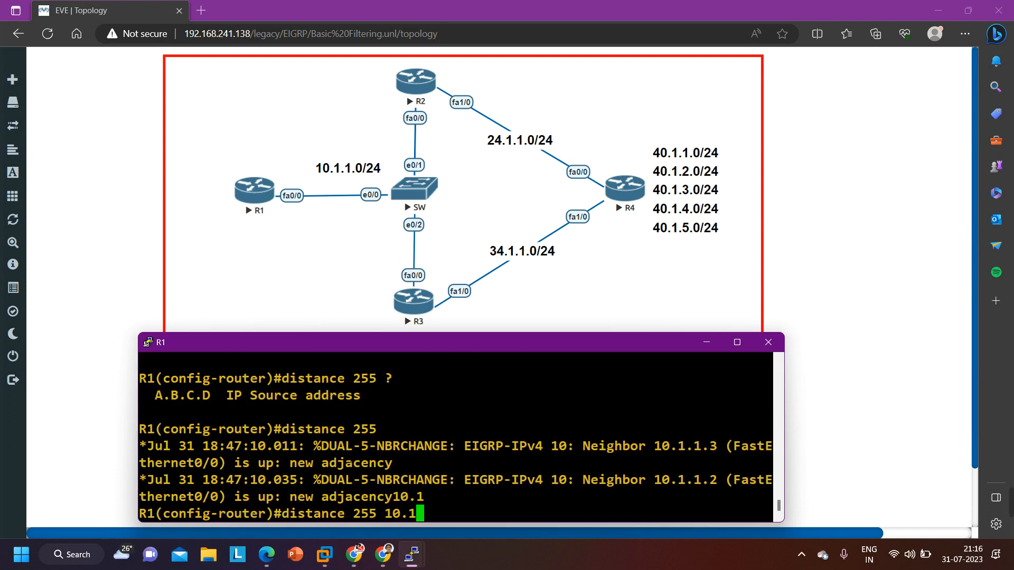
pyautogui.write('.1.')
pyautogui.write('2 ')
pyautogui.write('?')
pyautogui.write('0.')
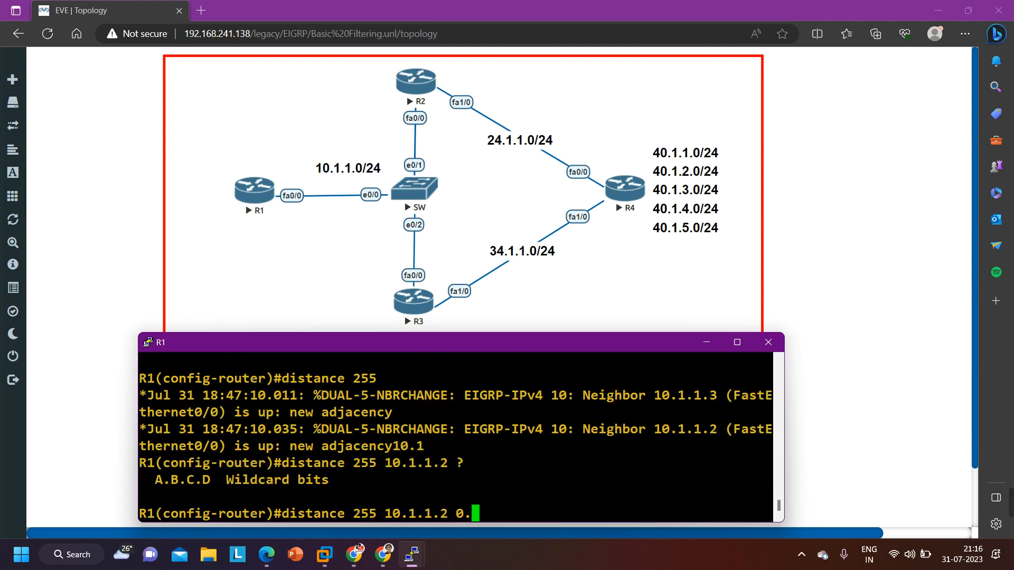
pyautogui.write('0.0.0 ?')
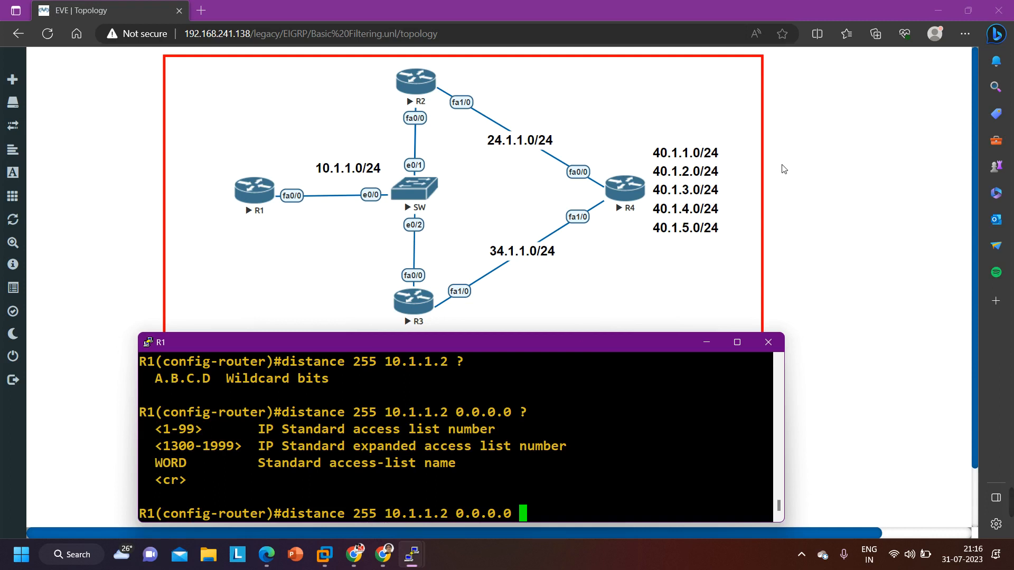
# Check the options accepted after source 10.1.1.2 and wildcard 0.0.0.0 in the distance 255 command, then clear the unfinished line
pyautogui.press('BackSpace')
pyautogui.press('BackSpace')
pyautogui.press('BackSpace')
pyautogui.press('BackSpace')
pyautogui.press('BackSpace')
pyautogui.press('BackSpace')
pyautogui.press('BackSpace')
pyautogui.press('BackSpace')
pyautogui.press('BackSpace')
pyautogui.press('BackSpace')
pyautogui.press('BackSpace')
pyautogui.press('BackSpace')
pyautogui.press('BackSpace')
pyautogui.press('BackSpace')
pyautogui.press('BackSpace')
pyautogui.press('BackSpace')
pyautogui.press('BackSpace')
pyautogui.press('BackSpace')
pyautogui.press('BackSpace')
pyautogui.press('BackSpace')
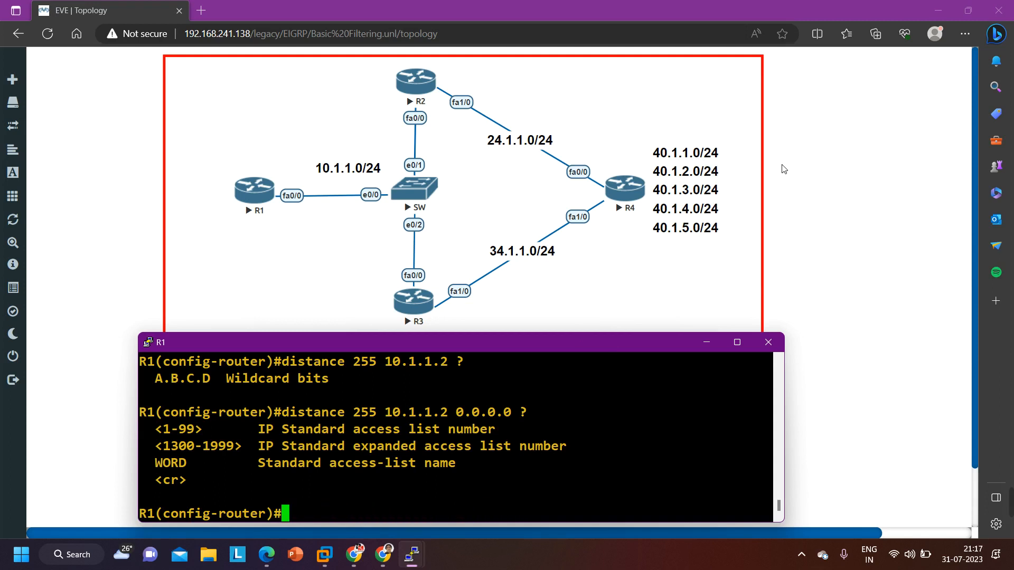
# Leave R1's router configuration mode and create standard access list 10 permitting 40.1.0.0 with wildcard 0.0.3.255
pyautogui.write('exi')
pyautogui.press('Return')
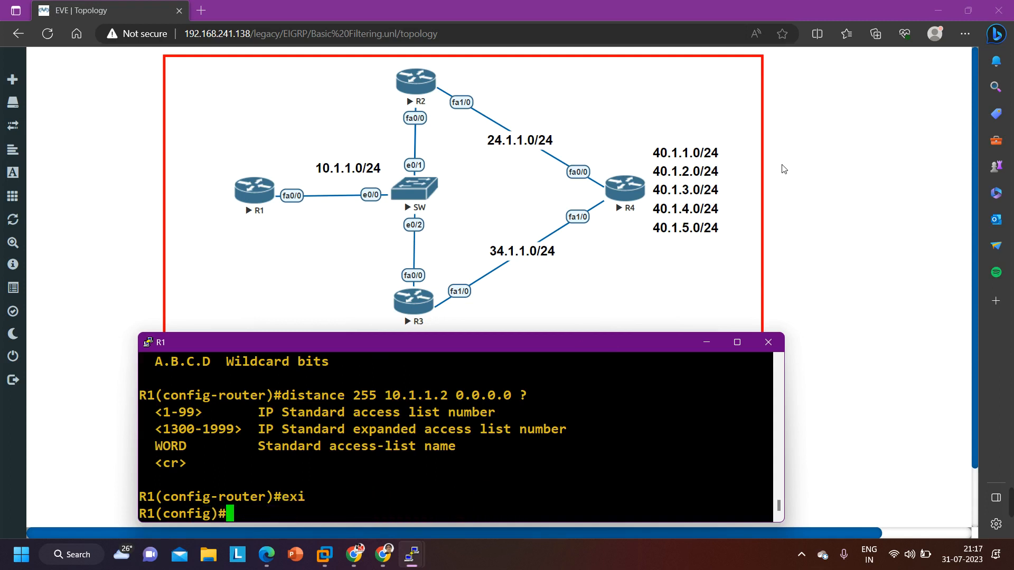
pyautogui.write('acc')
pyautogui.press('Tab')
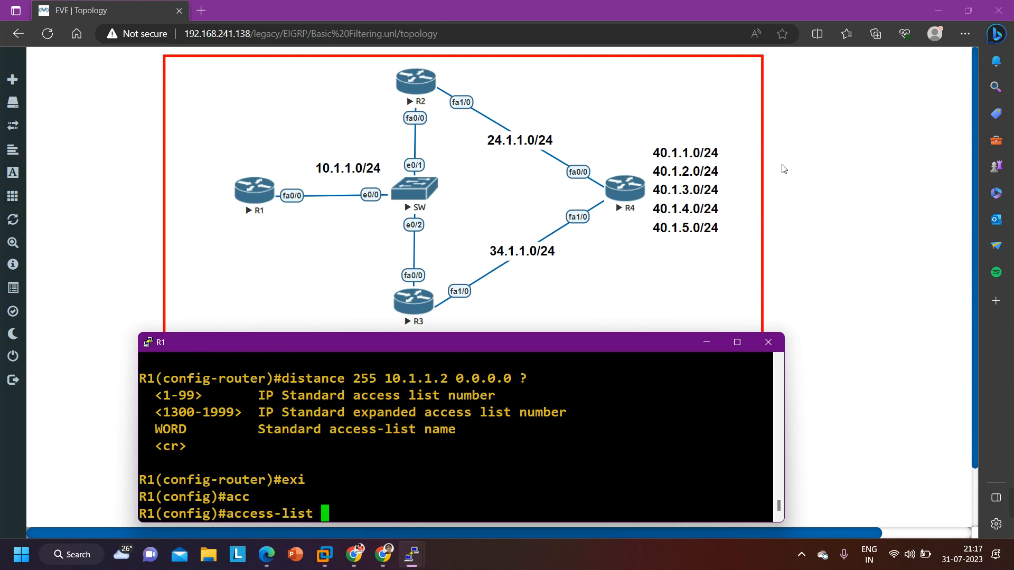
pyautogui.write('10 per')
pyautogui.press('Tab')
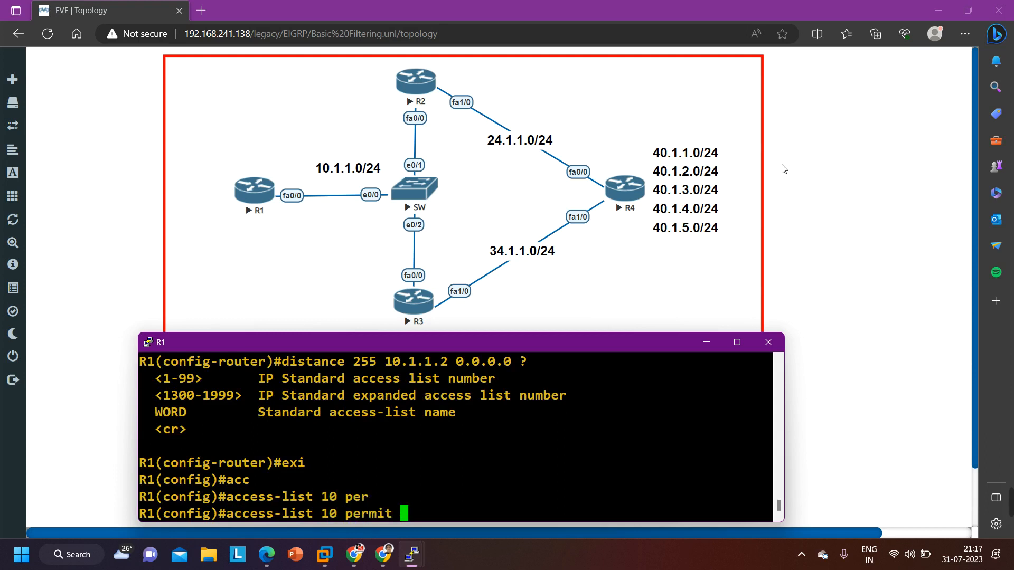
pyautogui.write('40.1.1.')
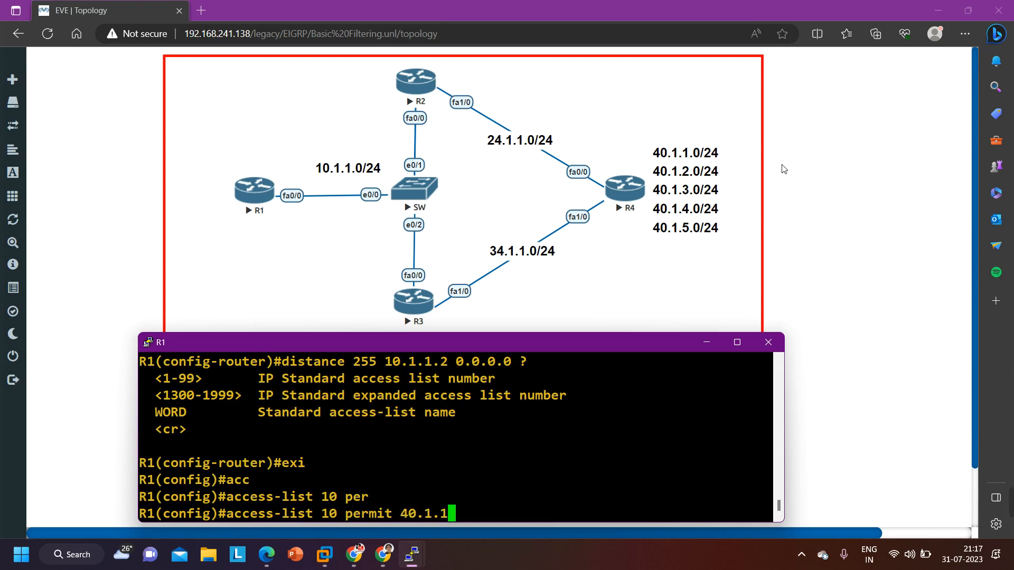
pyautogui.press('BackSpace')
pyautogui.press('BackSpace')
pyautogui.write('0.0 0.0')
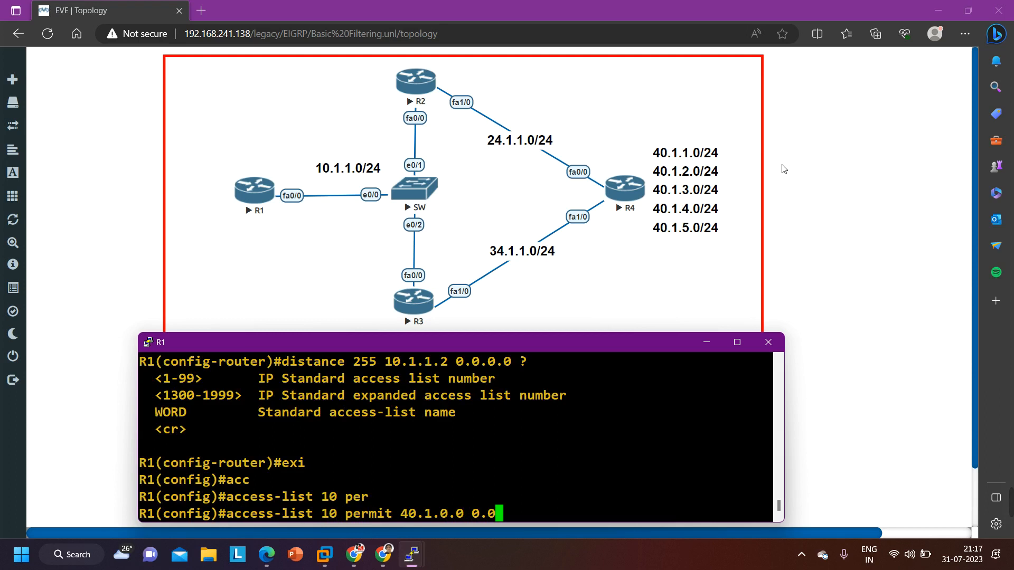
pyautogui.write('.3.255')
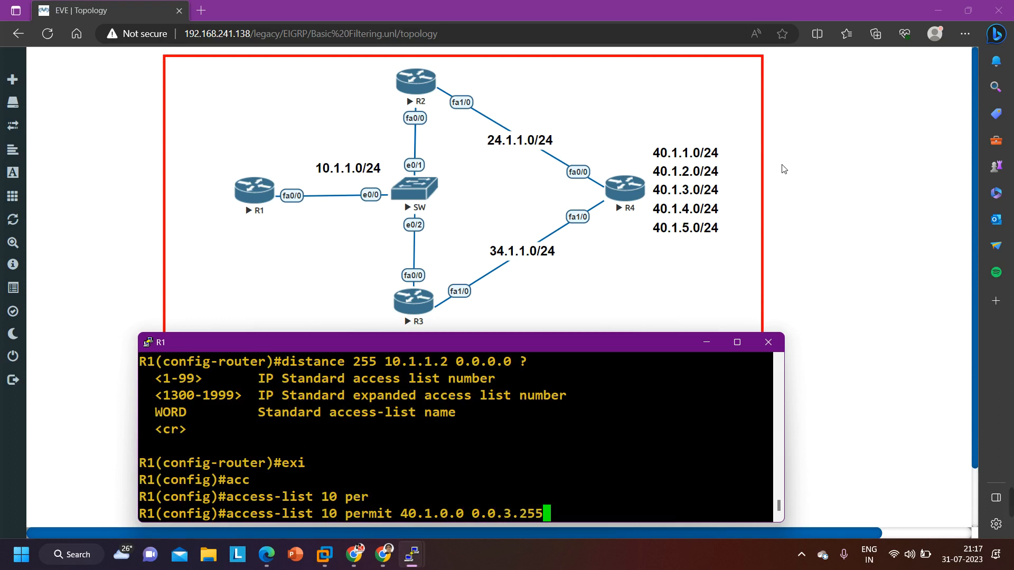
pyautogui.press('Return')
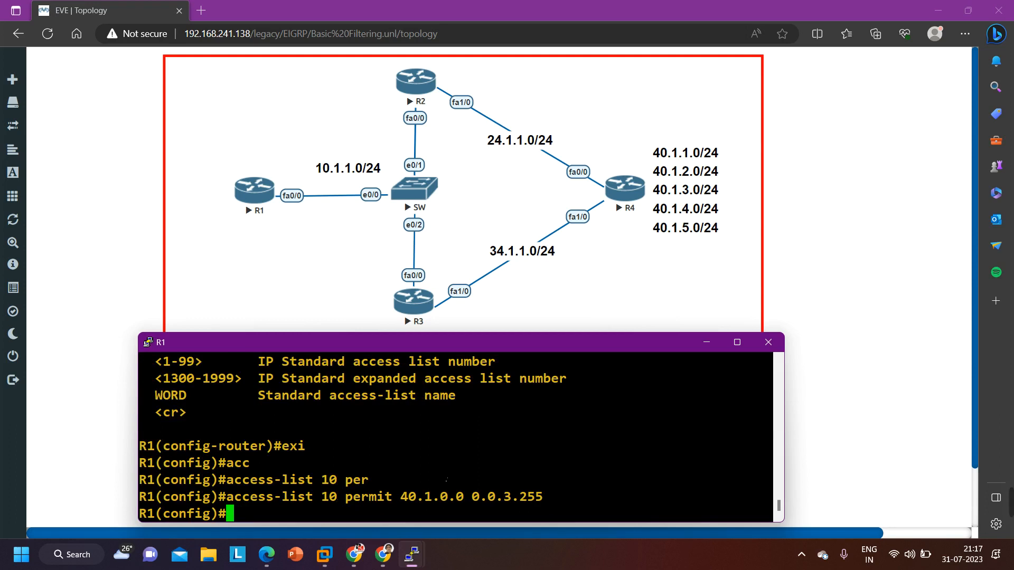
pyautogui.write('di')
pyautogui.press('Tab')
pyautogui.write('aler')
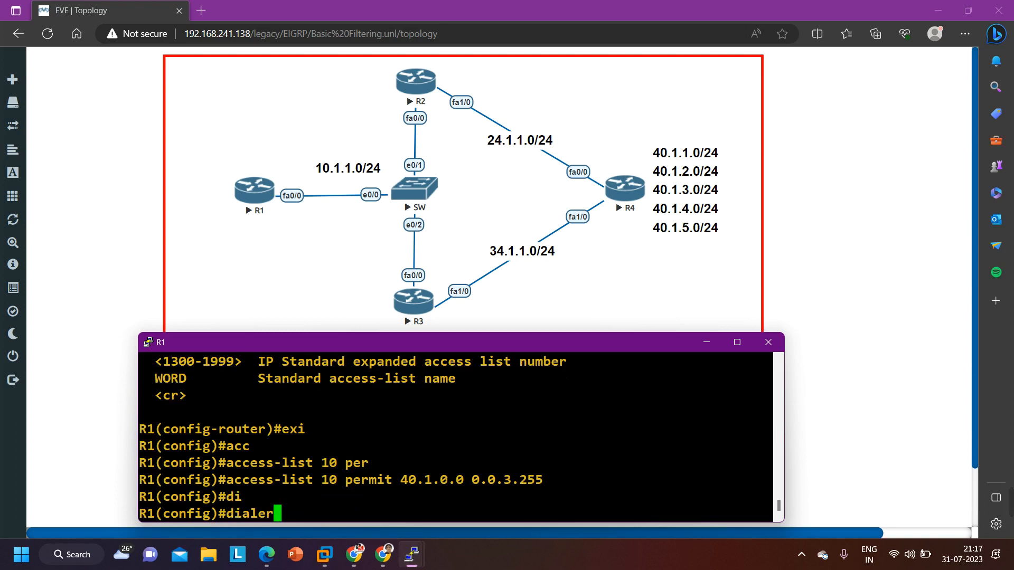
pyautogui.press('BackSpace')
pyautogui.press('BackSpace')
pyautogui.press('BackSpace')
pyautogui.press('BackSpace')
pyautogui.press('BackSpace')
pyautogui.press('BackSpace')
# Enter the configuration mode of EIGRP process 10 on R1
pyautogui.write('ro')
pyautogui.press('Tab')
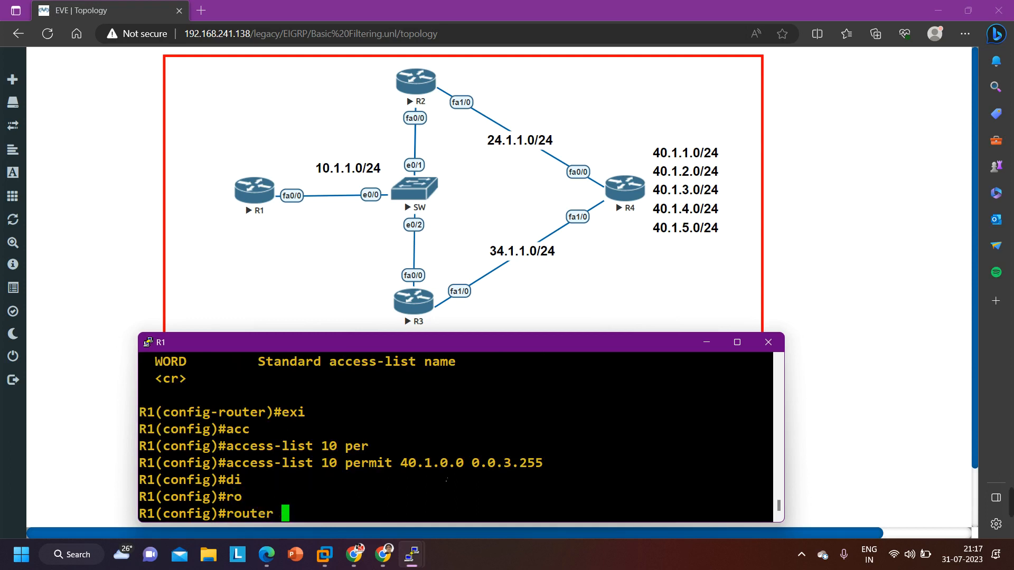
pyautogui.write('ei')
pyautogui.press('Tab')
pyautogui.write('10')
pyautogui.press('Return')
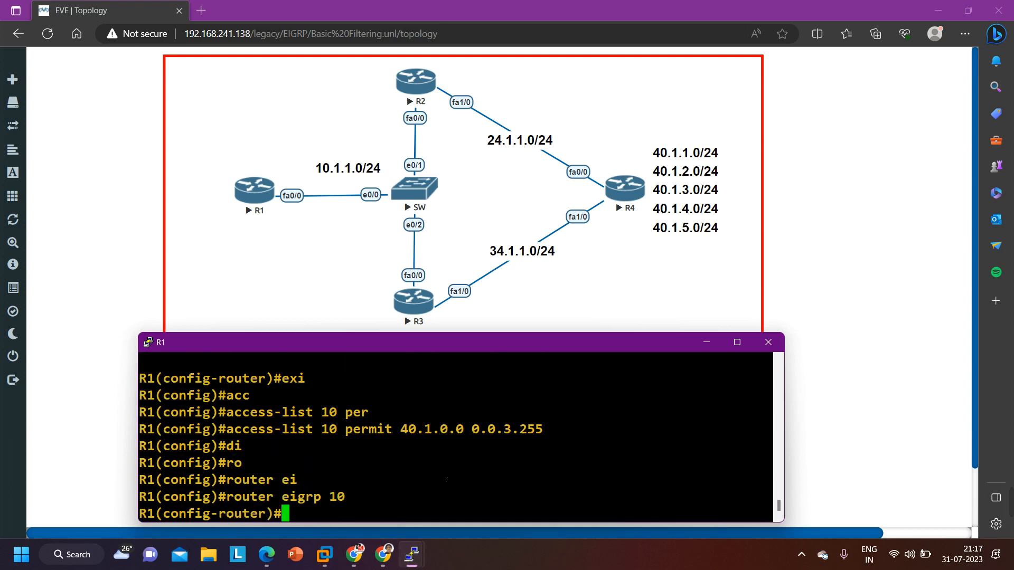
# Set distance 255 for routes from source 10.1.1.2 with wildcard 0.0.0.0 that match access list 10, reviewing the access-list options
pyautogui.write('di')
pyautogui.press('Tab')
pyautogui.write('st')
pyautogui.write('n')
pyautogui.press('Tab')
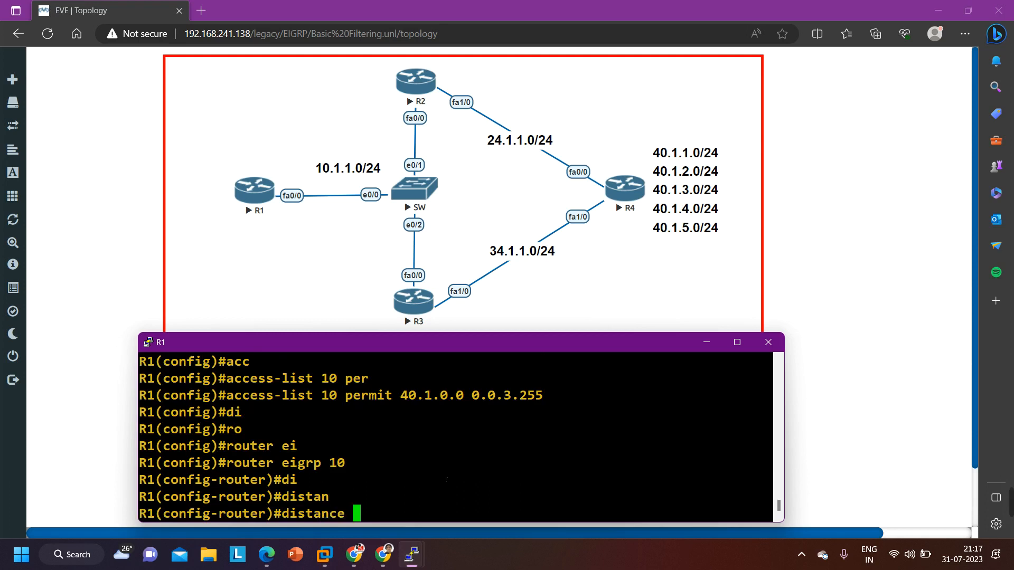
pyautogui.write('255')
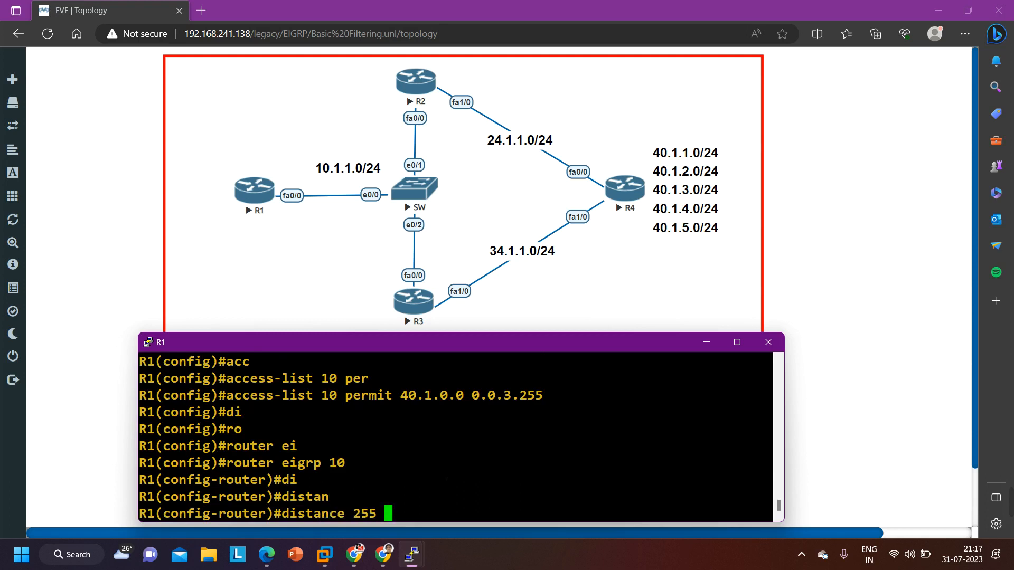
pyautogui.write(' 10.1')
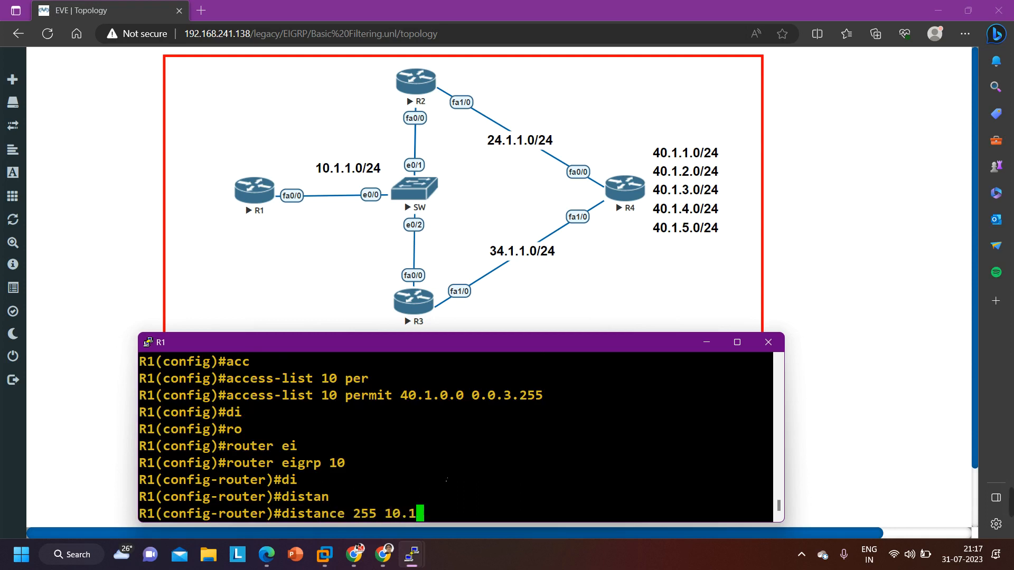
pyautogui.write('.1.2 0.0.0.0 ')
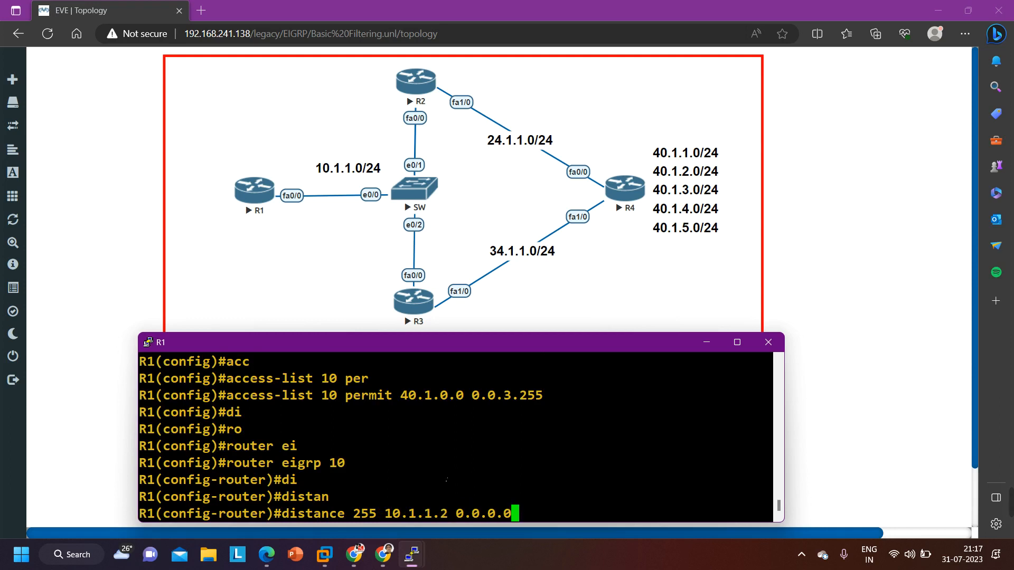
pyautogui.write('?')
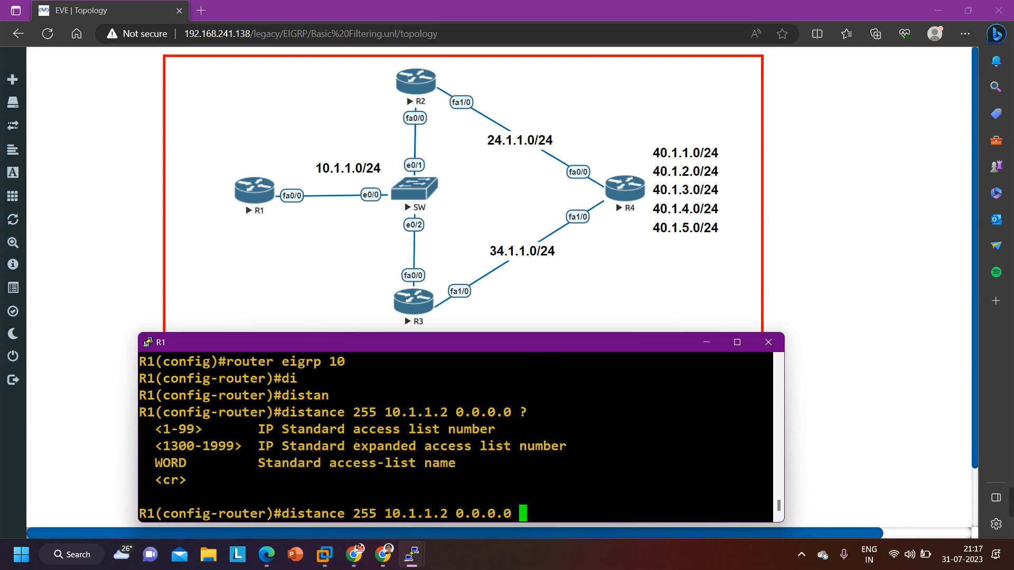
pyautogui.write('10')
pyautogui.press('Return')
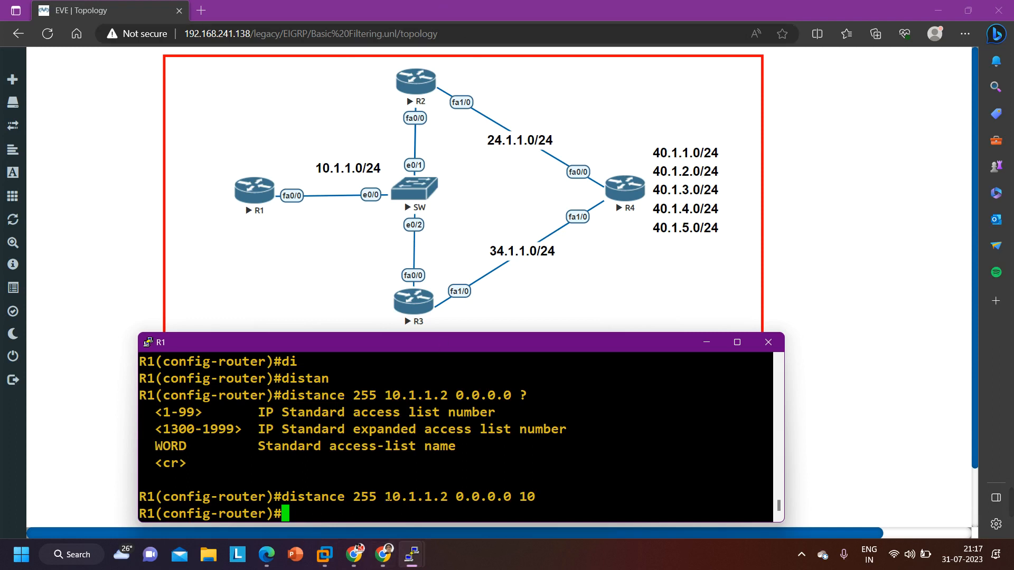
pyautogui.moveTo(387, 499); pyautogui.dragTo(448, 499)
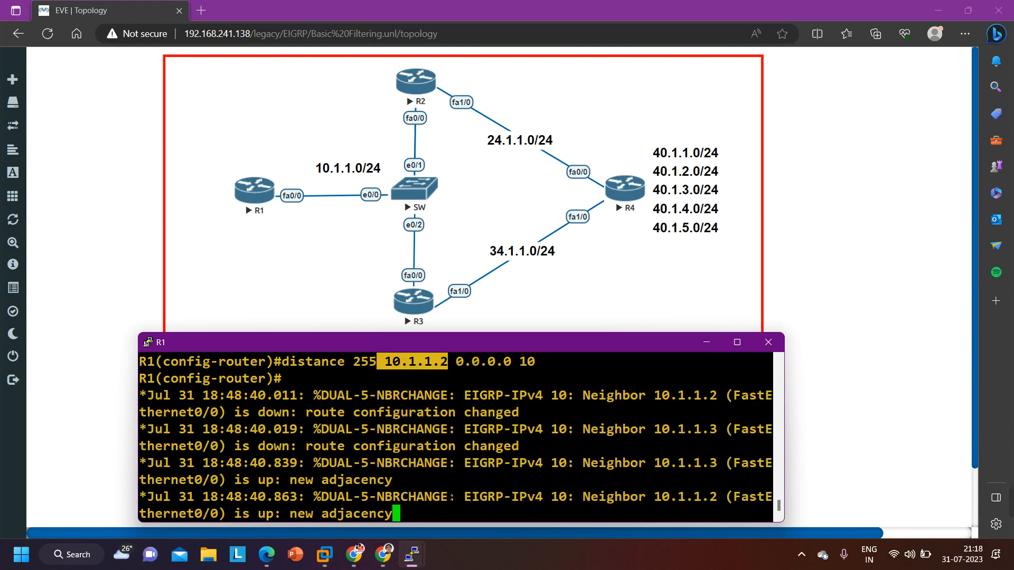
# List R1's EIGRP routes and examine the next hops of the 40.1.1.0, 40.1.2.0 and 40.1.3.0 entries
pyautogui.press('Return')
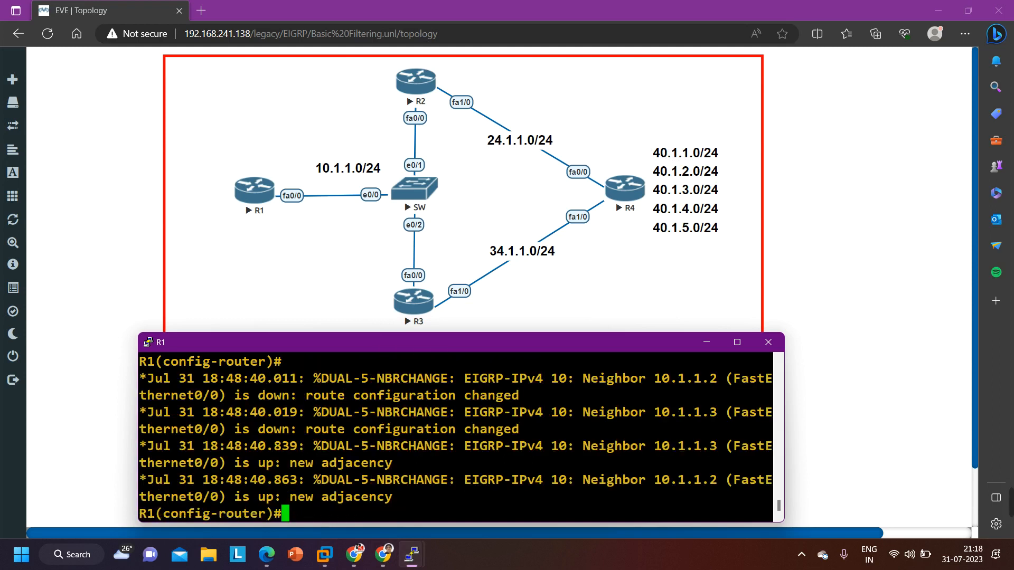
pyautogui.press('Return')
pyautogui.press('Return')
pyautogui.press('Return')
pyautogui.press('Return')
pyautogui.press('Return')
pyautogui.press('Return')
pyautogui.press('Return')
pyautogui.press('Return')
pyautogui.press('Return')
pyautogui.write('do')
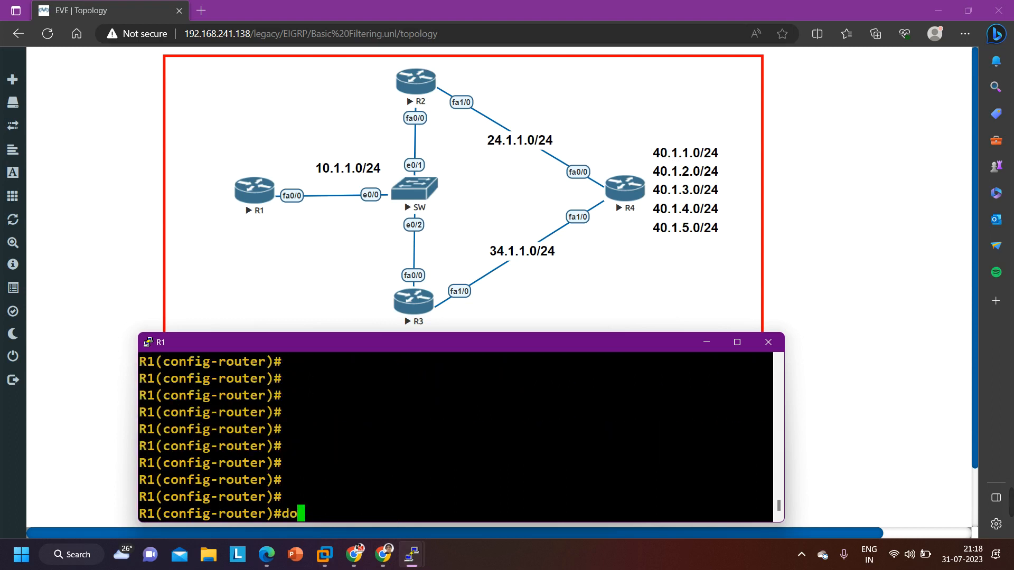
pyautogui.write(' show ip r')
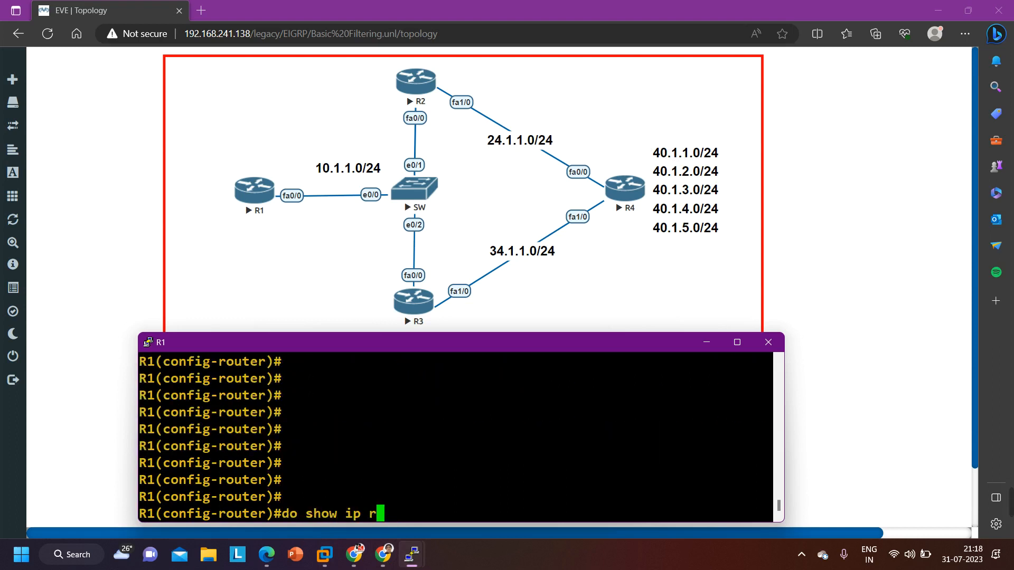
pyautogui.write('oute eig')
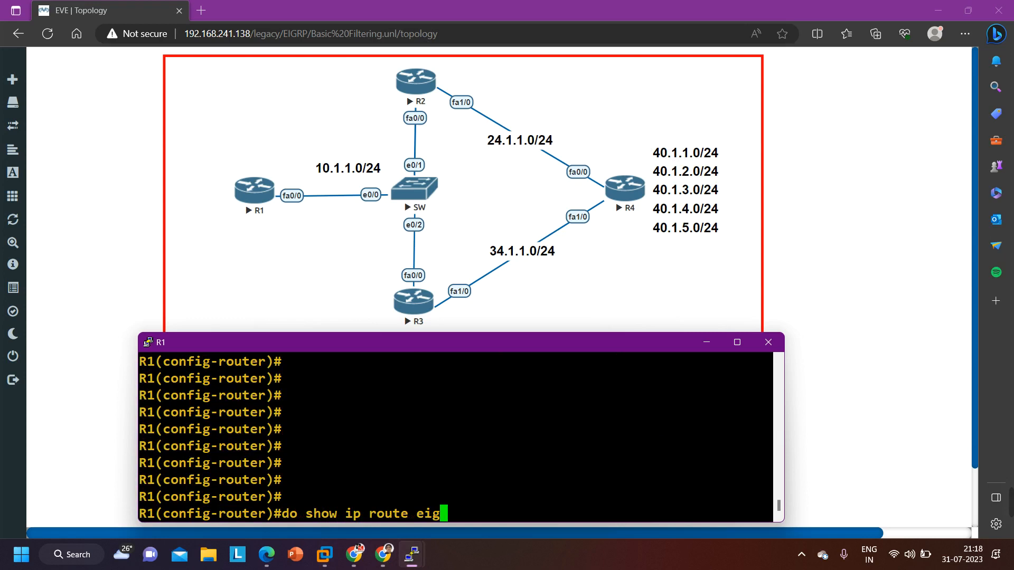
pyautogui.write('rp')
pyautogui.press('Return')
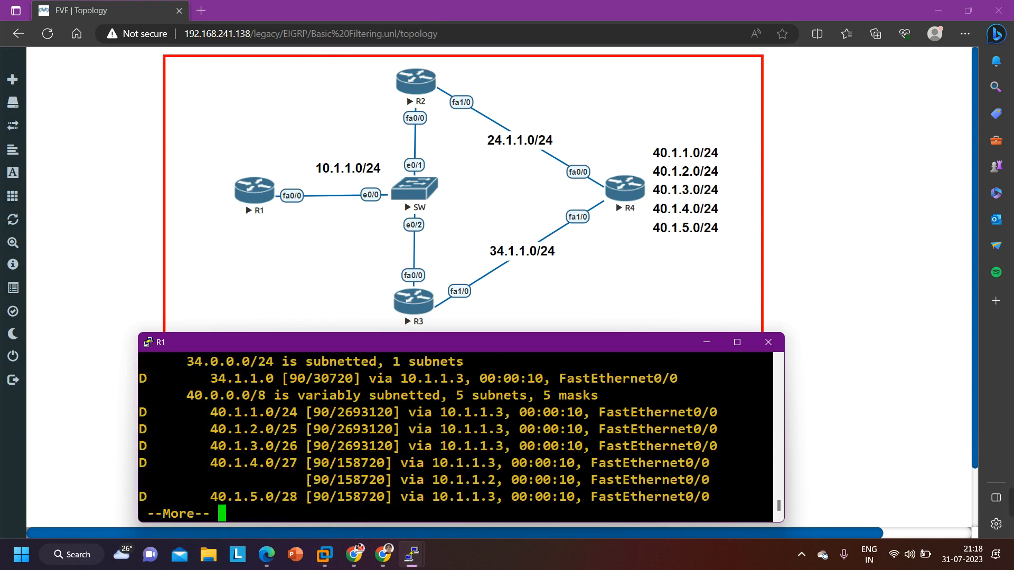
pyautogui.moveTo(146, 413); pyautogui.dragTo(736, 444)
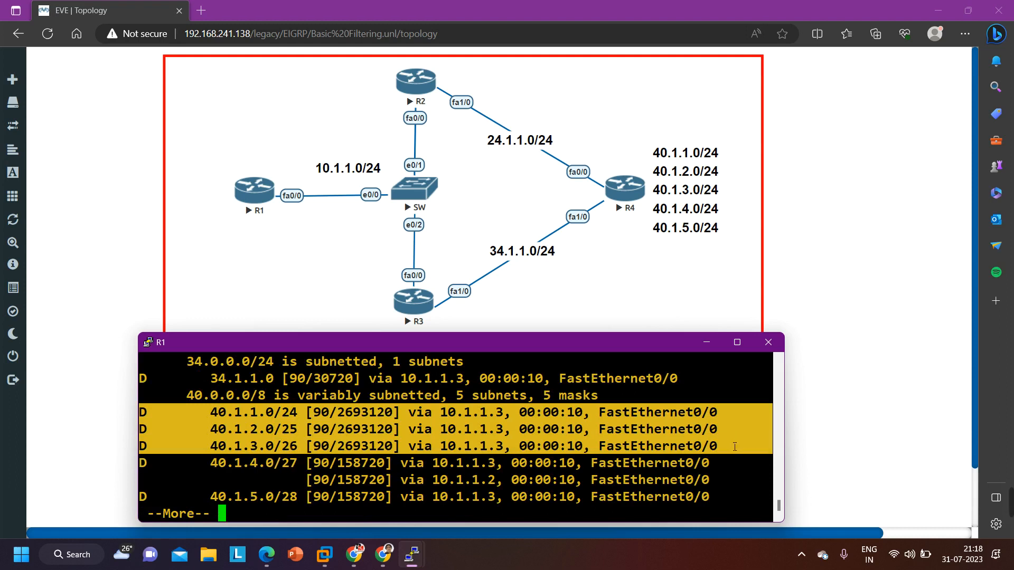
pyautogui.press('Return')
pyautogui.press('Return')
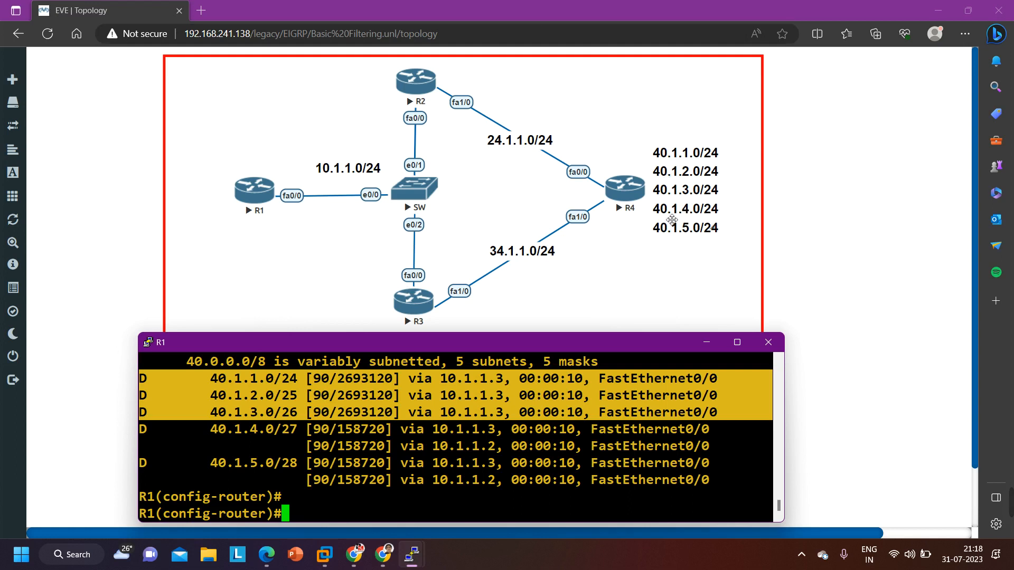
# Remove the distance 255 setting for source 10.1.1.2 with wildcard 0.0.0.0 and access list 10 from R1's EIGRP process
pyautogui.write('do show ip route eigrp')
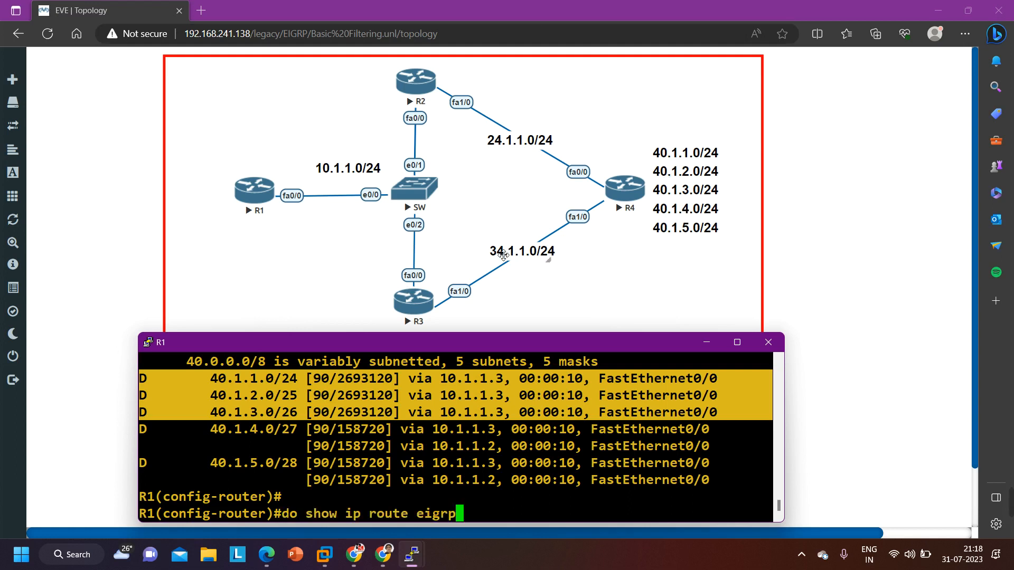
pyautogui.press('Left')
pyautogui.press('Up')
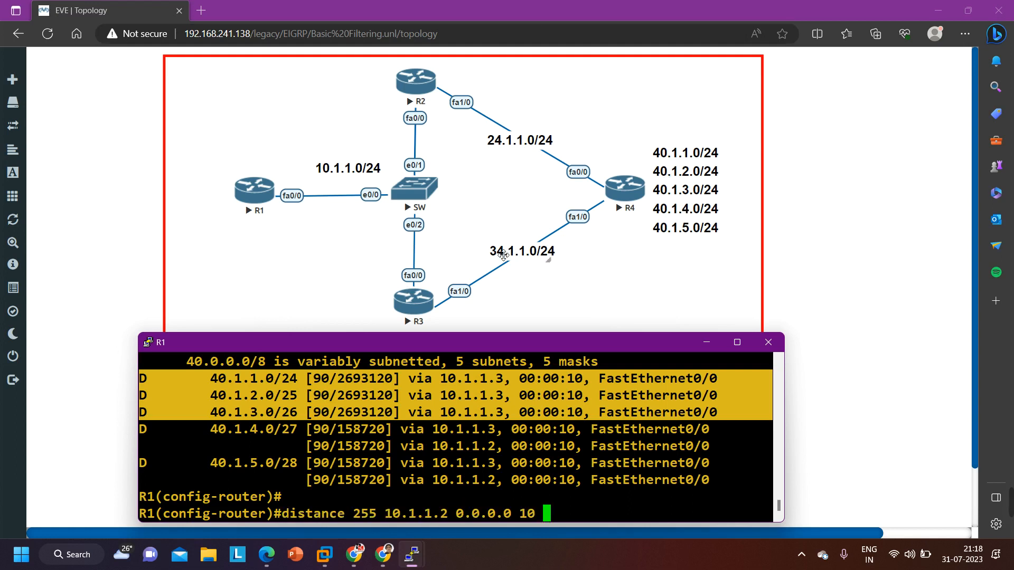
pyautogui.press('Left')
pyautogui.press('Left')
pyautogui.press('Left')
pyautogui.press('Left')
pyautogui.press('Left')
pyautogui.press('Left')
pyautogui.press('Left')
pyautogui.press('Left')
pyautogui.press('Left')
pyautogui.press('Left')
pyautogui.press('Left')
pyautogui.press('Left')
pyautogui.press('Left')
pyautogui.press('Left')
pyautogui.press('Left')
pyautogui.press('Left')
pyautogui.press('Left')
pyautogui.press('Left')
pyautogui.press('Left')
pyautogui.press('Left')
pyautogui.press('Left')
pyautogui.press('Left')
pyautogui.press('Left')
pyautogui.write('no')
pyautogui.press('Return')
# Leave R1's router configuration mode and delete access list 10
pyautogui.press('Return')
pyautogui.press('Return')
pyautogui.press('Return')
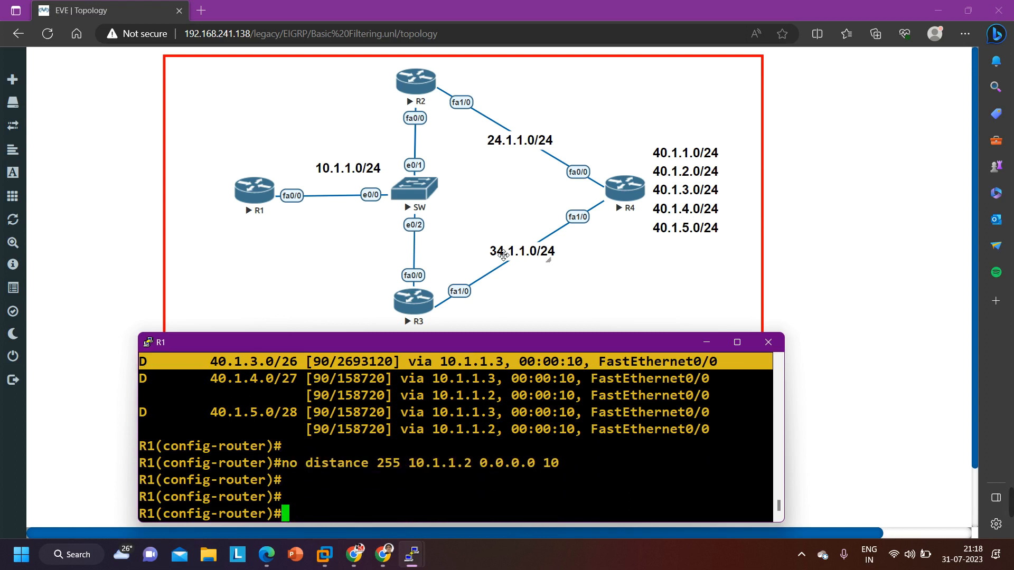
pyautogui.write('exi')
pyautogui.press('Return')
pyautogui.press('Return')
pyautogui.press('Return')
pyautogui.write('no acc')
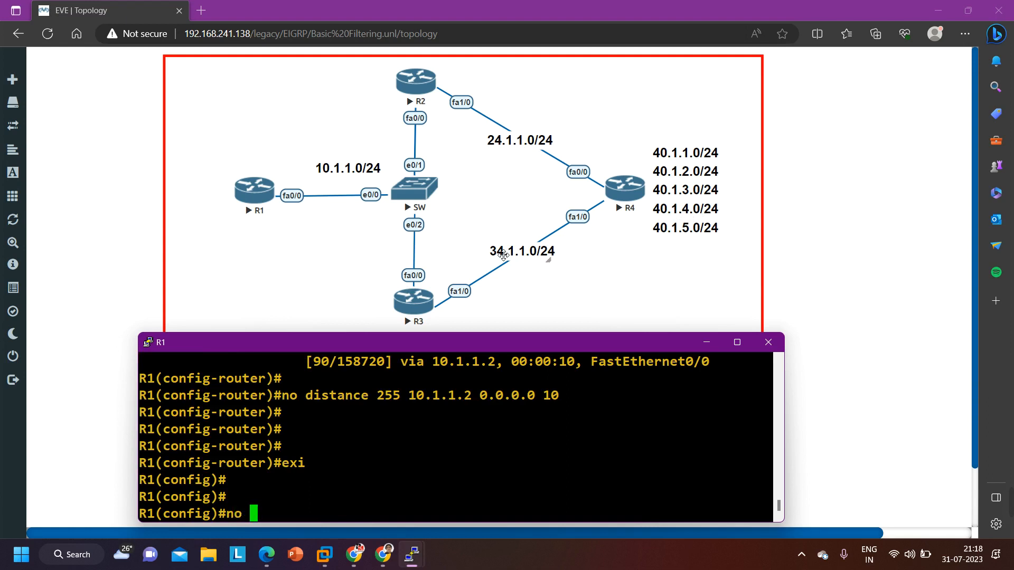
pyautogui.press('Tab')
pyautogui.write('10')
# Return R1 to privileged EXEC mode
pyautogui.press('Return')
pyautogui.press('Return')
pyautogui.press('Return')
pyautogui.press('Return')
pyautogui.press('Return')
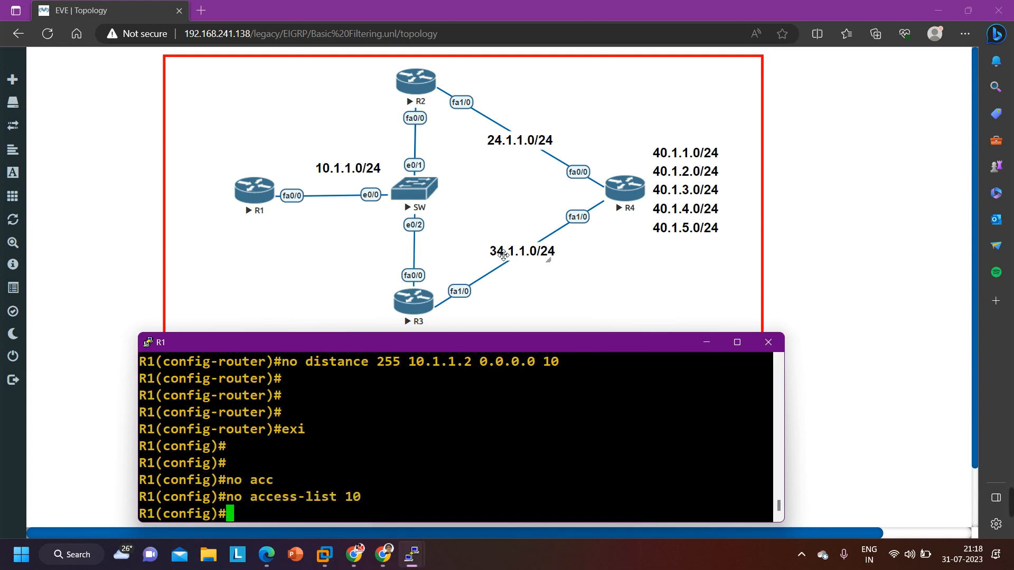
pyautogui.hotkey('ctrl', 'z')
pyautogui.press('Return')
pyautogui.press('Return')
pyautogui.press('Return')
pyautogui.press('Return')
pyautogui.press('Return')
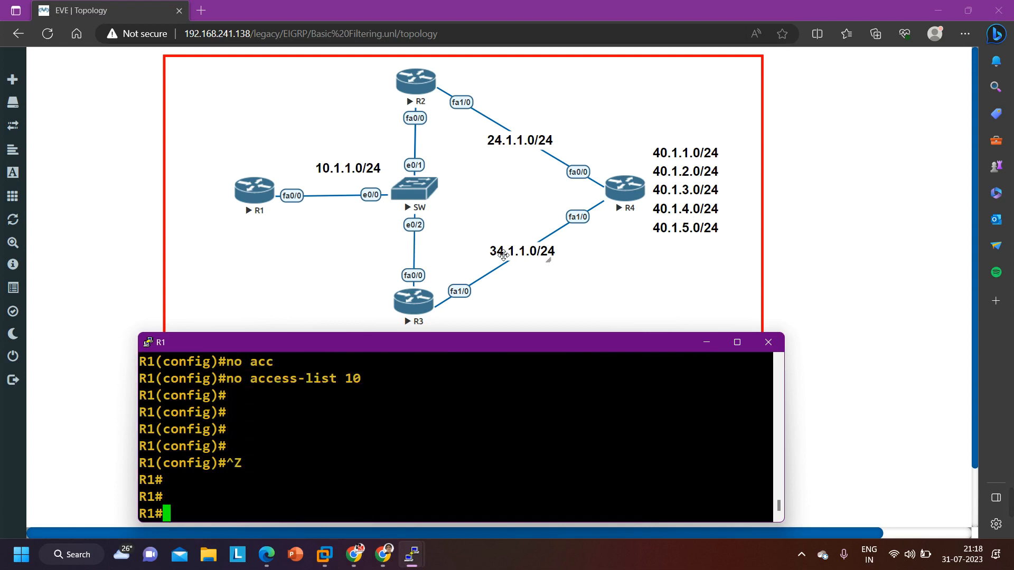
# List R1's EIGRP routes, repeating the listing and paging through to its end
pyautogui.write('sh')
pyautogui.press('Tab')
pyautogui.write('ip')
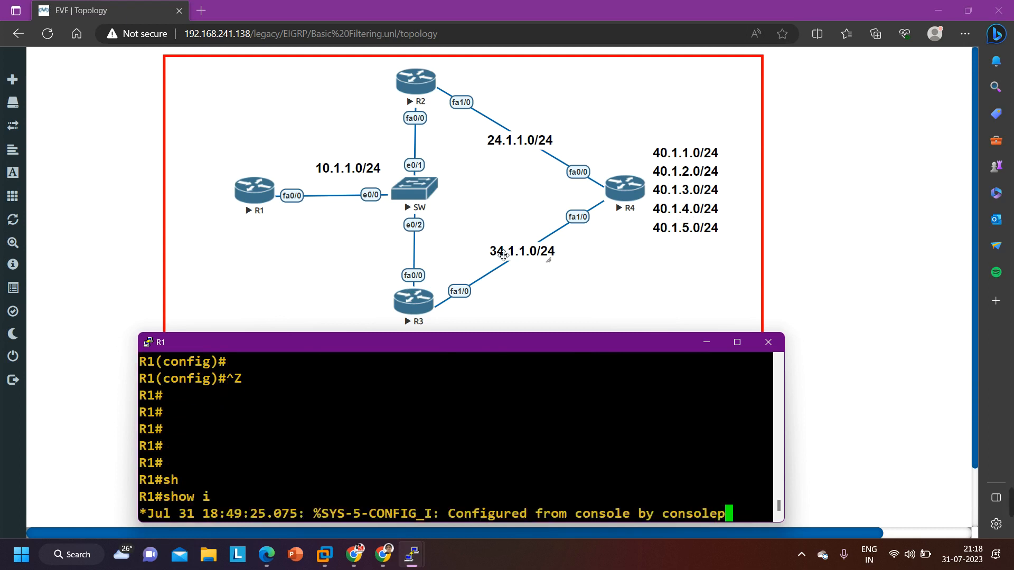
pyautogui.press('Tab')
pyautogui.write('ro')
pyautogui.press('Tab')
pyautogui.write('ei')
pyautogui.press('Tab')
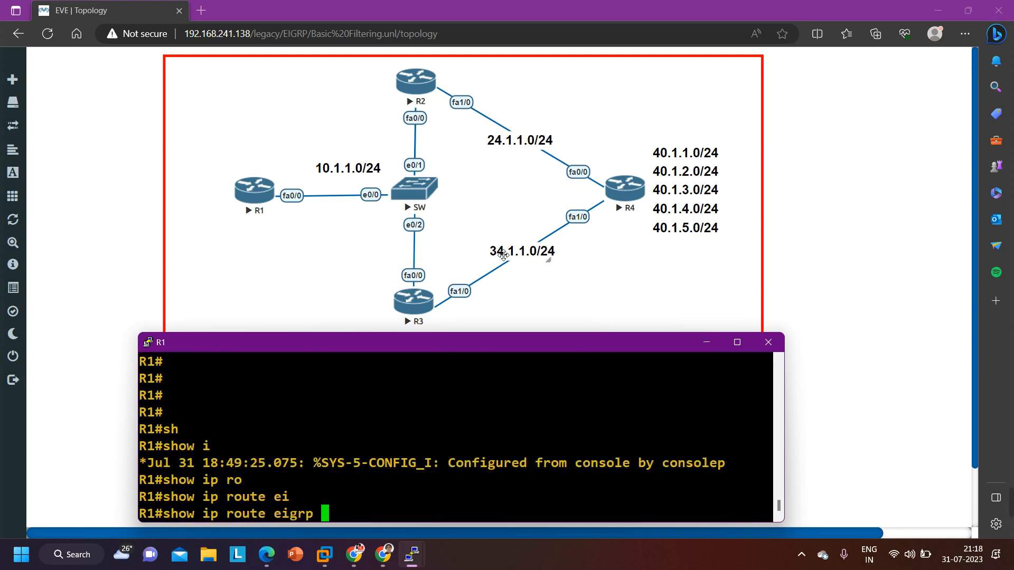
pyautogui.press('Return')
pyautogui.press('Return')
pyautogui.press('Return')
pyautogui.press('Return')
pyautogui.press('Return')
pyautogui.press('Return')
pyautogui.press('Return')
pyautogui.press('Return')
pyautogui.press('Return')
pyautogui.press('Return')
pyautogui.press('Return')
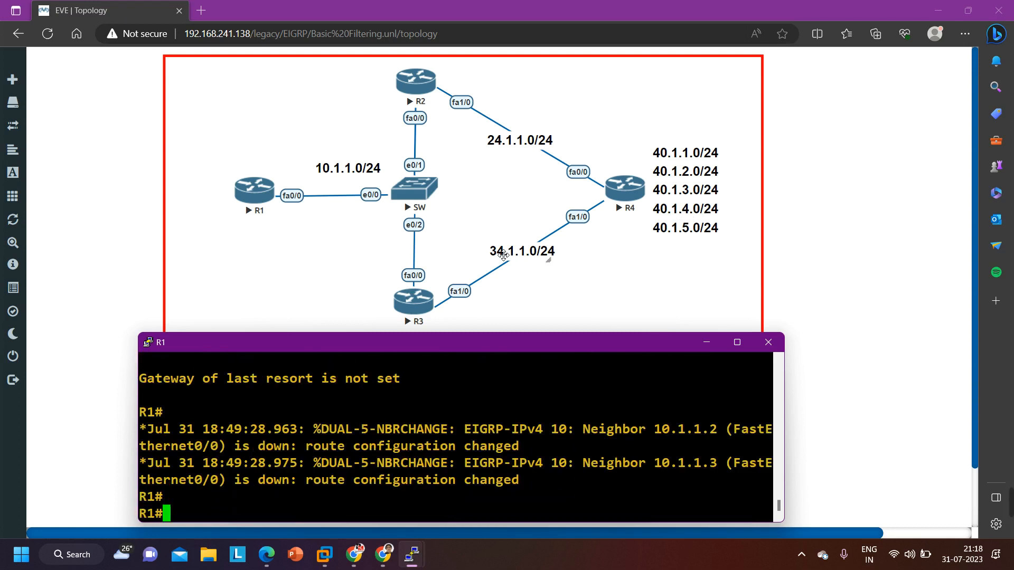
pyautogui.press('Up')
pyautogui.press('Return')
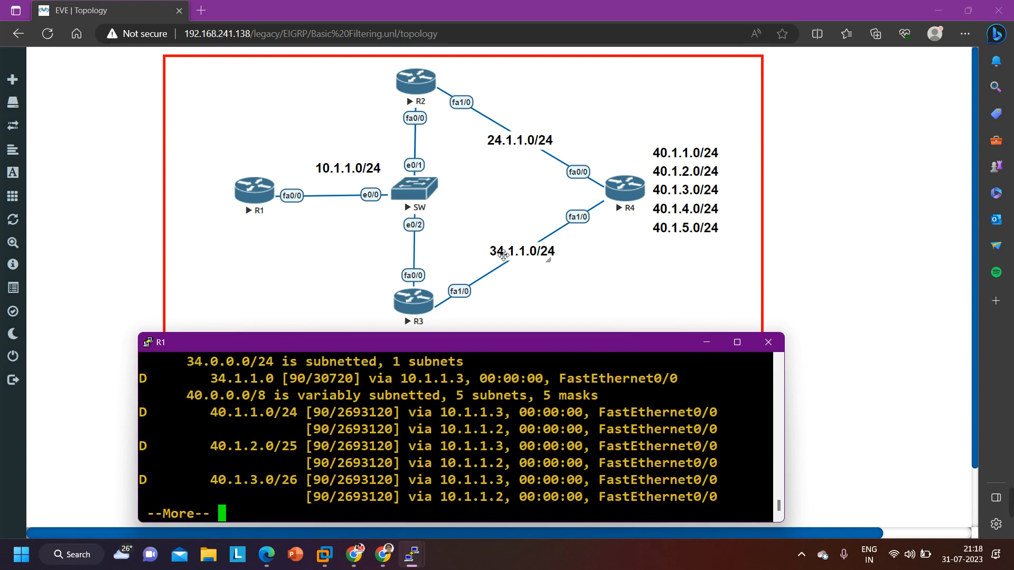
pyautogui.scroll(2, 354, 417)
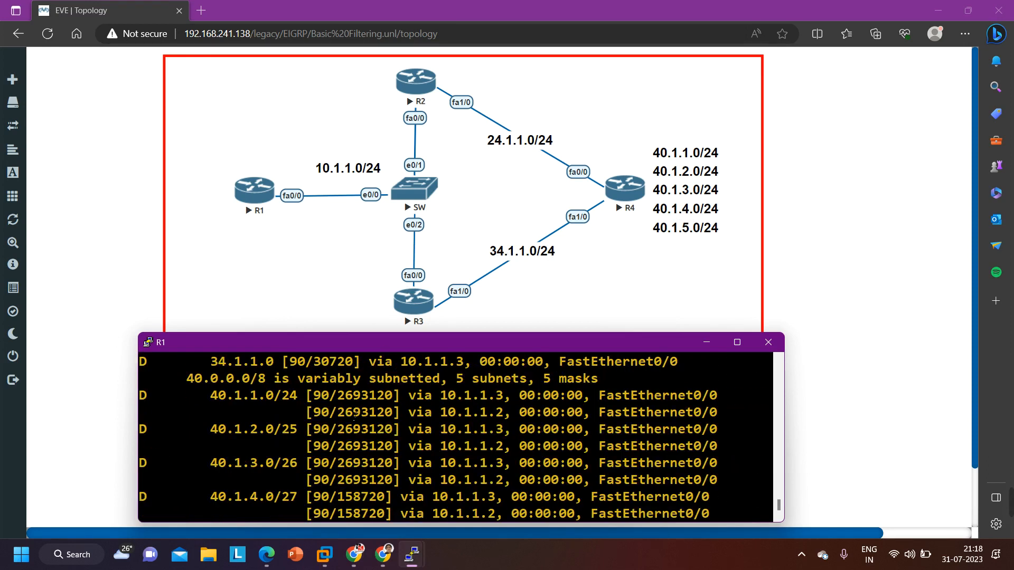
pyautogui.scroll(-2, 327, 428)
pyautogui.press('space')
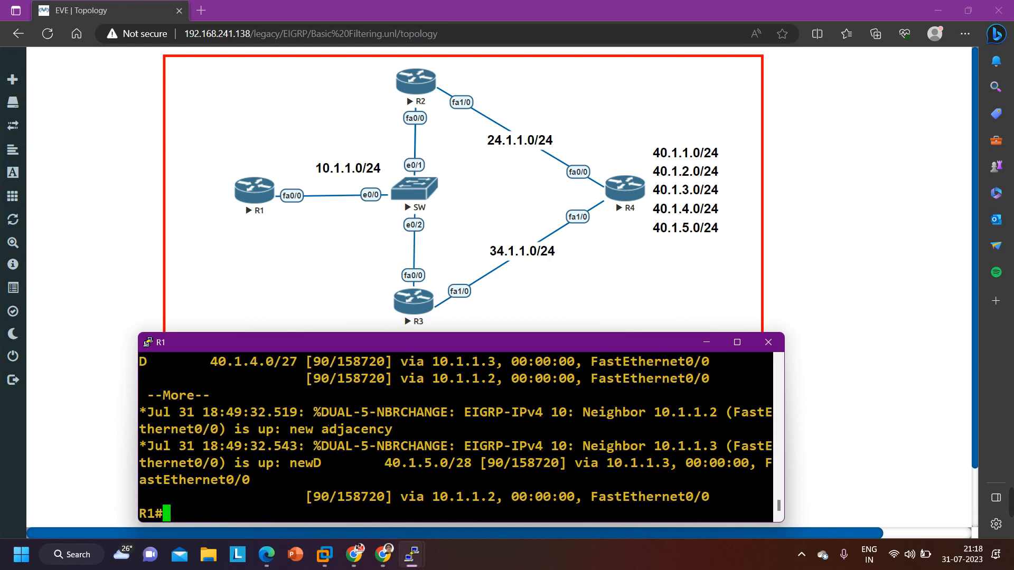
# List R1's EIGRP routes once more and examine the next hops of the 40.1.1.0 to 40.1.5.0 entries
pyautogui.press('Return')
pyautogui.press('Return')
pyautogui.press('Return')
pyautogui.press('Return')
pyautogui.press('Return')
pyautogui.press('Return')
pyautogui.press('Return')
pyautogui.press('Return')
pyautogui.press('Return')
pyautogui.press('Up')
pyautogui.press('Return')
pyautogui.press('Return')
pyautogui.press('Return')
pyautogui.press('Return')
pyautogui.press('Return')
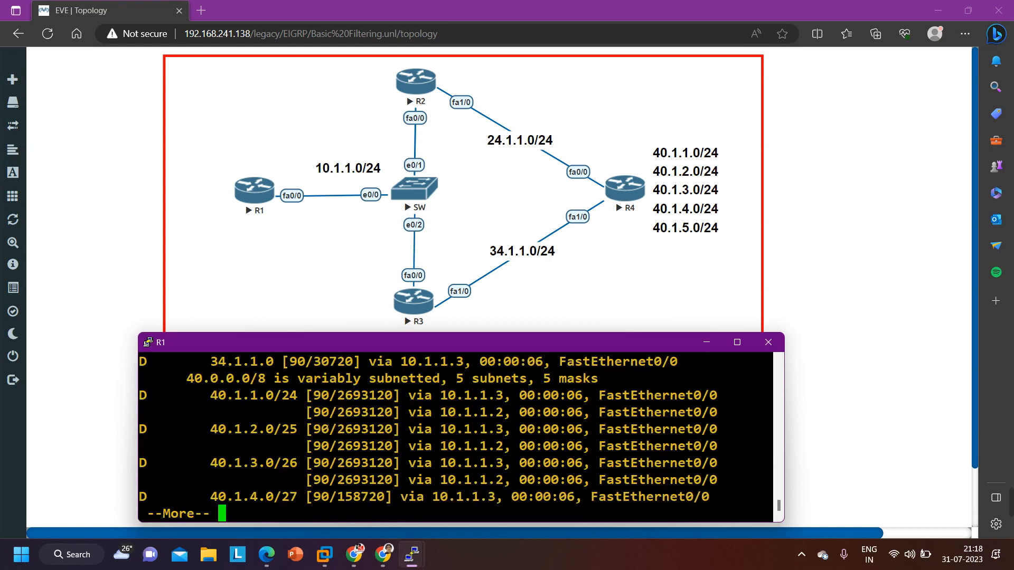
pyautogui.press('Return')
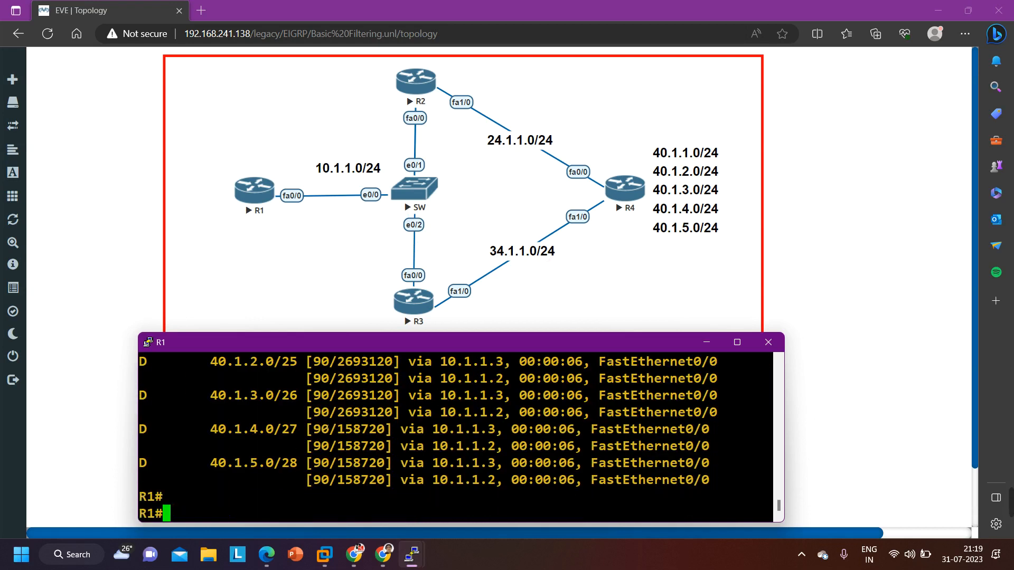
pyautogui.scroll(3, 326, 428)
pyautogui.scroll(-1, 278, 469)
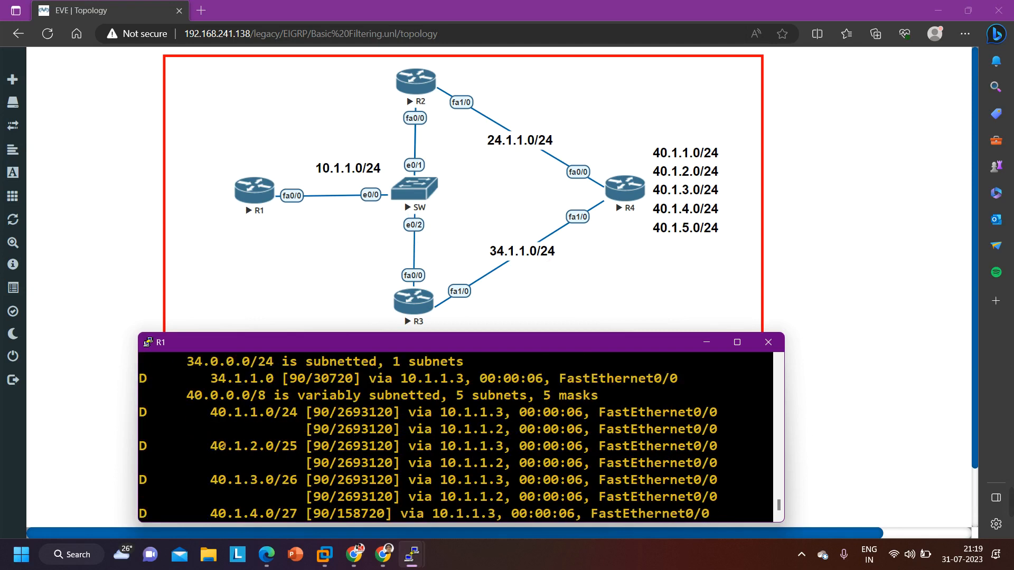
pyautogui.moveTo(153, 422); pyautogui.dragTo(712, 536)
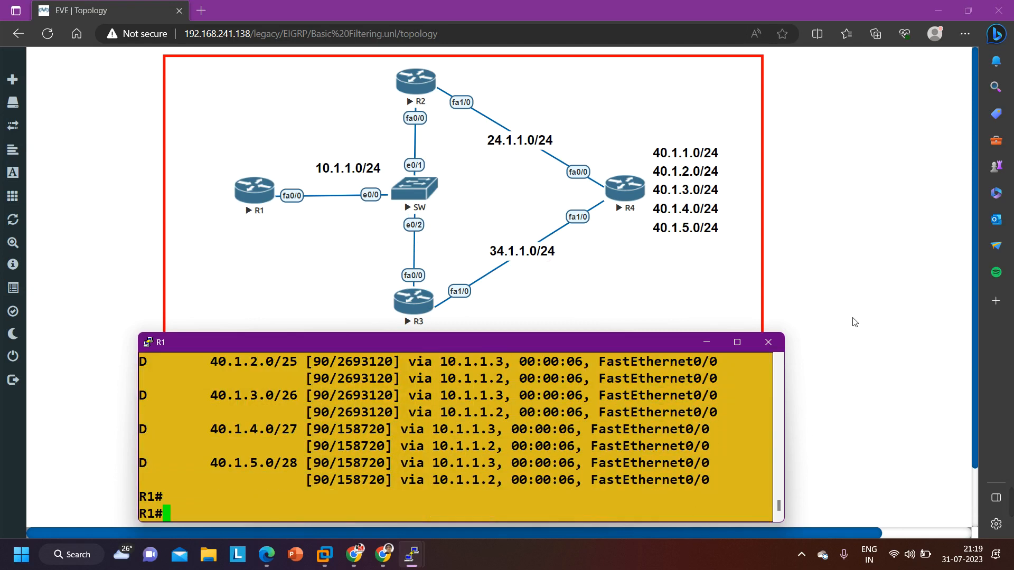
# In the EVE topology, duplicate the text label listing R4's 40.1.x.0/24 networks and place the copy below the original
pyautogui.click(775, 299)
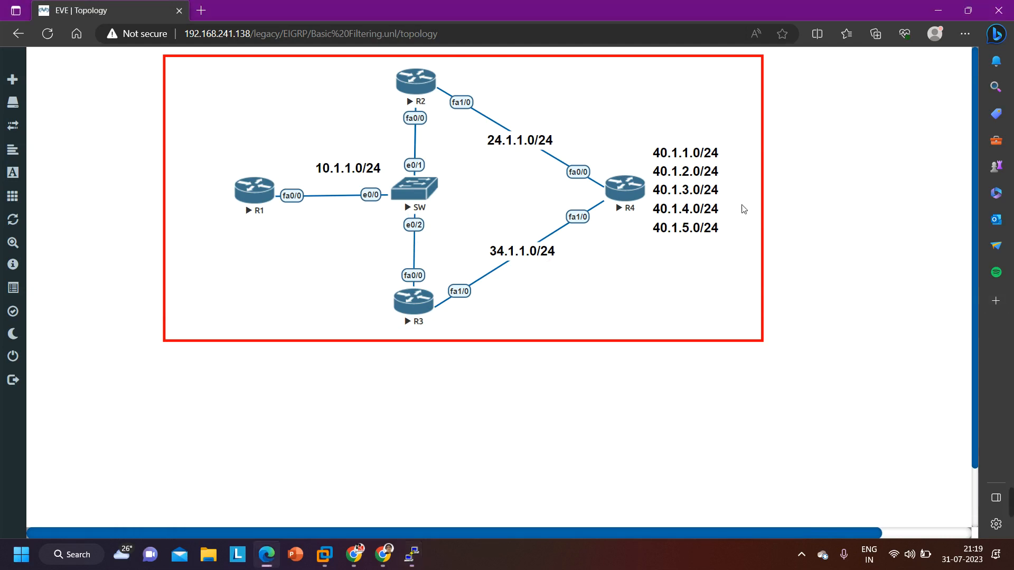
pyautogui.rightClick(715, 199)
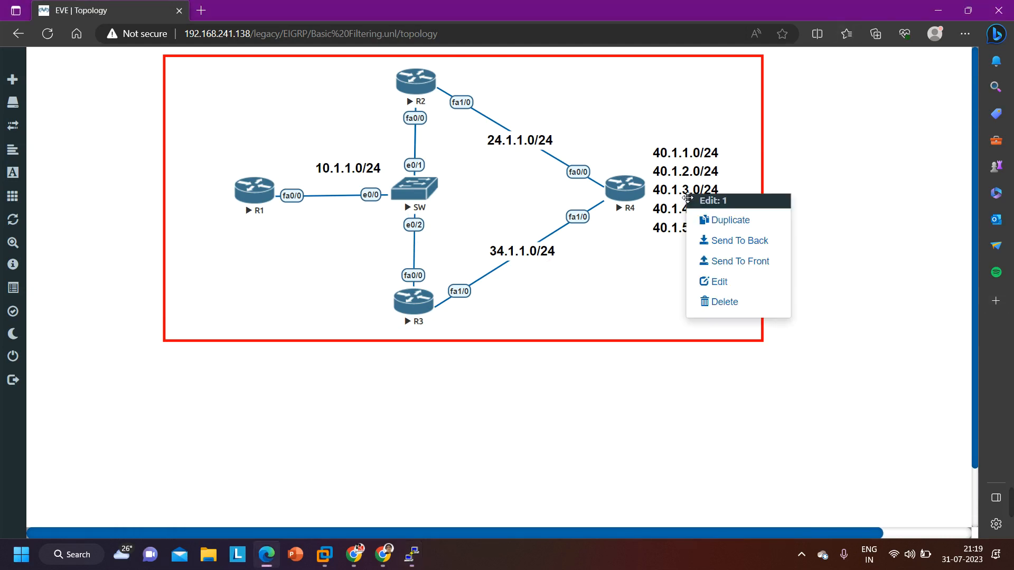
pyautogui.click(717, 221)
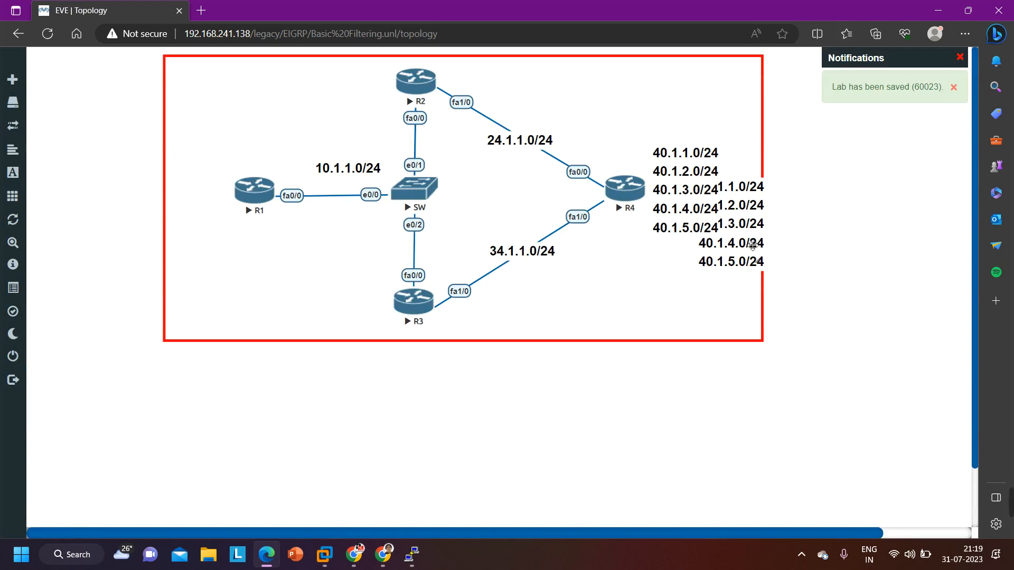
pyautogui.moveTo(747, 246); pyautogui.dragTo(703, 328)
# Replace the duplicated label's text with 192.168.1.0/24
pyautogui.doubleClick(702, 329)
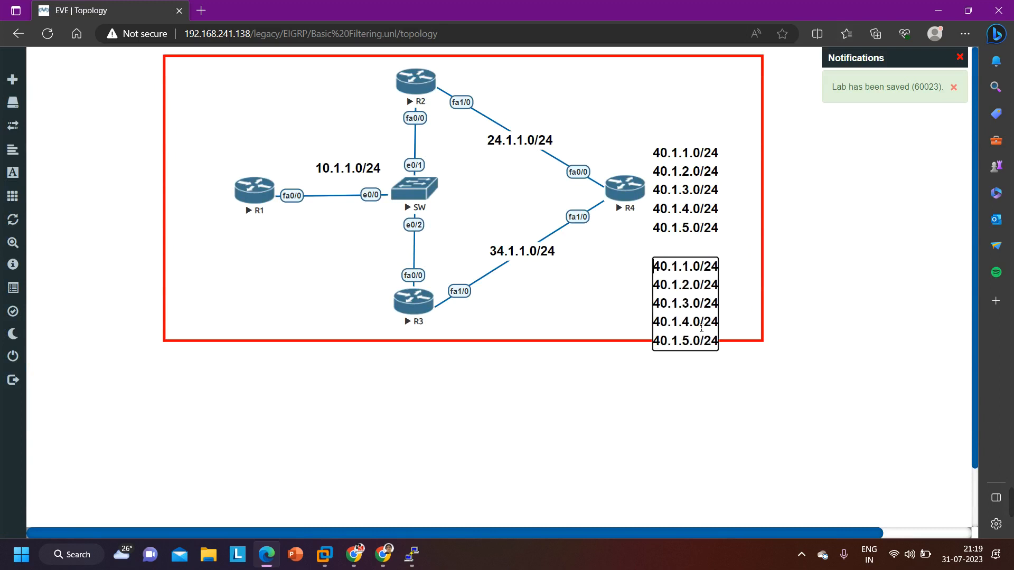
pyautogui.hotkey('ctrl', 'a')
pyautogui.write('10.1.1.0')
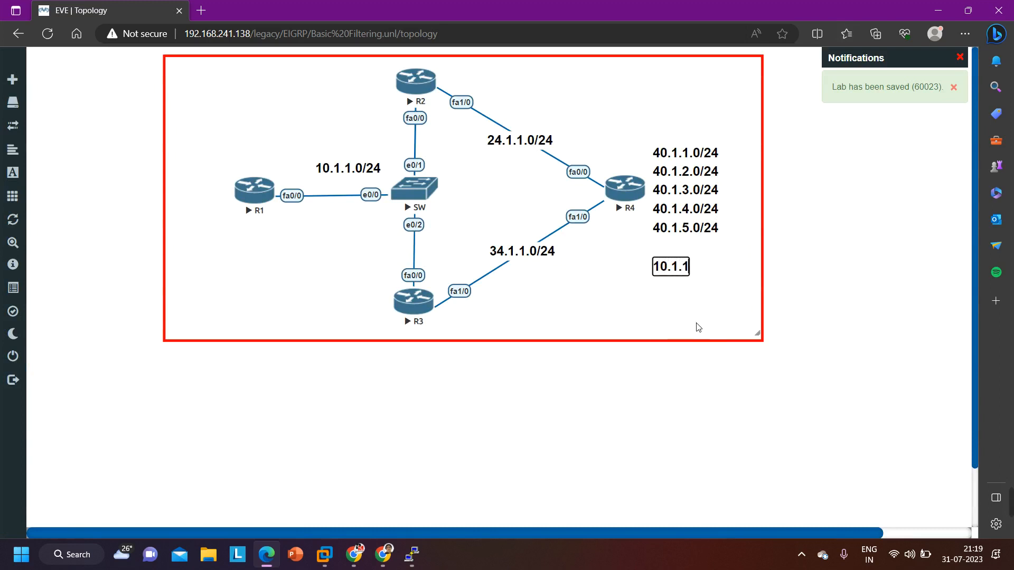
pyautogui.press('BackSpace')
pyautogui.press('BackSpace')
pyautogui.press('BackSpace')
pyautogui.press('BackSpace')
pyautogui.press('BackSpace')
pyautogui.press('BackSpace')
pyautogui.press('BackSpace')
pyautogui.press('BackSpace')
pyautogui.write('192.168.10.')
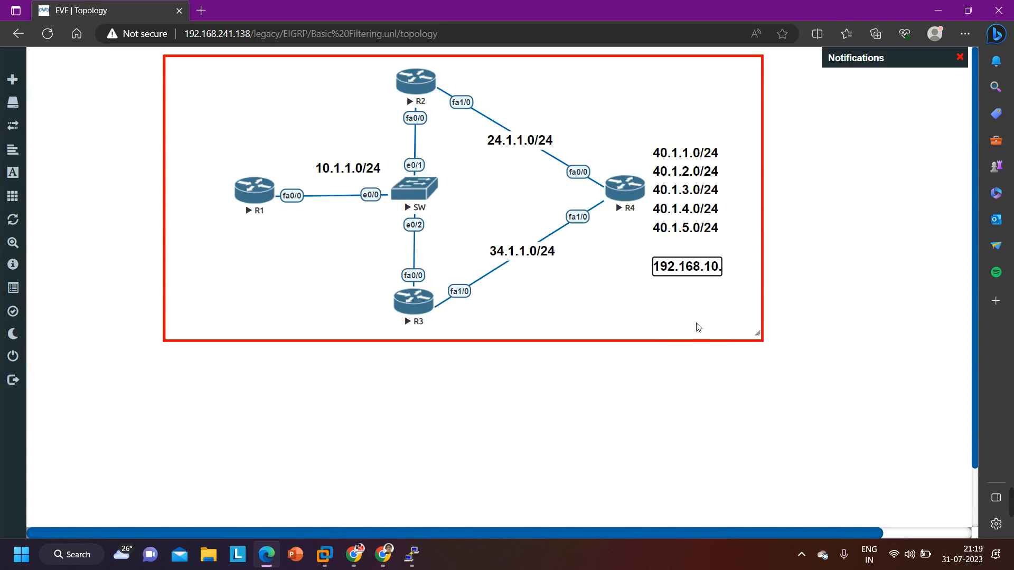
pyautogui.press('BackSpace')
pyautogui.press('BackSpace')
pyautogui.write('.0/24')
# Add the lines 192.168.2.0/24 and 192.168.3.0/24 to the new label and move it closer beneath R4's 40.1.x.0 list
pyautogui.press('Return')
pyautogui.write('19')
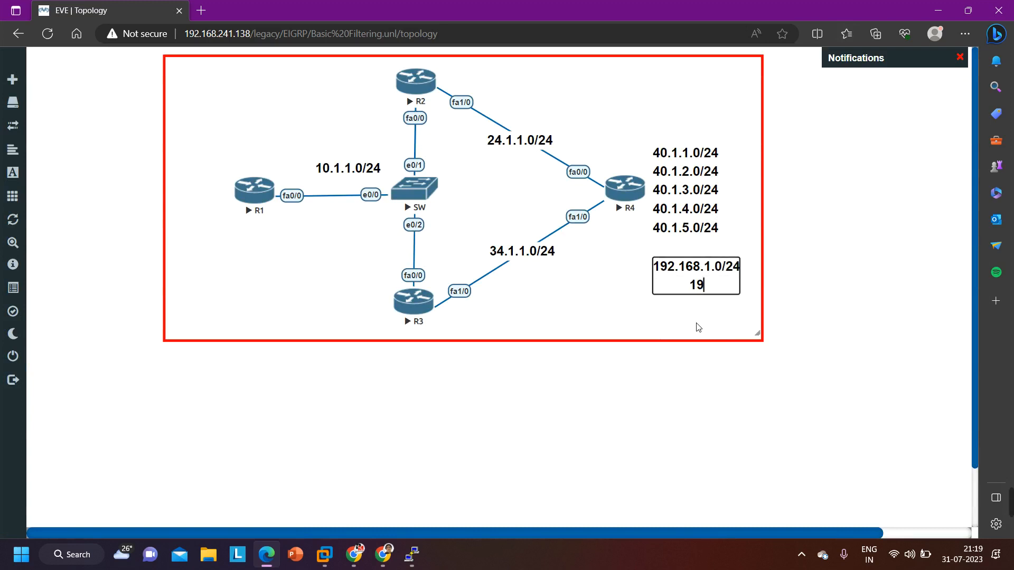
pyautogui.write('2.168.2')
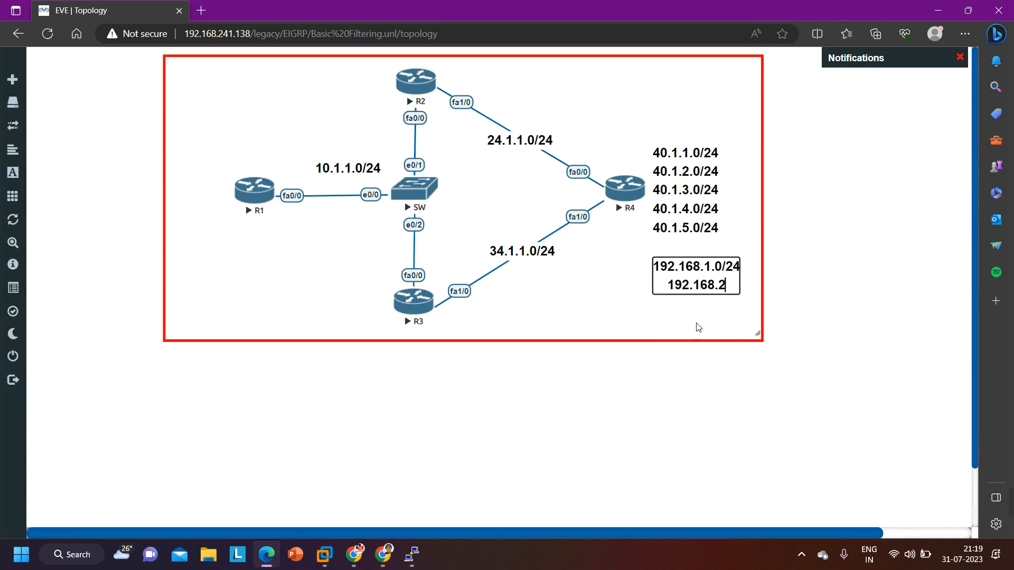
pyautogui.write('.0/24')
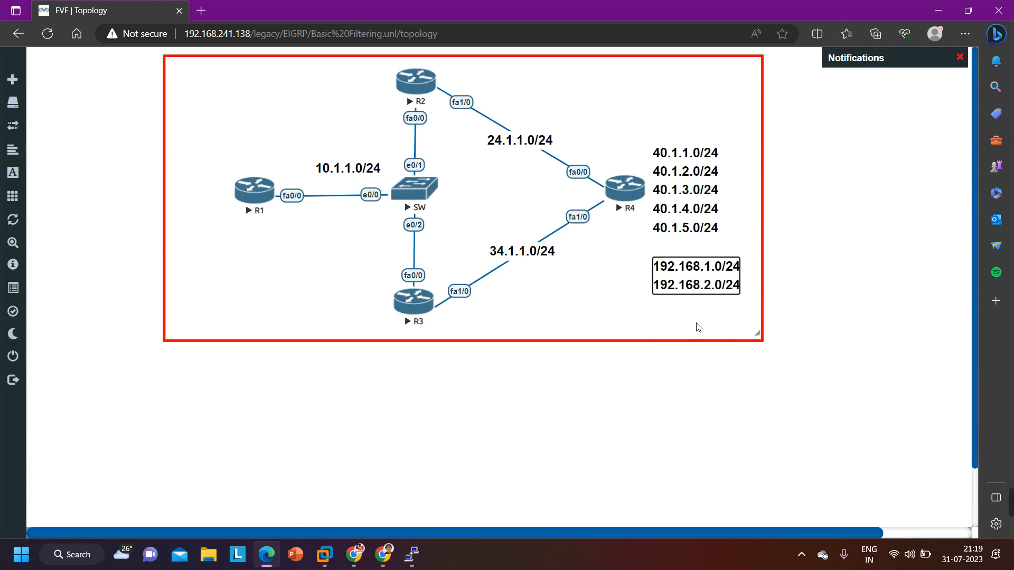
pyautogui.press('Return')
pyautogui.write('192.168')
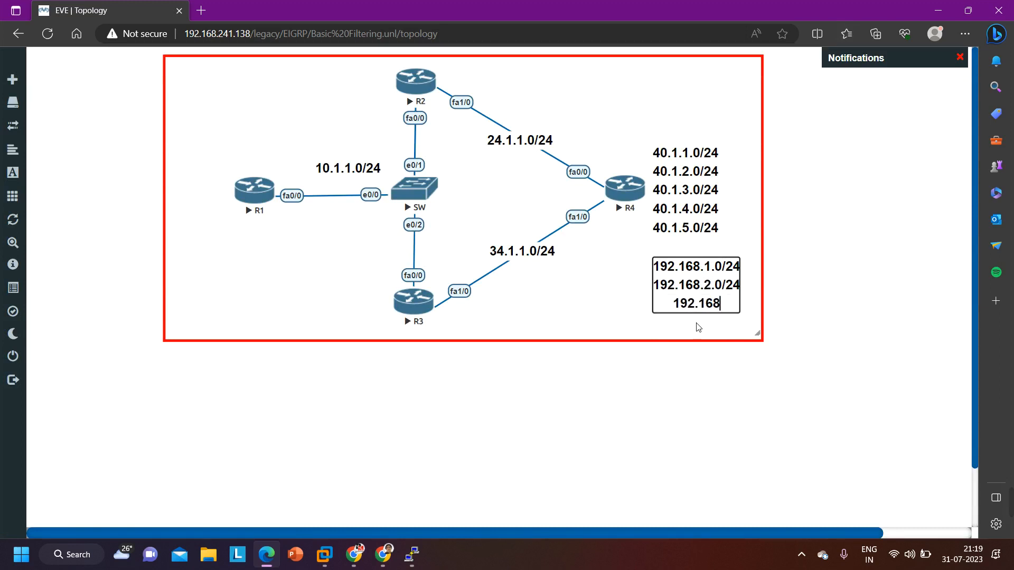
pyautogui.write('.3.0/2')
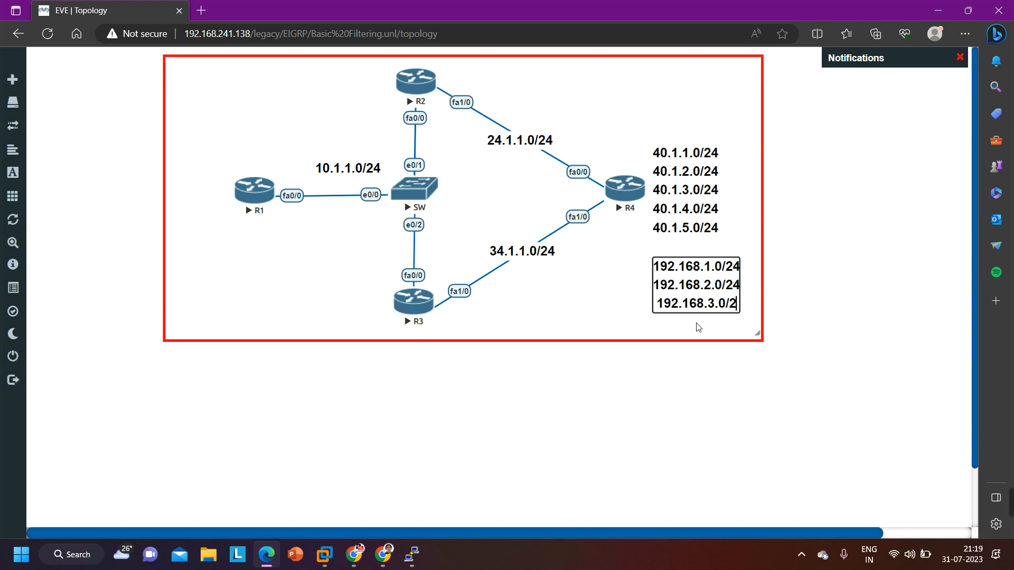
pyautogui.write('4')
pyautogui.press('Return')
pyautogui.press('BackSpace')
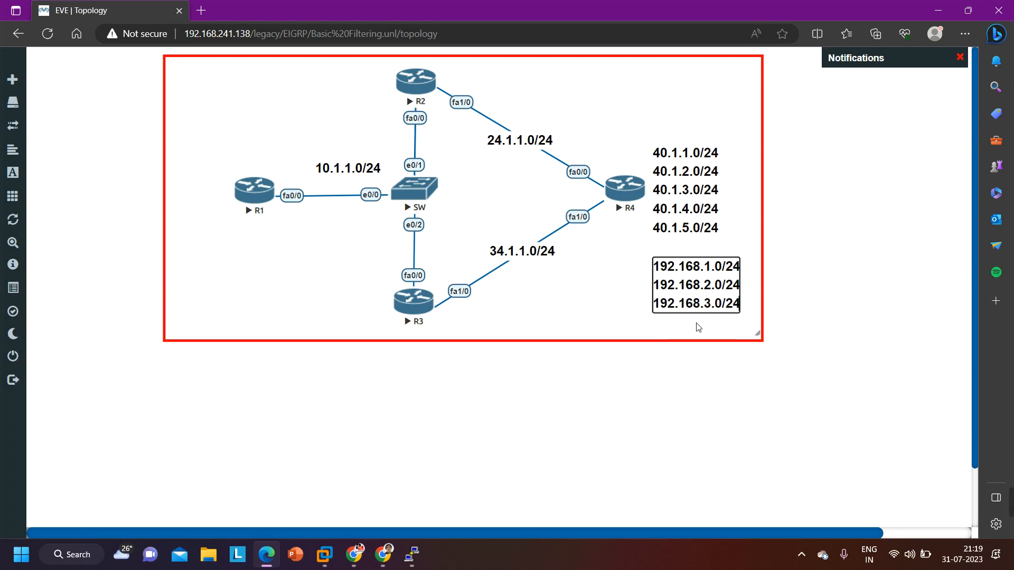
pyautogui.click(813, 288)
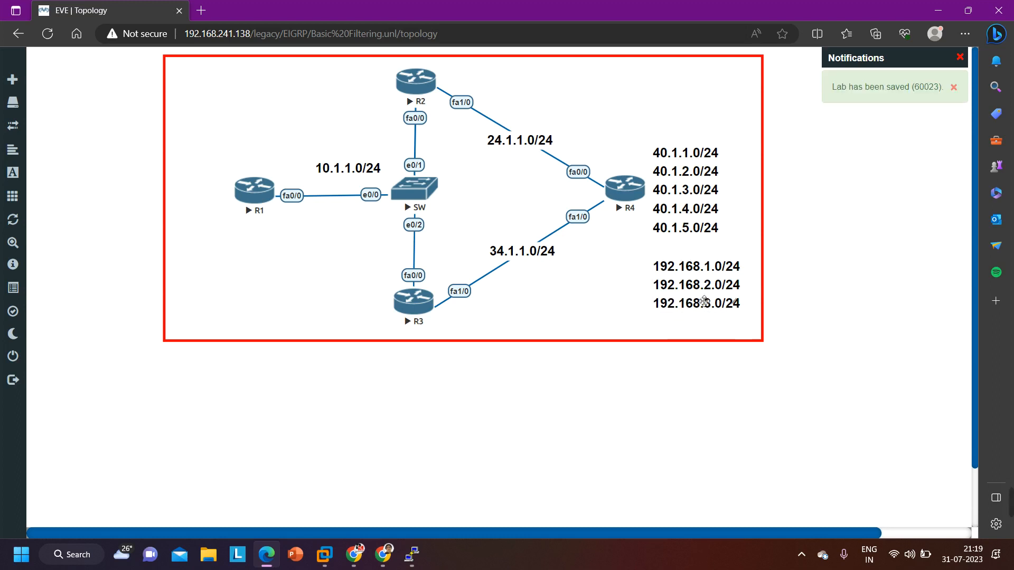
pyautogui.moveTo(708, 286); pyautogui.dragTo(703, 273)
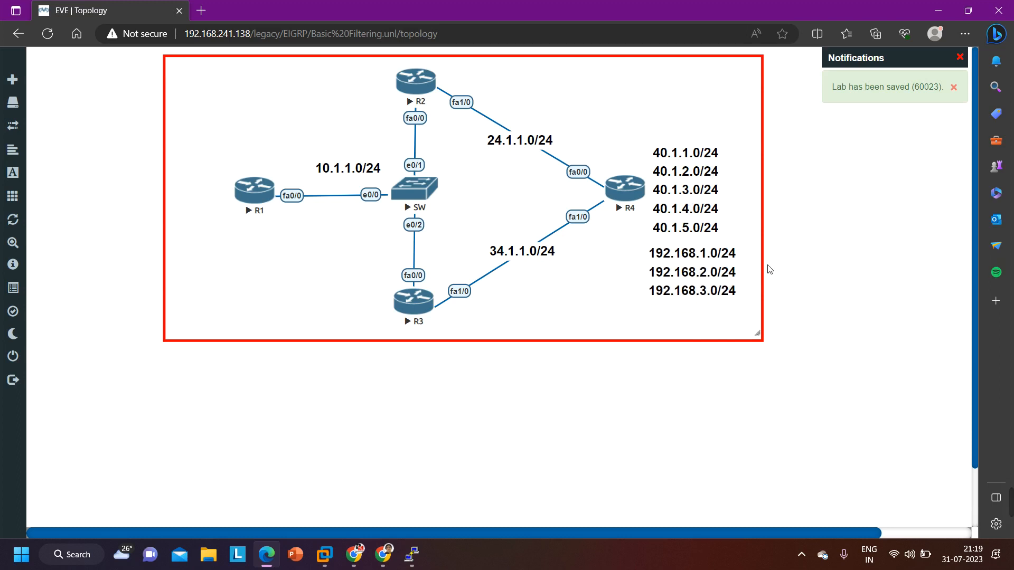
# Switch to the R4 console and enter privileged EXEC mode
pyautogui.moveTo(411, 566)
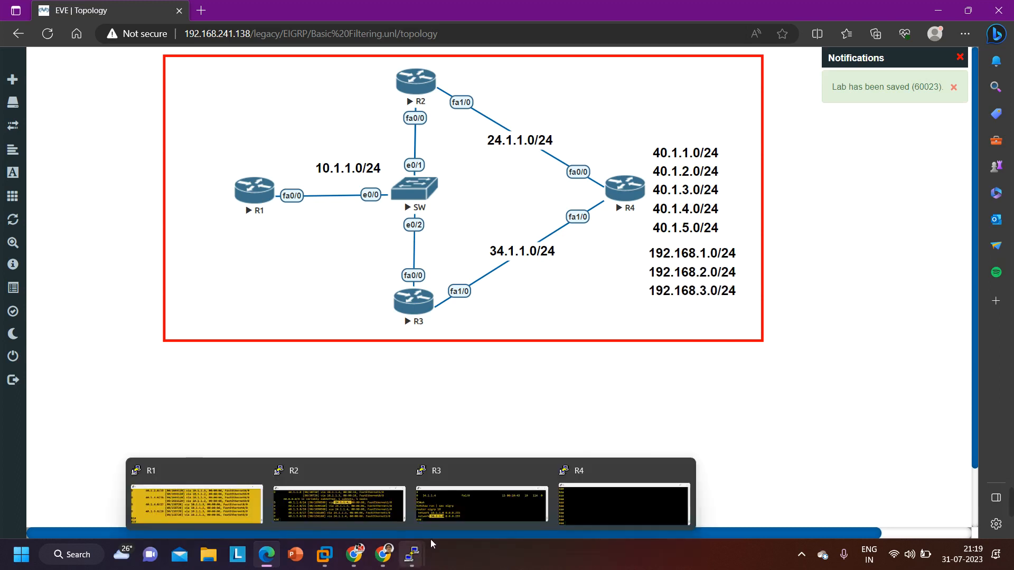
pyautogui.click(603, 501)
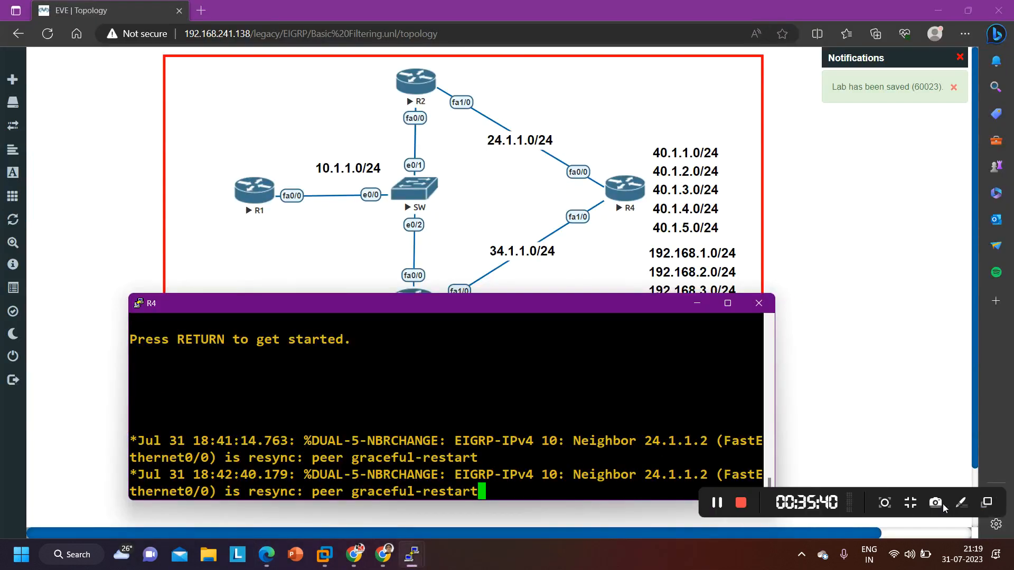
pyautogui.press('Return')
pyautogui.press('Return')
pyautogui.press('Return')
pyautogui.press('Return')
pyautogui.press('Return')
pyautogui.press('Return')
pyautogui.press('Return')
pyautogui.press('Return')
pyautogui.press('Return')
pyautogui.press('Return')
pyautogui.press('Return')
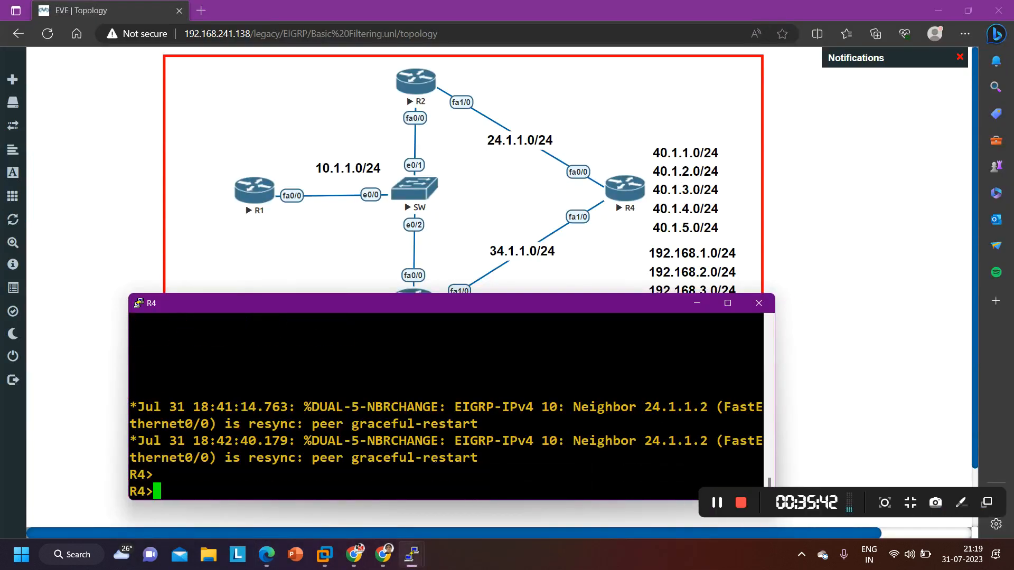
pyautogui.write('en')
pyautogui.press('Return')
pyautogui.press('Return')
pyautogui.press('Return')
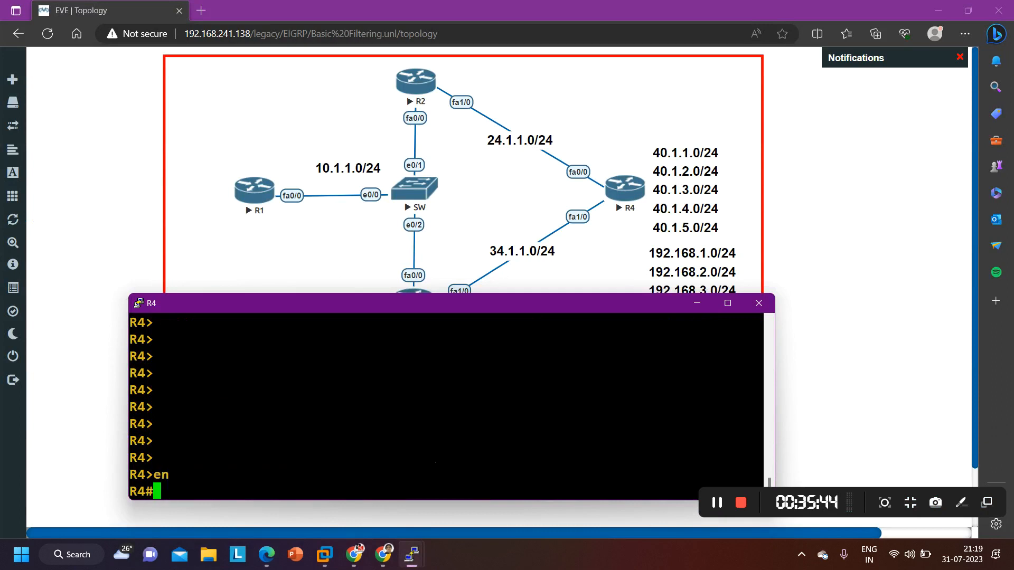
# Enter global configuration mode on R4 from the terminal
pyautogui.write('conf')
pyautogui.press('Tab')
pyautogui.press('Return')
pyautogui.press('Return')
pyautogui.press('Return')
pyautogui.press('Return')
pyautogui.press('Return')
pyautogui.press('Return')
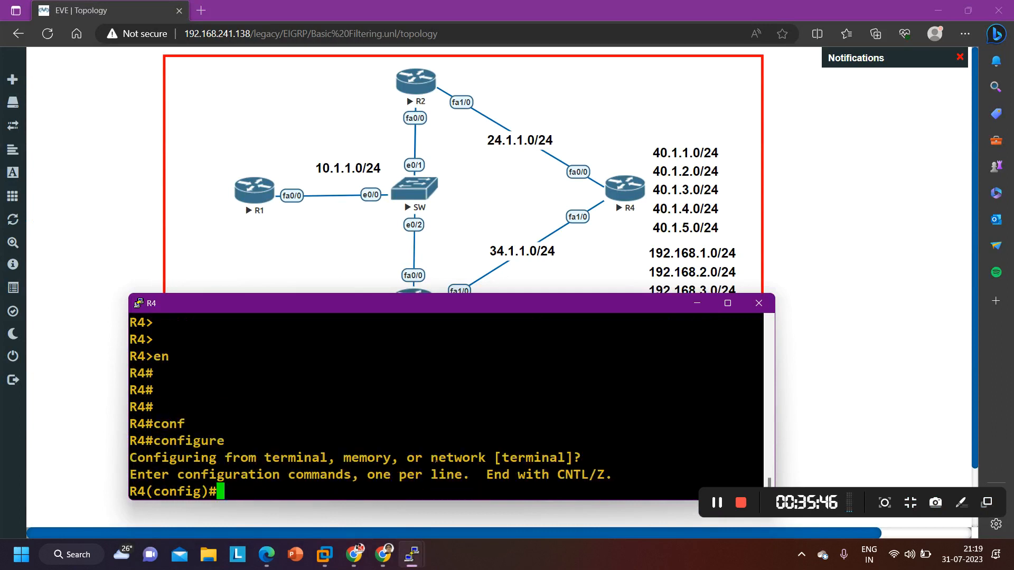
# Create loopback interface 10 on R4 and enter its interface configuration mode
pyautogui.write('int l')
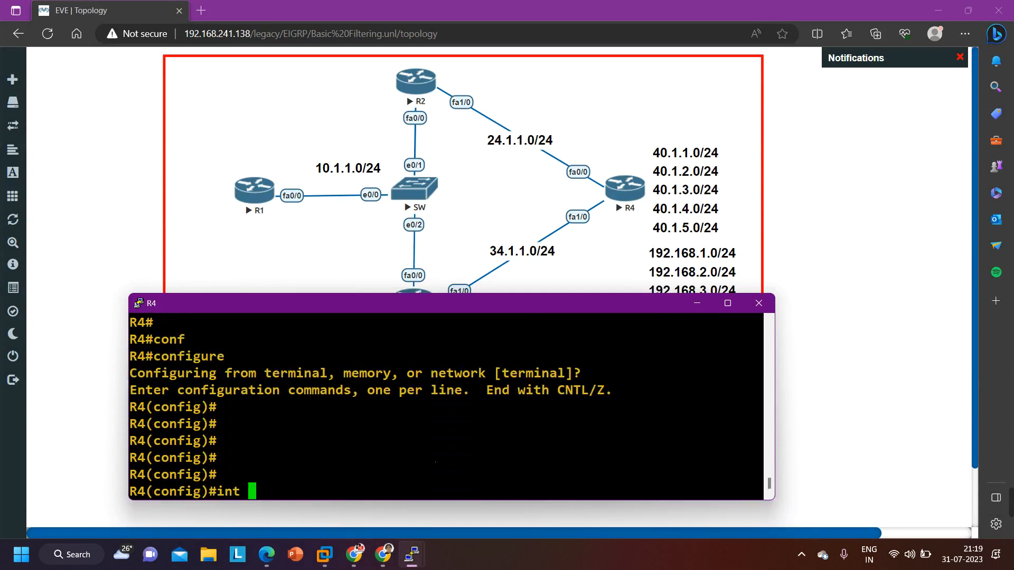
pyautogui.press('Tab')
pyautogui.write('oo')
pyautogui.press('Tab')
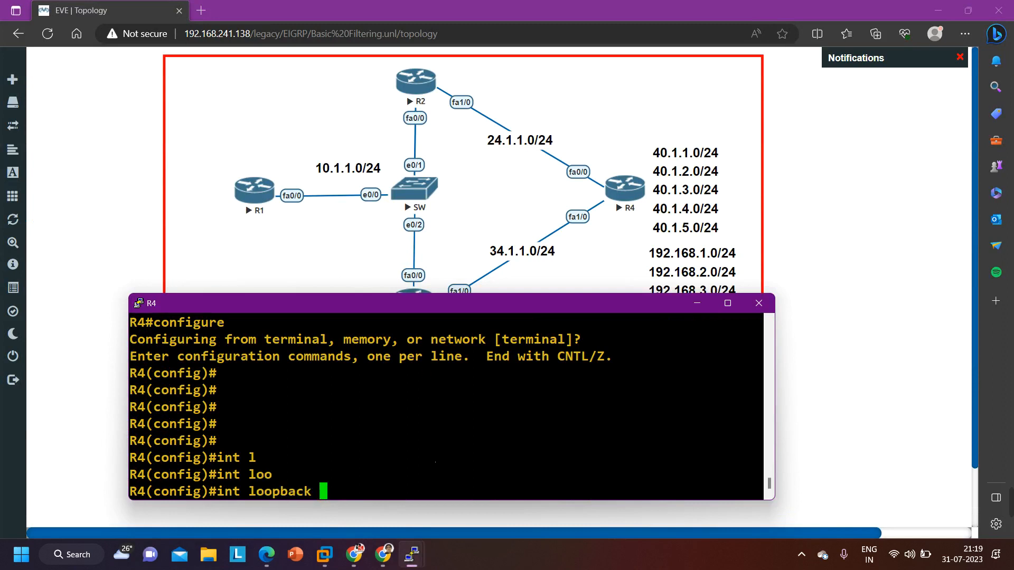
pyautogui.write('10')
pyautogui.press('Return')
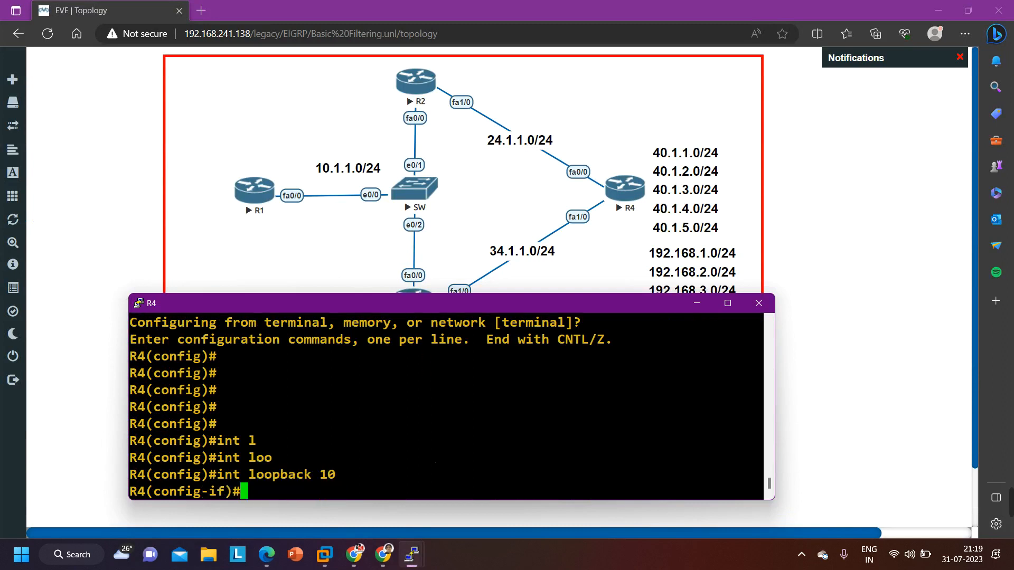
pyautogui.write('band')
pyautogui.press('Tab')
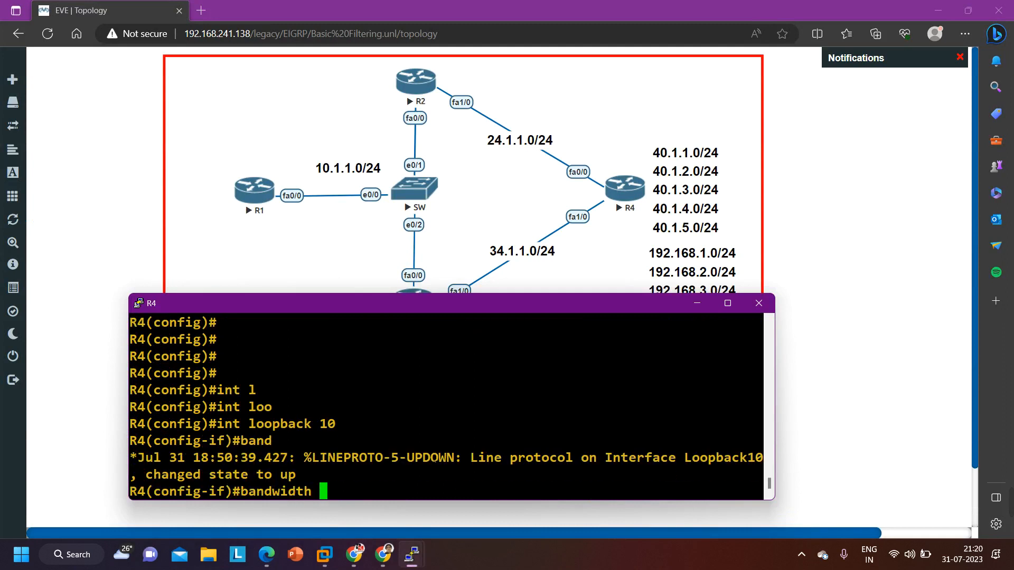
pyautogui.press('BackSpace')
pyautogui.press('BackSpace')
pyautogui.press('BackSpace')
pyautogui.press('BackSpace')
pyautogui.press('BackSpace')
pyautogui.press('BackSpace')
pyautogui.press('BackSpace')
pyautogui.press('BackSpace')
pyautogui.press('BackSpace')
pyautogui.press('BackSpace')
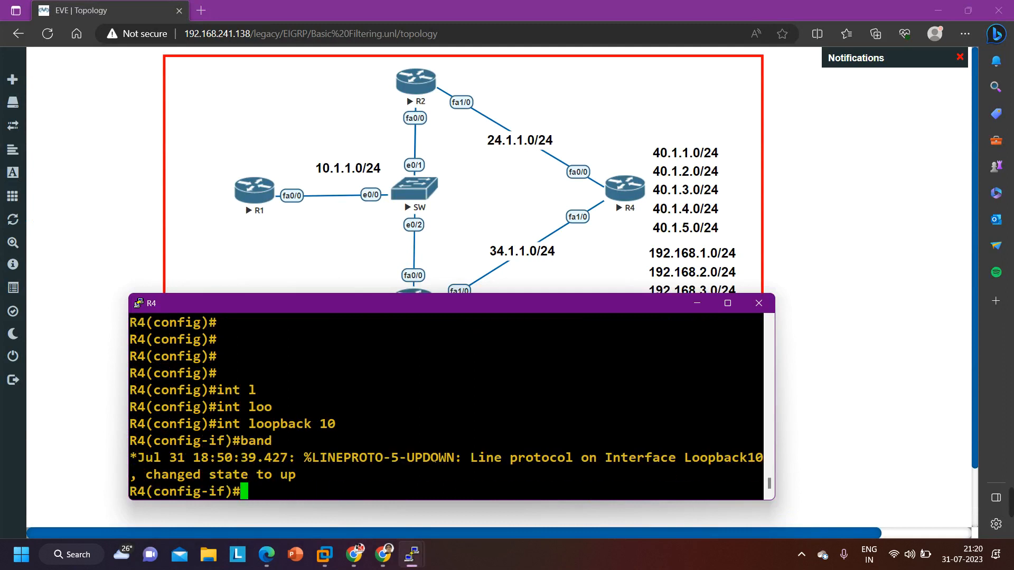
# Assign IP address 192.168.1.1 with mask 255.255.255.0 to loopback 10
pyautogui.write('ip add')
pyautogui.press('Tab')
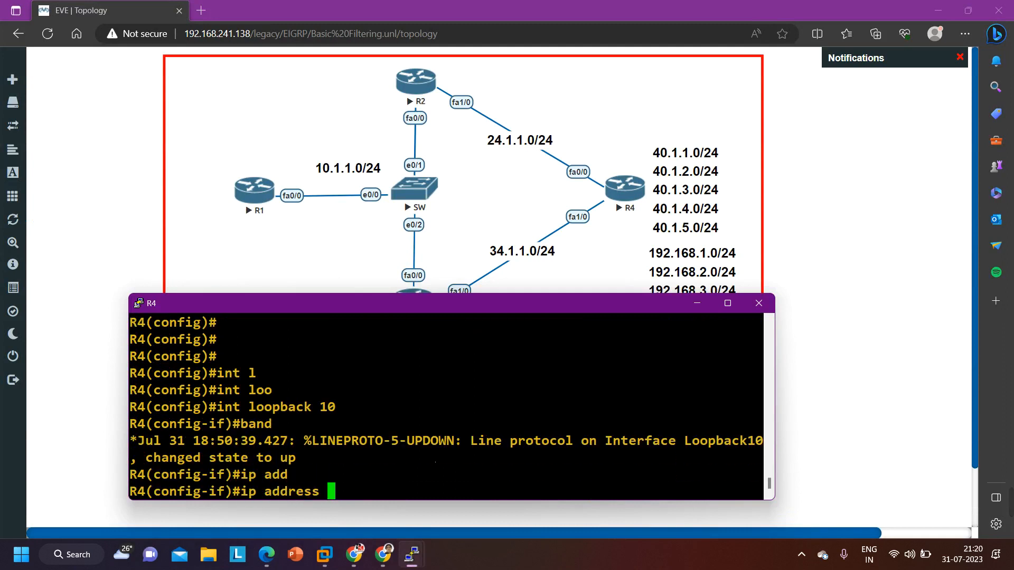
pyautogui.write('192.168.')
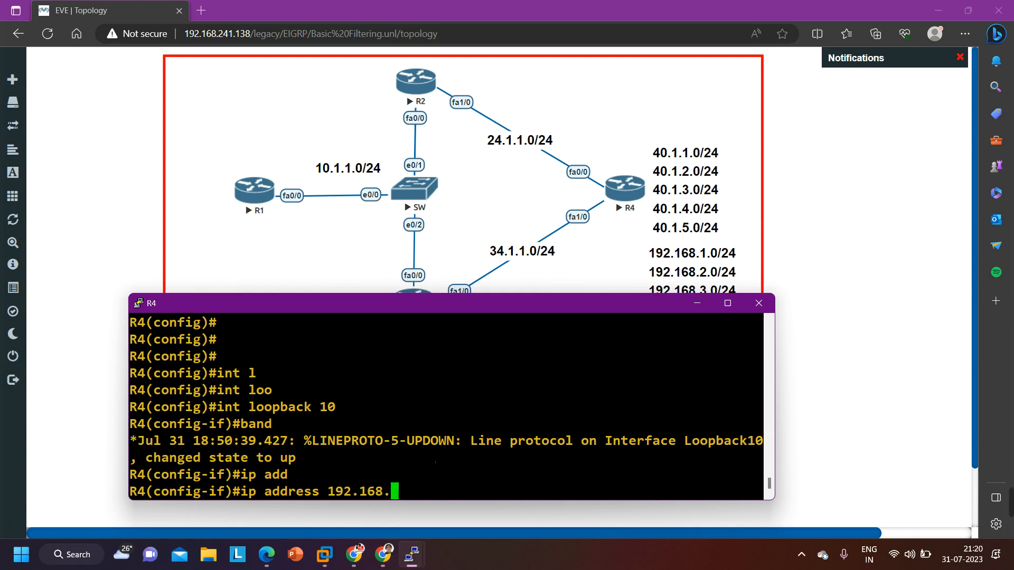
pyautogui.write('1.1 255.2')
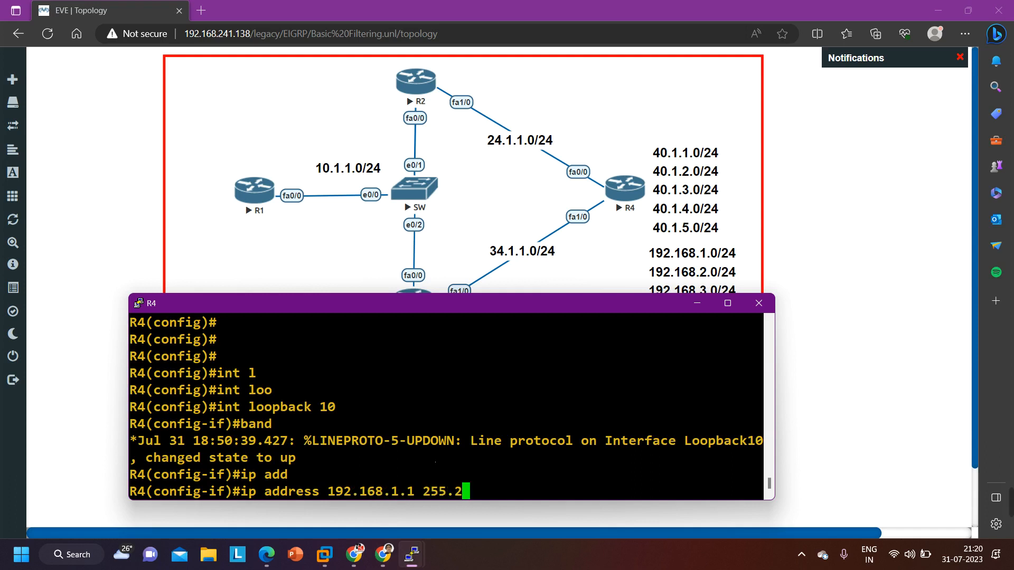
pyautogui.write('55.255.0')
pyautogui.press('Return')
# Create loopback interface 11 on R4 and enter its interface configuration mode
pyautogui.press('Up')
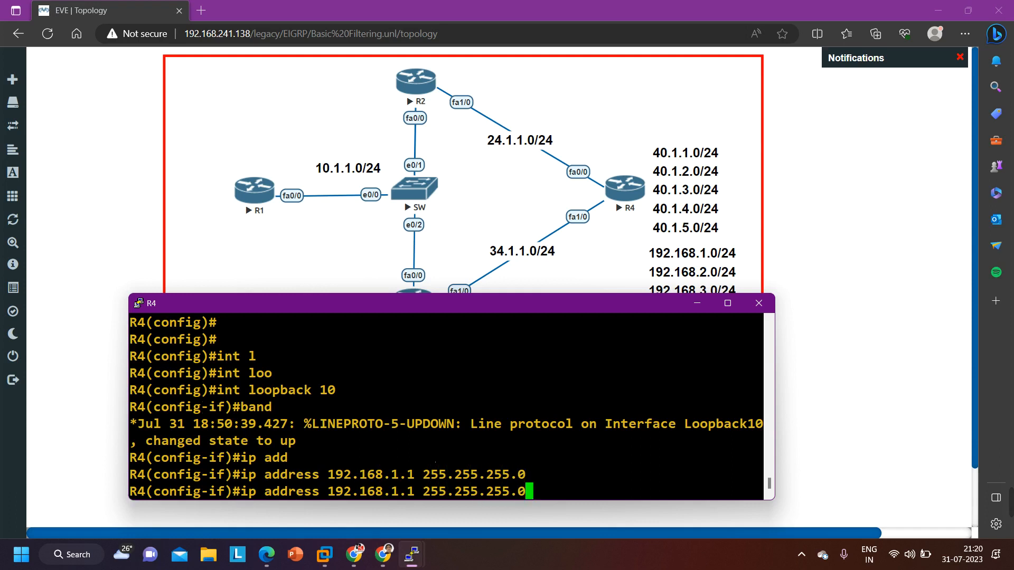
pyautogui.press('Up')
pyautogui.press('Up')
pyautogui.press('Up')
pyautogui.press('BackSpace')
pyautogui.press('BackSpace')
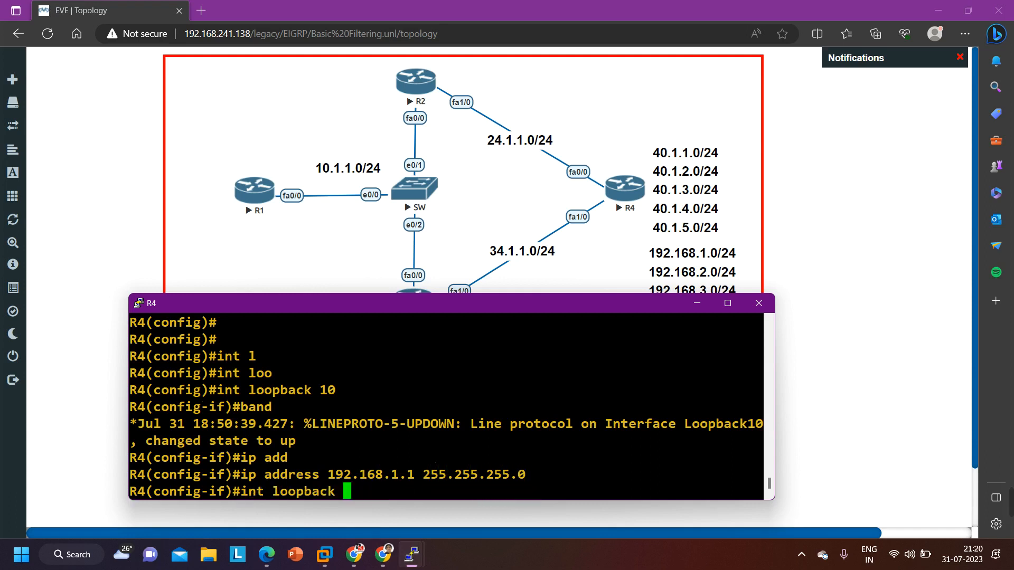
pyautogui.write('11')
pyautogui.press('Return')
# Assign IP address 192.168.2.1 with mask 255.255.255.0 to loopback 11
pyautogui.press('Up')
pyautogui.press('Up')
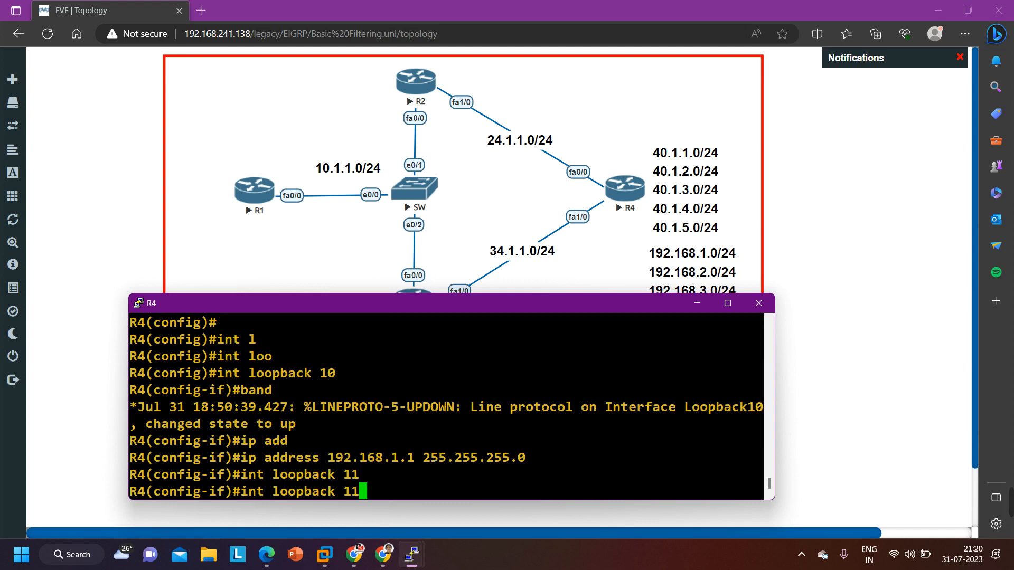
pyautogui.press('Return')
pyautogui.press('Up')
pyautogui.press('Left')
pyautogui.press('Left')
pyautogui.press('Left')
pyautogui.press('Left')
pyautogui.press('Left')
pyautogui.press('Left')
pyautogui.press('Left')
pyautogui.press('Left')
pyautogui.press('Left')
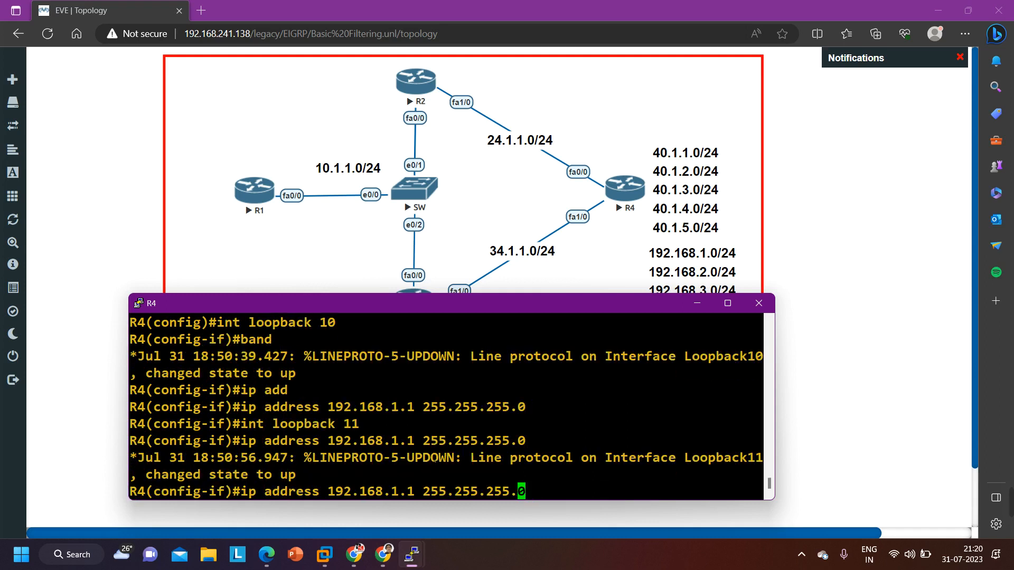
pyautogui.press('Left')
pyautogui.press('Left')
pyautogui.press('Left')
pyautogui.press('Left')
pyautogui.press('Left')
pyautogui.press('Left')
pyautogui.press('BackSpace')
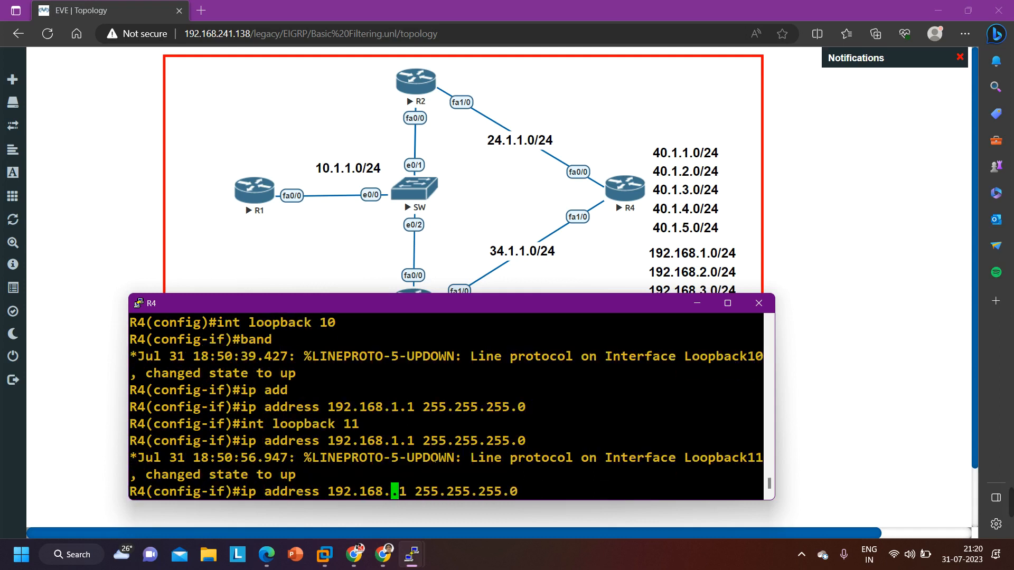
pyautogui.write('2')
pyautogui.press('Return')
# Create loopback interface 12 on R4 and enter its interface configuration mode
pyautogui.press('Up')
pyautogui.press('Up')
pyautogui.press('Up')
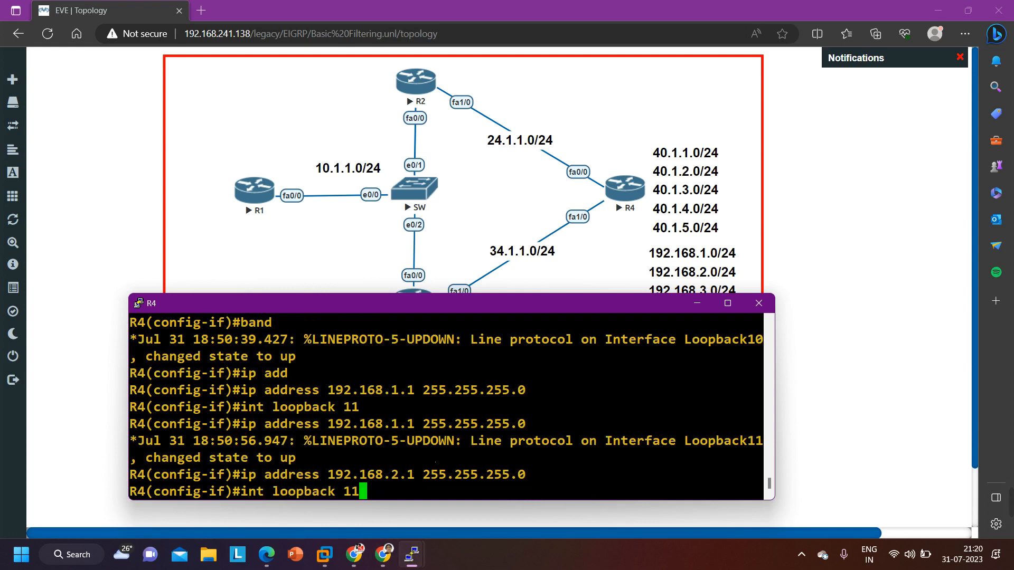
pyautogui.press('BackSpace')
pyautogui.write('2')
pyautogui.press('Return')
# Assign IP address 192.168.3.1 with mask 255.255.255.0 to loopback 12
pyautogui.press('Up')
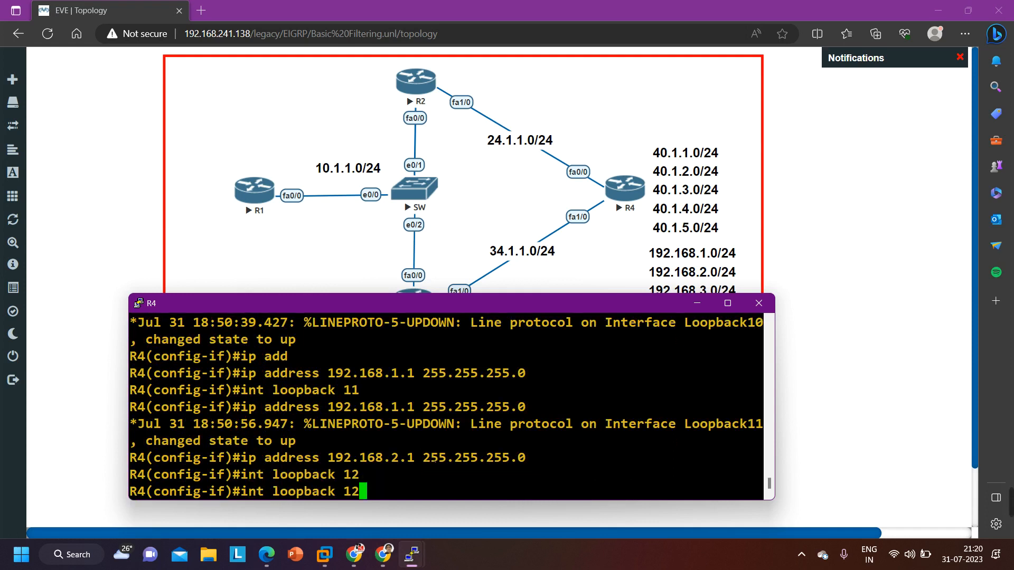
pyautogui.press('Up')
pyautogui.press('Left')
pyautogui.press('Left')
pyautogui.press('Left')
pyautogui.press('Left')
pyautogui.press('Left')
pyautogui.press('Left')
pyautogui.press('Left')
pyautogui.press('Left')
pyautogui.press('Left')
pyautogui.press('Left')
pyautogui.press('Left')
pyautogui.press('Left')
pyautogui.press('Left')
pyautogui.press('Left')
pyautogui.press('Left')
pyautogui.press('Left')
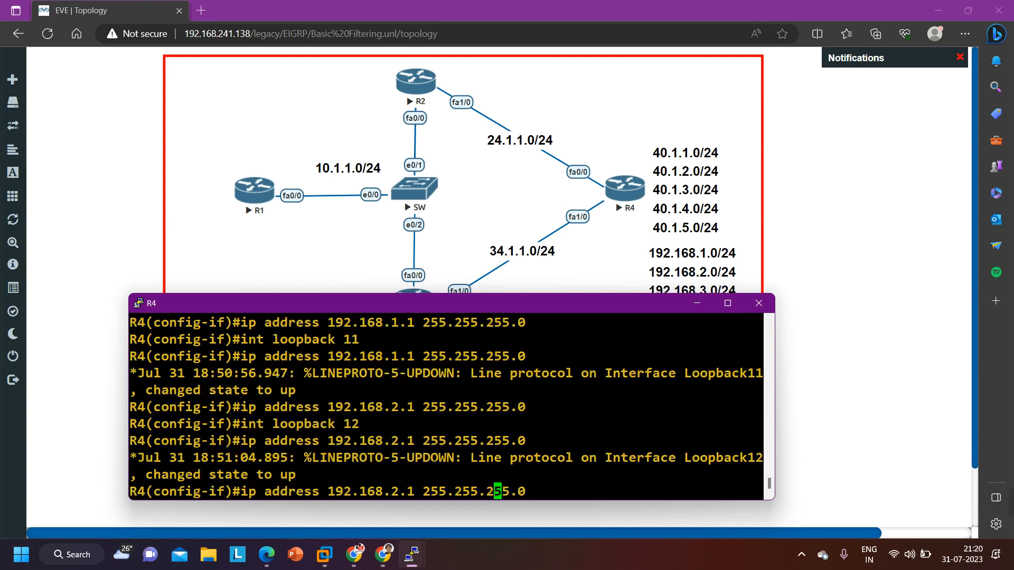
pyautogui.press('BackSpace')
pyautogui.write('3')
pyautogui.press('Return')
pyautogui.press('Return')
# Leave the single interface's configuration and enter range configuration for loopbacks 10 to 12 on R4
pyautogui.press('Return')
pyautogui.press('Return')
pyautogui.press('Return')
pyautogui.press('Return')
pyautogui.press('Return')
pyautogui.press('Return')
pyautogui.press('Return')
pyautogui.press('Return')
pyautogui.press('Return')
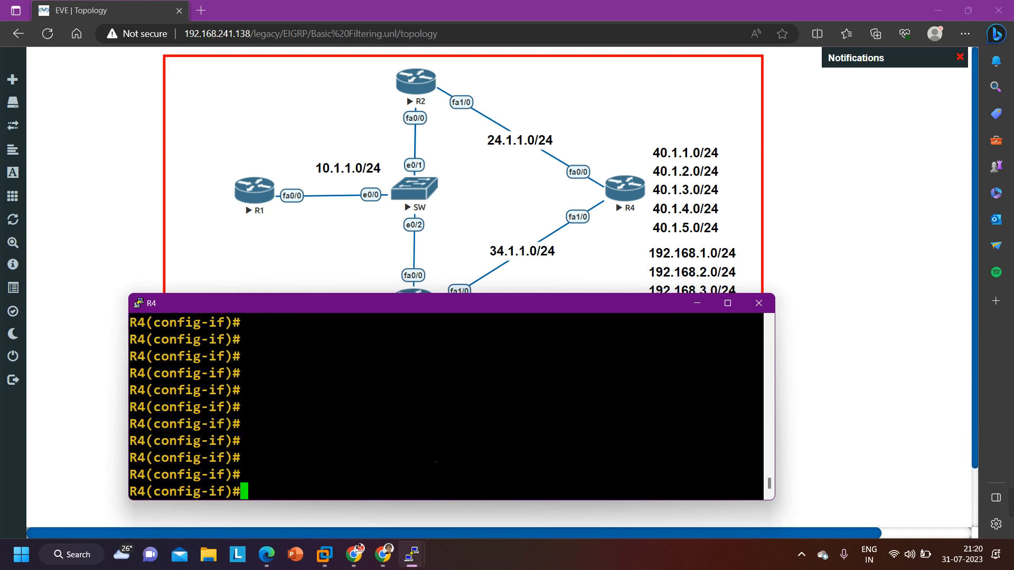
pyautogui.write('exi')
pyautogui.press('BackSpace')
pyautogui.press('BackSpace')
pyautogui.press('BackSpace')
pyautogui.write('ex')
pyautogui.press('Return')
pyautogui.write('int r')
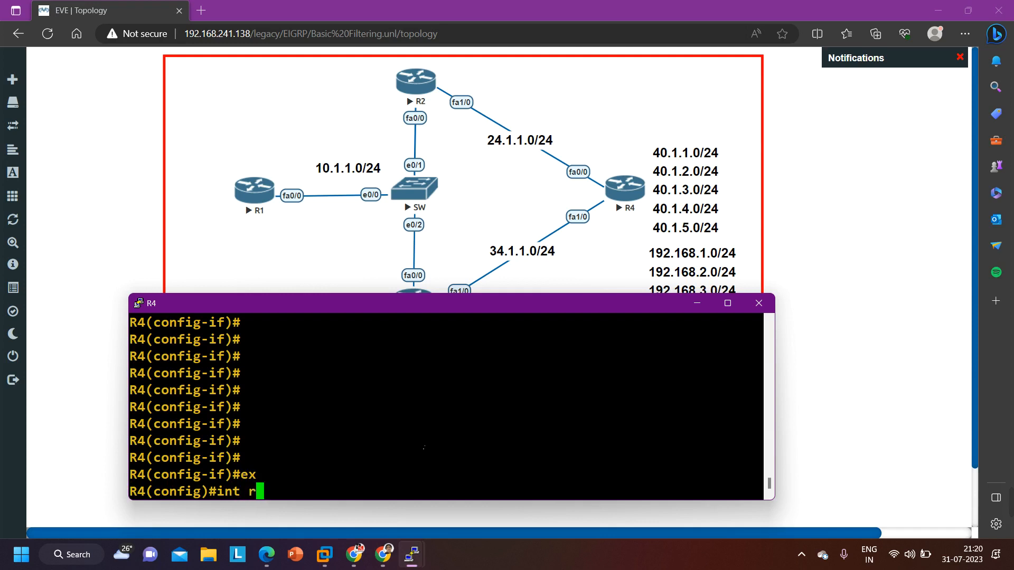
pyautogui.write(' l10 - 12')
pyautogui.press('Return')
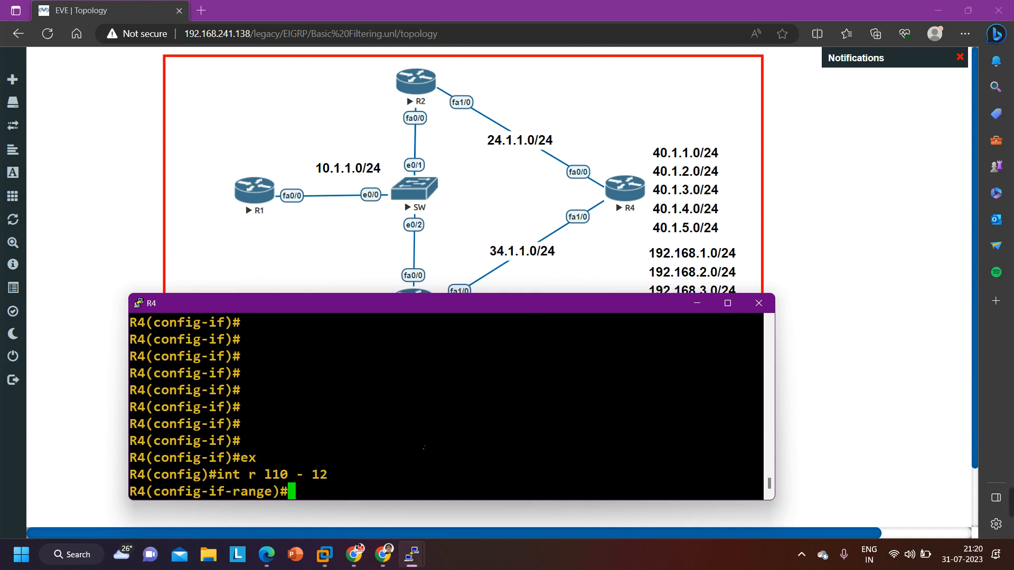
# Set the bandwidth of the loopback range to 10 and return R4 to privileged EXEC mode
pyautogui.write('band')
pyautogui.press('Tab')
pyautogui.write('10')
pyautogui.press('Return')
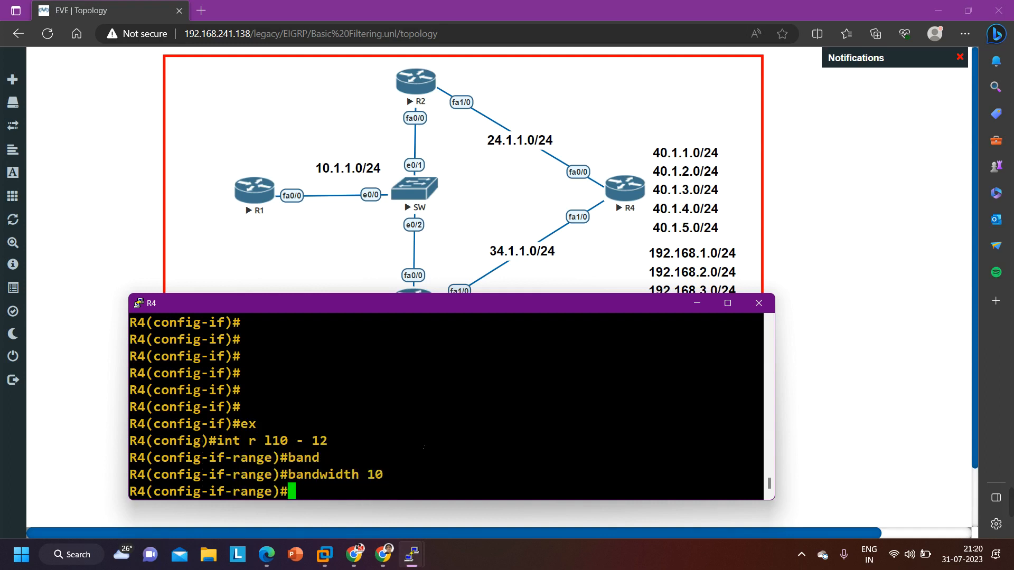
pyautogui.moveTo(400, 477); pyautogui.dragTo(295, 474)
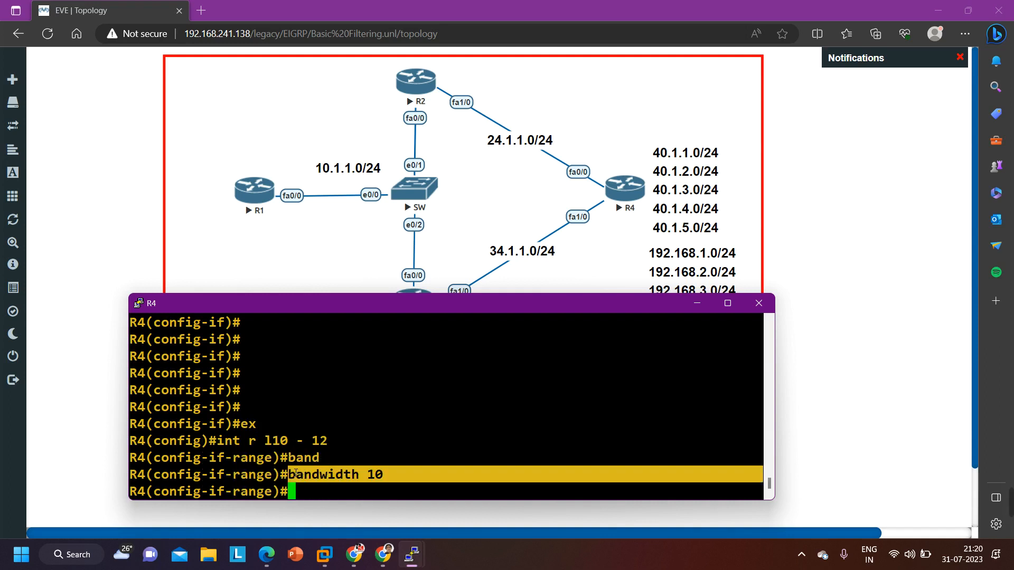
pyautogui.hotkey('ctrl', 'z')
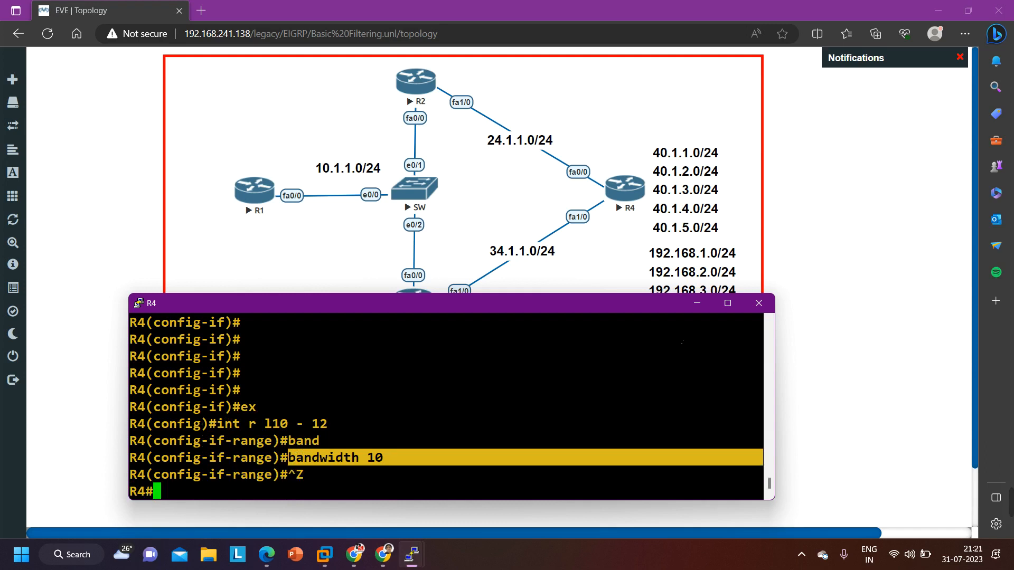
# Switch to the R1 console and display its EIGRP routes through the end of the list
pyautogui.click(697, 303)
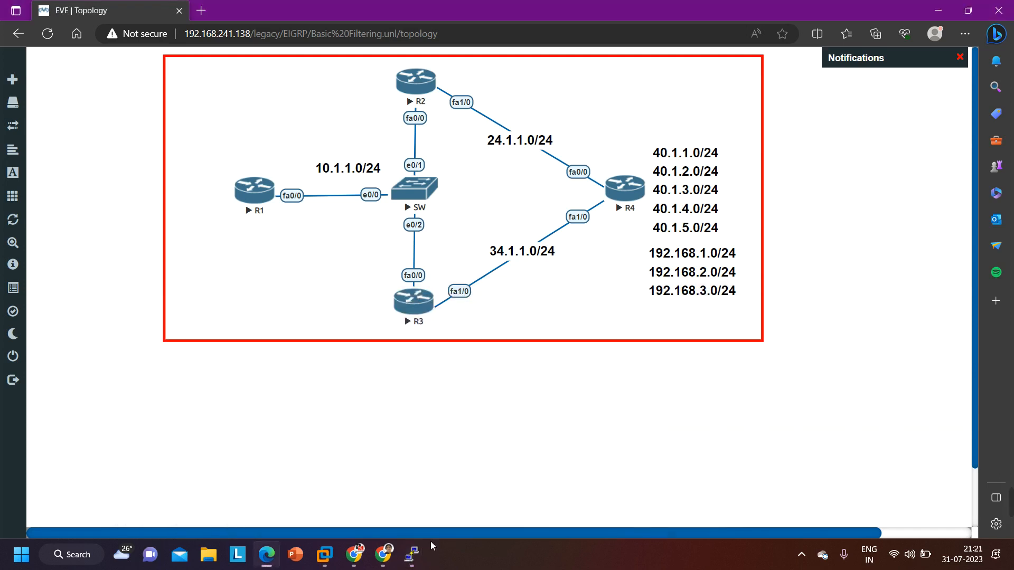
pyautogui.moveTo(411, 555)
pyautogui.click(221, 518)
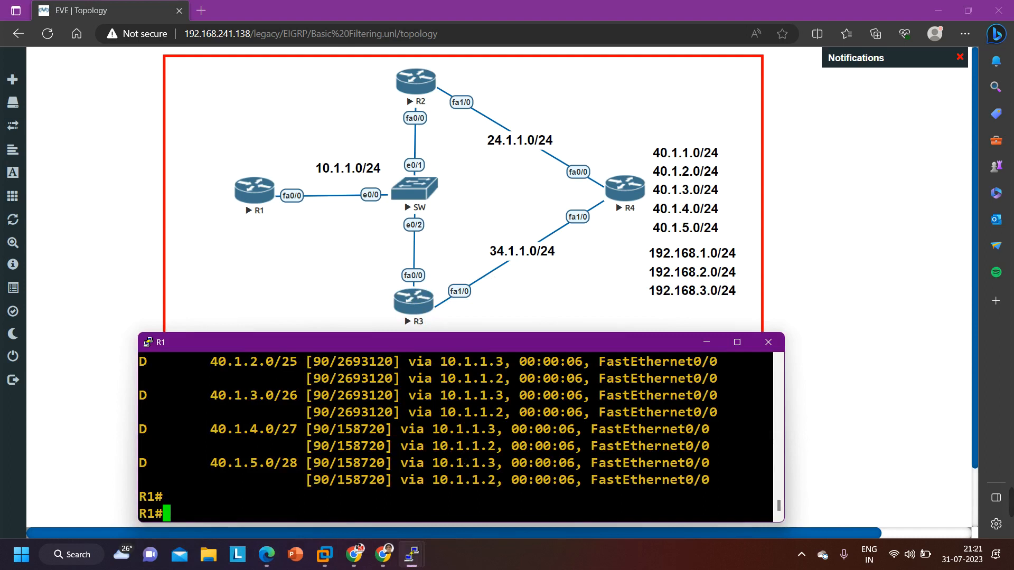
pyautogui.write('show ip route eigrp')
pyautogui.press('Return')
pyautogui.press('Return')
pyautogui.press('Return')
pyautogui.press('Return')
pyautogui.press('Return')
pyautogui.press('Return')
pyautogui.press('Return')
pyautogui.press('Return')
pyautogui.press('Return')
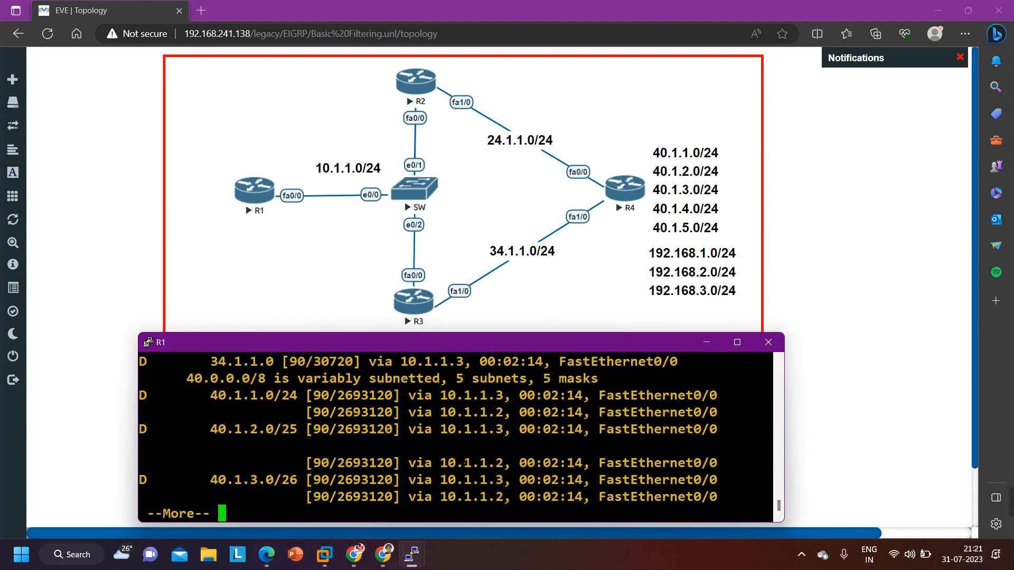
pyautogui.press('Return')
pyautogui.press('Return')
pyautogui.press('Return')
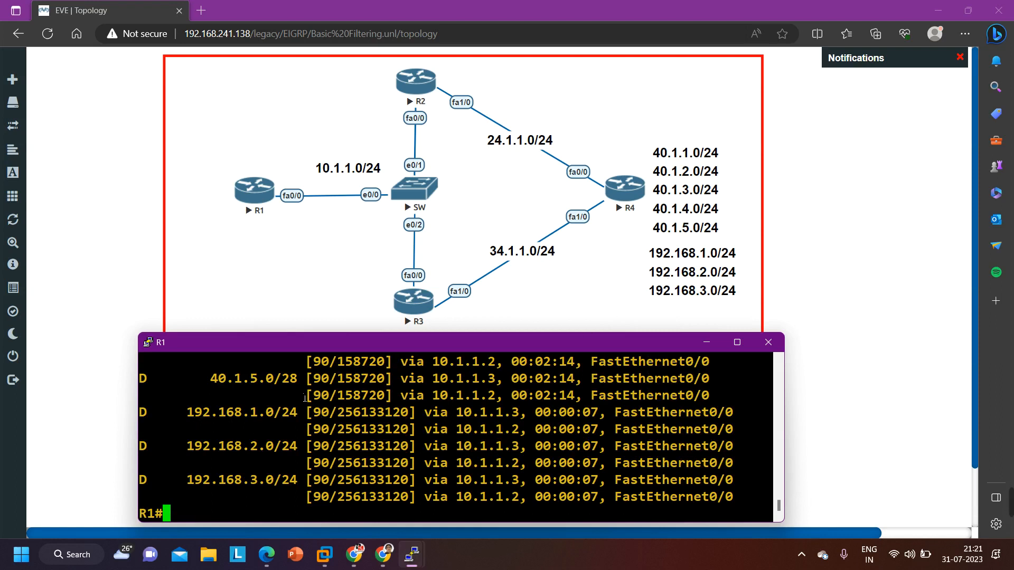
# Compare the metrics of the 192.168.1.0–192.168.3.0/24 routes with the 40.1.5.0/28 route's metric in R1's output
pyautogui.moveTo(329, 412); pyautogui.dragTo(409, 414)
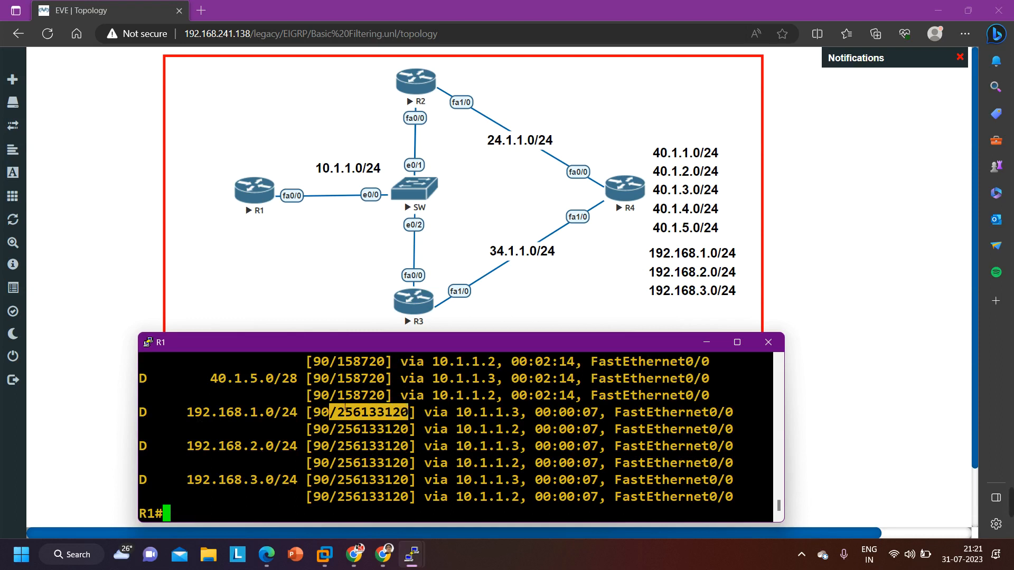
pyautogui.moveTo(337, 394); pyautogui.dragTo(392, 397)
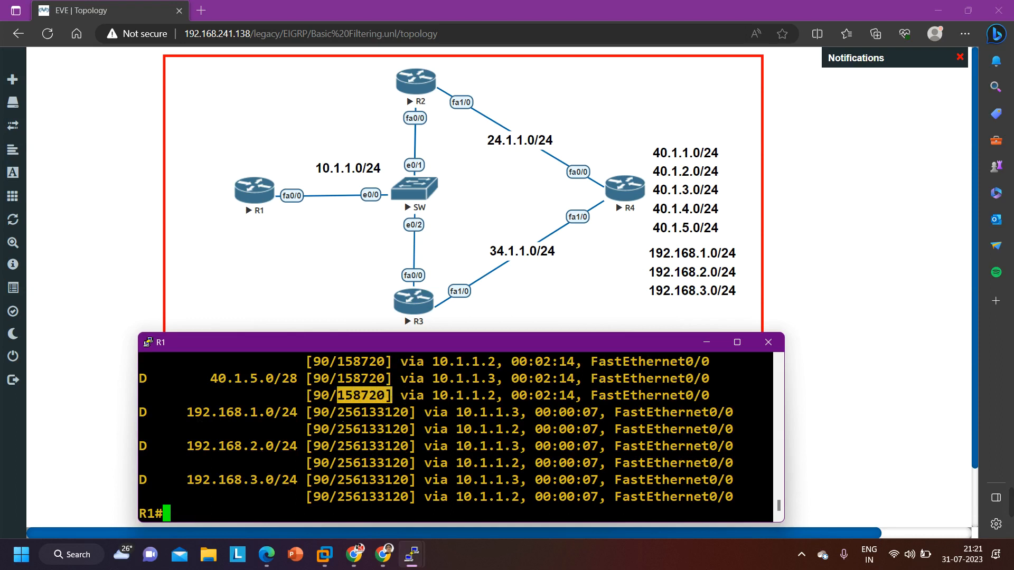
pyautogui.moveTo(337, 413); pyautogui.dragTo(411, 426)
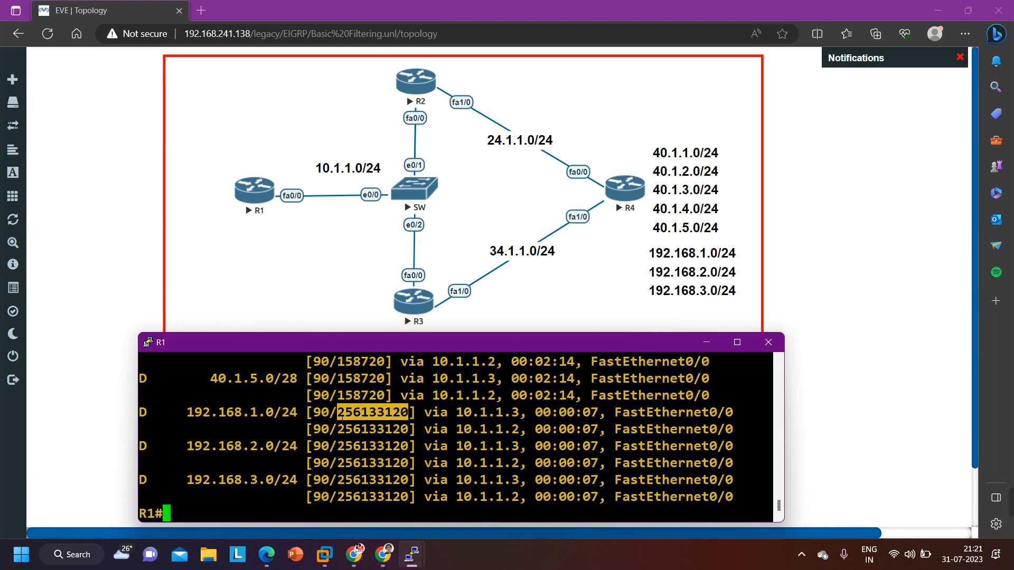
pyautogui.moveTo(332, 417); pyautogui.dragTo(415, 429)
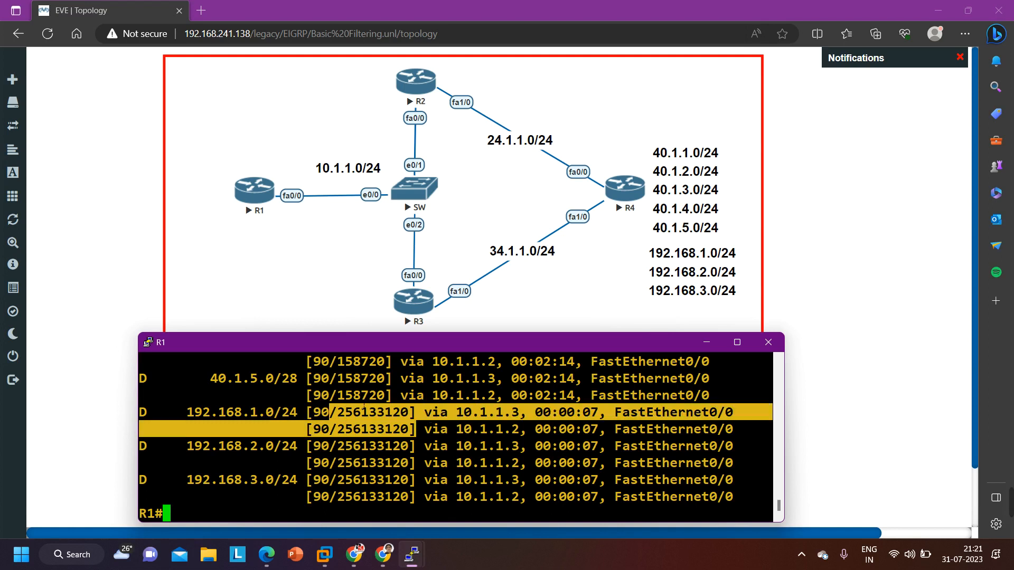
pyautogui.moveTo(337, 395); pyautogui.dragTo(383, 400)
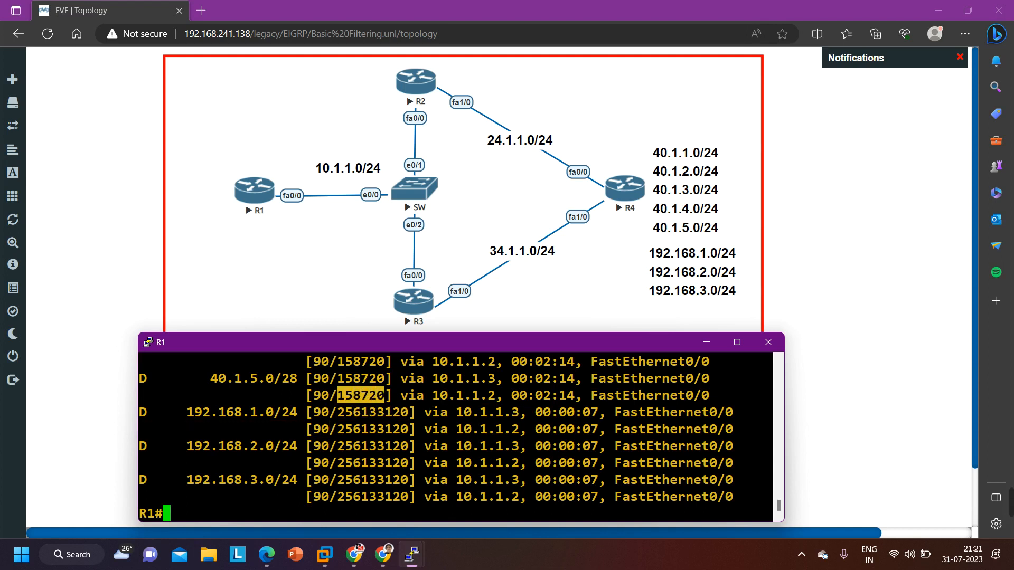
pyautogui.press('Return')
pyautogui.press('Return')
pyautogui.press('Return')
pyautogui.press('Return')
pyautogui.press('Return')
pyautogui.press('Return')
pyautogui.press('Return')
pyautogui.press('Return')
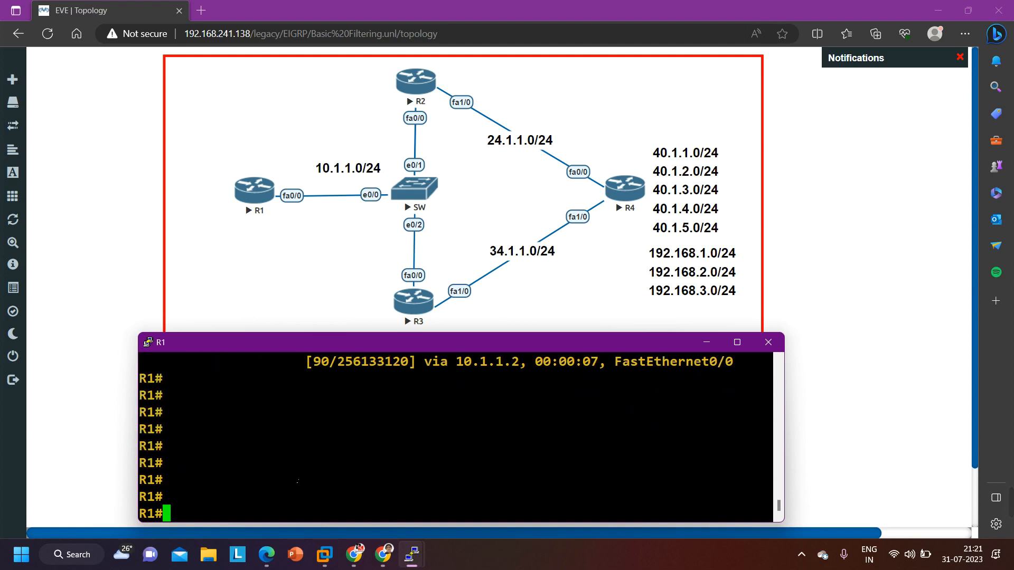
pyautogui.scroll(2, 343, 483)
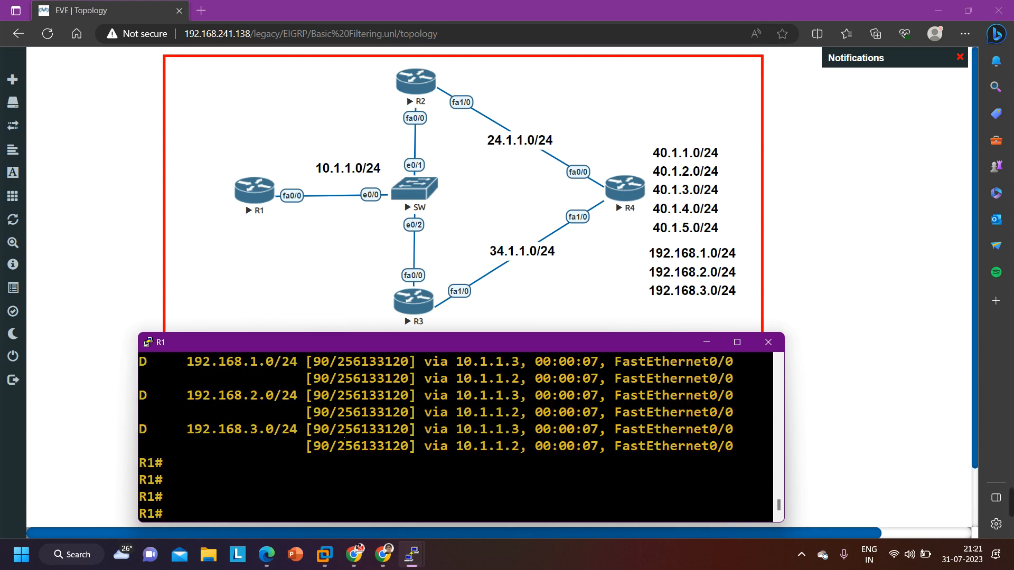
pyautogui.moveTo(338, 430); pyautogui.dragTo(406, 434)
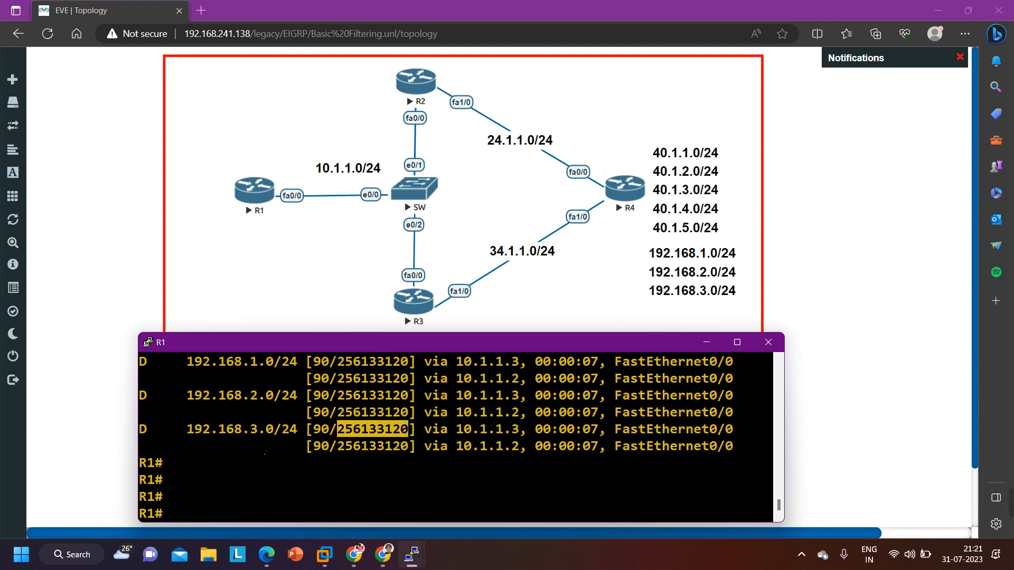
pyautogui.scroll(2, 258, 454)
pyautogui.scroll(-2, 257, 490)
pyautogui.scroll(-2, 420, 428)
# Enter global configuration mode on R1 from the terminal
pyautogui.write('con')
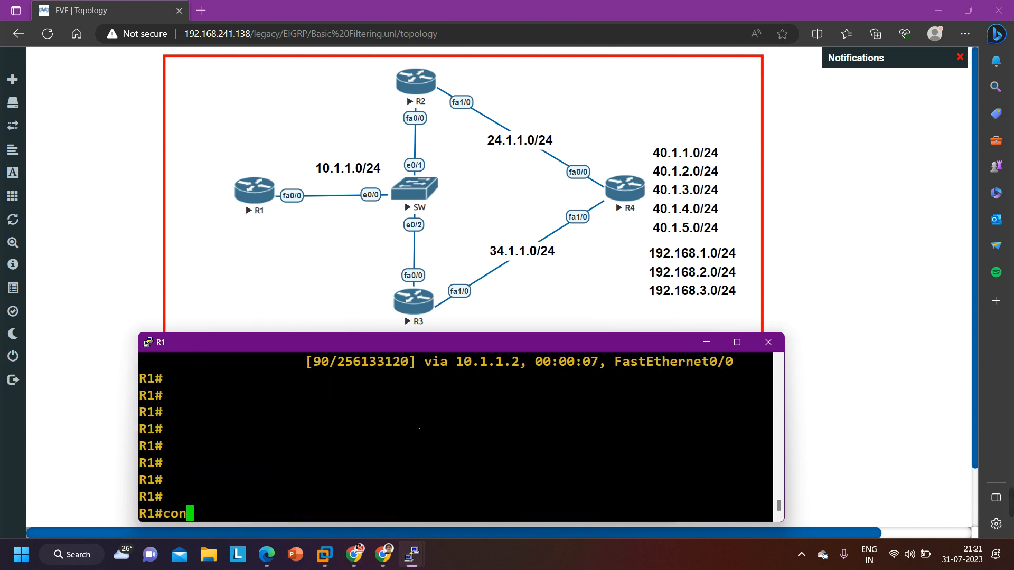
pyautogui.write('f')
pyautogui.press('Tab')
pyautogui.press('Return')
pyautogui.press('Return')
pyautogui.press('Return')
pyautogui.press('Return')
pyautogui.press('Return')
# Check the available route-map options and create a route map named ccna with the permit action on R1
pyautogui.write('ro')
pyautogui.press('Tab')
pyautogui.write('ute')
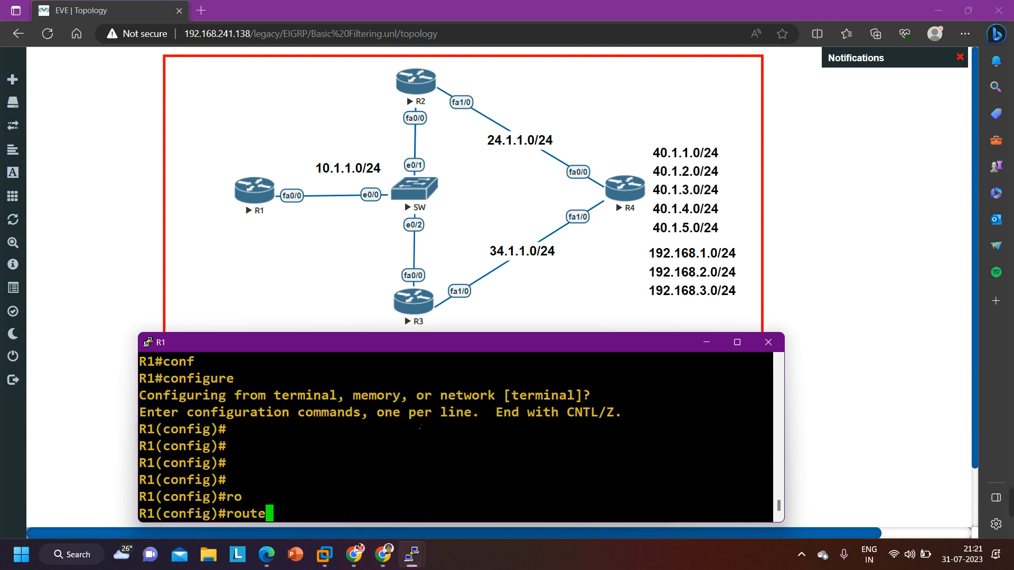
pyautogui.write('-ma')
pyautogui.press('Tab')
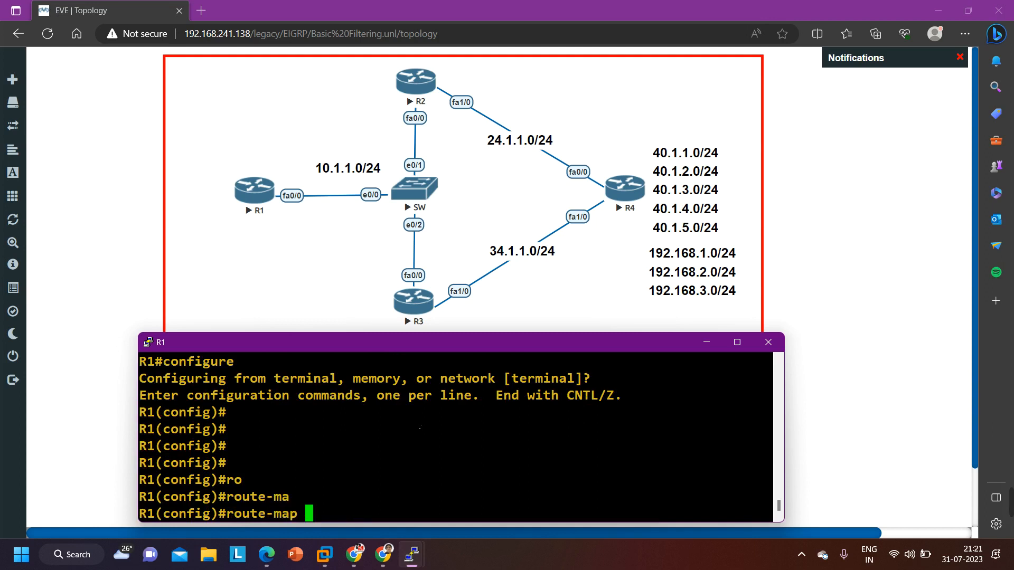
pyautogui.write('ccna ?')
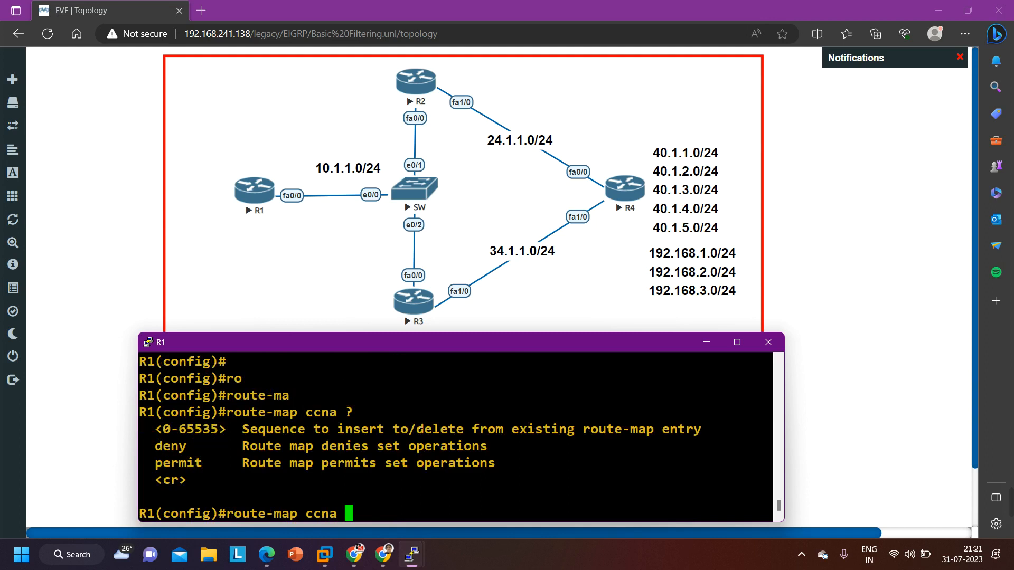
pyautogui.write('per')
pyautogui.press('Tab')
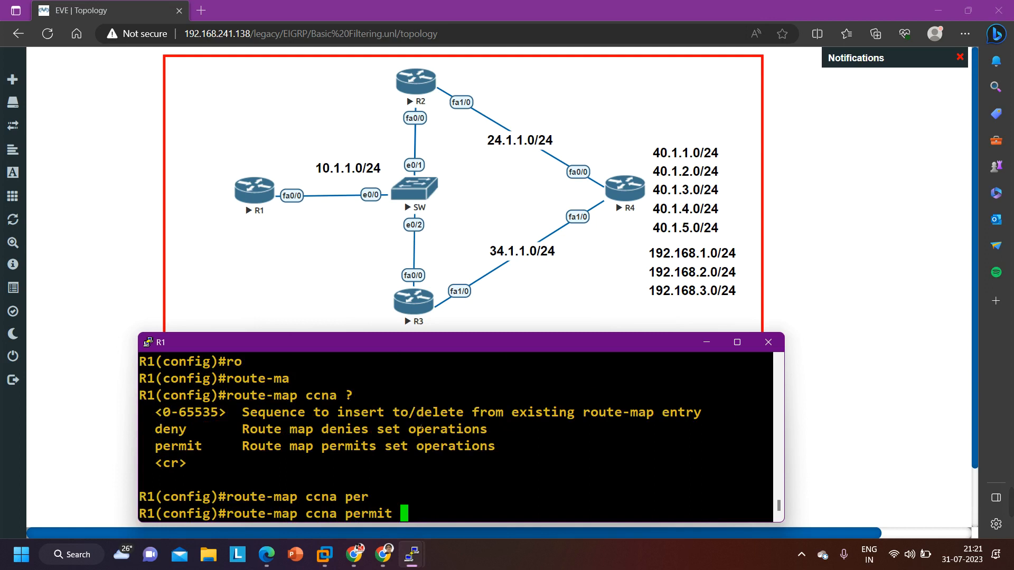
pyautogui.press('Return')
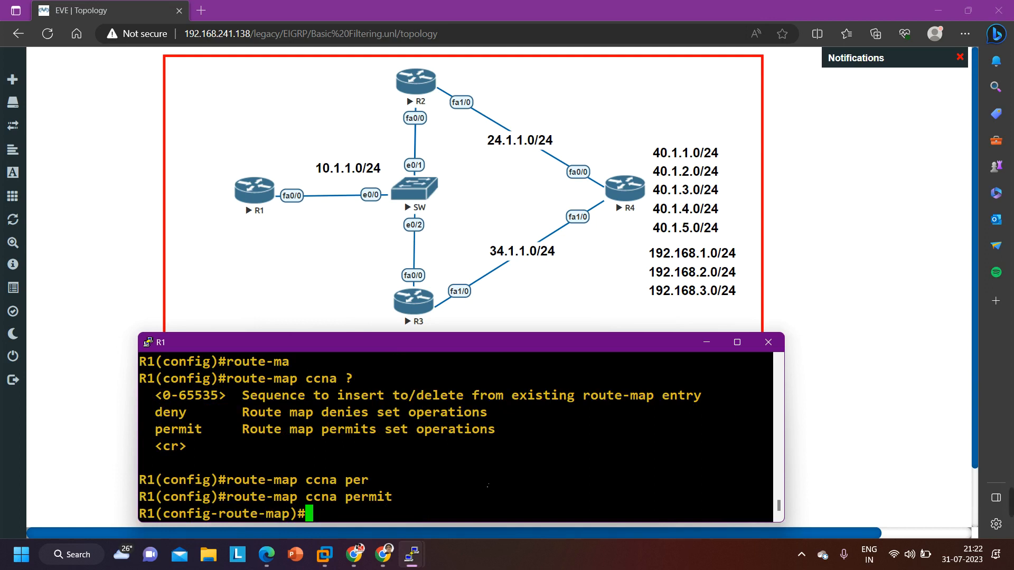
# Add a match condition for metric 256133120 to the permit entry of route map ccna
pyautogui.write('mat')
pyautogui.press('Tab')
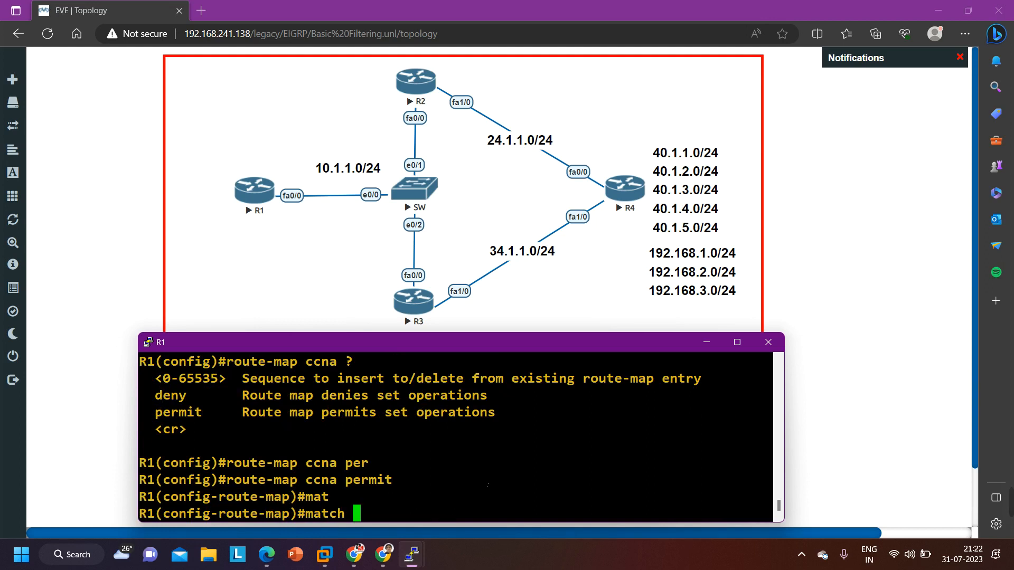
pyautogui.write('met')
pyautogui.press('Tab')
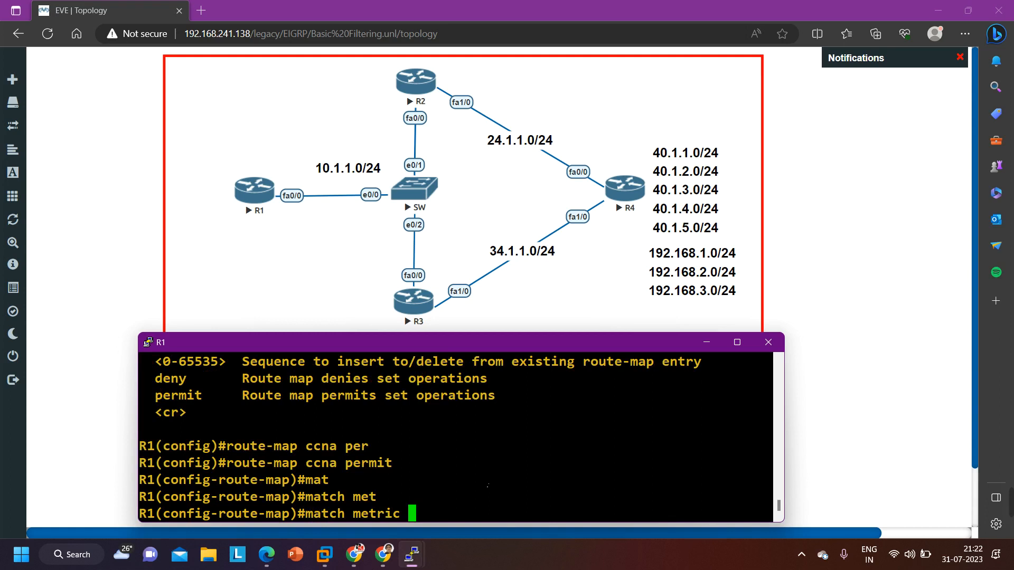
pyautogui.rightClick(475, 513)
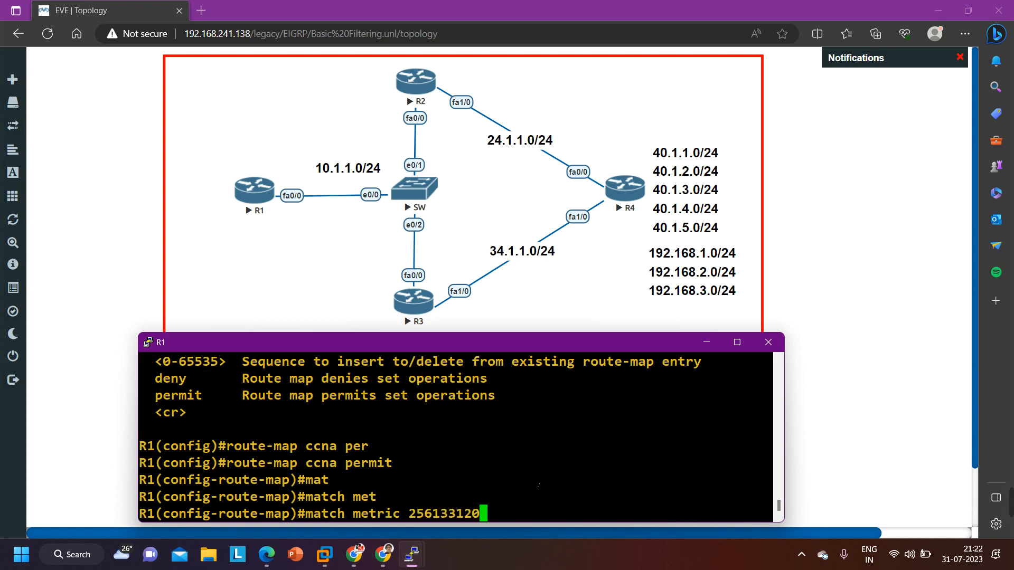
pyautogui.press('Return')
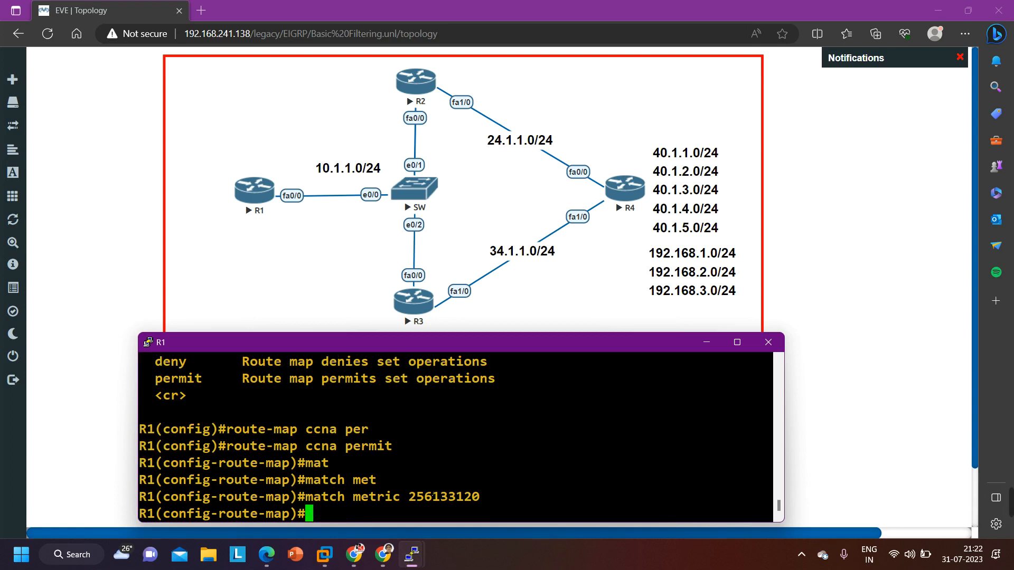
pyautogui.moveTo(411, 503); pyautogui.dragTo(494, 499)
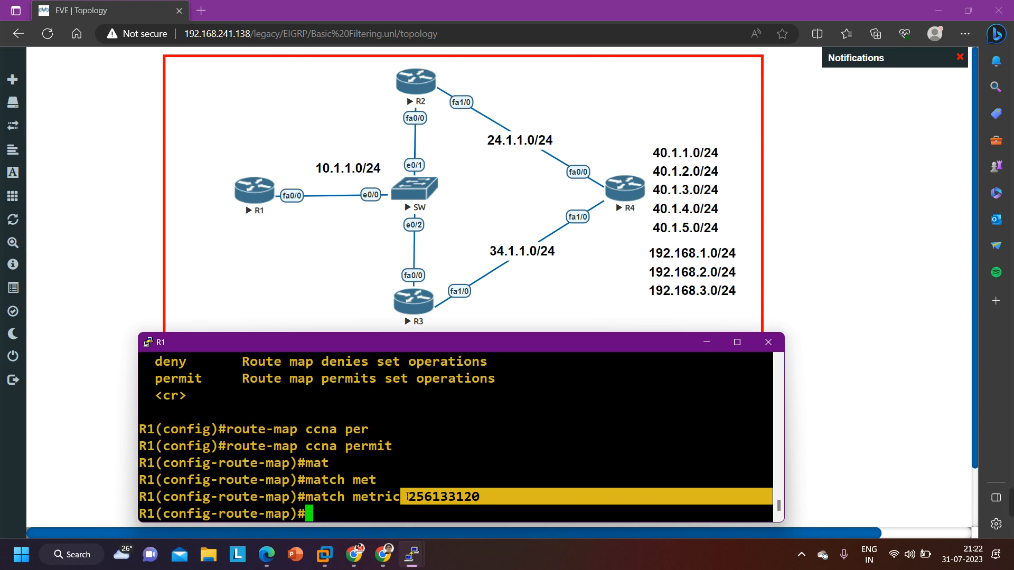
# Leave route-map configuration and remove the whole route map ccna from R1
pyautogui.write('exi')
pyautogui.press('Return')
pyautogui.write('no ro')
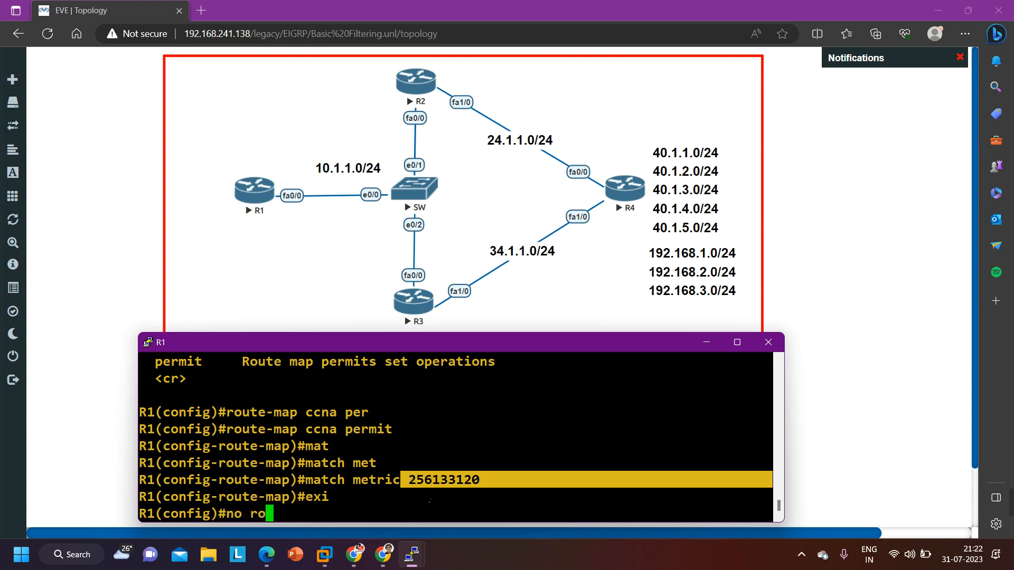
pyautogui.press('Tab')
pyautogui.write('ute-map')
pyautogui.press('Tab')
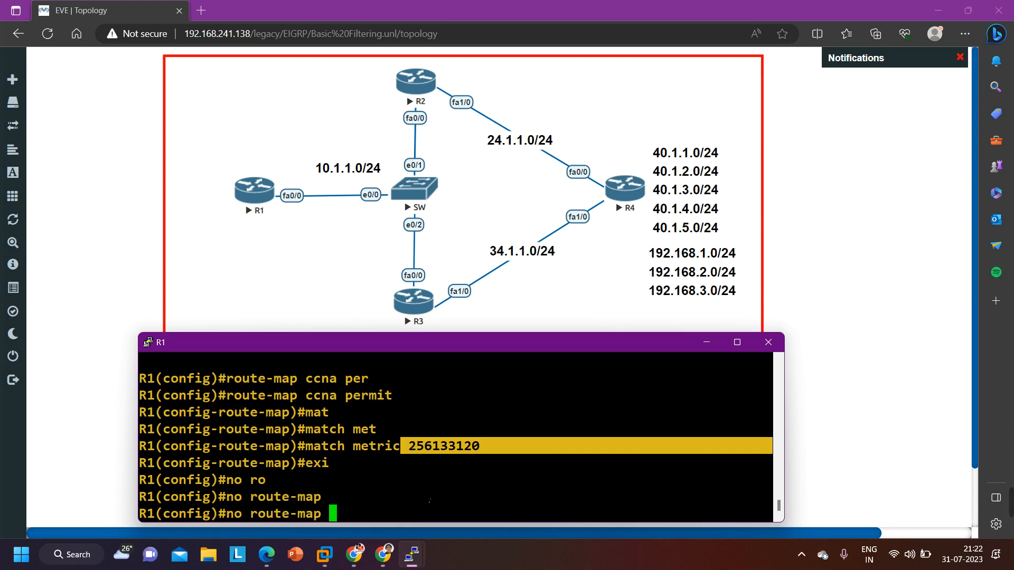
pyautogui.write('ccna')
pyautogui.press('Return')
pyautogui.press('Return')
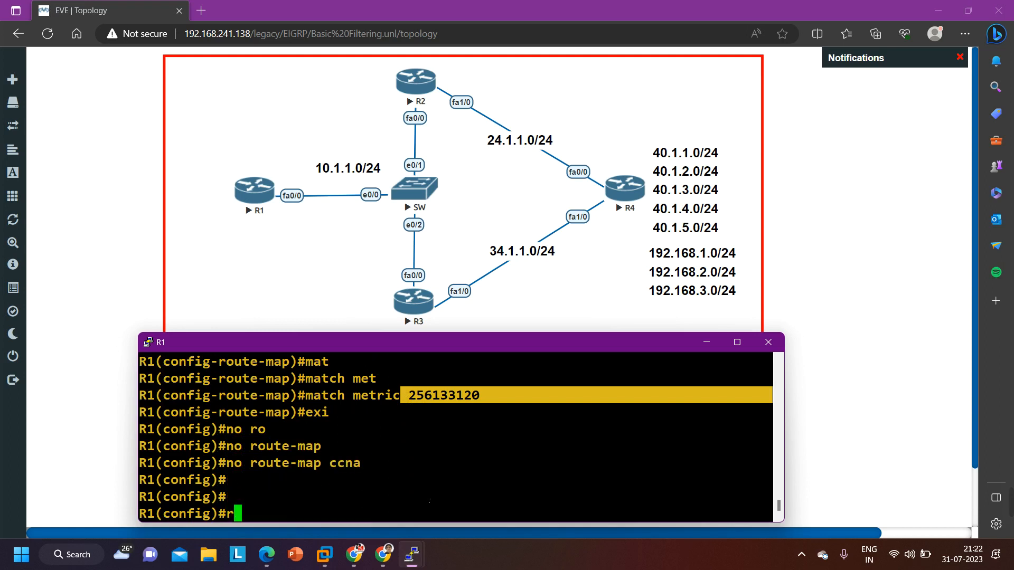
# Create the route map ccna on R1 with the deny action
pyautogui.write('ro')
pyautogui.press('Tab')
pyautogui.write('ute-m')
pyautogui.press('Tab')
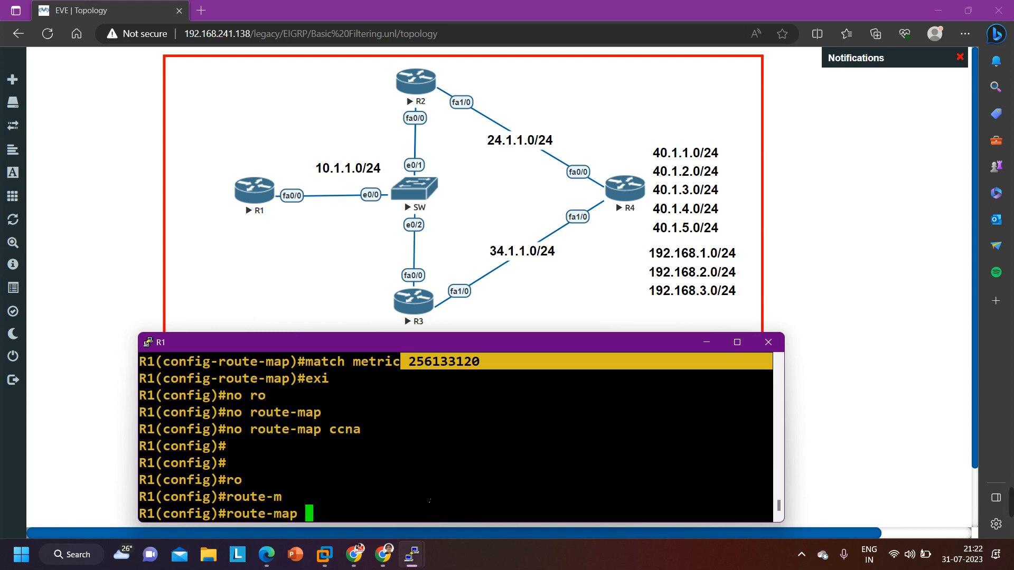
pyautogui.write('ccna den')
pyautogui.press('Tab')
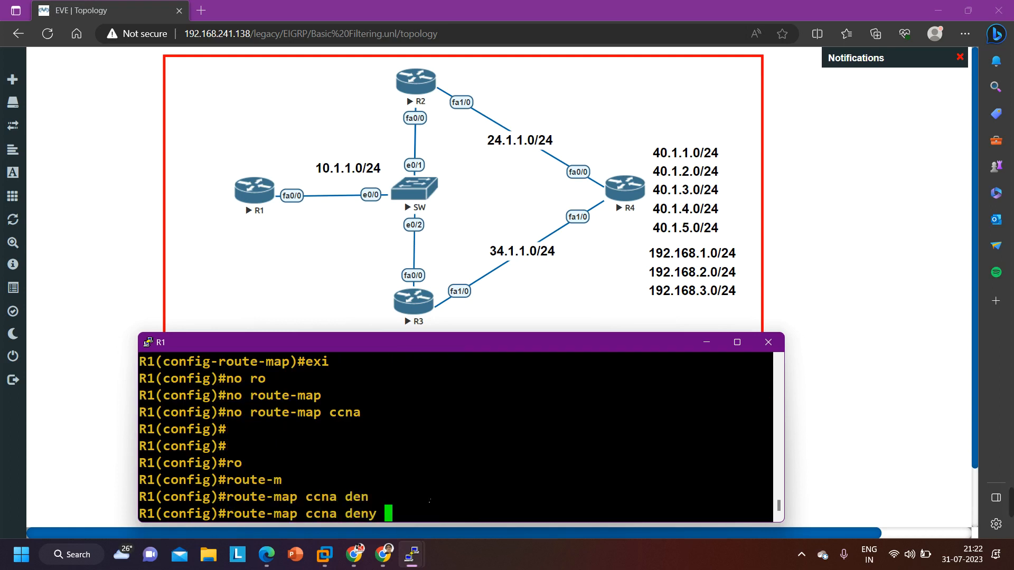
pyautogui.press('Return')
# Match metric 256133120 in the deny entry of route map ccna and return to global configuration mode
pyautogui.write('mat')
pyautogui.press('Tab')
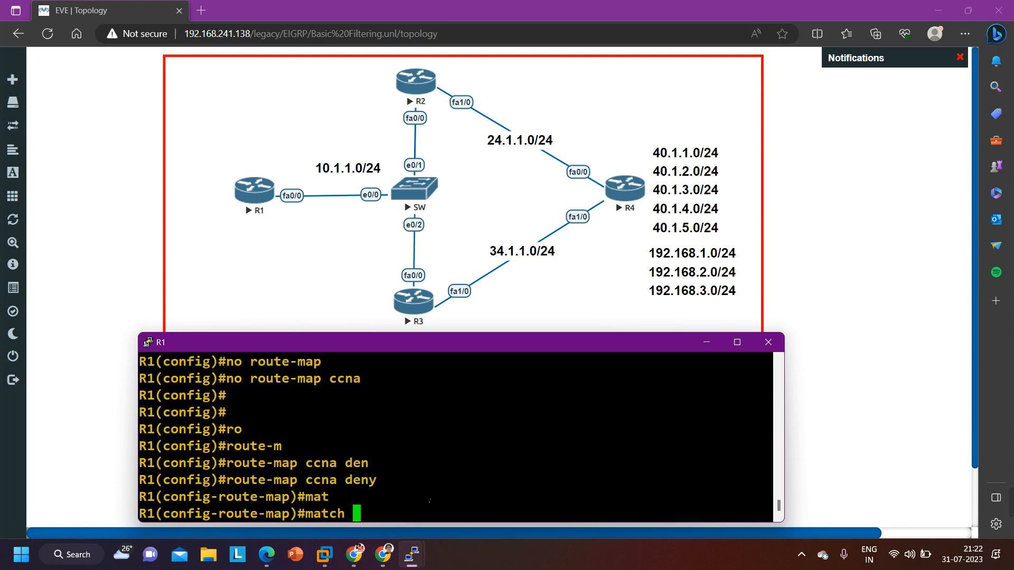
pyautogui.write('met')
pyautogui.press('Tab')
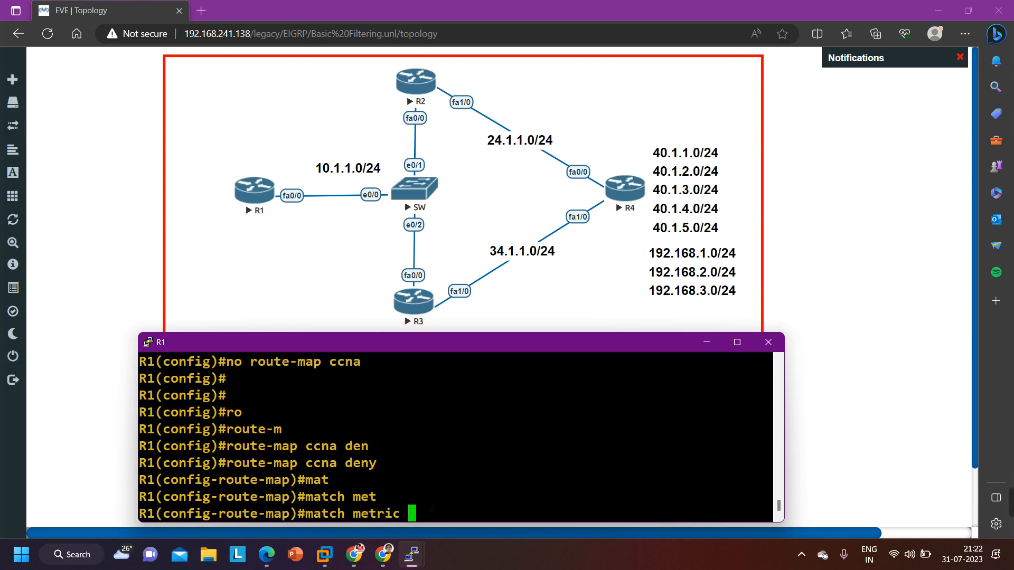
pyautogui.write('256133120')
pyautogui.press('Return')
pyautogui.write('exi')
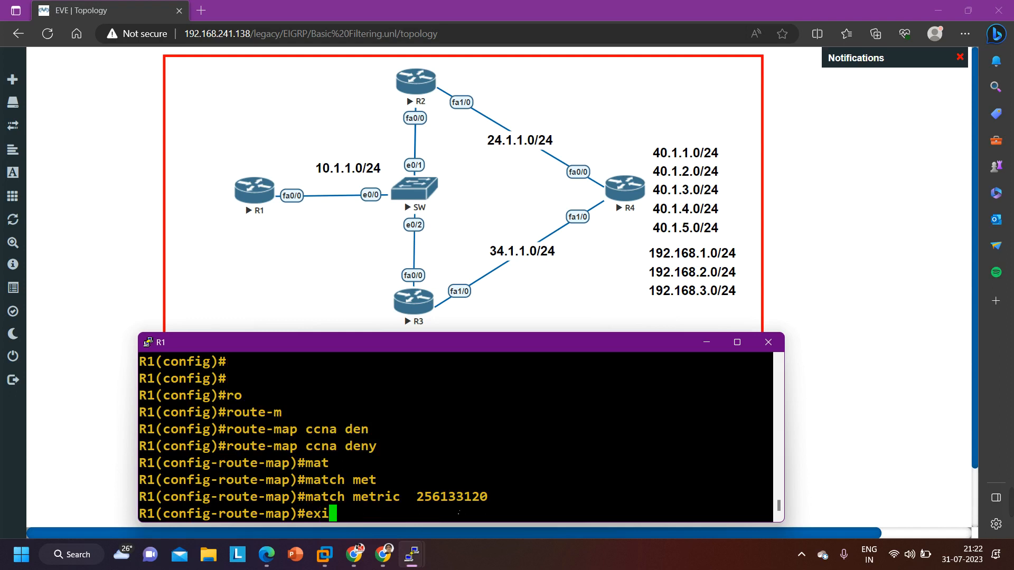
pyautogui.press('Return')
# Enter router configuration for EIGRP autonomous system 10 on R1
pyautogui.write('ro')
pyautogui.press('Tab')
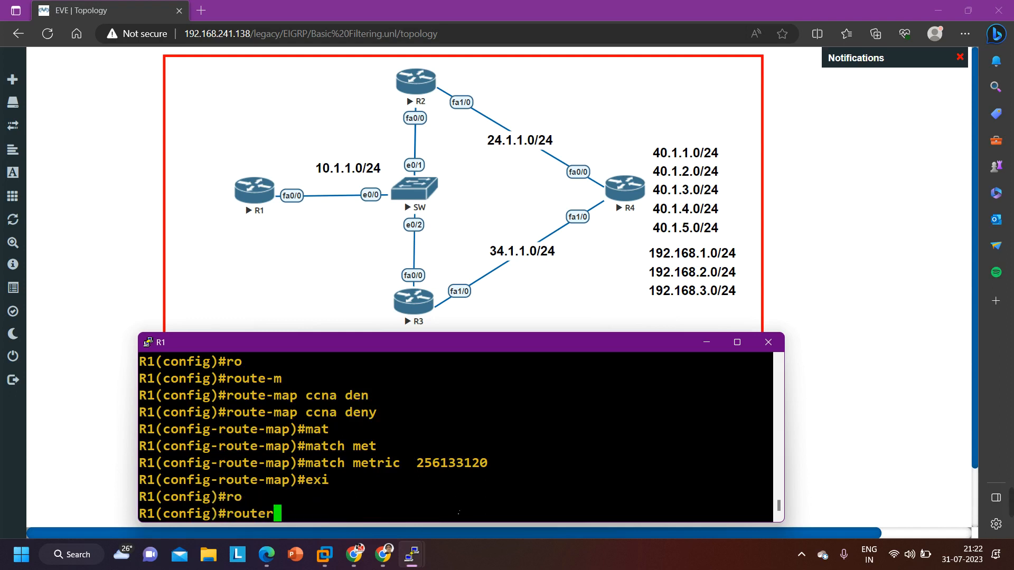
pyautogui.write('ei')
pyautogui.press('Tab')
pyautogui.write('10')
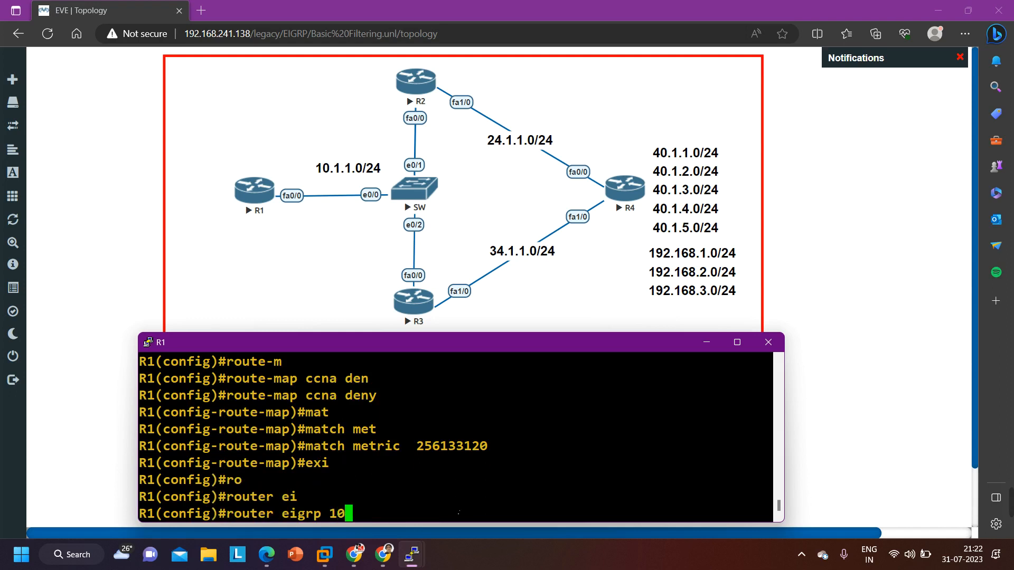
pyautogui.press('Return')
# Check the distribute-list options and apply route map ccna as an inbound distribute list under EIGRP 10
pyautogui.write('di')
pyautogui.press('Tab')
pyautogui.write('st')
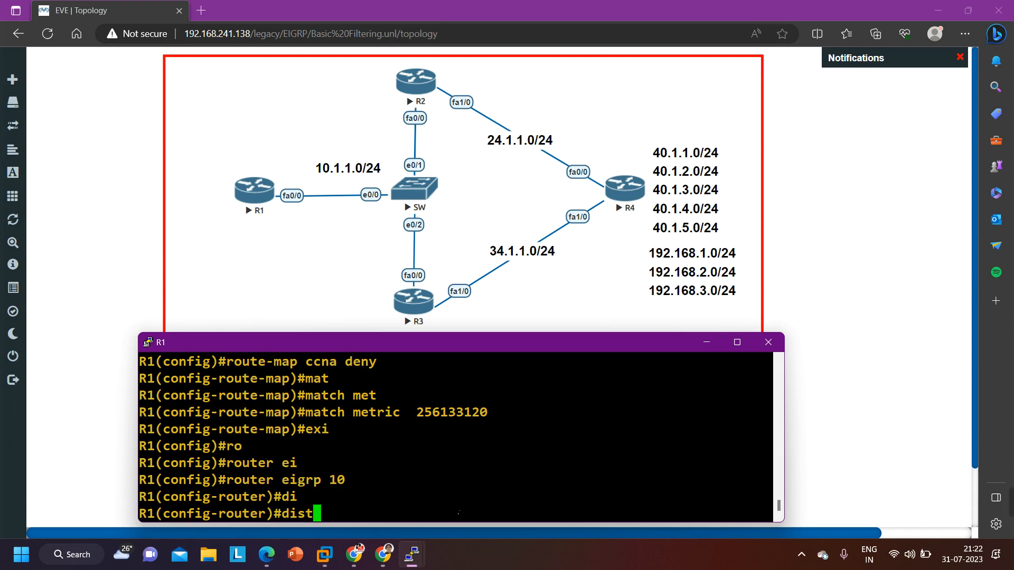
pyautogui.write('r')
pyautogui.press('Tab')
pyautogui.write('?')
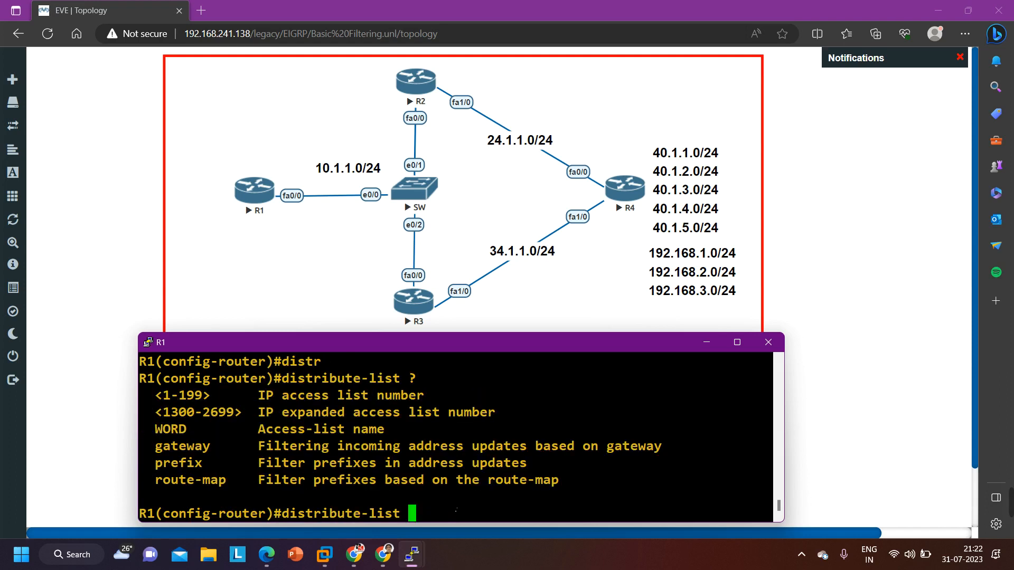
pyautogui.moveTo(148, 480); pyautogui.dragTo(226, 480)
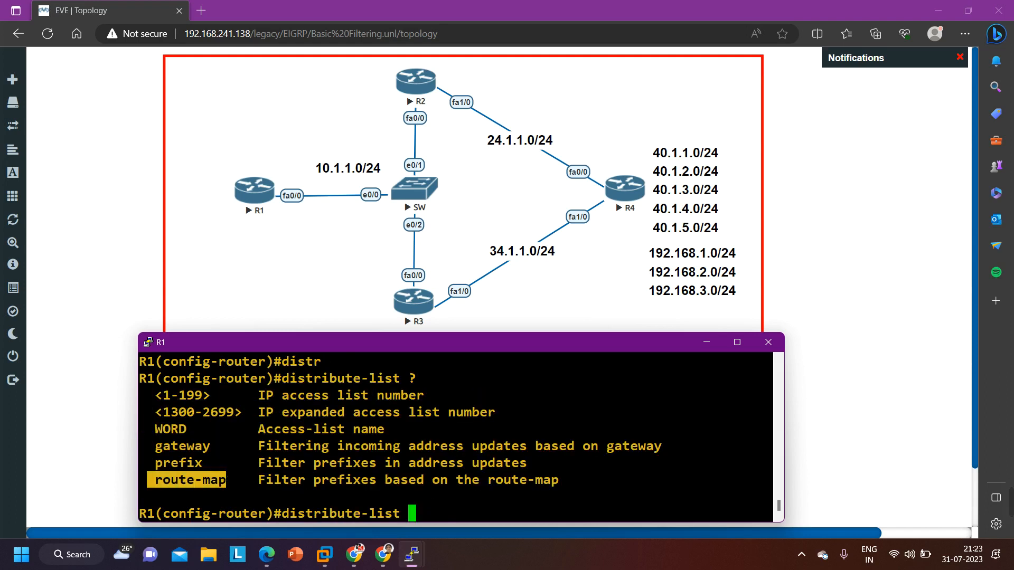
pyautogui.write('ro')
pyautogui.press('Tab')
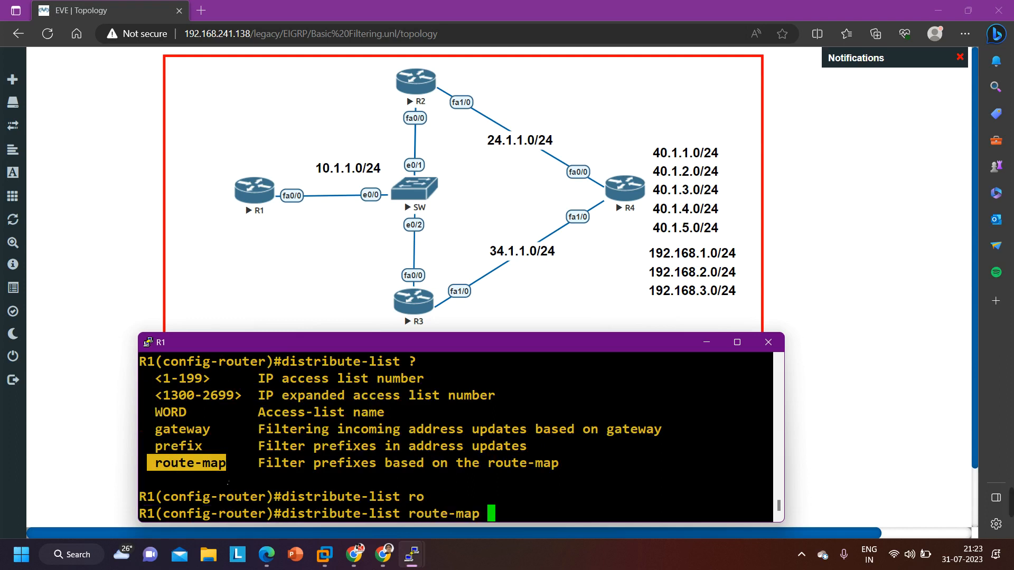
pyautogui.write('ccna ')
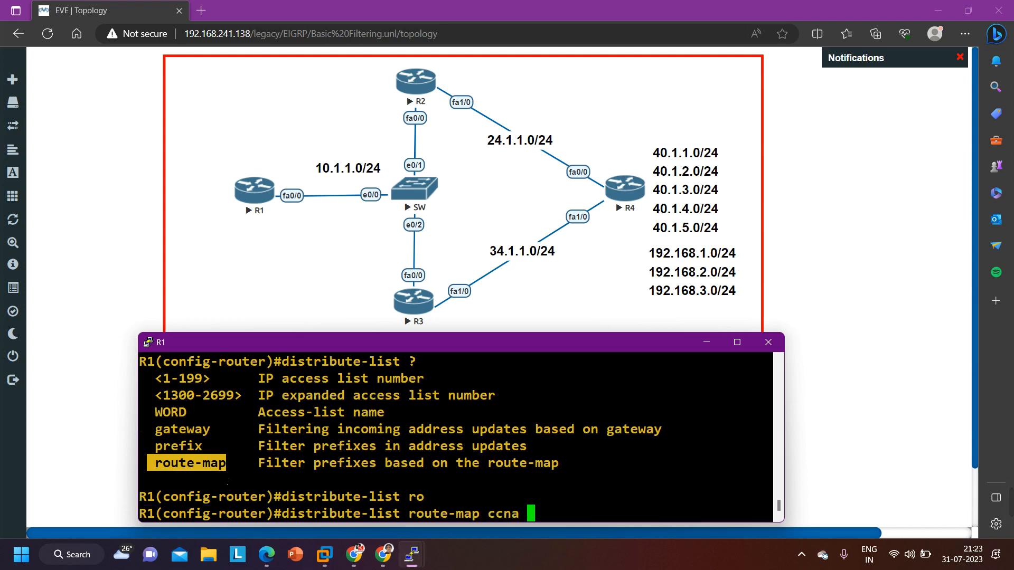
pyautogui.write('in')
pyautogui.press('Return')
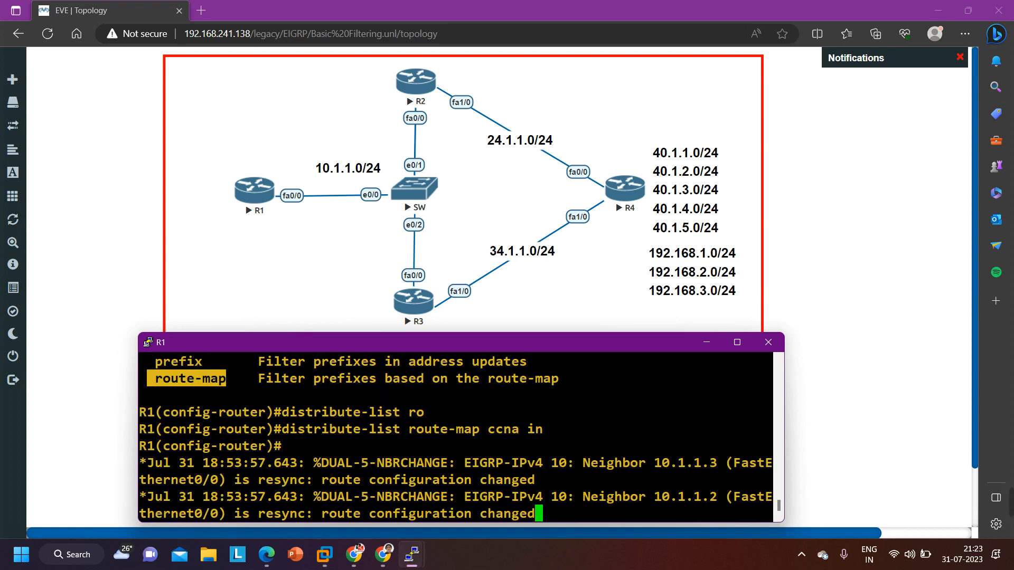
pyautogui.press('Return')
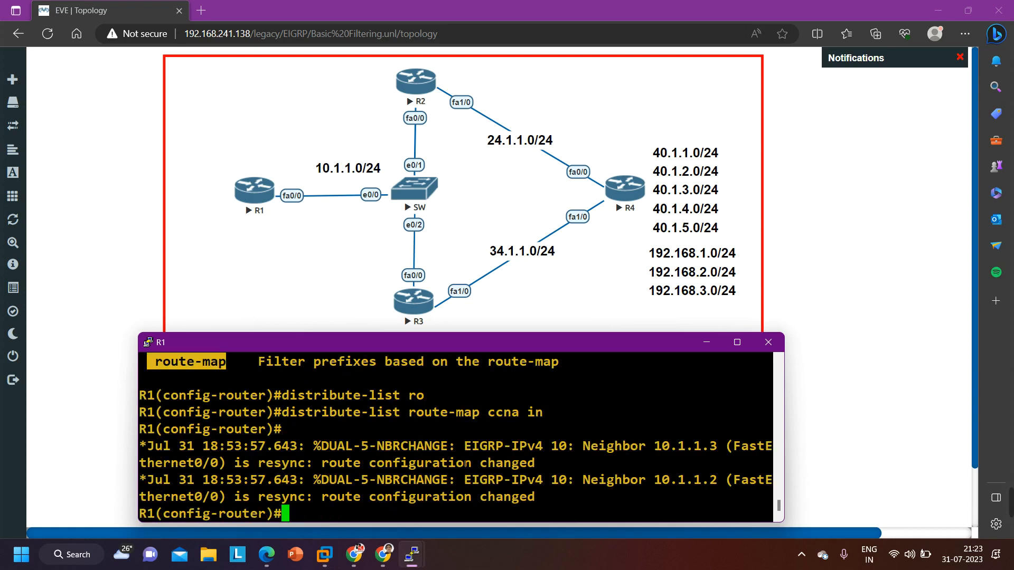
pyautogui.press('Return')
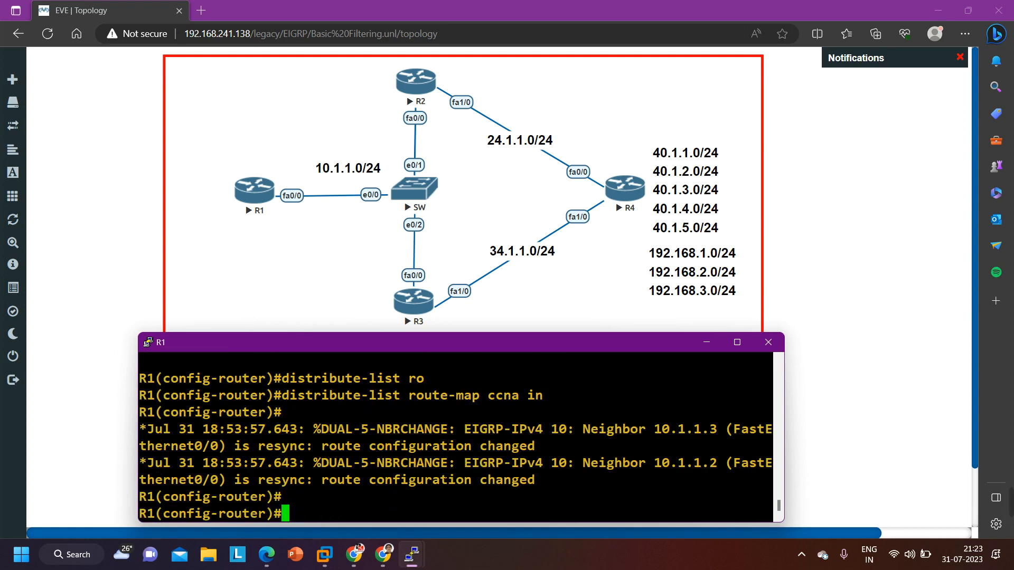
# End the router configuration and return R1 to privileged EXEC mode
pyautogui.hotkey('ctrl', 'z')
pyautogui.press('Return')
pyautogui.press('Return')
pyautogui.press('Return')
pyautogui.press('Return')
pyautogui.press('Return')
pyautogui.press('Return')
pyautogui.press('Return')
pyautogui.press('Return')
pyautogui.press('Return')
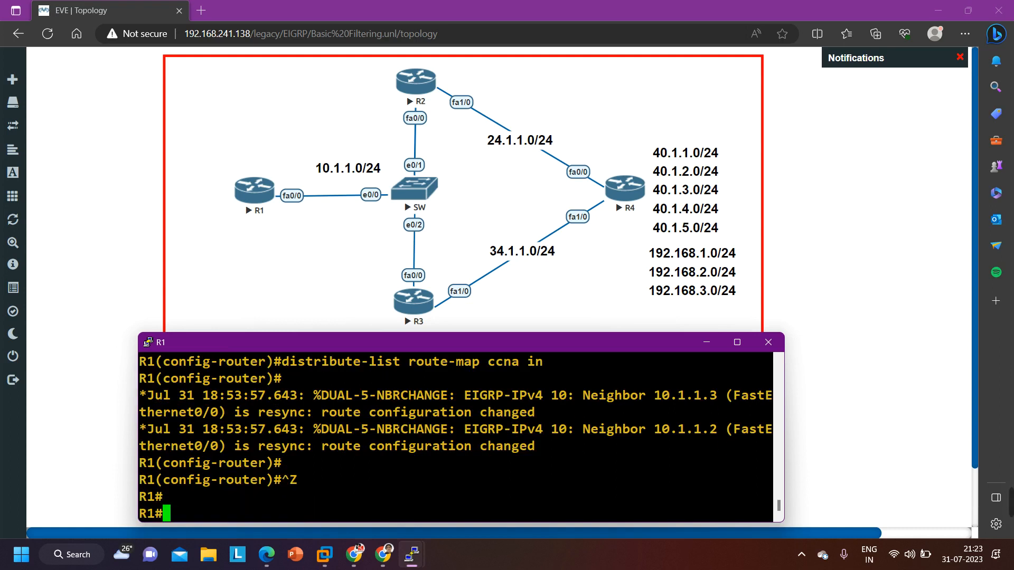
# Display the EIGRP routes in R1's routing table
pyautogui.write('sh')
pyautogui.press('Tab')
pyautogui.write('ip ro')
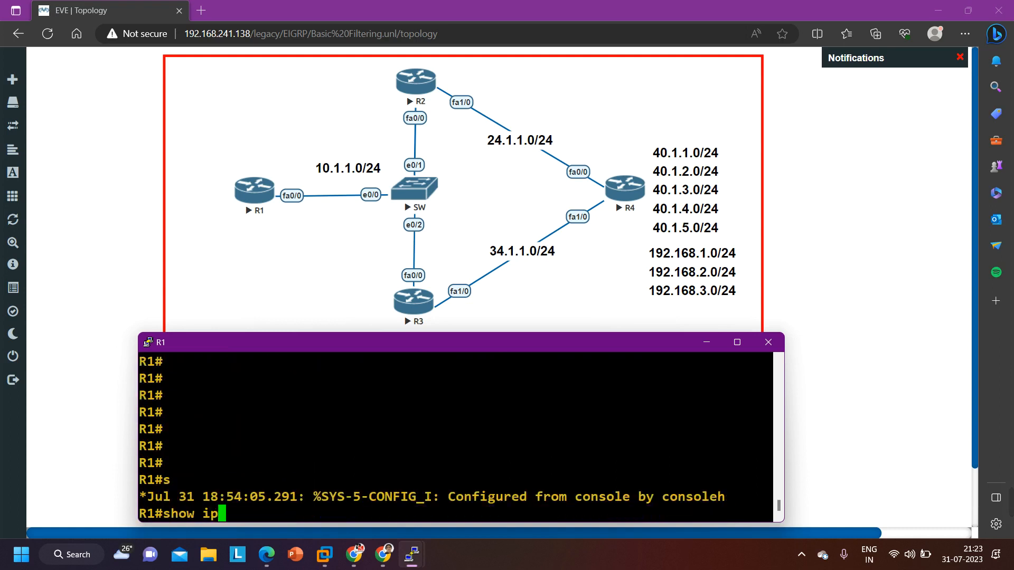
pyautogui.press('Tab')
pyautogui.write('eio')
pyautogui.press('Tab')
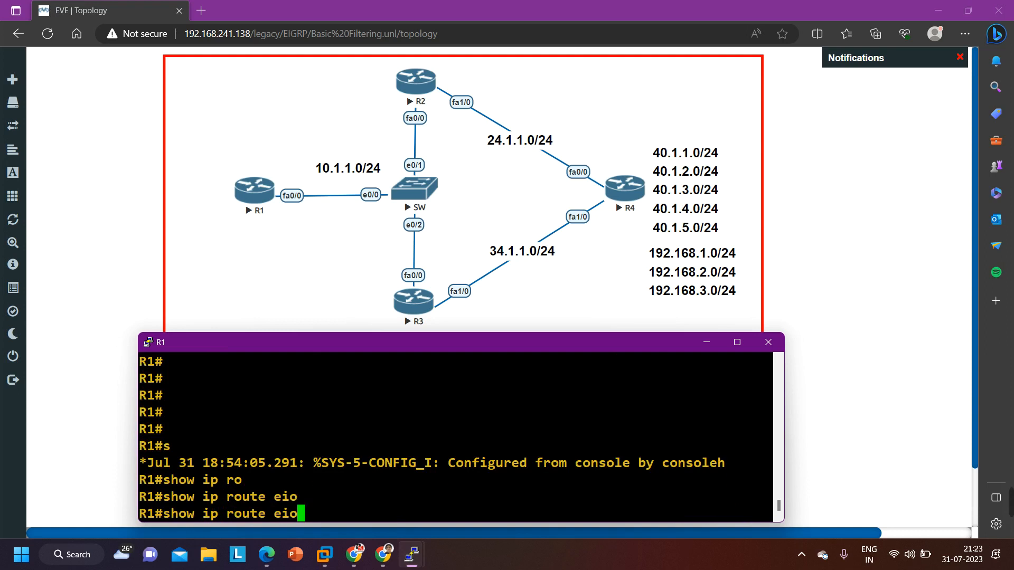
pyautogui.press('BackSpace')
pyautogui.write('g')
pyautogui.press('Tab')
pyautogui.press('Return')
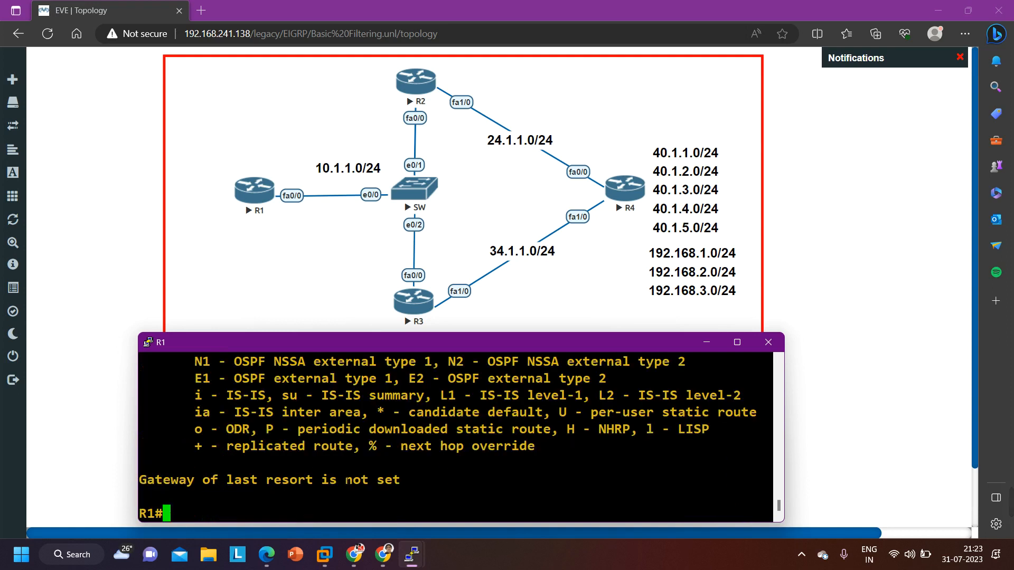
pyautogui.press('Up')
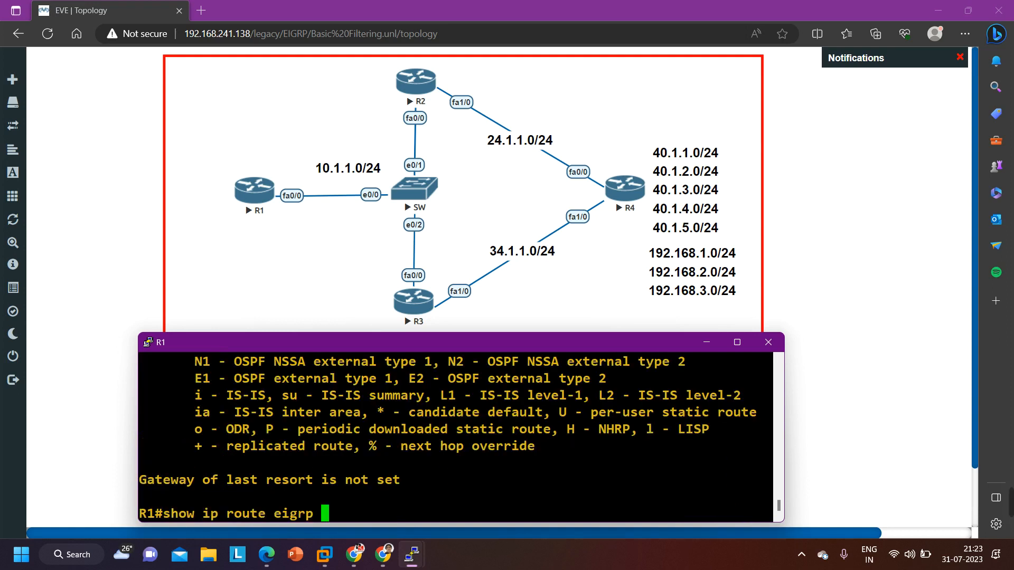
pyautogui.press('Down')
pyautogui.press('Return')
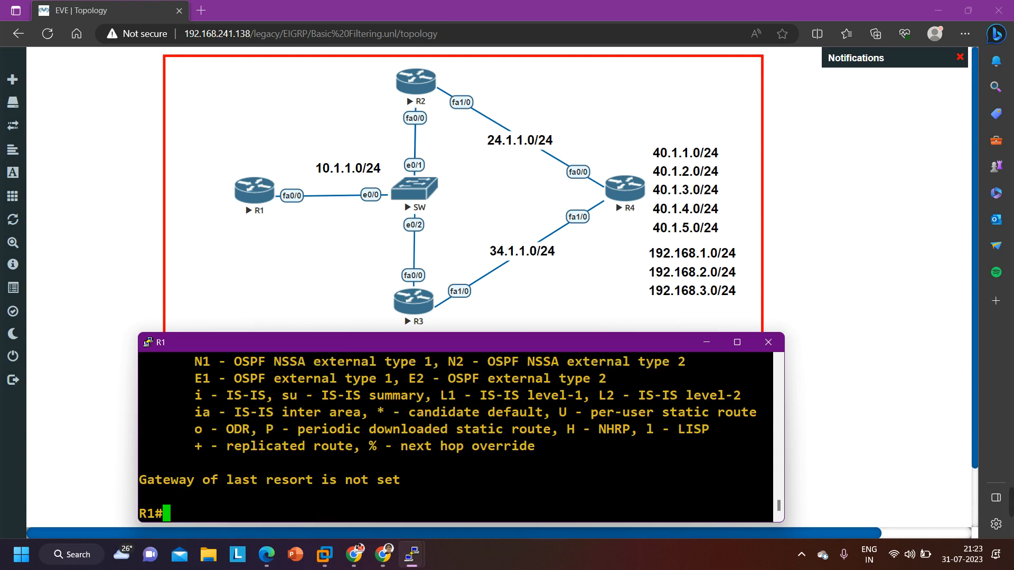
pyautogui.press('Return')
pyautogui.press('Return')
pyautogui.press('Return')
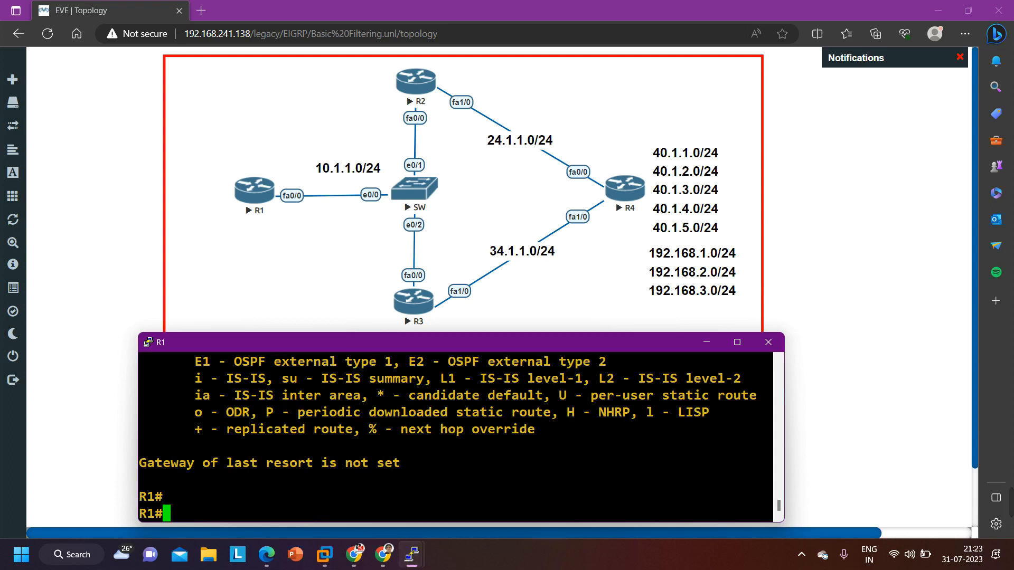
# Display the route maps configured on R1 to check the ccna sequence and its match clause
pyautogui.write('sho')
pyautogui.press('Tab')
pyautogui.write('ro')
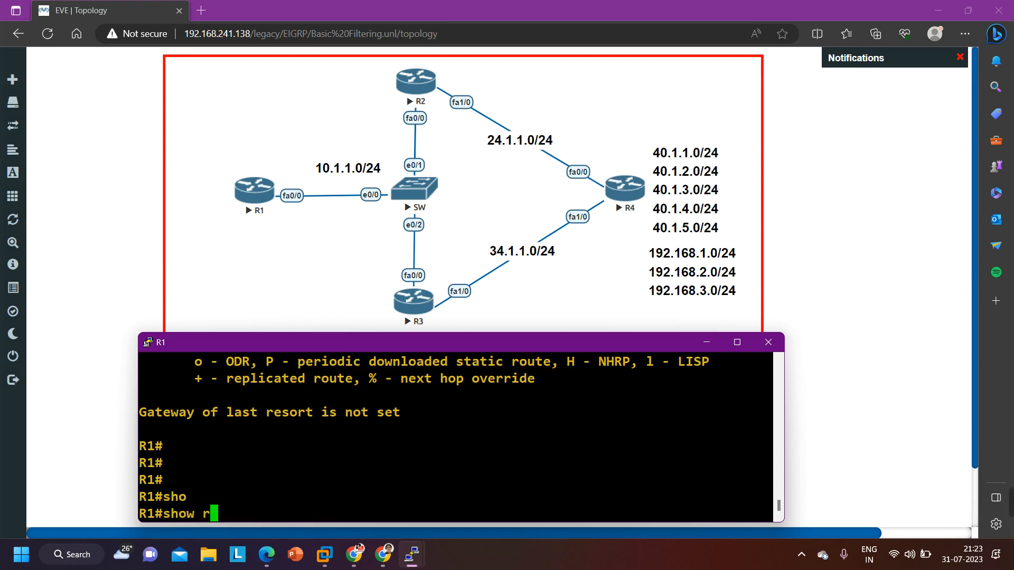
pyautogui.press('Tab')
pyautogui.write('u')
pyautogui.press('Tab')
pyautogui.write('te-')
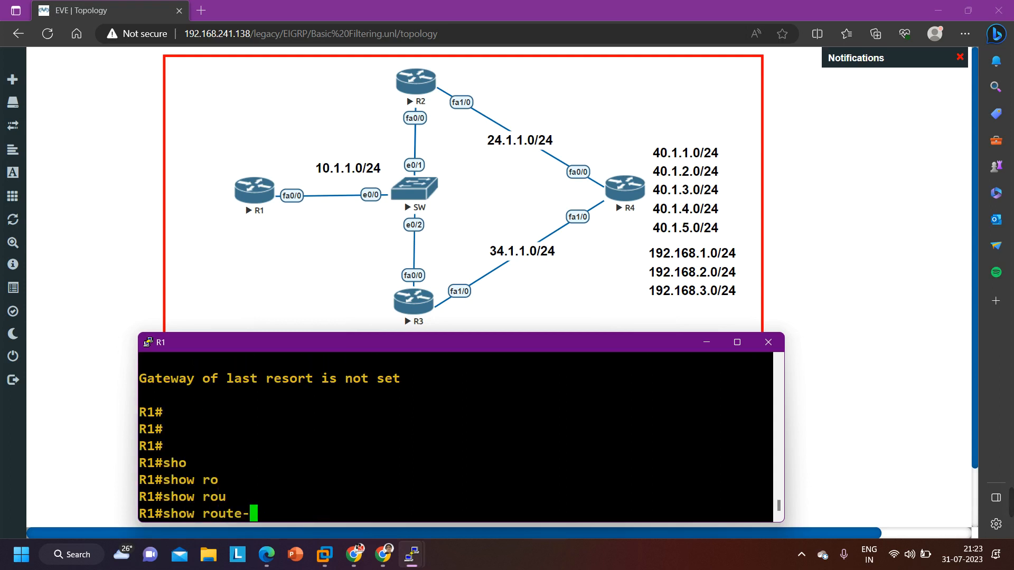
pyautogui.write('m')
pyautogui.press('Tab')
pyautogui.press('Return')
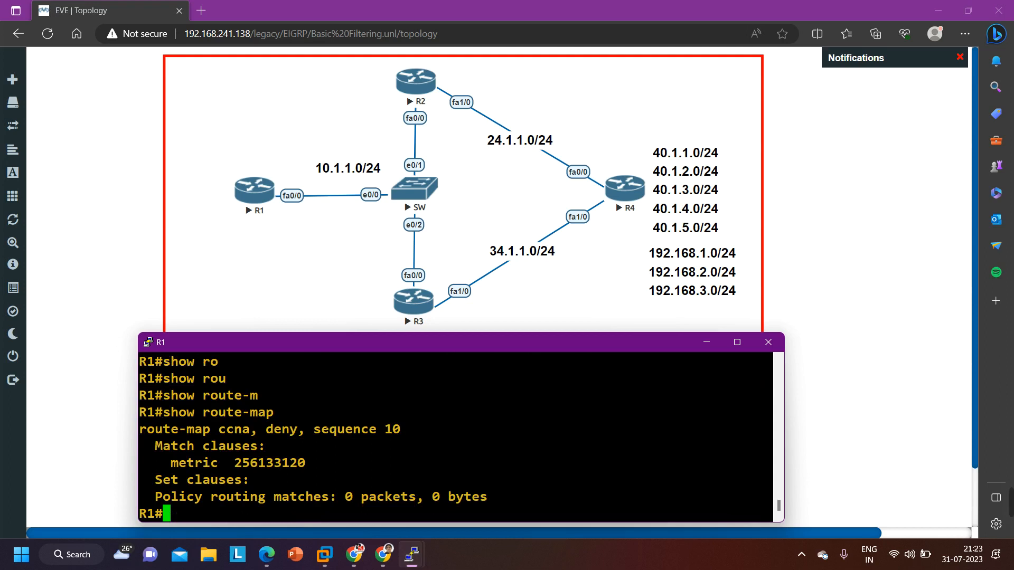
# Enter global configuration mode on R1 and open route map ccna for editing
pyautogui.press('Return')
pyautogui.write('conf')
pyautogui.press('Tab')
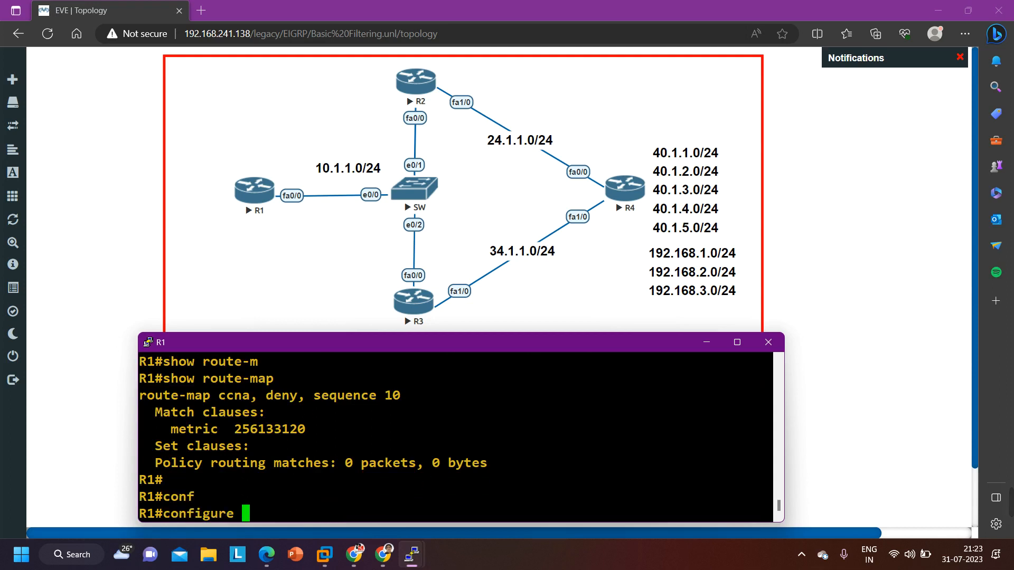
pyautogui.press('Return')
pyautogui.press('Return')
pyautogui.press('Return')
pyautogui.press('Return')
pyautogui.press('Return')
pyautogui.press('Return')
pyautogui.press('Return')
pyautogui.press('Return')
pyautogui.press('Return')
pyautogui.press('Return')
pyautogui.press('Return')
pyautogui.write('ro')
pyautogui.press('Tab')
pyautogui.write('ute')
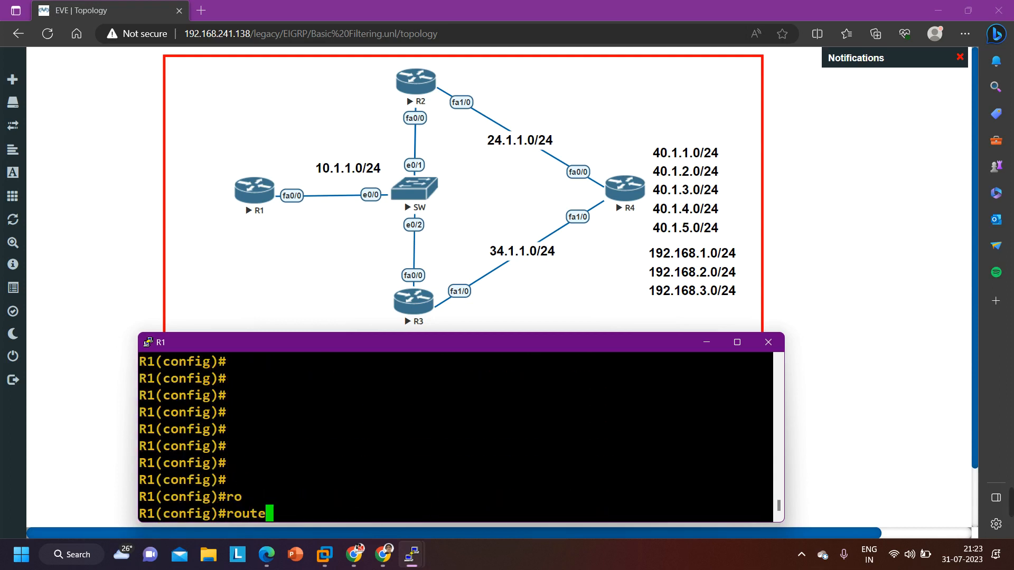
pyautogui.write('-m')
pyautogui.press('Tab')
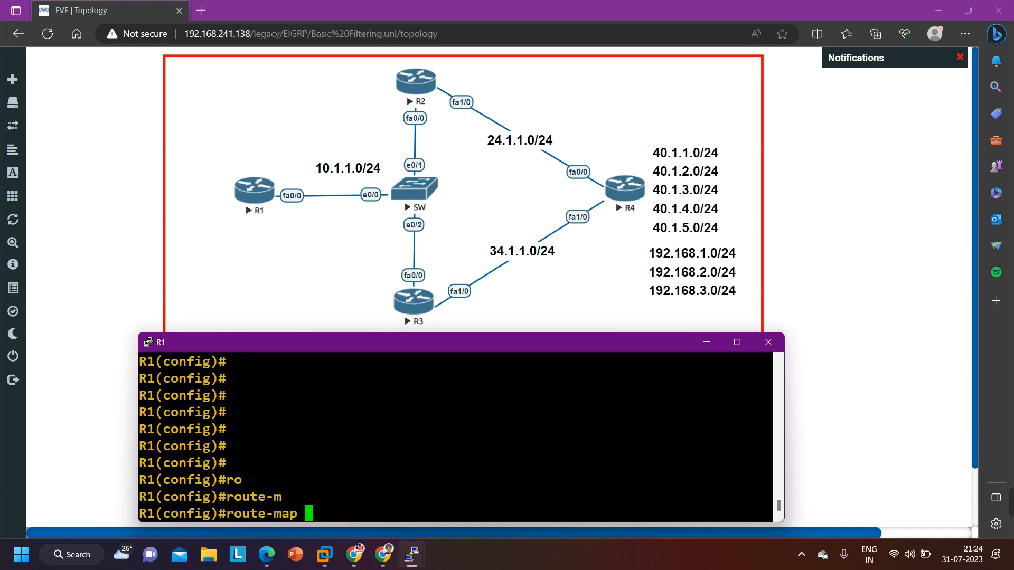
pyautogui.write('ccna')
pyautogui.press('Return')
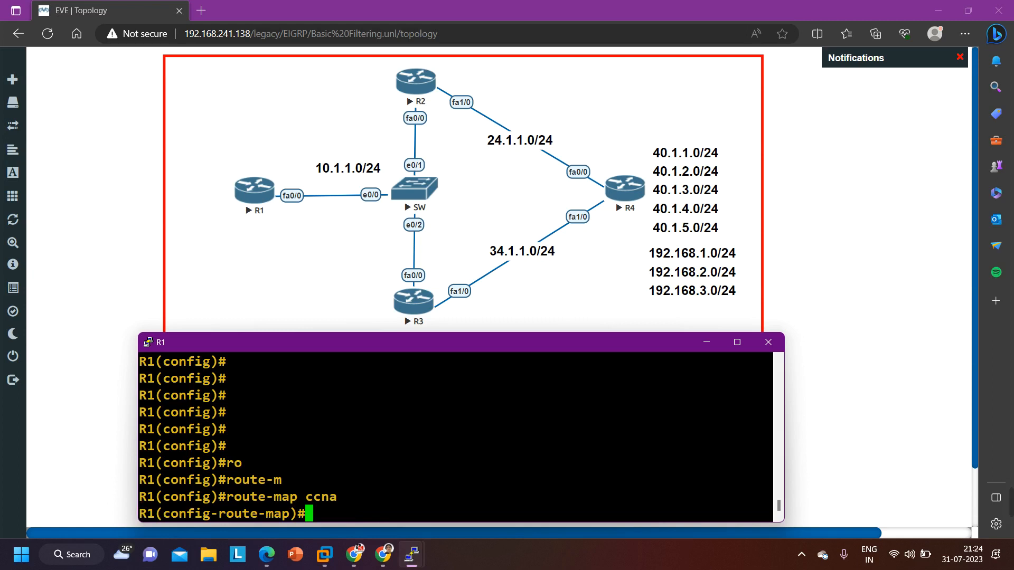
# List the IP address match options and match access list 10 in route map ccna
pyautogui.write('mat')
pyautogui.press('Tab')
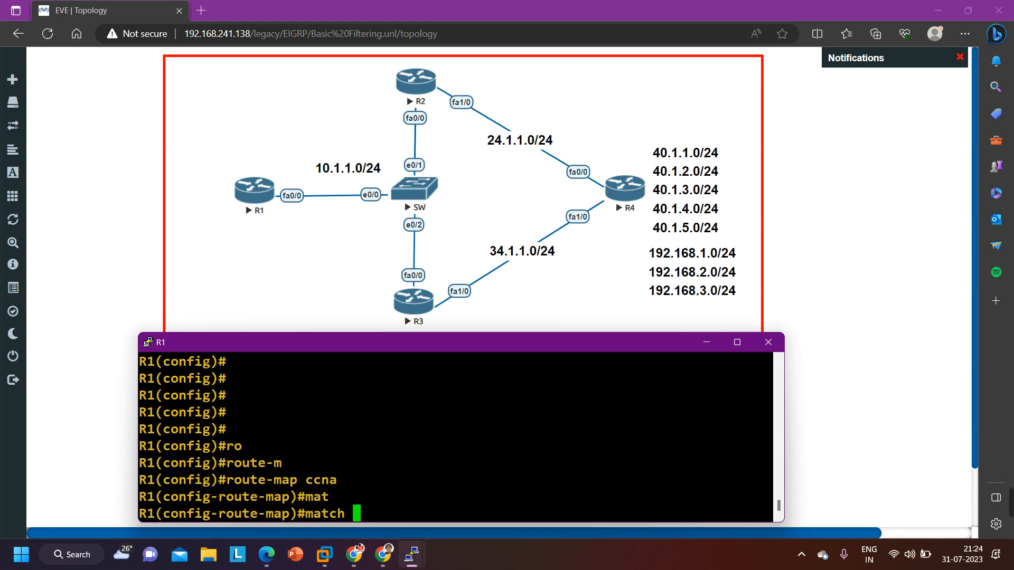
pyautogui.write('ip ad')
pyautogui.press('Tab')
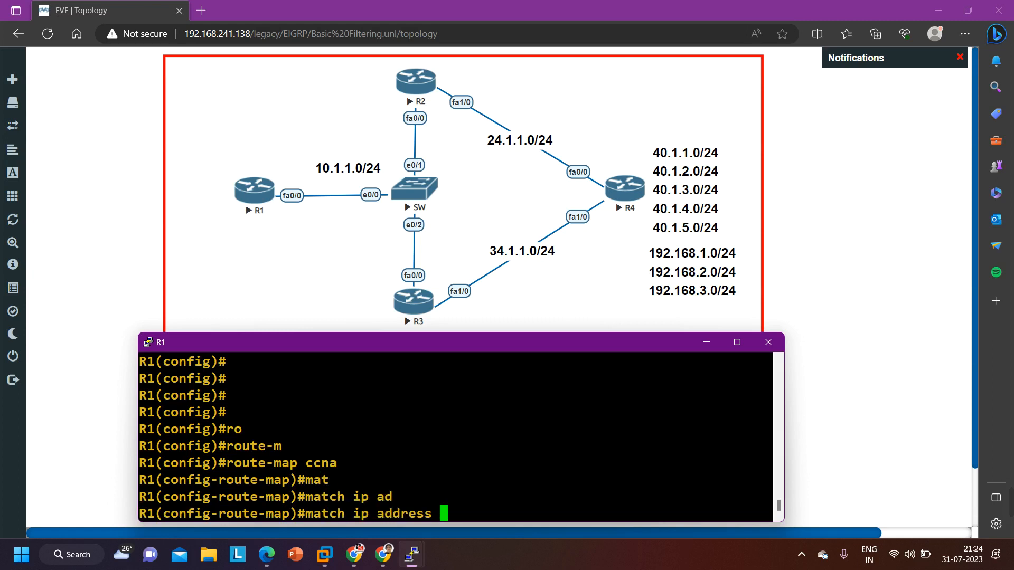
pyautogui.write('?')
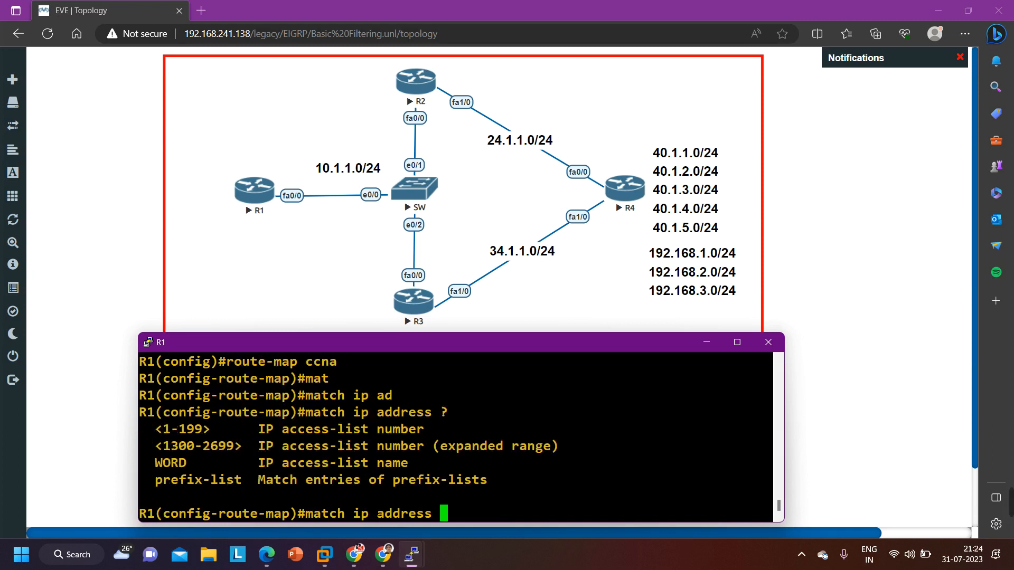
pyautogui.write('10')
pyautogui.press('Return')
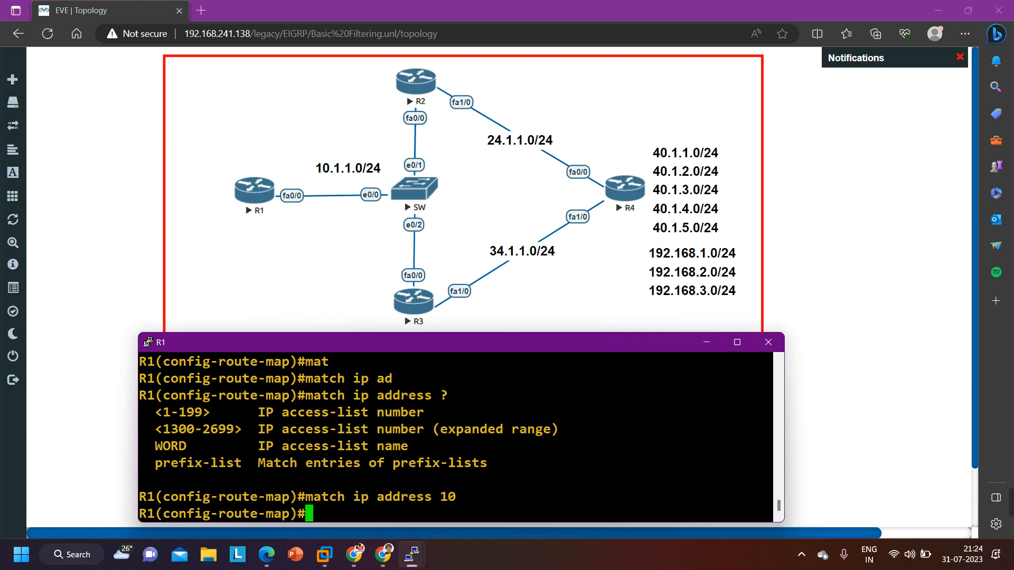
pyautogui.moveTo(1012, 502)
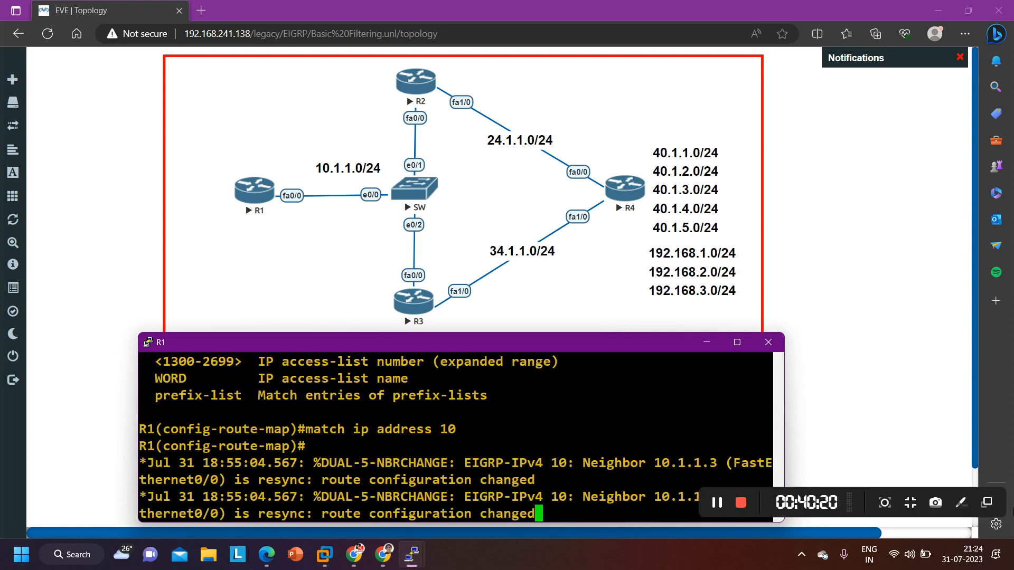
pyautogui.click(717, 506)
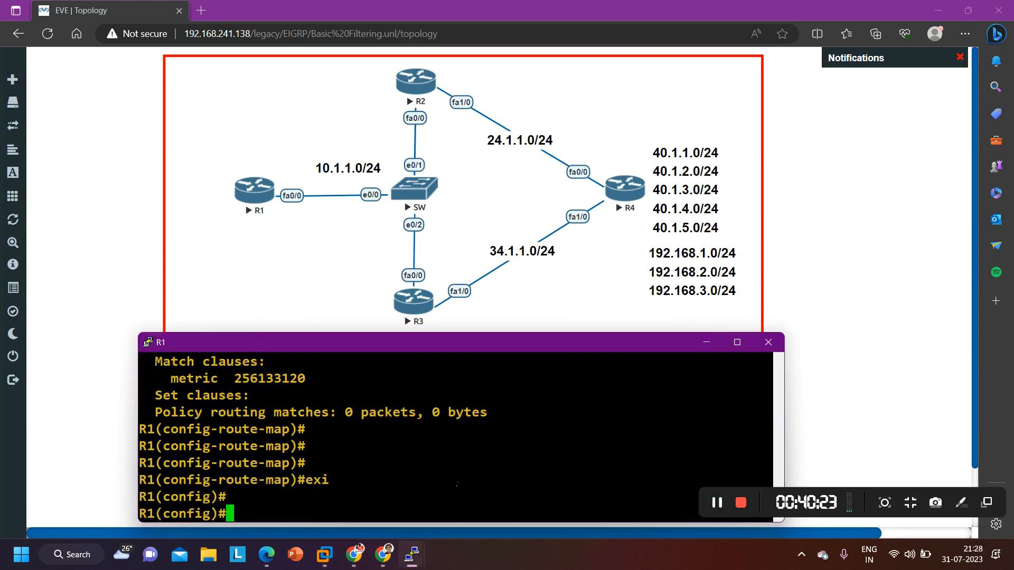
# Remove route map ccna from R1's configuration
pyautogui.write('no rou')
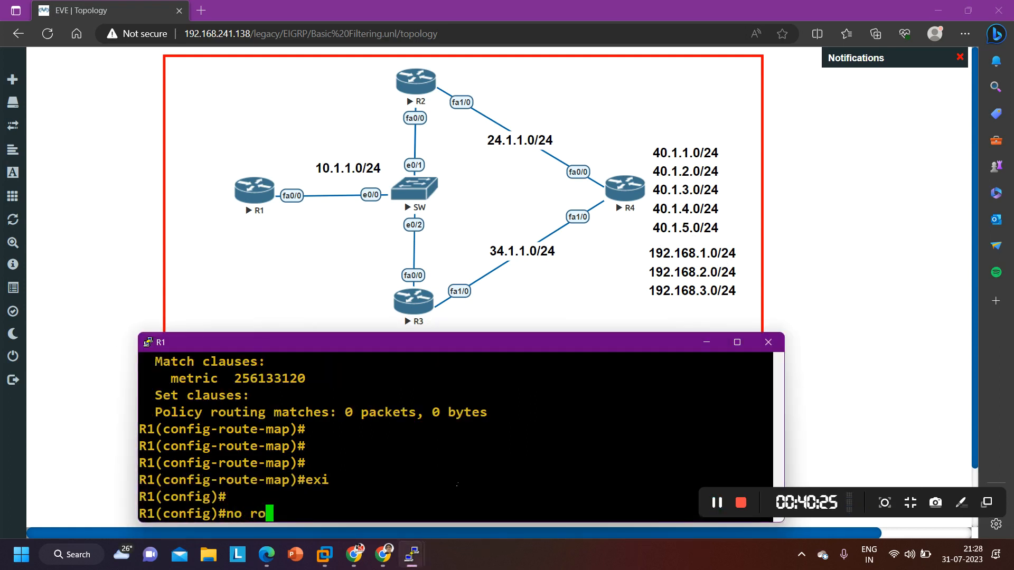
pyautogui.press('Tab')
pyautogui.write('te-map')
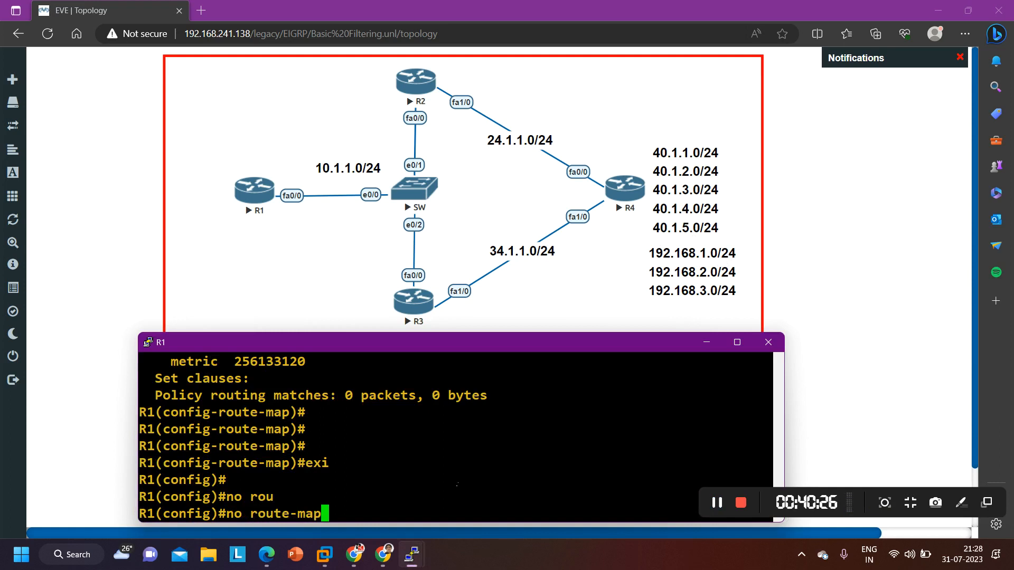
pyautogui.write(' ccna')
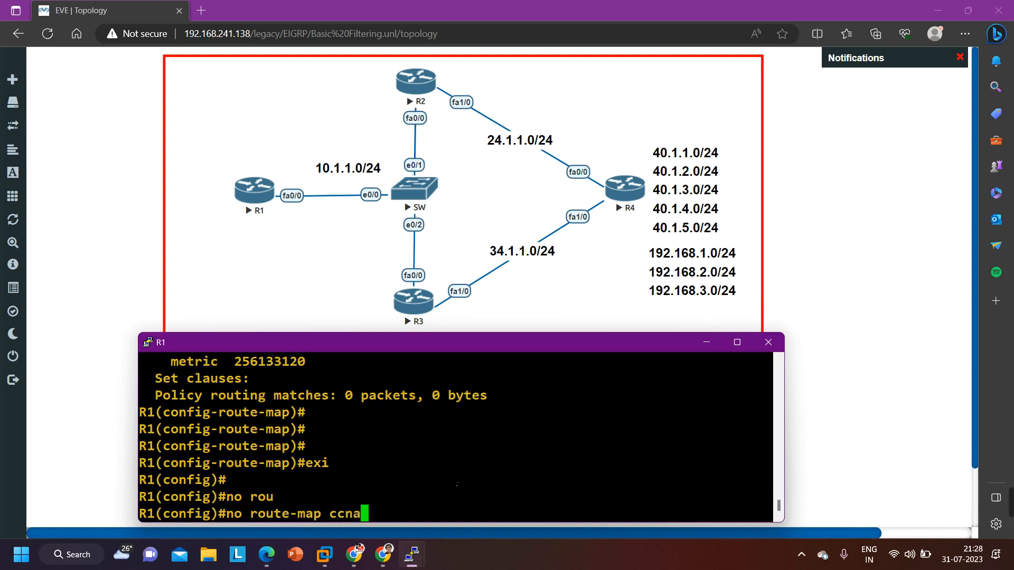
pyautogui.press('Return')
pyautogui.press('Return')
pyautogui.press('Return')
pyautogui.press('Return')
pyautogui.press('Return')
pyautogui.write('ro')
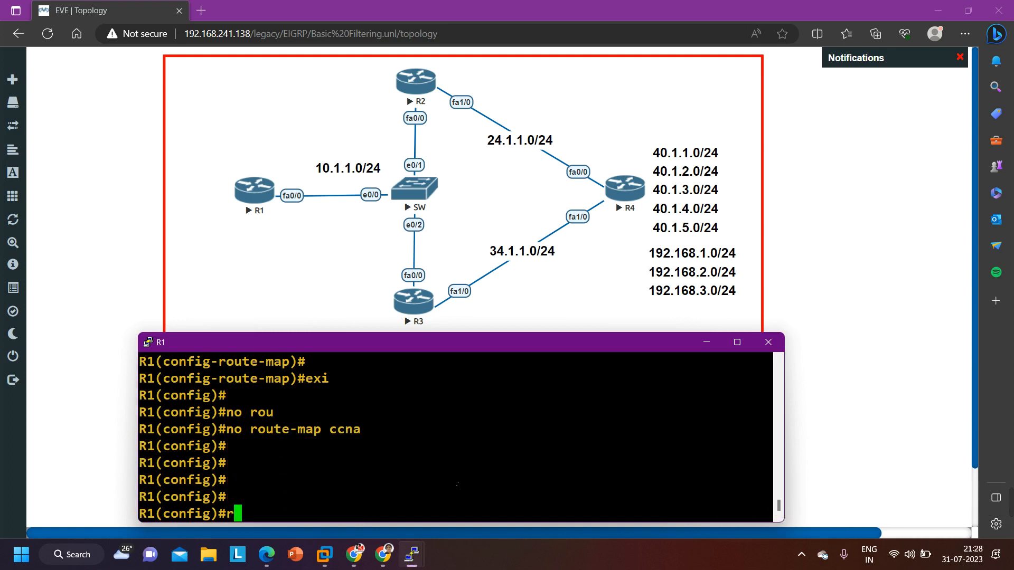
pyautogui.press('Tab')
pyautogui.write('ute-')
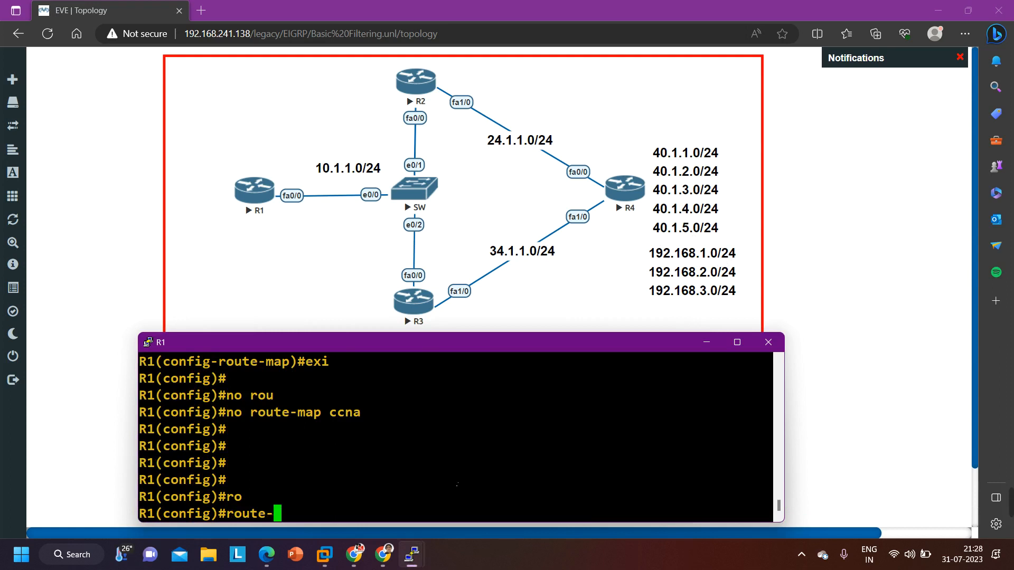
pyautogui.press('BackSpace')
pyautogui.press('BackSpace')
pyautogui.press('BackSpace')
pyautogui.press('BackSpace')
pyautogui.press('BackSpace')
pyautogui.press('BackSpace')
# Display R1's EIGRP routes from global configuration mode, and repeat the check once more
pyautogui.write('do show ip ro')
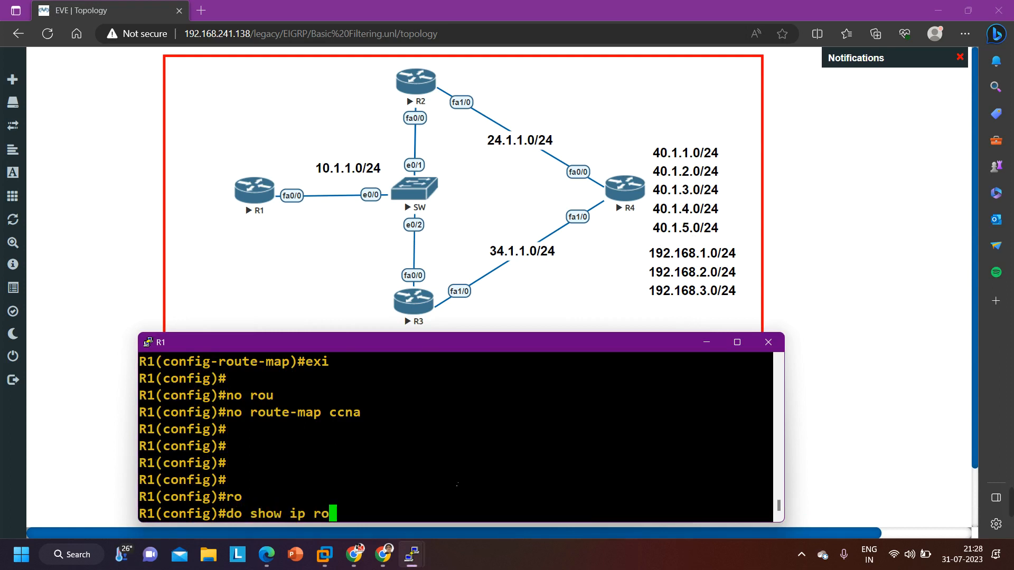
pyautogui.write('ute eigrp')
pyautogui.press('Return')
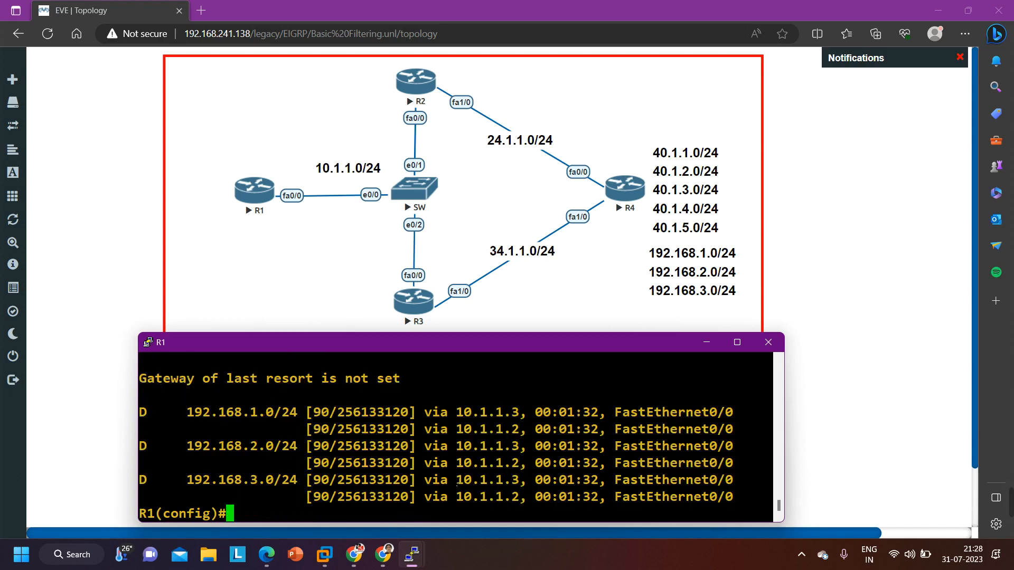
pyautogui.press('Return')
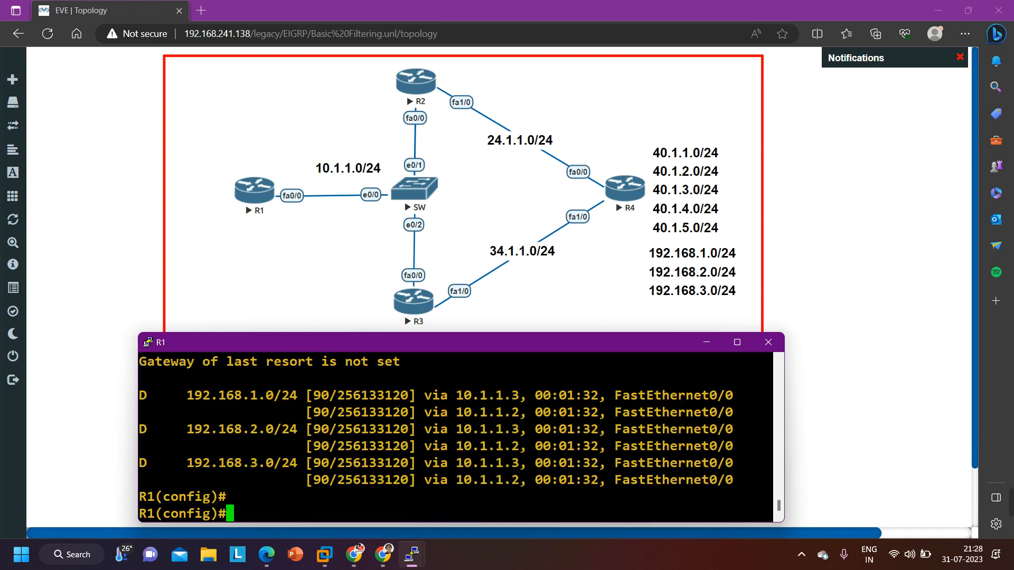
pyautogui.press('Return')
pyautogui.press('Up')
pyautogui.press('Return')
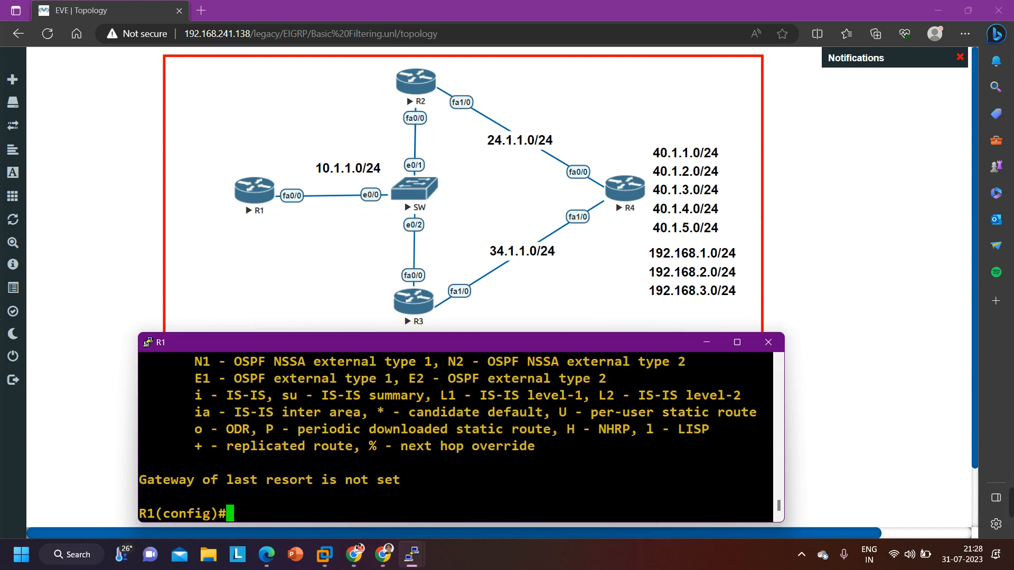
pyautogui.press('Return')
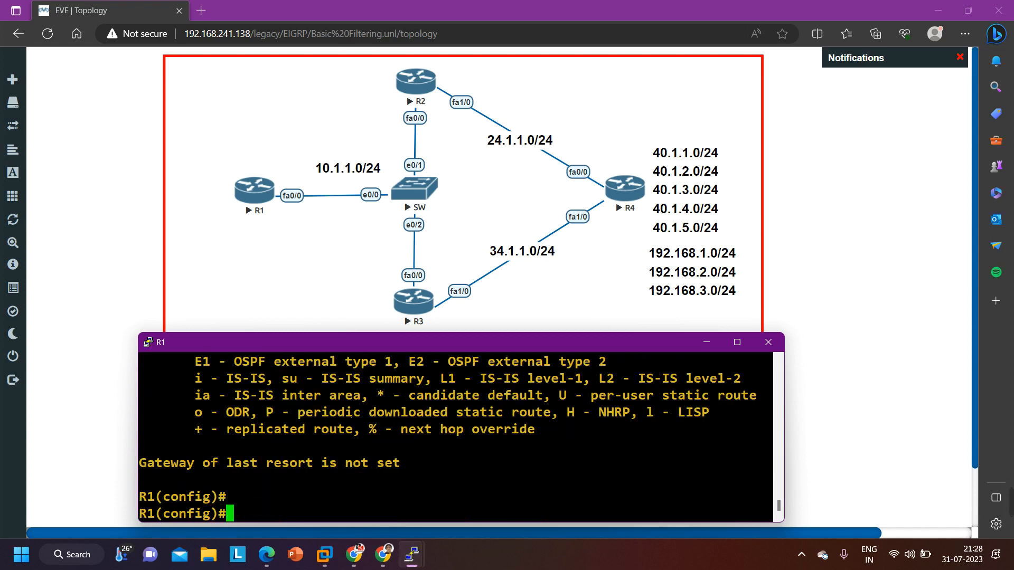
pyautogui.press('Return')
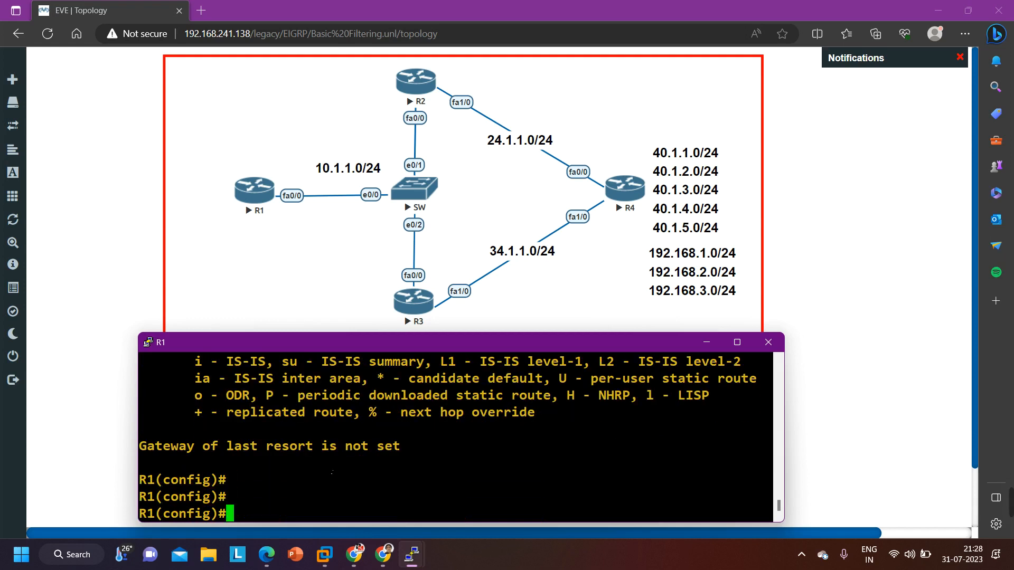
# Enter router configuration for EIGRP autonomous system 10 from R1's global configuration mode
pyautogui.write('ro')
pyautogui.press('Tab')
pyautogui.write('uter e')
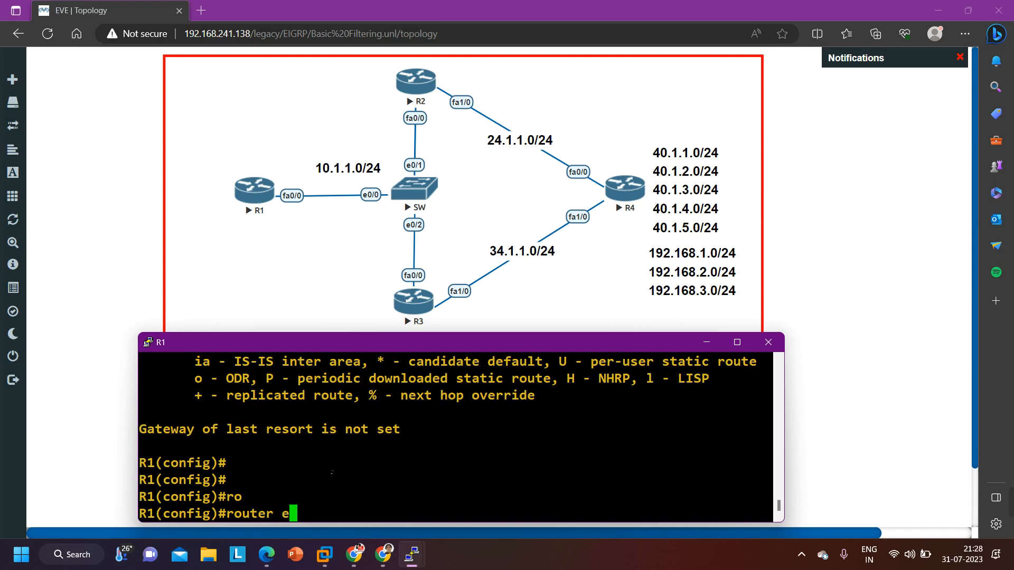
pyautogui.write('i')
pyautogui.press('Tab')
pyautogui.write('10')
pyautogui.press('Return')
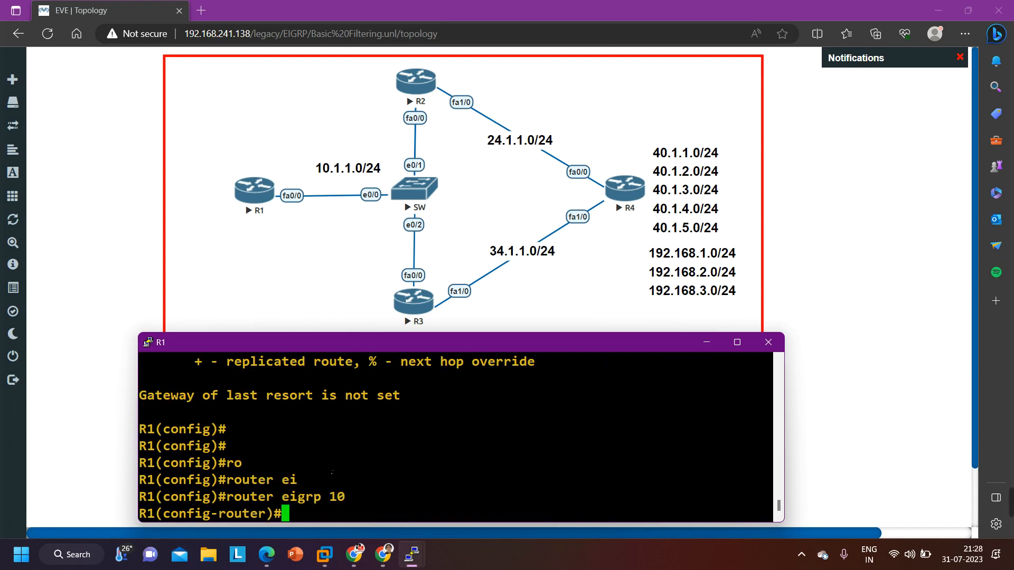
# Remove the inbound distribute list that uses route map ccna from EIGRP 10
pyautogui.write('no di')
pyautogui.press('Tab')
pyautogui.write('st')
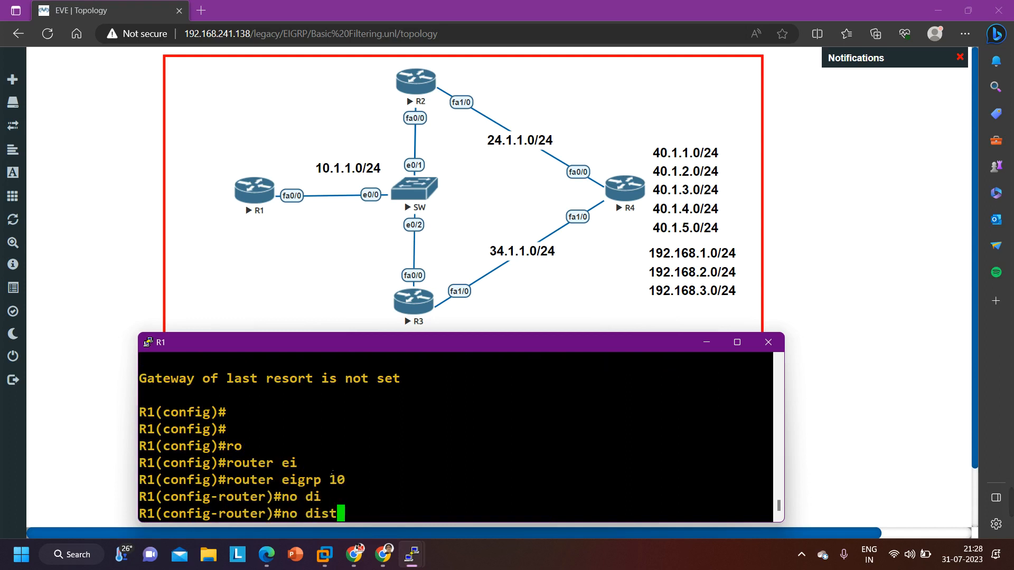
pyautogui.write('r')
pyautogui.press('Tab')
pyautogui.write('ro')
pyautogui.press('Tab')
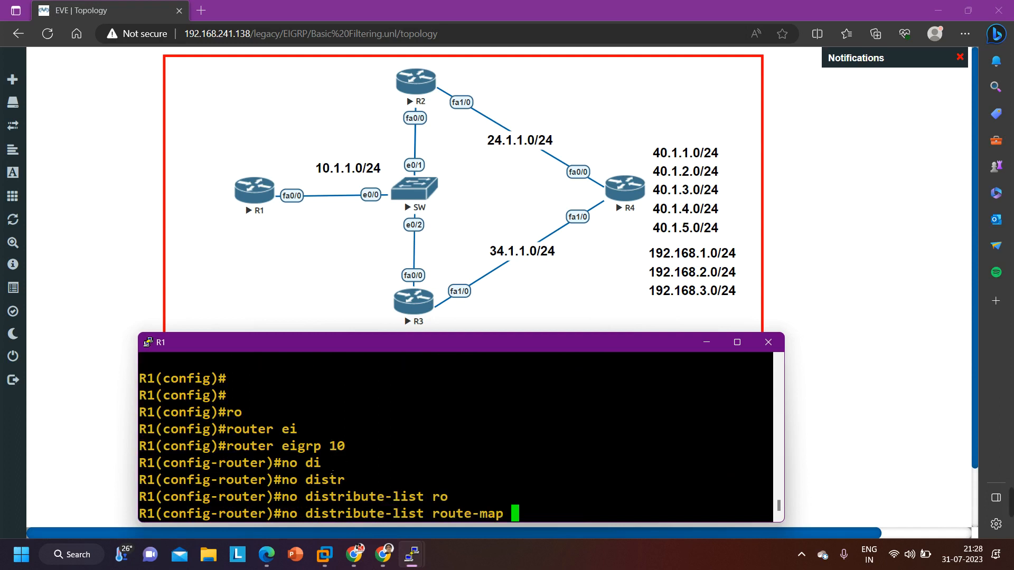
pyautogui.write('ccna in')
pyautogui.press('Return')
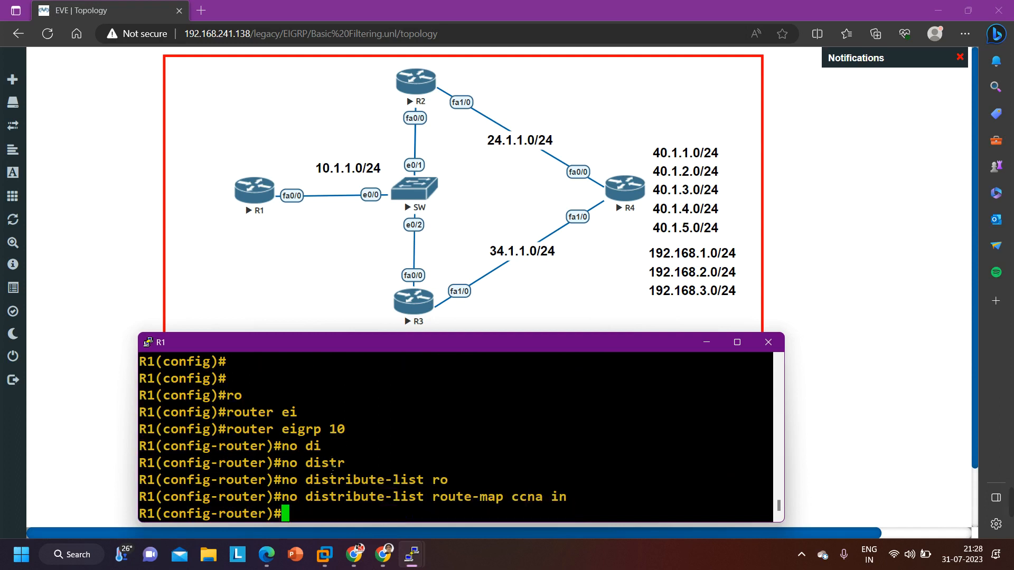
pyautogui.press('Return')
pyautogui.press('Return')
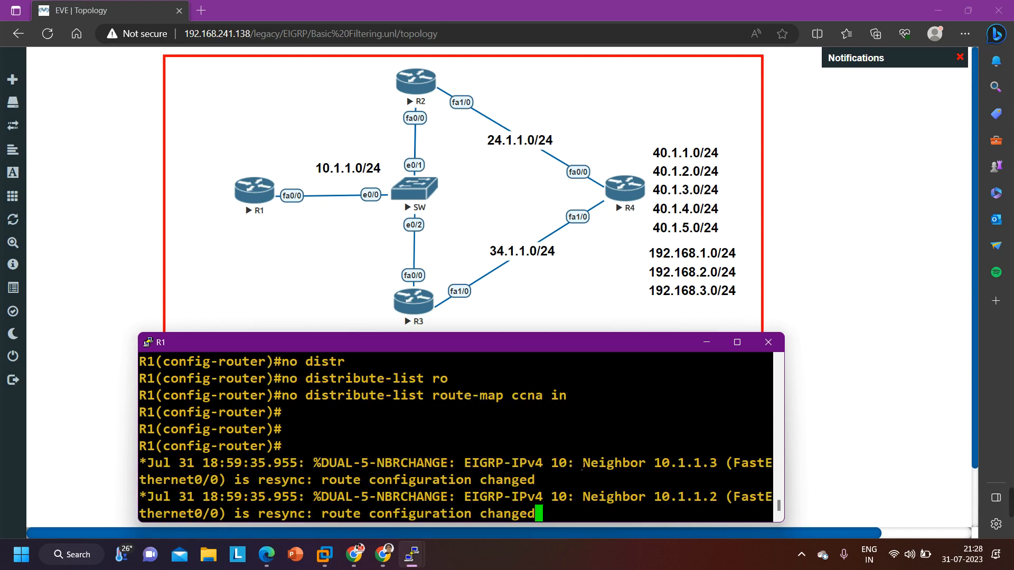
# Display R1's EIGRP routes from router configuration mode and highlight the 192.168.2.0/24 entry with its metric
pyautogui.press('Return')
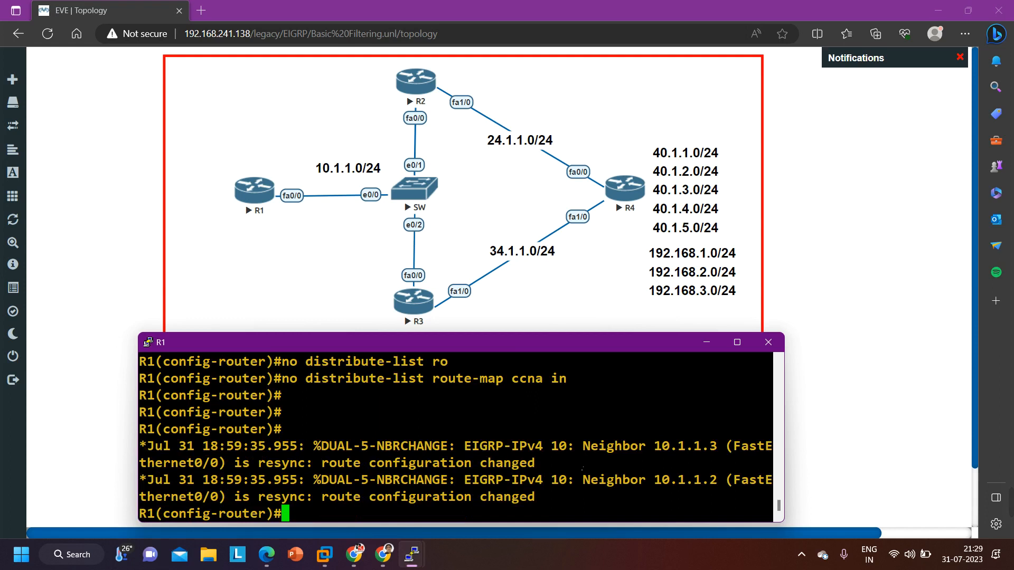
pyautogui.press('Return')
pyautogui.press('Return')
pyautogui.press('Return')
pyautogui.press('Return')
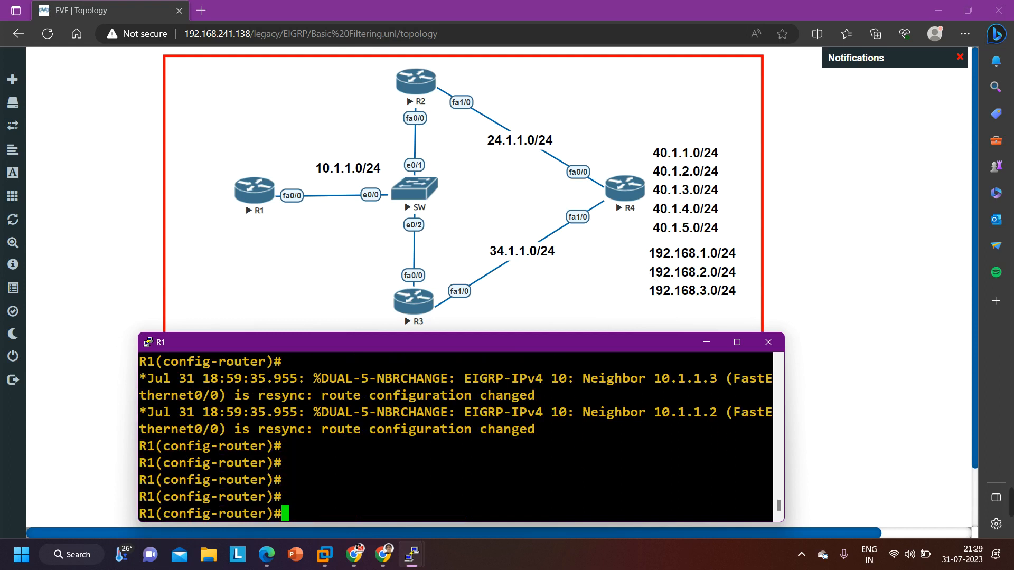
pyautogui.write('router eigrp 10')
pyautogui.press('Up')
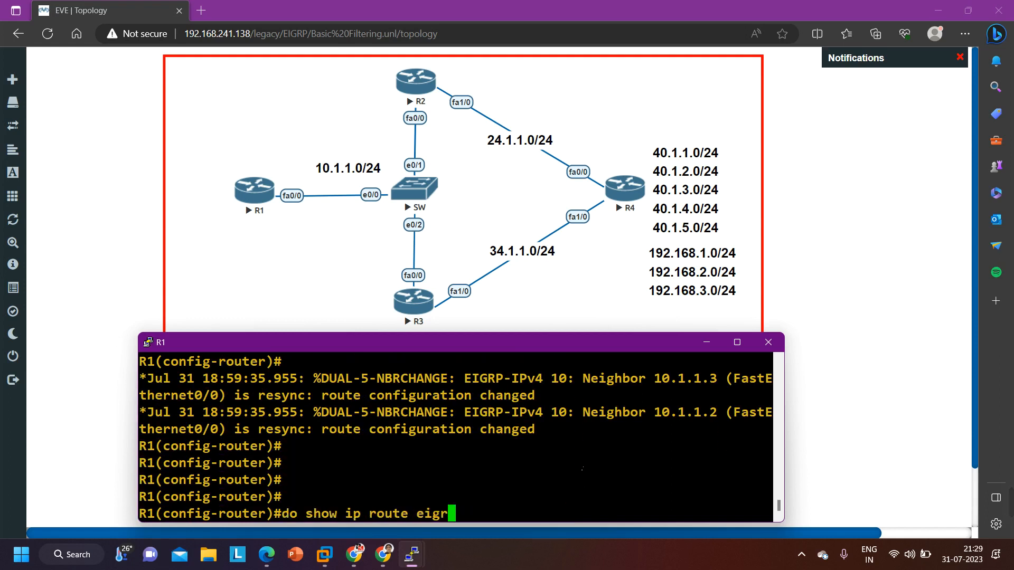
pyautogui.press('Return')
pyautogui.press('Return')
pyautogui.press('Return')
pyautogui.press('Return')
pyautogui.press('Return')
pyautogui.press('Return')
pyautogui.press('Return')
pyautogui.press('Return')
pyautogui.press('Return')
pyautogui.press('Return')
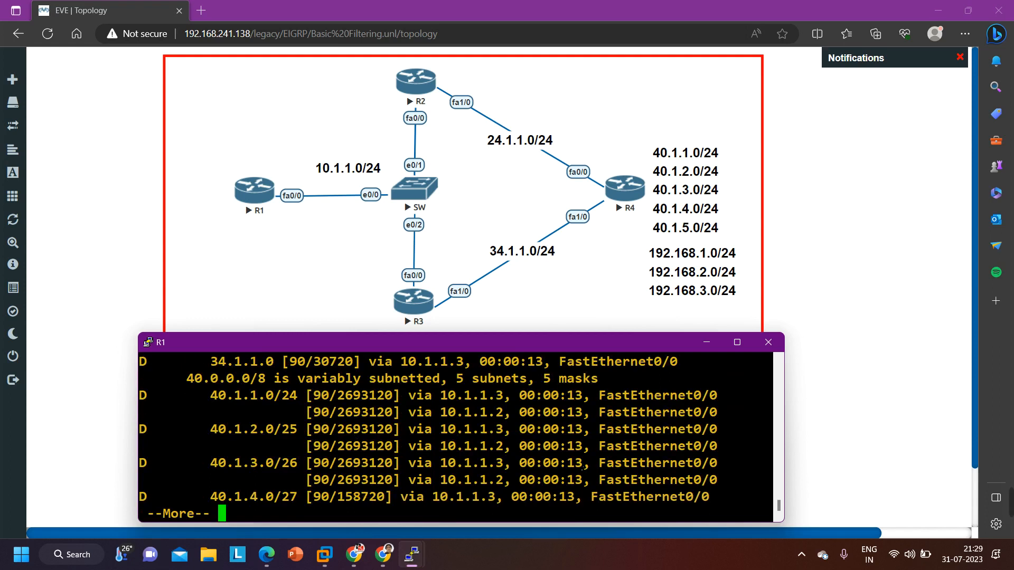
pyautogui.moveTo(210, 443); pyautogui.dragTo(422, 482)
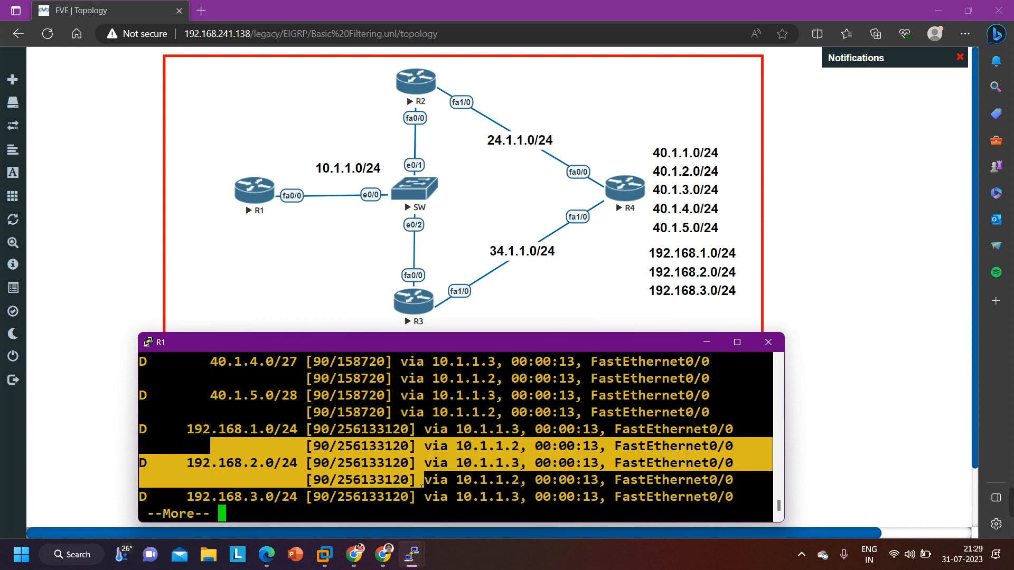
# Copy the metric 256133120 from the 192.168.1.0/24 route entry and return R1 to global configuration mode
pyautogui.moveTo(218, 378); pyautogui.dragTo(321, 395)
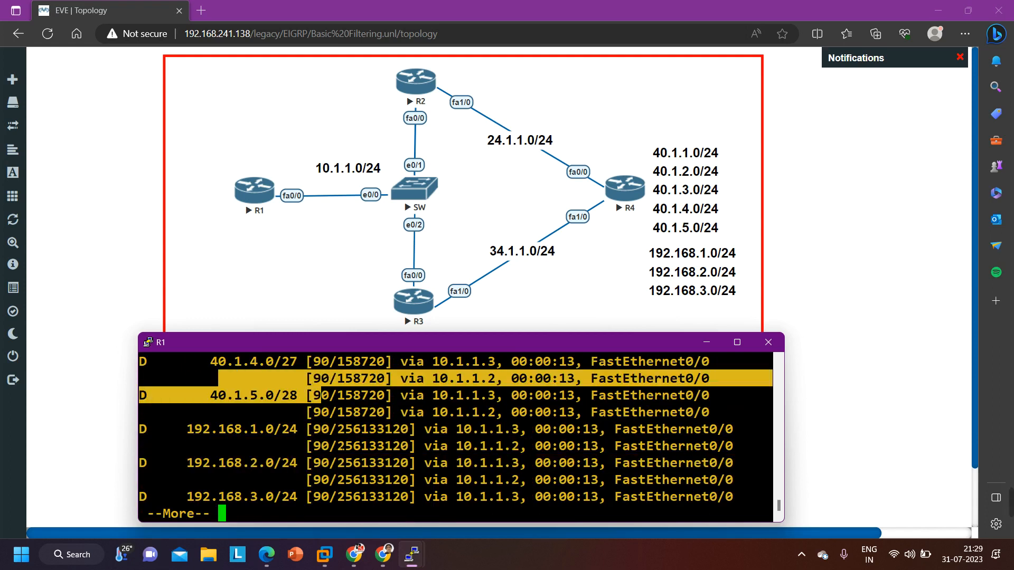
pyautogui.moveTo(337, 446); pyautogui.dragTo(408, 446)
pyautogui.hotkey('ctrl', 'c')
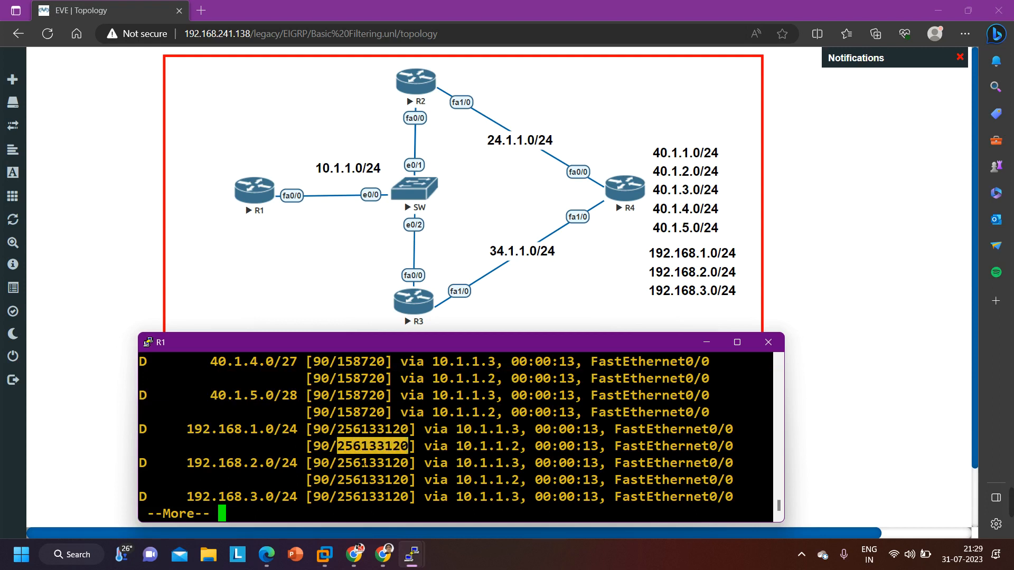
pyautogui.press('space')
pyautogui.write('exi')
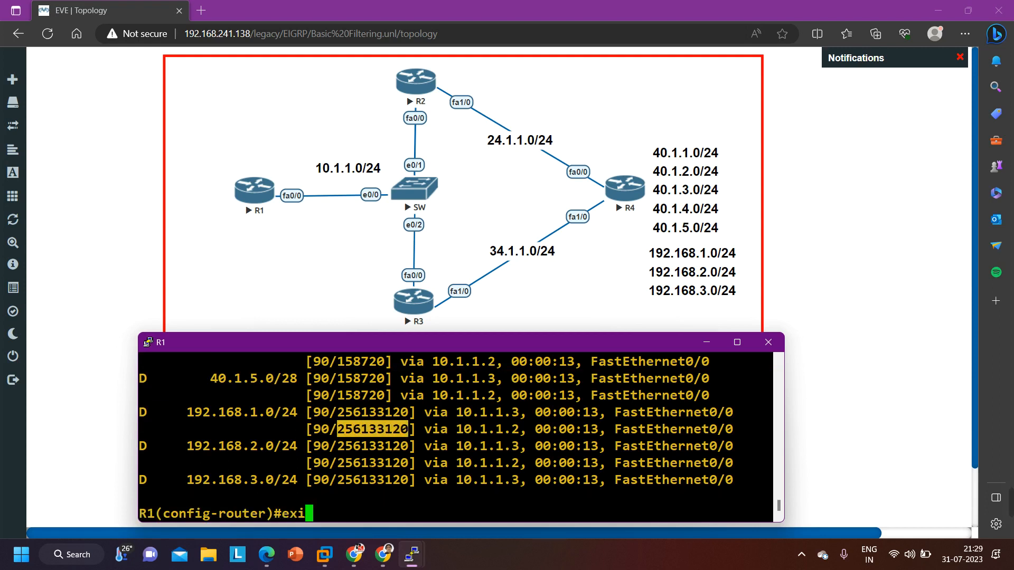
pyautogui.press('Return')
pyautogui.press('Return')
pyautogui.press('Return')
# Create a deny entry in route map ccna on R1 with the default sequence number
pyautogui.write('ro')
pyautogui.press('Tab')
pyautogui.write('ute-m')
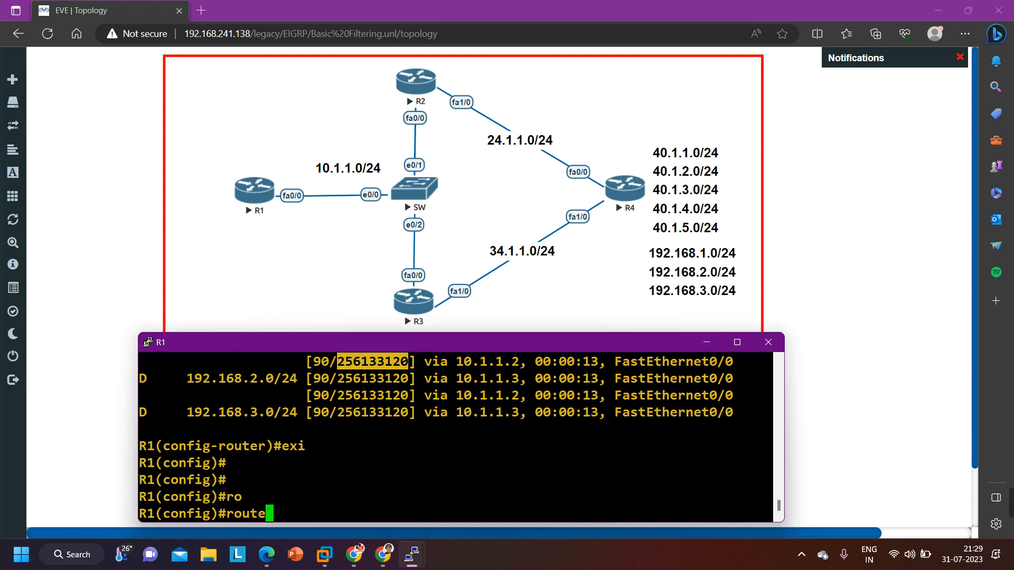
pyautogui.press('Tab')
pyautogui.write('ccna')
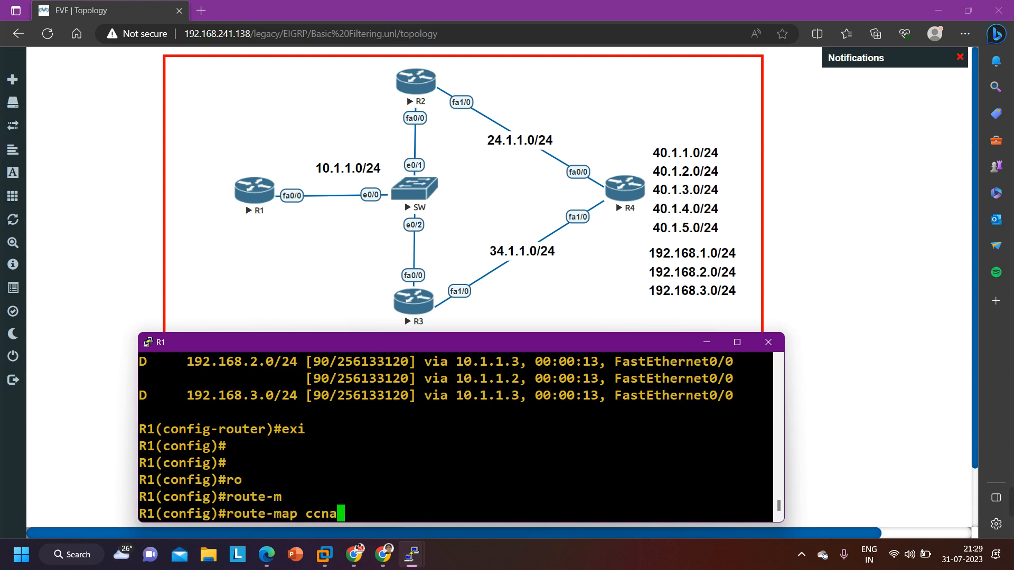
pyautogui.write(' den')
pyautogui.press('Tab')
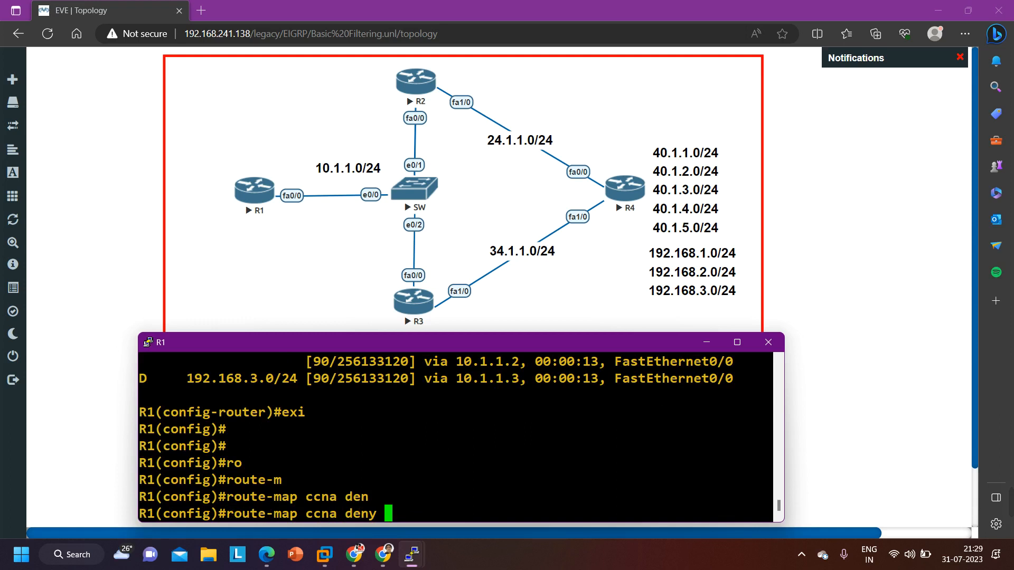
pyautogui.press('Return')
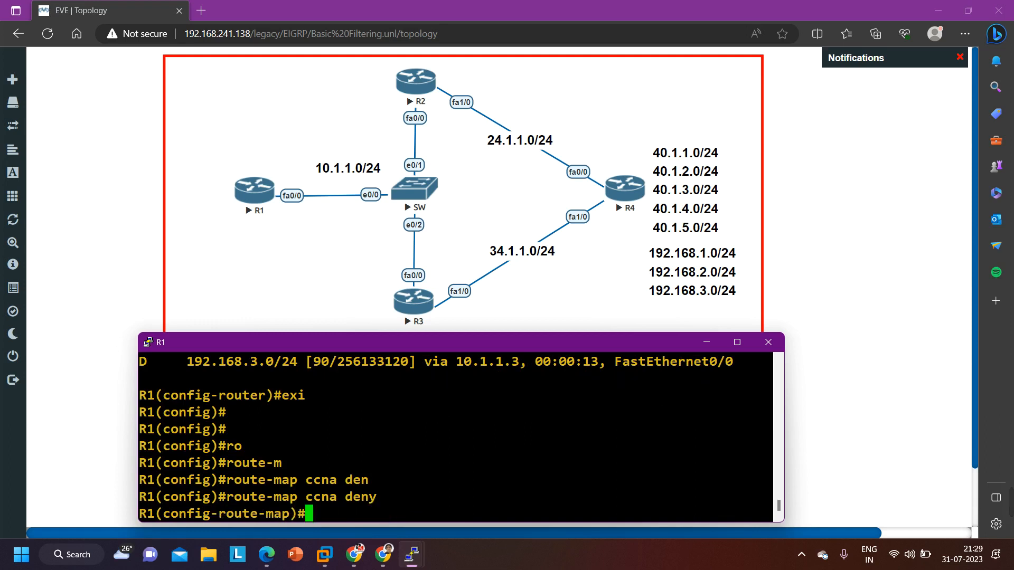
# Match metric 256133120 in the deny entry of route map ccna, and exit route-map configuration
pyautogui.write('mat')
pyautogui.press('Tab')
pyautogui.write('me')
pyautogui.press('Tab')
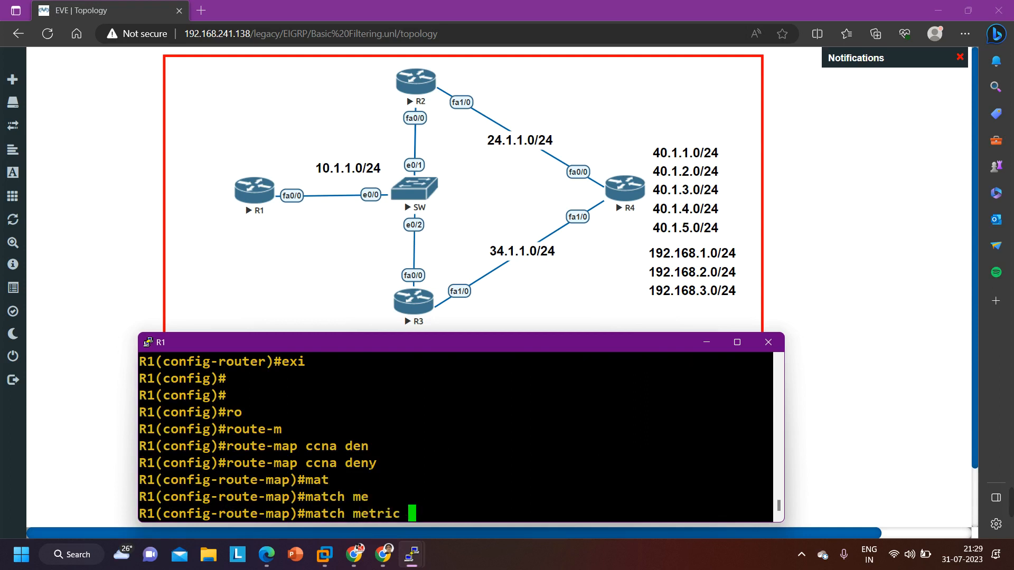
pyautogui.press('shift+Insert')
pyautogui.press('Return')
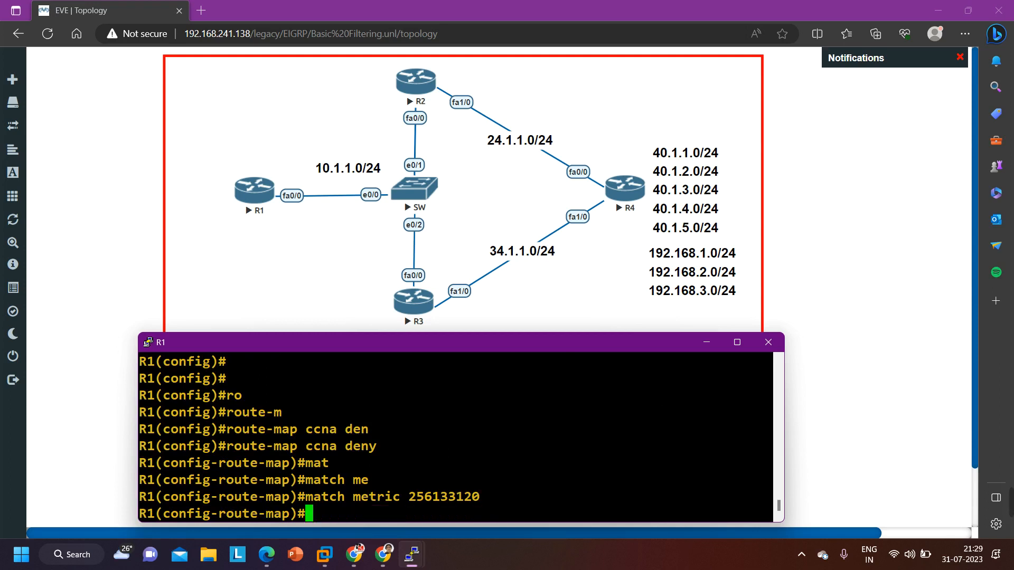
pyautogui.write('exi')
pyautogui.press('Return')
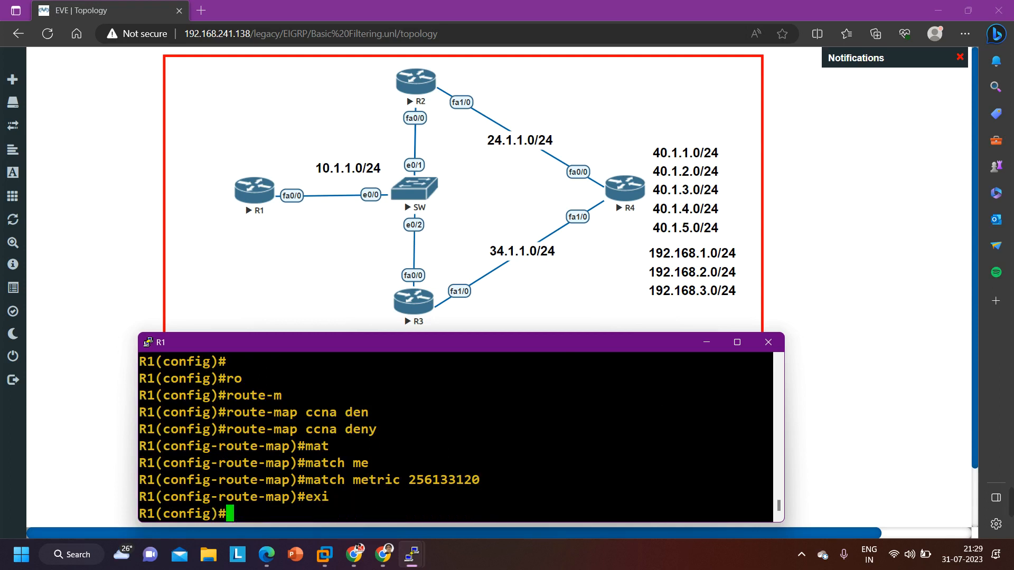
# Add a permit entry with sequence 11 and no match clause to route map ccna, and return to global configuration mode
pyautogui.write('ro')
pyautogui.press('Tab')
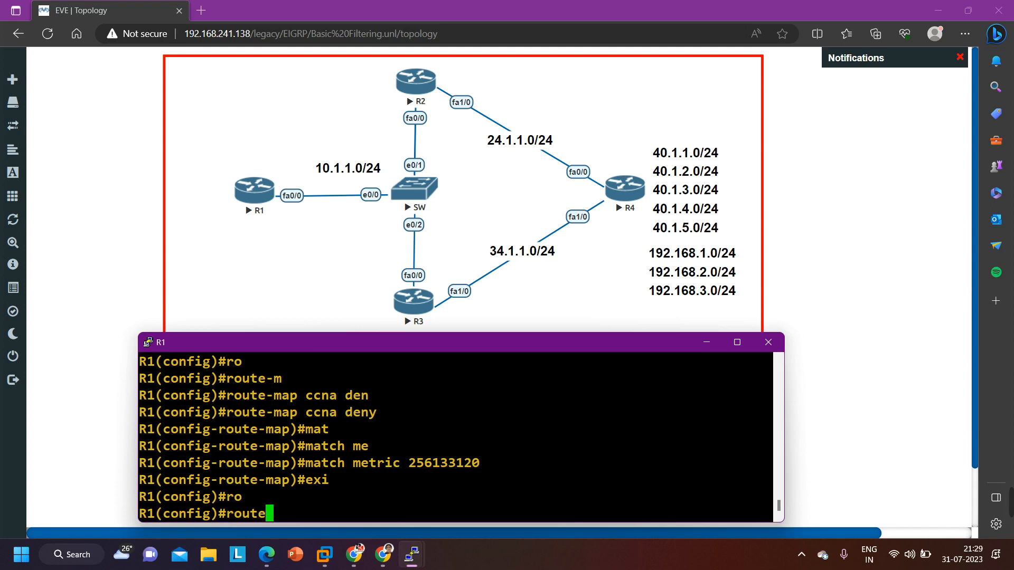
pyautogui.write('-m')
pyautogui.press('Tab')
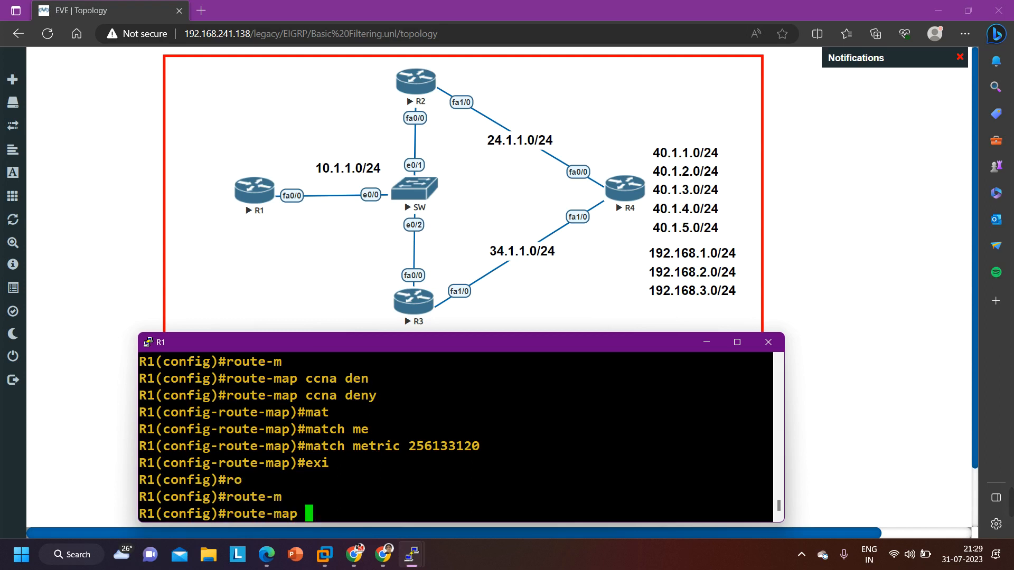
pyautogui.write('ccna per')
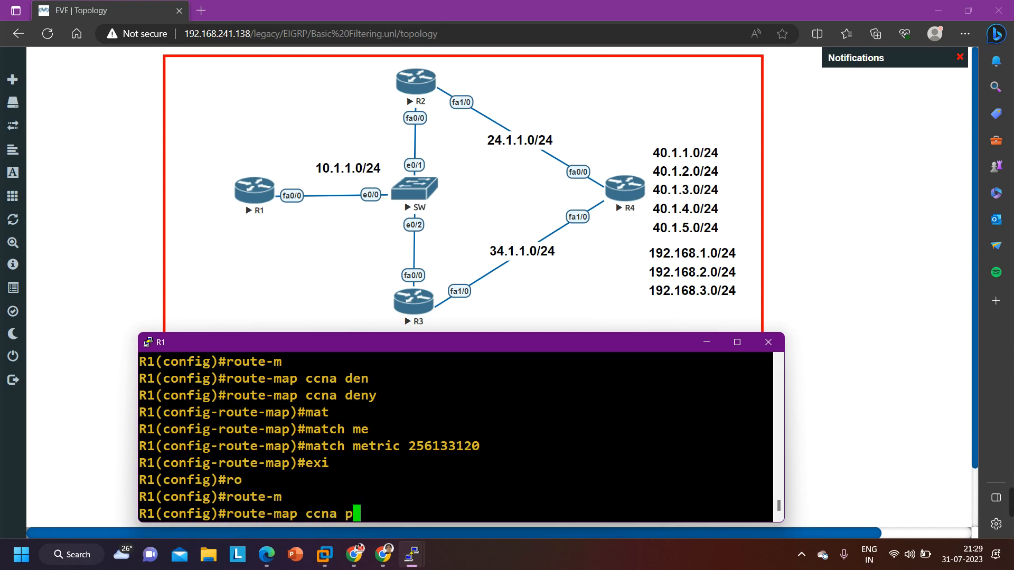
pyautogui.press('Tab')
pyautogui.write('11')
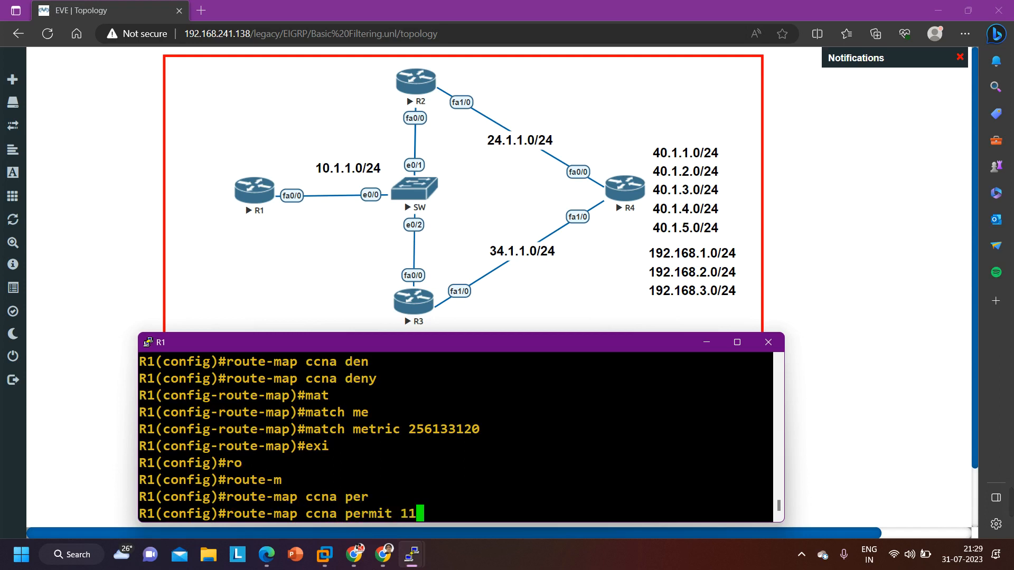
pyautogui.press('Return')
pyautogui.write('exi')
pyautogui.press('Return')
pyautogui.press('Return')
pyautogui.press('Return')
pyautogui.press('Return')
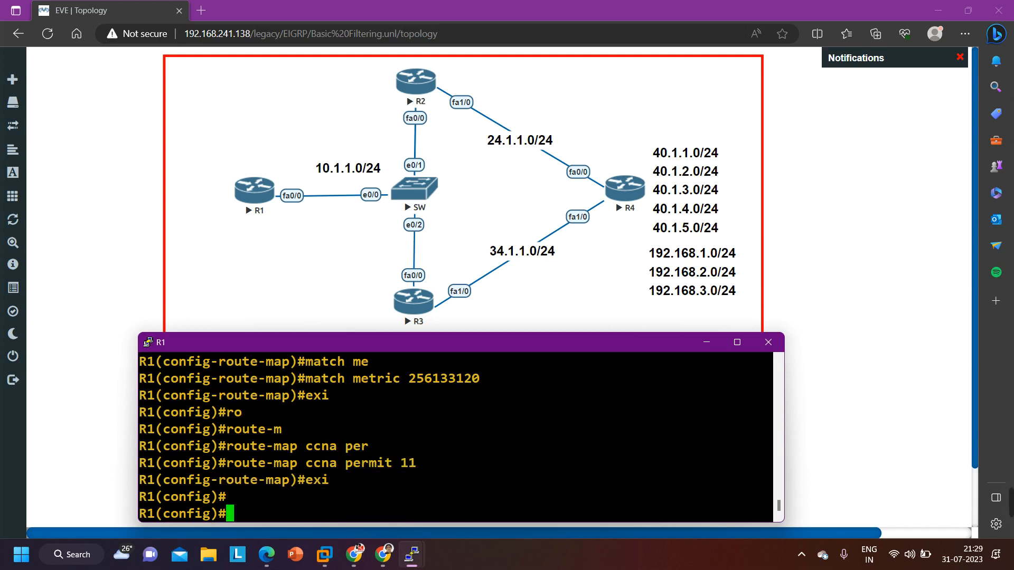
# Display the route maps configured on R1 from global configuration mode
pyautogui.scroll(2, 455, 438)
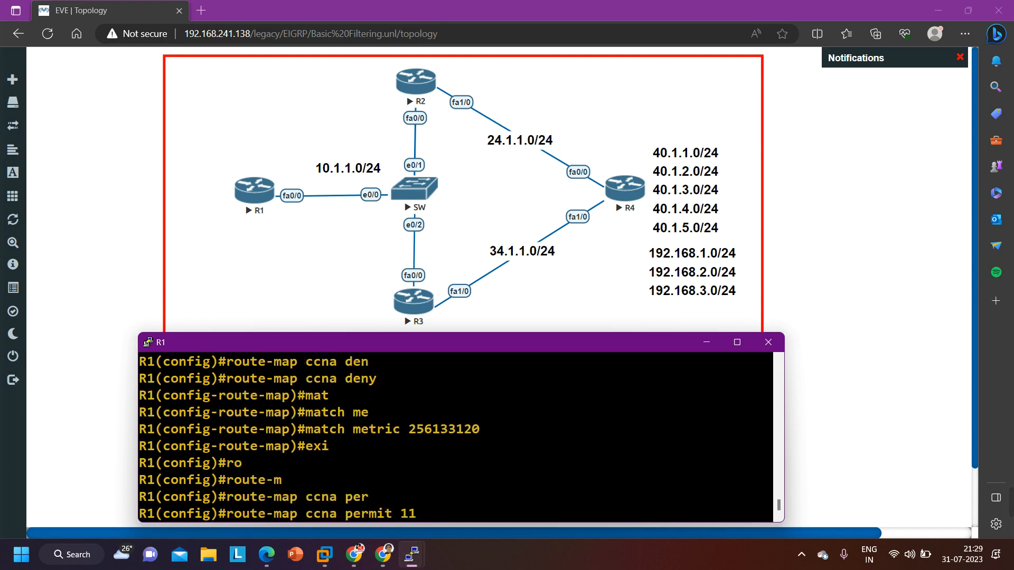
pyautogui.scroll(-2, 455, 437)
pyautogui.write('do ')
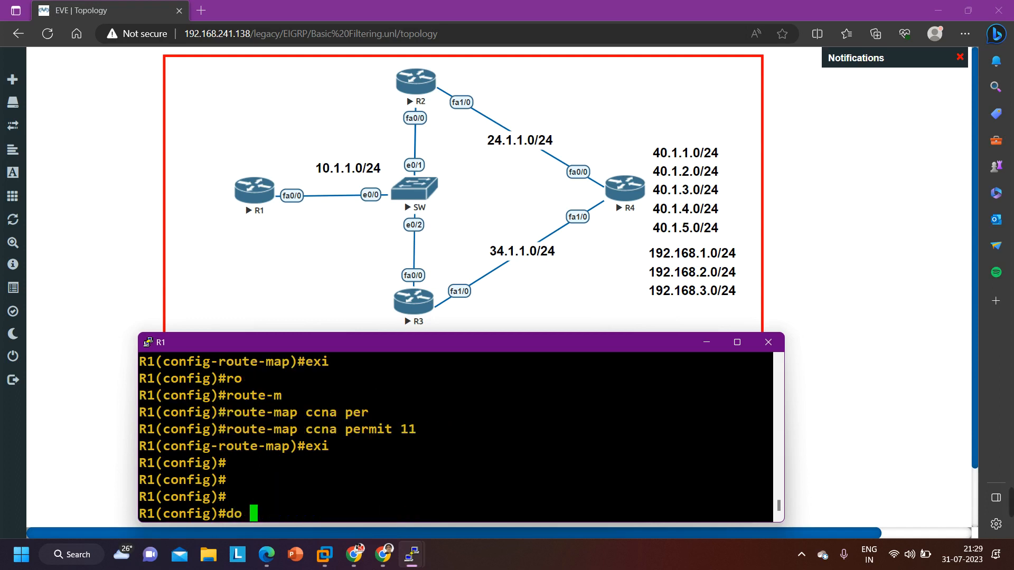
pyautogui.write('show rout')
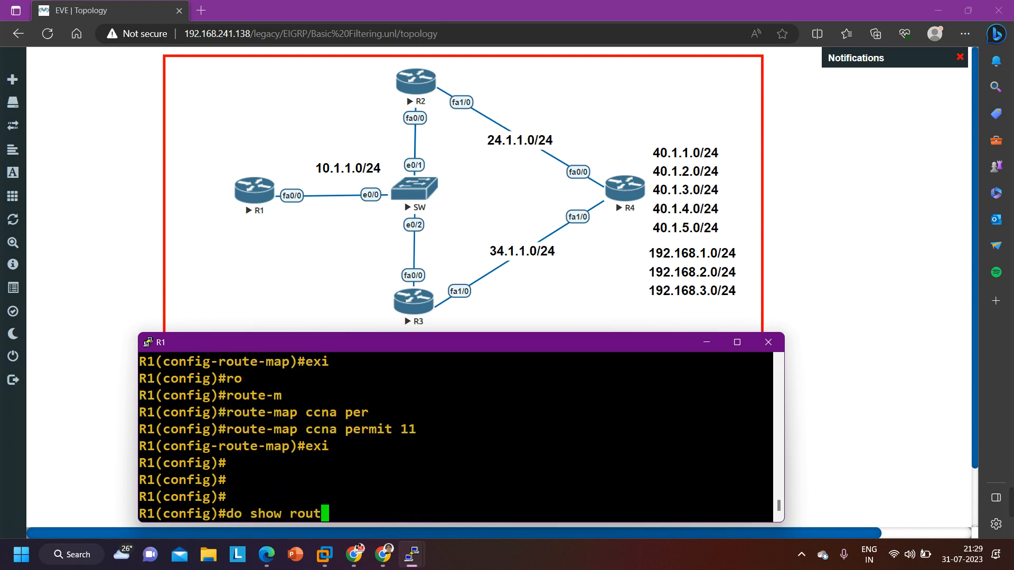
pyautogui.write('e-map')
pyautogui.press('Return')
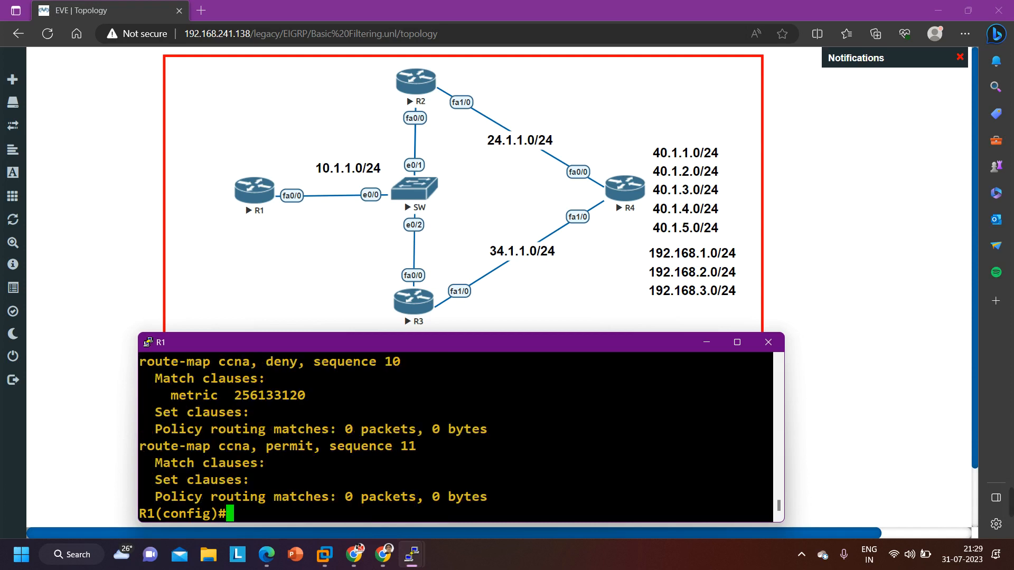
# Examine the action, sequence number and metric clause of route map ccna's deny and permit entries
pyautogui.scroll(2, 456, 438)
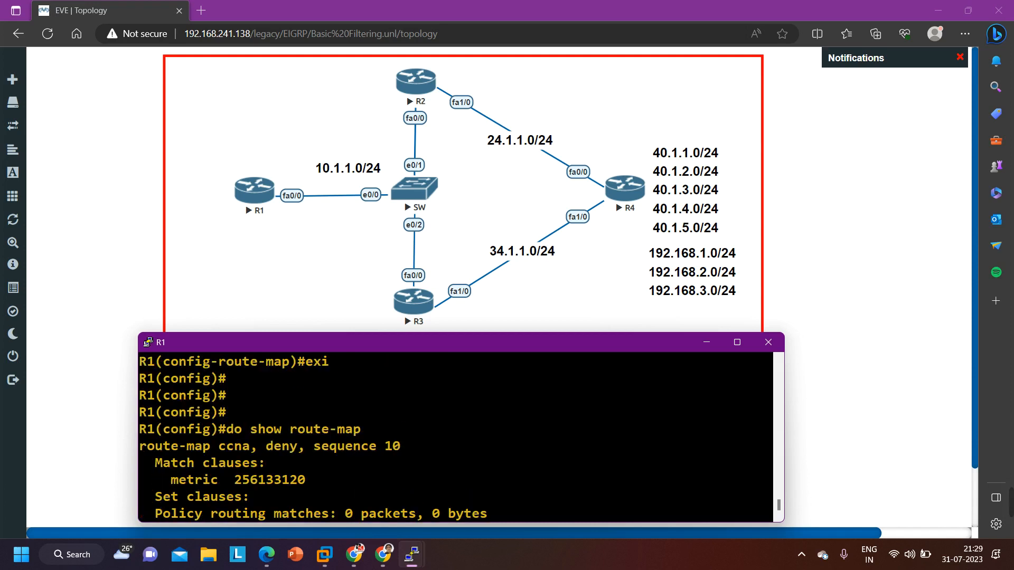
pyautogui.moveTo(315, 447); pyautogui.dragTo(418, 454)
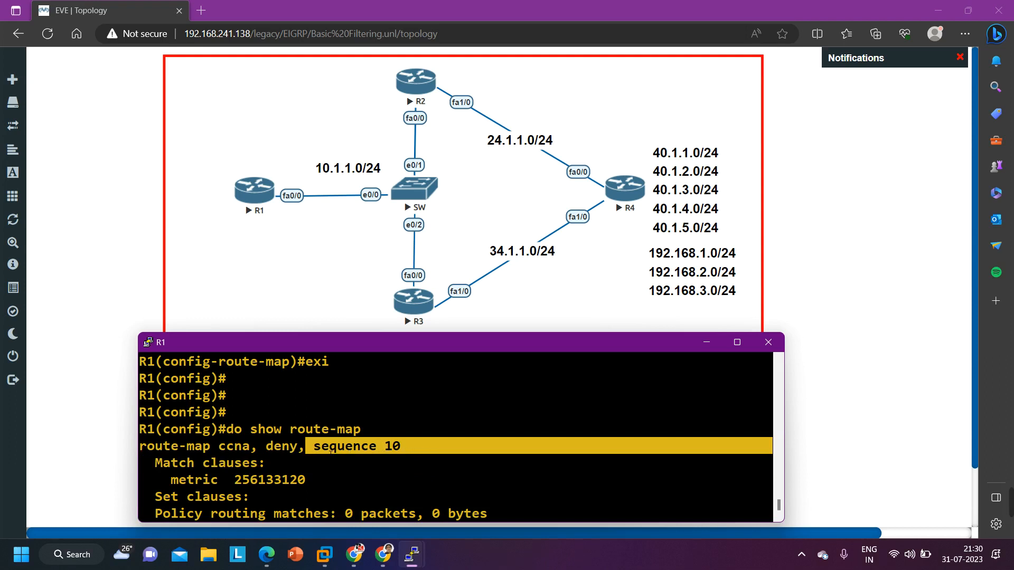
pyautogui.moveTo(259, 448); pyautogui.dragTo(299, 448)
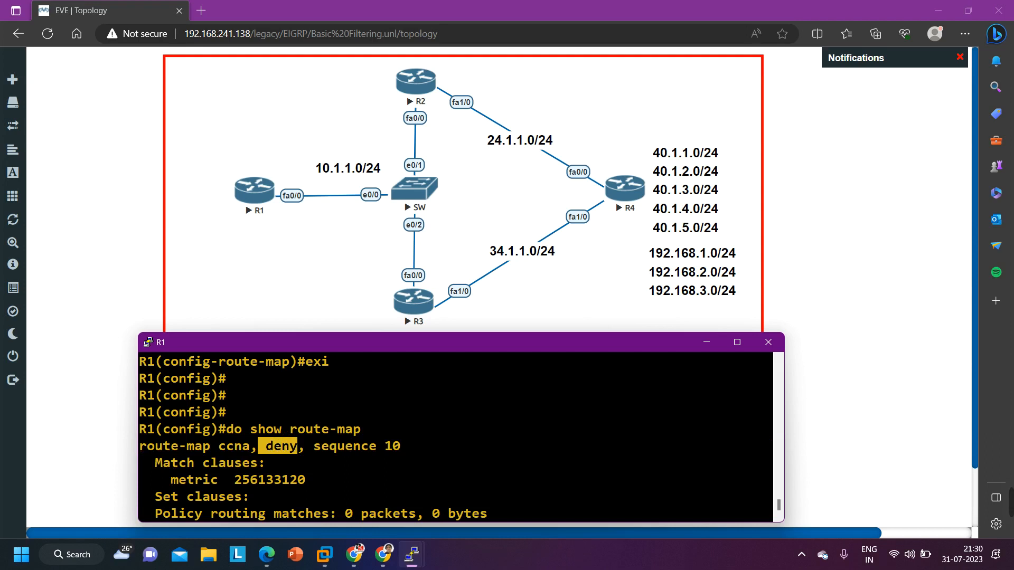
pyautogui.moveTo(164, 480); pyautogui.dragTo(319, 480)
pyautogui.scroll(-2, 319, 479)
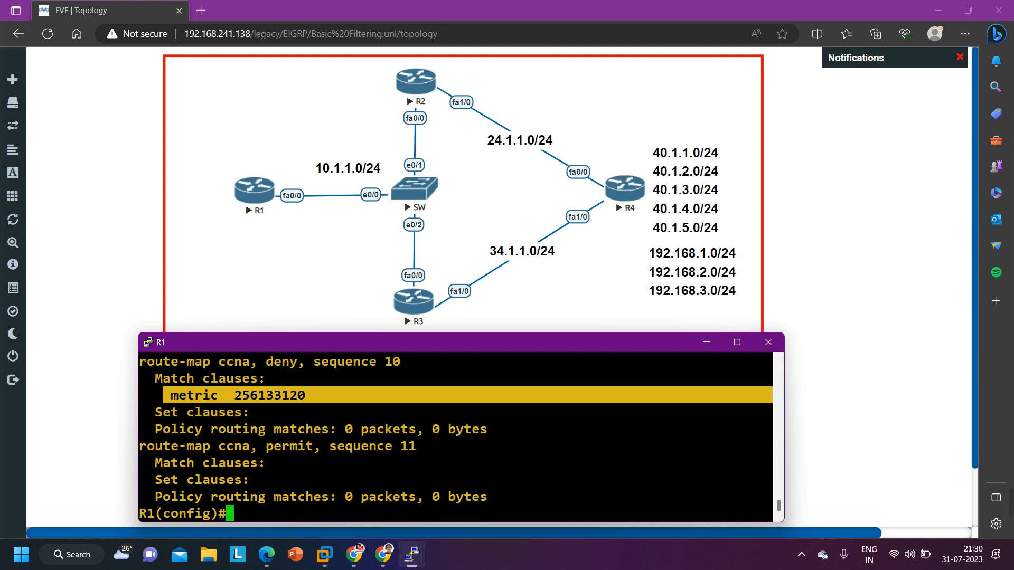
pyautogui.moveTo(218, 446); pyautogui.dragTo(258, 446)
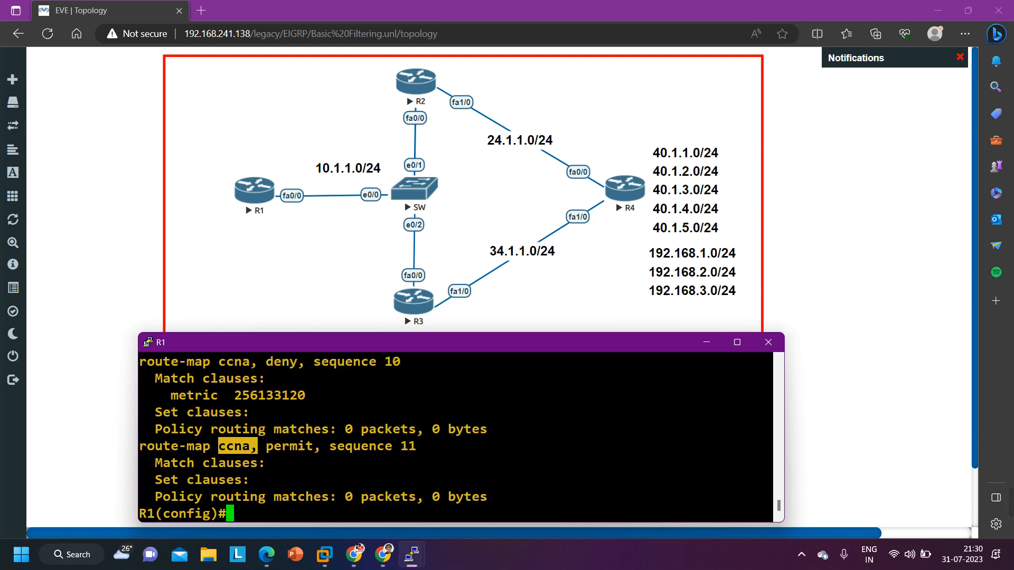
pyautogui.moveTo(337, 446); pyautogui.dragTo(409, 447)
pyautogui.scroll(2, 408, 448)
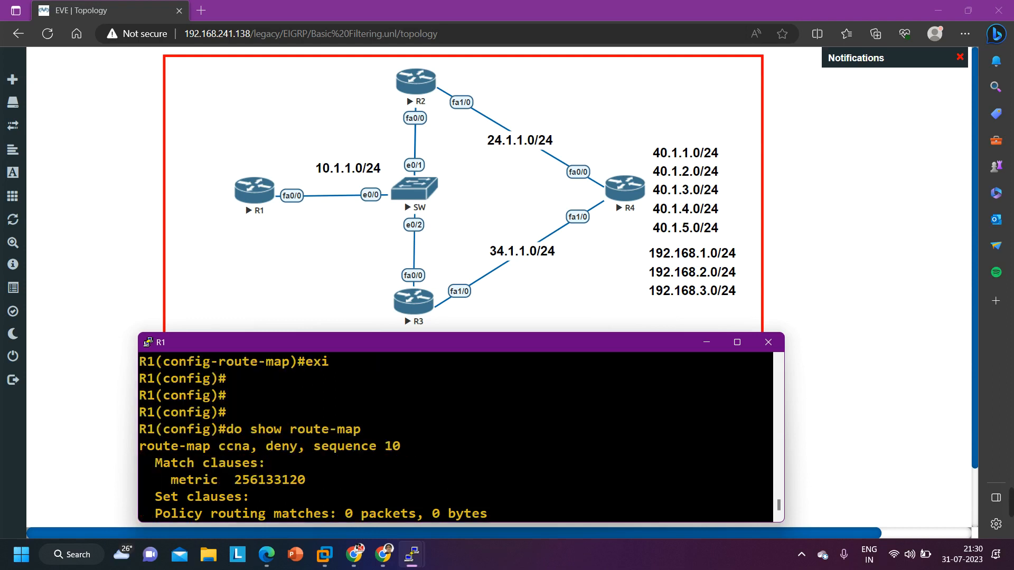
pyautogui.scroll(-2, 346, 463)
# Enter router configuration mode for EIGRP 10 on R1
pyautogui.press('Return')
pyautogui.write('ro')
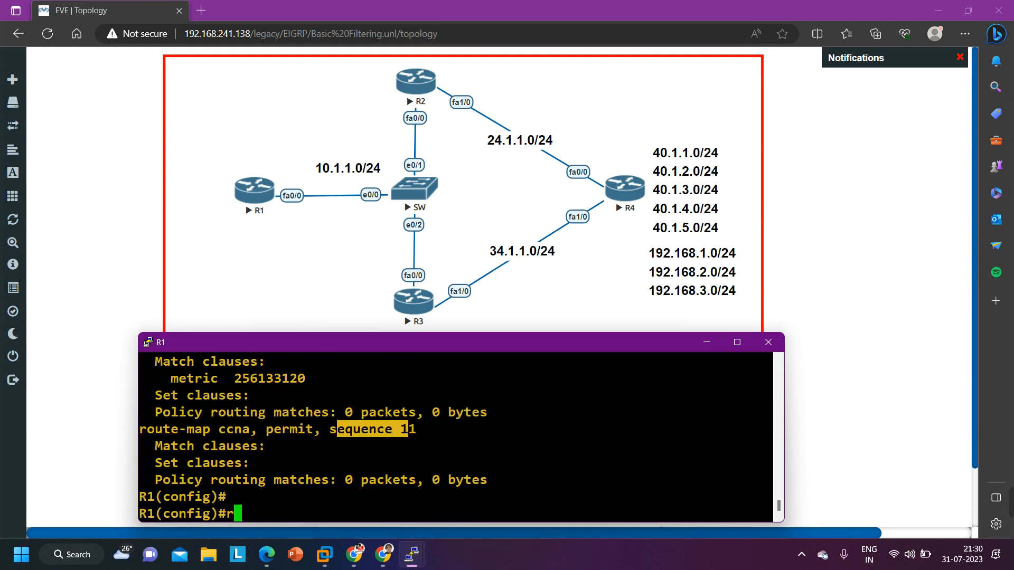
pyautogui.press('Tab')
pyautogui.write('uter ei')
pyautogui.press('Tab')
pyautogui.write('10')
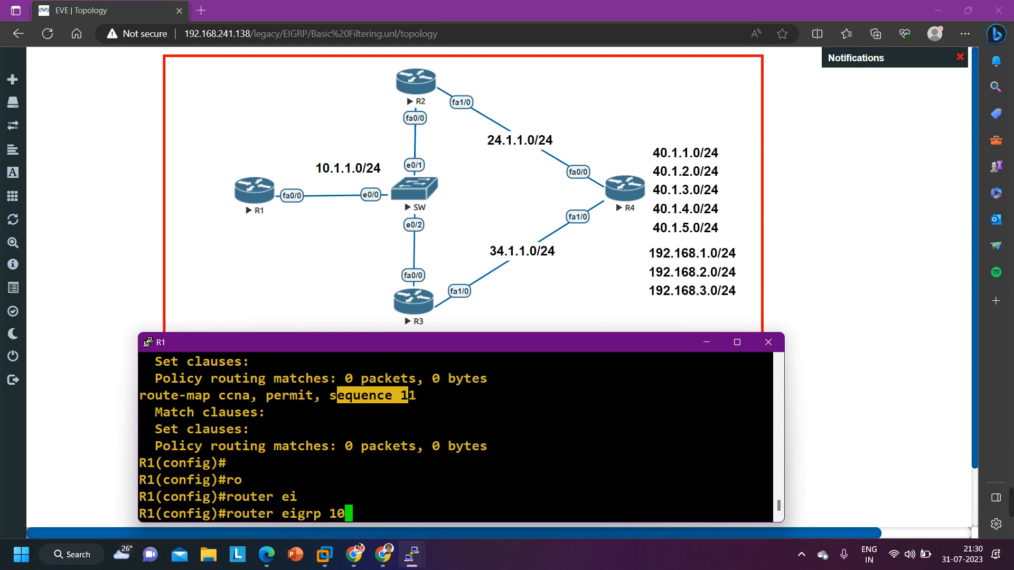
pyautogui.press('Return')
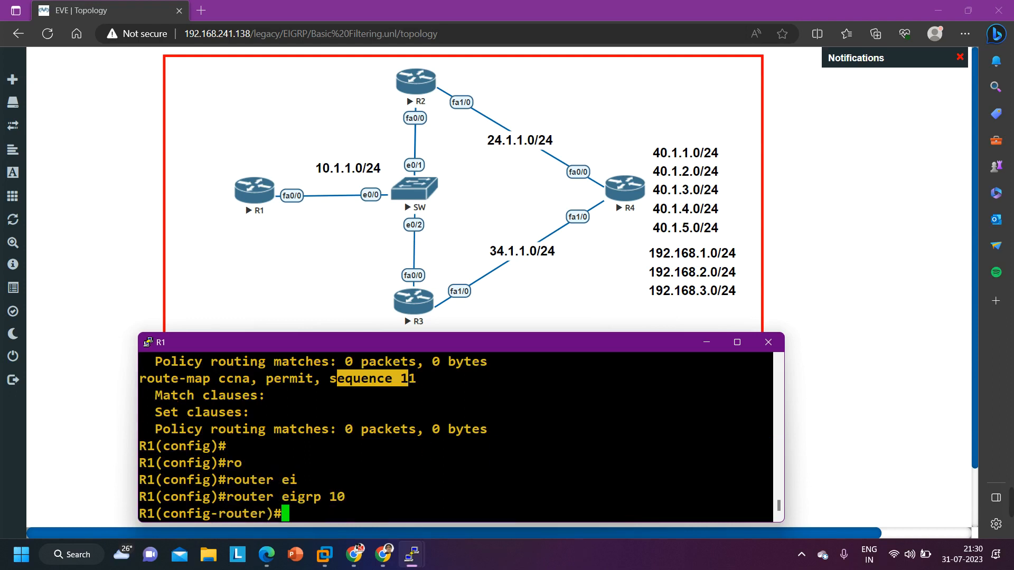
# Apply route map ccna as an inbound distribute list in EIGRP 10
pyautogui.write('di')
pyautogui.press('Tab')
pyautogui.write('str')
pyautogui.press('Tab')
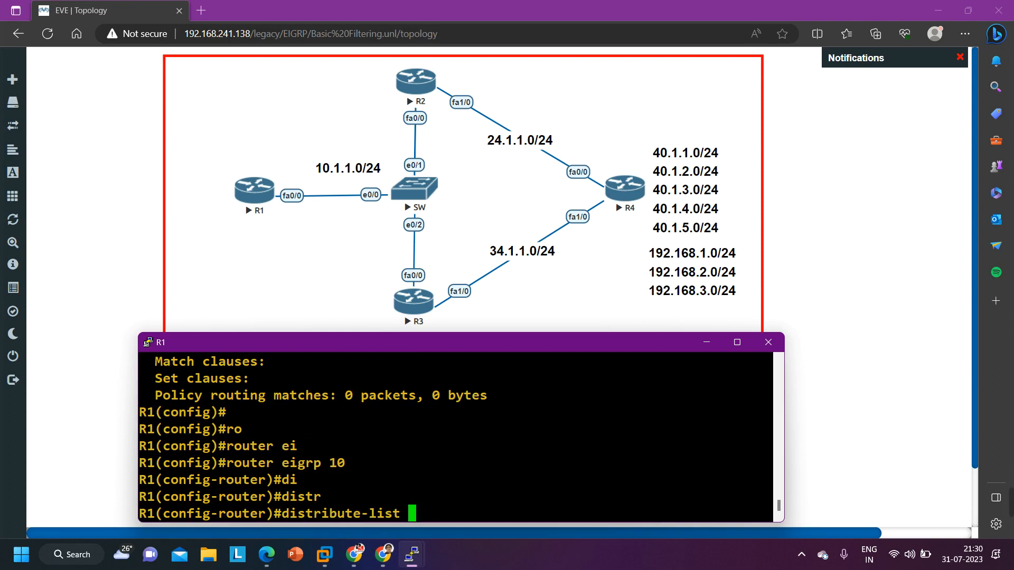
pyautogui.write('ro')
pyautogui.press('Tab')
pyautogui.write('ccn')
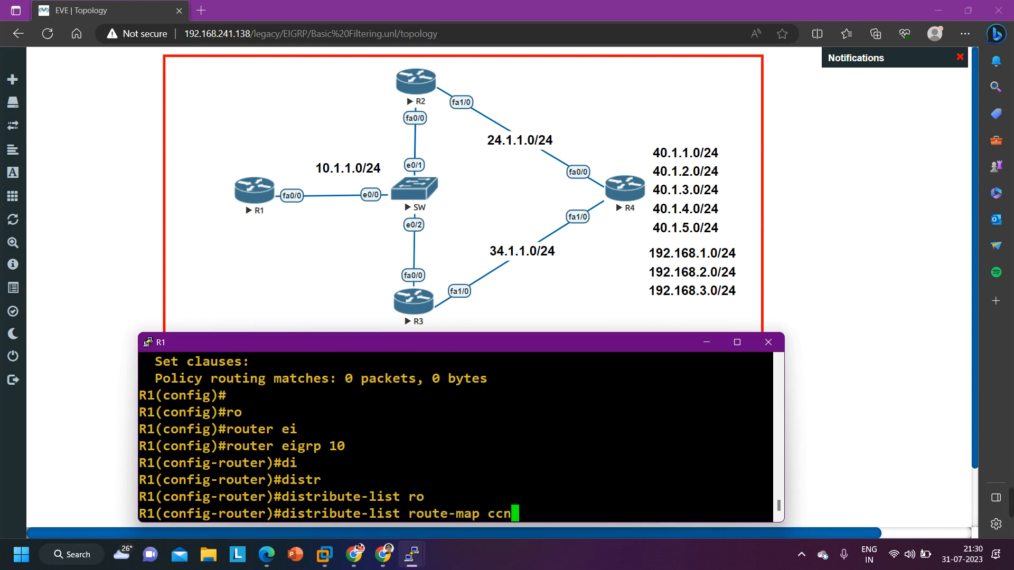
pyautogui.write('a in')
pyautogui.press('Return')
pyautogui.press('Return')
pyautogui.press('Return')
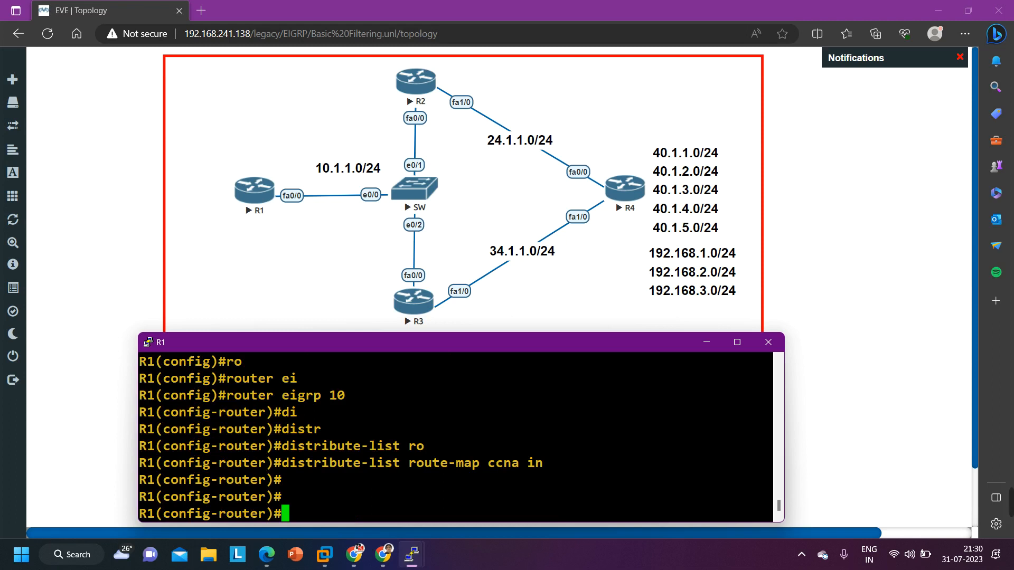
# Display the EIGRP routes in R1's routing table from router configuration mode
pyautogui.press('Return')
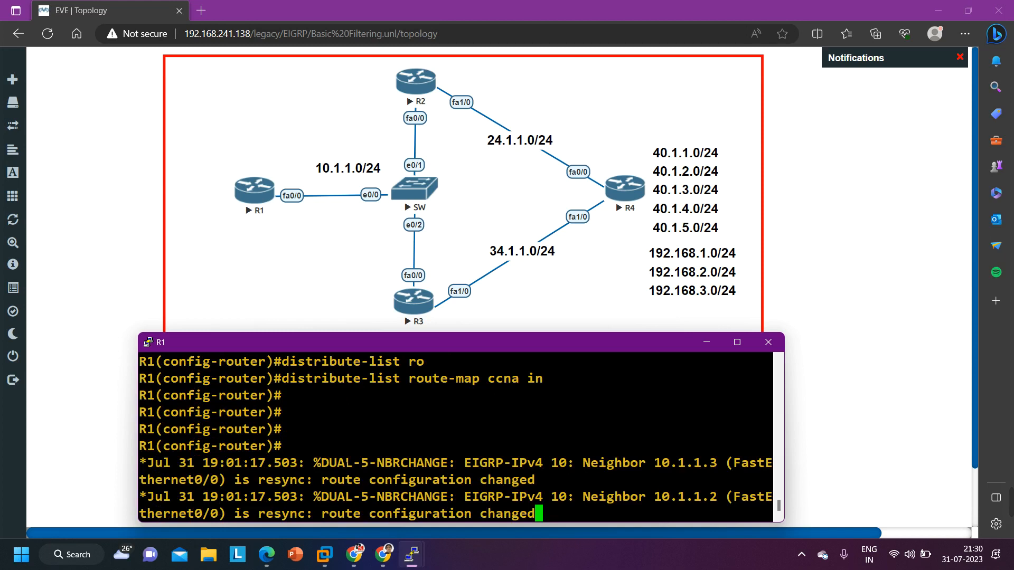
pyautogui.press('Return')
pyautogui.press('Return')
pyautogui.press('Return')
pyautogui.press('Return')
pyautogui.press('Return')
pyautogui.press('Return')
pyautogui.press('Return')
pyautogui.press('Return')
pyautogui.press('Return')
pyautogui.press('Return')
pyautogui.write('do ')
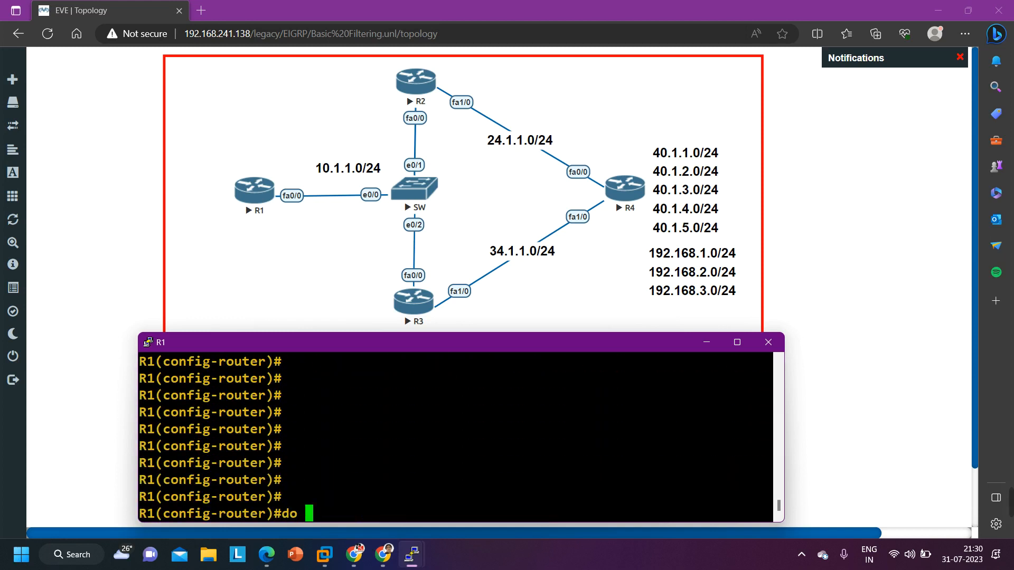
pyautogui.write('show ip ro')
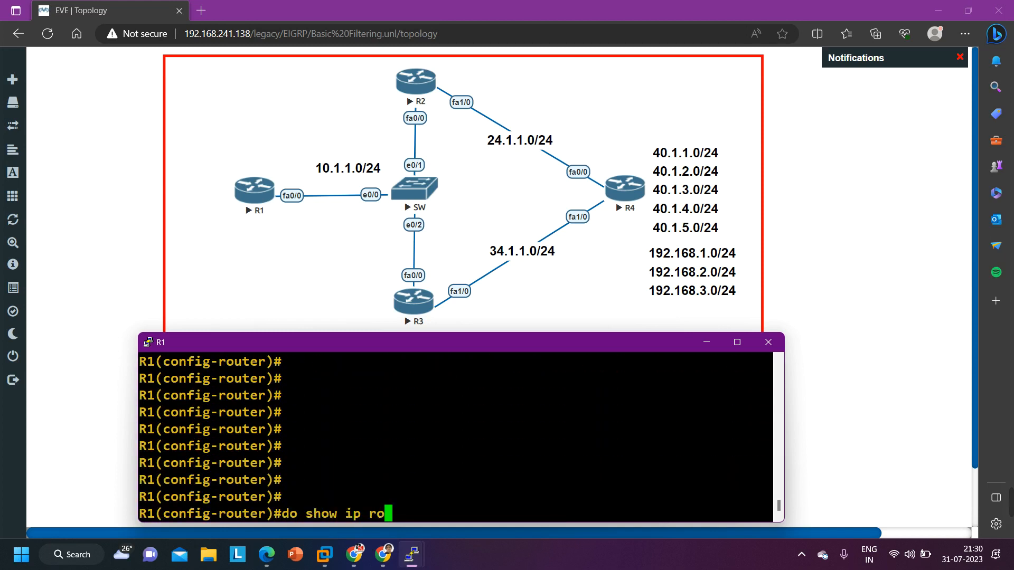
pyautogui.write('ute eigrp')
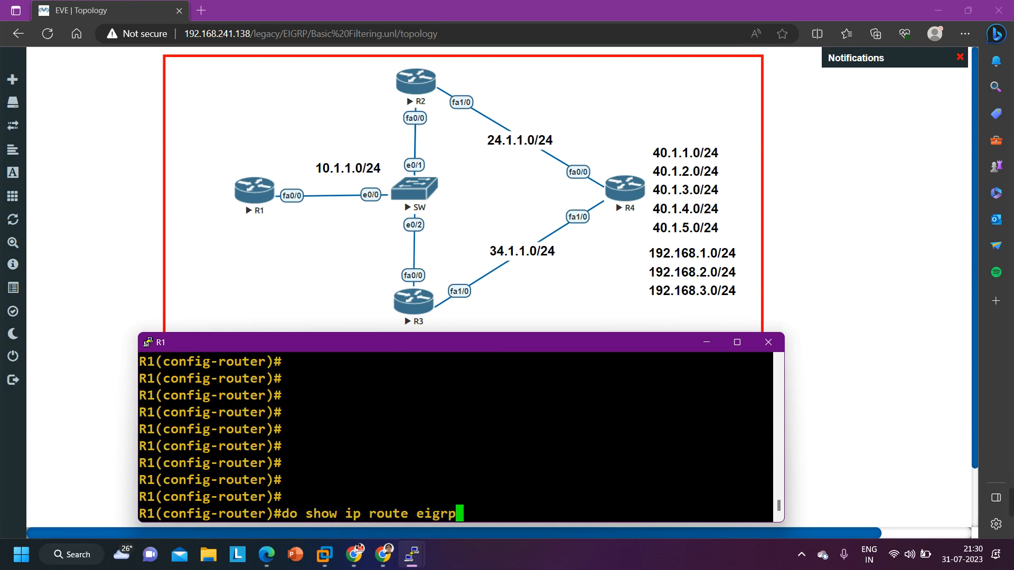
pyautogui.press('Return')
pyautogui.press('Return')
pyautogui.press('Return')
pyautogui.press('Return')
pyautogui.press('Return')
pyautogui.press('Return')
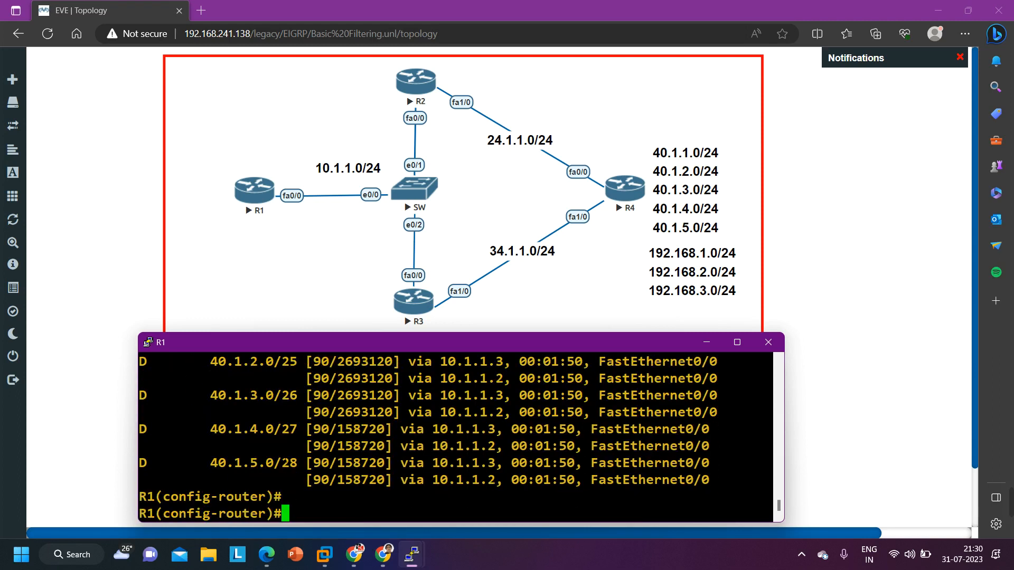
pyautogui.write('equence 1')
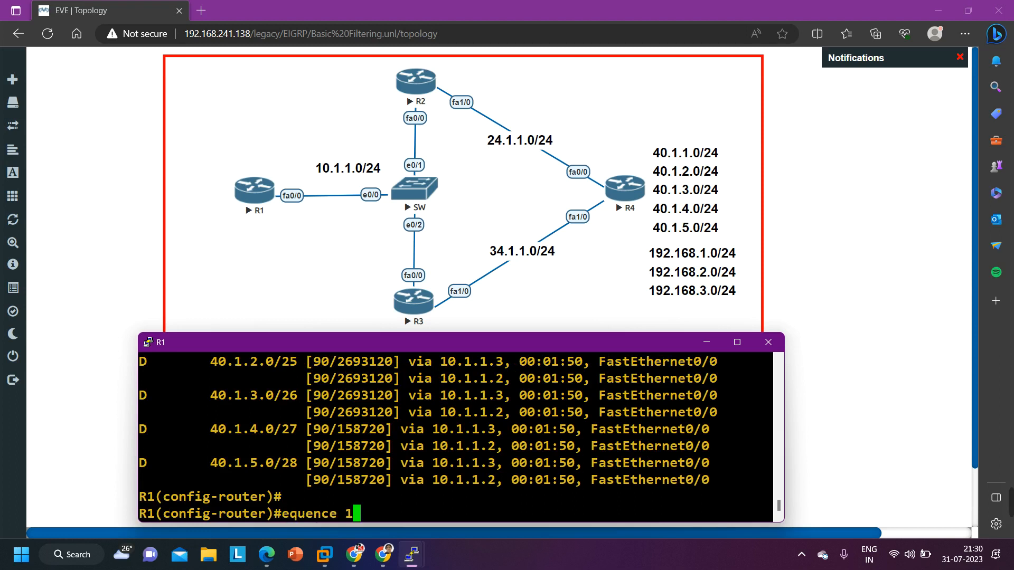
pyautogui.press('BackSpace')
pyautogui.press('BackSpace')
pyautogui.press('BackSpace')
pyautogui.press('BackSpace')
pyautogui.press('BackSpace')
pyautogui.press('BackSpace')
pyautogui.press('BackSpace')
pyautogui.press('BackSpace')
pyautogui.press('BackSpace')
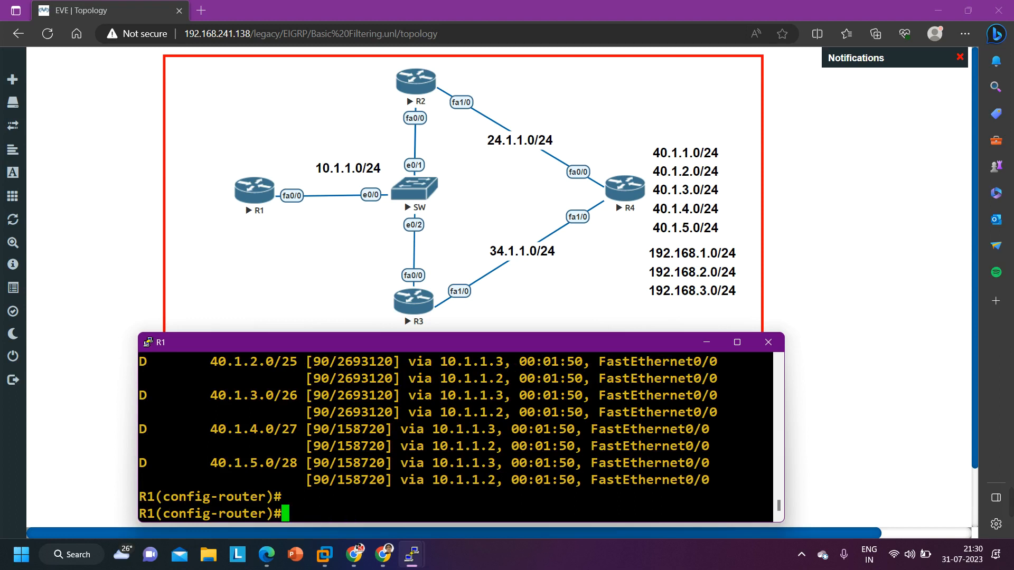
# Display R1's route maps and compare the metric in ccna's deny entry with the listed EIGRP routes
pyautogui.write('do show ro')
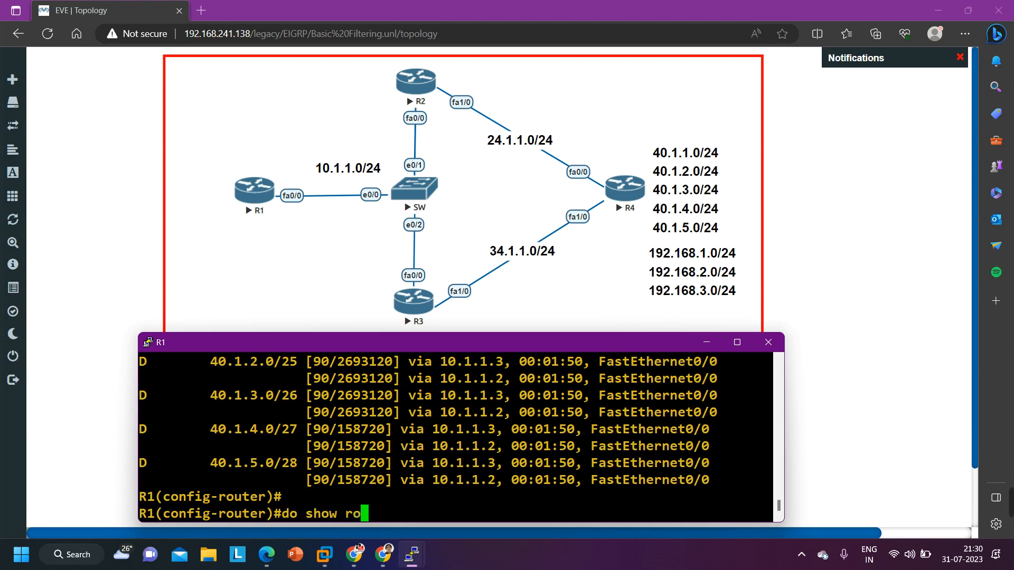
pyautogui.write('ute-map')
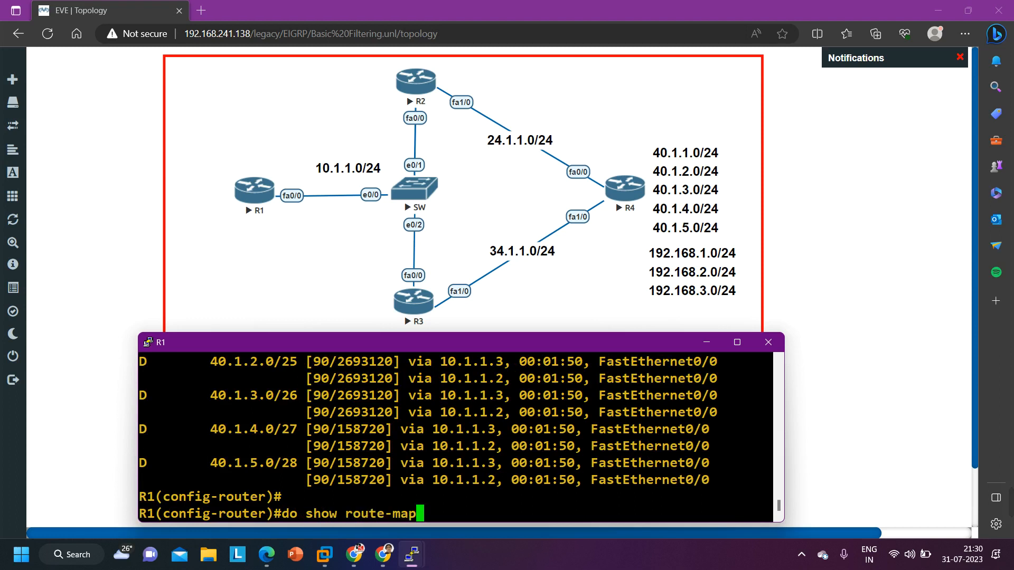
pyautogui.press('Return')
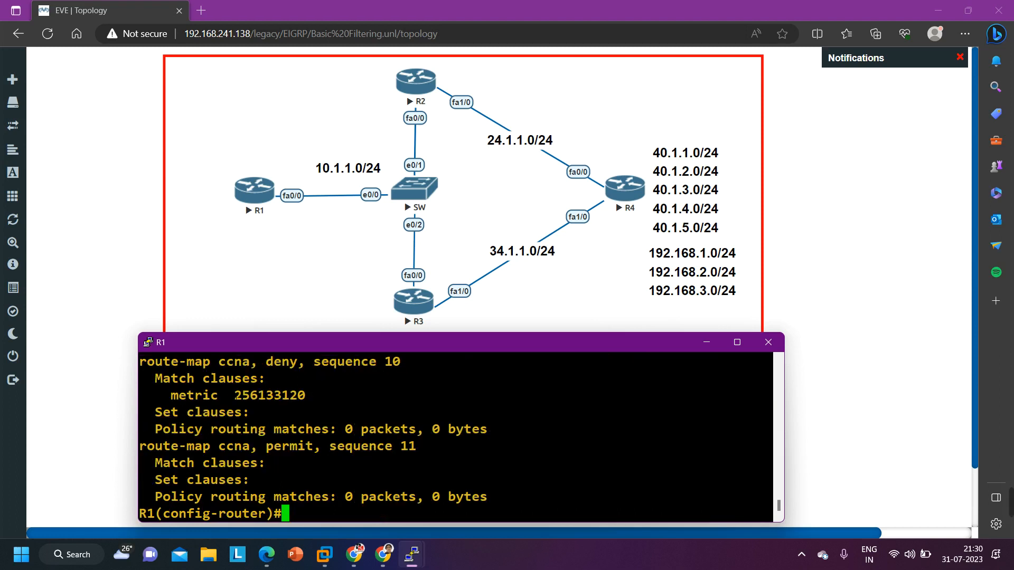
pyautogui.moveTo(234, 395); pyautogui.dragTo(305, 395)
pyautogui.scroll(5, 340, 429)
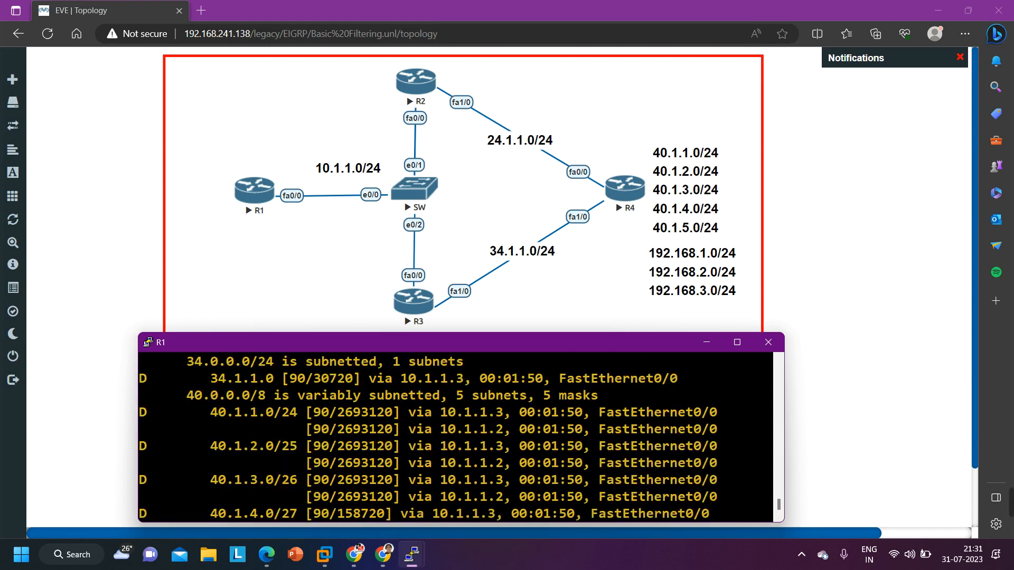
pyautogui.scroll(-2, 456, 437)
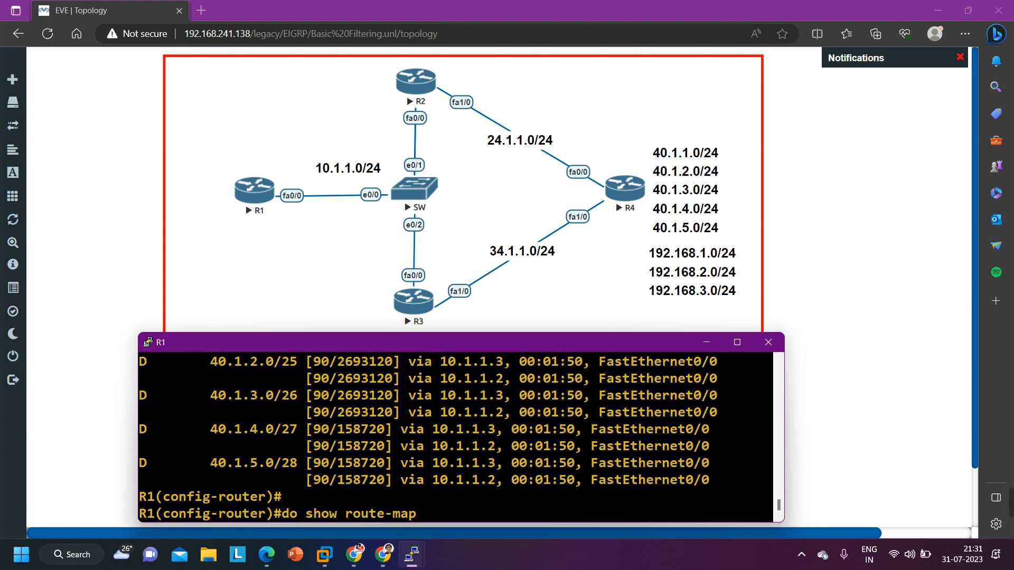
pyautogui.scroll(-4, 708, 343)
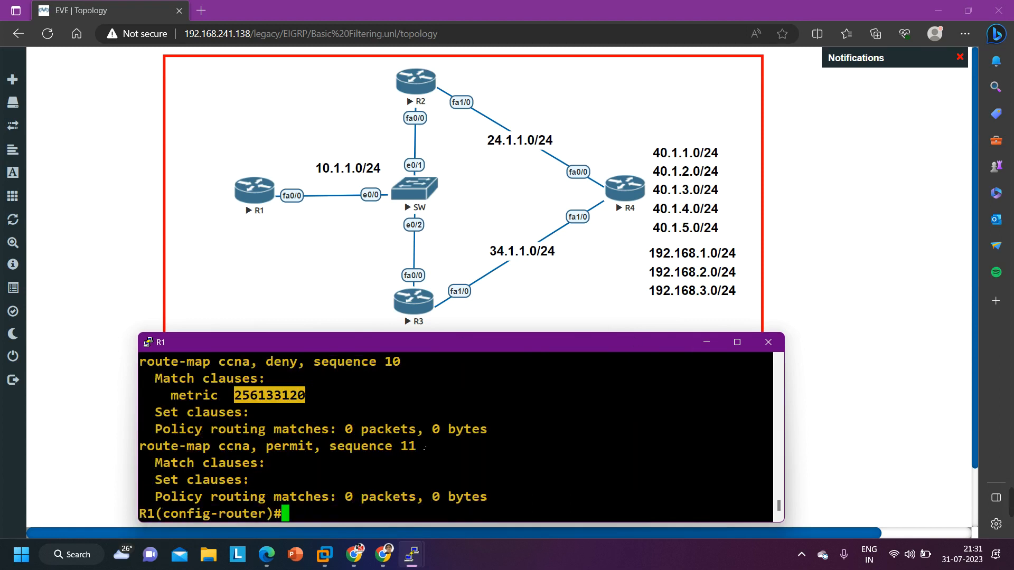
# Switch to the R4 console, place it above the R1 console and wake its command prompt
pyautogui.moveTo(411, 555)
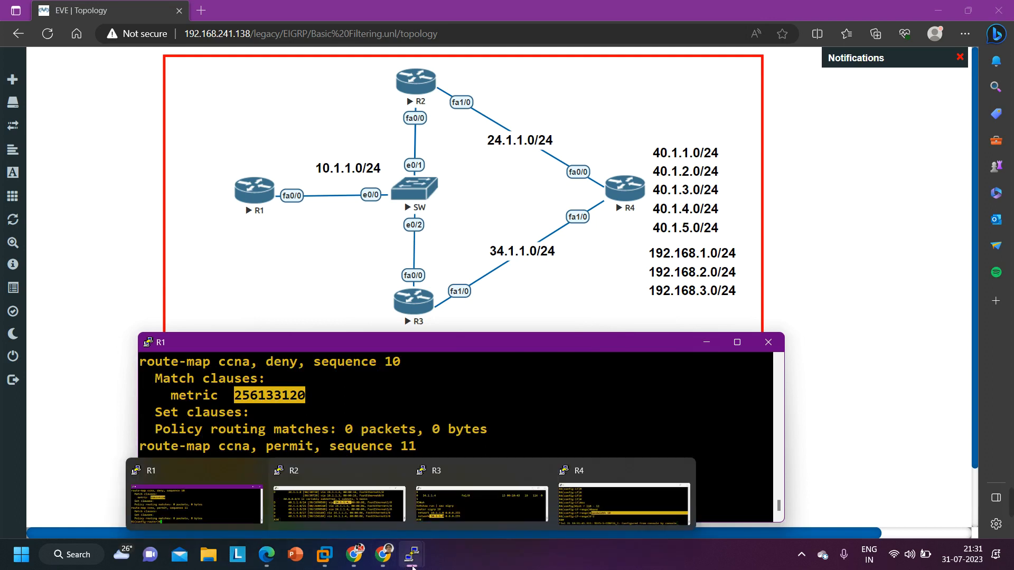
pyautogui.click(601, 512)
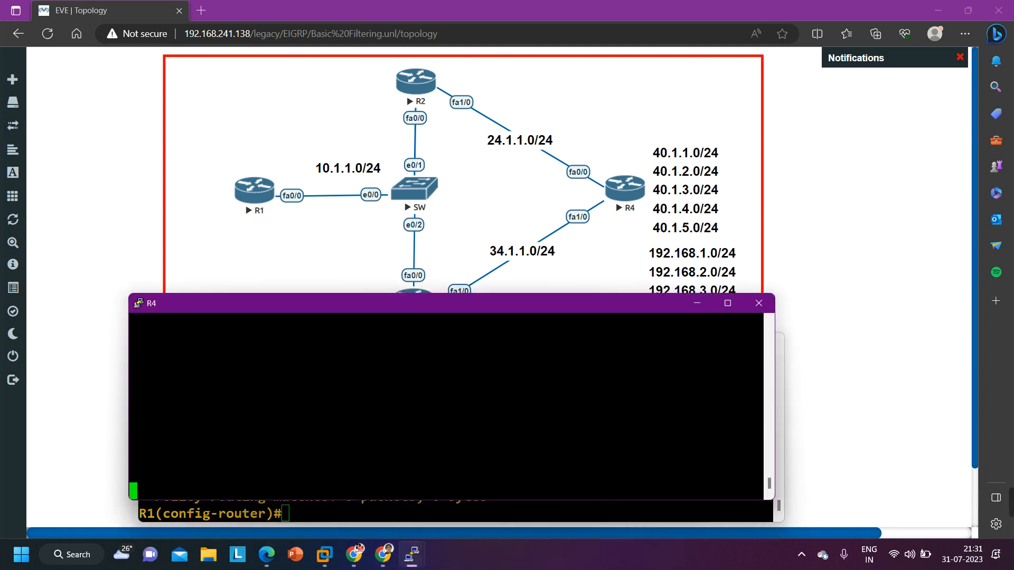
pyautogui.moveTo(380, 308); pyautogui.dragTo(402, 126)
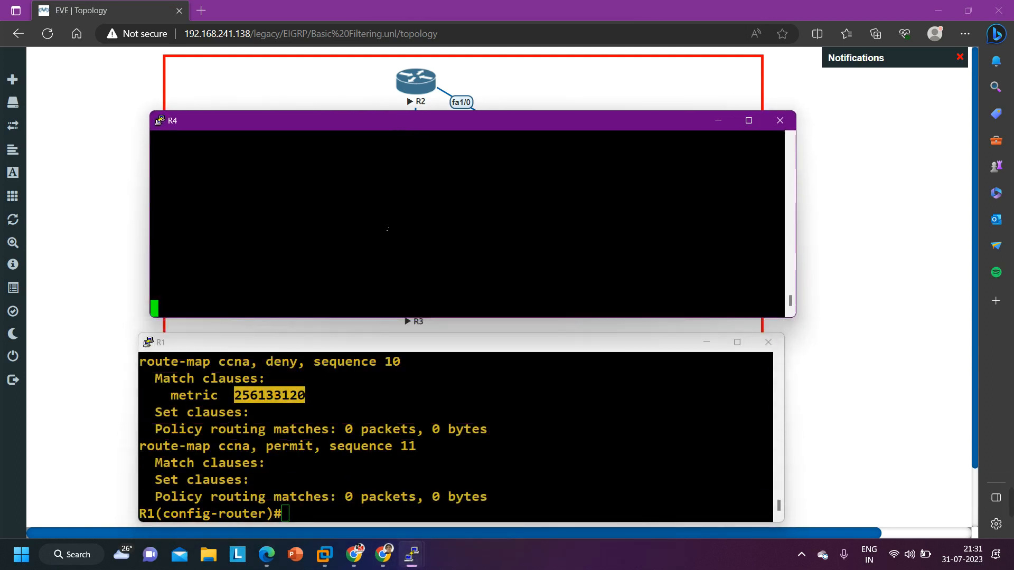
pyautogui.press('Return')
pyautogui.press('Return')
pyautogui.press('Return')
pyautogui.press('Return')
pyautogui.press('Return')
pyautogui.press('Return')
pyautogui.press('Return')
pyautogui.press('Return')
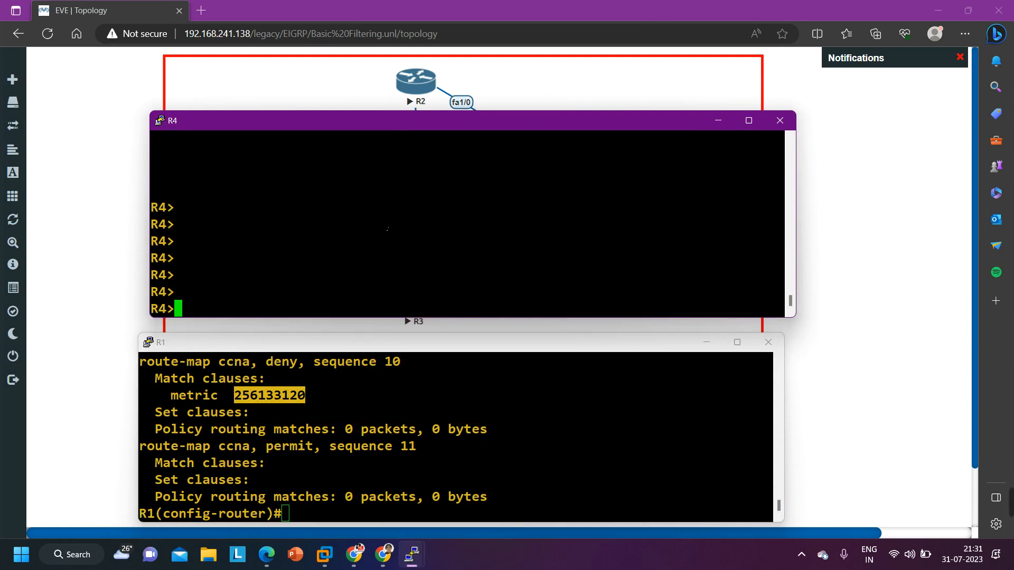
# Enter privileged EXEC mode and global configuration mode on R4
pyautogui.write('en')
pyautogui.write('conf')
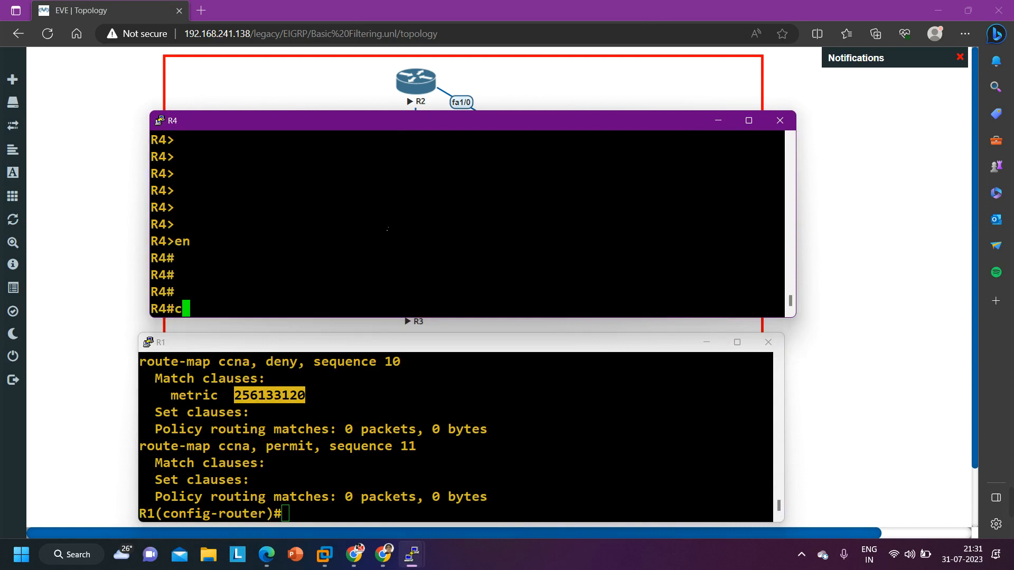
pyautogui.press('Tab')
pyautogui.press('Return')
# Set the bandwidth of R4's loopback 10 interface to 100
pyautogui.press('Return')
pyautogui.press('Return')
pyautogui.press('Return')
pyautogui.write('int l10')
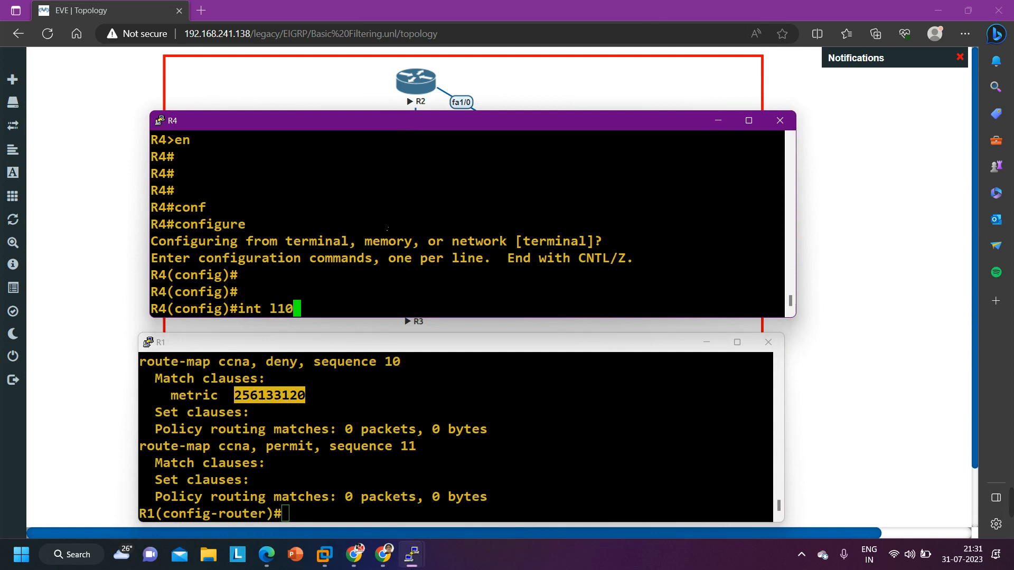
pyautogui.press('Return')
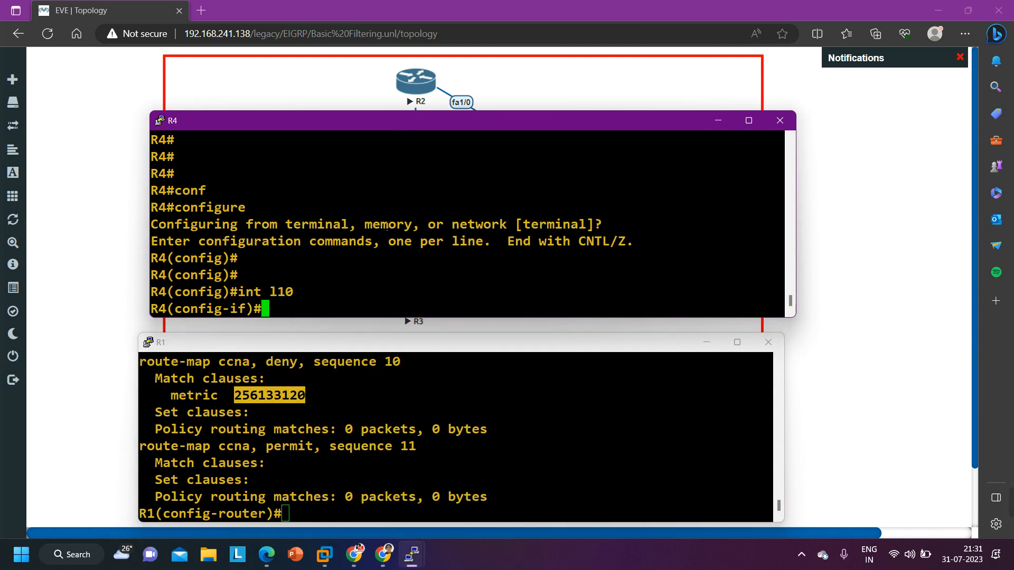
pyautogui.write('band')
pyautogui.press('Tab')
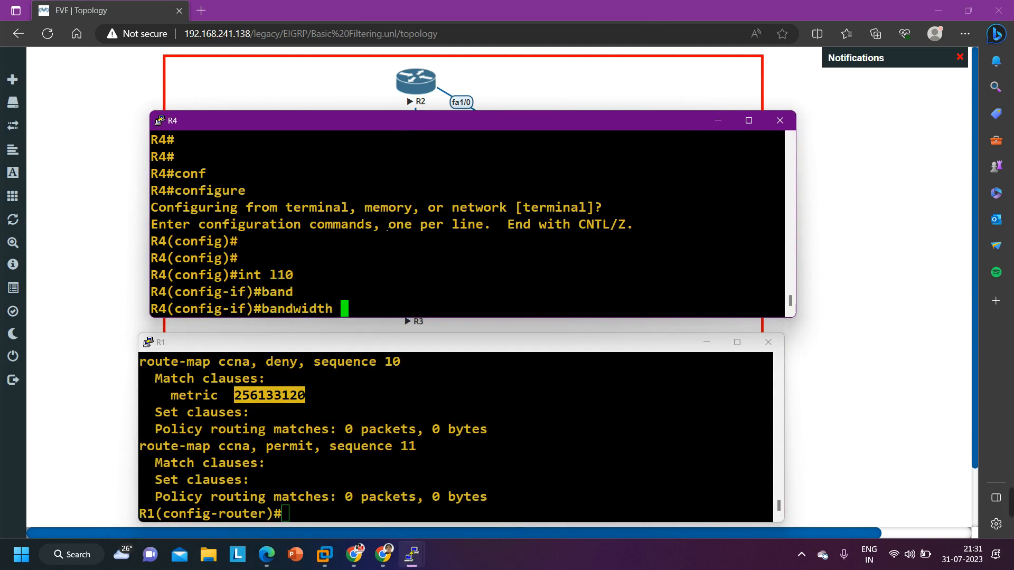
pyautogui.write('100')
pyautogui.press('Return')
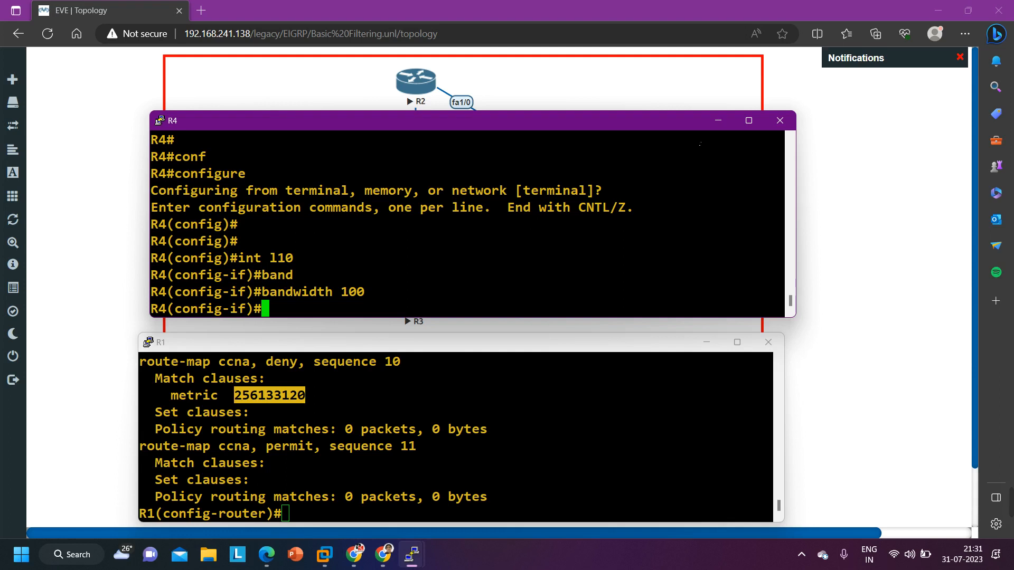
# Minimize the R4 console and return R1 from router configuration mode to privileged EXEC mode
pyautogui.click(718, 120)
pyautogui.press('Return')
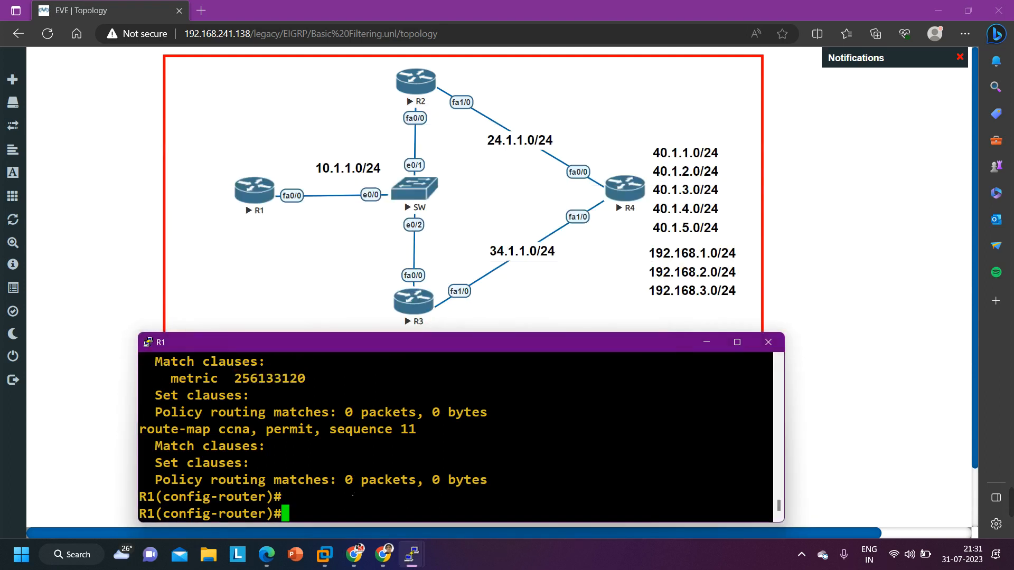
pyautogui.hotkey('ctrl', 'z')
pyautogui.press('Return')
pyautogui.press('Return')
pyautogui.press('Return')
# Display R1's EIGRP routes through the end of the list and examine the 192.168.1.0/24 entry
pyautogui.press('Return')
pyautogui.write('sh')
pyautogui.press('Tab')
pyautogui.write('ip ro')
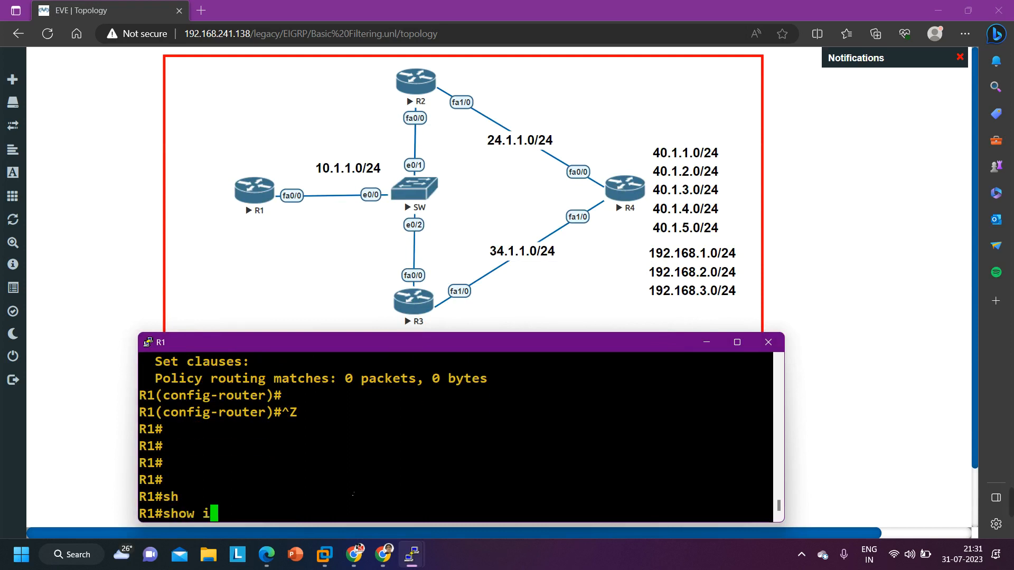
pyautogui.press('Tab')
pyautogui.write('ei')
pyautogui.press('Tab')
pyautogui.press('Return')
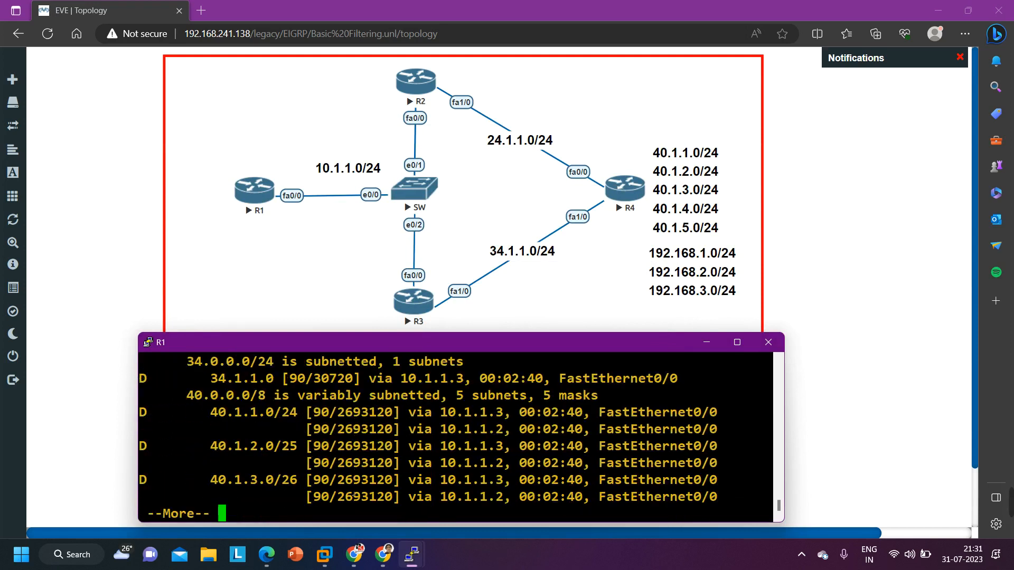
pyautogui.press('Return')
pyautogui.press('Return')
pyautogui.press('Return')
pyautogui.press('Return')
pyautogui.press('Return')
pyautogui.press('Return')
pyautogui.press('Return')
pyautogui.press('Return')
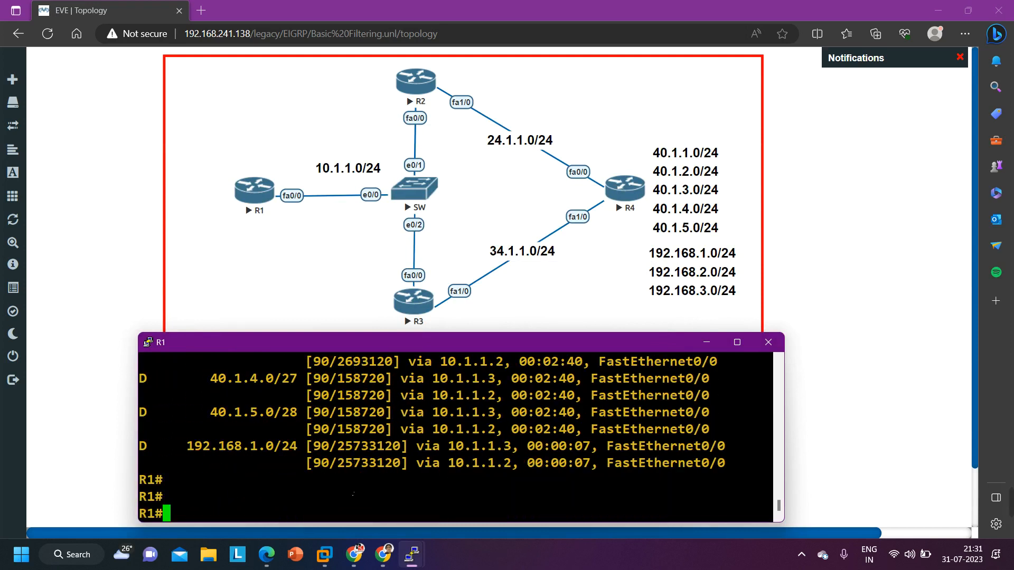
pyautogui.moveTo(171, 447); pyautogui.dragTo(392, 463)
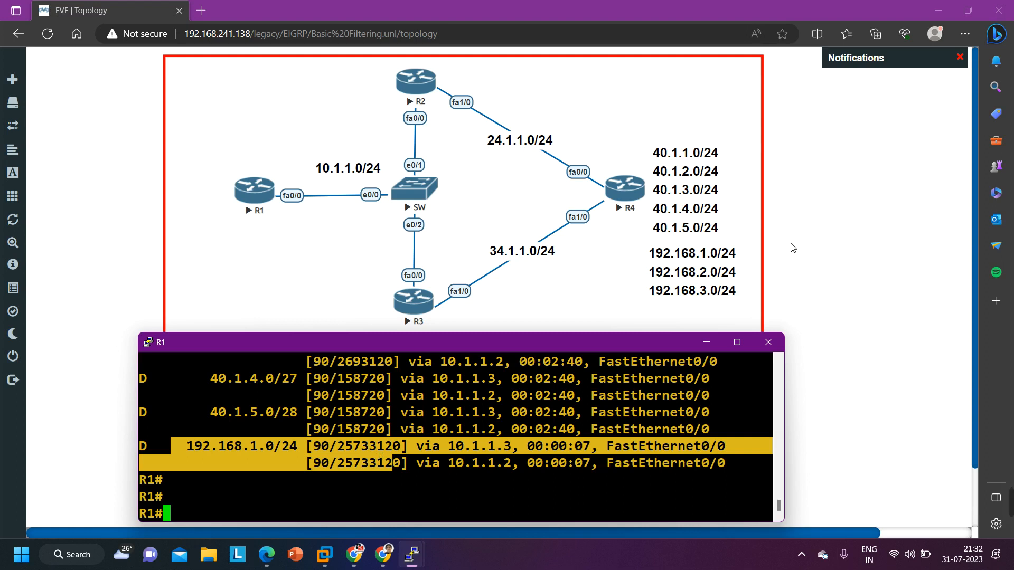
pyautogui.click(810, 248)
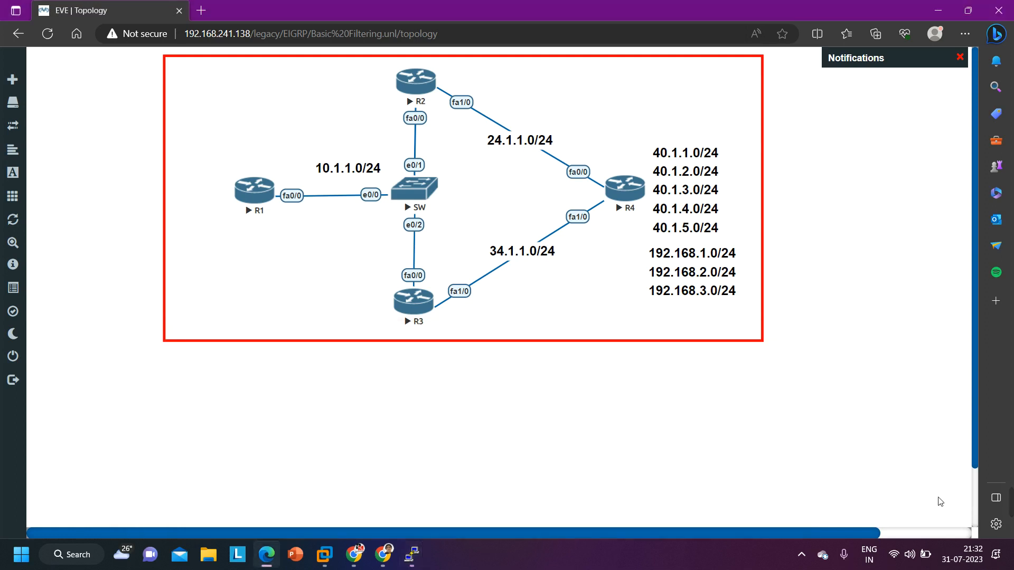